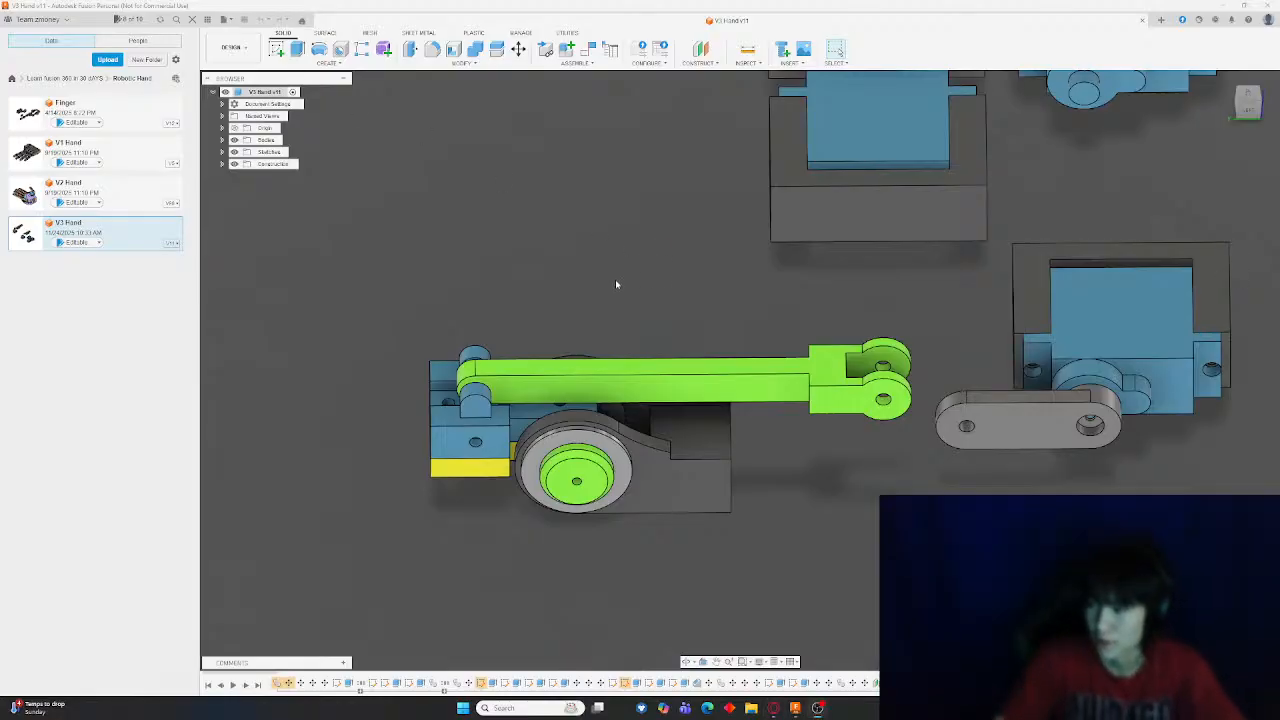
# Examine the finger linkage assemblies from several angles, finishing in the side view
pyautogui.scroll(-5, 617, 284)
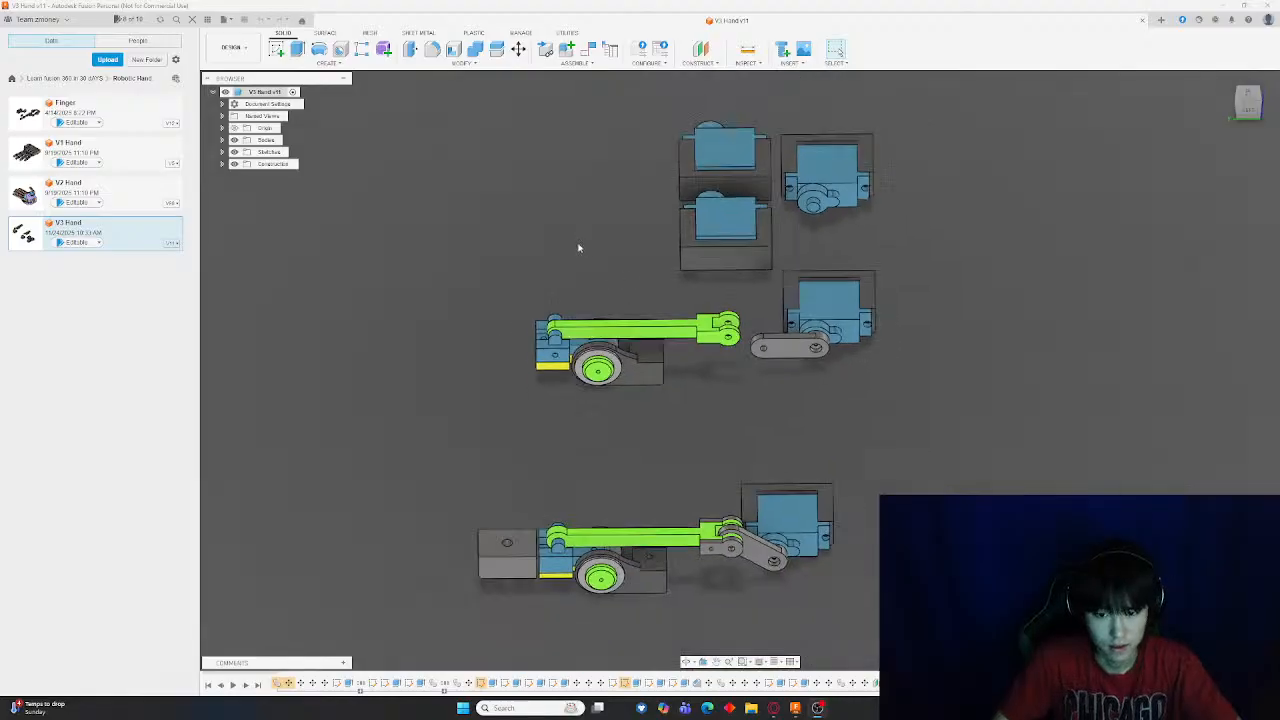
pyautogui.scroll(-3, 577, 245)
pyautogui.keyDown('shift'); pyautogui.moveTo(580, 238); pyautogui.dragTo(472, 321, button='middle'); pyautogui.keyUp('shift')
pyautogui.scroll(8, 472, 321)
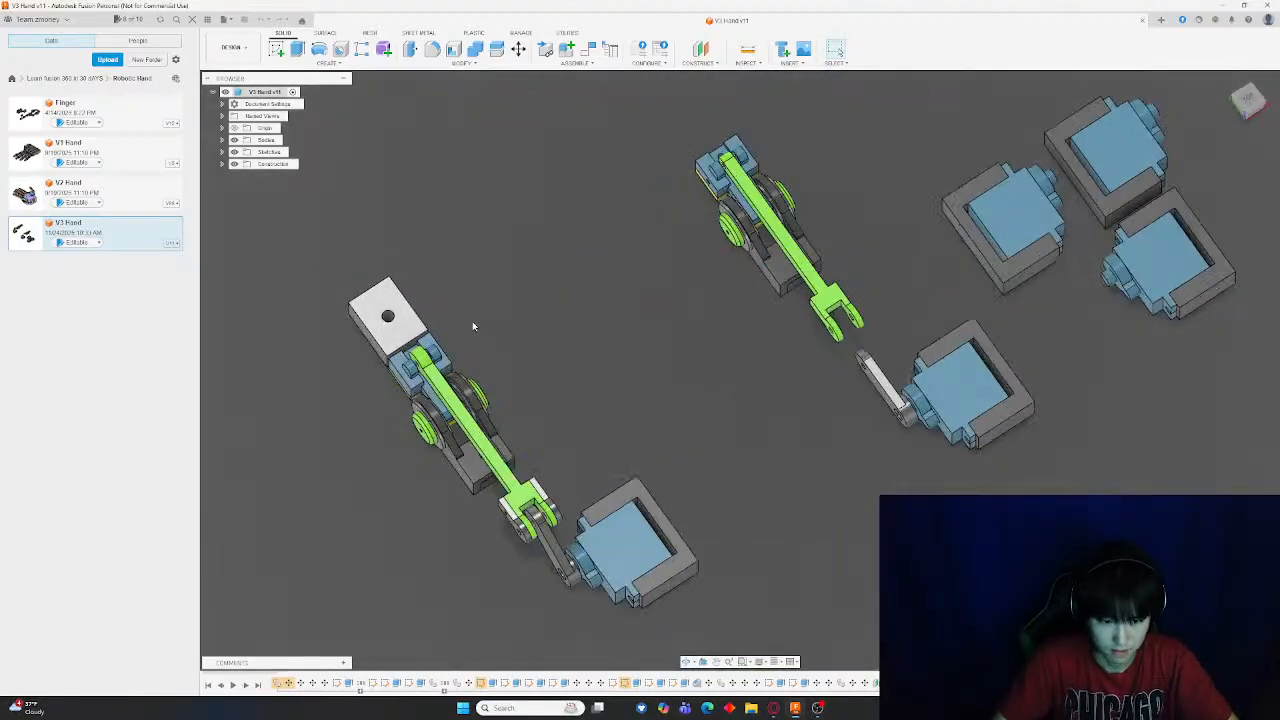
pyautogui.keyDown('shift'); pyautogui.moveTo(662, 358); pyautogui.dragTo(591, 317, button='middle'); pyautogui.keyUp('shift')
pyautogui.scroll(-5, 650, 334)
pyautogui.scroll(10, 723, 277)
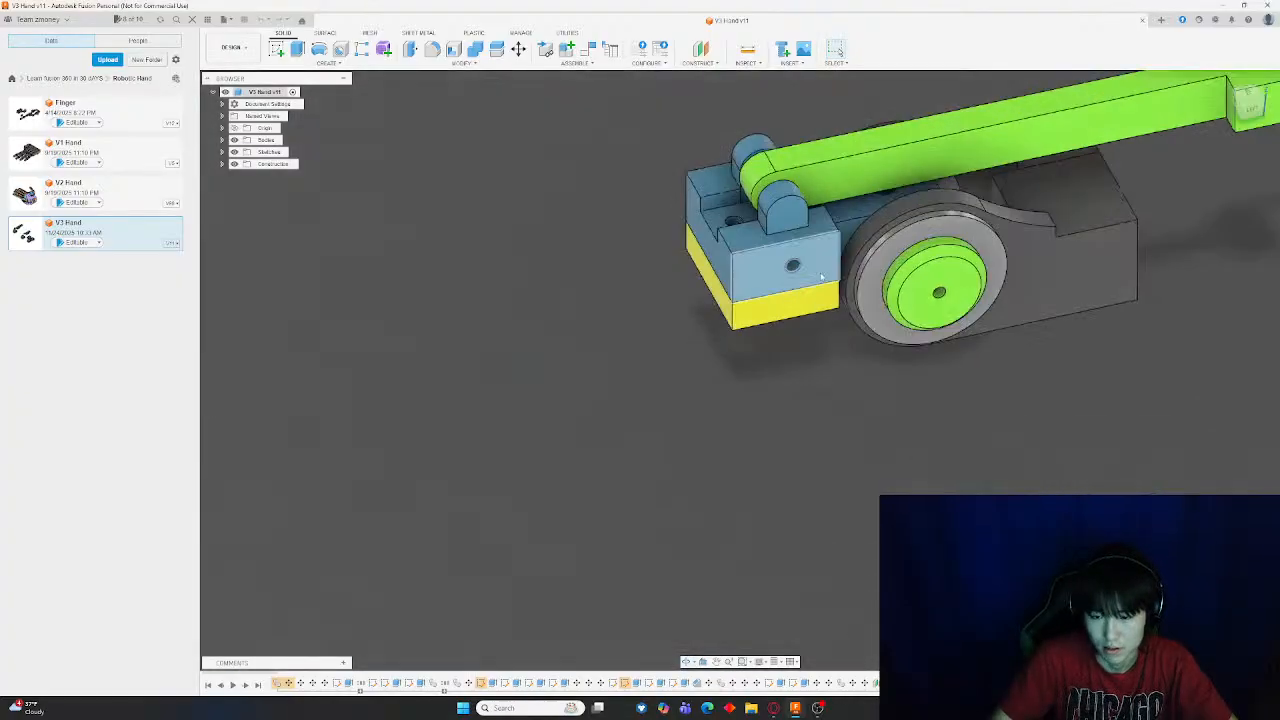
pyautogui.moveTo(982, 361); pyautogui.dragTo(669, 429, button='middle')
pyautogui.scroll(-5, 671, 428)
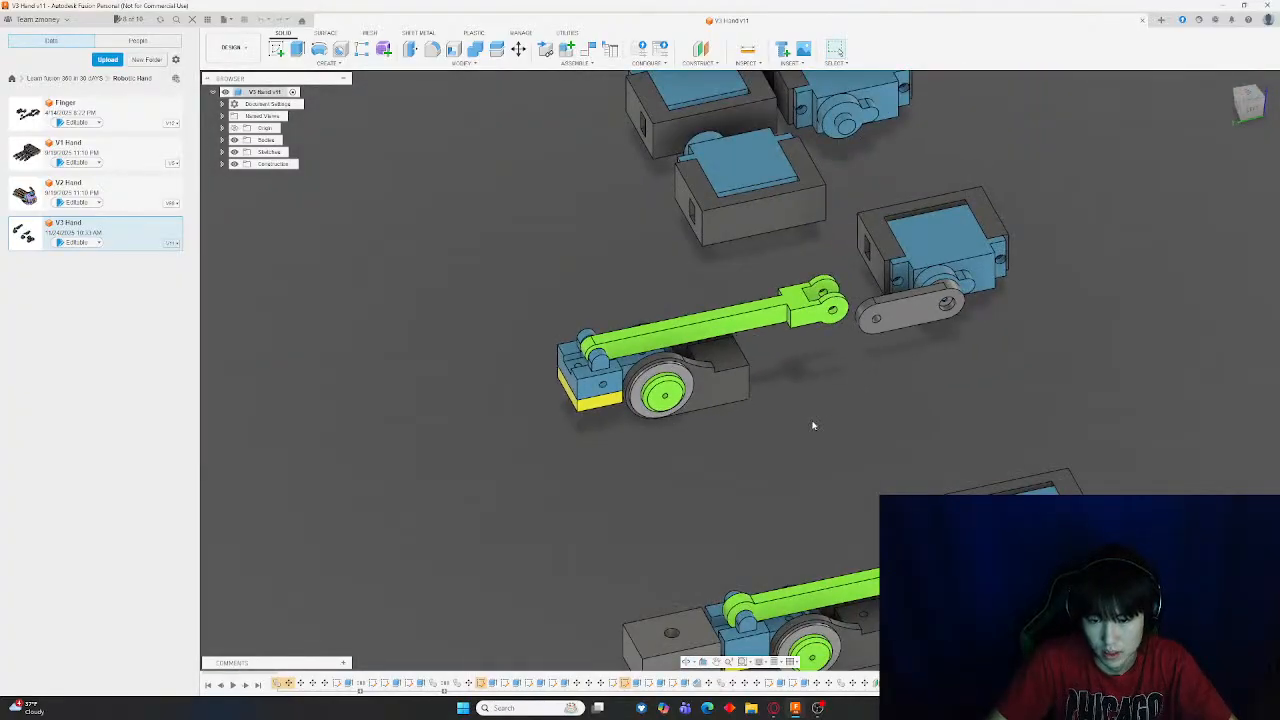
pyautogui.keyDown('shift'); pyautogui.moveTo(813, 423); pyautogui.dragTo(808, 338, button='middle'); pyautogui.keyUp('shift')
pyautogui.scroll(5, 771, 419)
pyautogui.keyDown('shift'); pyautogui.moveTo(690, 412); pyautogui.dragTo(732, 312, button='middle'); pyautogui.keyUp('shift')
pyautogui.keyDown('shift'); pyautogui.moveTo(852, 517); pyautogui.dragTo(853, 469, button='middle'); pyautogui.keyUp('shift')
pyautogui.scroll(-5, 852, 495)
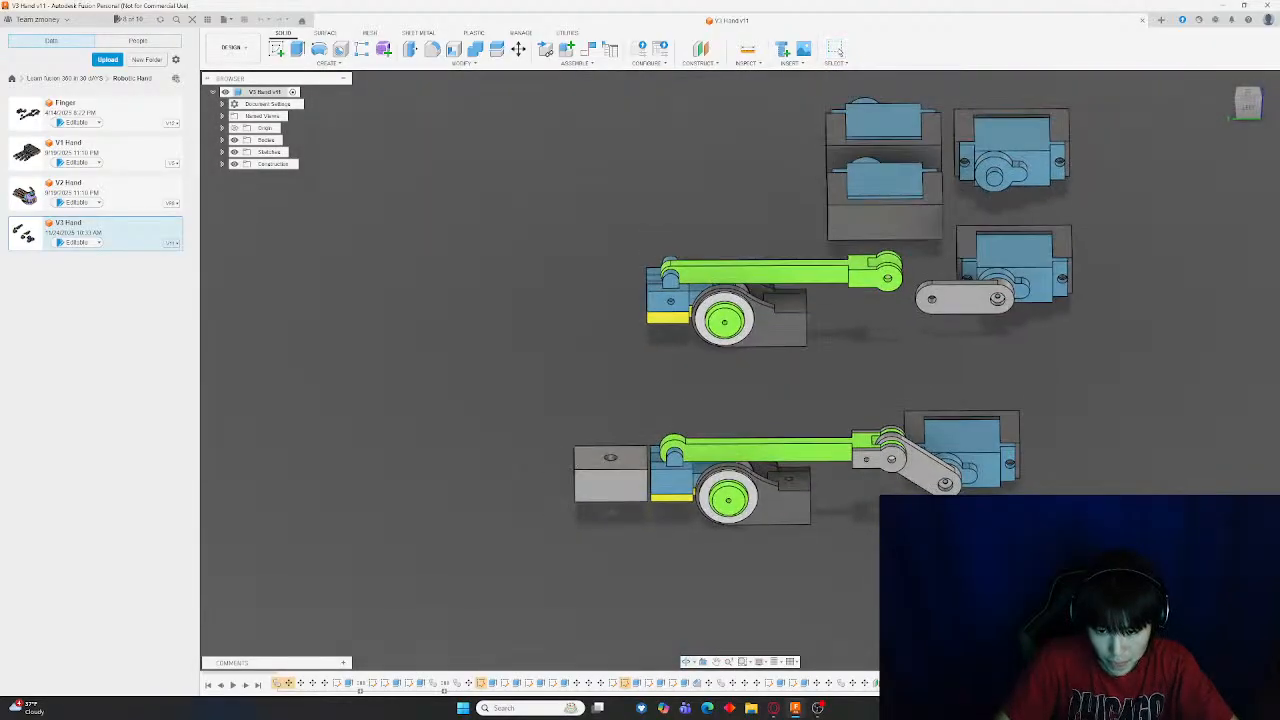
pyautogui.scroll(5, 974, 474)
pyautogui.keyDown('shift'); pyautogui.moveTo(974, 474); pyautogui.dragTo(866, 448, button='middle'); pyautogui.keyUp('shift')
pyautogui.click(1248, 103)
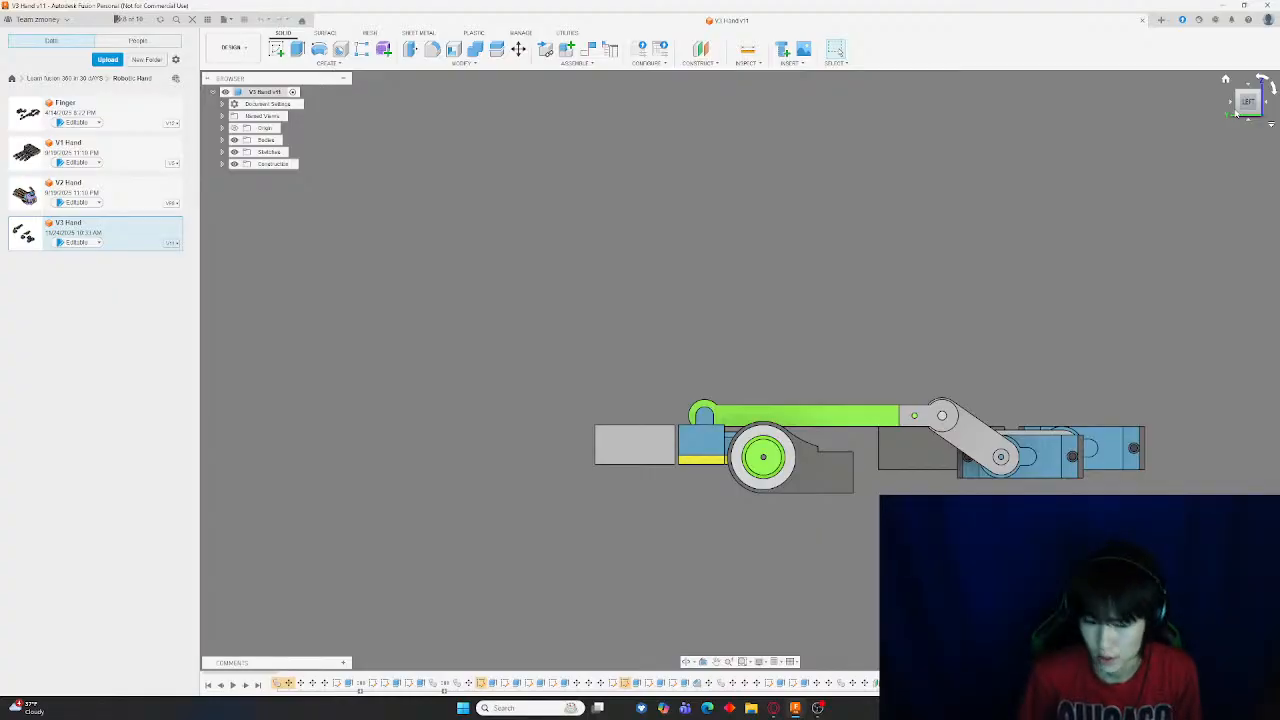
# Inspect the lower finger's gray end block and its mounting hole up close from several angles
pyautogui.scroll(-2, 756, 263)
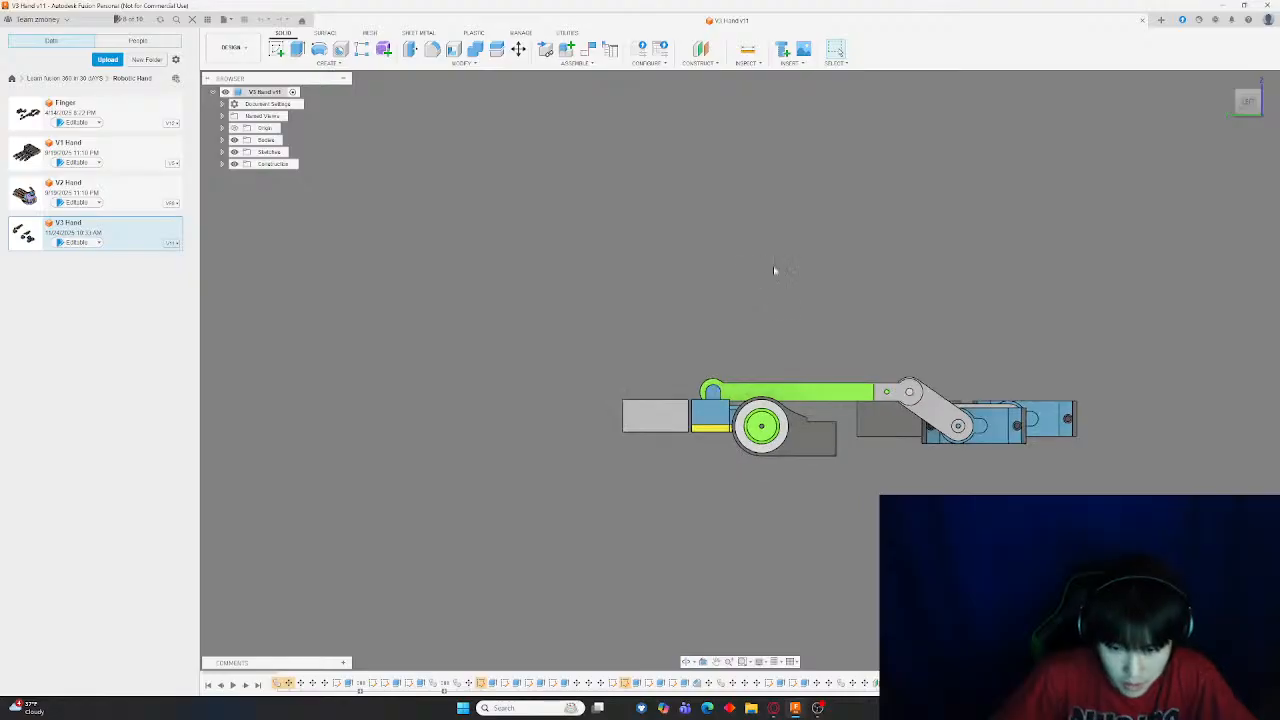
pyautogui.keyDown('shift'); pyautogui.moveTo(773, 267); pyautogui.dragTo(794, 319, button='middle'); pyautogui.keyUp('shift')
pyautogui.scroll(4, 866, 482)
pyautogui.moveTo(905, 495); pyautogui.dragTo(871, 334, button='middle')
pyautogui.scroll(3, 990, 352)
pyautogui.scroll(-5, 975, 352)
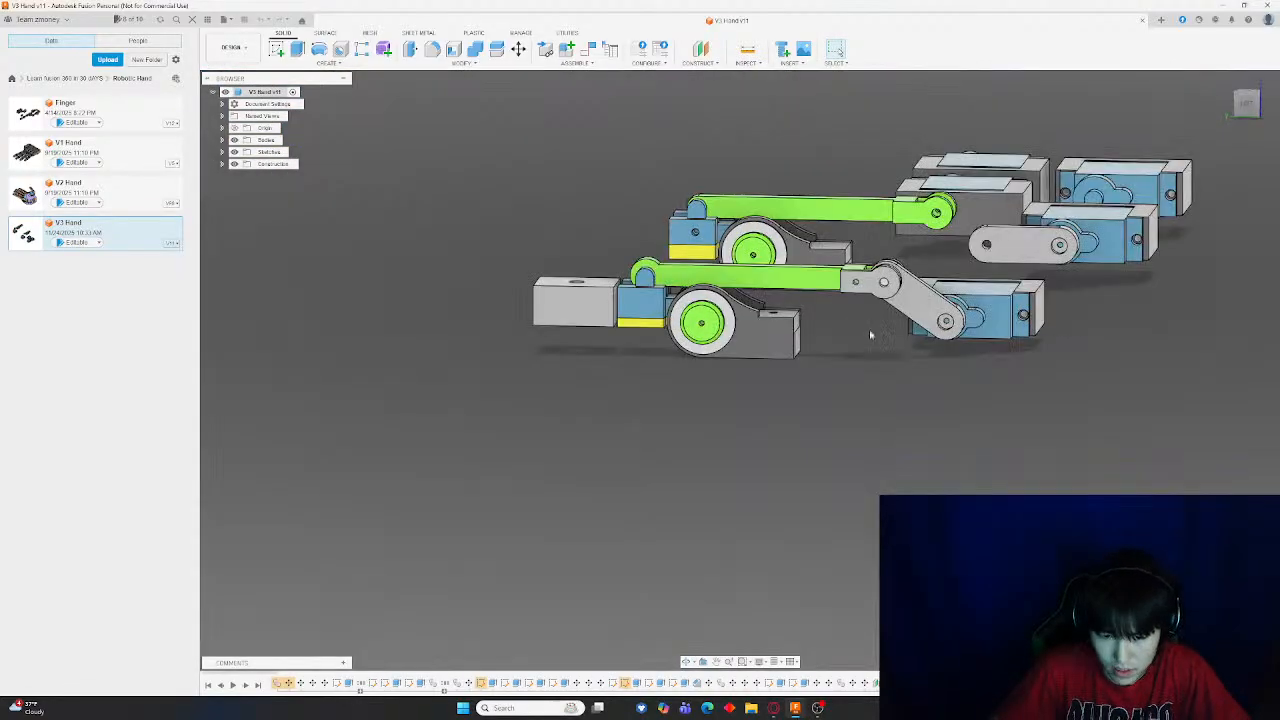
pyautogui.keyDown('shift'); pyautogui.moveTo(825, 390); pyautogui.dragTo(1020, 471, button='middle'); pyautogui.keyUp('shift')
pyautogui.scroll(4, 855, 459)
pyautogui.scroll(3, 494, 330)
pyautogui.scroll(-4, 496, 326)
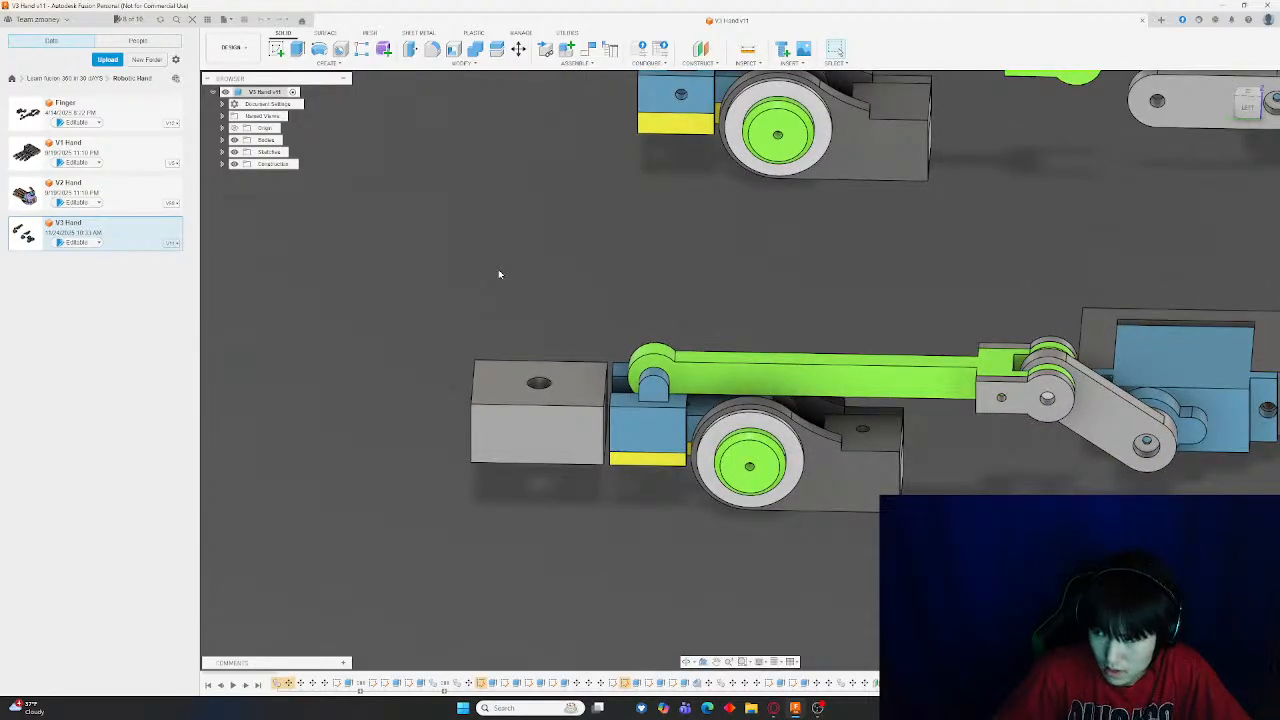
pyautogui.keyDown('shift'); pyautogui.moveTo(500, 274); pyautogui.dragTo(545, 305, button='middle'); pyautogui.keyUp('shift')
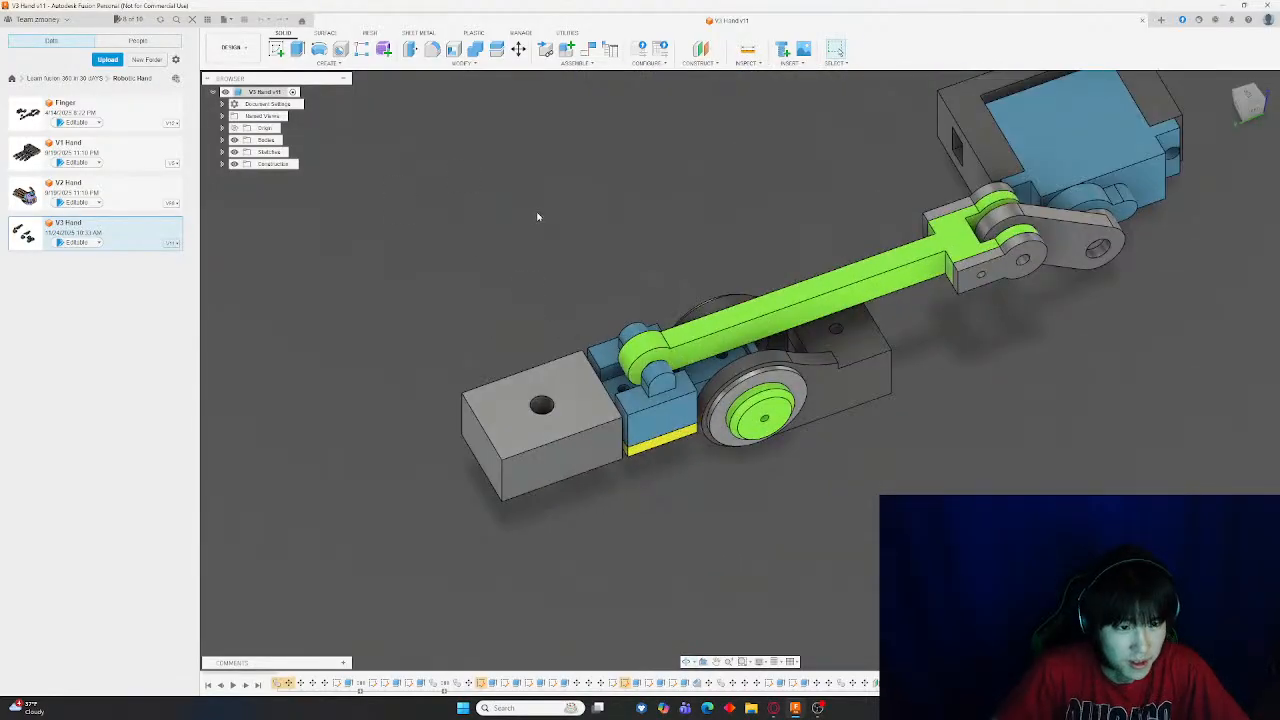
pyautogui.keyDown('shift'); pyautogui.moveTo(537, 216); pyautogui.dragTo(560, 297, button='middle'); pyautogui.keyUp('shift')
pyautogui.moveTo(452, 468); pyautogui.dragTo(760, 474, button='middle')
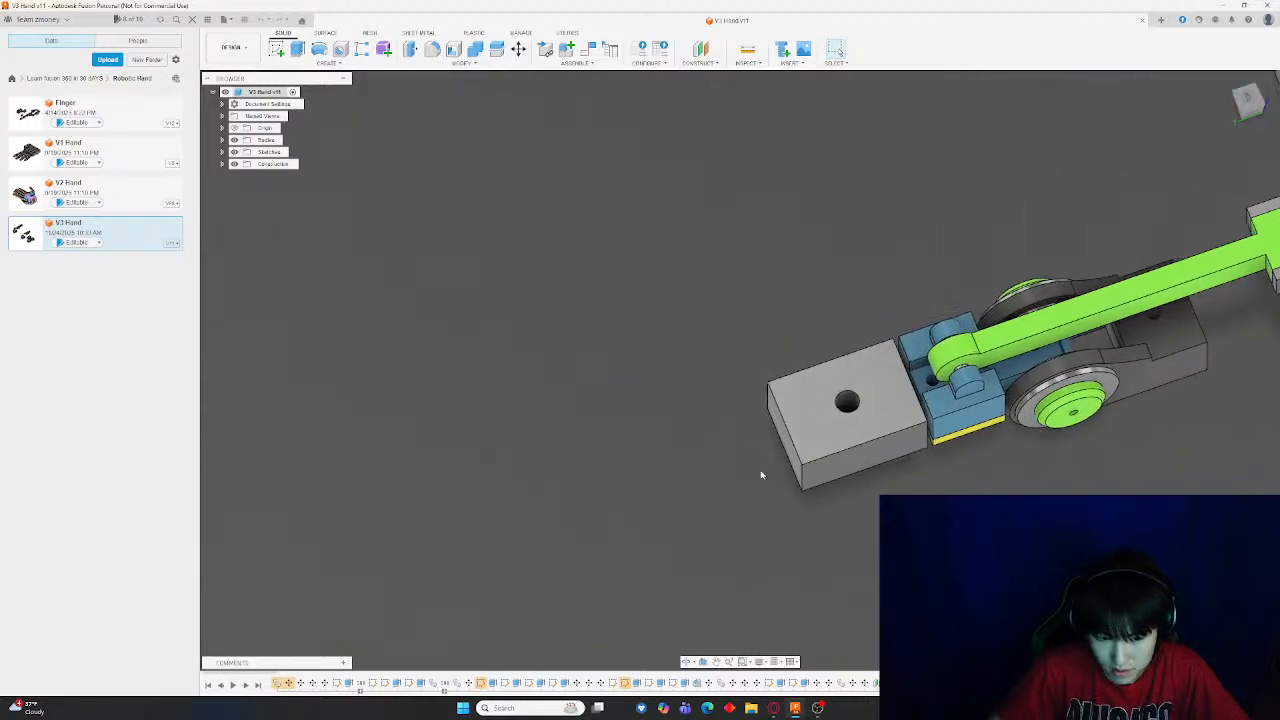
# Delete the mounting hole from the gray end block of the lower finger
pyautogui.scroll(4, 896, 467)
pyautogui.keyDown('shift'); pyautogui.moveTo(450, 130); pyautogui.dragTo(402, 207, button='middle'); pyautogui.keyUp('shift')
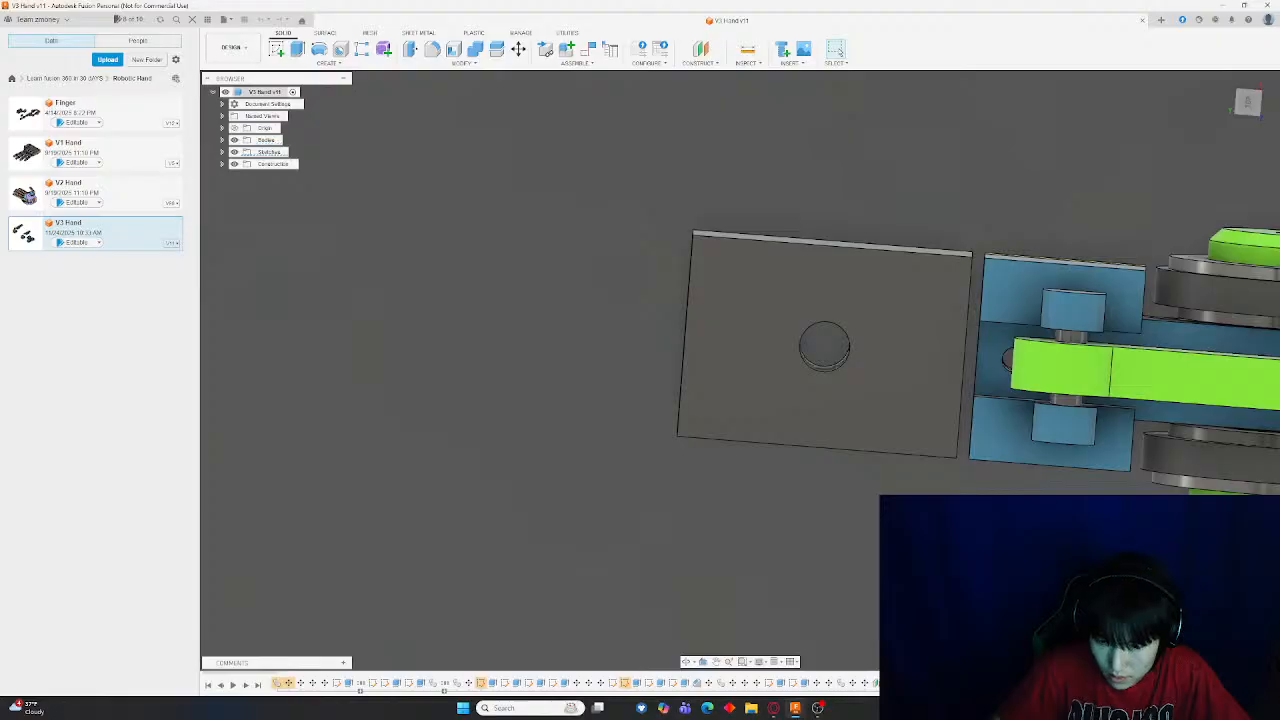
pyautogui.scroll(-2, 1080, 600)
pyautogui.keyDown('shift'); pyautogui.moveTo(900, 460); pyautogui.dragTo(930, 345, button='middle'); pyautogui.keyUp('shift')
pyautogui.scroll(-2, 700, 370)
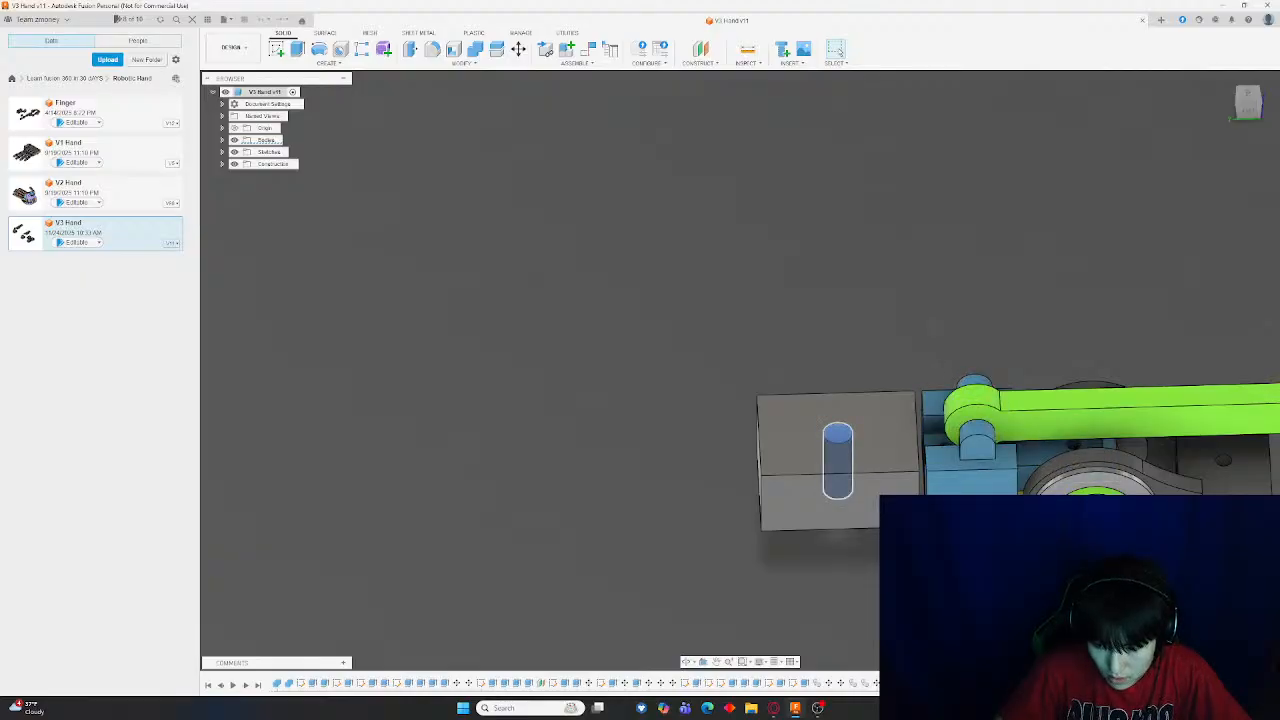
pyautogui.press('Delete')
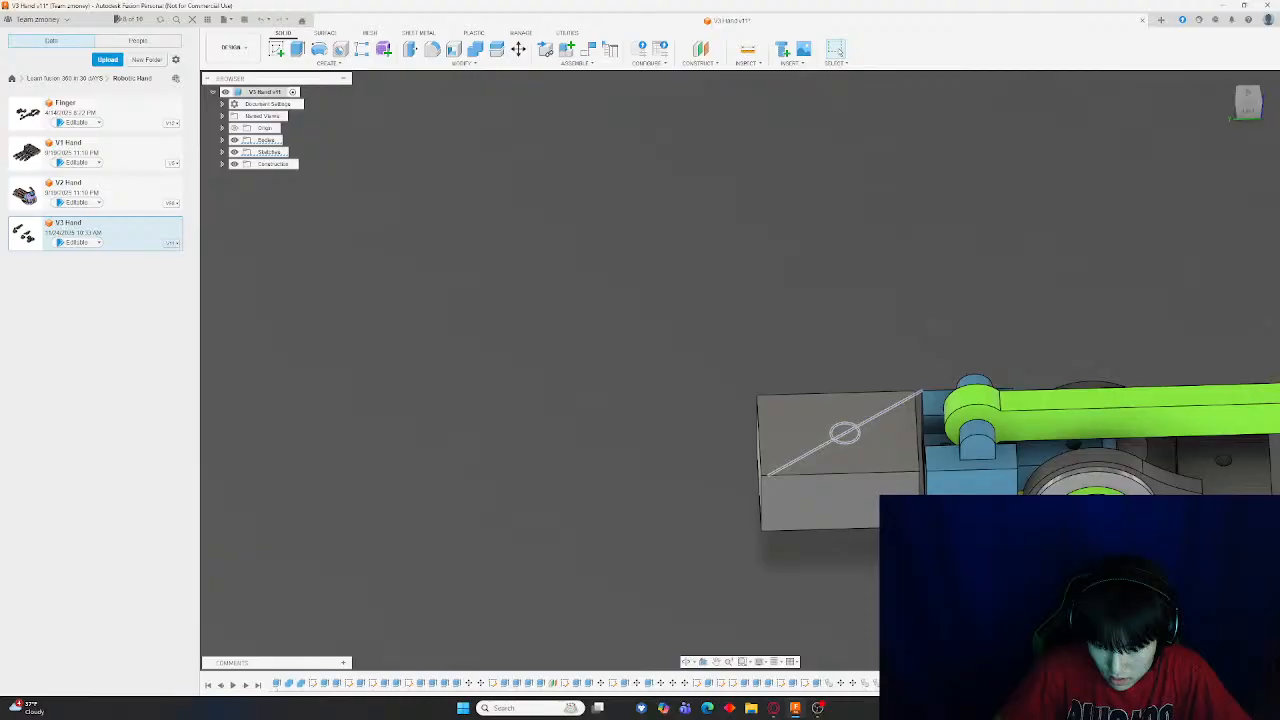
pyautogui.press('Delete')
# Move the gray end block upward in the side view with the Move tool
pyautogui.moveTo(813, 567); pyautogui.dragTo(686, 532, button='middle')
pyautogui.moveTo(877, 577)
pyautogui.keyDown('shift'); pyautogui.mouseDown(button='middle')
pyautogui.moveTo(900, 500)
pyautogui.moveTo(925, 530)
pyautogui.moveTo(885, 545)
pyautogui.mouseUp(button='middle'); pyautogui.keyUp('shift')
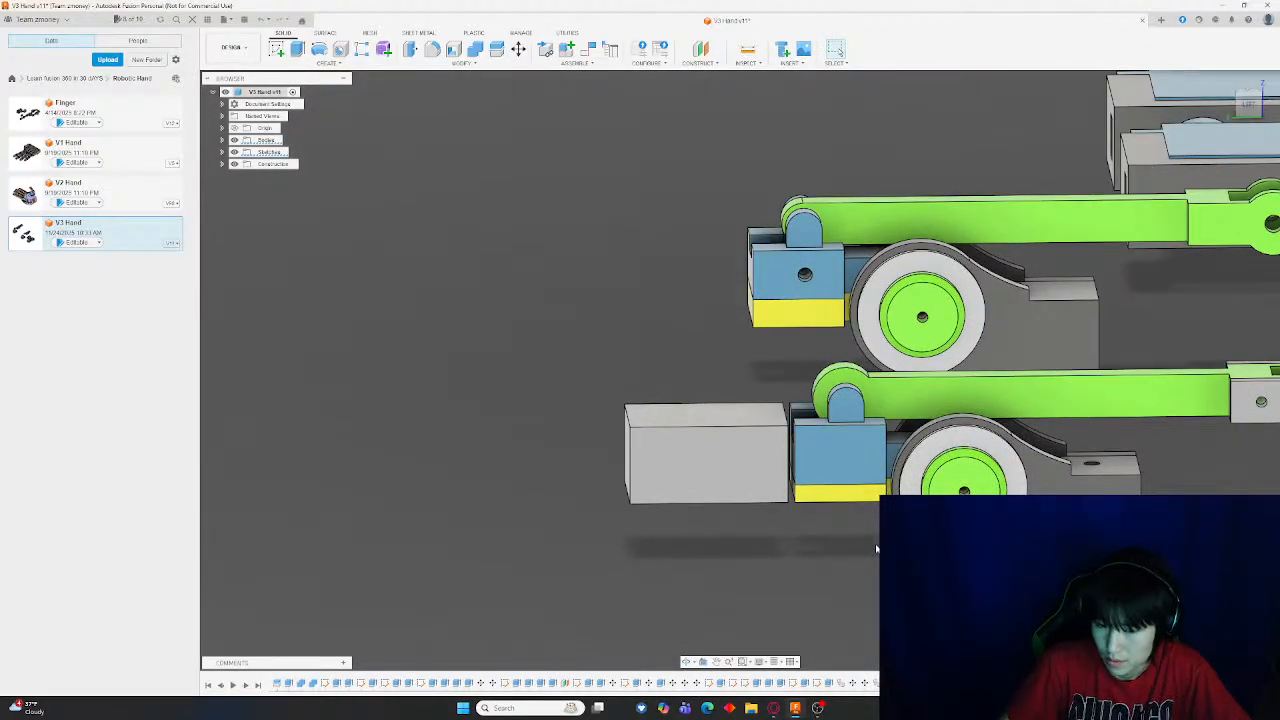
pyautogui.scroll(-5, 876, 548)
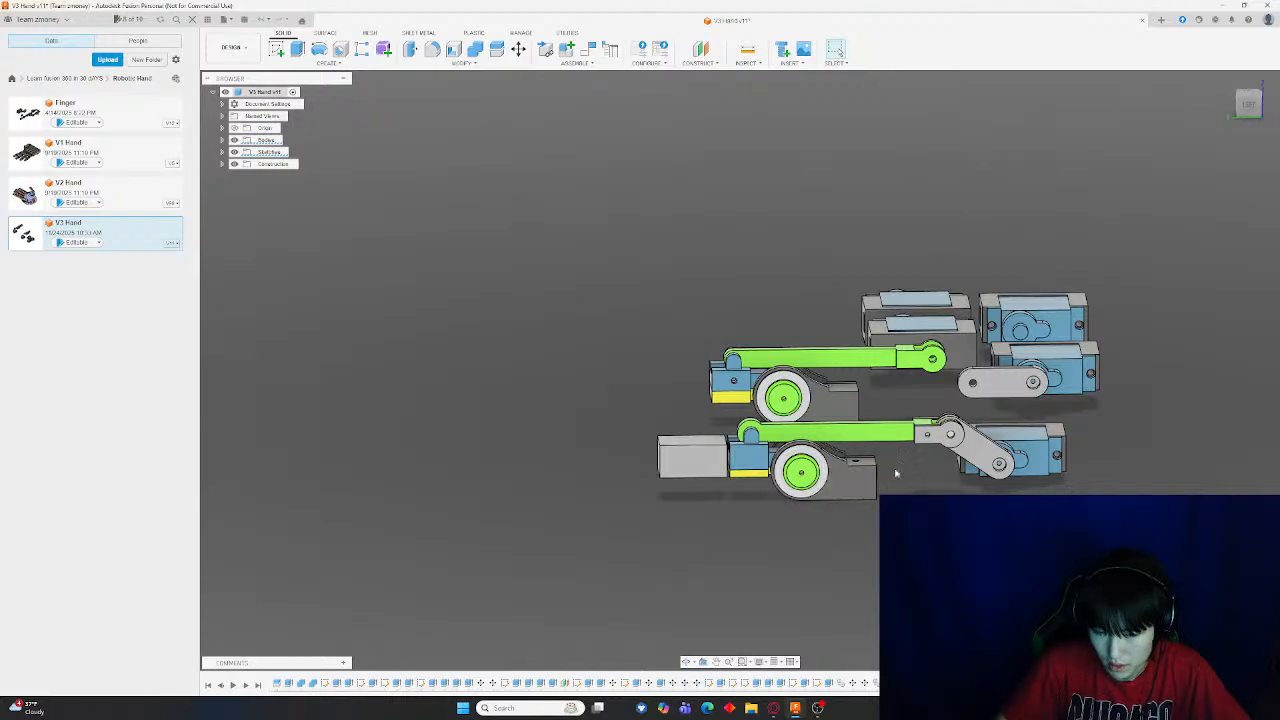
pyautogui.scroll(10, 763, 500)
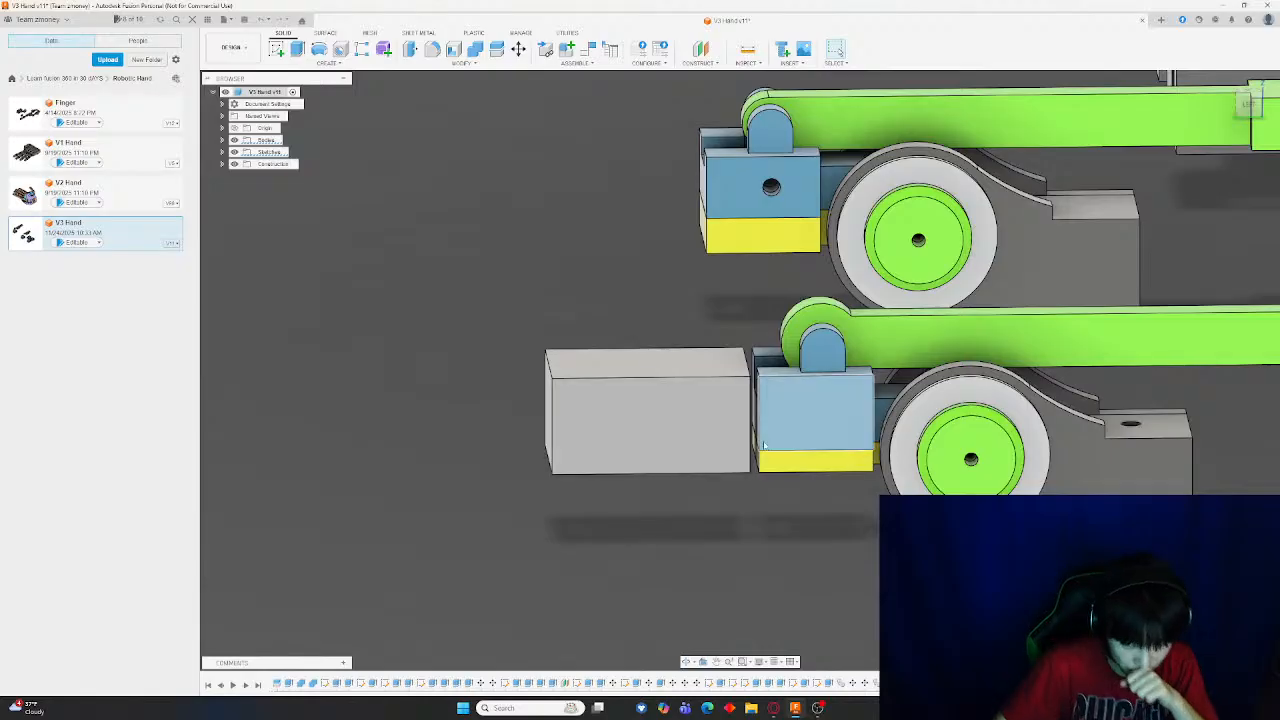
pyautogui.scroll(-5, 754, 462)
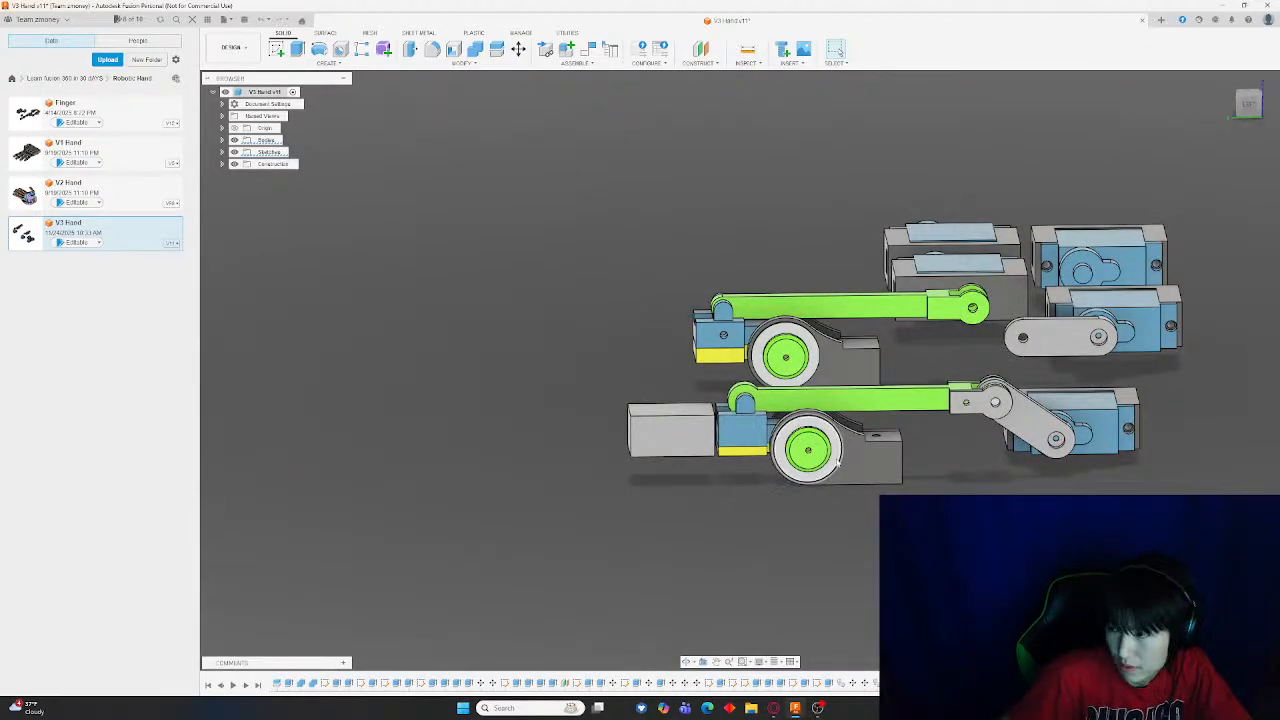
pyautogui.scroll(3, 692, 397)
pyautogui.click(519, 48)
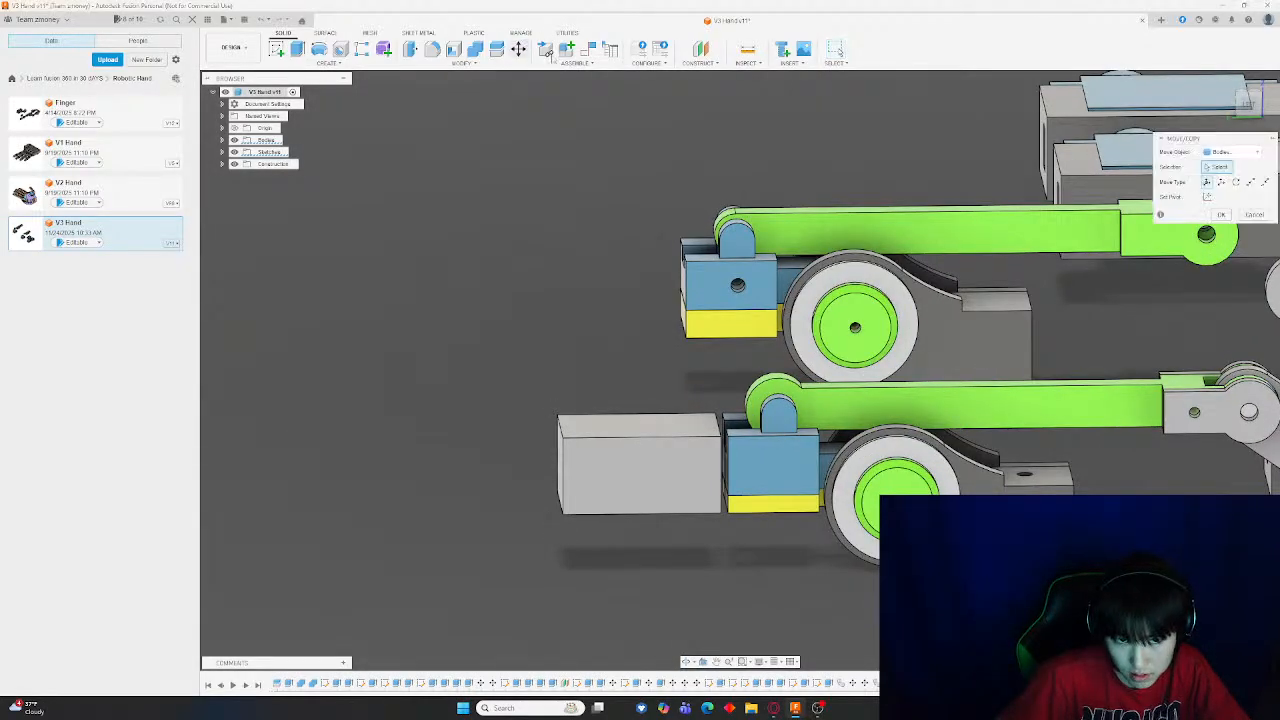
pyautogui.click(1248, 102)
pyautogui.click(624, 380)
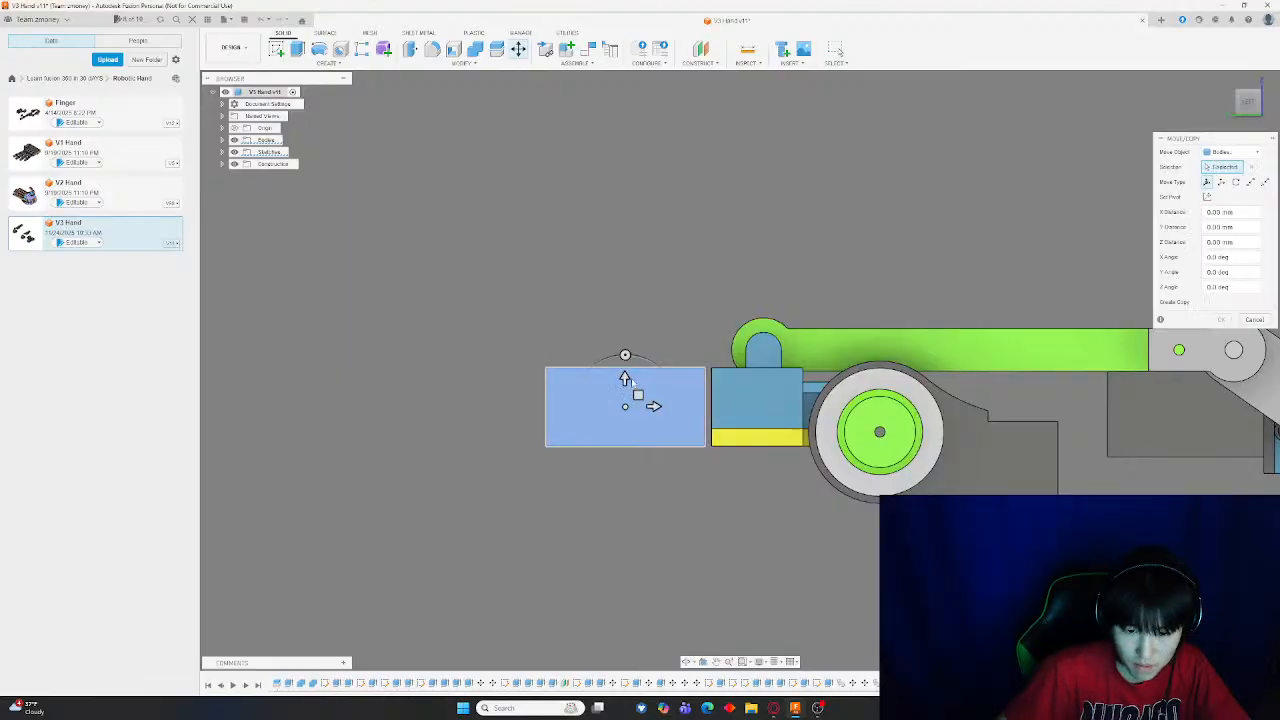
pyautogui.moveTo(628, 366); pyautogui.dragTo(625, 328)
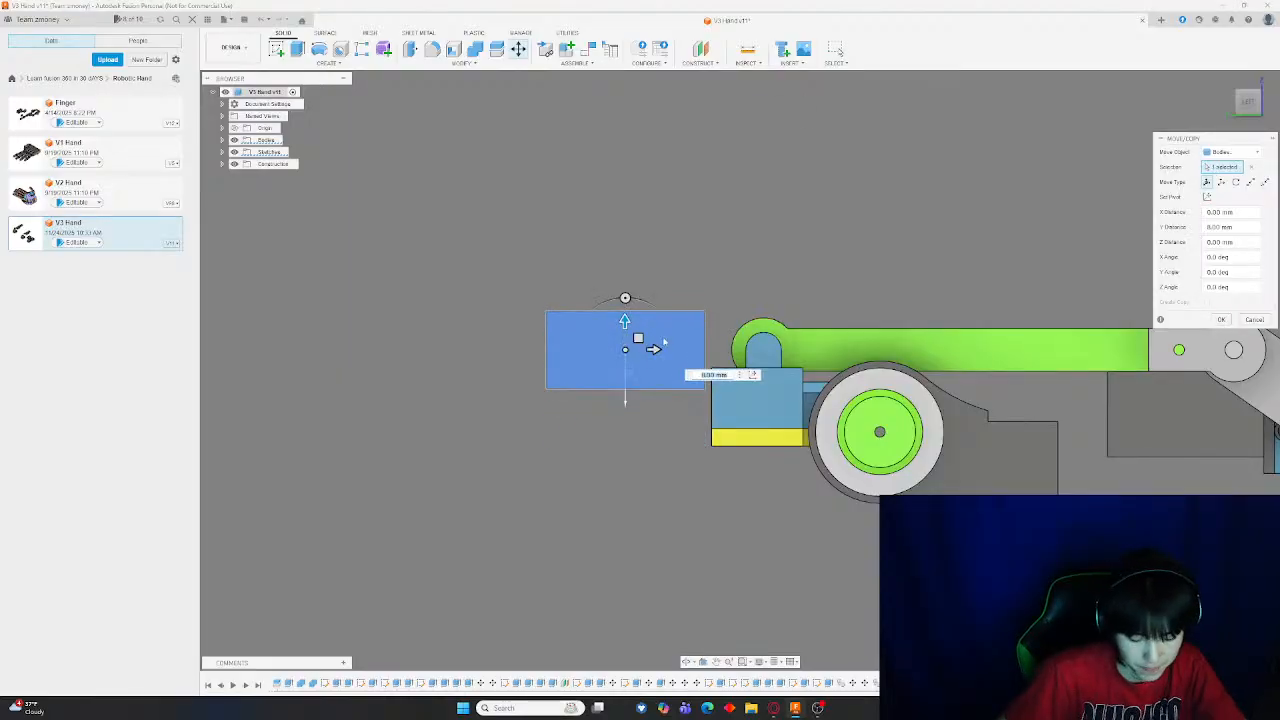
pyautogui.press('Return')
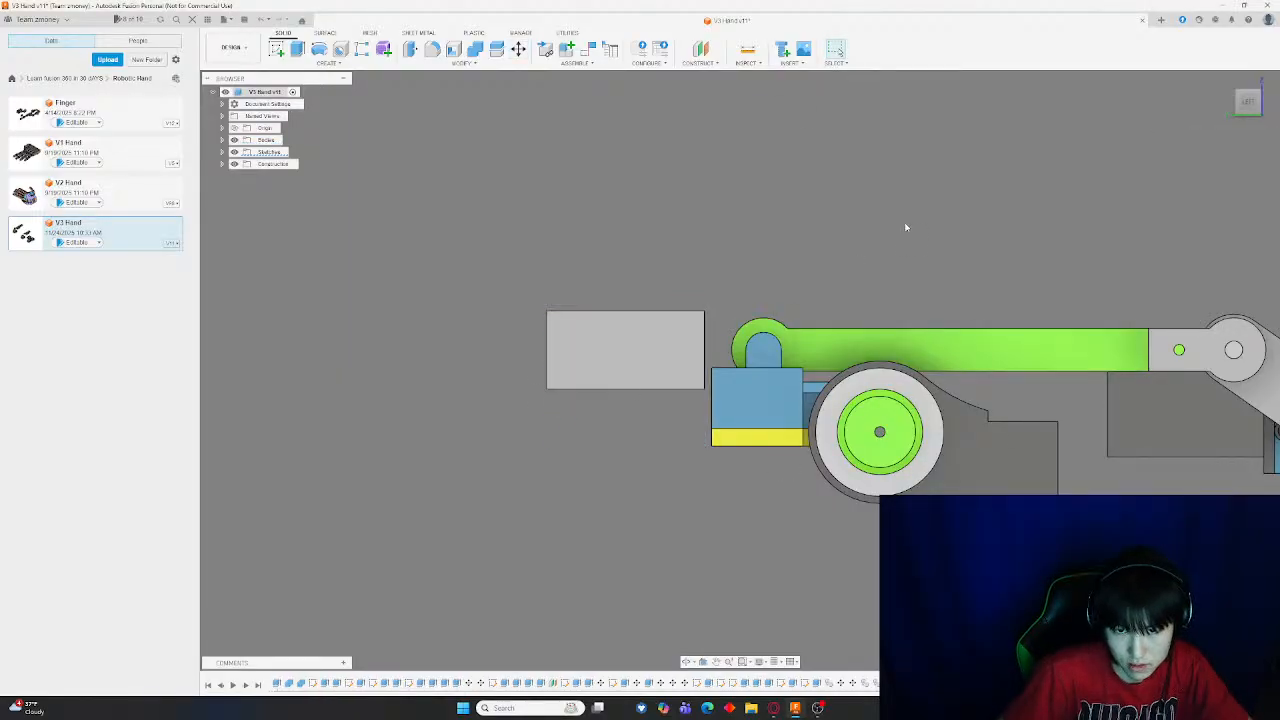
# Move the gray end block slightly back down
pyautogui.keyDown('shift'); pyautogui.moveTo(901, 226); pyautogui.dragTo(974, 251, button='middle'); pyautogui.keyUp('shift')
pyautogui.scroll(-5, 972, 254)
pyautogui.keyDown('shift'); pyautogui.moveTo(966, 304); pyautogui.dragTo(990, 287, button='middle'); pyautogui.keyUp('shift')
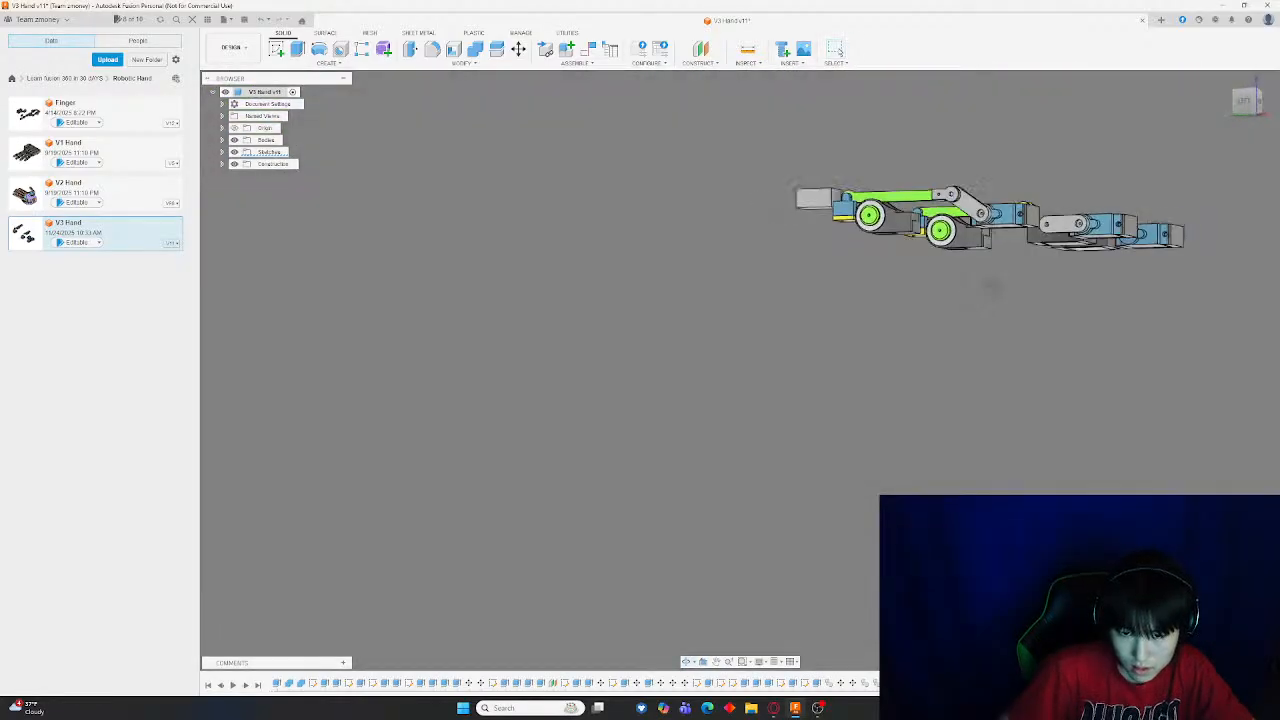
pyautogui.click(1247, 102)
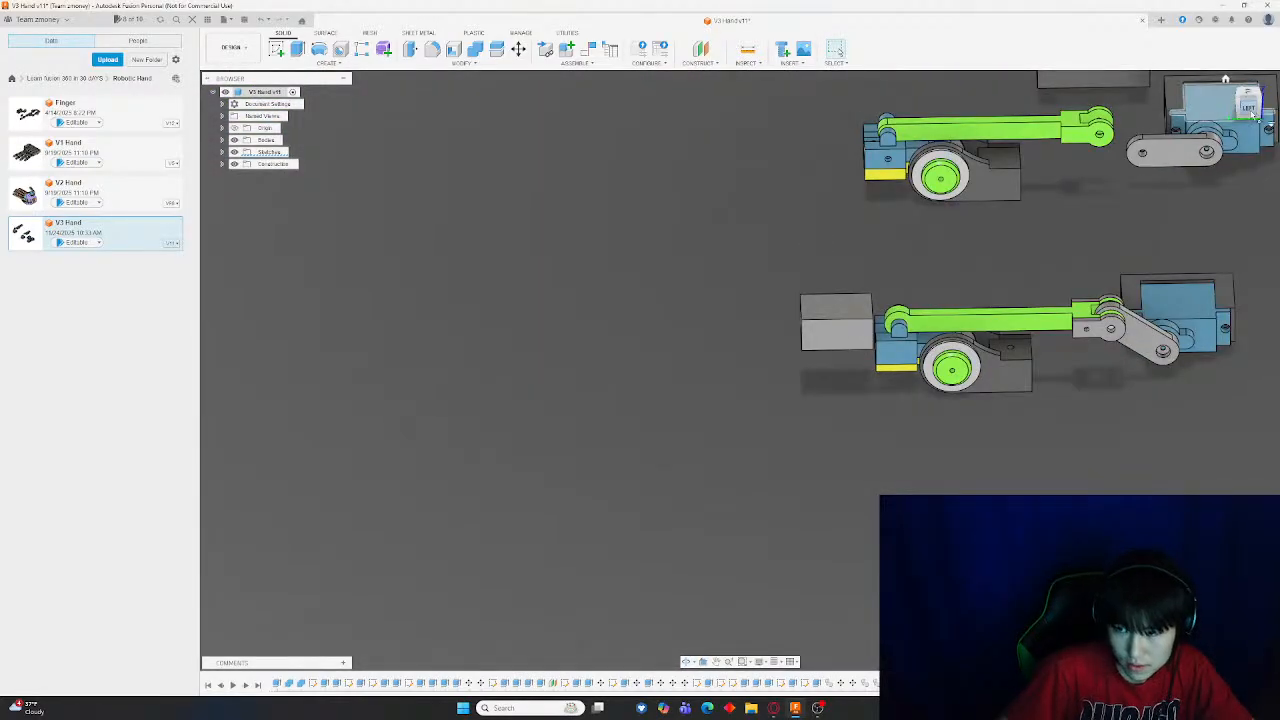
pyautogui.scroll(5, 960, 360)
pyautogui.press('m')
pyautogui.click(700, 262)
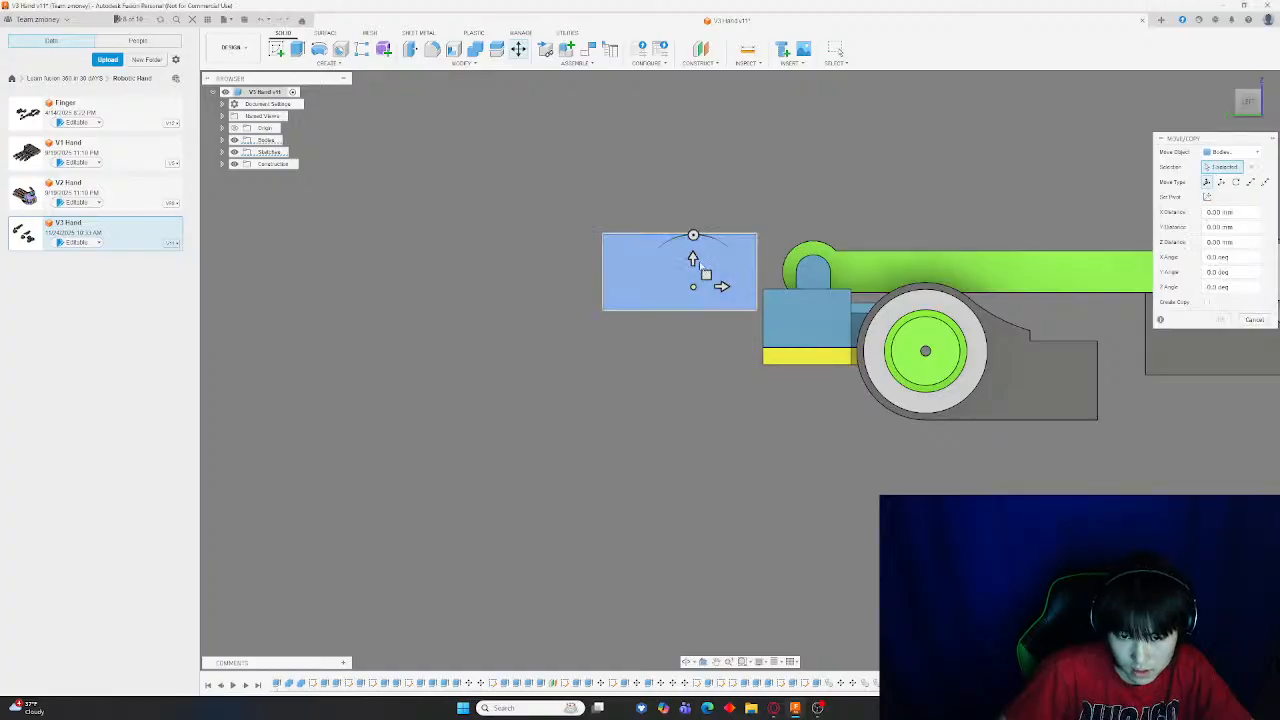
pyautogui.moveTo(700, 258); pyautogui.dragTo(706, 294)
pyautogui.press('Return')
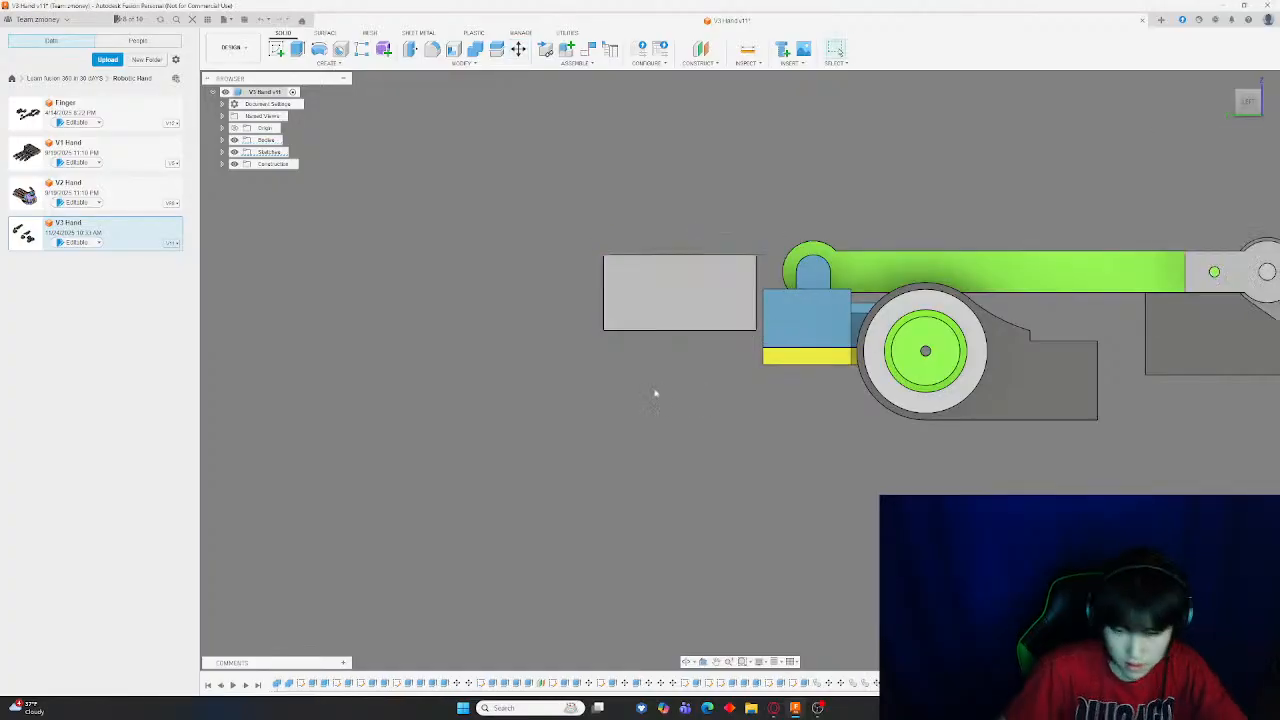
# Move the gray end block down so its top lines up with the top of the blue servo block
pyautogui.keyDown('shift'); pyautogui.moveTo(751, 403); pyautogui.dragTo(867, 594, button='middle'); pyautogui.keyUp('shift')
pyautogui.scroll(3, 793, 450)
pyautogui.scroll(-4, 923, 647)
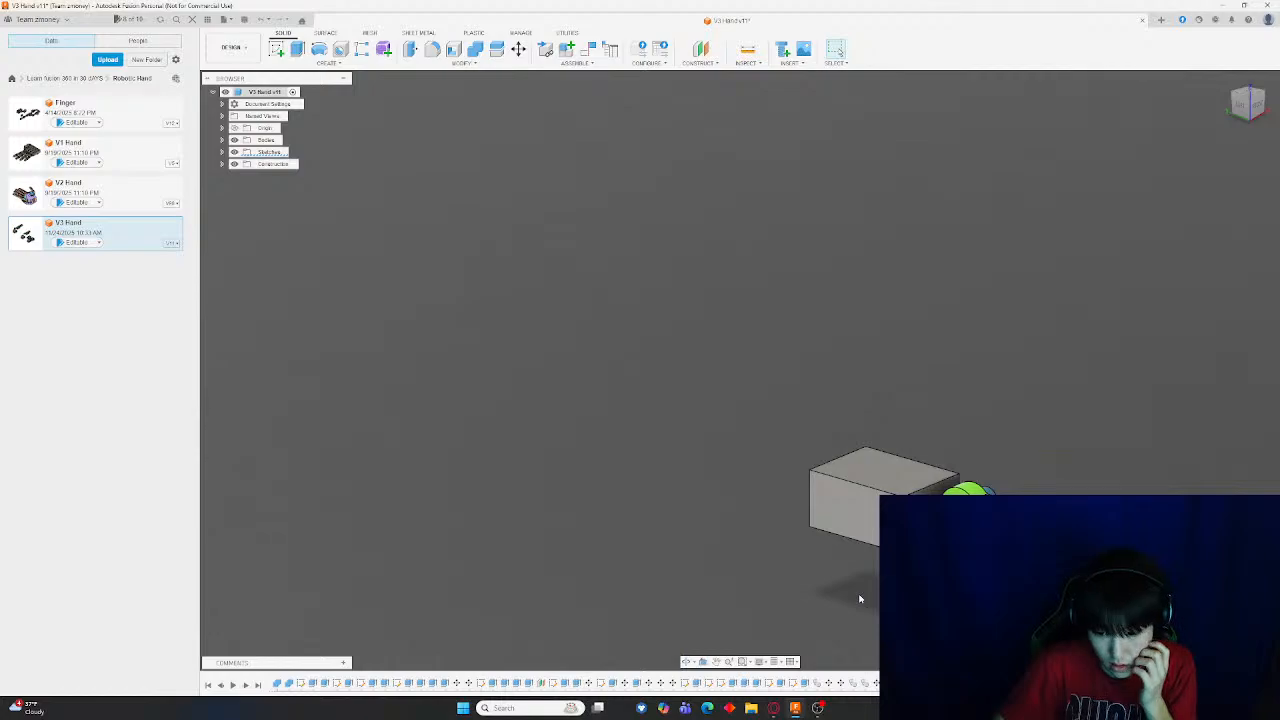
pyautogui.keyDown('shift'); pyautogui.moveTo(850, 595); pyautogui.dragTo(949, 441, button='middle'); pyautogui.keyUp('shift')
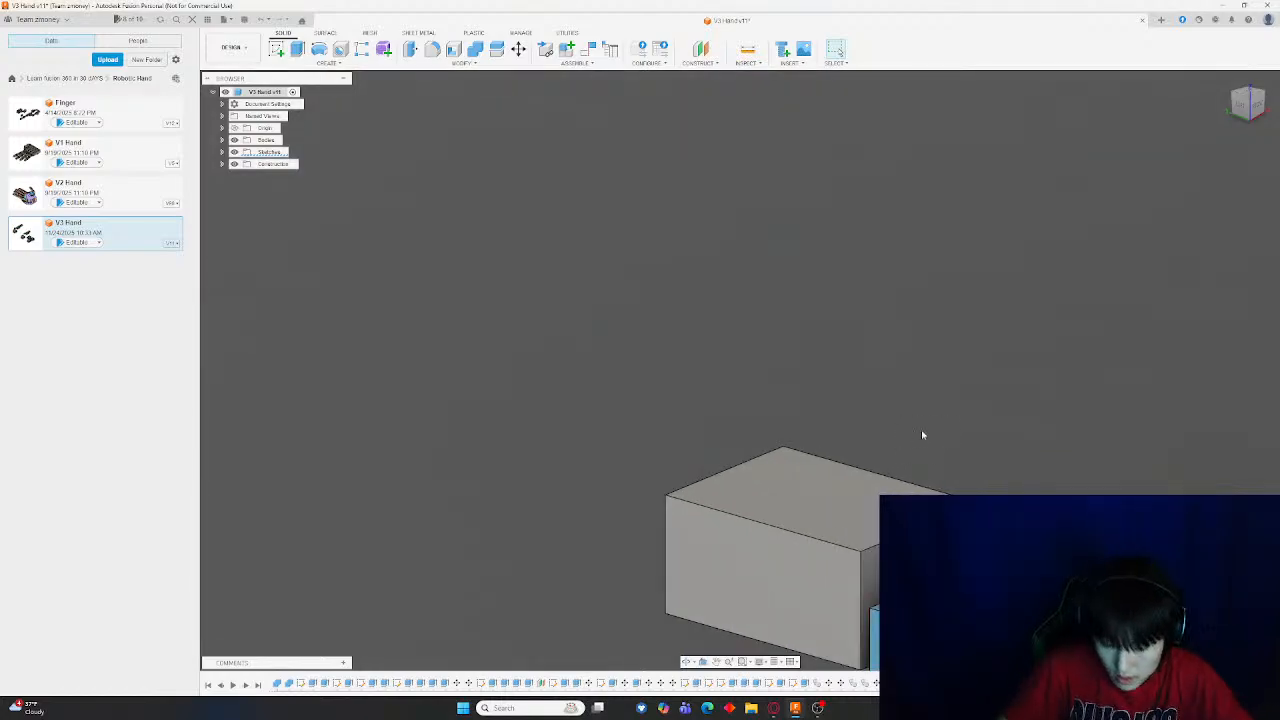
pyautogui.click(1246, 104)
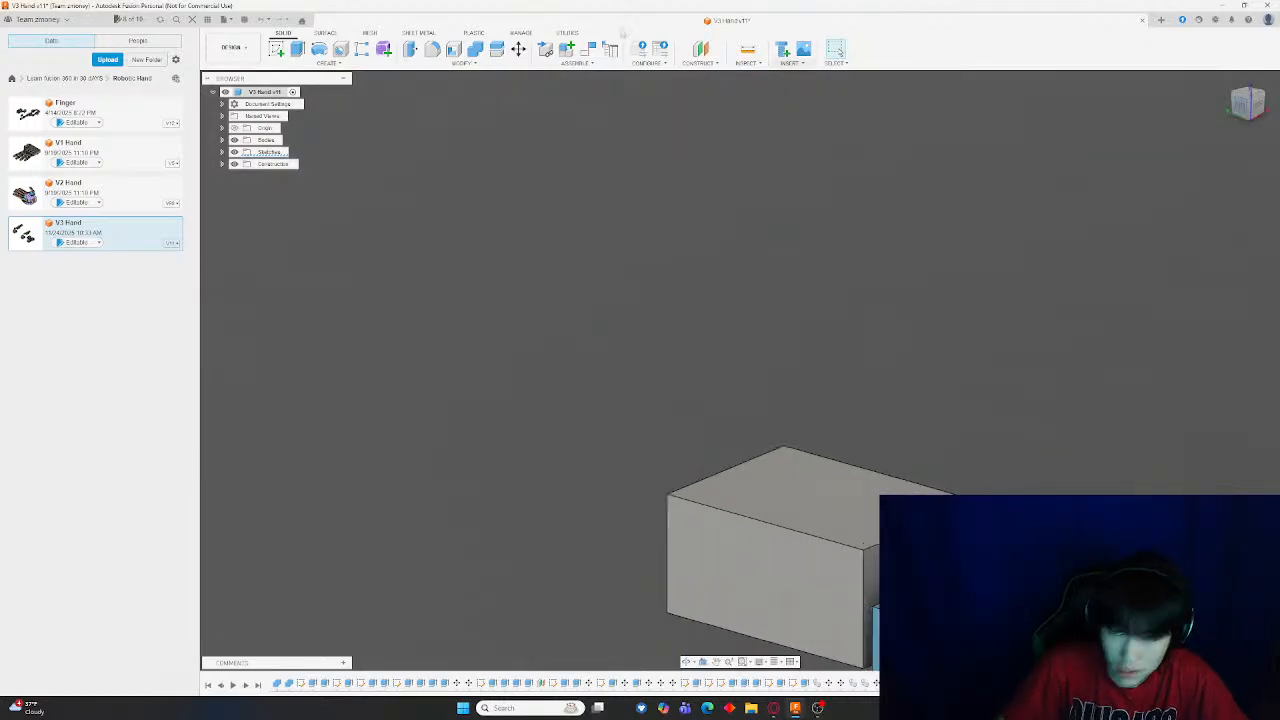
pyautogui.press('m')
pyautogui.moveTo(994, 420); pyautogui.dragTo(786, 354, button='middle')
pyautogui.click(786, 356)
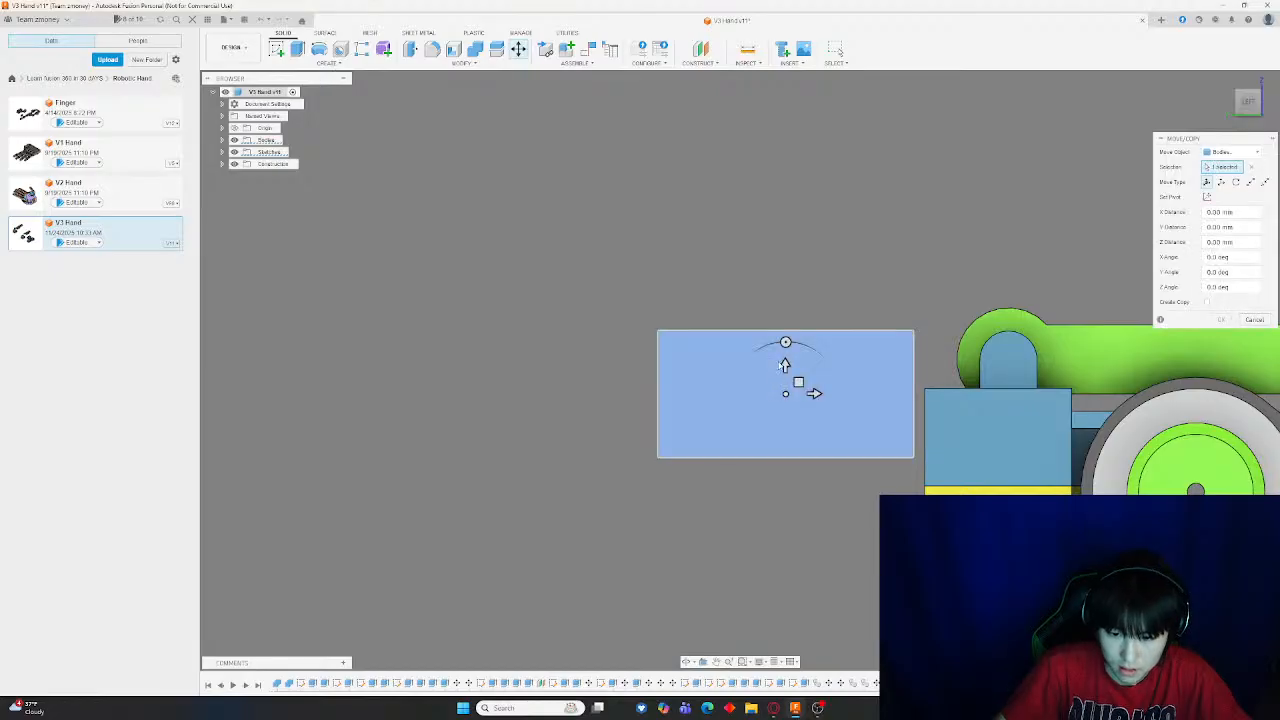
pyautogui.moveTo(786, 352); pyautogui.dragTo(807, 423)
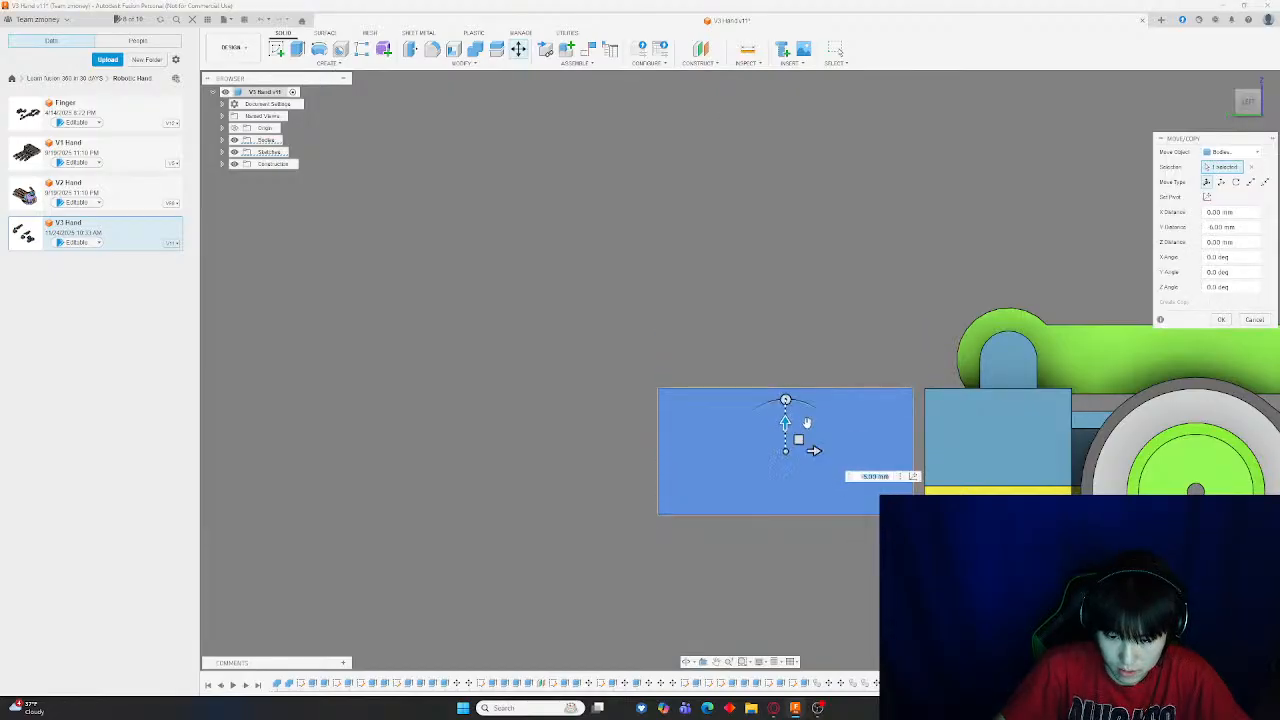
pyautogui.press('Return')
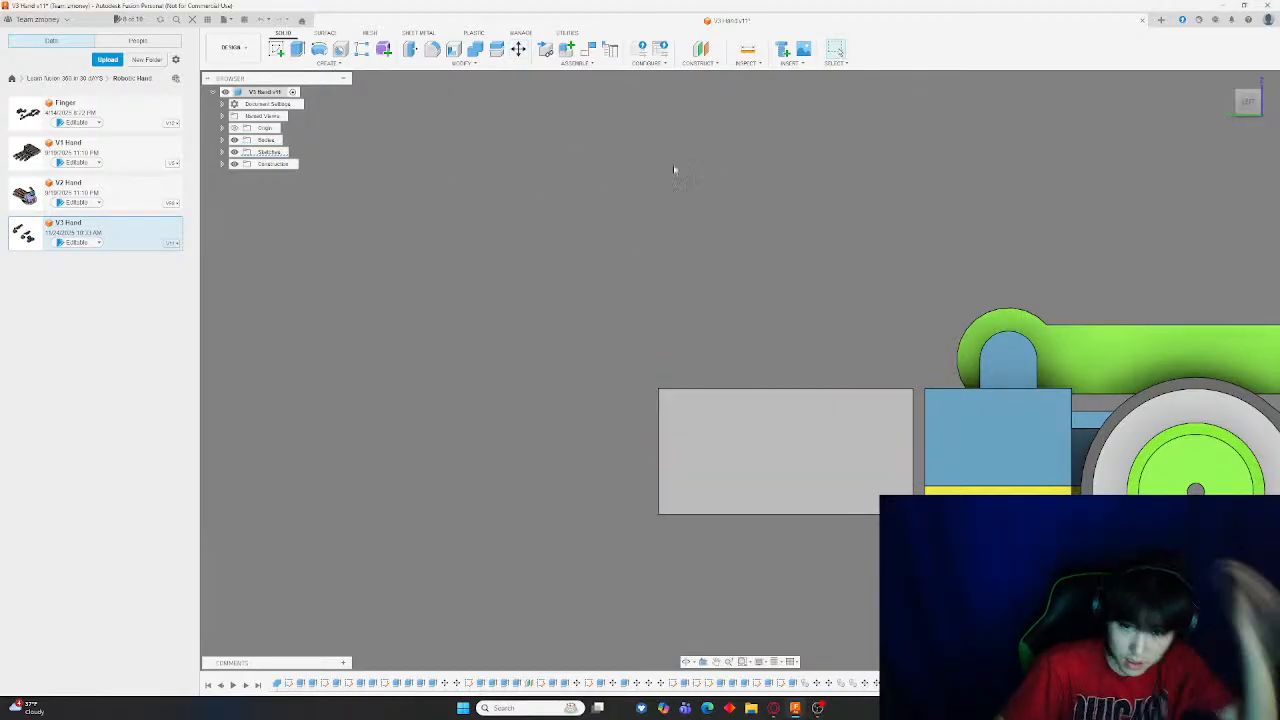
pyautogui.click(817, 397)
pyautogui.press('m')
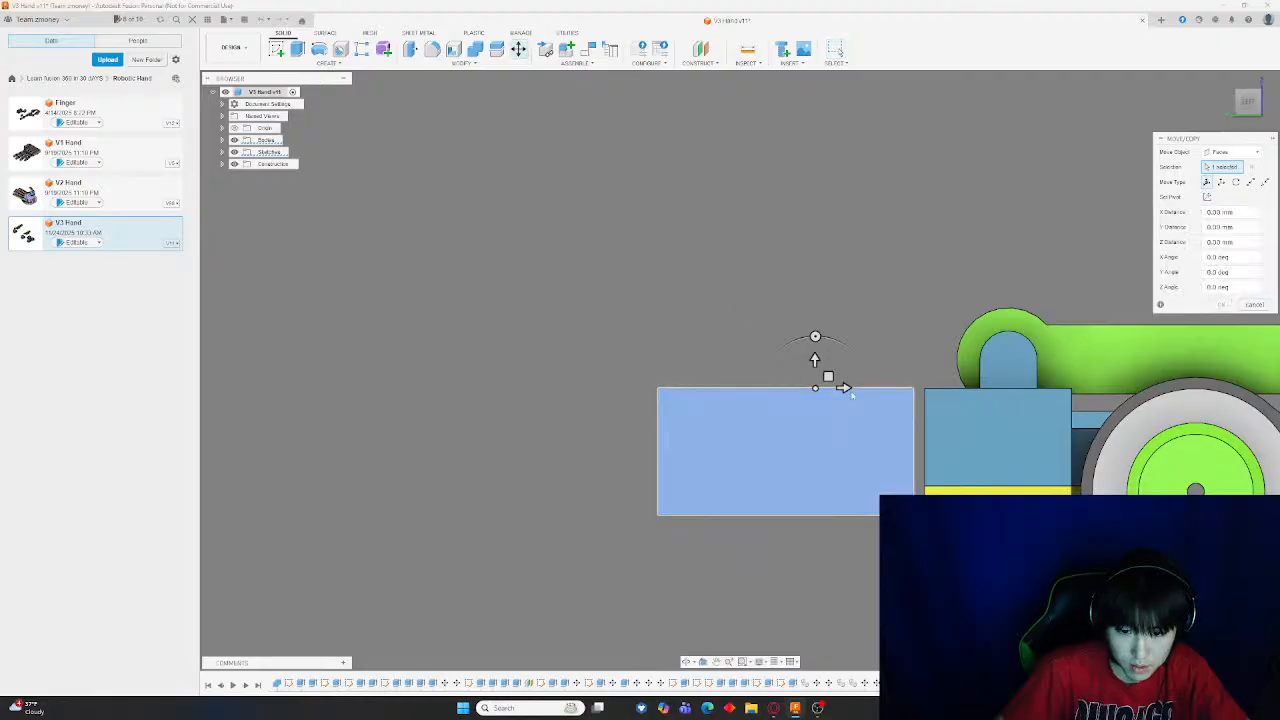
pyautogui.press('Return')
# Move the gray end block horizontally away from the blue servo block, leaving a gap
pyautogui.click(518, 49)
pyautogui.click(810, 450)
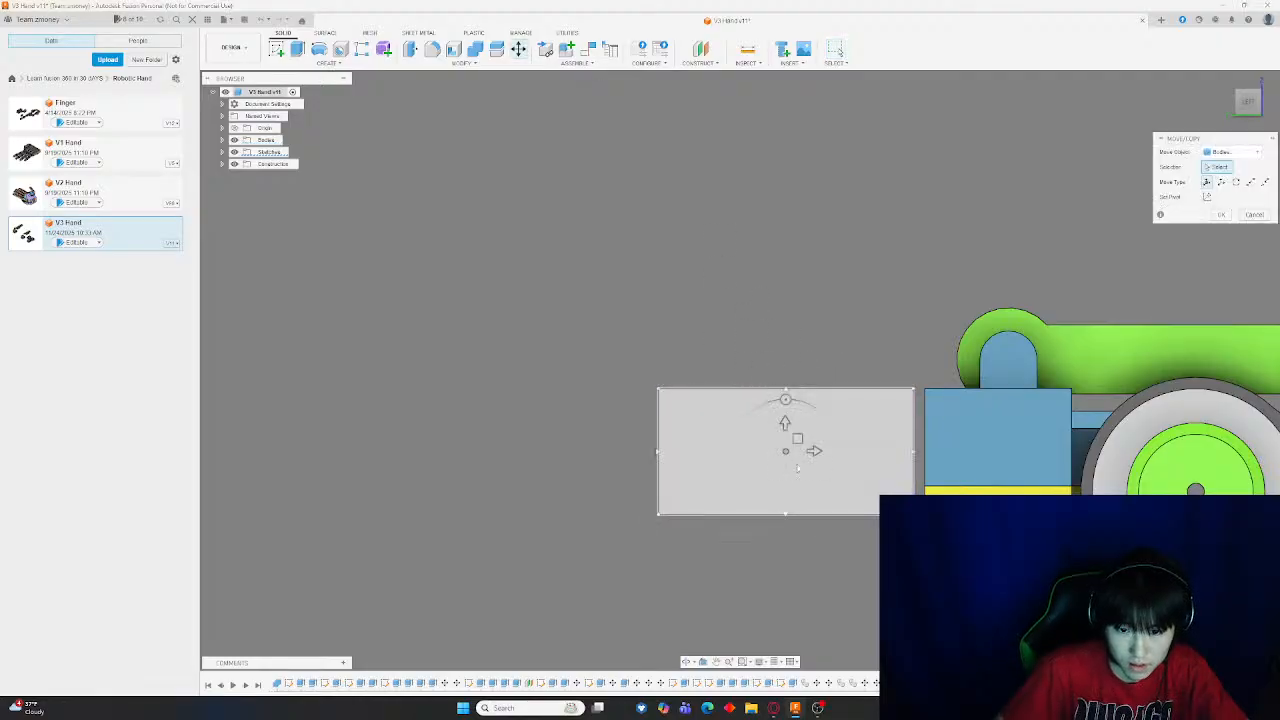
pyautogui.moveTo(825, 464); pyautogui.dragTo(687, 464)
pyautogui.press('Return')
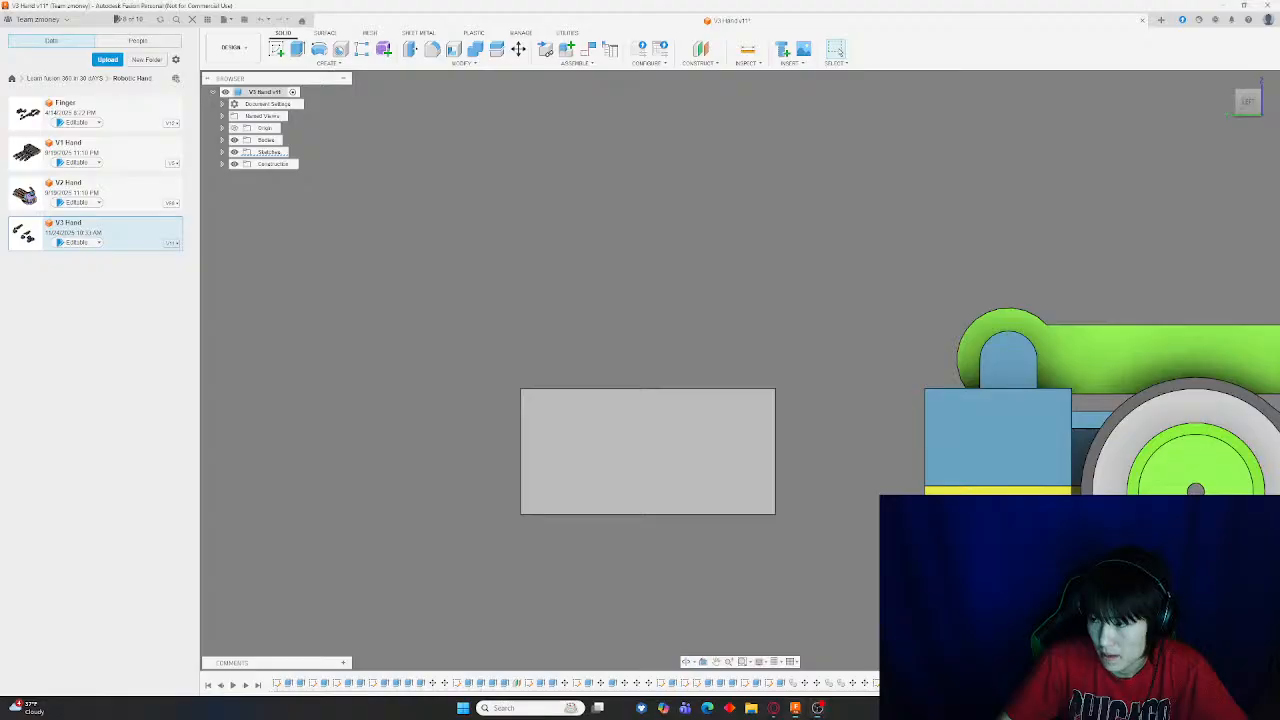
pyautogui.keyDown('shift'); pyautogui.moveTo(609, 286); pyautogui.dragTo(714, 346, button='middle'); pyautogui.keyUp('shift')
pyautogui.scroll(-7, 802, 330)
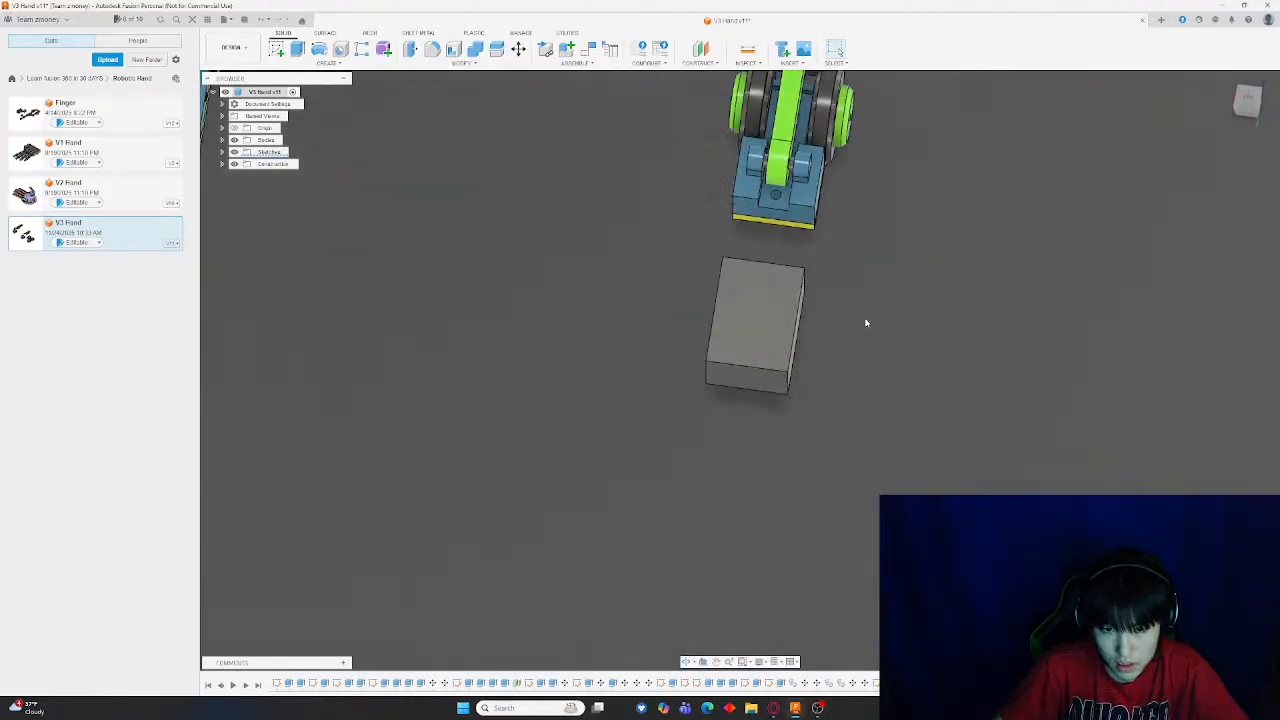
pyautogui.click(1257, 110)
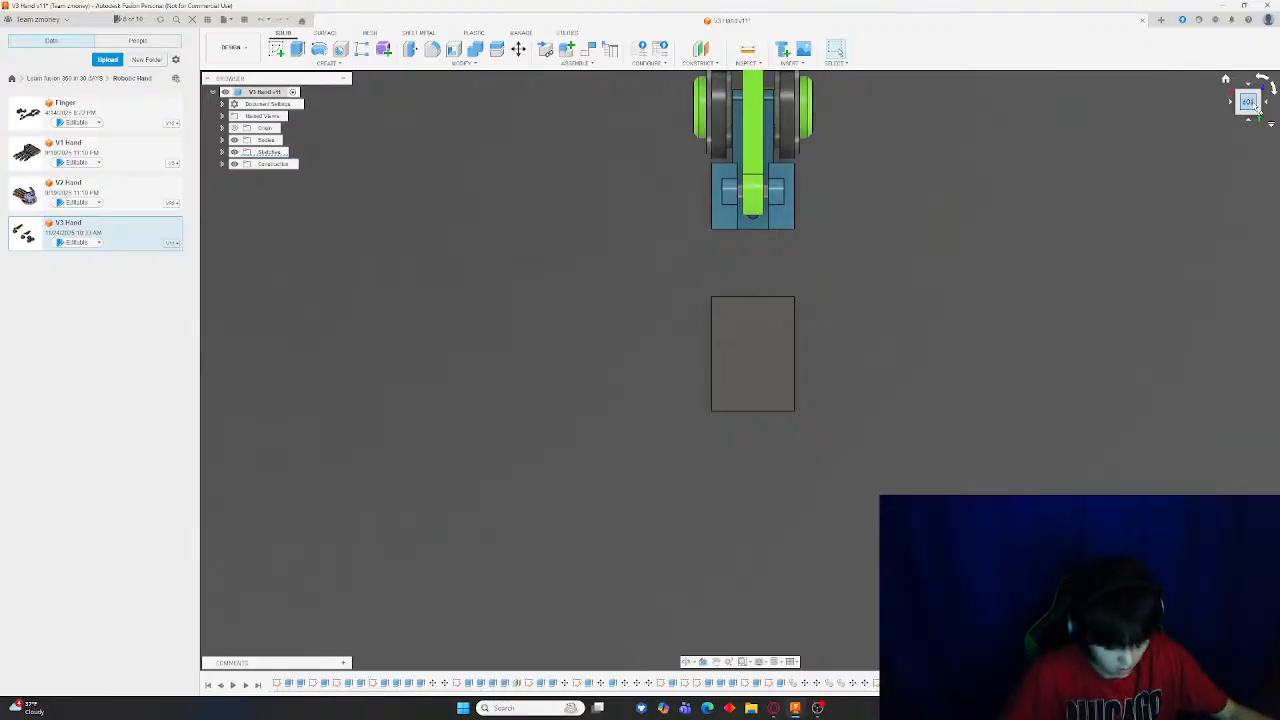
pyautogui.keyDown('shift'); pyautogui.moveTo(767, 287); pyautogui.dragTo(783, 280, button='middle'); pyautogui.keyUp('shift')
pyautogui.scroll(3, 783, 280)
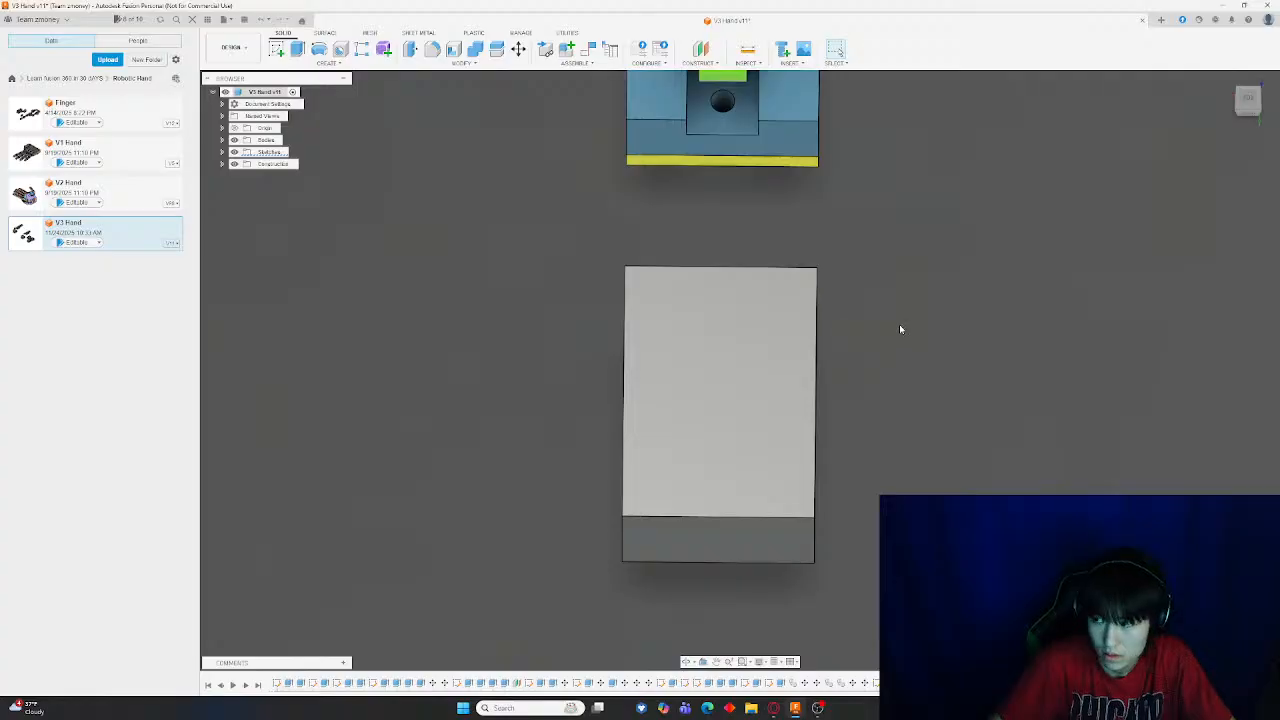
pyautogui.scroll(-1, 899, 324)
pyautogui.click(277, 48)
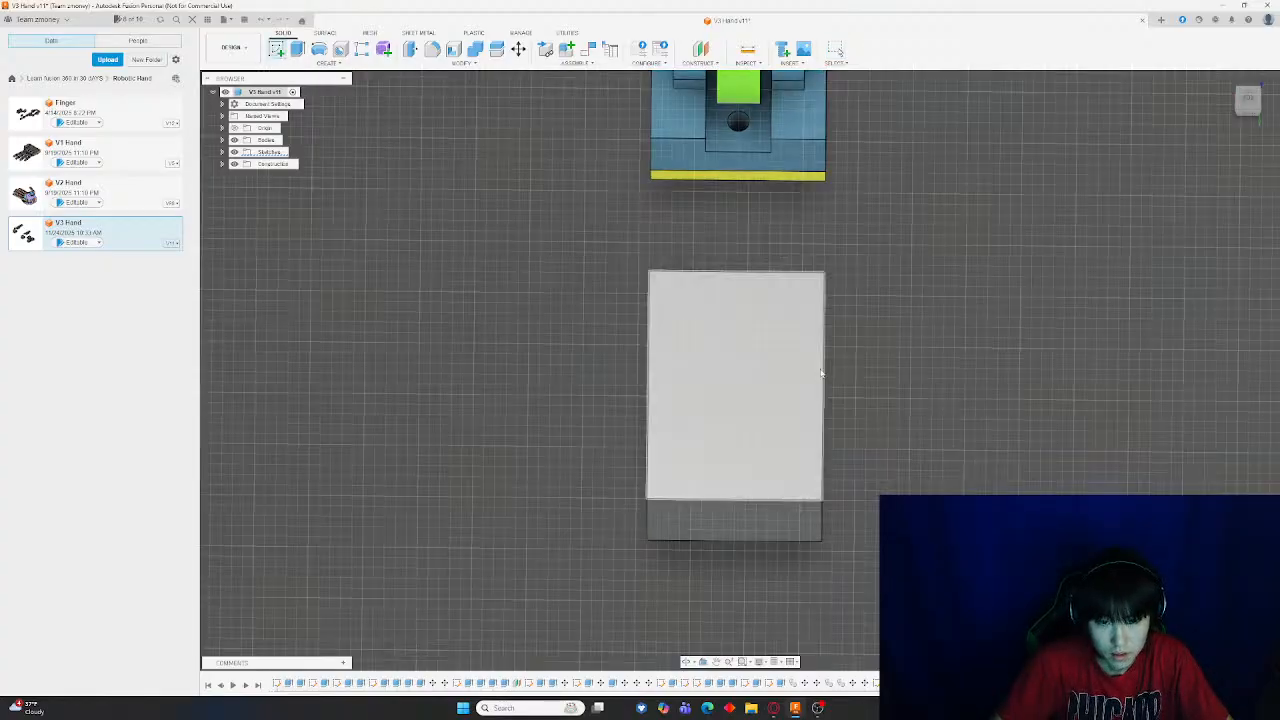
pyautogui.scroll(-5, 767, 383)
pyautogui.press('Escape')
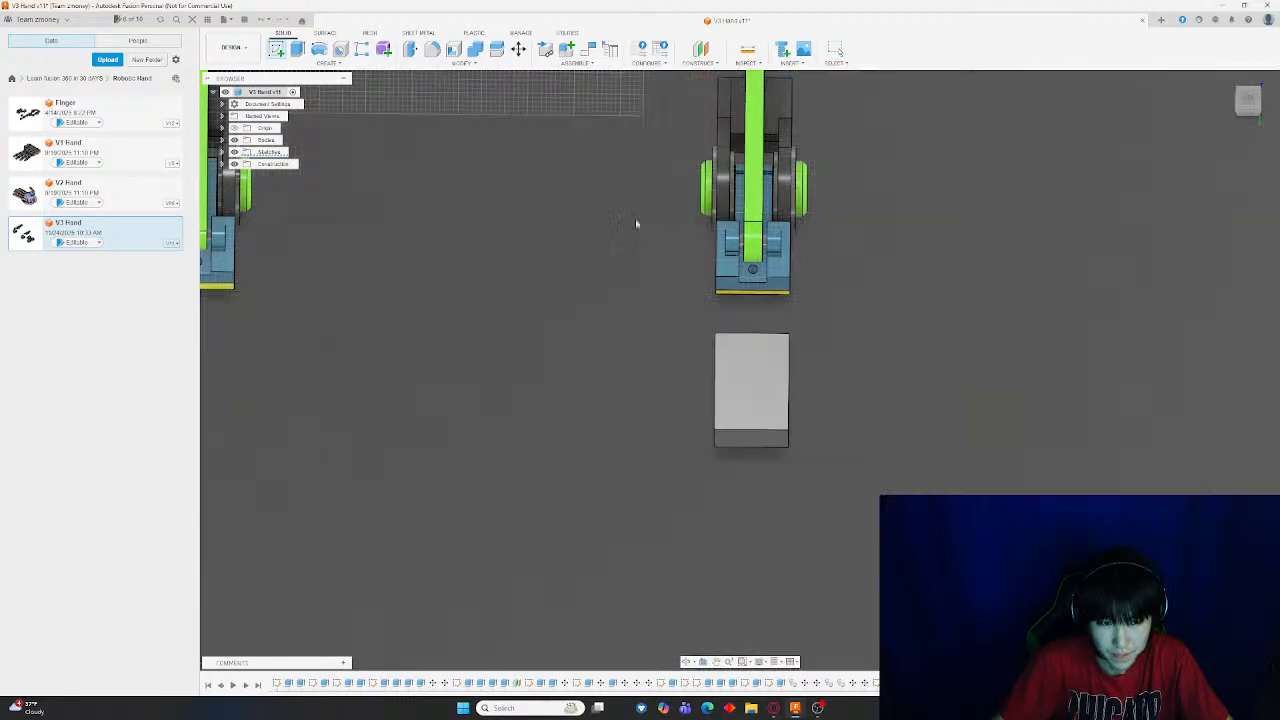
# Create an offset plane 10 mm above the gray end block's top face, then undo it
pyautogui.click(703, 51)
pyautogui.scroll(4, 822, 442)
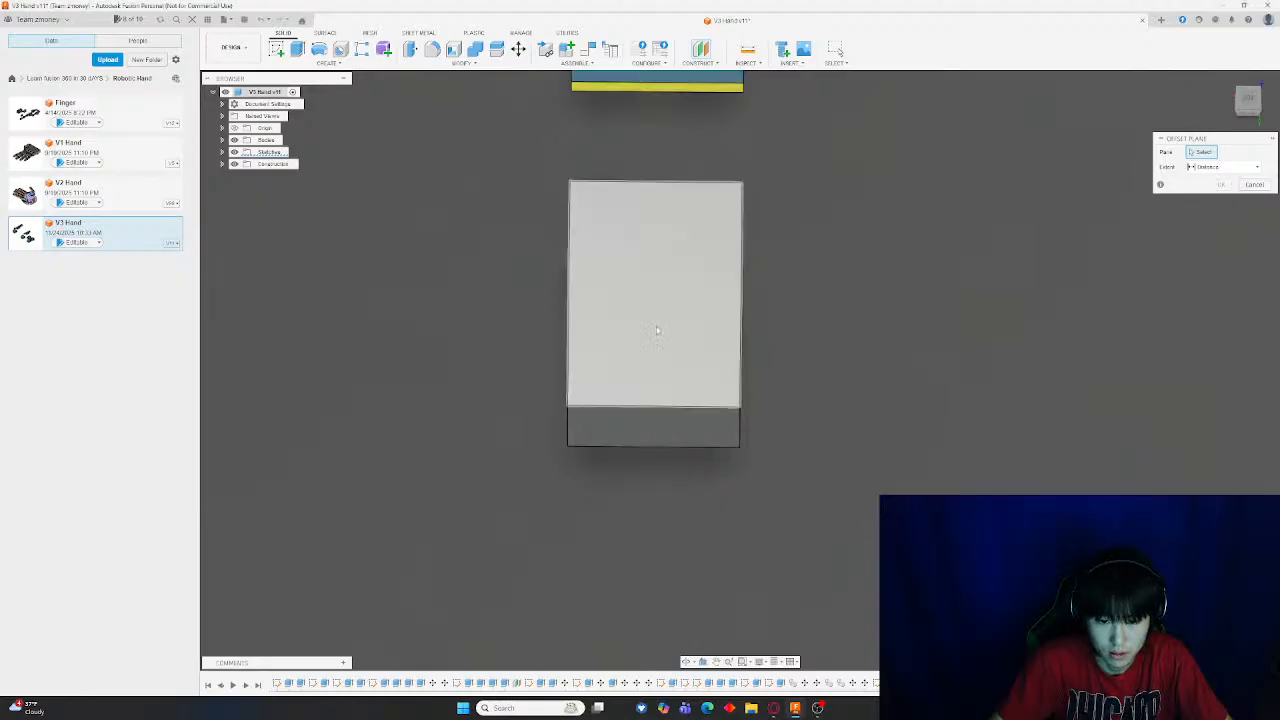
pyautogui.click(690, 330)
pyautogui.keyDown('shift'); pyautogui.moveTo(963, 381); pyautogui.dragTo(881, 345, button='middle'); pyautogui.keyUp('shift')
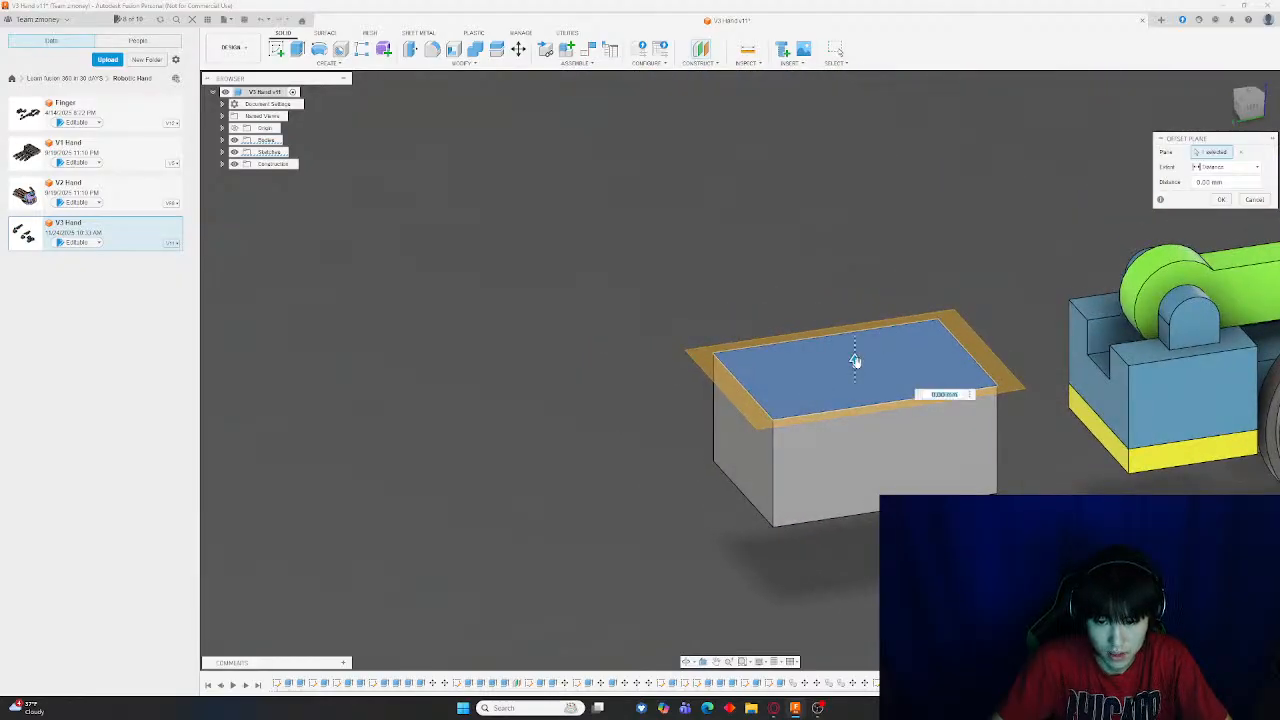
pyautogui.moveTo(855, 361); pyautogui.dragTo(853, 262)
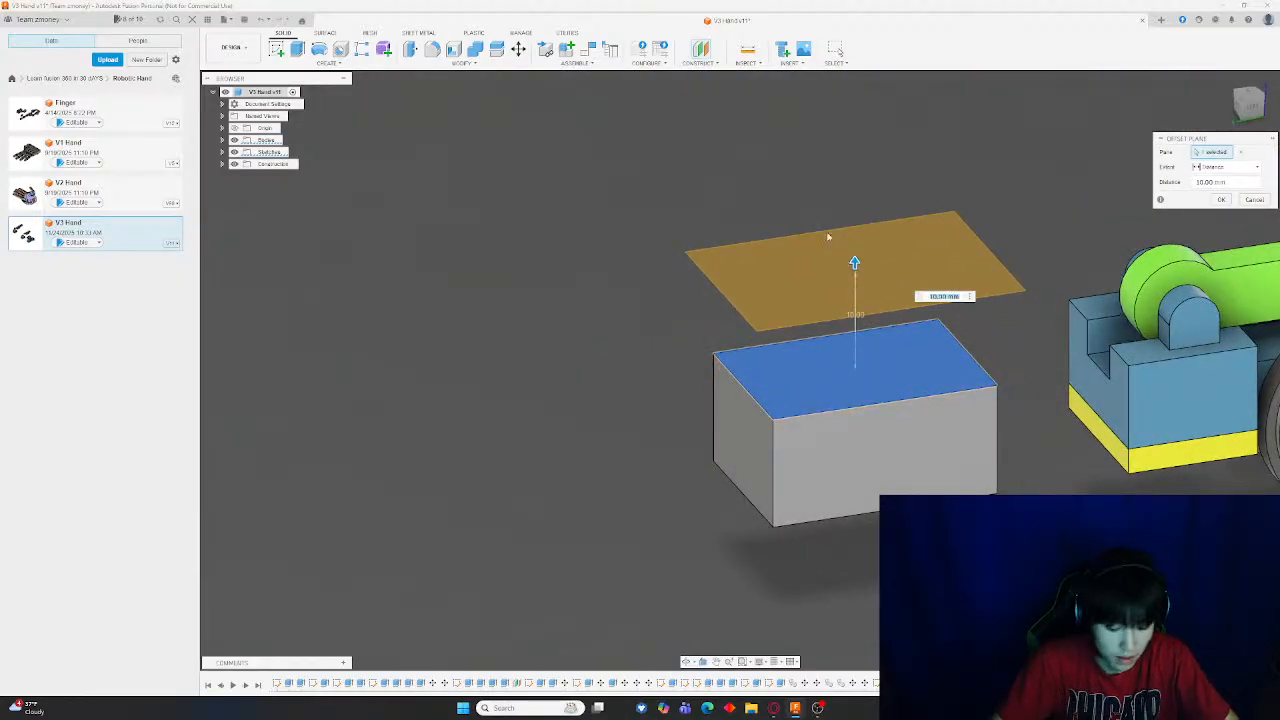
pyautogui.press('Return')
pyautogui.press('m')
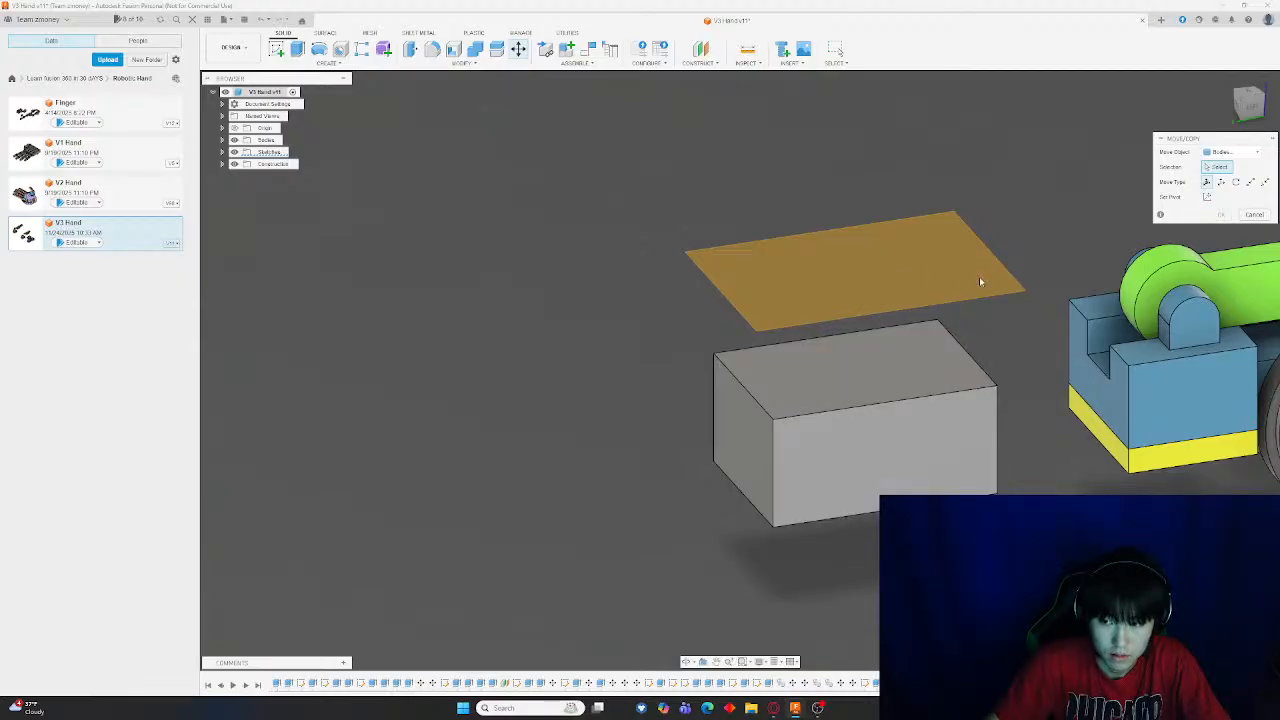
pyautogui.press('Escape')
pyautogui.click(855, 242)
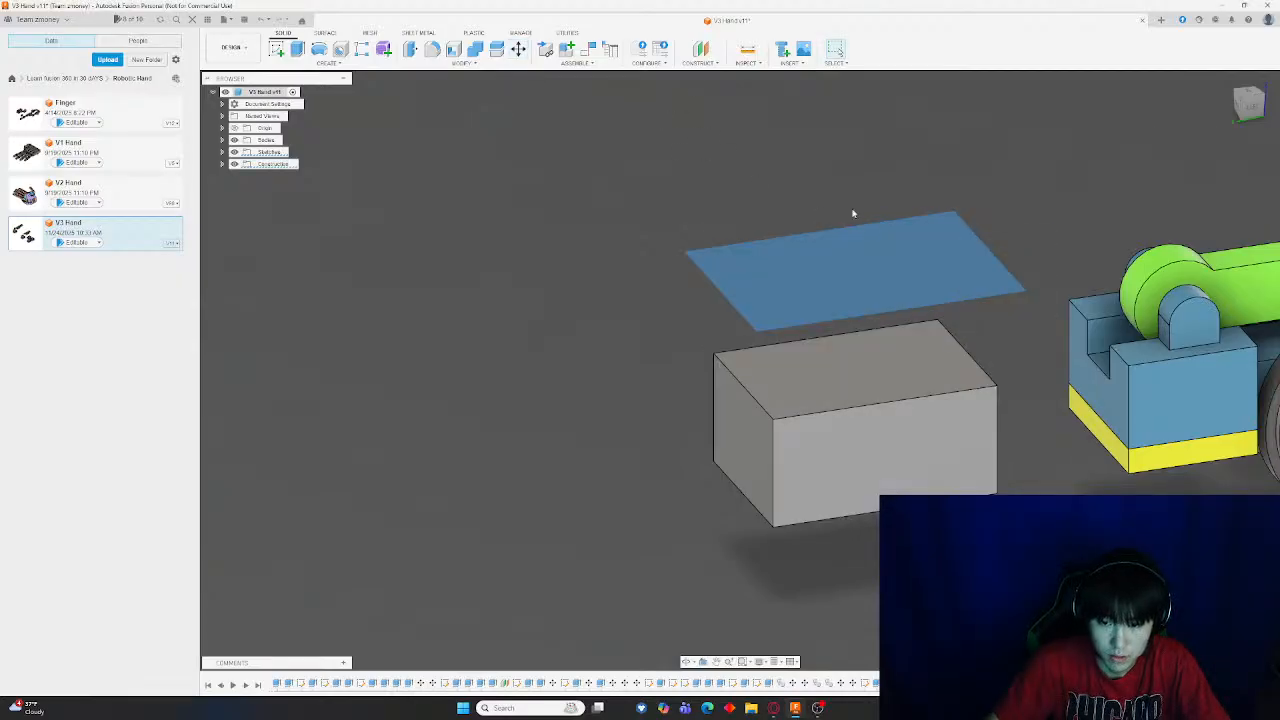
pyautogui.press('Escape')
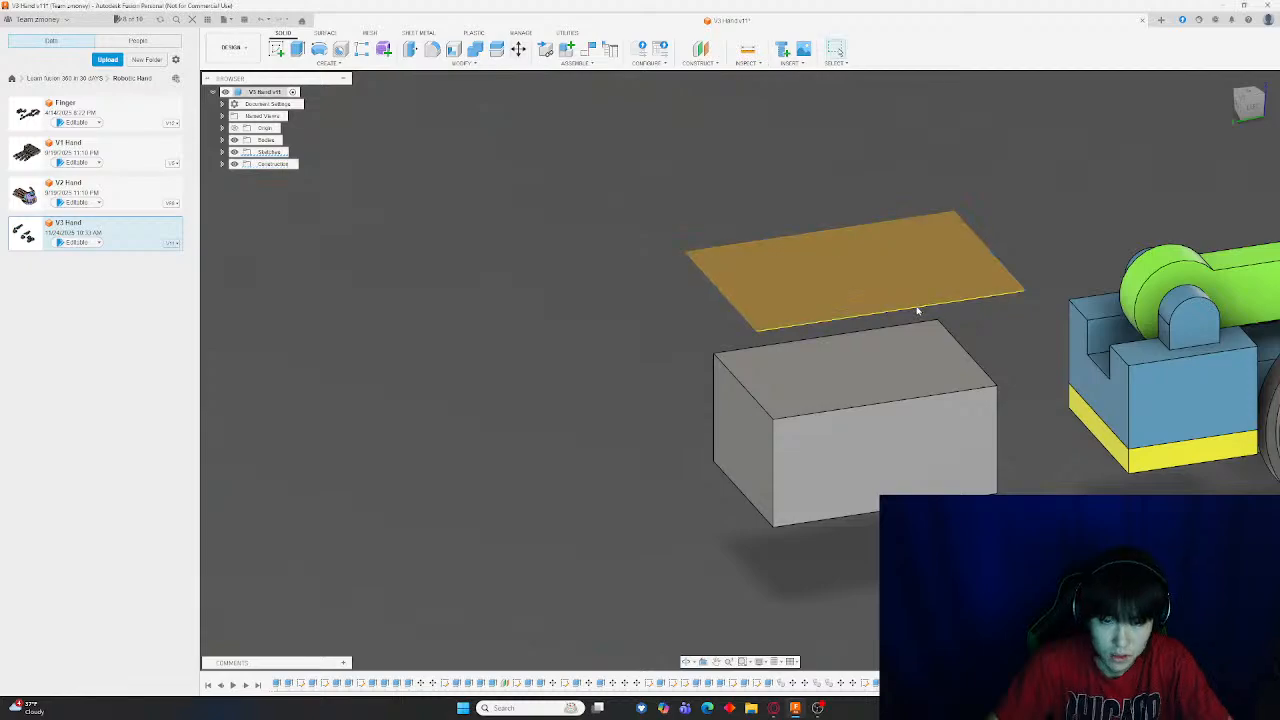
pyautogui.hotkey('ctrl', 'z')
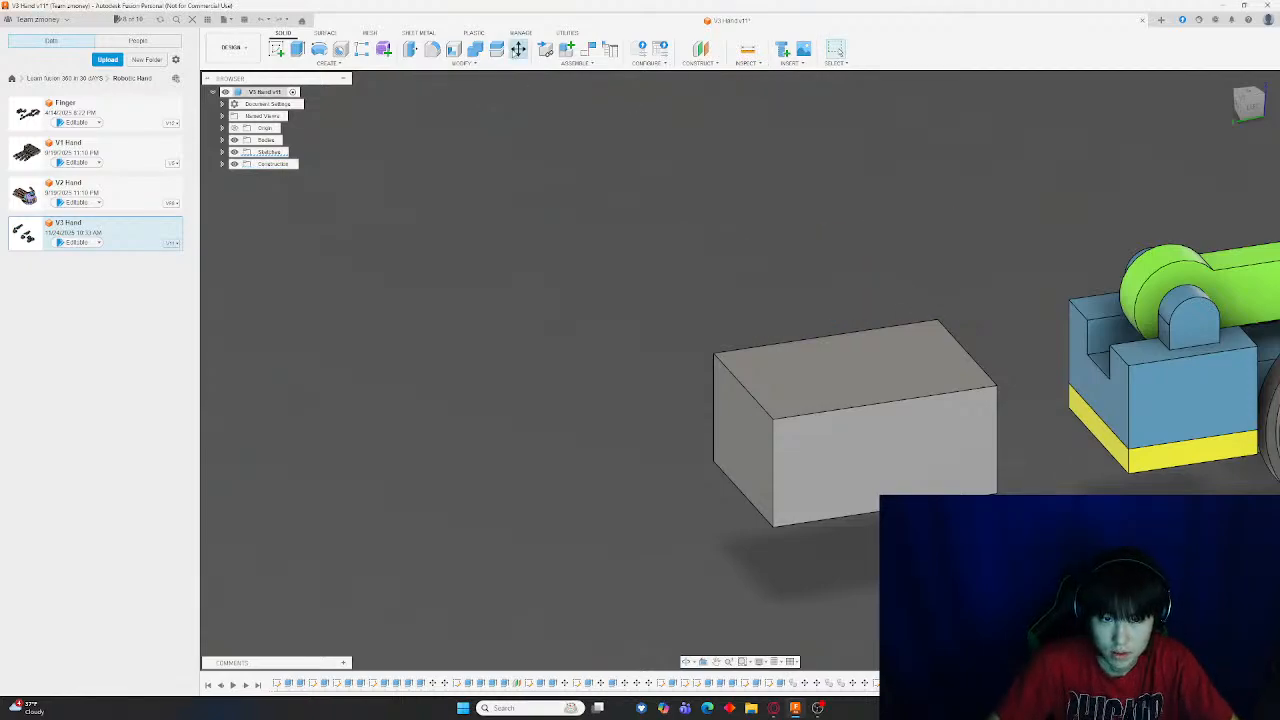
# Rotate the gray end block -45 degrees with the Move tool
pyautogui.click(518, 48)
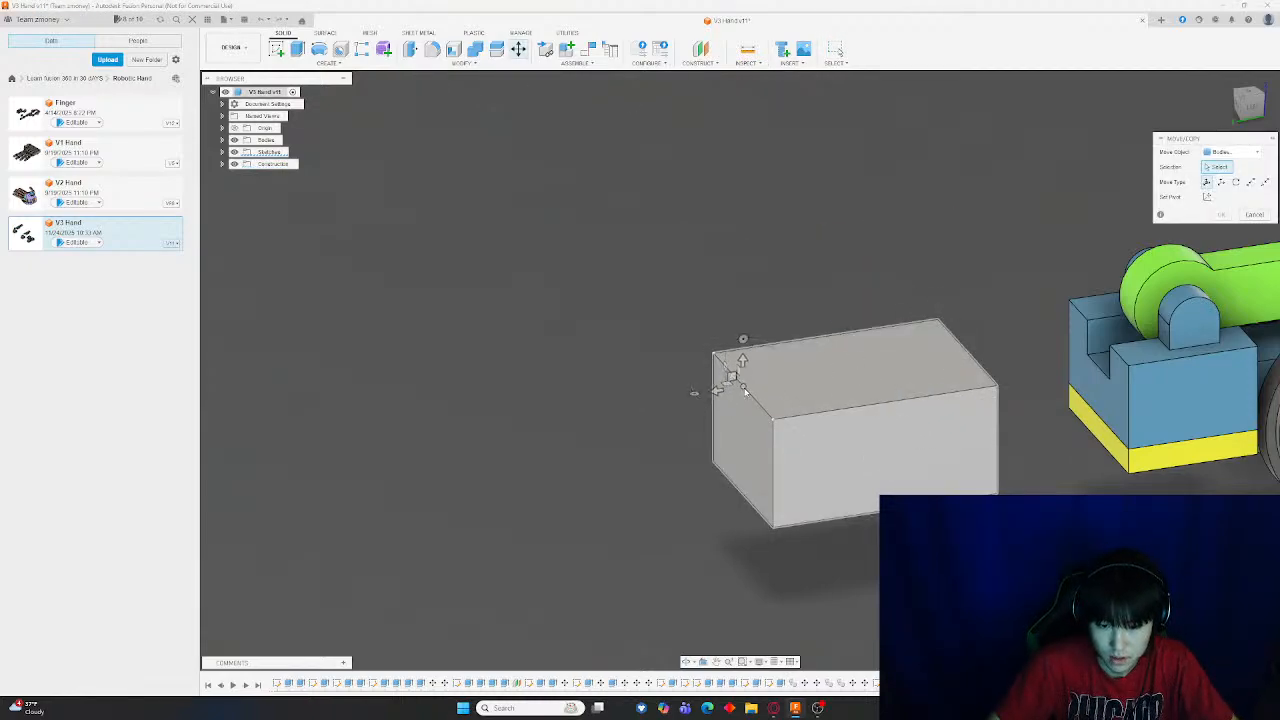
pyautogui.click(745, 392)
pyautogui.moveTo(743, 340); pyautogui.dragTo(703, 349)
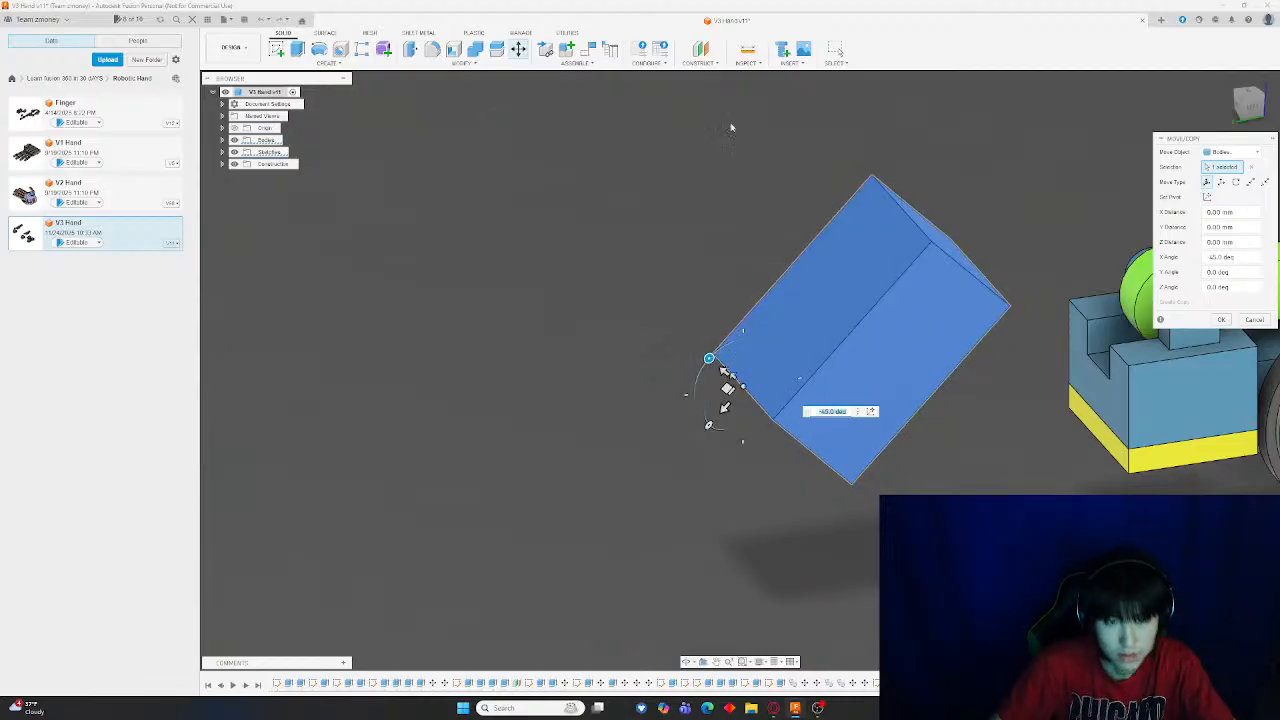
pyautogui.press('Return')
# Offset a plane from the rotated block's face, then undo both the plane and the rotation
pyautogui.click(701, 49)
pyautogui.click(815, 292)
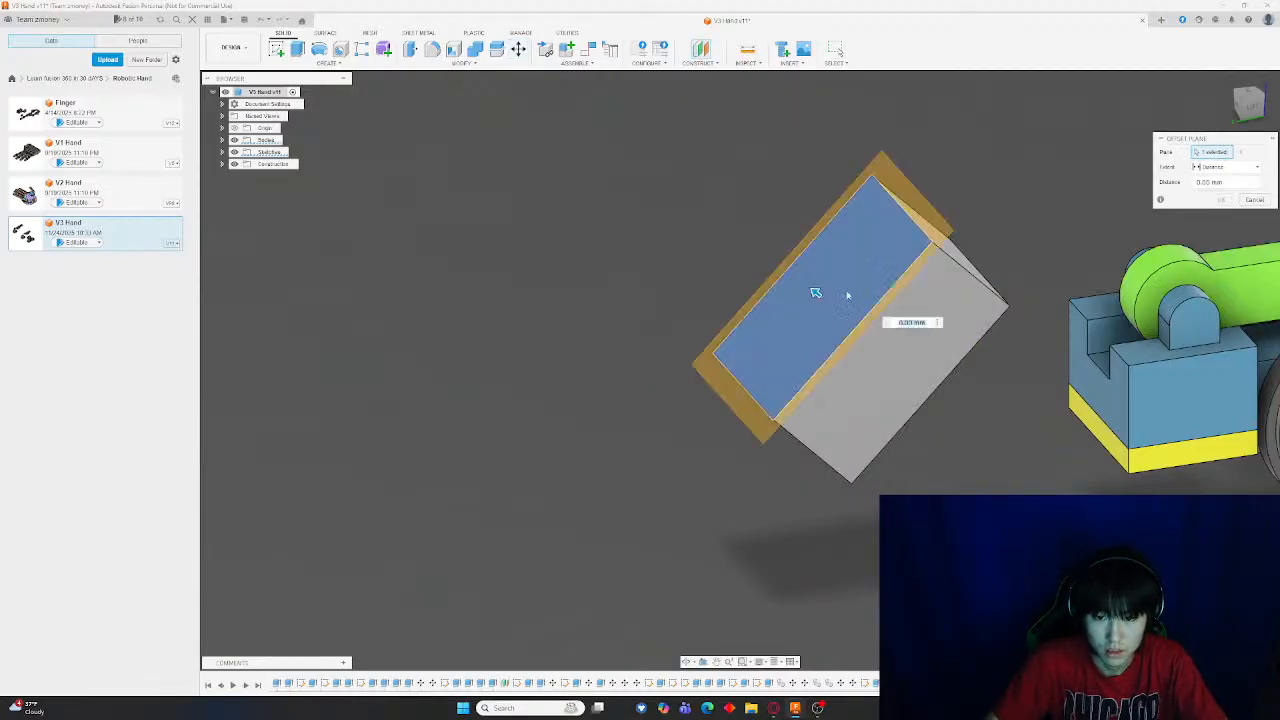
pyautogui.moveTo(815, 292); pyautogui.dragTo(645, 254)
pyautogui.press('Return')
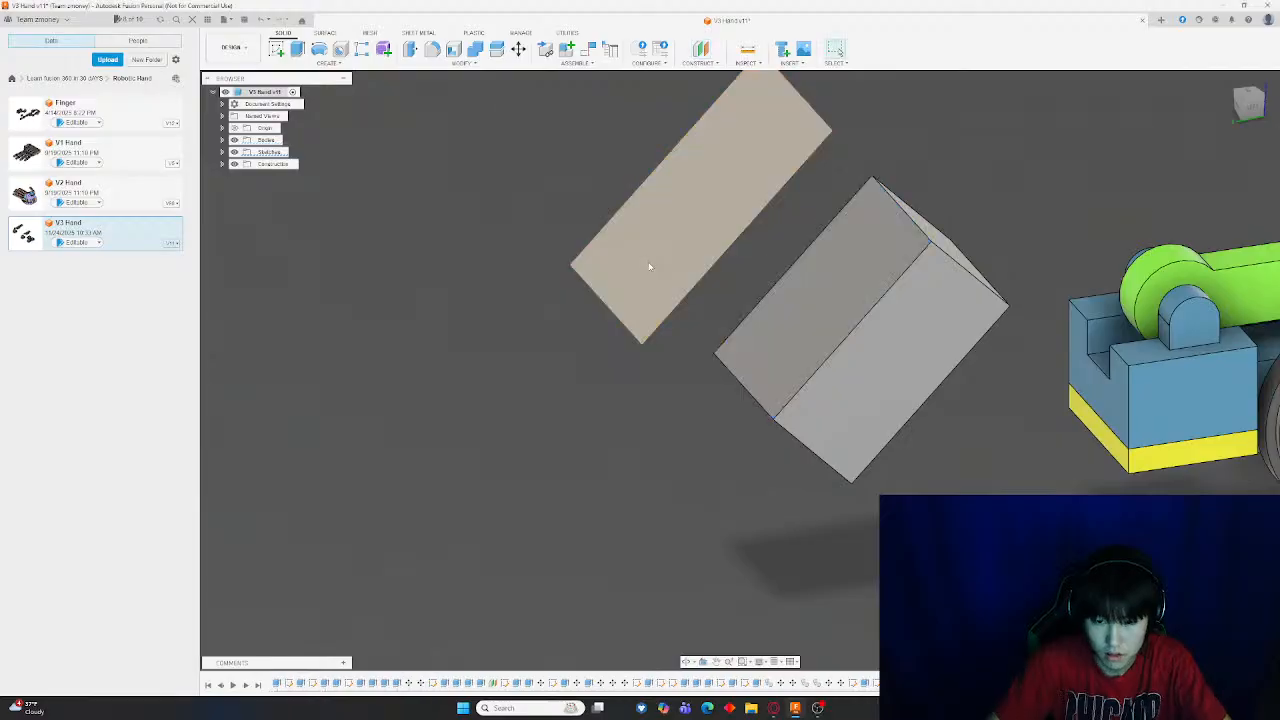
pyautogui.click(518, 50)
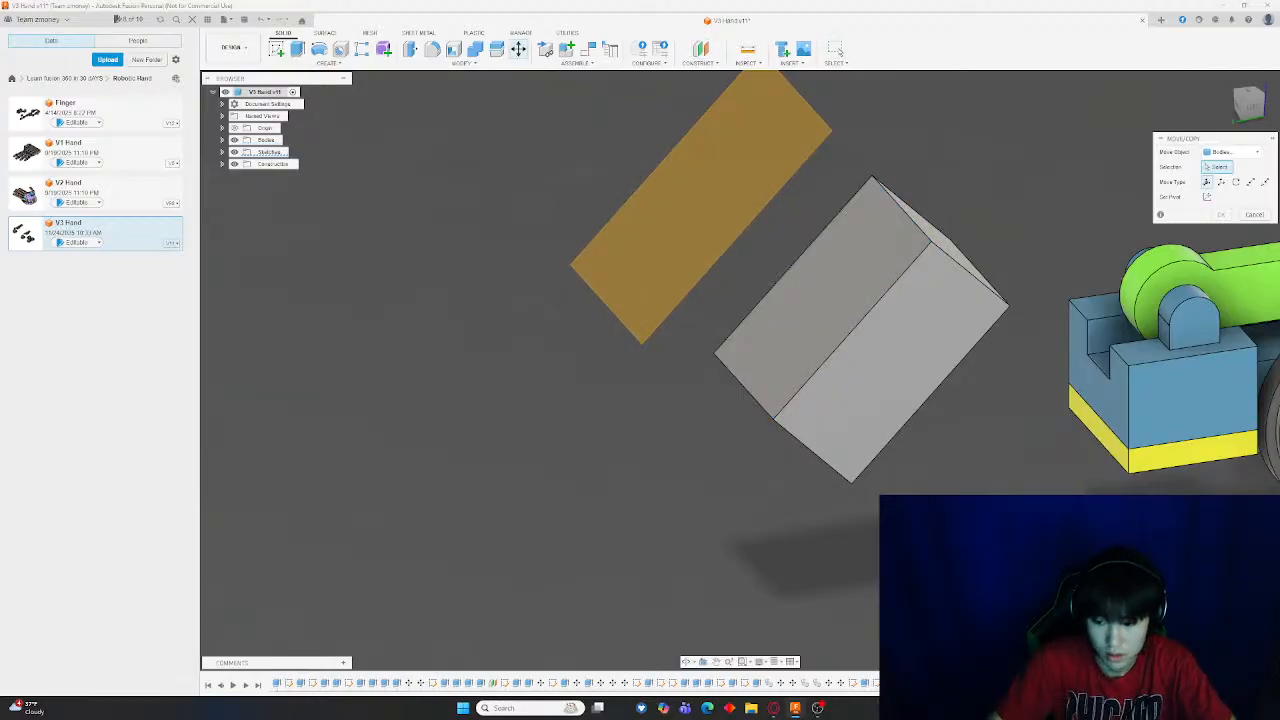
pyautogui.click(856, 332)
pyautogui.press('Escape')
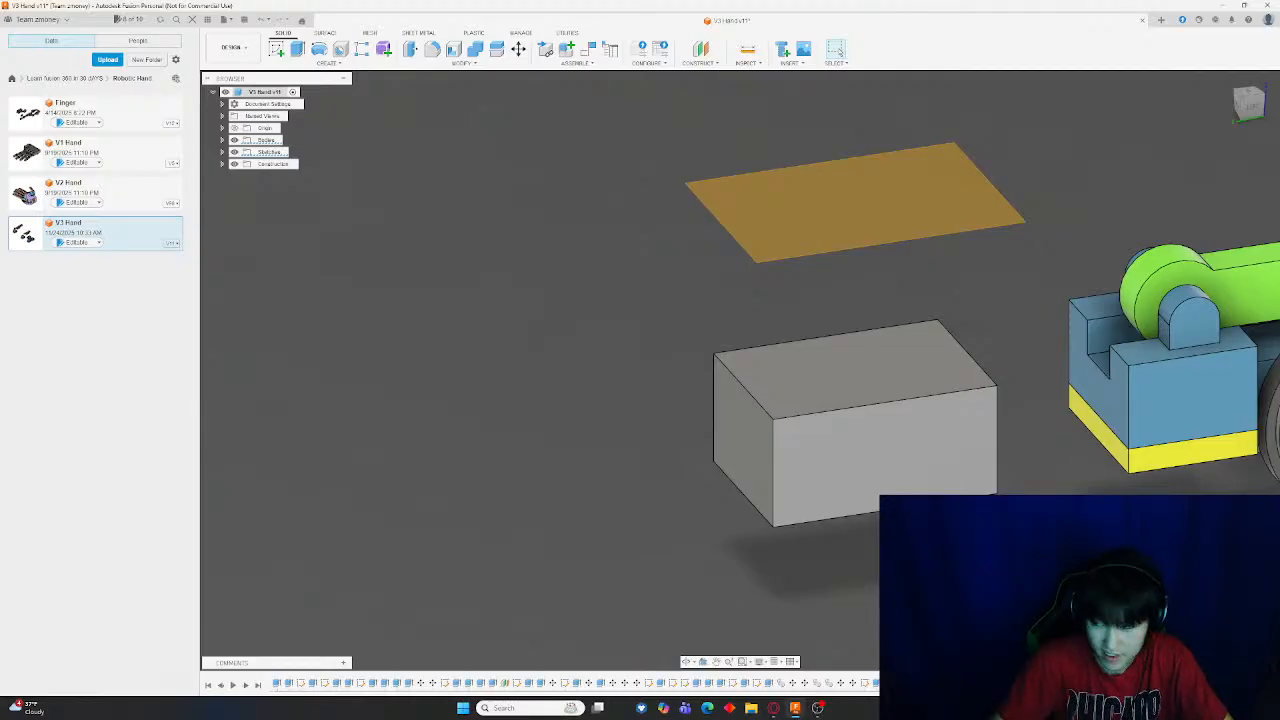
pyautogui.hotkey('ctrl', 'y')
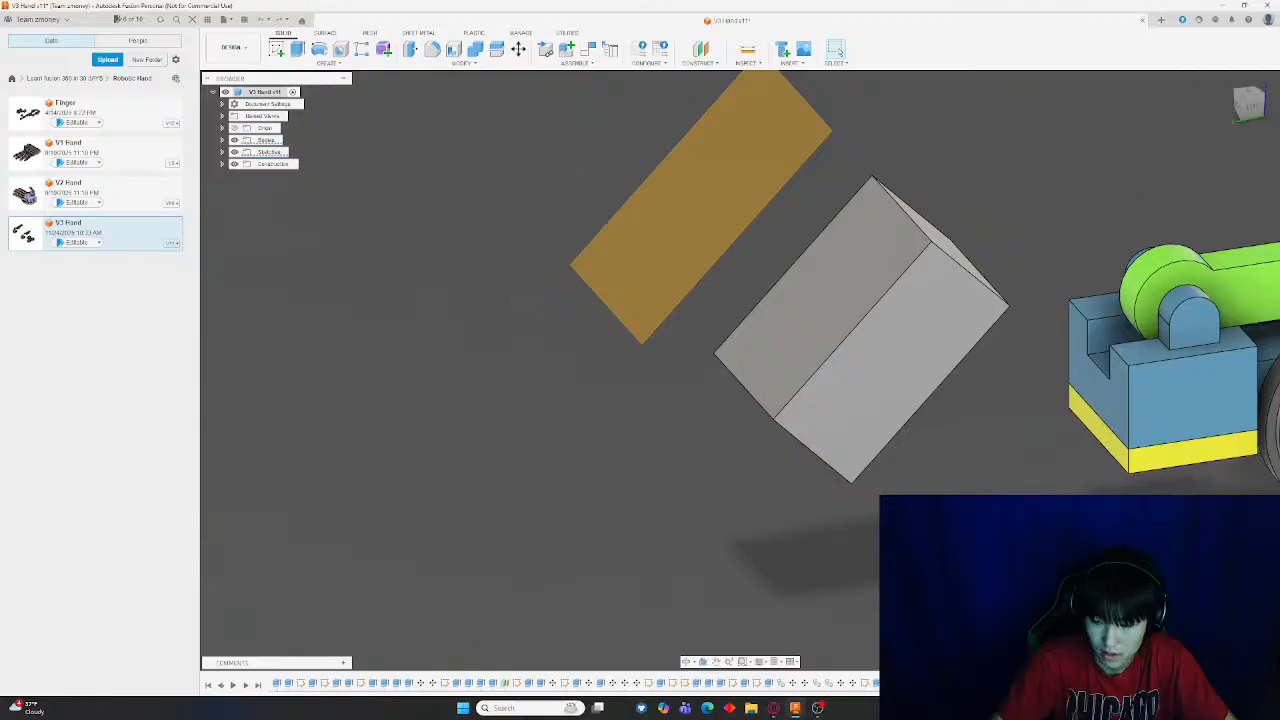
pyautogui.hotkey('ctrl', 'z')
pyautogui.hotkey('ctrl', 'z')
# Sketch a small circle just left of the gray end block in the top view and finish the sketch
pyautogui.scroll(1, 838, 538)
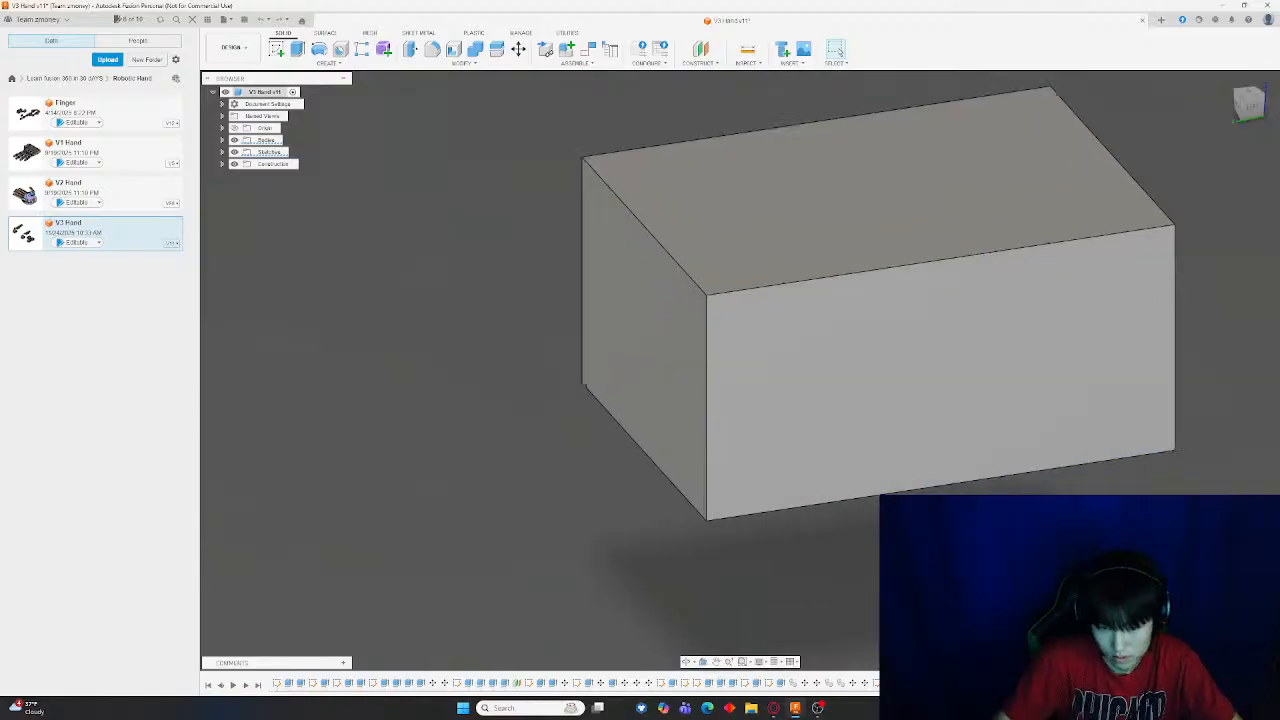
pyautogui.keyDown('shift'); pyautogui.moveTo(838, 538); pyautogui.dragTo(940, 622, button='middle'); pyautogui.keyUp('shift')
pyautogui.scroll(-9, 922, 549)
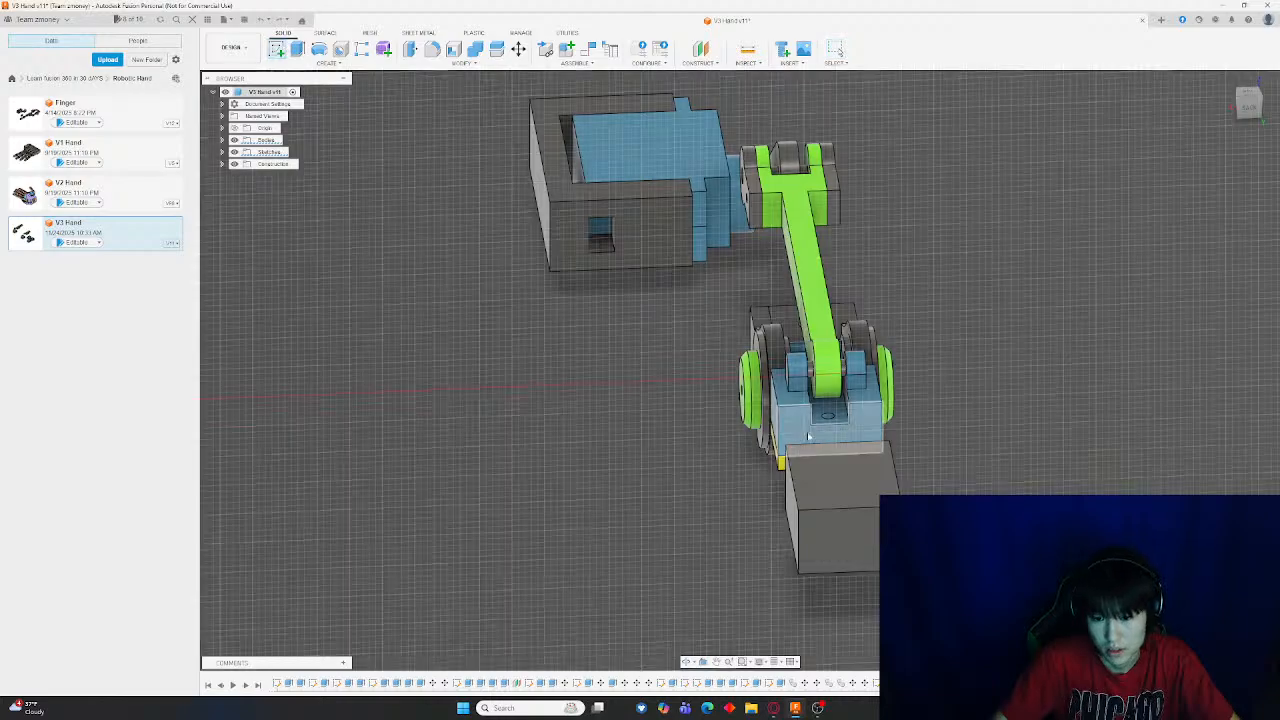
pyautogui.click(869, 472)
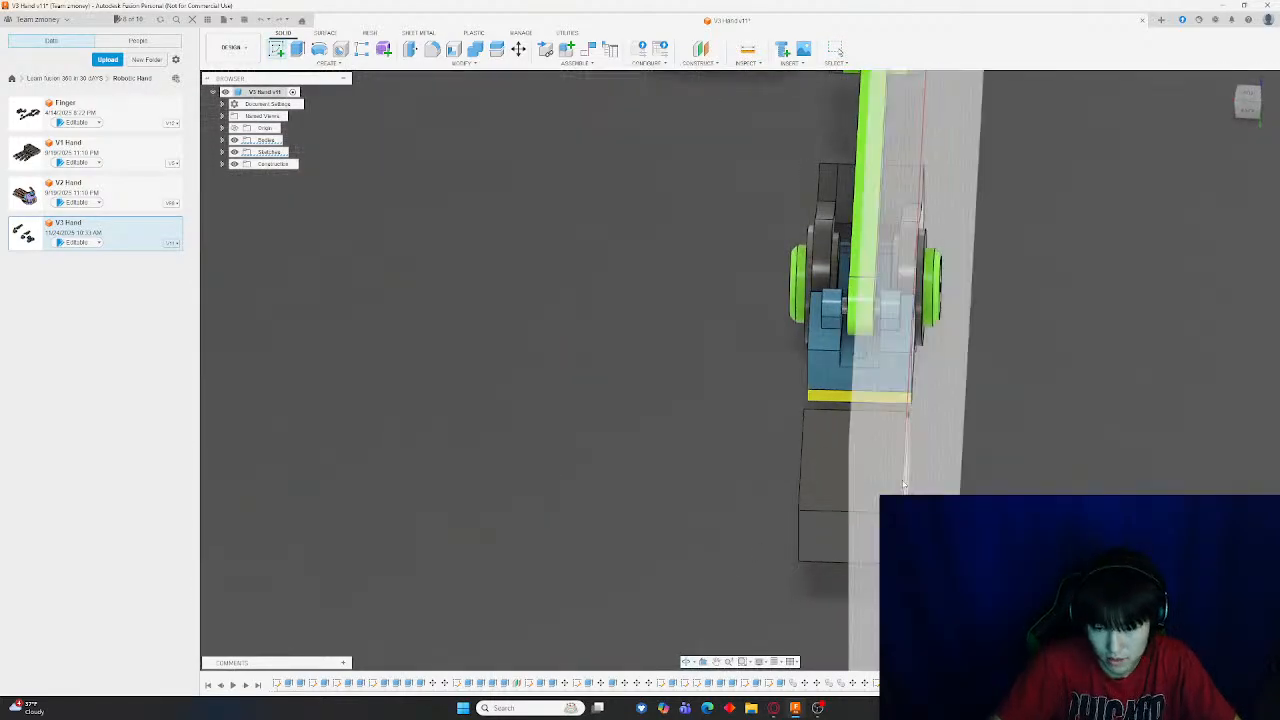
pyautogui.moveTo(976, 489); pyautogui.dragTo(628, 297, button='middle')
pyautogui.scroll(-7, 550, 248)
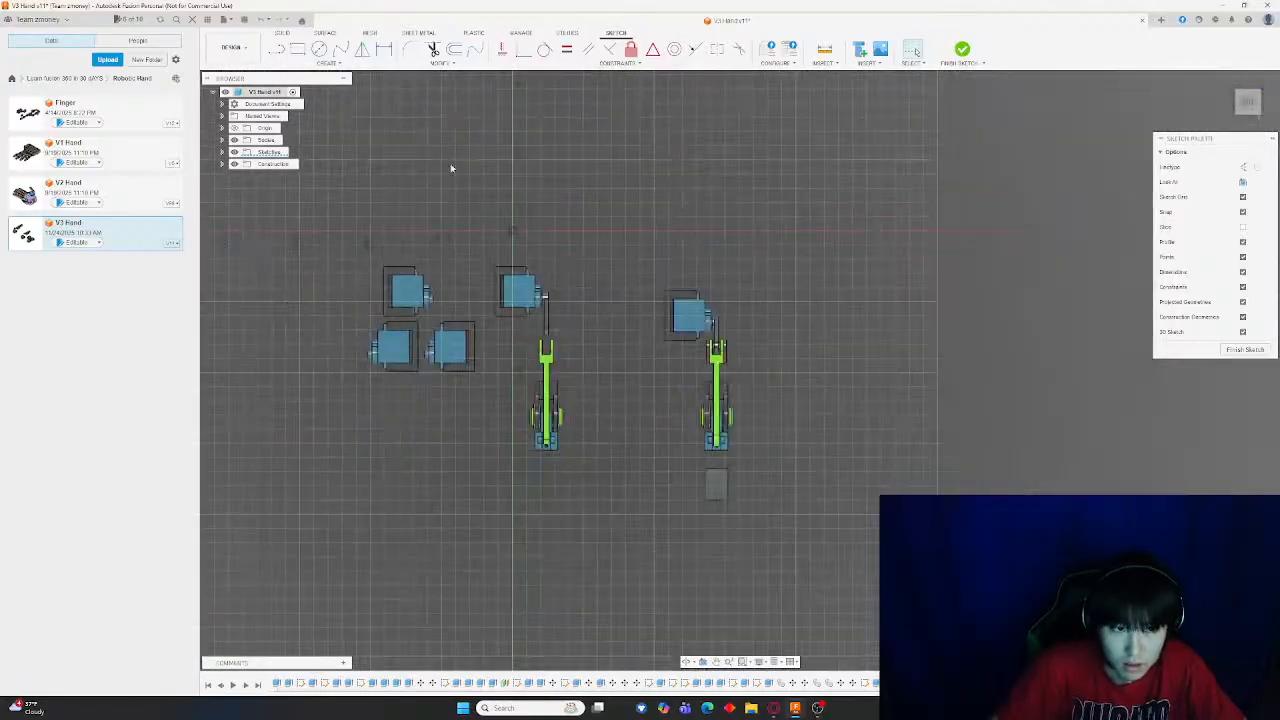
pyautogui.click(319, 49)
pyautogui.scroll(5, 623, 549)
pyautogui.scroll(-2, 643, 520)
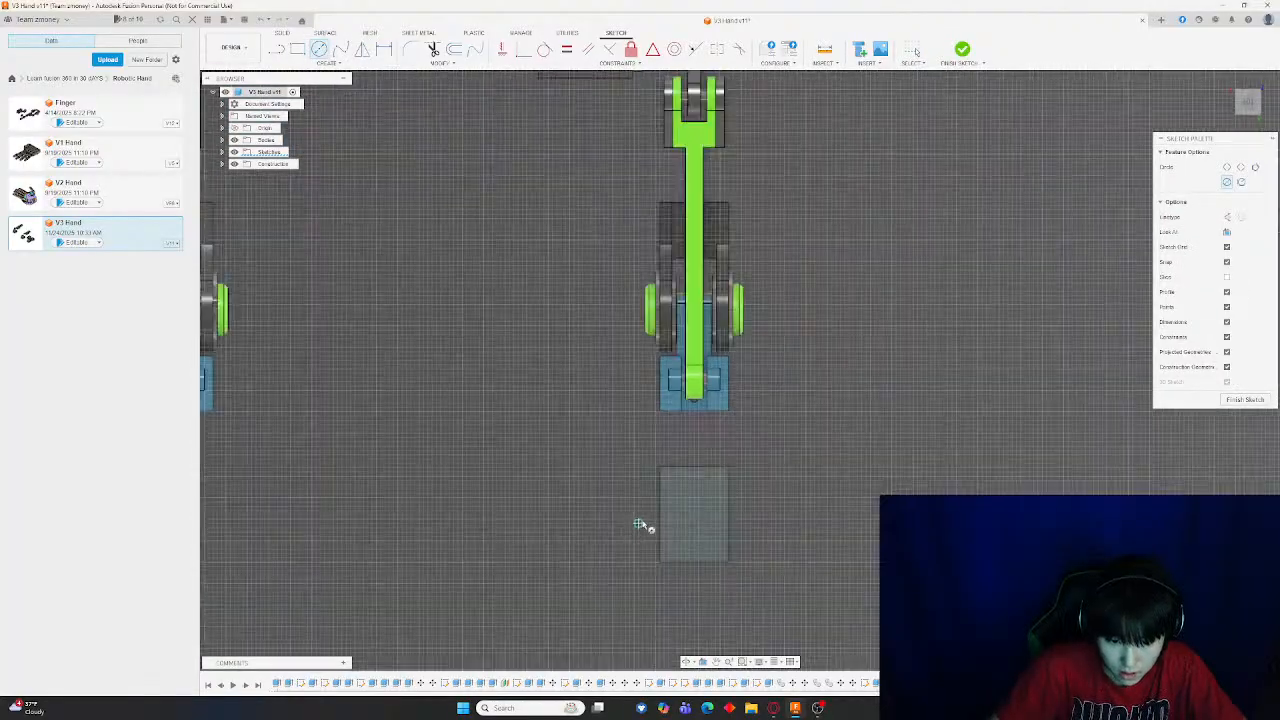
pyautogui.click(636, 503)
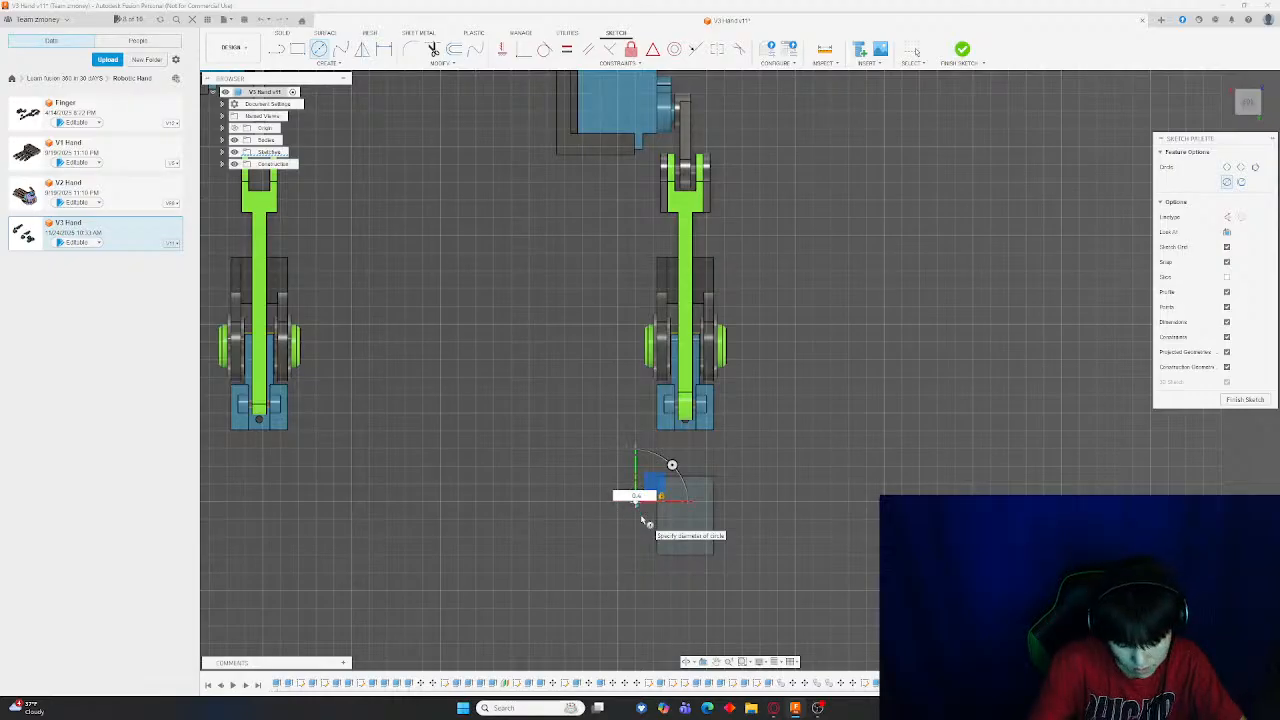
pyautogui.press('super+s')
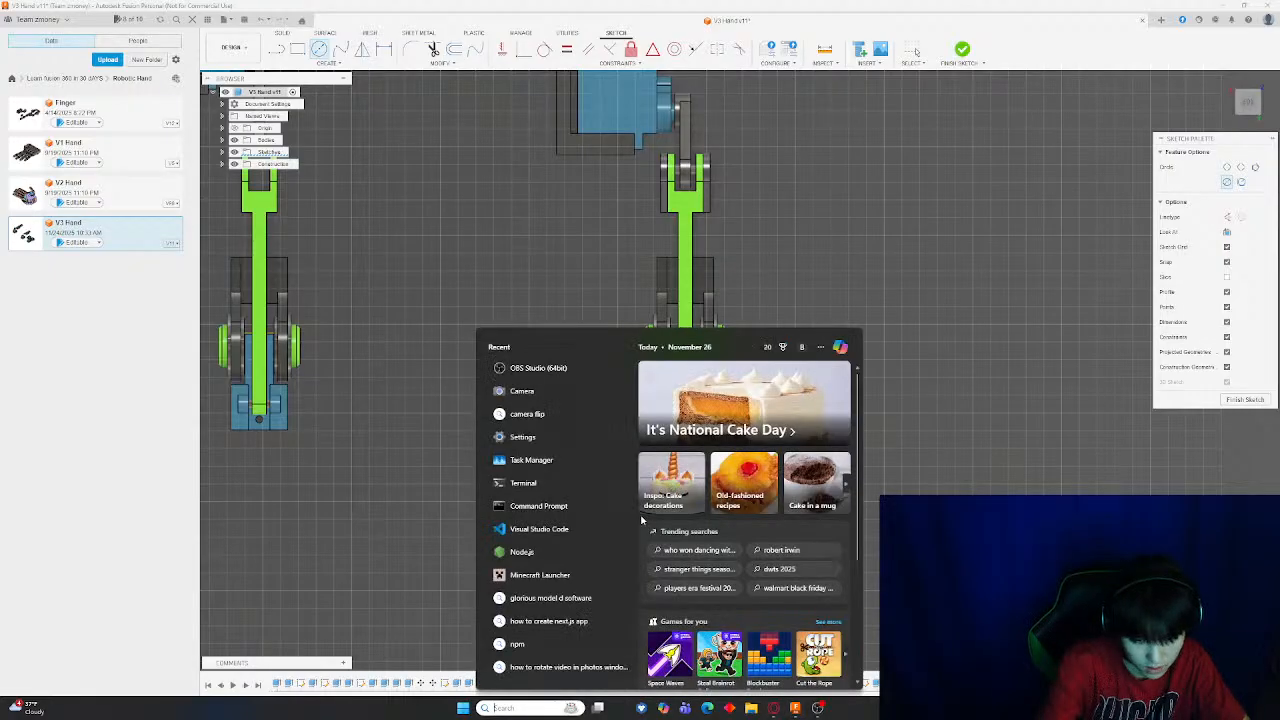
pyautogui.click(421, 514)
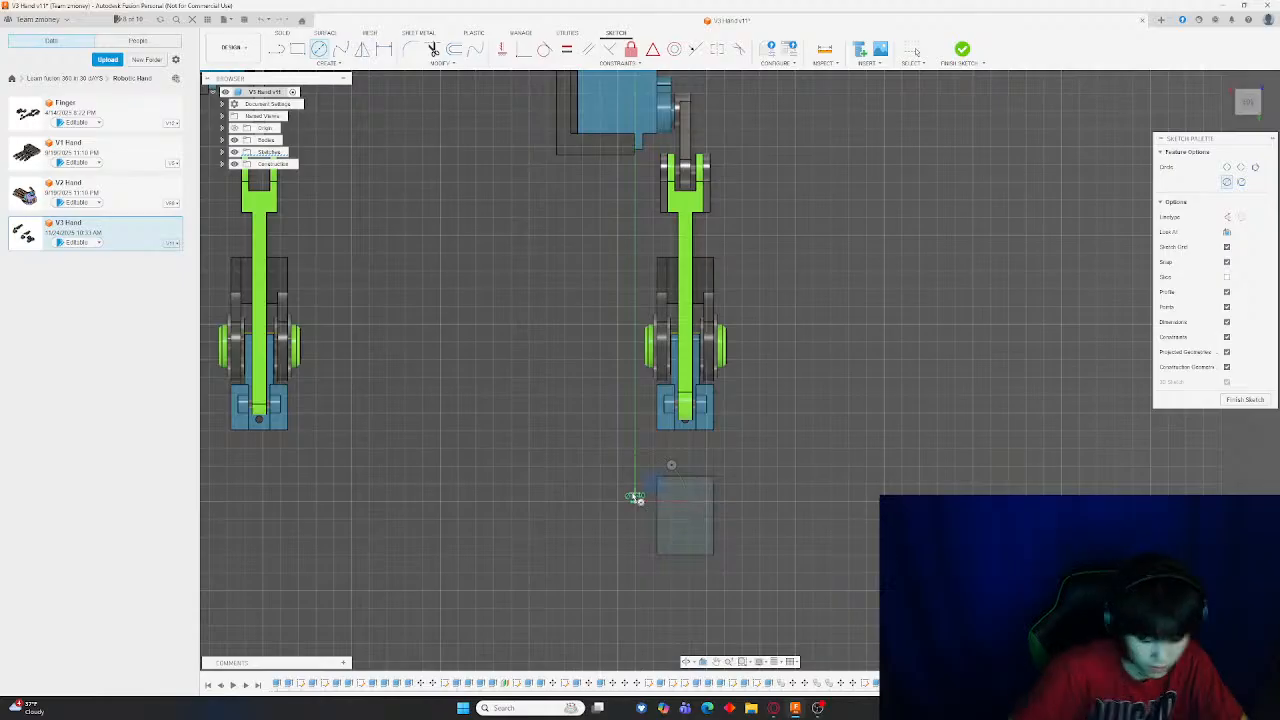
pyautogui.scroll(3, 636, 498)
pyautogui.press('m')
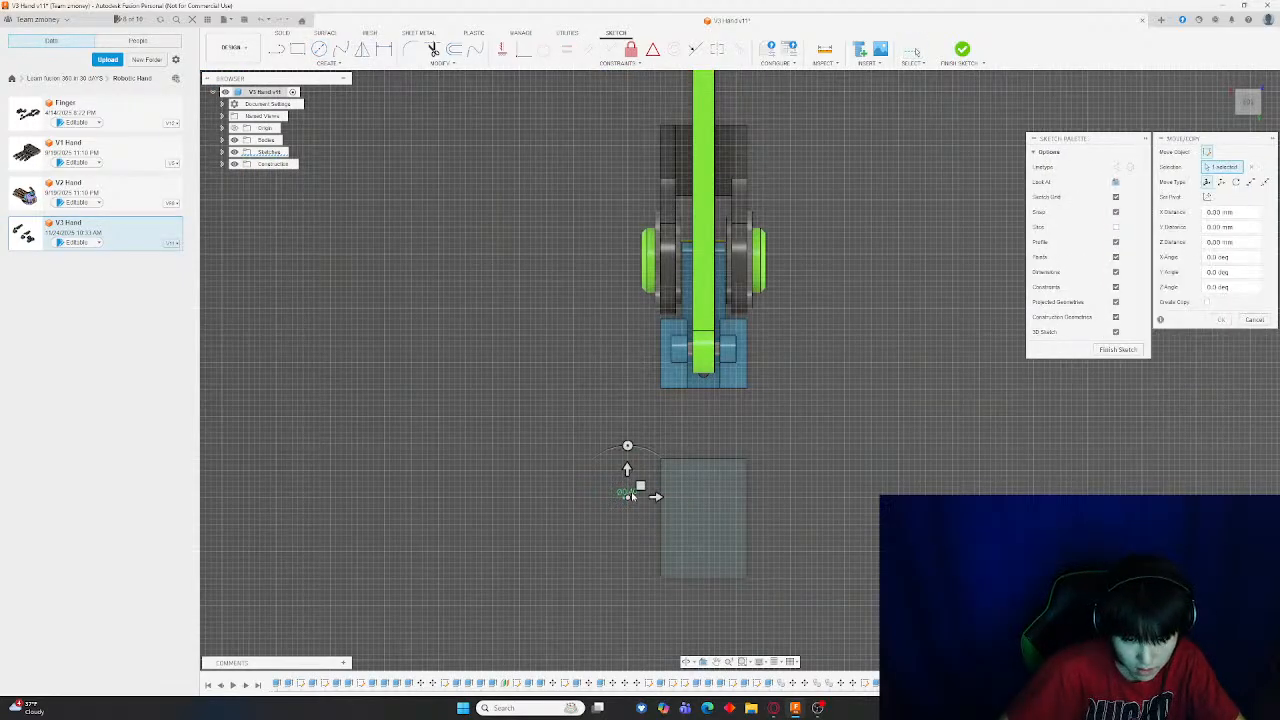
pyautogui.press('Escape')
pyautogui.doubleClick(631, 493)
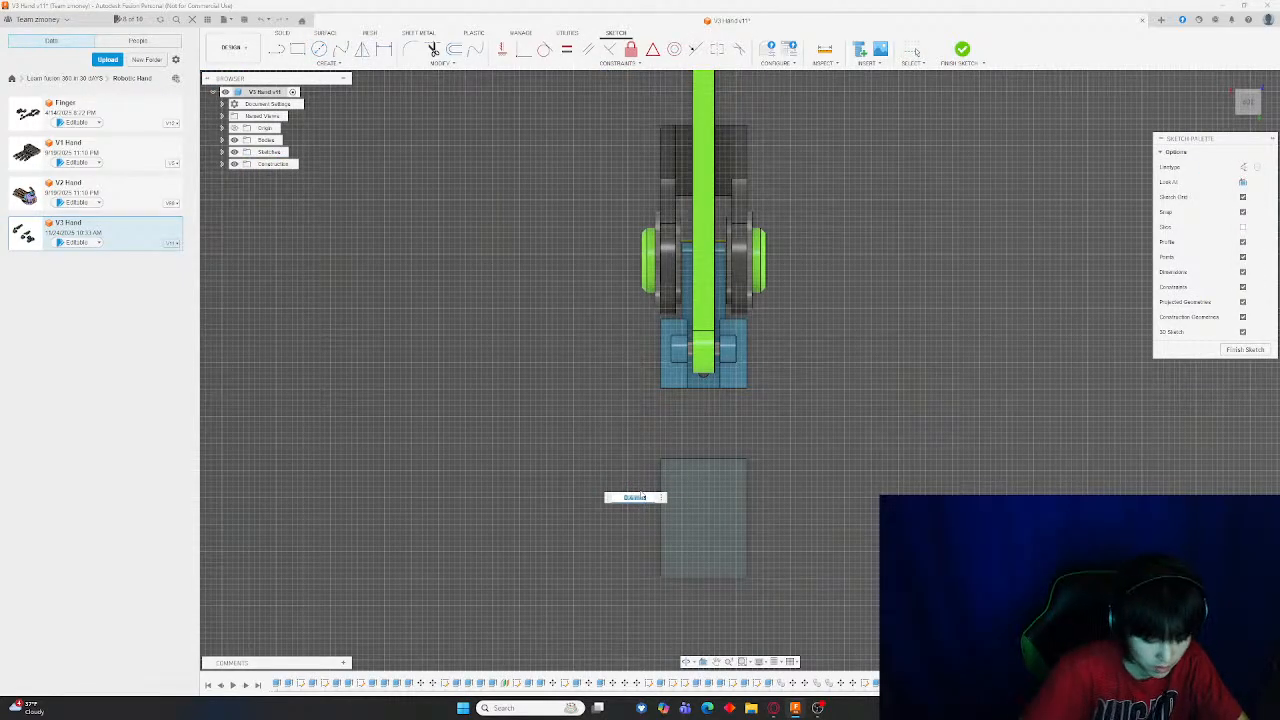
pyautogui.press('Escape')
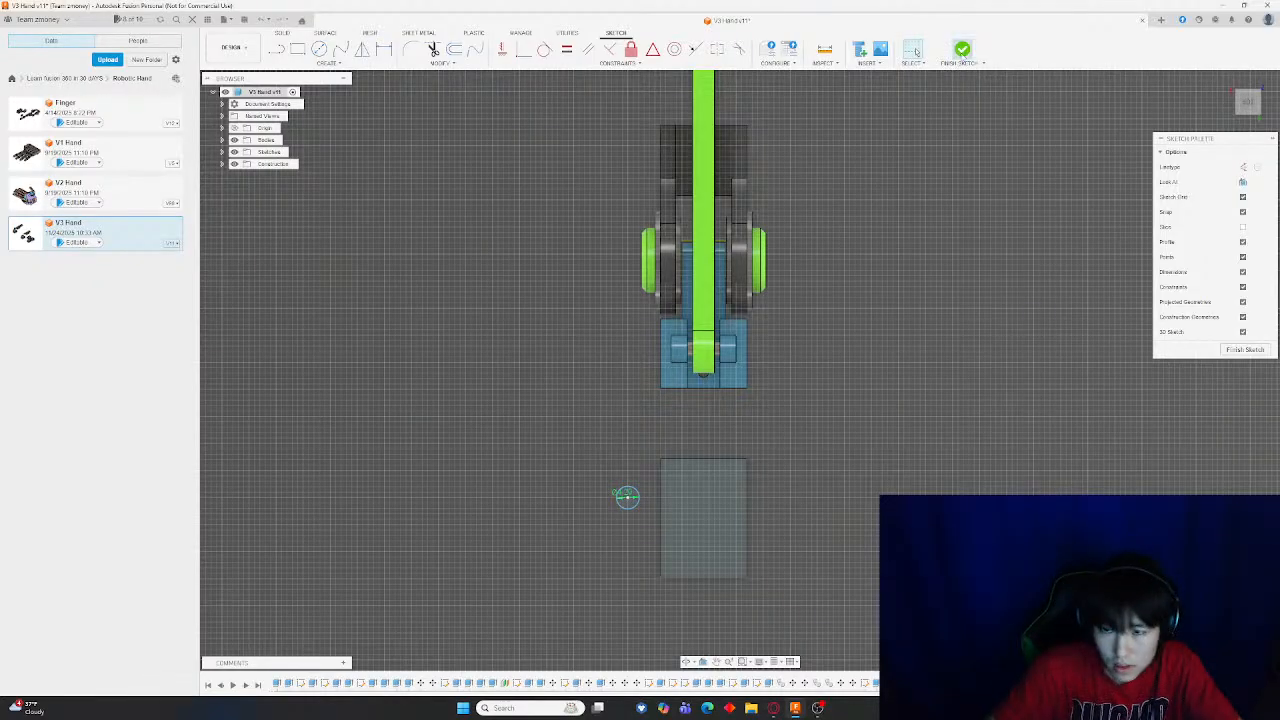
pyautogui.click(964, 54)
pyautogui.scroll(5, 760, 466)
pyautogui.scroll(-2, 559, 510)
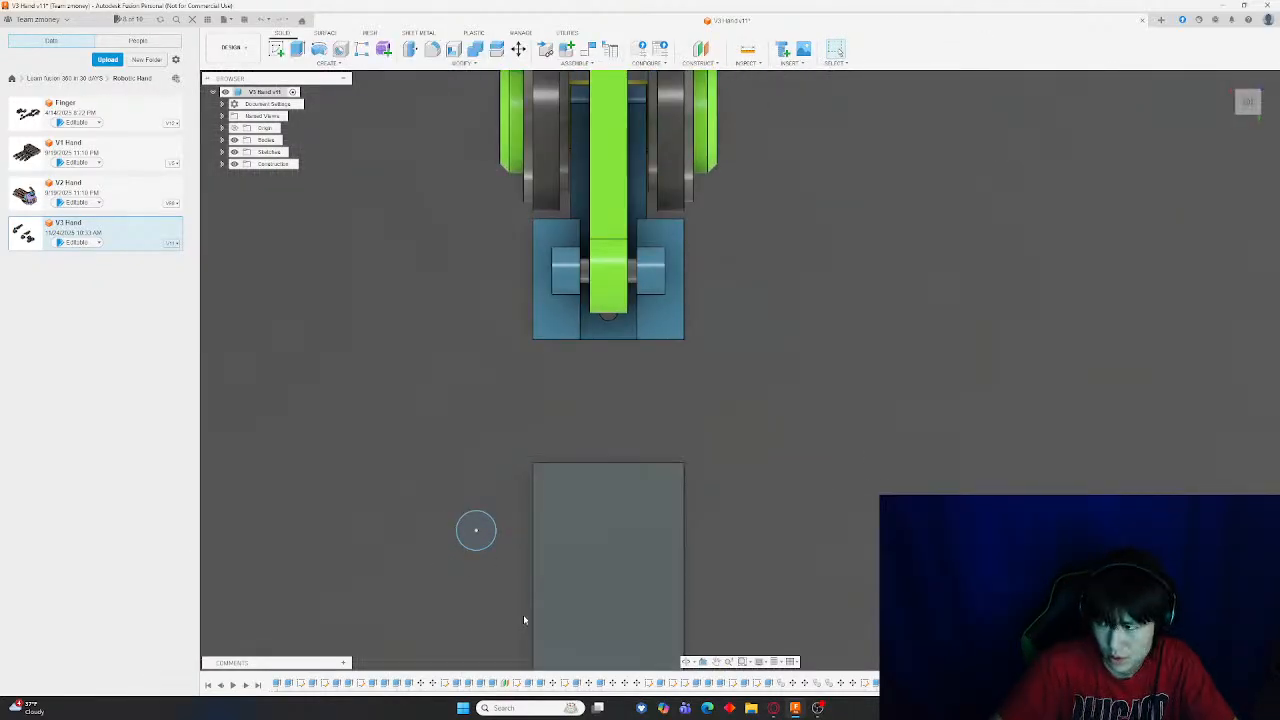
pyautogui.scroll(3, 516, 597)
pyautogui.press('m')
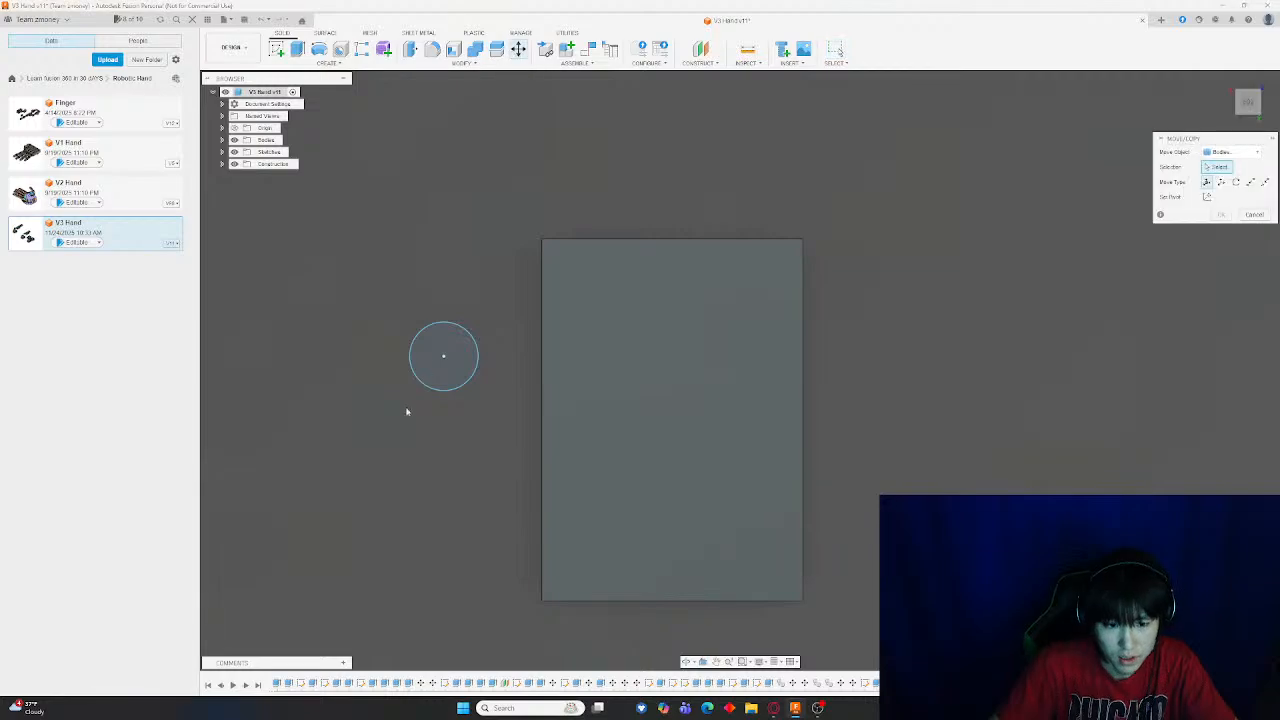
pyautogui.scroll(-3, 459, 384)
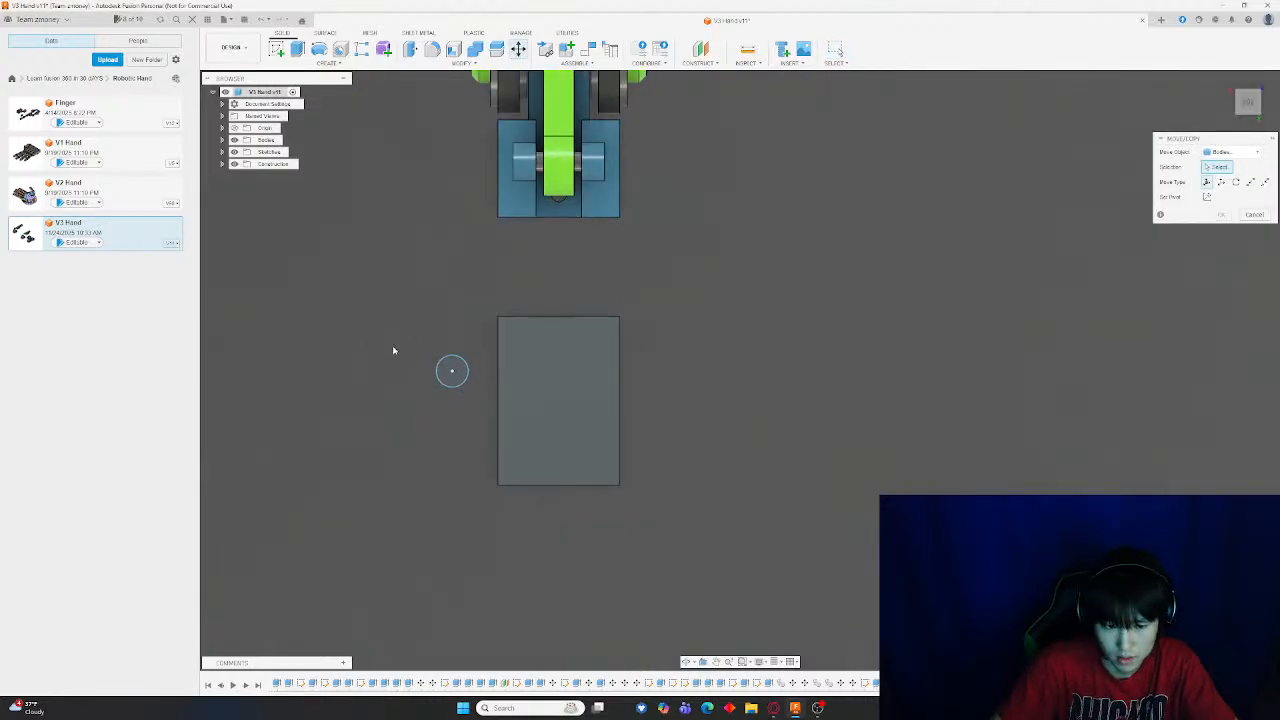
pyautogui.press('Escape')
pyautogui.click(526, 50)
pyautogui.press('Escape')
# Extrude the small circle upward into a tall rod beside the gray end block
pyautogui.click(300, 52)
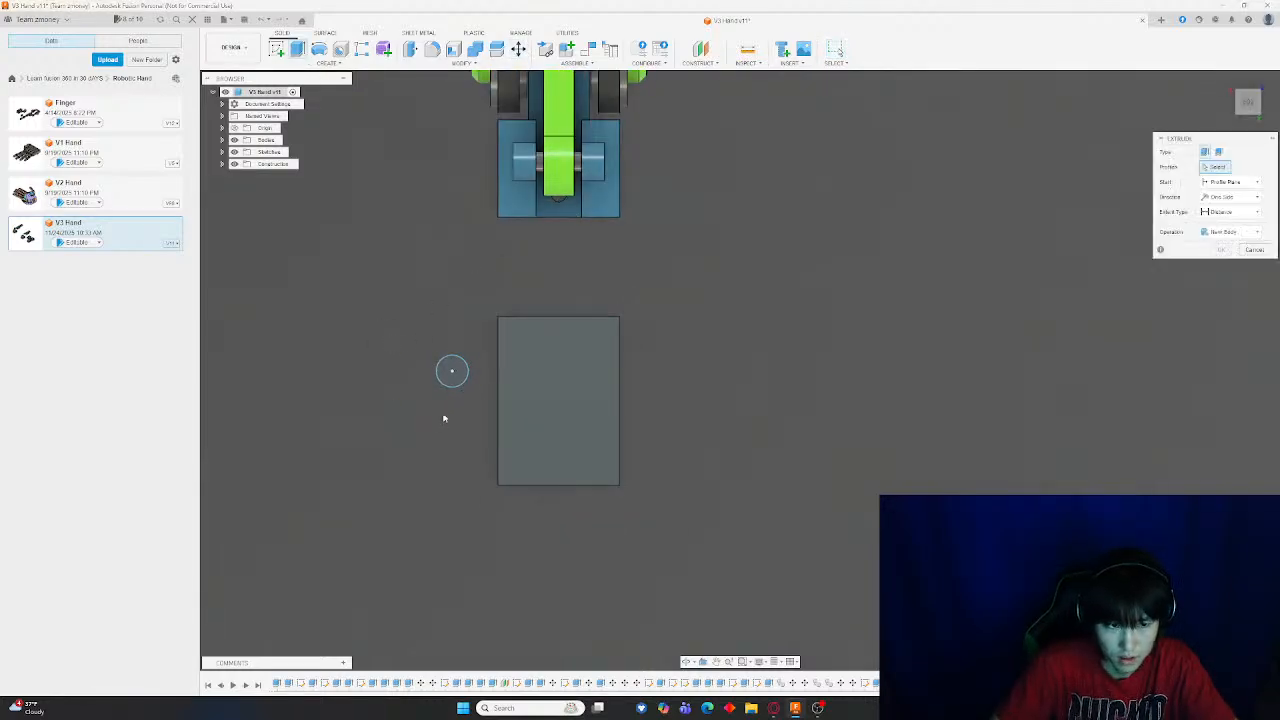
pyautogui.click(503, 384)
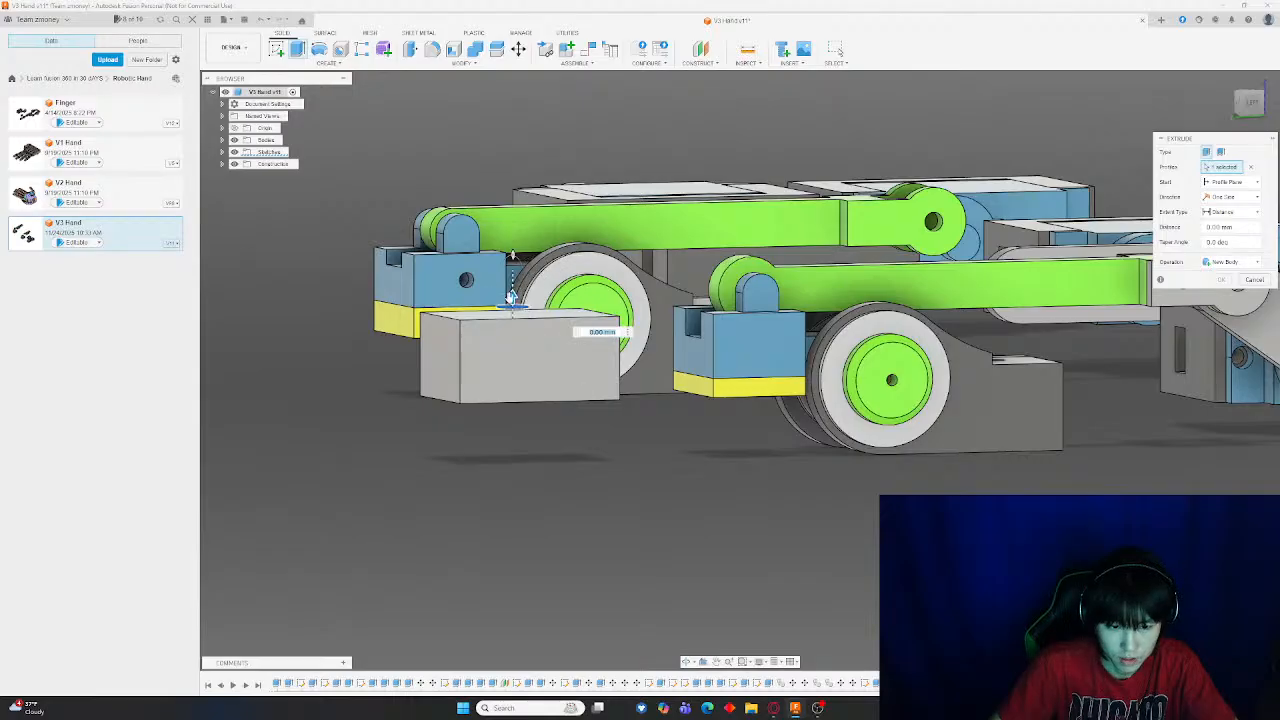
pyautogui.moveTo(510, 298); pyautogui.dragTo(580, 90)
pyautogui.press('Return')
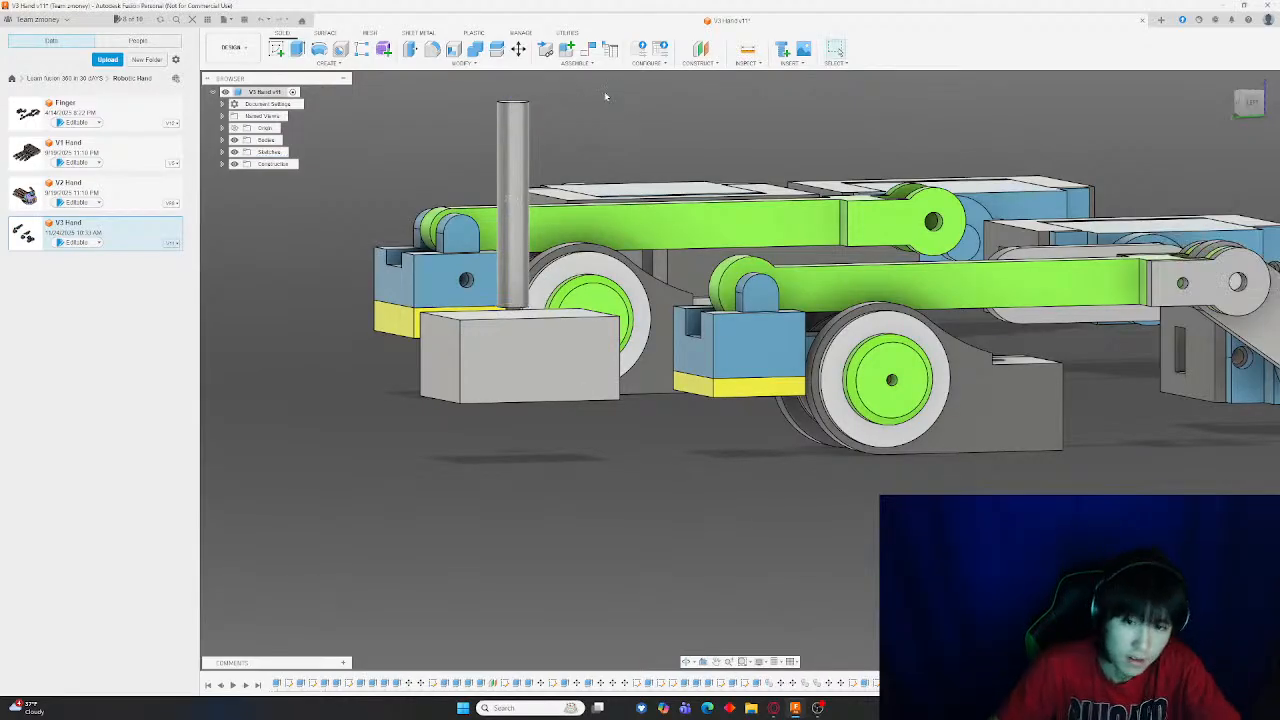
# Move the rod about 34 mm along X so it sits over the gray end block in the top view
pyautogui.keyDown('shift'); pyautogui.moveTo(605, 97); pyautogui.dragTo(735, 194, button='middle'); pyautogui.keyUp('shift')
pyautogui.click(1258, 107)
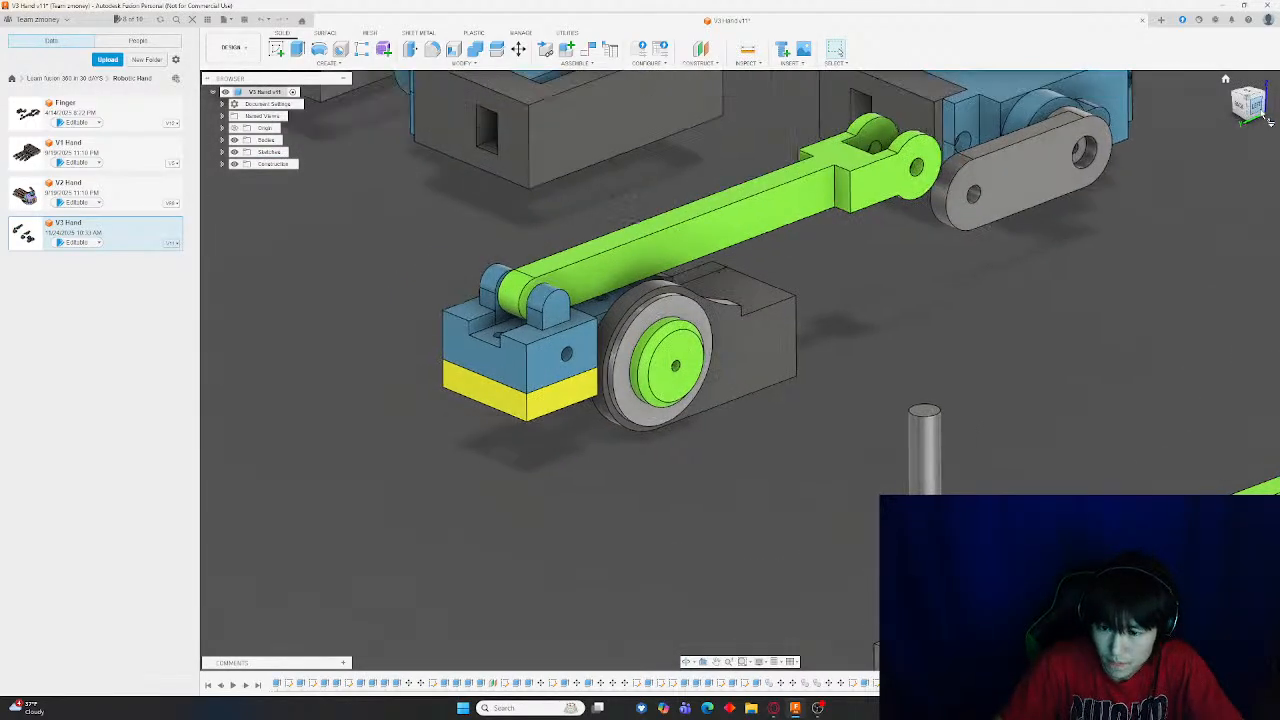
pyautogui.moveTo(1000, 442); pyautogui.dragTo(908, 103, button='middle')
pyautogui.scroll(4, 890, 242)
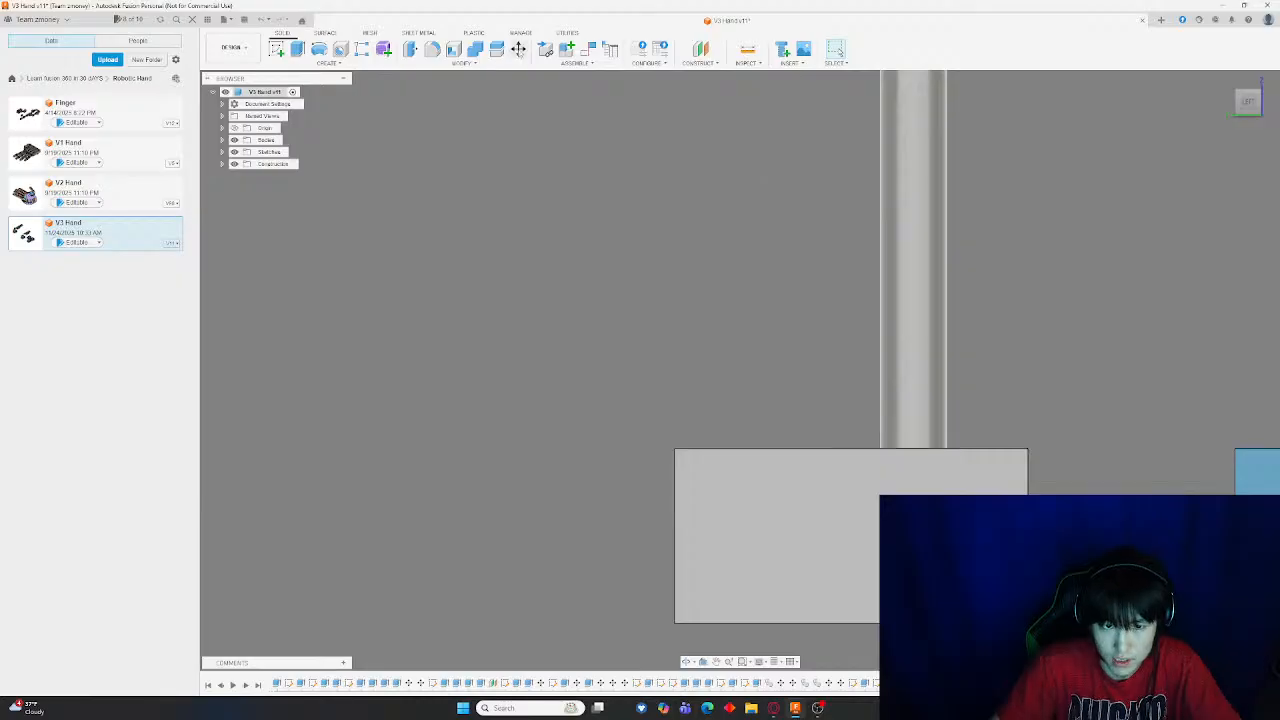
pyautogui.keyDown('shift'); pyautogui.moveTo(748, 234); pyautogui.dragTo(871, 337, button='middle'); pyautogui.keyUp('shift')
pyautogui.scroll(-4, 871, 337)
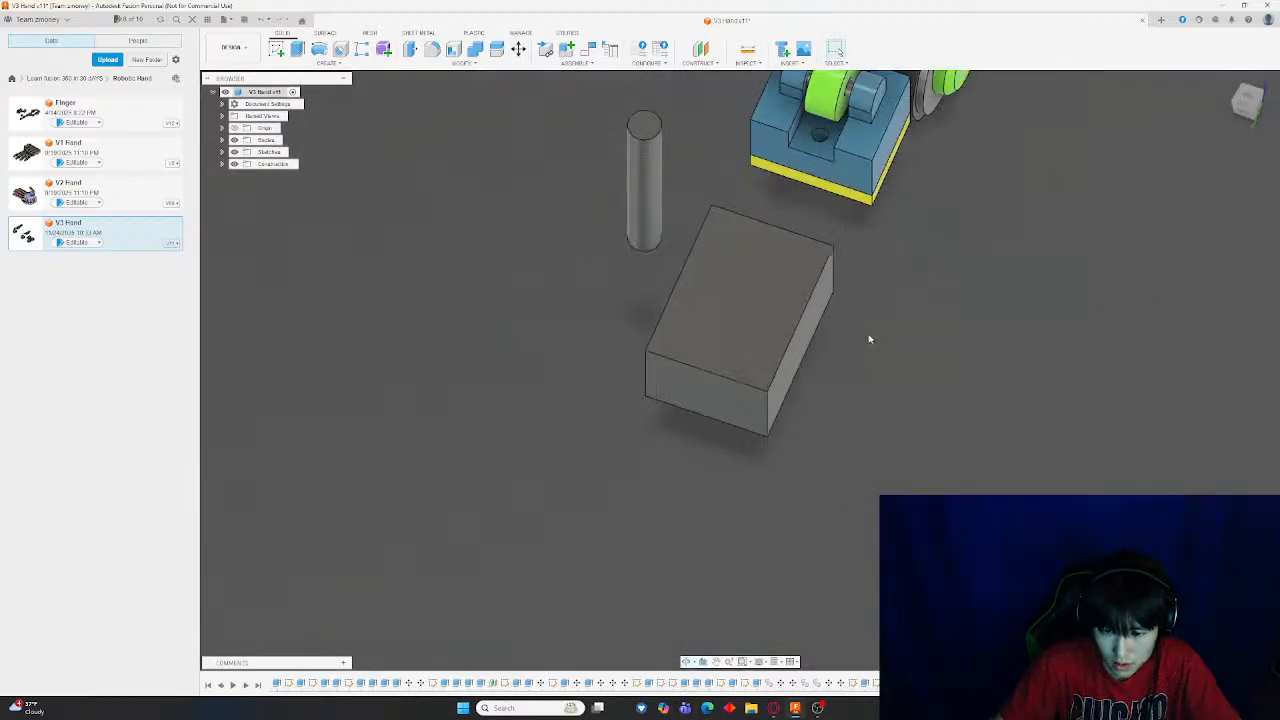
pyautogui.click(1245, 97)
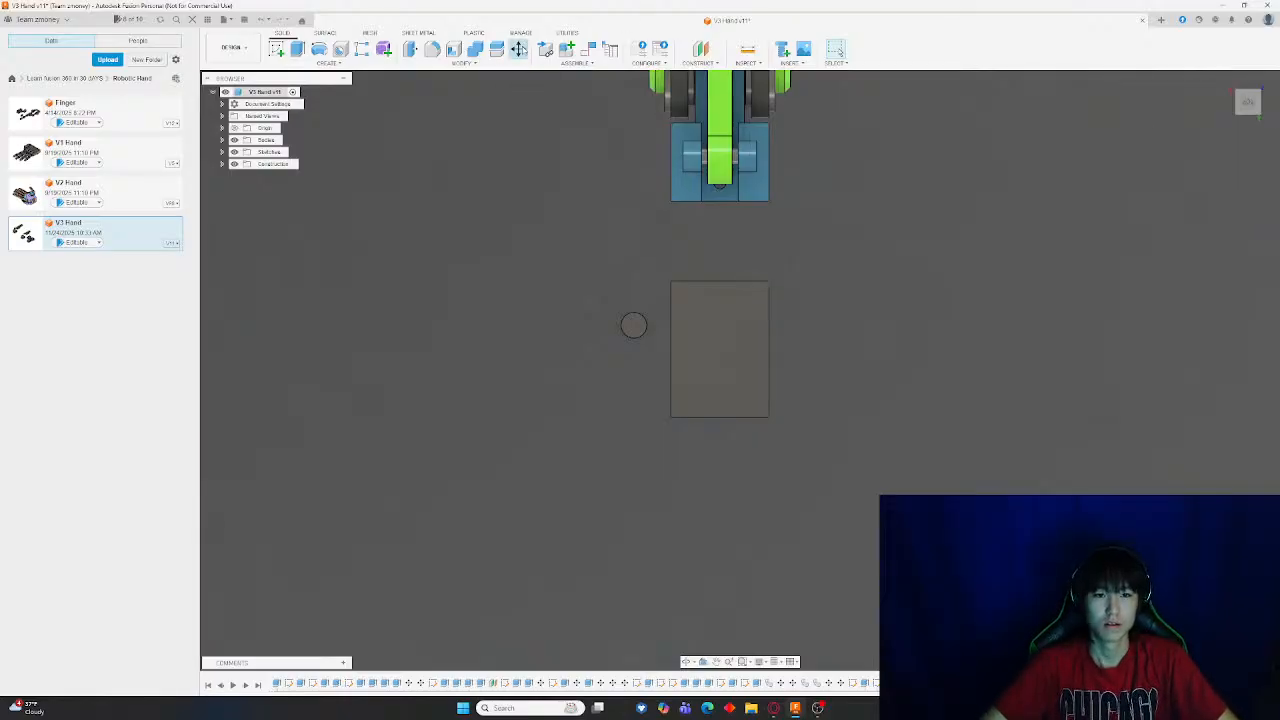
pyautogui.click(519, 49)
pyautogui.click(736, 367)
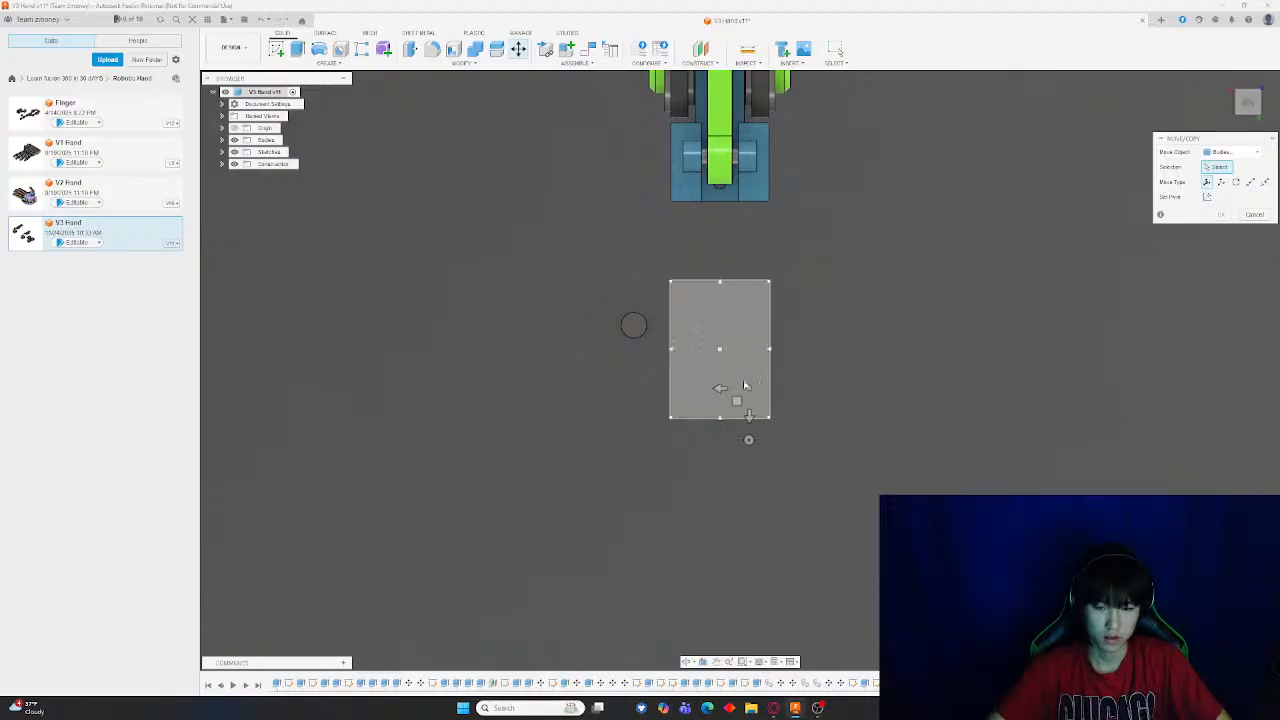
pyautogui.scroll(3, 688, 345)
pyautogui.click(578, 313)
pyautogui.moveTo(553, 309); pyautogui.dragTo(716, 312)
pyautogui.scroll(-3, 800, 324)
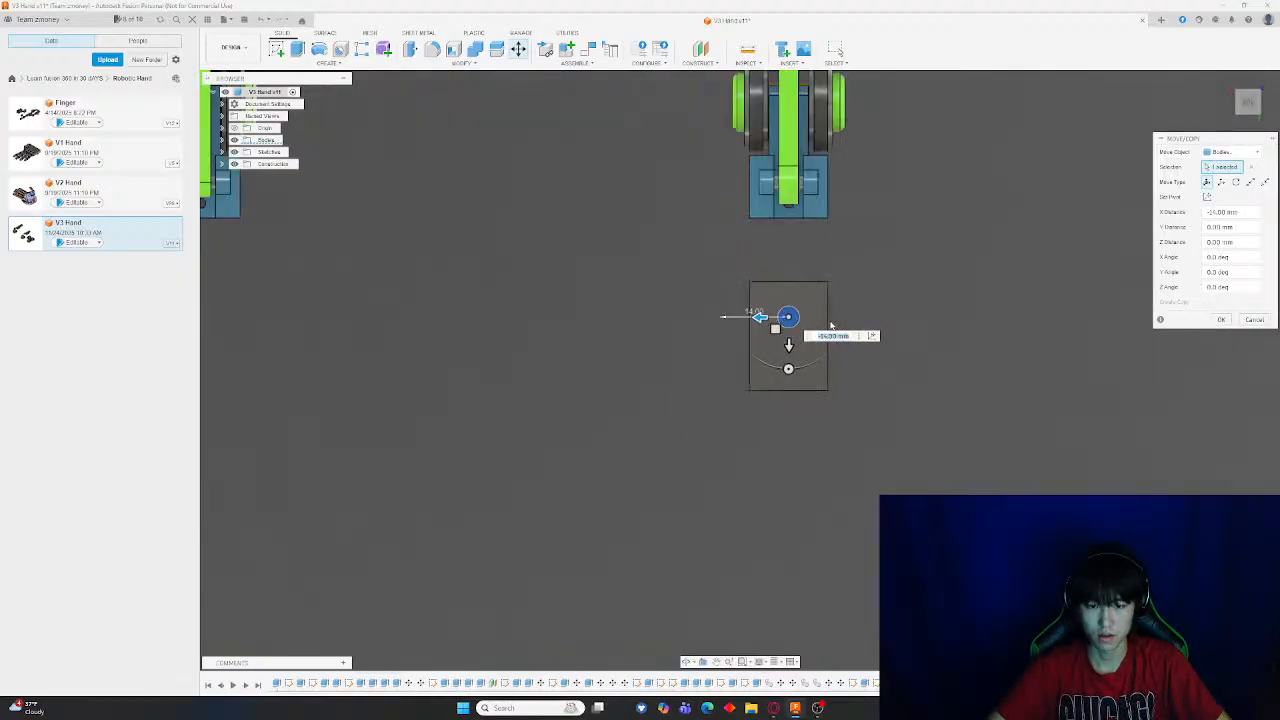
pyautogui.press('Return')
# Rotate the rod 45 degrees in the front view and move it down so it passes through the block
pyautogui.scroll(3, 833, 323)
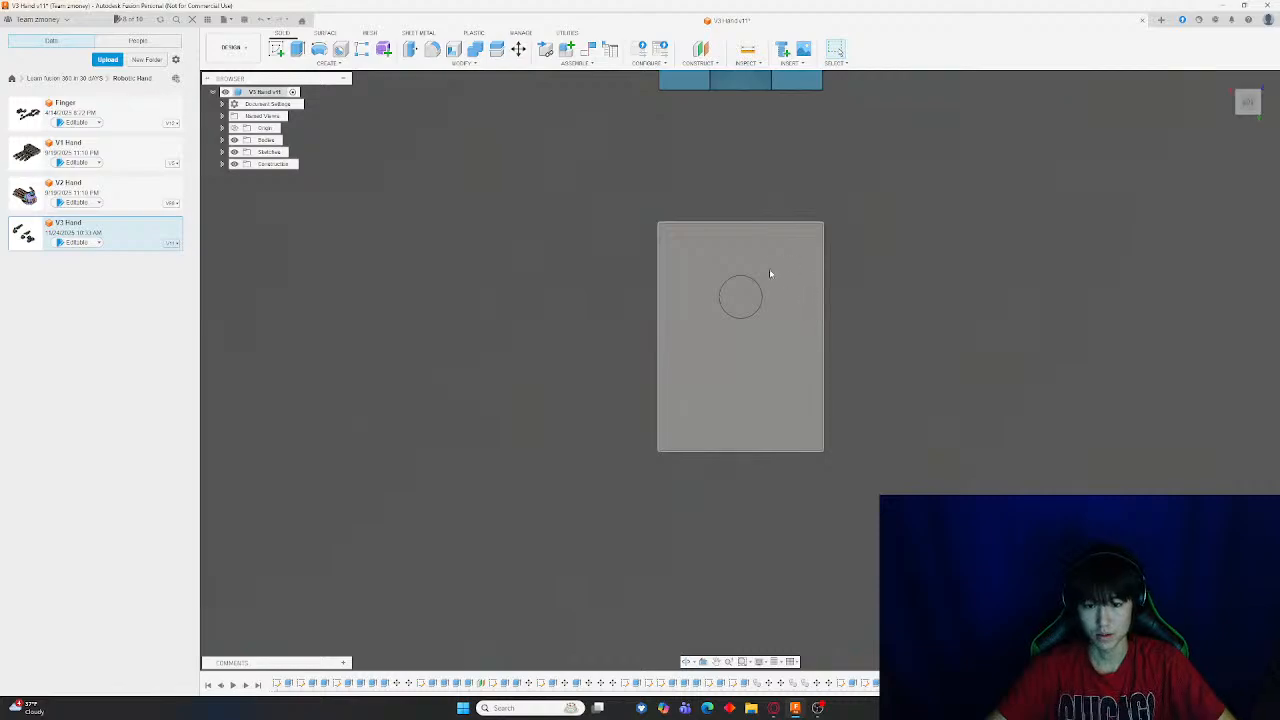
pyautogui.scroll(3, 806, 314)
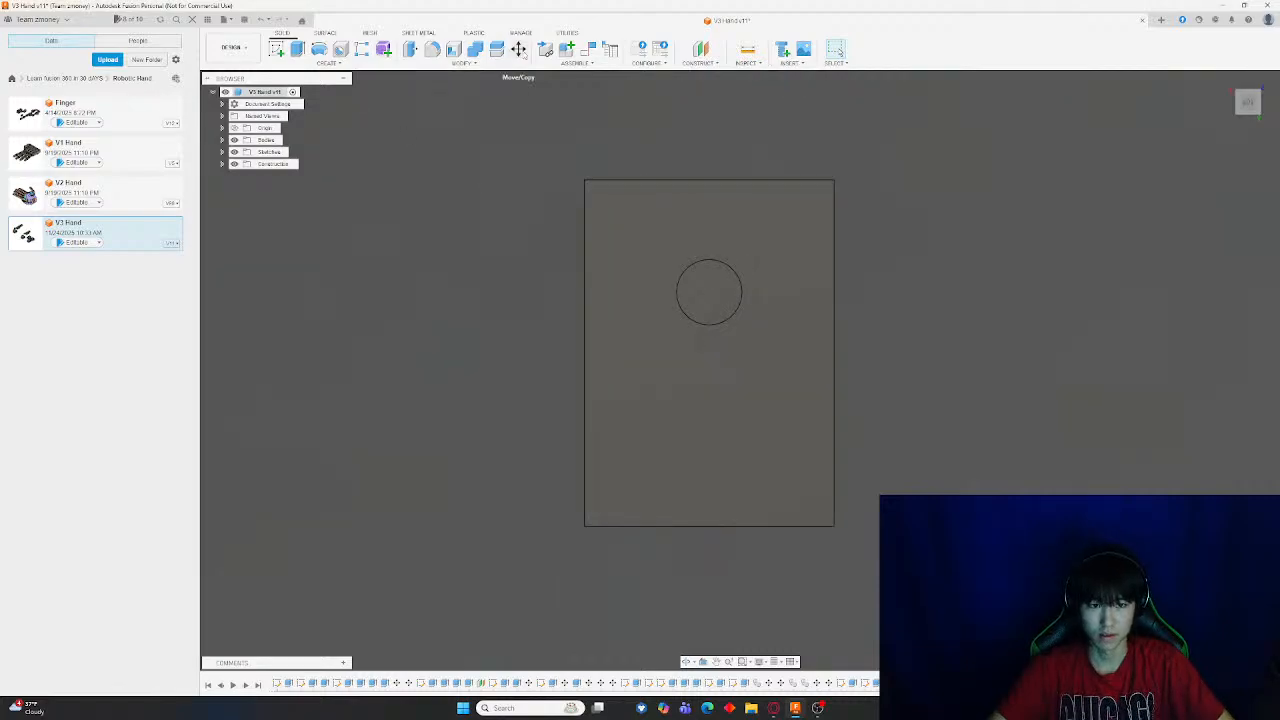
pyautogui.moveTo(1248, 102); pyautogui.dragTo(1258, 128)
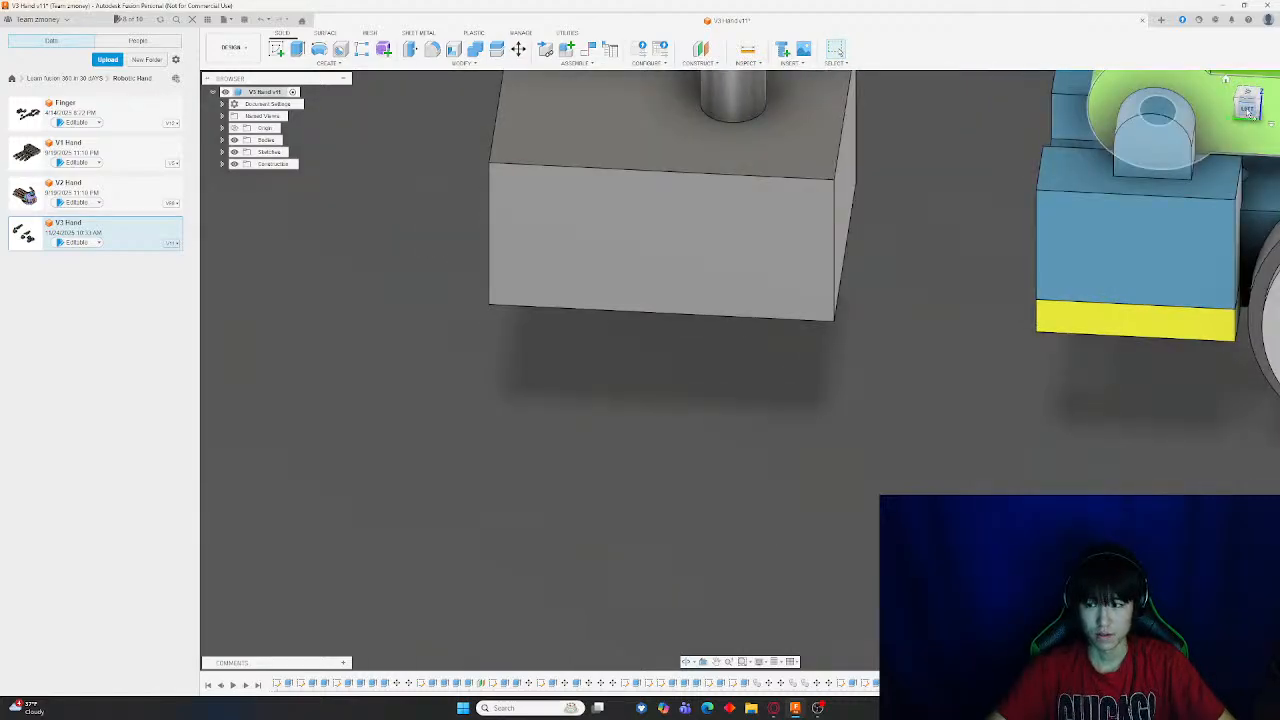
pyautogui.click(1248, 108)
pyautogui.press('m')
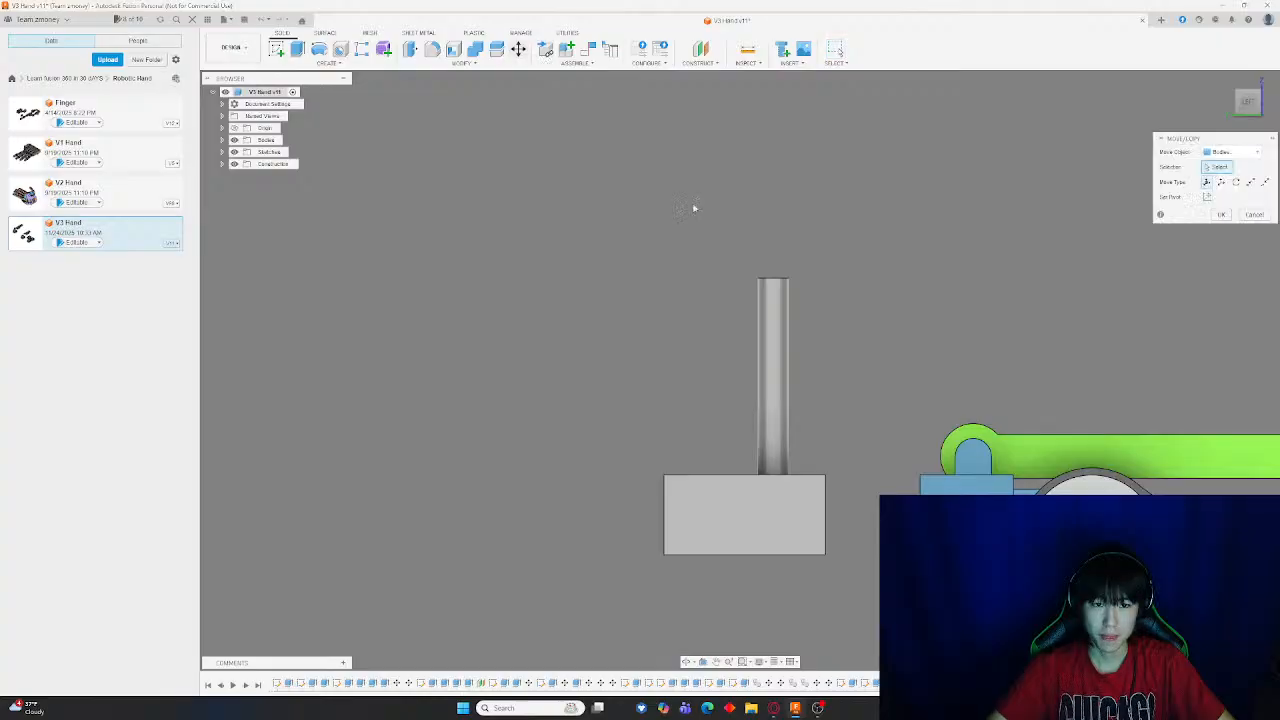
pyautogui.scroll(2, 770, 380)
pyautogui.click(772, 392)
pyautogui.moveTo(775, 346); pyautogui.dragTo(732, 351)
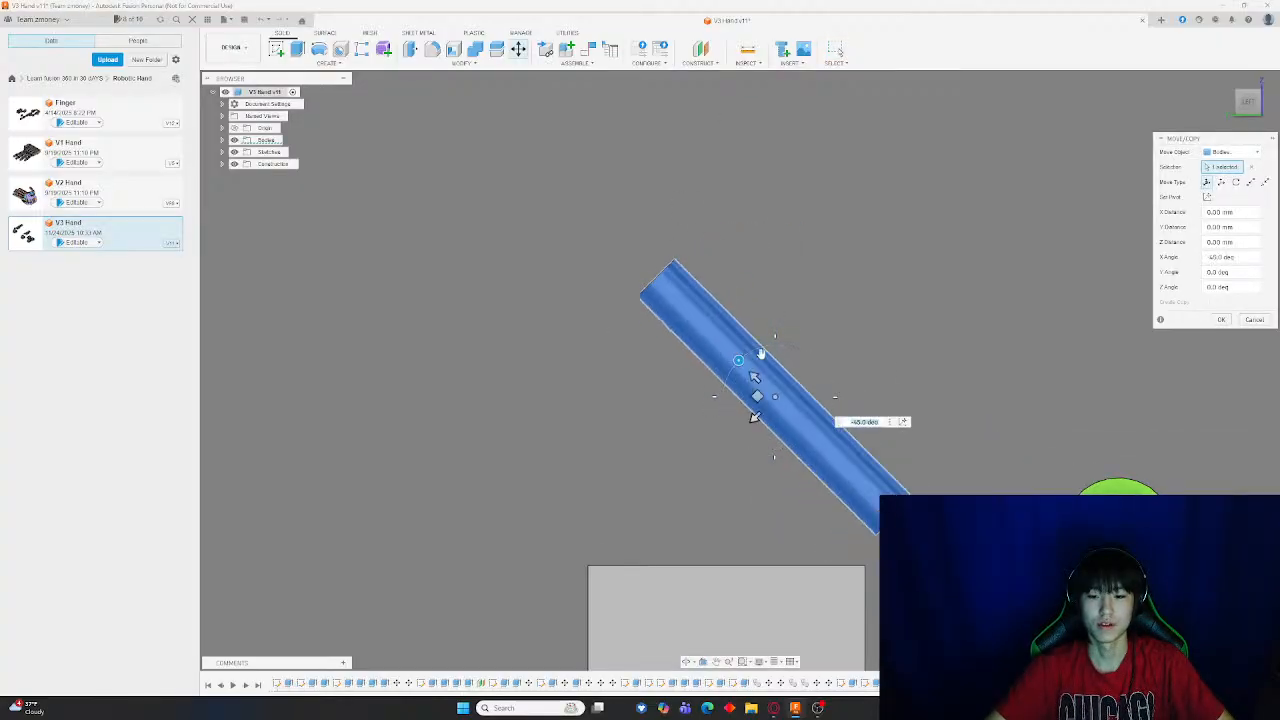
pyautogui.moveTo(857, 379); pyautogui.dragTo(863, 247, button='middle')
pyautogui.moveTo(760, 288); pyautogui.dragTo(700, 516)
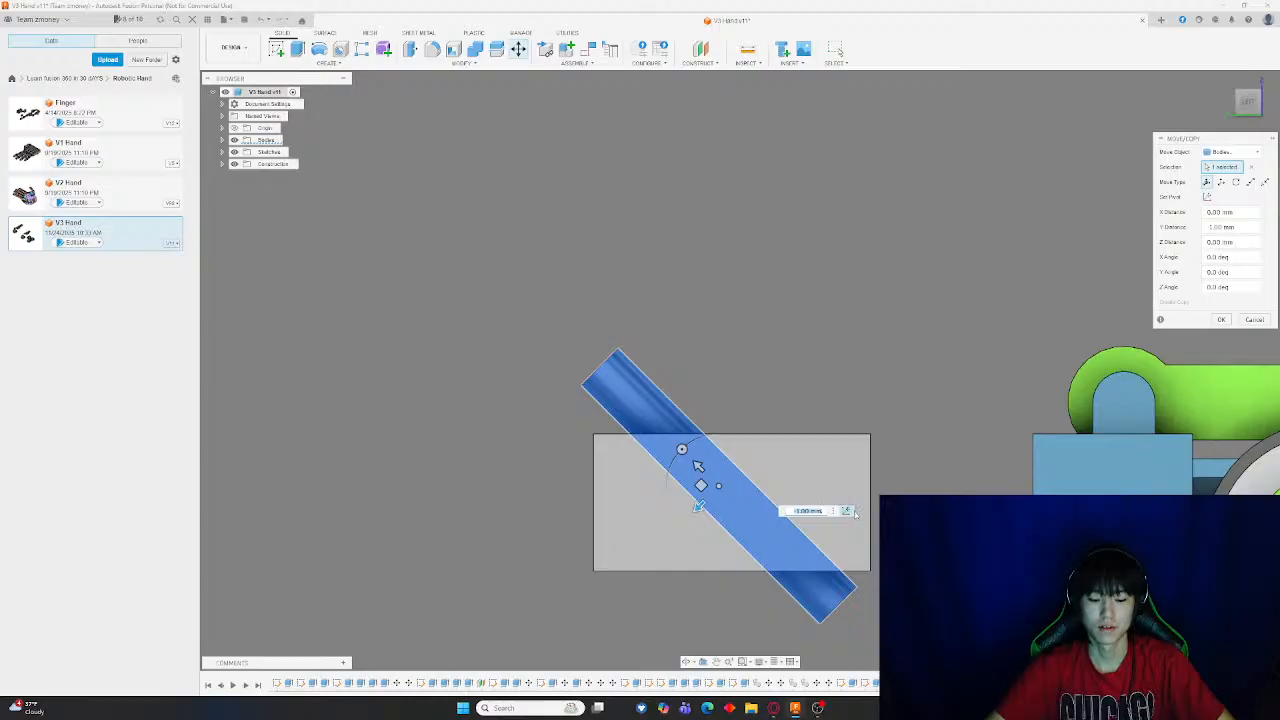
pyautogui.press('Return')
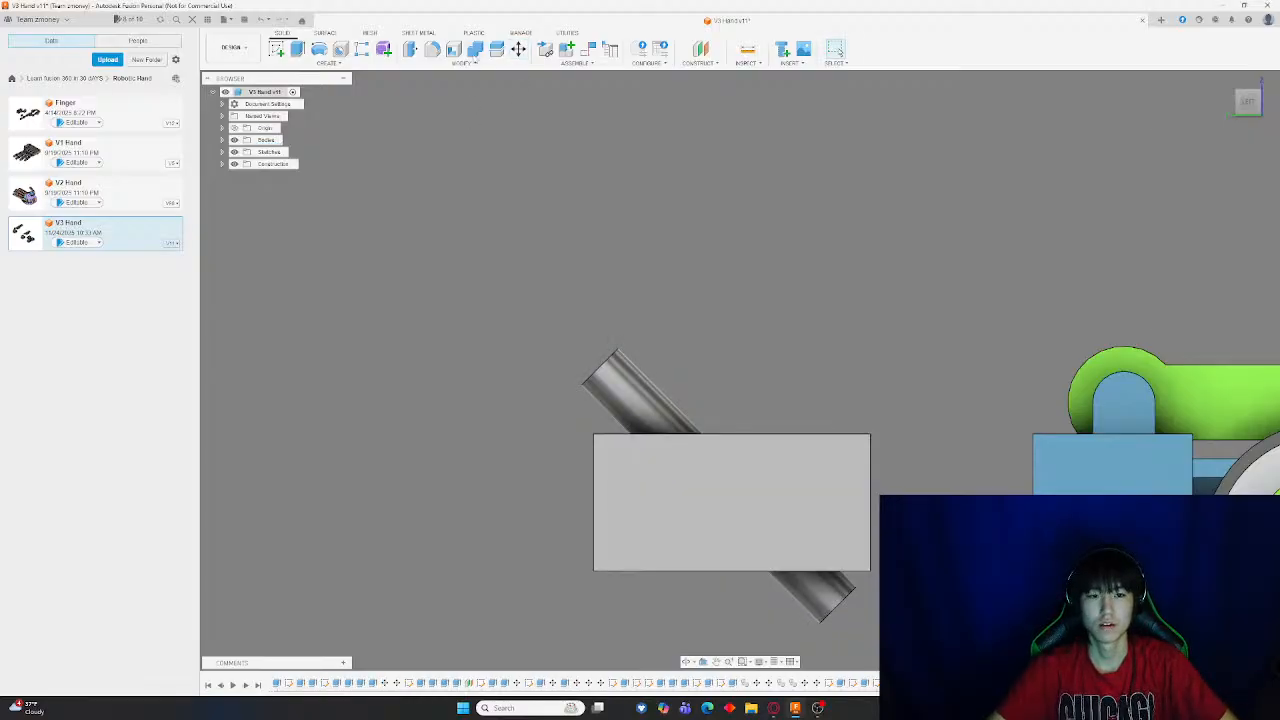
# Extrude the rod's end face as a cut through the block to make an angled hole
pyautogui.click(463, 63)
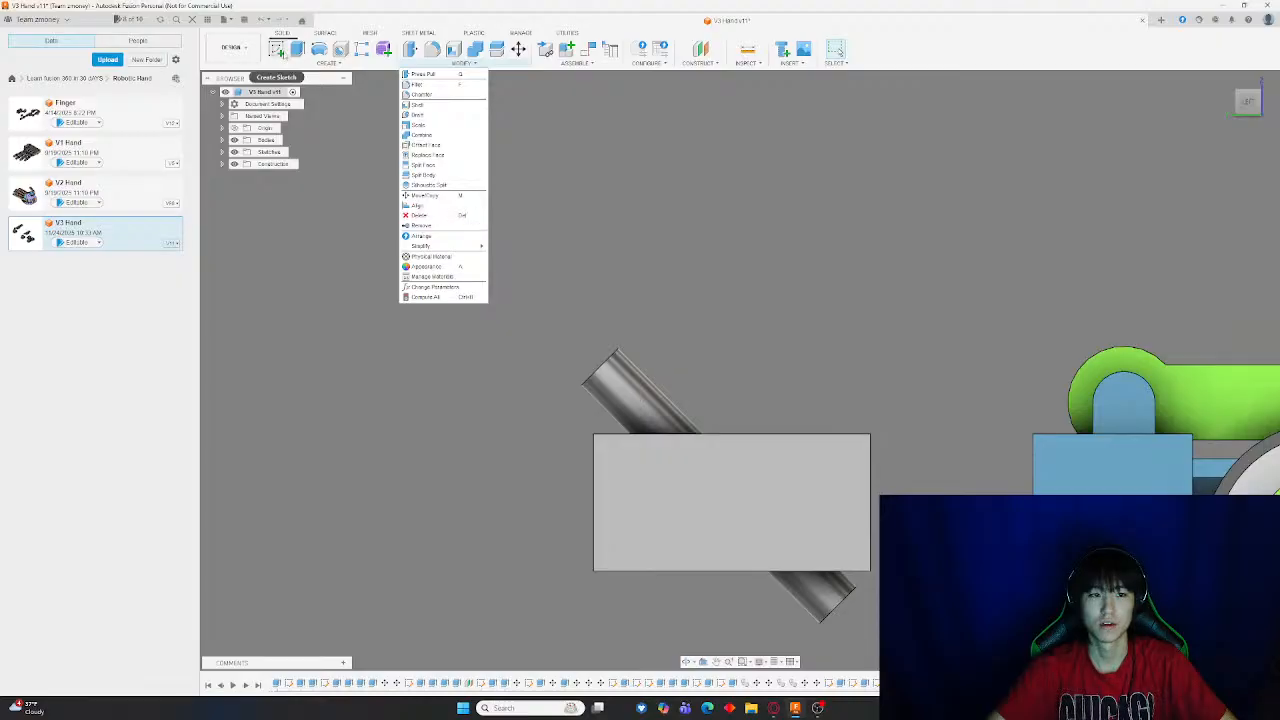
pyautogui.click(296, 52)
pyautogui.keyDown('shift'); pyautogui.moveTo(590, 270); pyautogui.dragTo(671, 369, button='middle'); pyautogui.keyUp('shift')
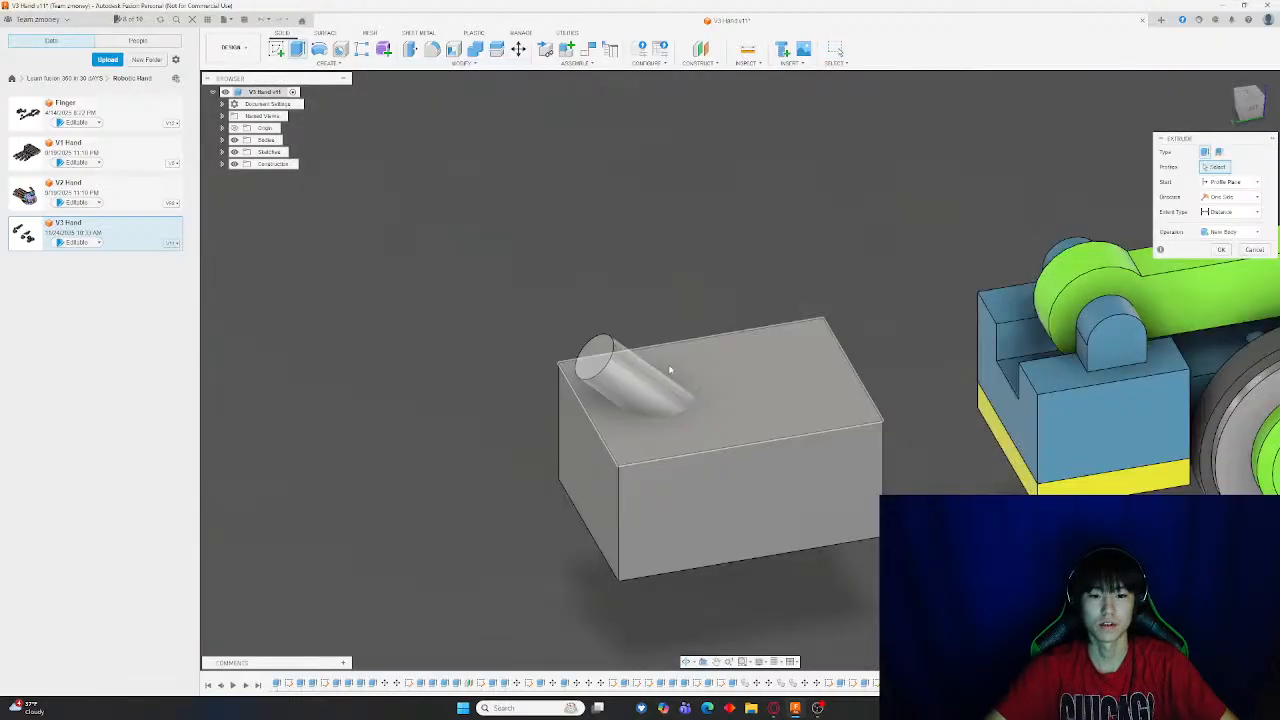
pyautogui.click(595, 360)
pyautogui.keyDown('shift'); pyautogui.moveTo(630, 470); pyautogui.dragTo(588, 350, button='middle'); pyautogui.keyUp('shift')
pyautogui.moveTo(581, 342); pyautogui.dragTo(915, 640)
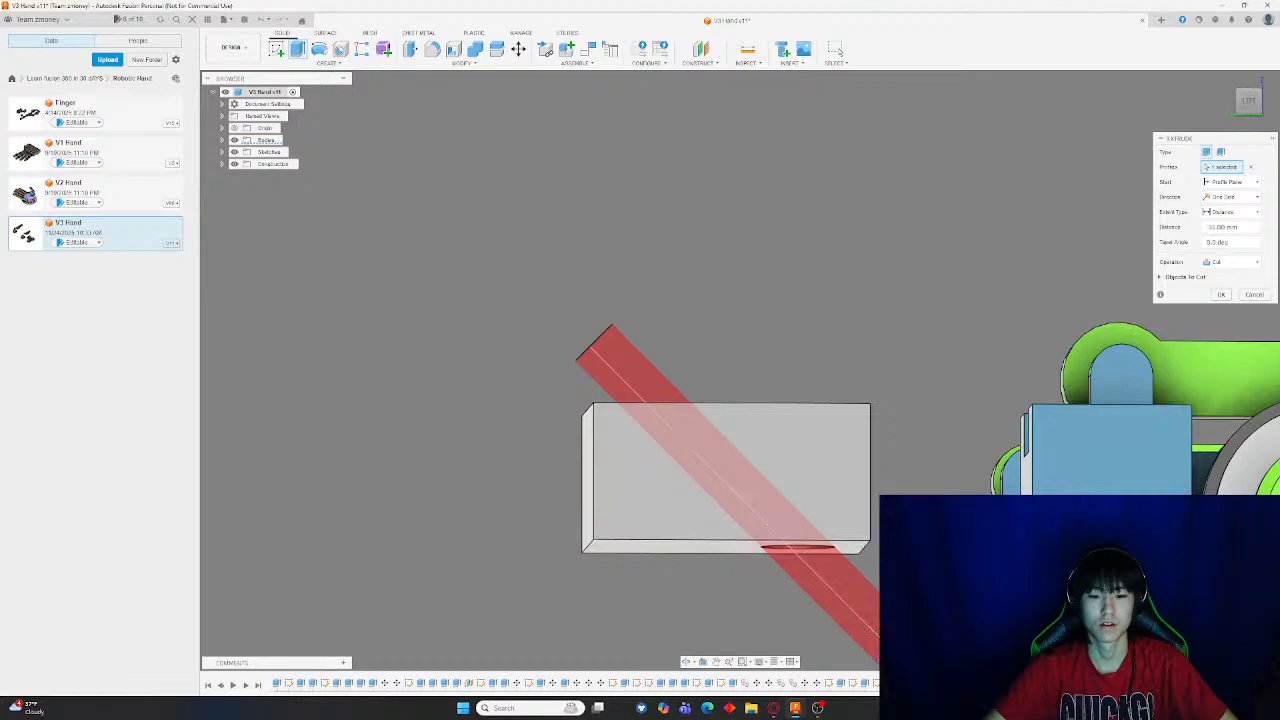
pyautogui.press('Return')
# Create an offset plane from the block's end face, moved inward so it crosses the hole
pyautogui.moveTo(720, 438)
pyautogui.keyDown('shift'); pyautogui.mouseDown(button='middle')
pyautogui.moveTo(731, 457)
pyautogui.moveTo(823, 486)
pyautogui.moveTo(694, 449)
pyautogui.moveTo(700, 429)
pyautogui.moveTo(743, 486)
pyautogui.moveTo(677, 446)
pyautogui.moveTo(763, 449)
pyautogui.moveTo(723, 448)
pyautogui.mouseUp(button='middle'); pyautogui.keyUp('shift')
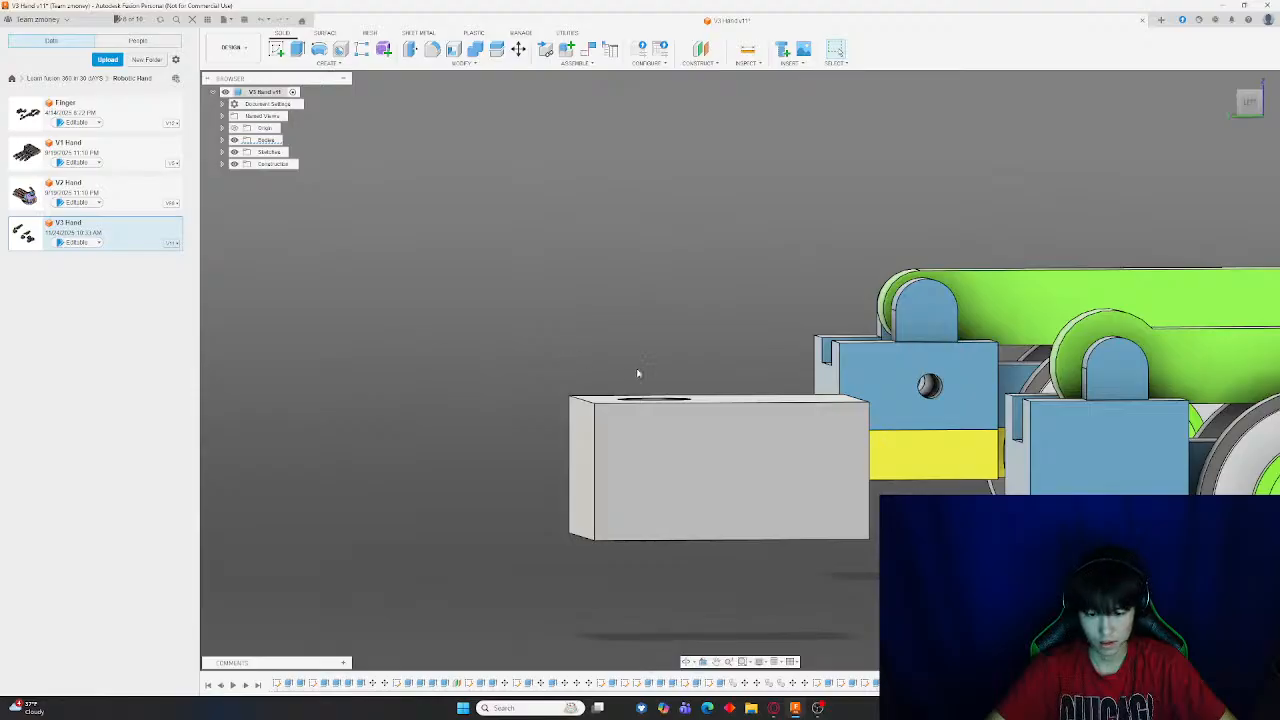
pyautogui.keyDown('shift'); pyautogui.moveTo(640, 369); pyautogui.dragTo(620, 450, button='middle'); pyautogui.keyUp('shift')
pyautogui.scroll(-5, 813, 573)
pyautogui.click(1250, 99)
pyautogui.click(700, 48)
pyautogui.click(620, 470)
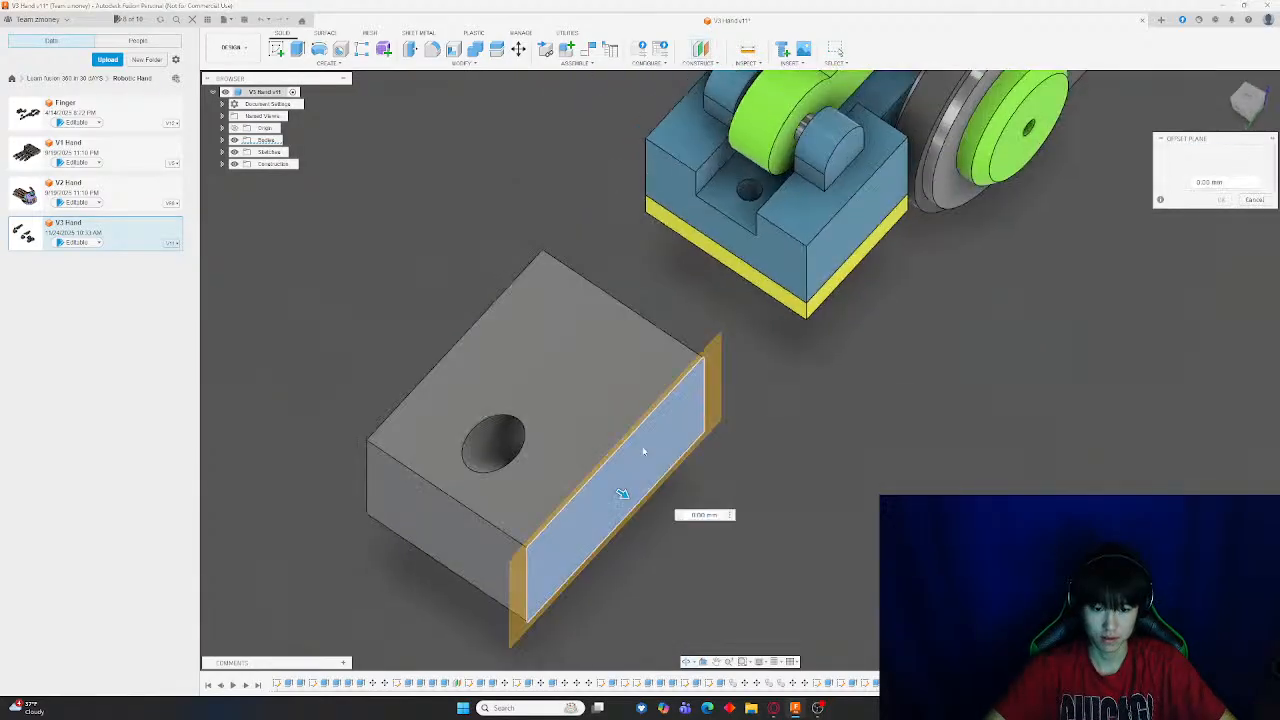
pyautogui.moveTo(548, 455); pyautogui.dragTo(525, 440)
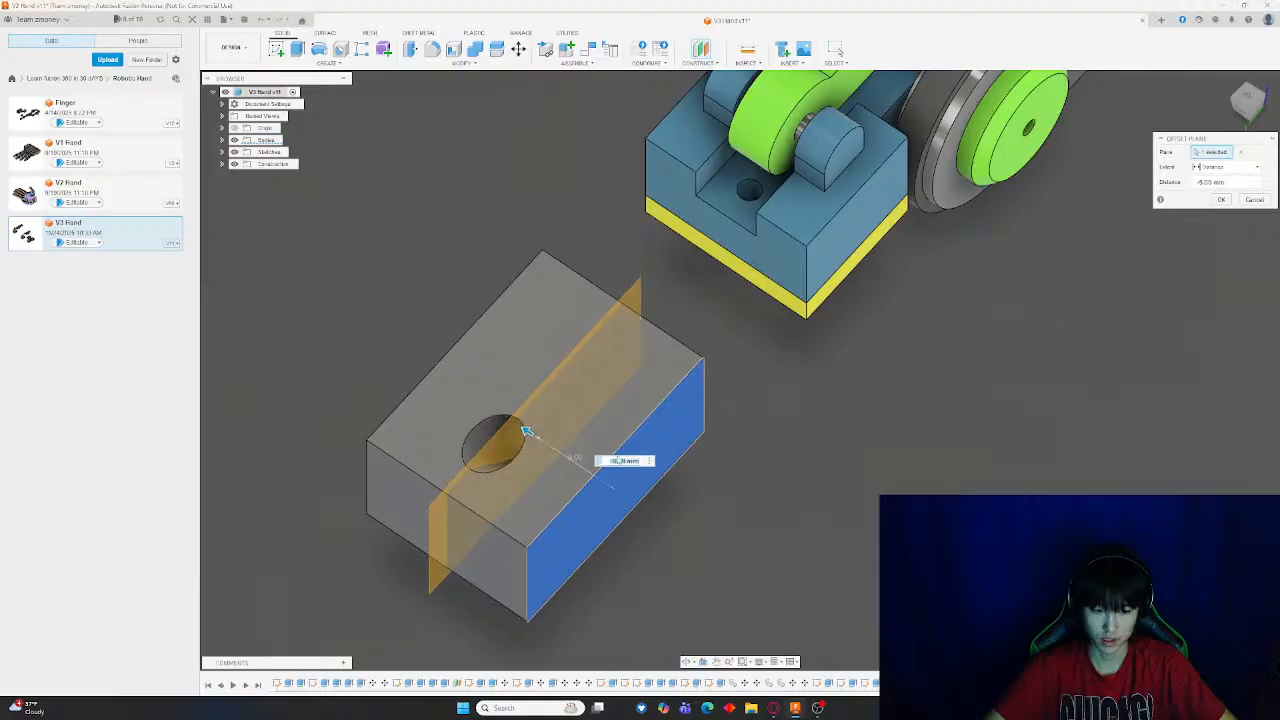
pyautogui.keyDown('shift'); pyautogui.moveTo(525, 440); pyautogui.dragTo(736, 474, button='middle'); pyautogui.keyUp('shift')
pyautogui.press('Return')
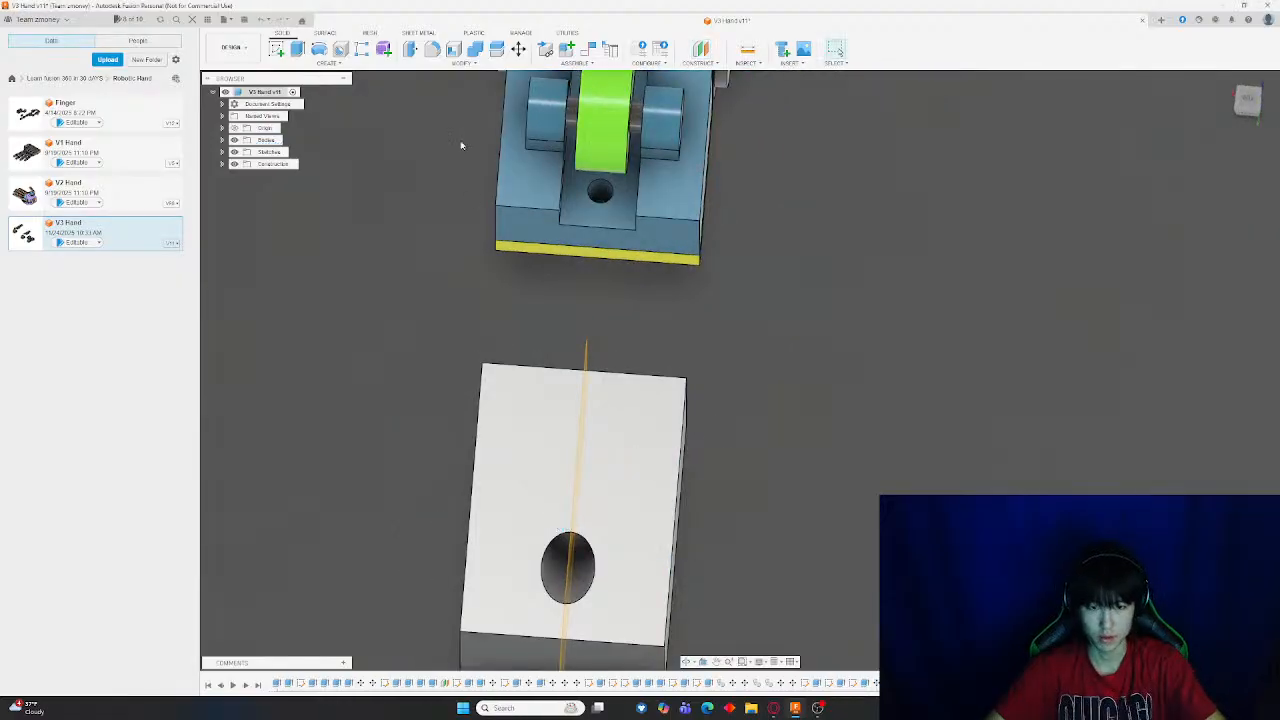
# Split the gray end block with the new offset plane
pyautogui.click(575, 480)
pyautogui.keyDown('shift'); pyautogui.moveTo(575, 480); pyautogui.dragTo(690, 388, button='middle'); pyautogui.keyUp('shift')
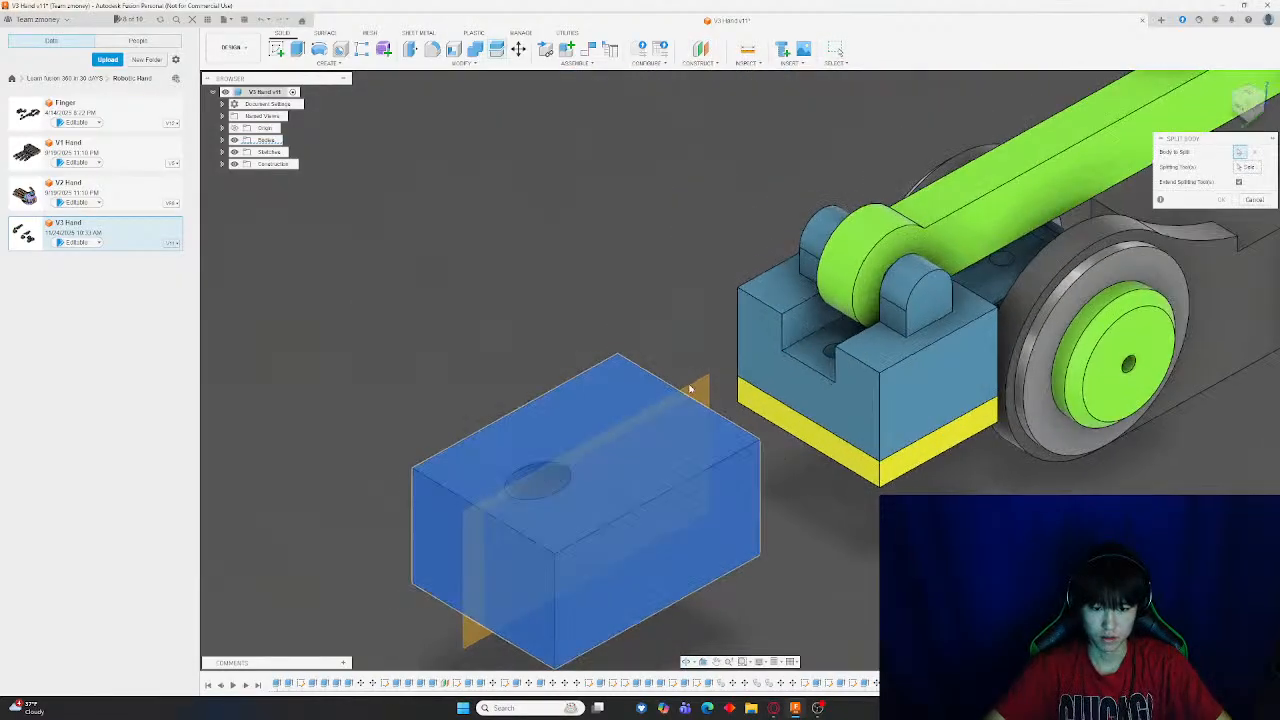
pyautogui.click(705, 396)
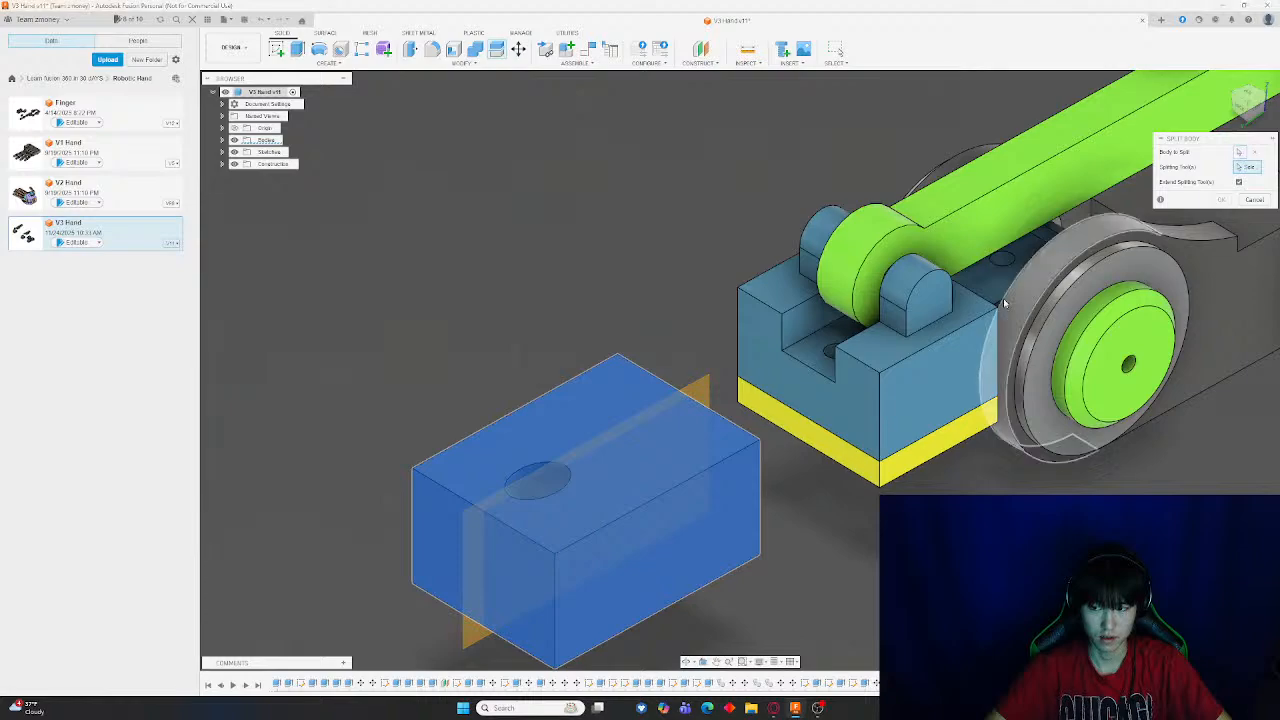
pyautogui.click(1221, 199)
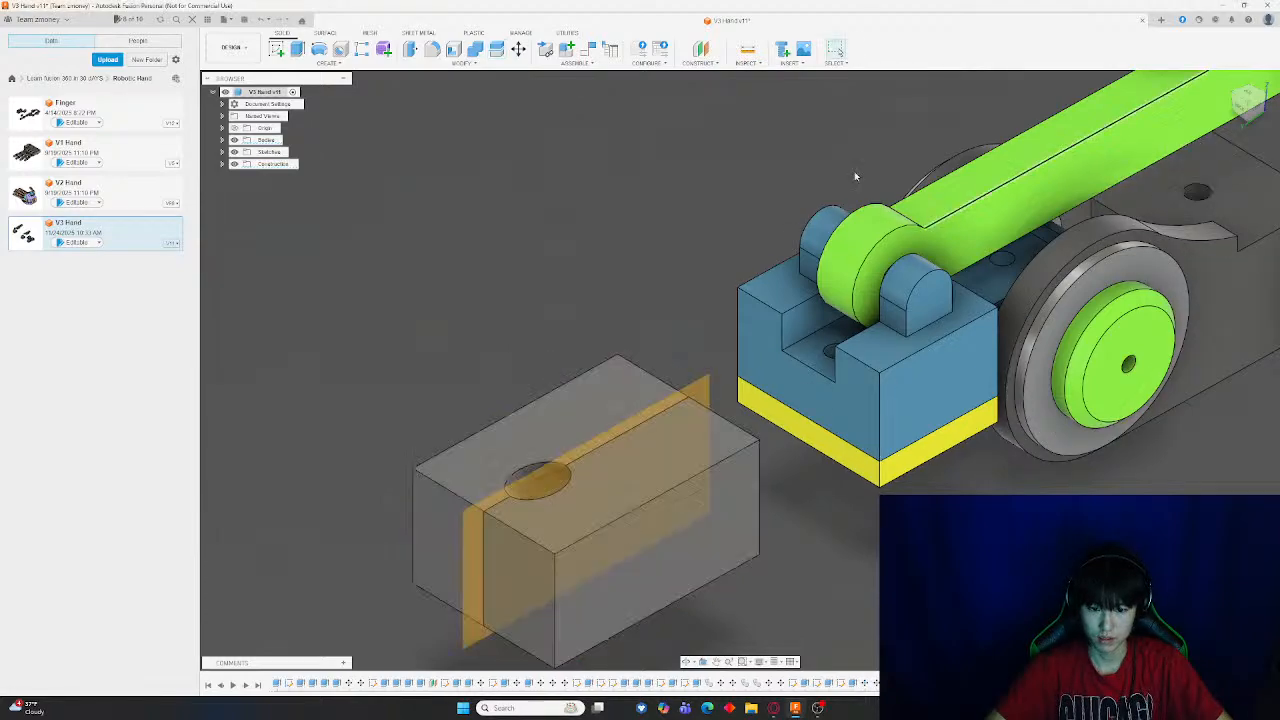
# Move one half of the split block upward with the Move tool
pyautogui.press('m')
pyautogui.click(643, 479)
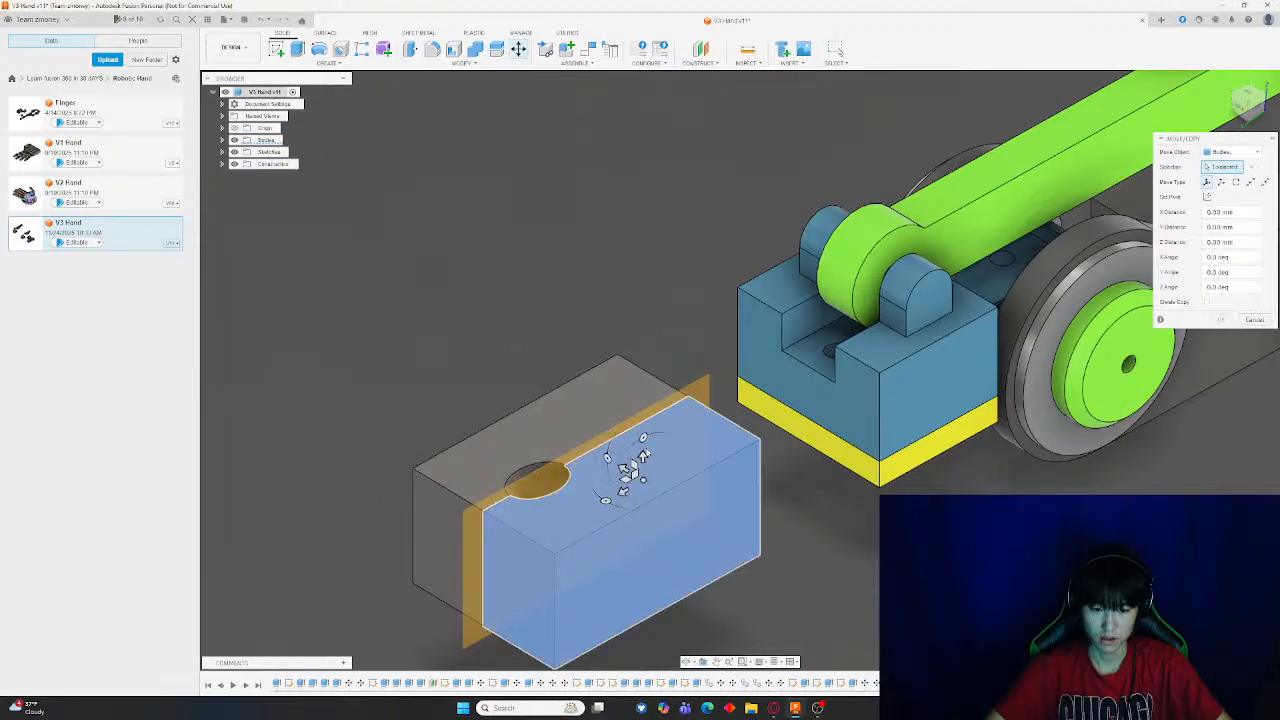
pyautogui.moveTo(642, 455); pyautogui.dragTo(634, 88)
pyautogui.keyDown('shift'); pyautogui.moveTo(680, 550); pyautogui.dragTo(702, 506, button='middle'); pyautogui.keyUp('shift')
# Start a sketch on the block, draw a small circle near the split seam, and finish the sketch
pyautogui.click(277, 50)
pyautogui.click(386, 490)
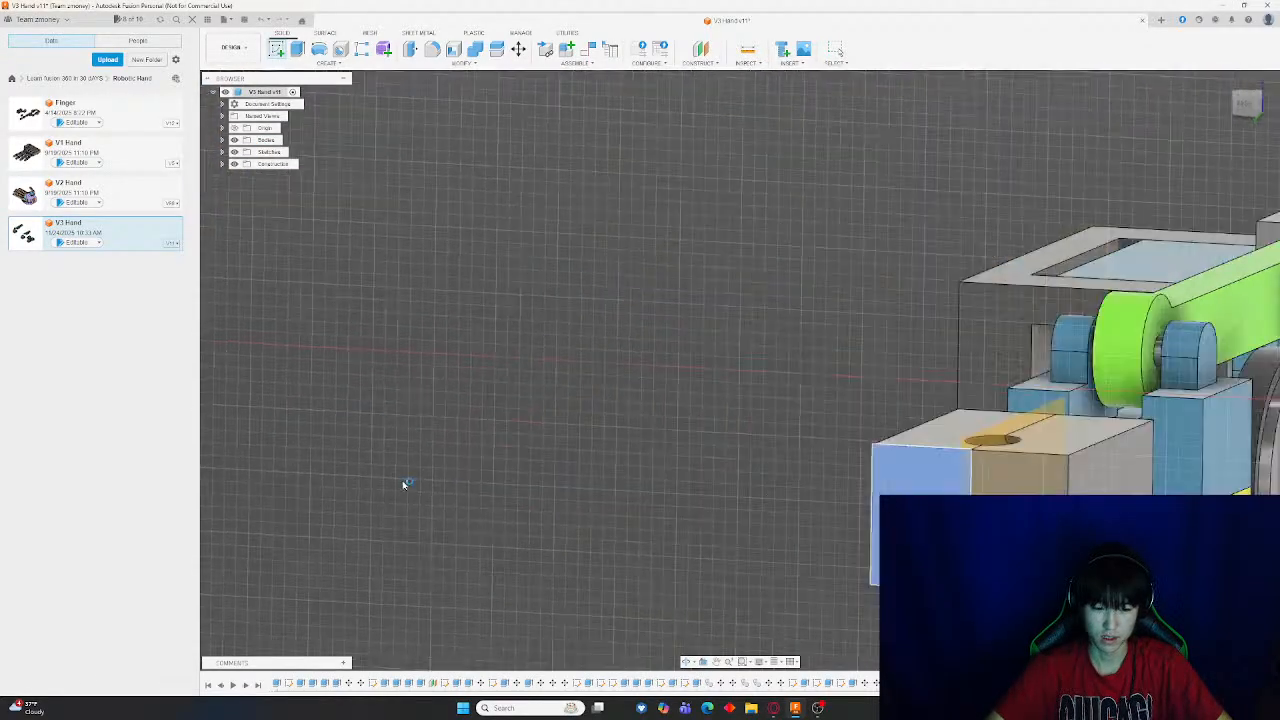
pyautogui.scroll(-1, 657, 367)
pyautogui.moveTo(1080, 430)
pyautogui.mouseDown(button='middle')
pyautogui.moveTo(706, 324)
pyautogui.moveTo(266, 167)
pyautogui.mouseUp(button='middle')
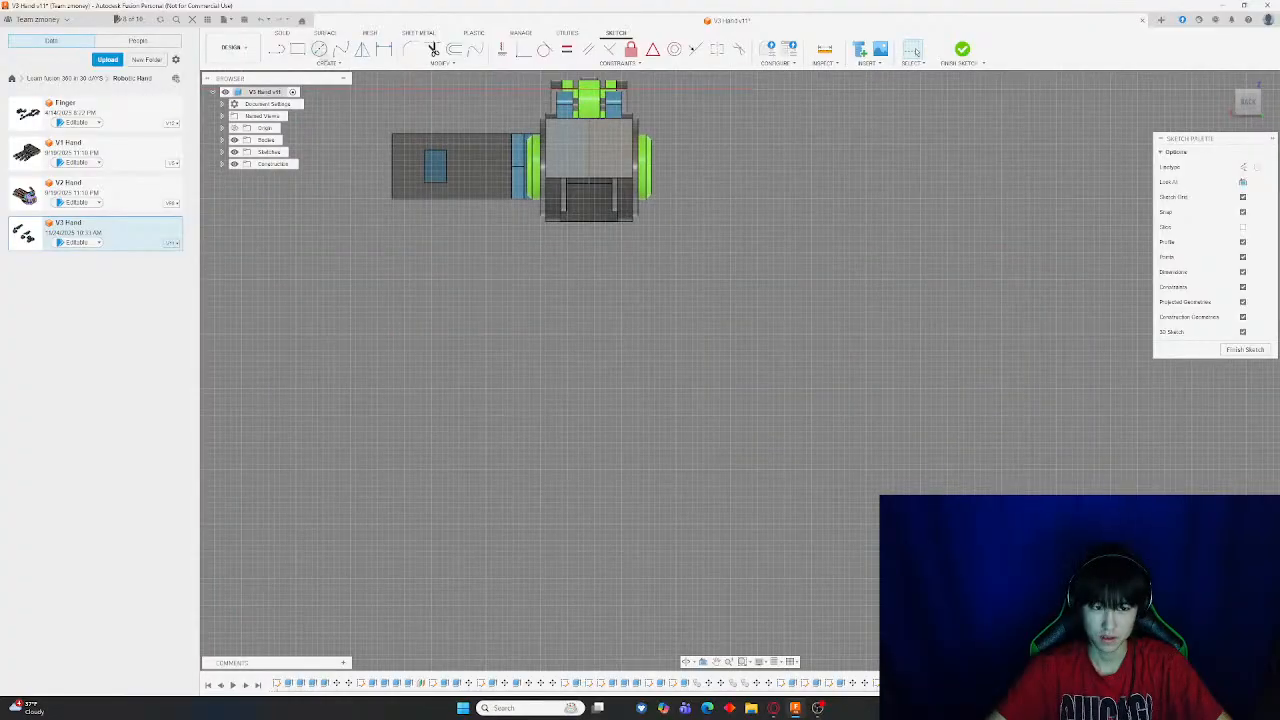
pyautogui.click(320, 50)
pyautogui.moveTo(606, 214); pyautogui.dragTo(651, 382, button='middle')
pyautogui.scroll(4, 667, 321)
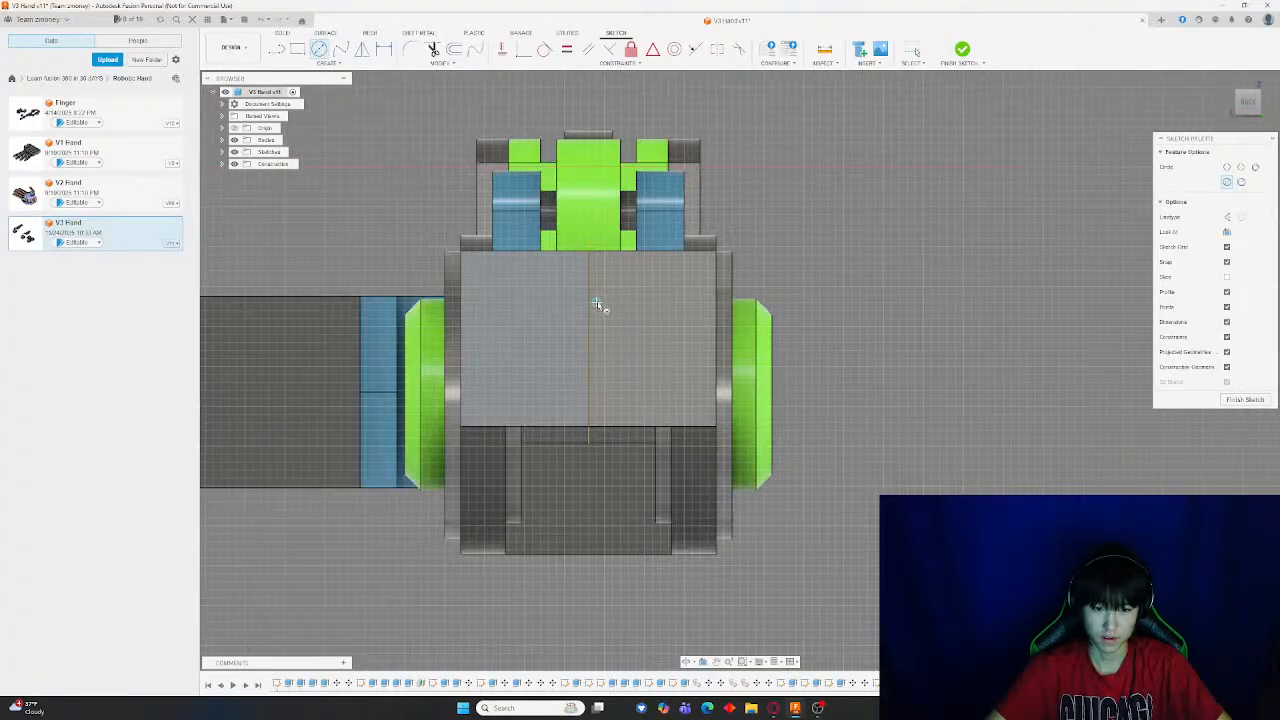
pyautogui.scroll(-6, 597, 305)
pyautogui.scroll(3, 603, 311)
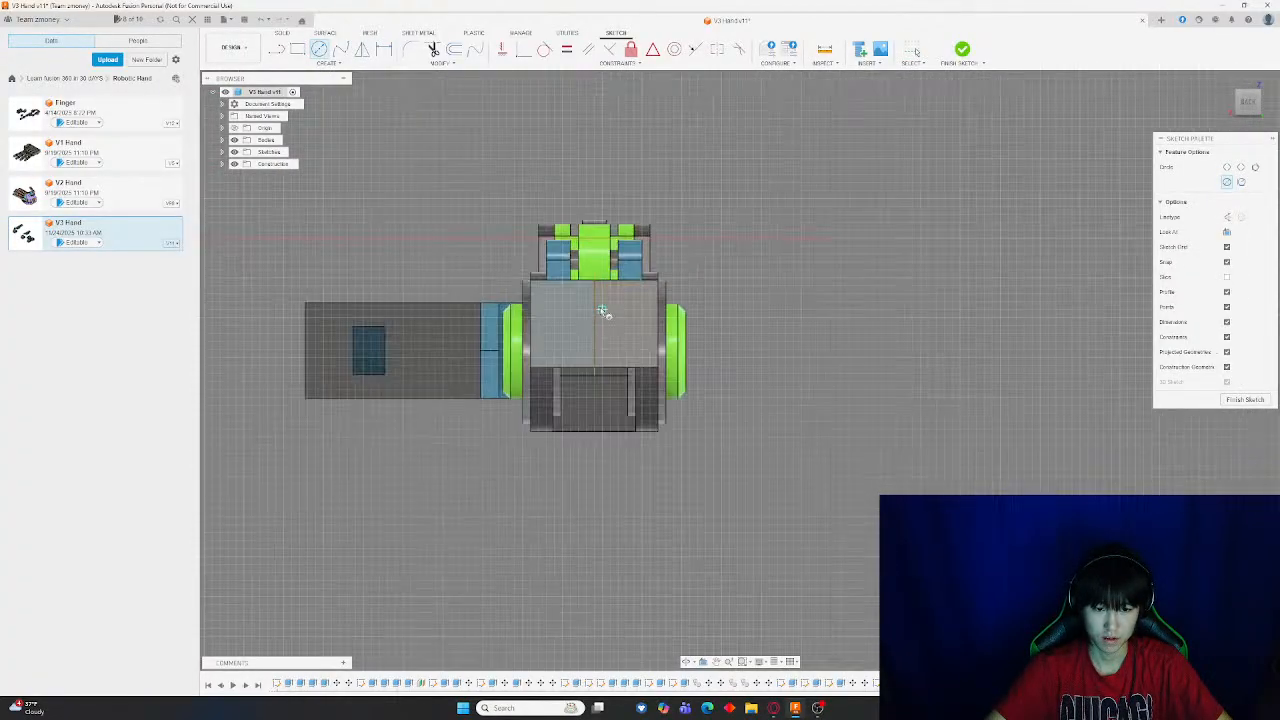
pyautogui.click(597, 325)
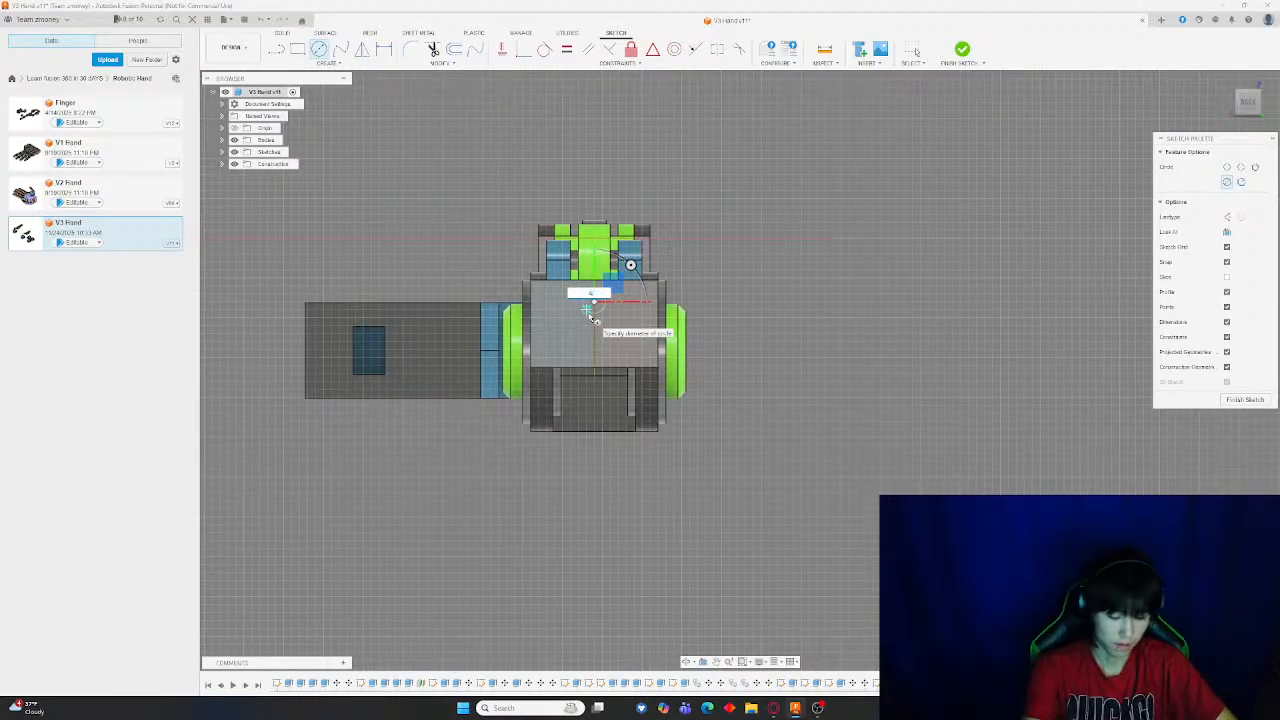
pyautogui.click(583, 315)
pyautogui.press('Escape')
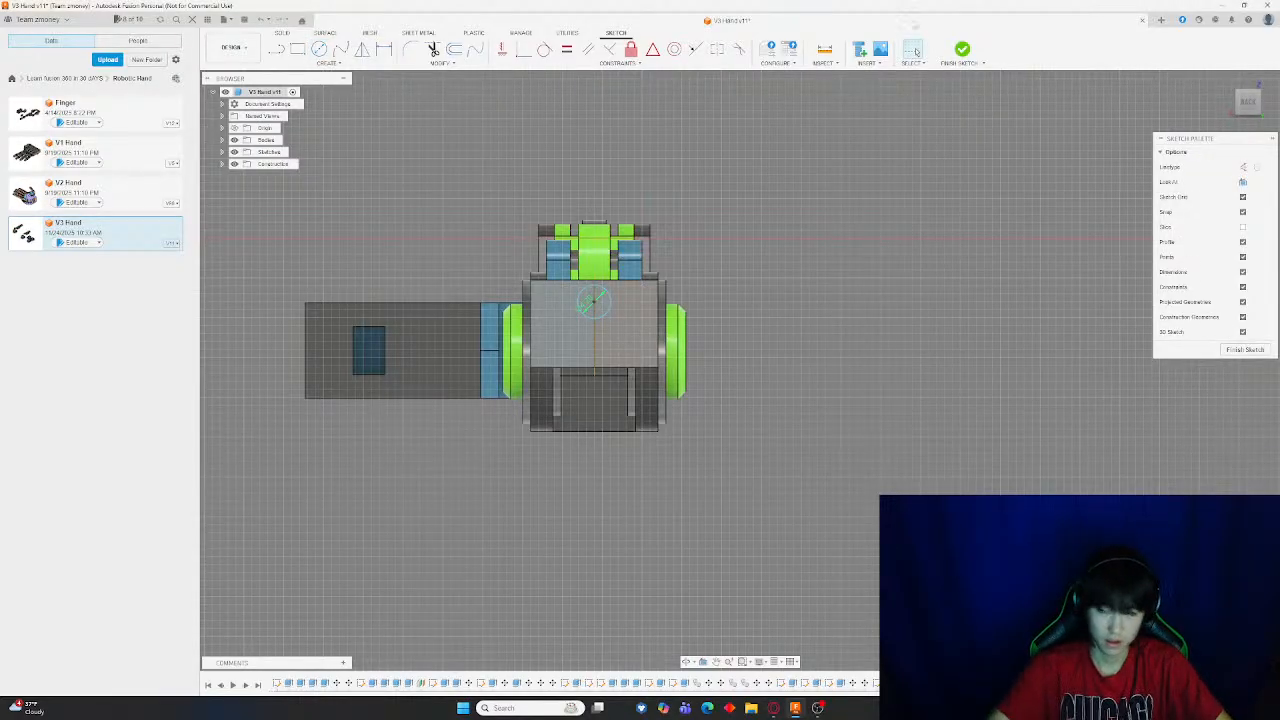
pyautogui.click(962, 50)
# Extrude both halves of the small circle as a cut into the block, forming a pin hole across the split seam
pyautogui.press('e')
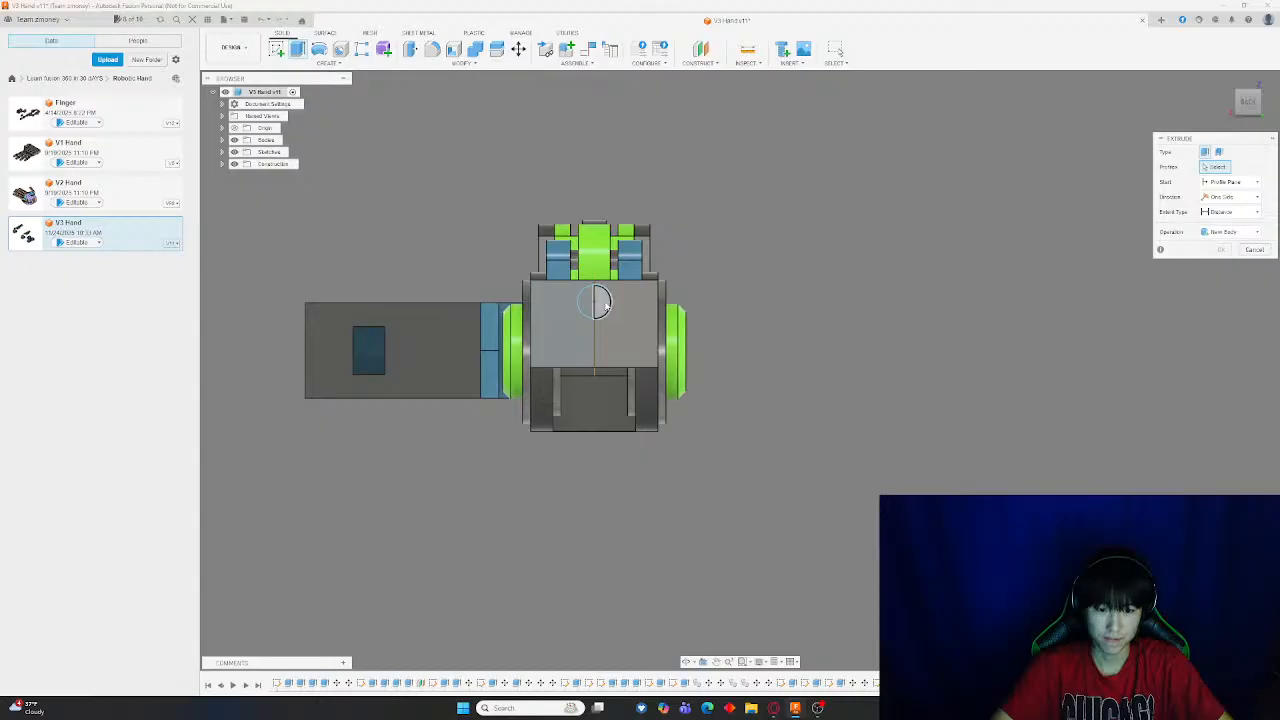
pyautogui.click(594, 306)
pyautogui.click(593, 305)
pyautogui.click(699, 327)
pyautogui.click(676, 342)
pyautogui.keyDown('shift'); pyautogui.moveTo(775, 355); pyautogui.dragTo(650, 440, button='middle'); pyautogui.keyUp('shift')
pyautogui.moveTo(340, 518); pyautogui.dragTo(257, 583)
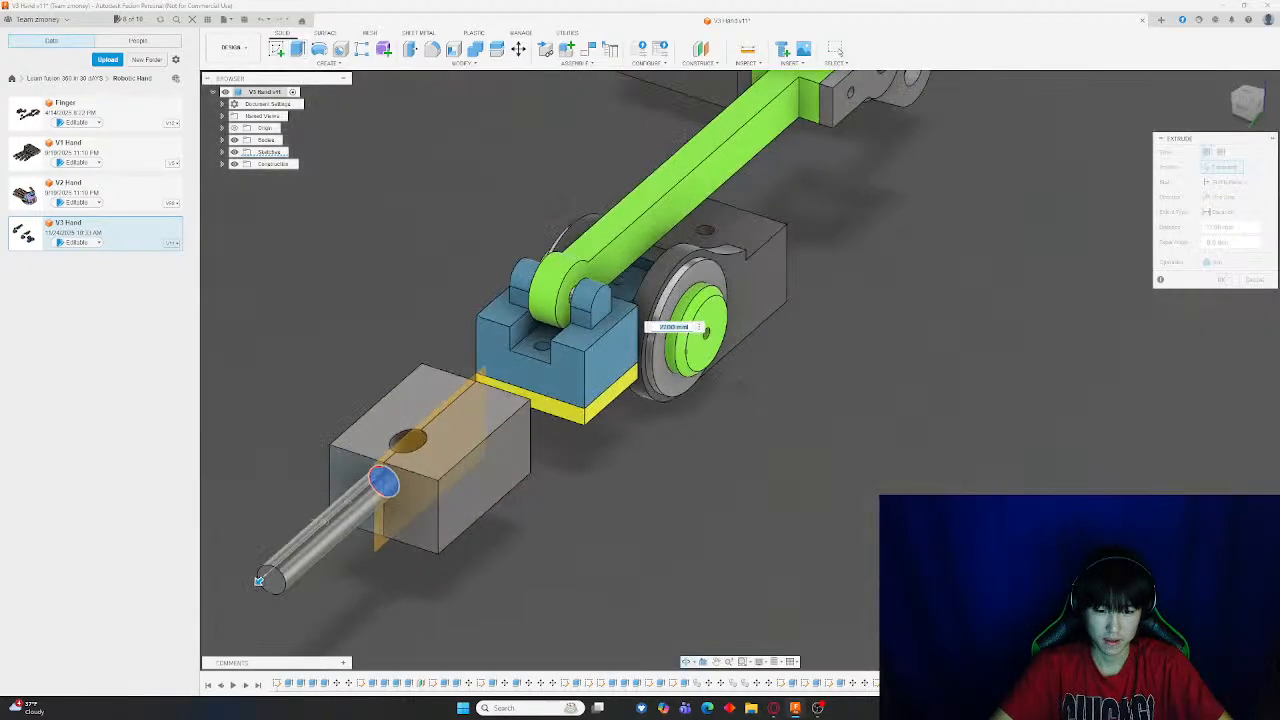
pyautogui.scroll(3, 275, 457)
pyautogui.scroll(-5, 275, 457)
pyautogui.scroll(4, 455, 468)
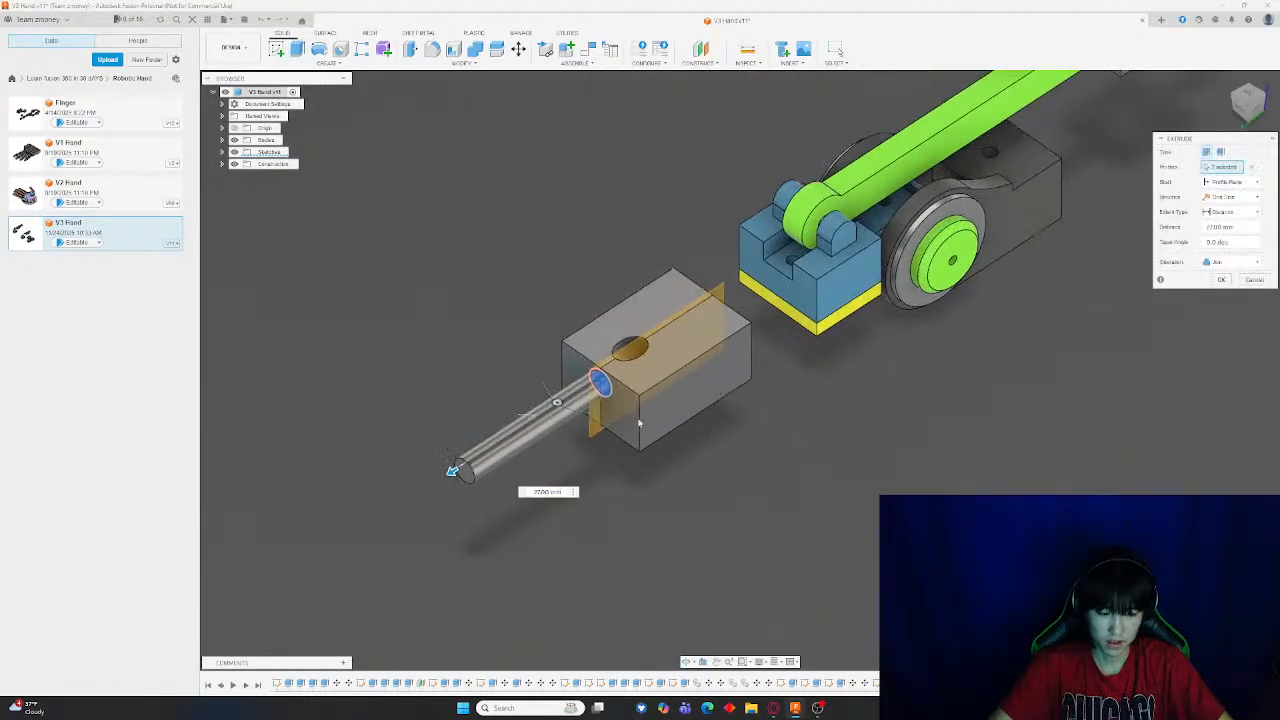
pyautogui.moveTo(464, 477); pyautogui.dragTo(675, 346)
pyautogui.keyDown('shift'); pyautogui.moveTo(675, 346); pyautogui.dragTo(672, 385, button='middle'); pyautogui.keyUp('shift')
pyautogui.scroll(4, 705, 368)
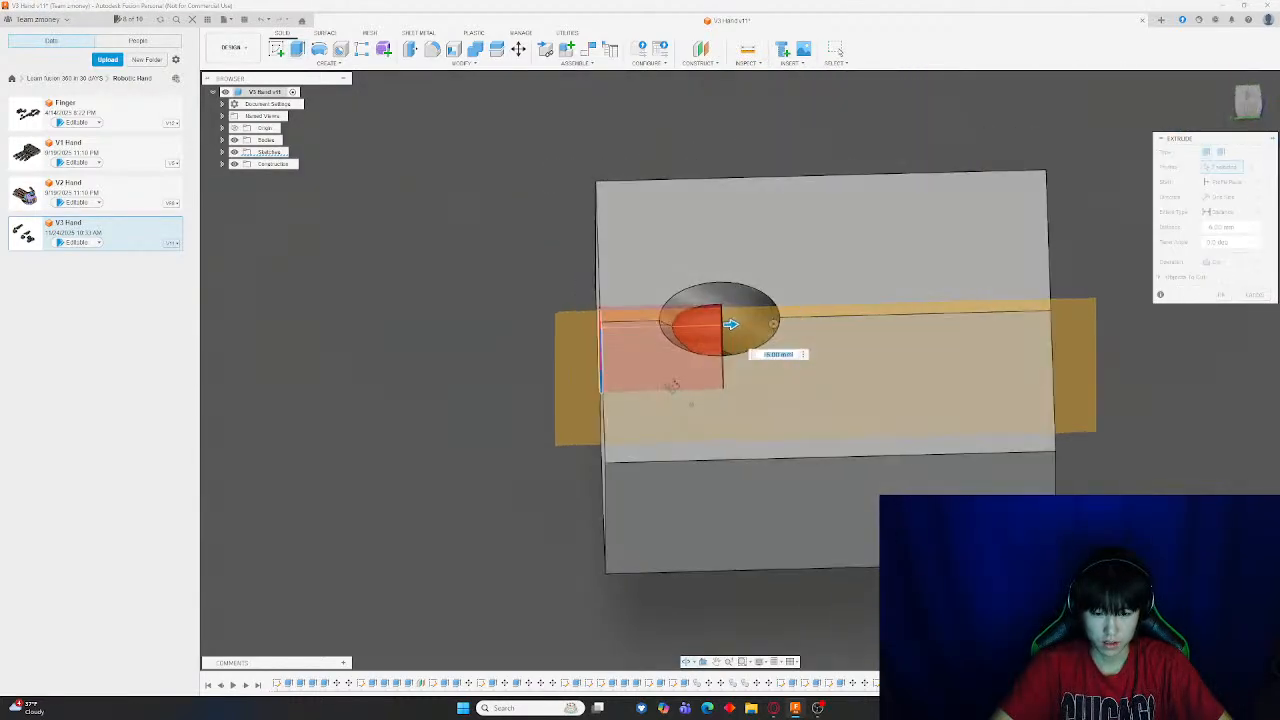
pyautogui.scroll(3, 713, 346)
pyautogui.moveTo(741, 316)
pyautogui.mouseDown()
pyautogui.moveTo(834, 309)
pyautogui.moveTo(738, 311)
pyautogui.mouseUp()
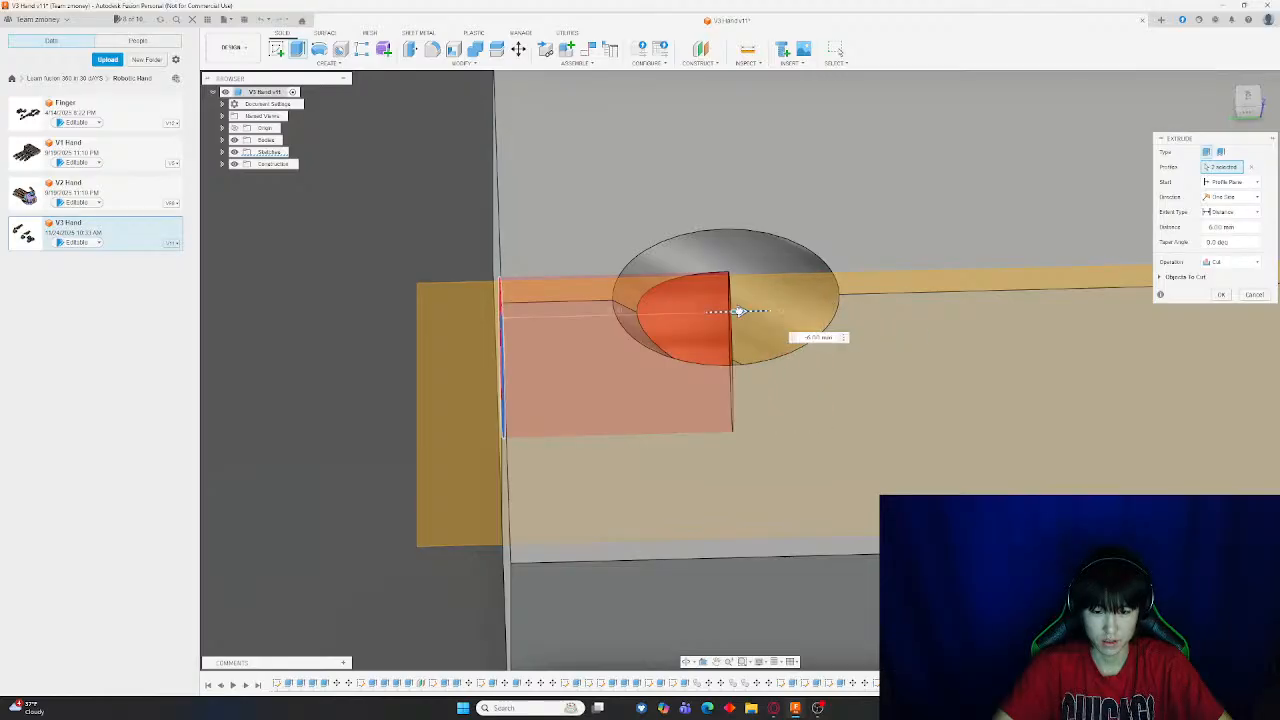
pyautogui.press('Return')
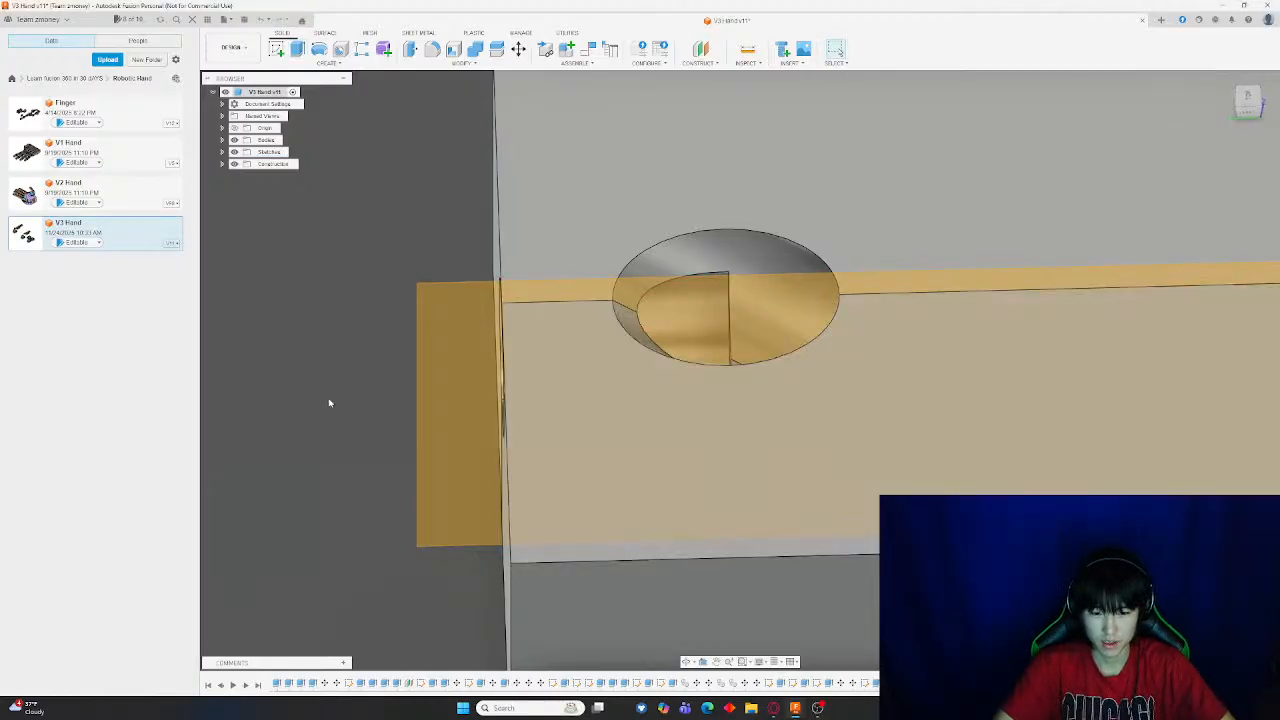
pyautogui.keyDown('shift'); pyautogui.moveTo(330, 403); pyautogui.dragTo(930, 185, button='middle'); pyautogui.keyUp('shift')
pyautogui.keyDown('shift'); pyautogui.moveTo(470, 400); pyautogui.dragTo(420, 402, button='middle'); pyautogui.keyUp('shift')
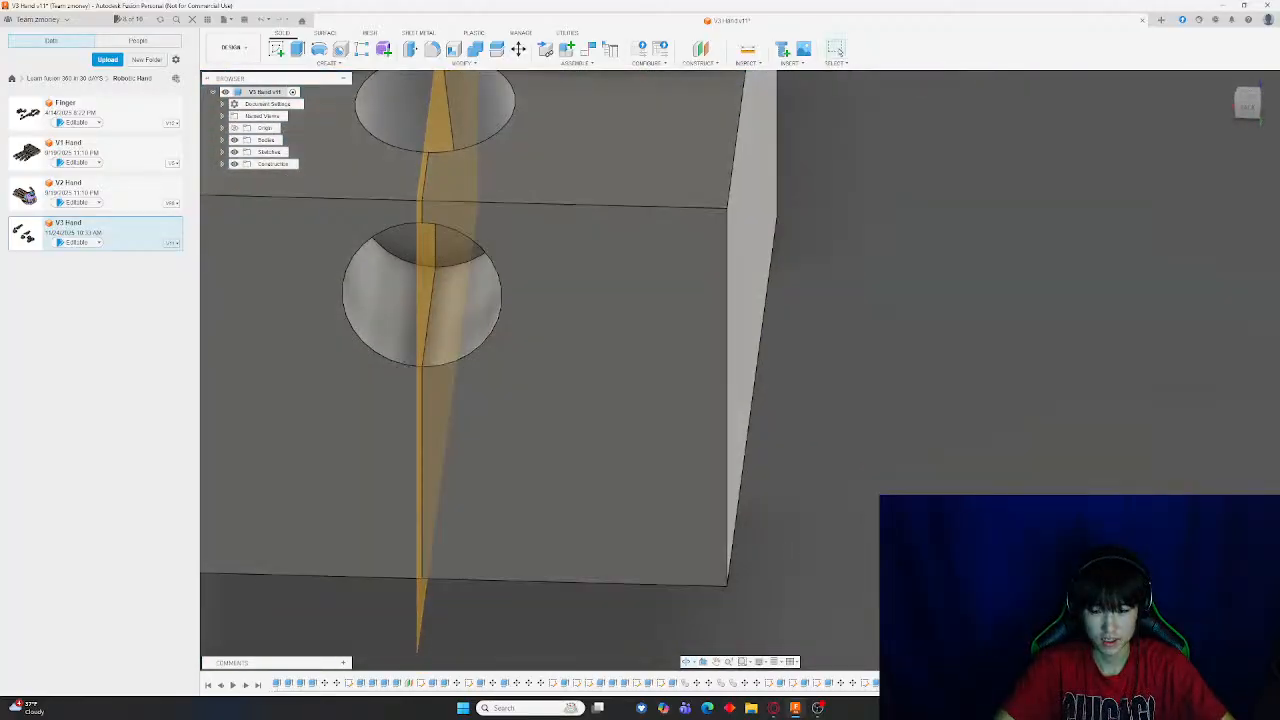
pyautogui.doubleClick(940, 683)
pyautogui.keyDown('shift'); pyautogui.moveTo(360, 335); pyautogui.dragTo(514, 95, button='middle'); pyautogui.keyUp('shift')
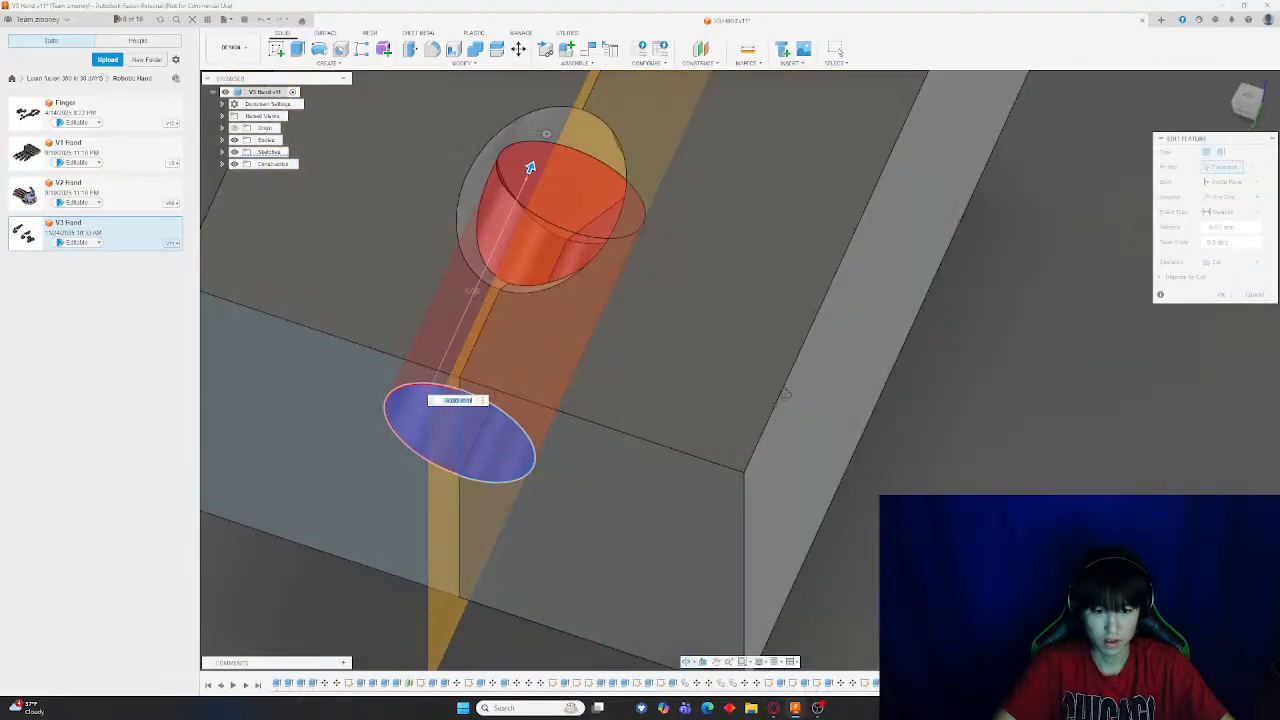
pyautogui.moveTo(530, 167)
pyautogui.mouseDown()
pyautogui.moveTo(543, 134)
pyautogui.moveTo(530, 180)
pyautogui.moveTo(531, 168)
pyautogui.mouseUp()
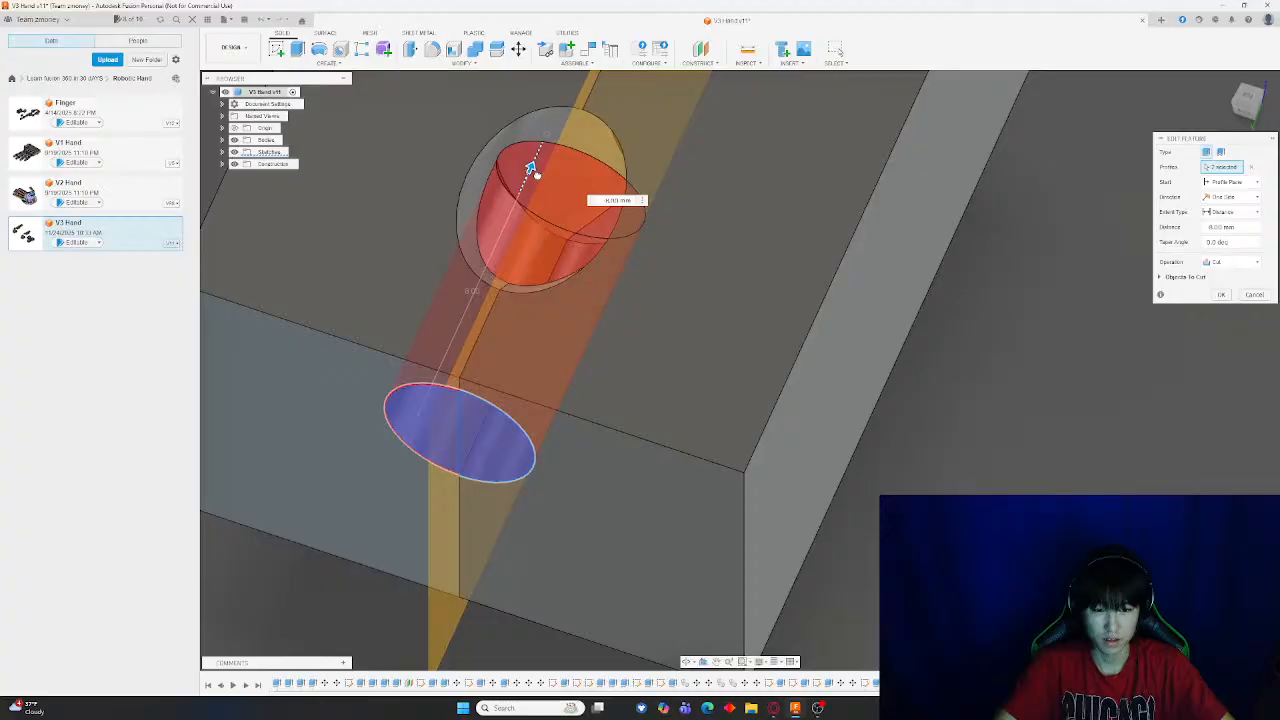
pyautogui.click(1254, 294)
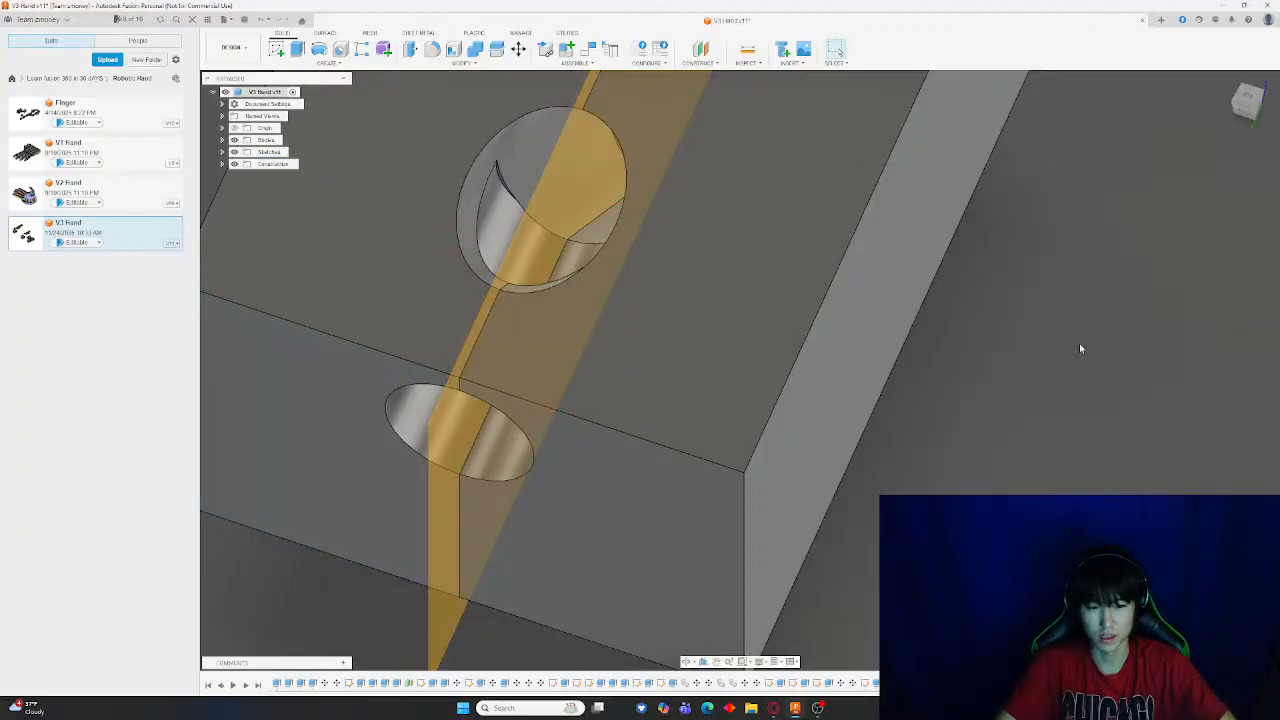
# Edit the pin hole's cut extrusion and set its distance to 10 mm
pyautogui.keyDown('shift'); pyautogui.moveTo(1080, 348); pyautogui.dragTo(1158, 421, button='middle'); pyautogui.keyUp('shift')
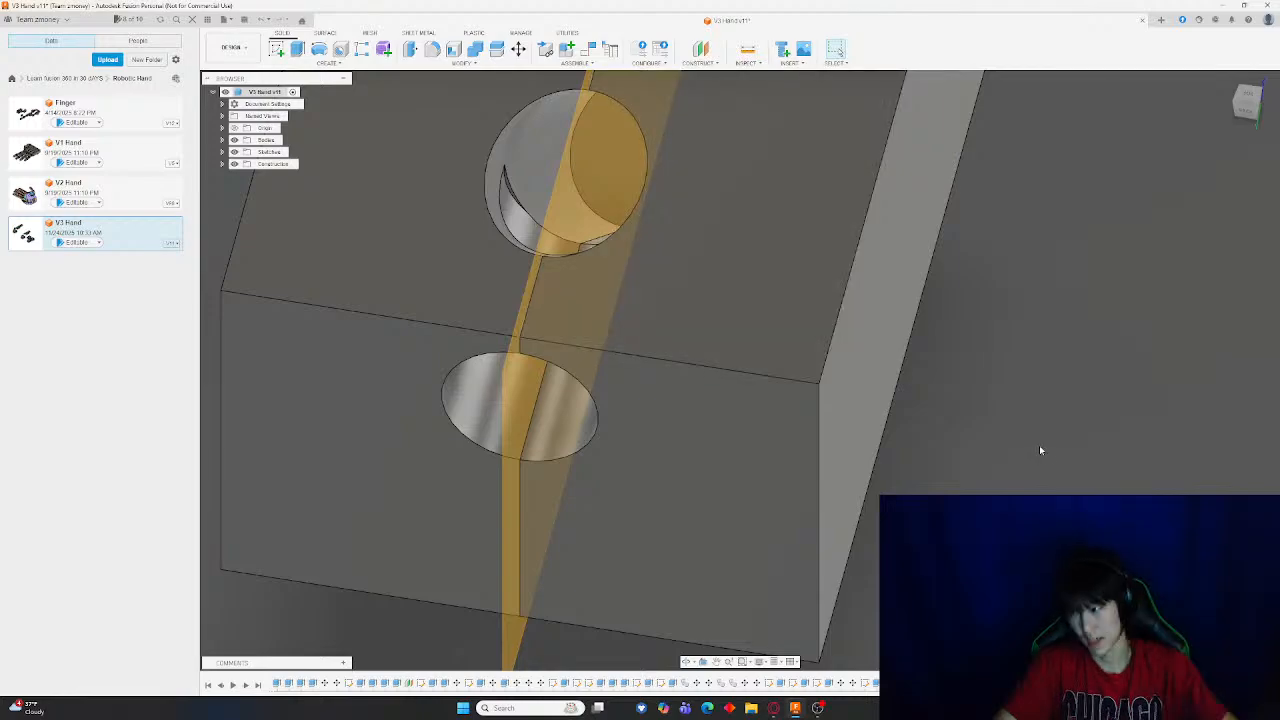
pyautogui.click(1100, 683)
pyautogui.doubleClick(1100, 683)
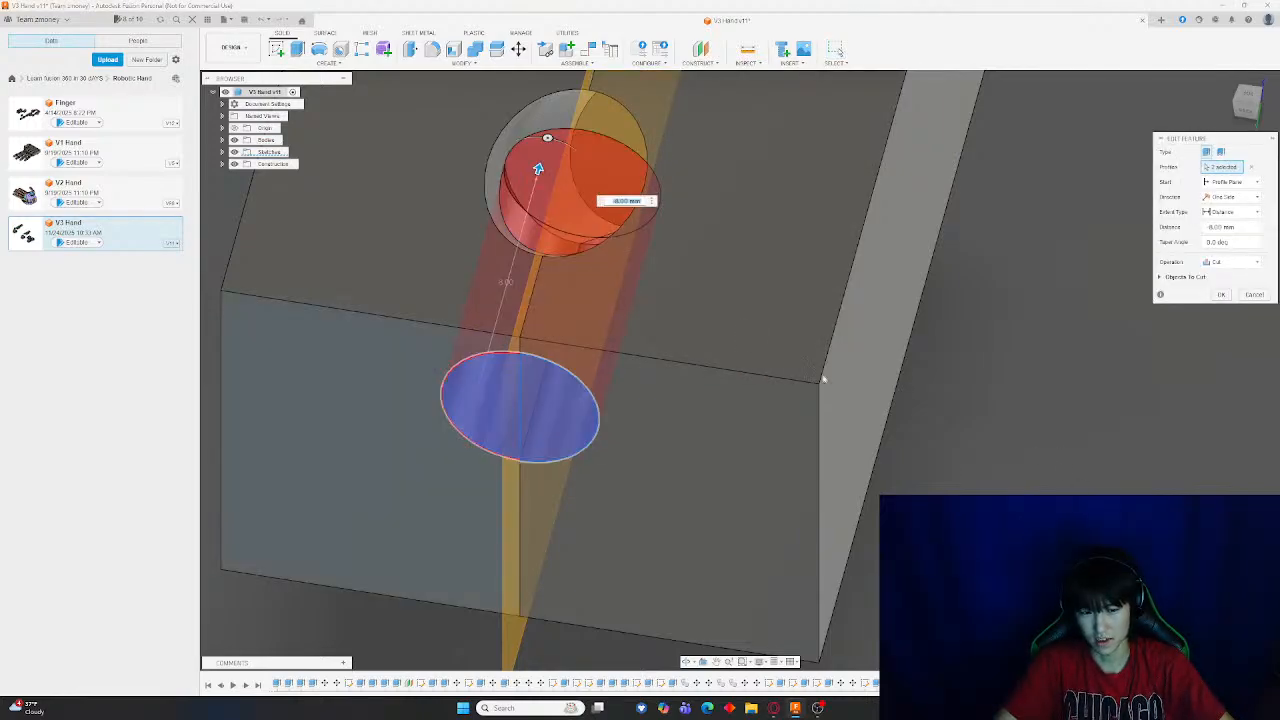
pyautogui.moveTo(541, 175); pyautogui.dragTo(549, 127)
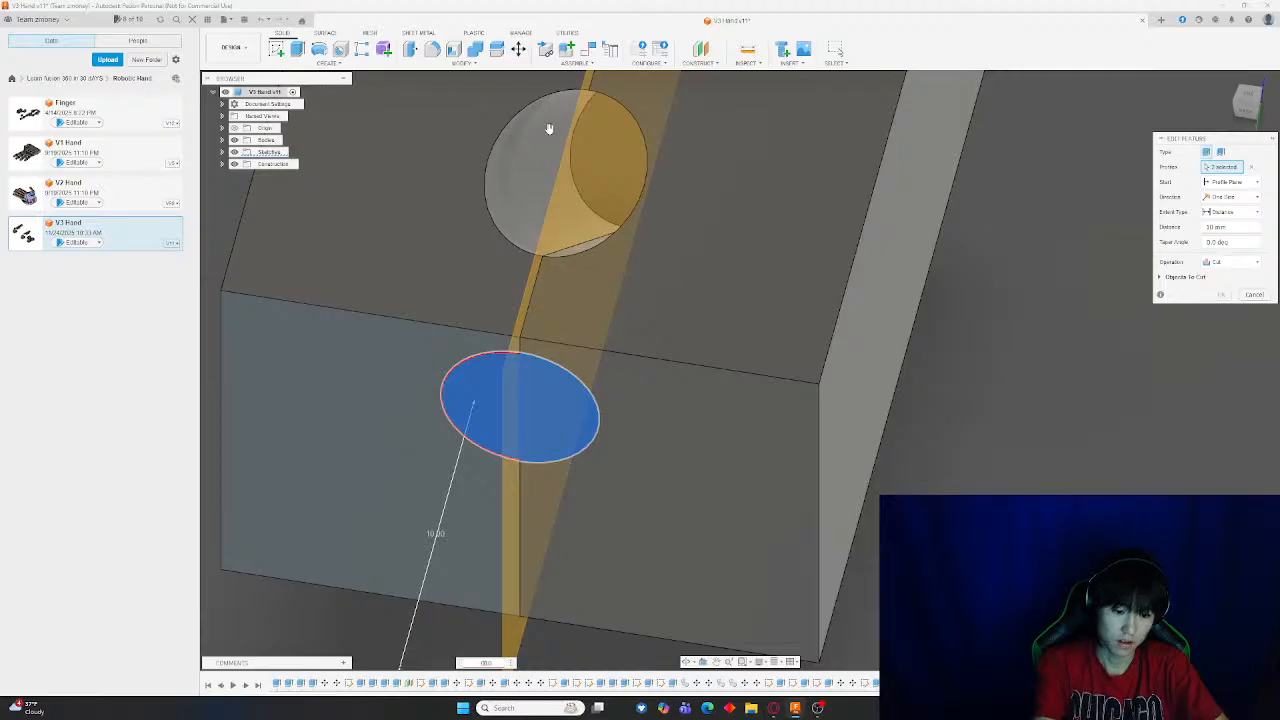
pyautogui.press('Return')
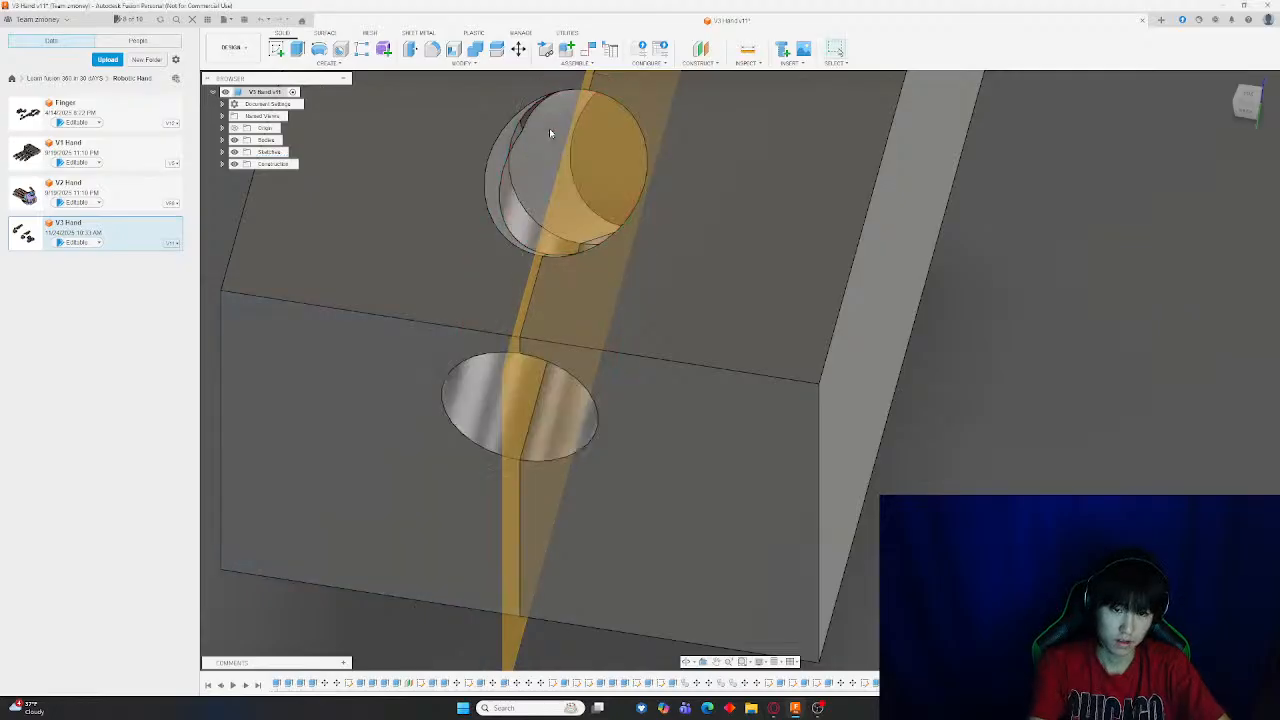
# Reopen the pin hole's cut extrusion to check its depth and confirm it
pyautogui.keyDown('shift'); pyautogui.moveTo(1098, 204); pyautogui.dragTo(1099, 176, button='middle'); pyautogui.keyUp('shift')
pyautogui.moveTo(1058, 193); pyautogui.dragTo(1211, 441, button='middle')
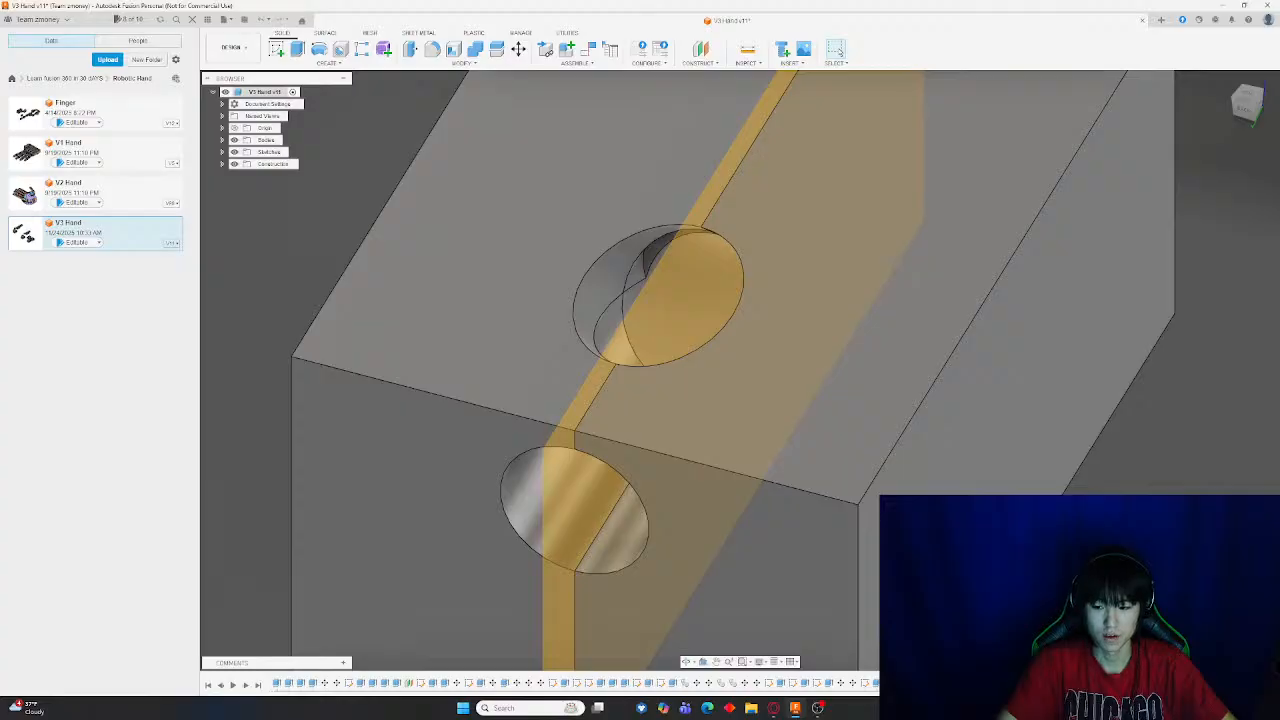
pyautogui.doubleClick(538, 502)
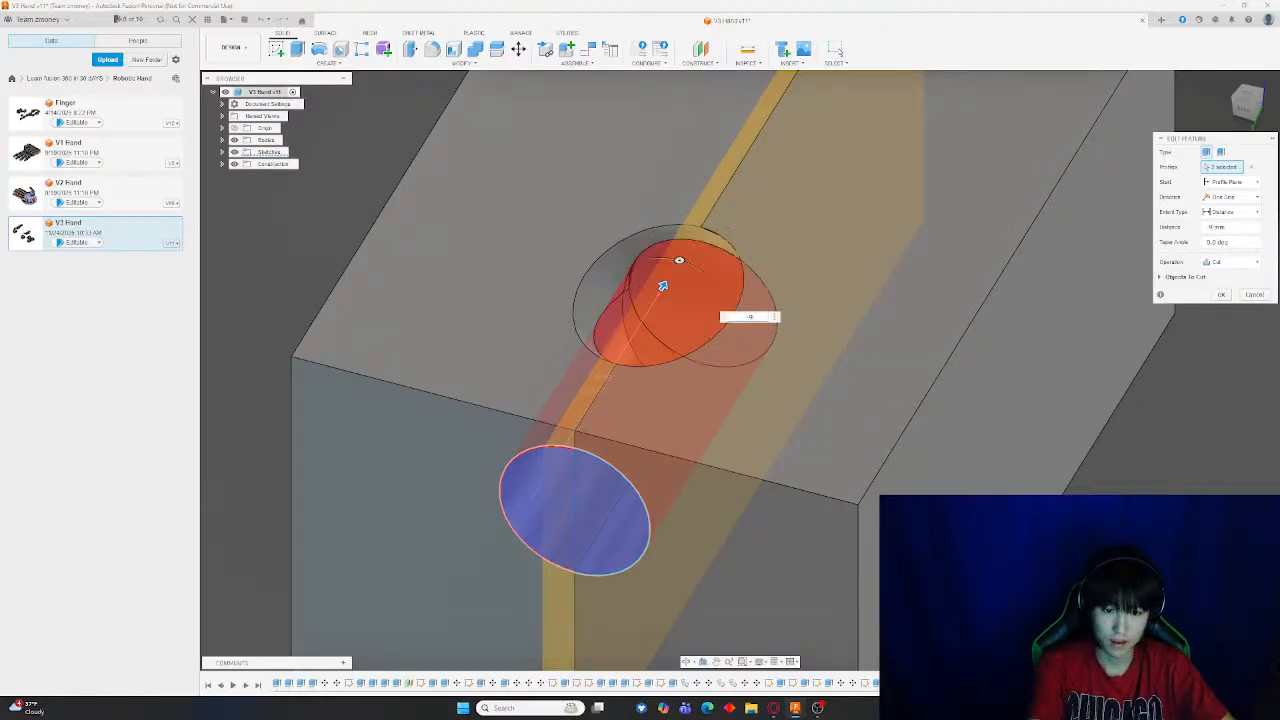
pyautogui.press('Return')
pyautogui.scroll(10, 726, 343)
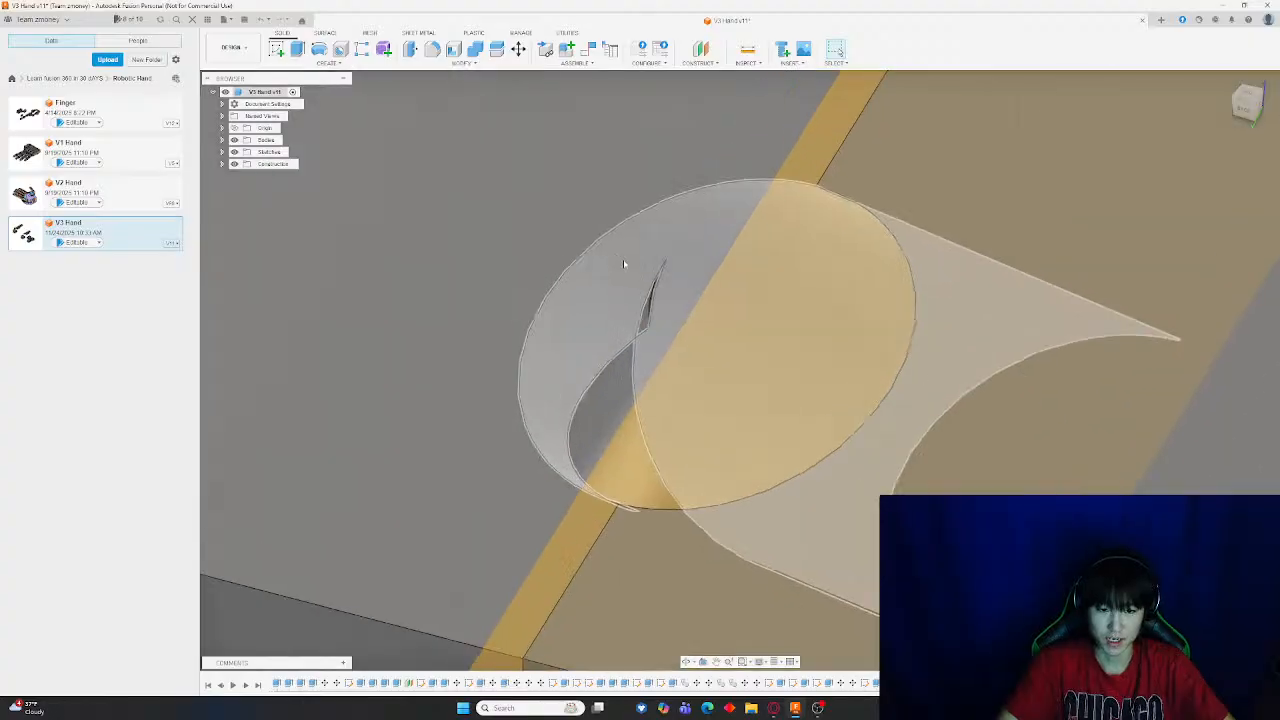
pyautogui.scroll(-8, 951, 398)
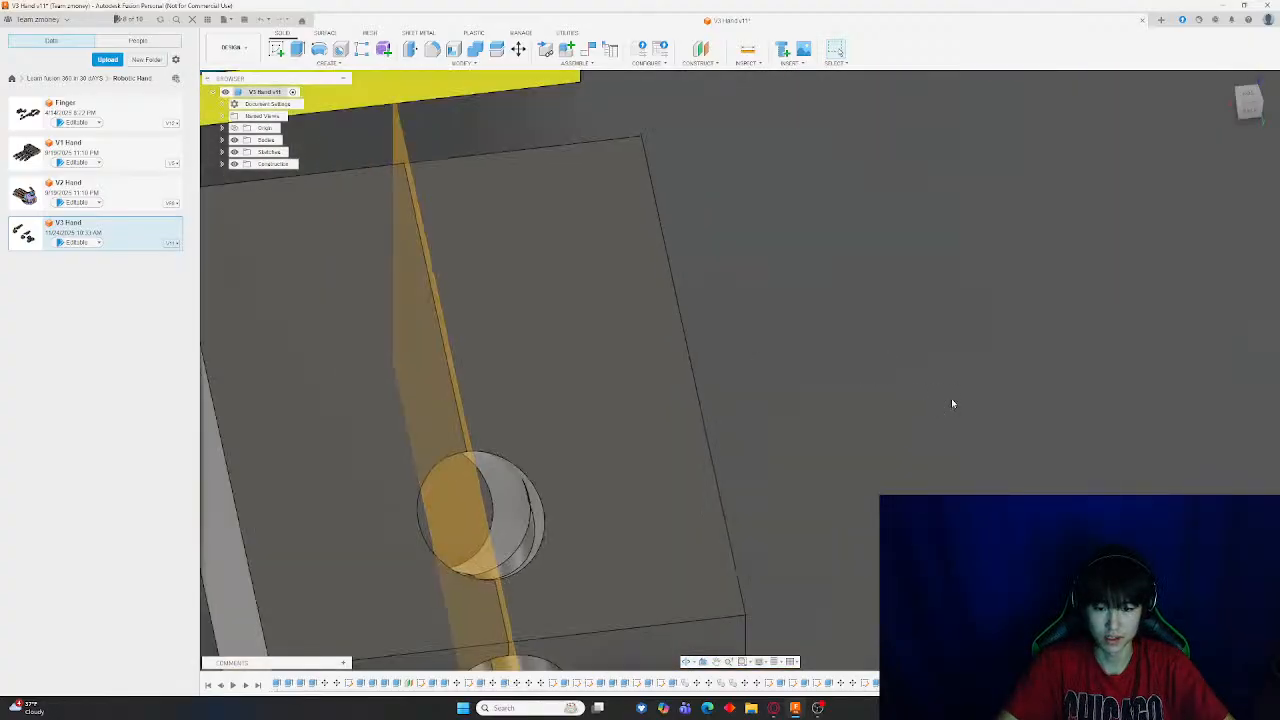
pyautogui.scroll(6, 1034, 466)
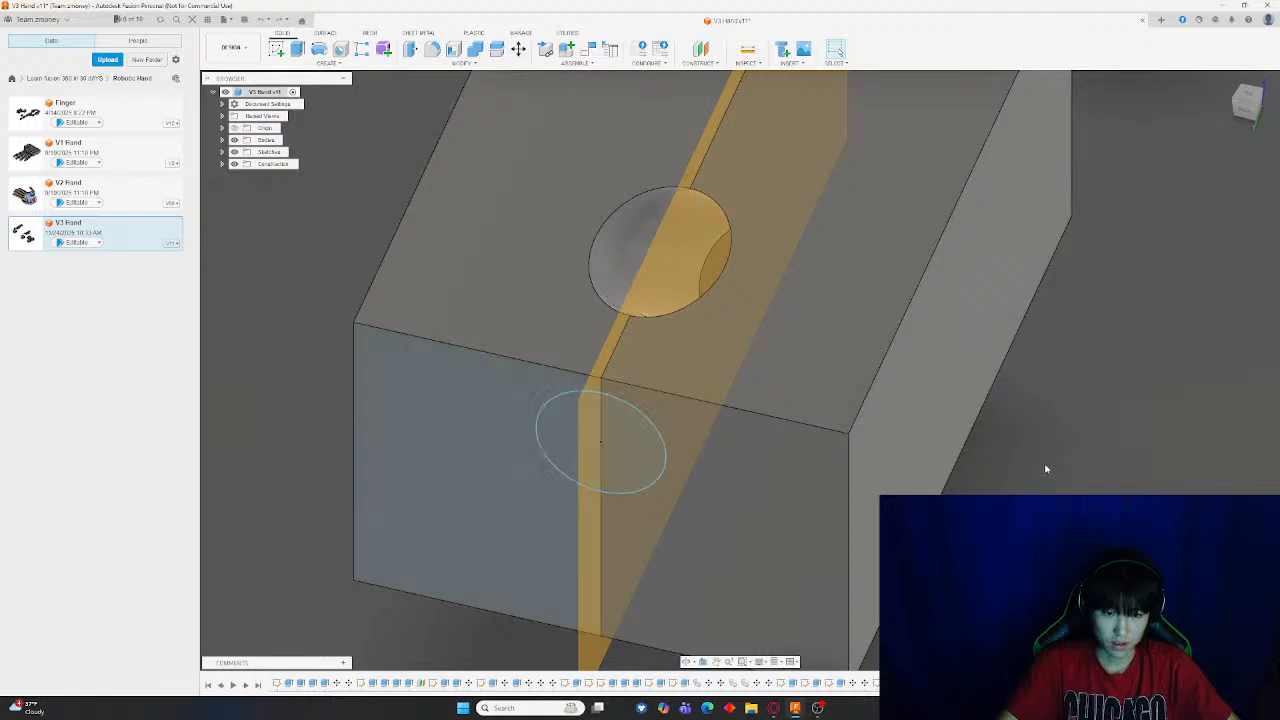
# Move one half of the split block 20 mm away along Y with the Move tool
pyautogui.click(518, 49)
pyautogui.click(868, 451)
pyautogui.scroll(-5, 874, 435)
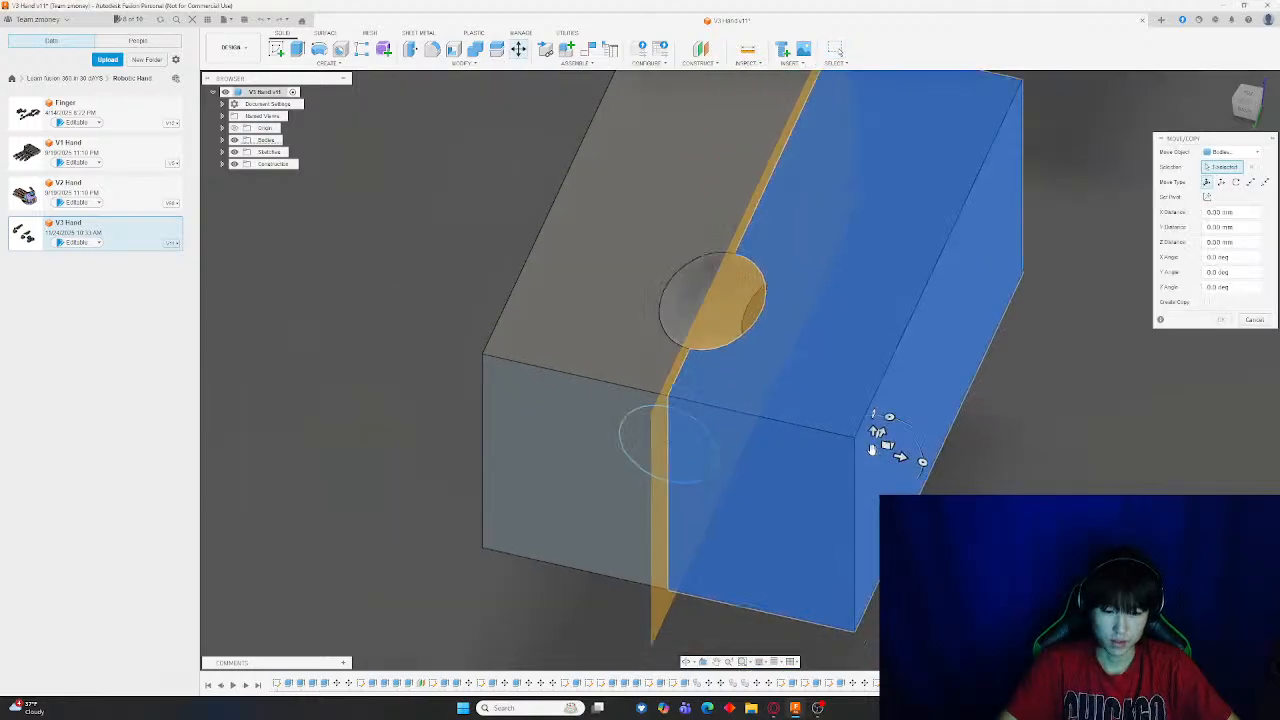
pyautogui.moveTo(888, 448); pyautogui.dragTo(1088, 160)
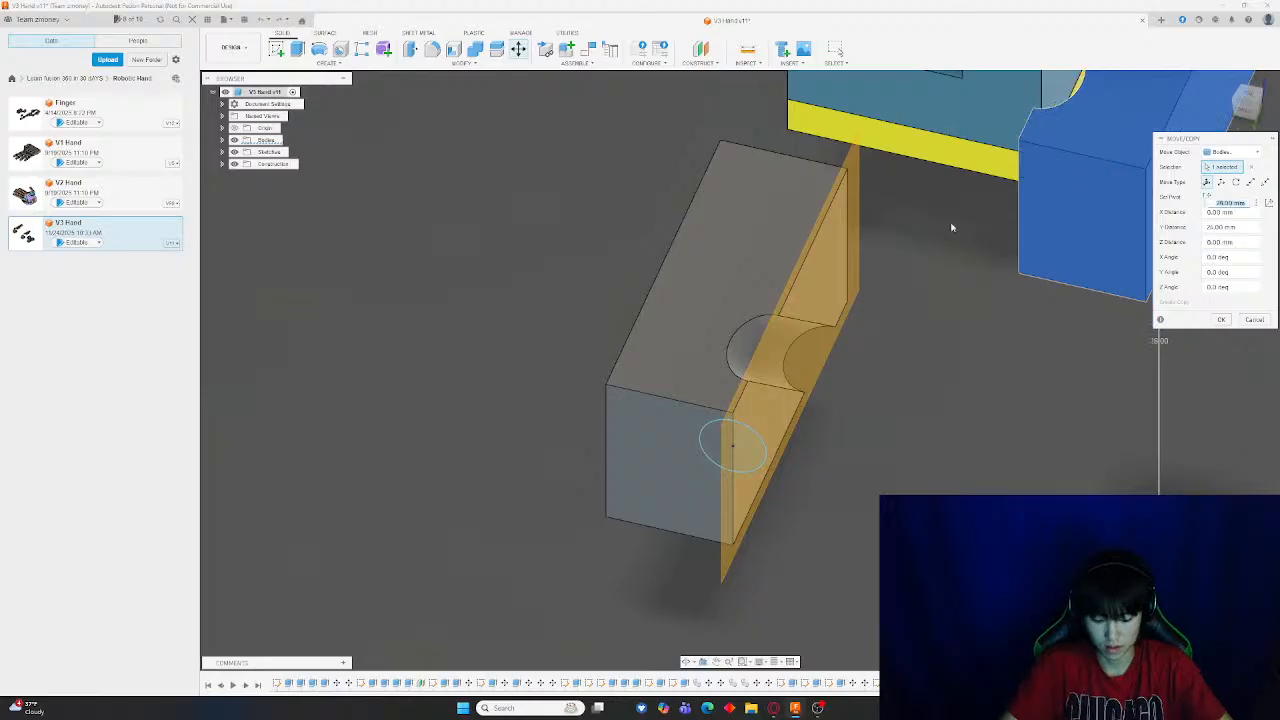
pyautogui.press('Return')
# Extrude the half-circle profile on the remaining half as a cut along the block
pyautogui.click(303, 52)
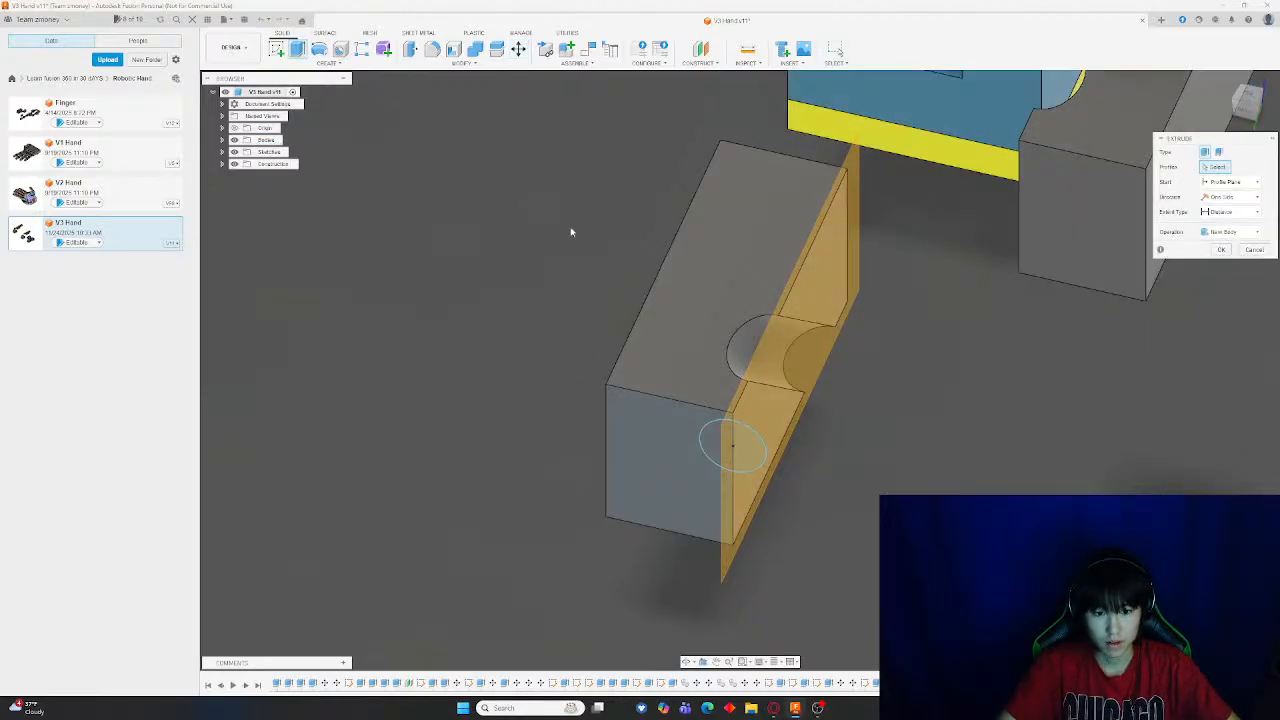
pyautogui.click(711, 446)
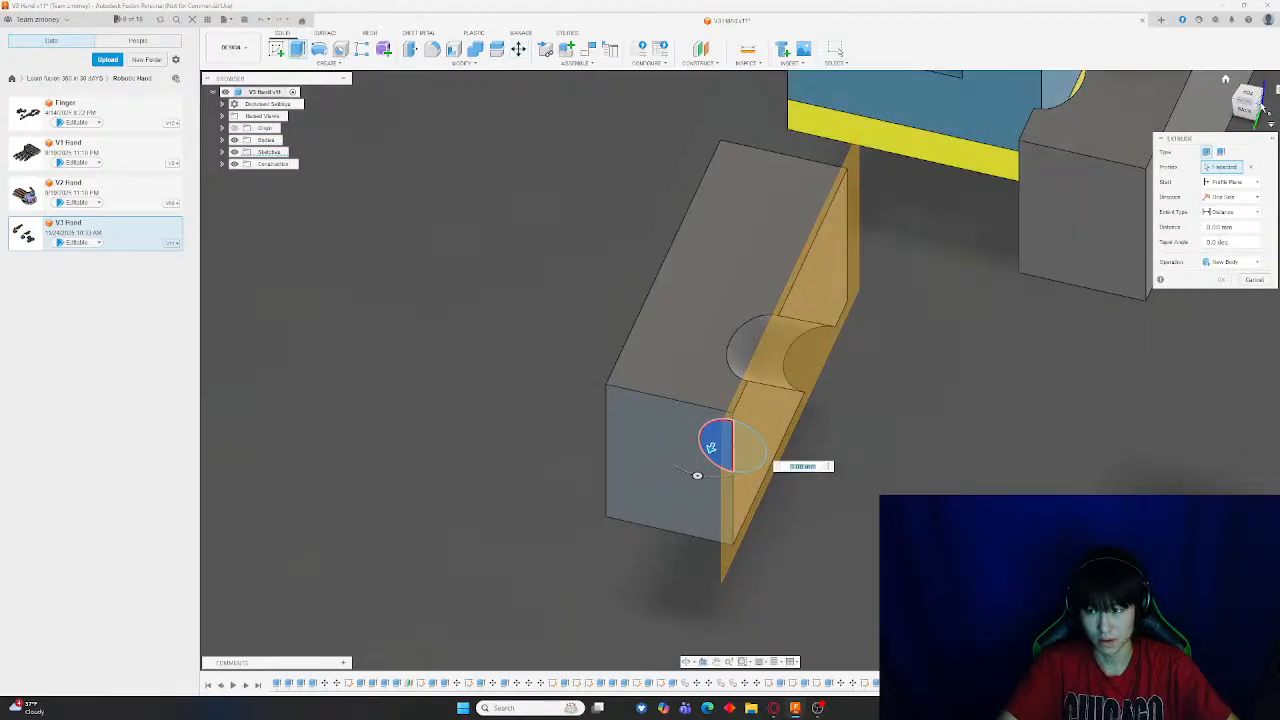
pyautogui.click(1260, 105)
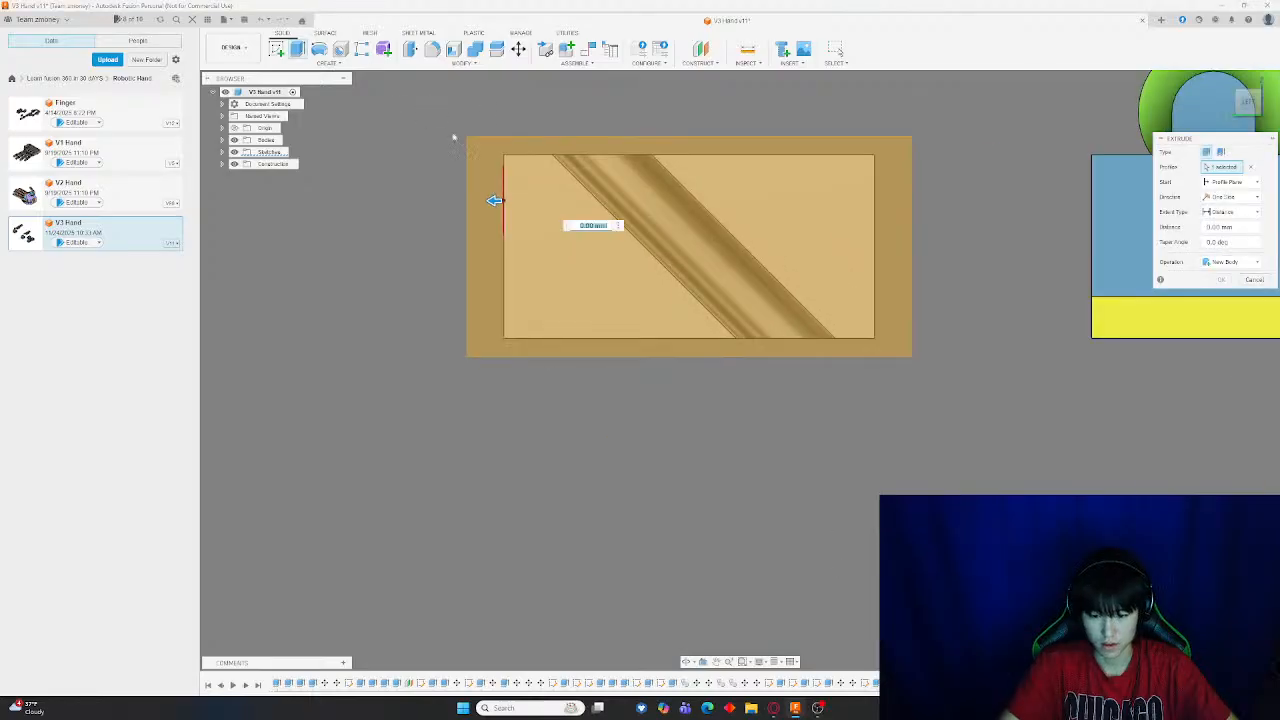
pyautogui.moveTo(557, 276); pyautogui.dragTo(969, 309)
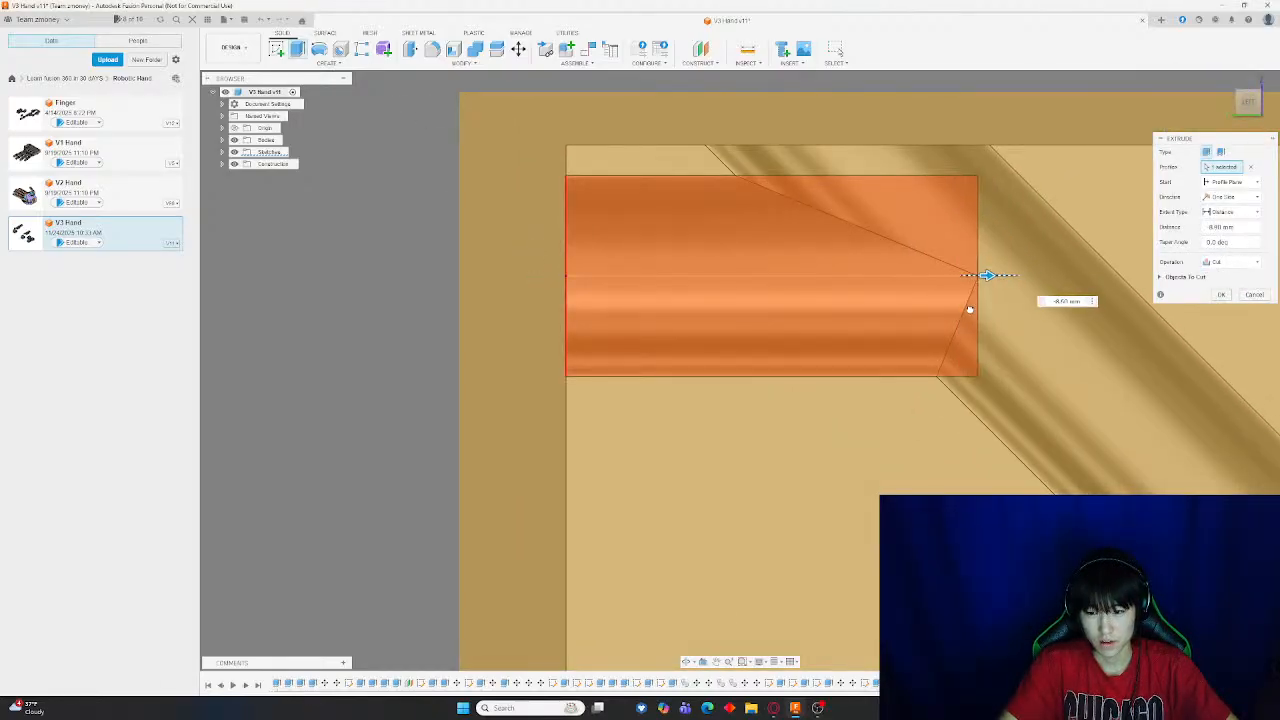
pyautogui.moveTo(480, 360); pyautogui.dragTo(406, 348, button='middle')
pyautogui.scroll(8, 989, 214)
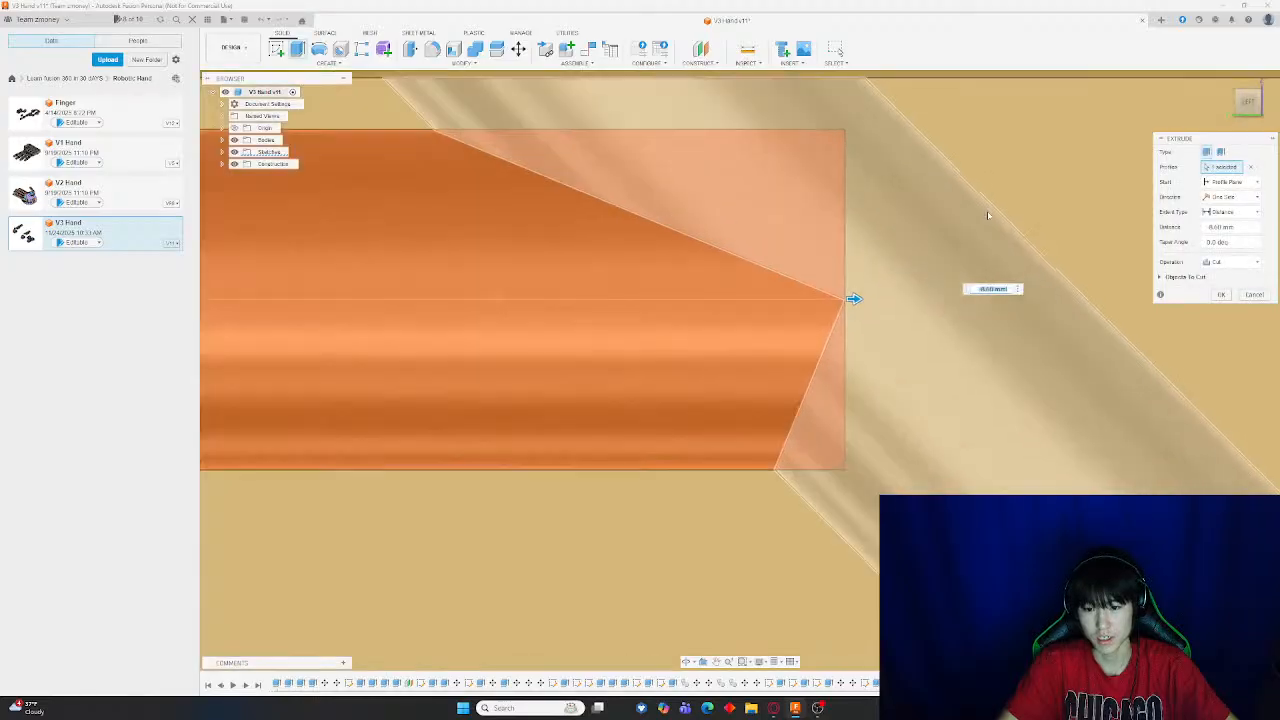
pyautogui.scroll(-10, 785, 310)
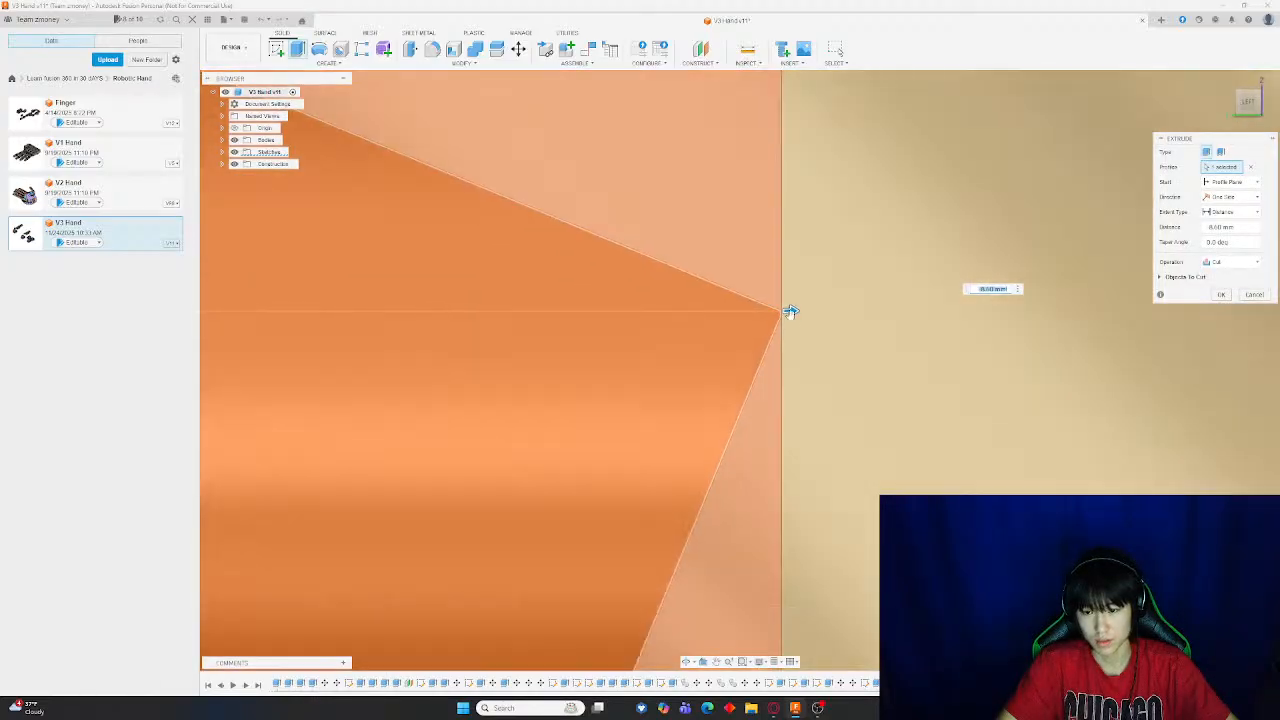
pyautogui.scroll(-1, 833, 322)
pyautogui.press('Return')
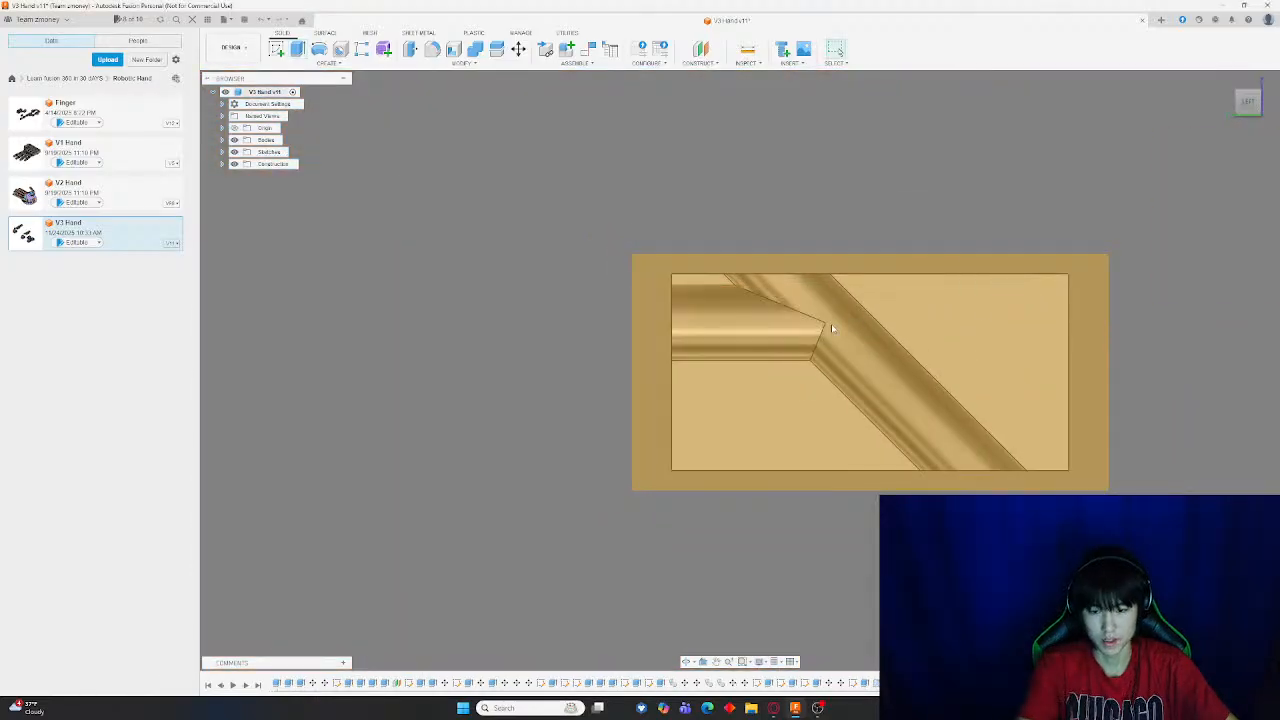
# Orbit and zoom around the cut block to inspect the new channel and the hole
pyautogui.keyDown('shift'); pyautogui.moveTo(246, 374); pyautogui.dragTo(711, 551, button='middle'); pyautogui.keyUp('shift')
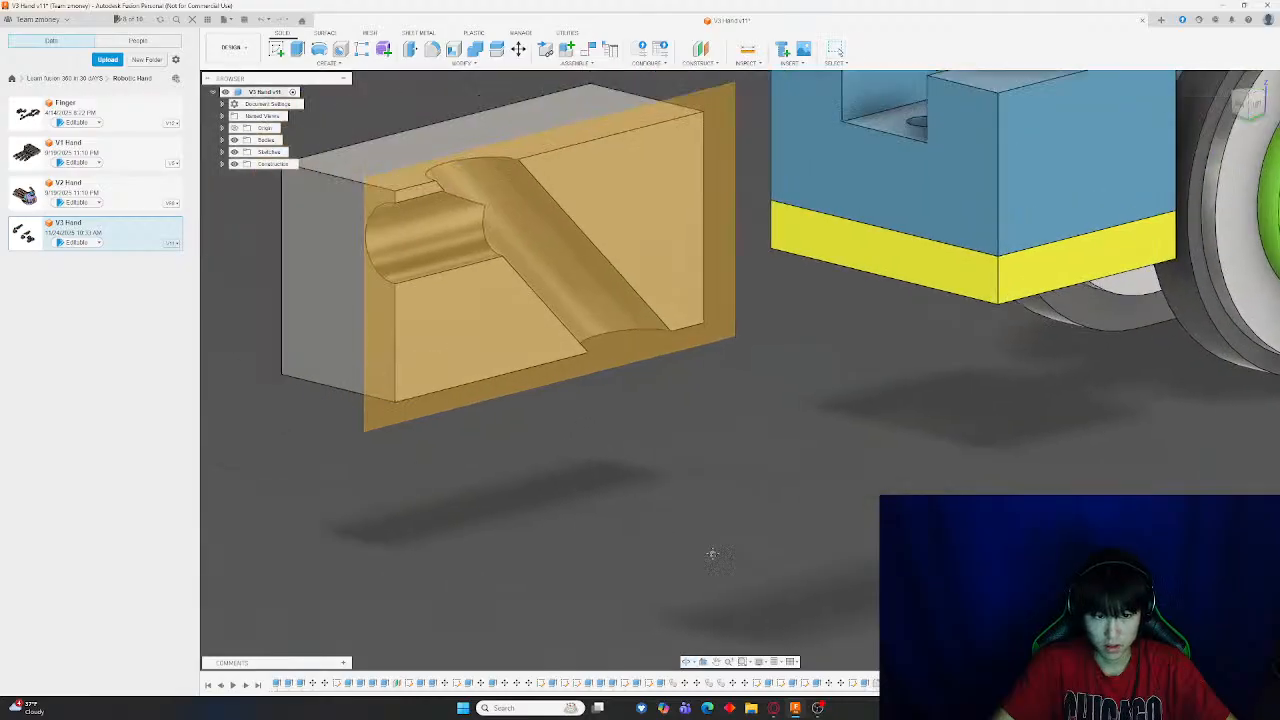
pyautogui.scroll(7, 680, 214)
pyautogui.scroll(-10, 695, 407)
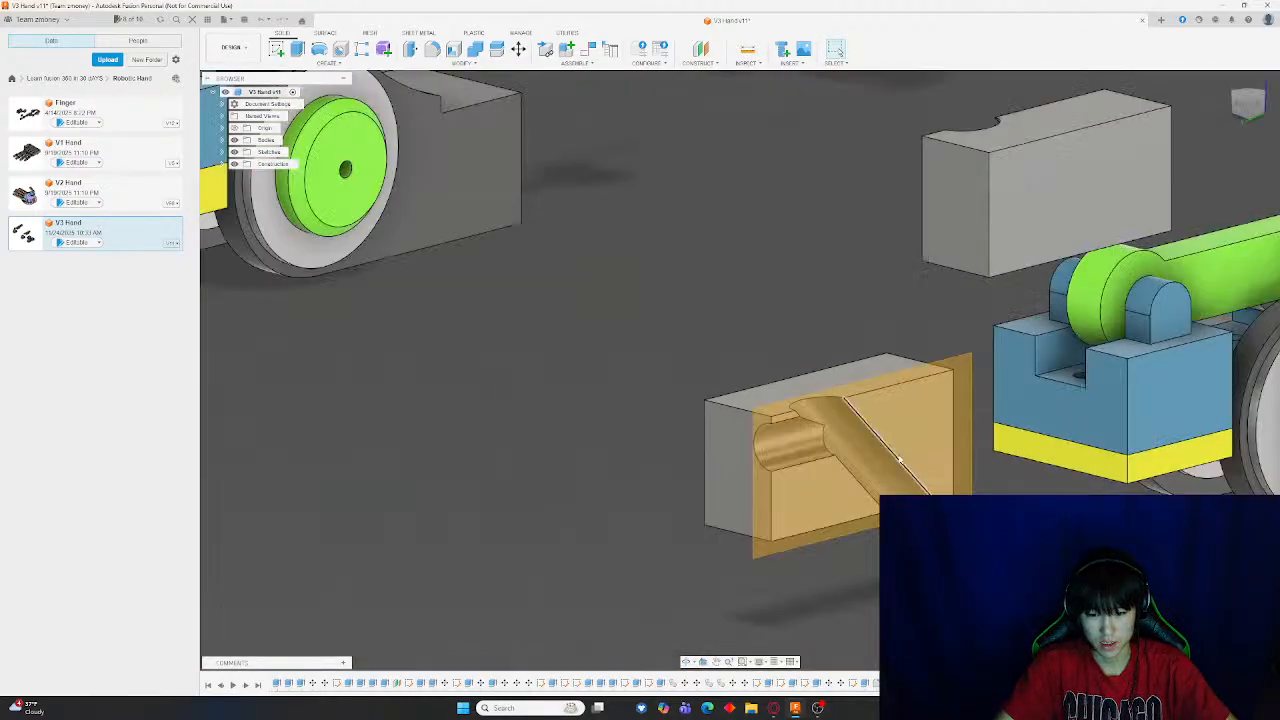
pyautogui.keyDown('shift'); pyautogui.moveTo(695, 407); pyautogui.dragTo(810, 440, button='middle'); pyautogui.keyUp('shift')
pyautogui.scroll(5, 650, 363)
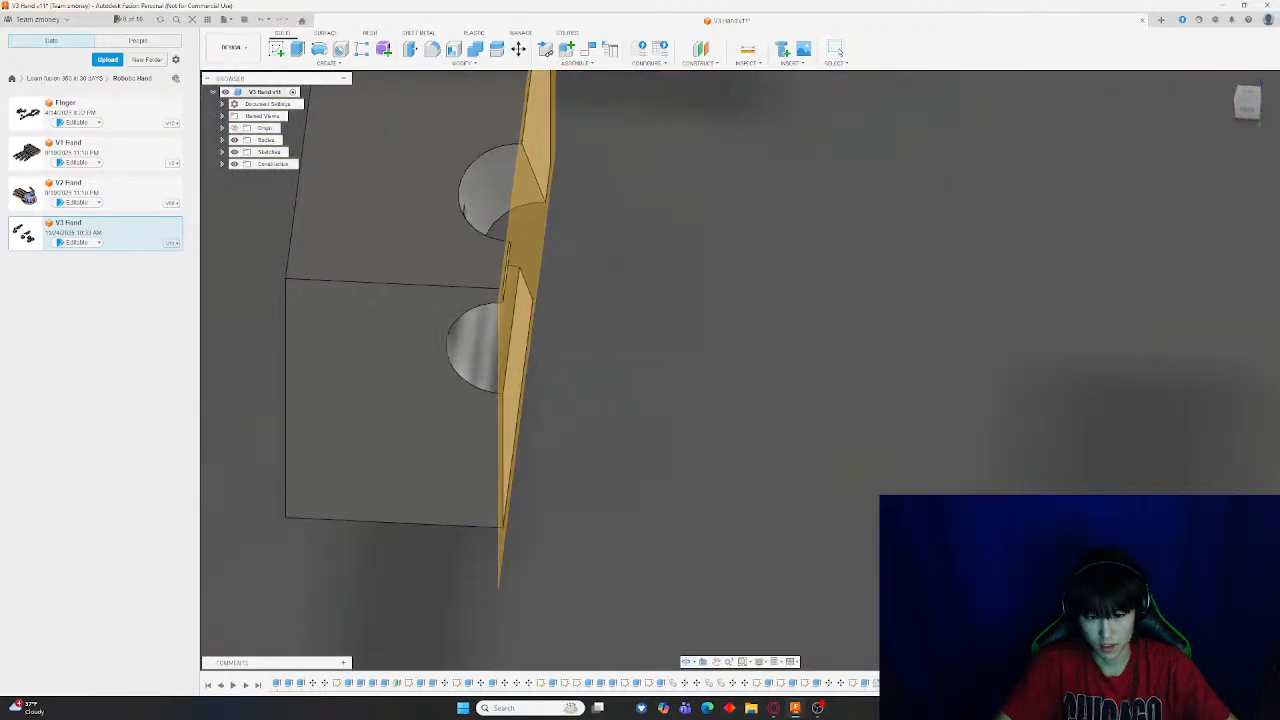
pyautogui.keyDown('shift'); pyautogui.moveTo(650, 363); pyautogui.dragTo(602, 263, button='middle'); pyautogui.keyUp('shift')
pyautogui.scroll(5, 794, 150)
pyautogui.moveTo(833, 162); pyautogui.dragTo(1108, 399, button='middle')
pyautogui.scroll(-5, 1057, 437)
pyautogui.keyDown('shift'); pyautogui.moveTo(1057, 437); pyautogui.dragTo(917, 411, button='middle'); pyautogui.keyUp('shift')
pyautogui.scroll(-4, 917, 411)
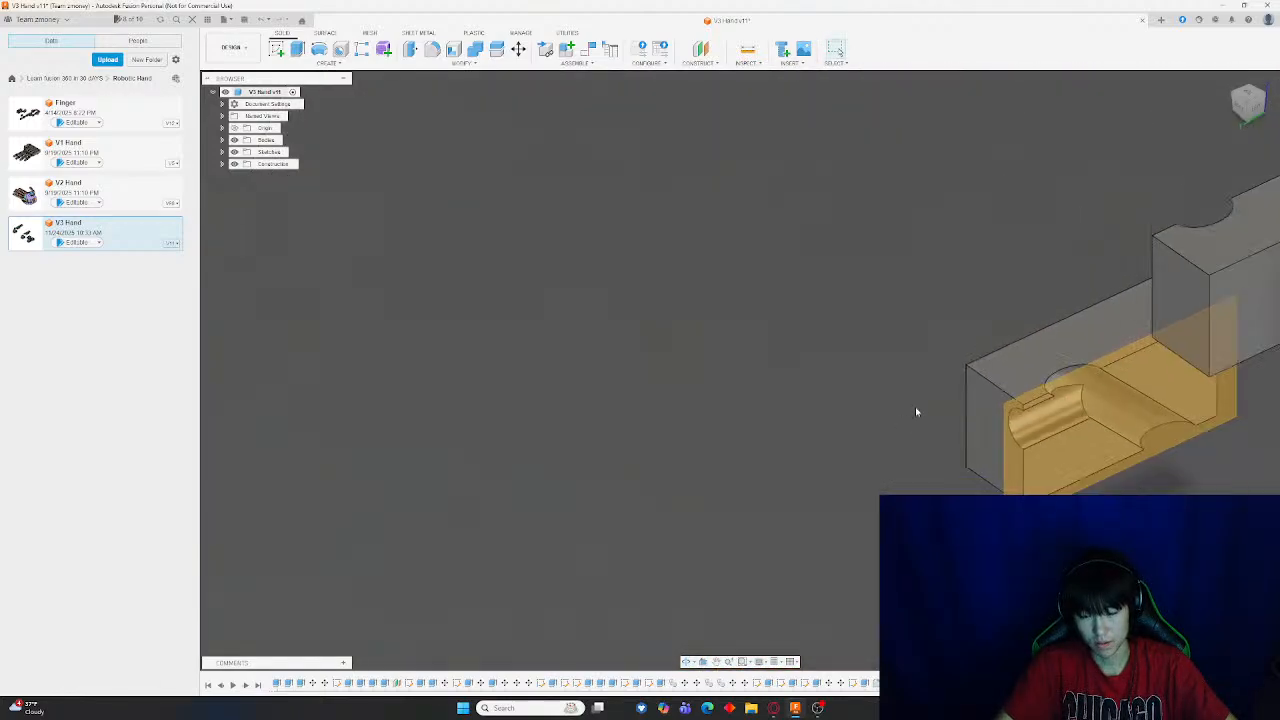
pyautogui.moveTo(746, 357); pyautogui.dragTo(535, 258, button='middle')
# Undo the channel cut and the half-block move
pyautogui.hotkey('ctrl', 'z')
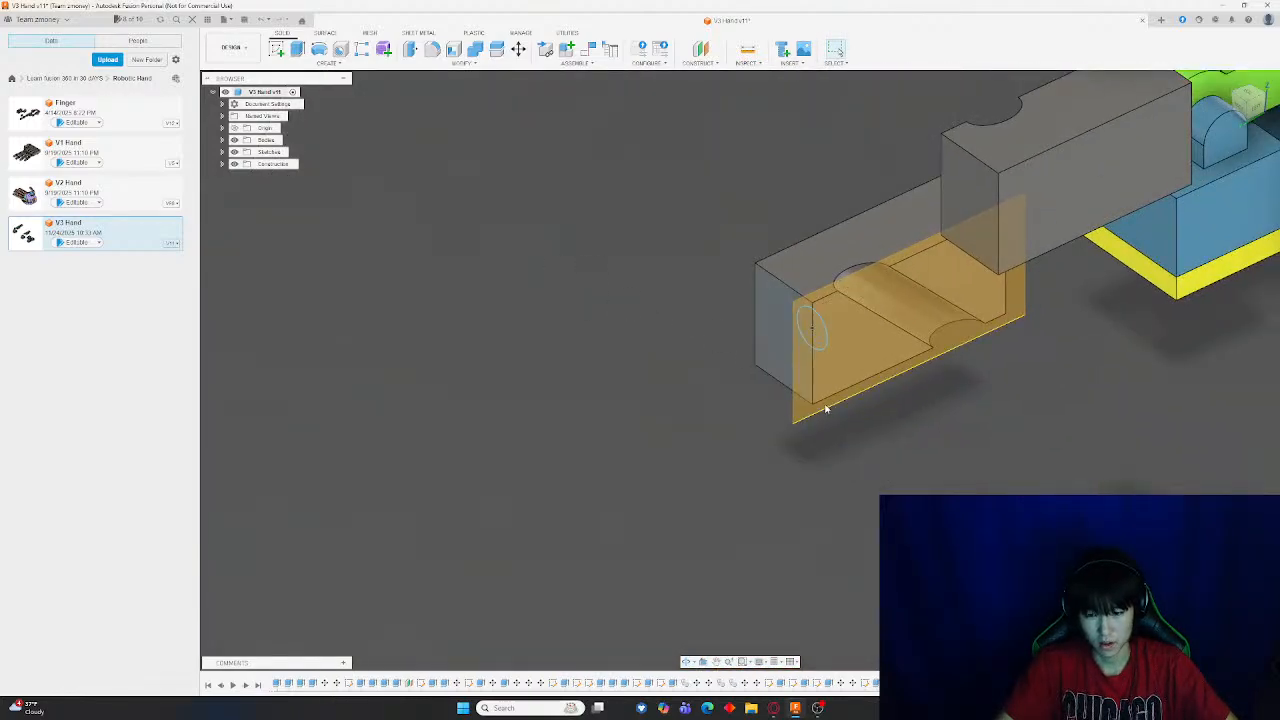
pyautogui.hotkey('ctrl', 'z')
# Extrude the half-circle profile on the block's end face
pyautogui.press('e')
pyautogui.scroll(4, 914, 314)
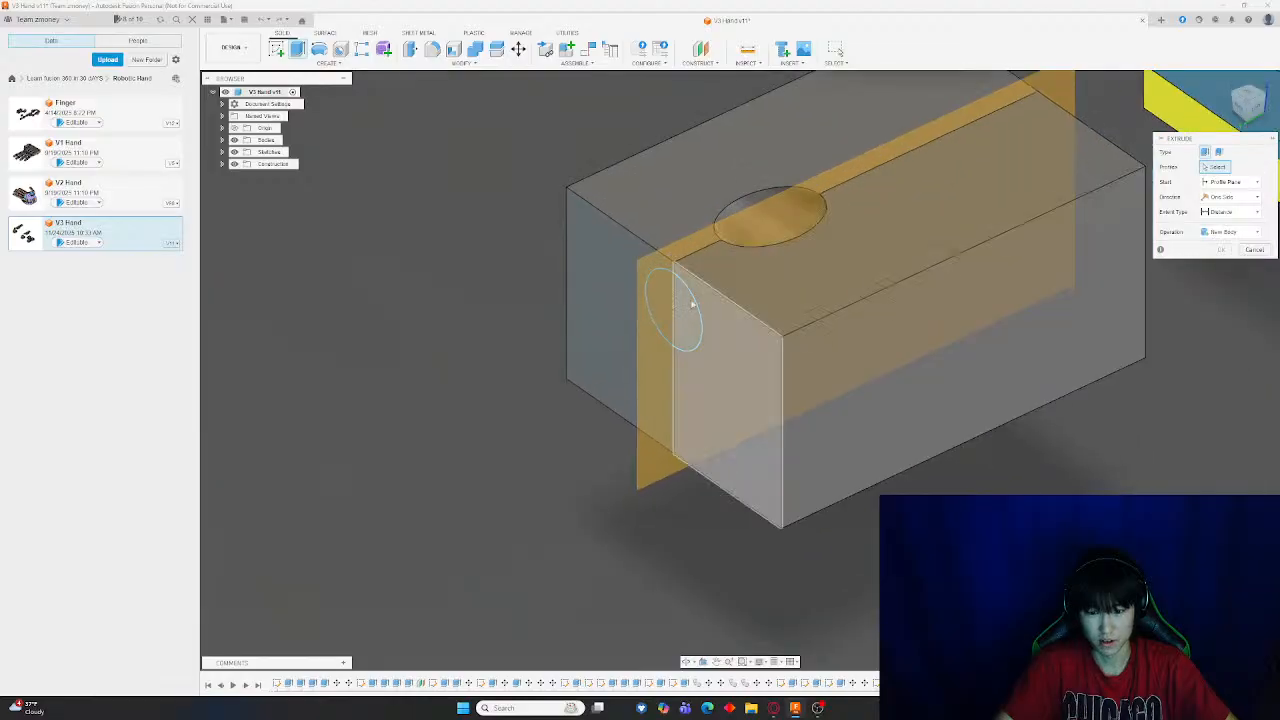
pyautogui.click(672, 298)
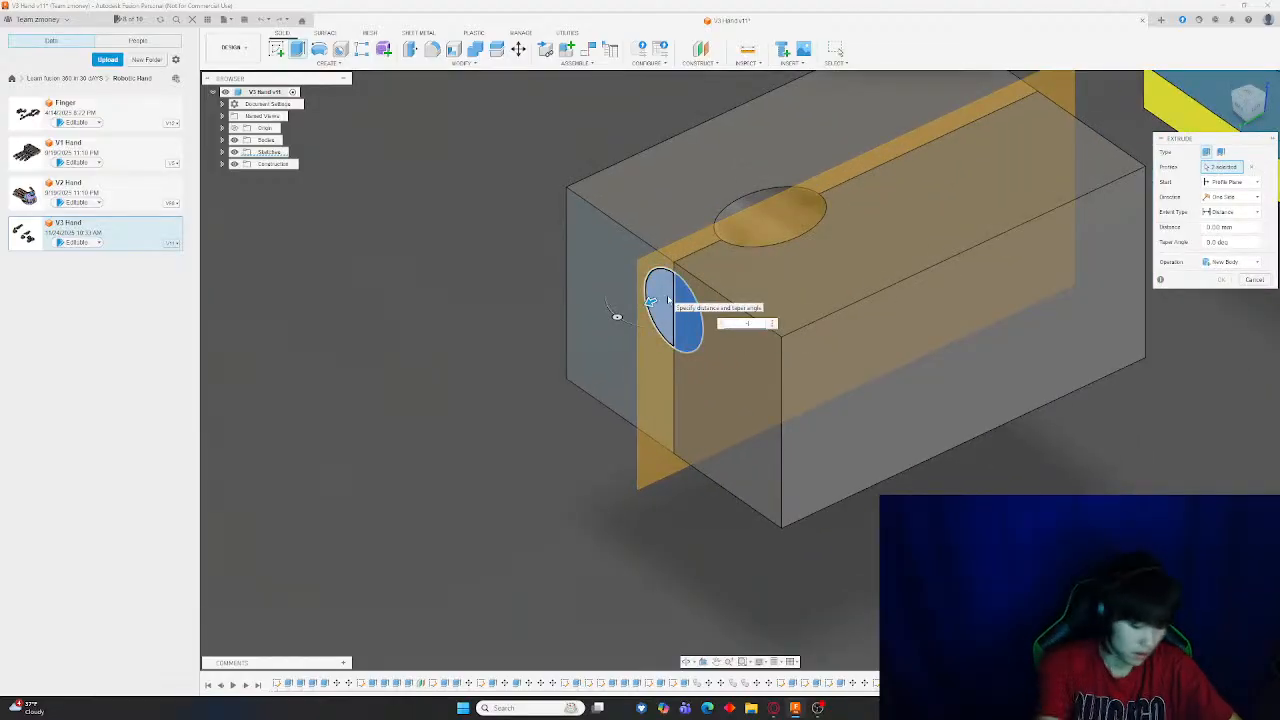
pyautogui.press('Return')
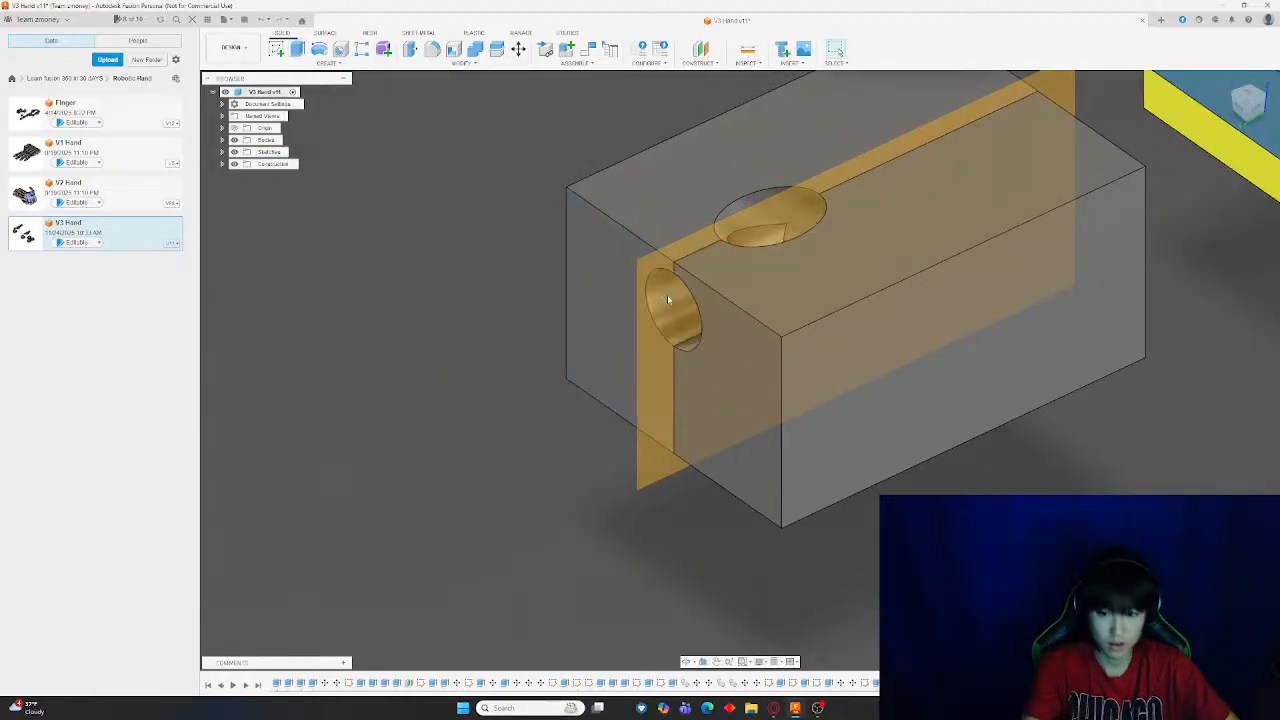
pyautogui.keyDown('shift'); pyautogui.moveTo(967, 459); pyautogui.dragTo(383, 217, button='middle'); pyautogui.keyUp('shift')
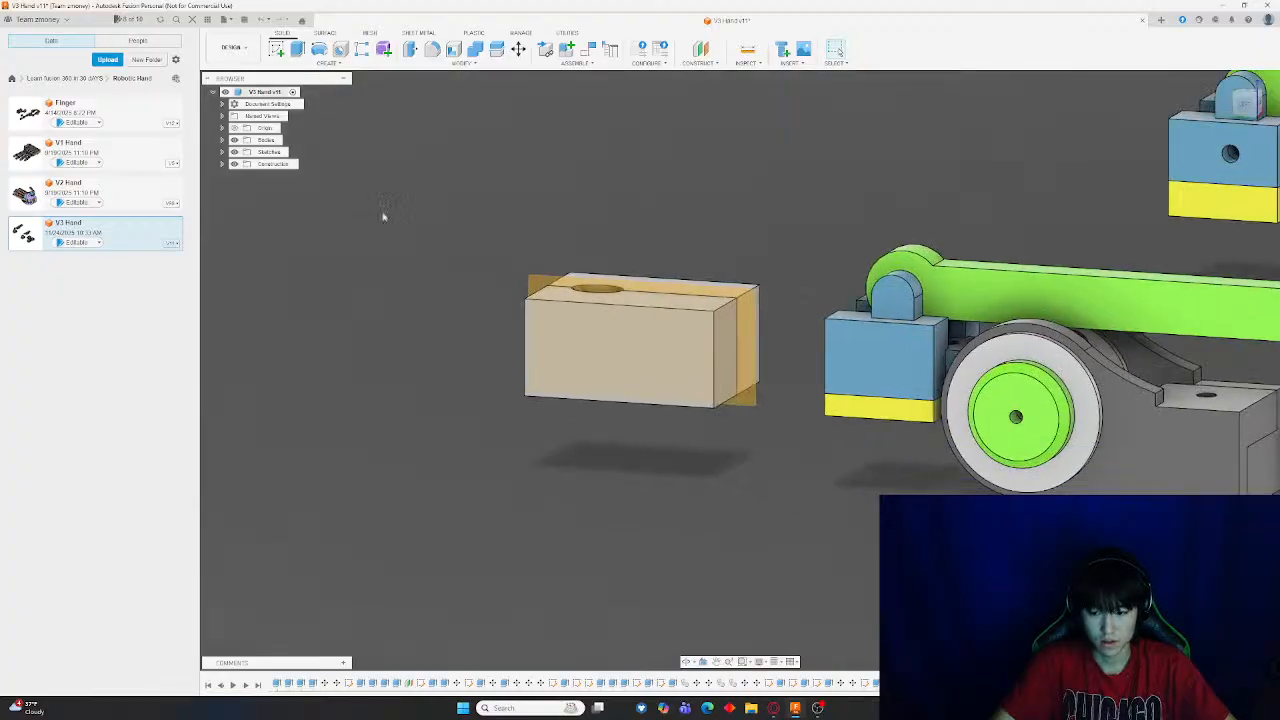
pyautogui.keyDown('shift'); pyautogui.moveTo(745, 267); pyautogui.dragTo(612, 318, button='middle'); pyautogui.keyUp('shift')
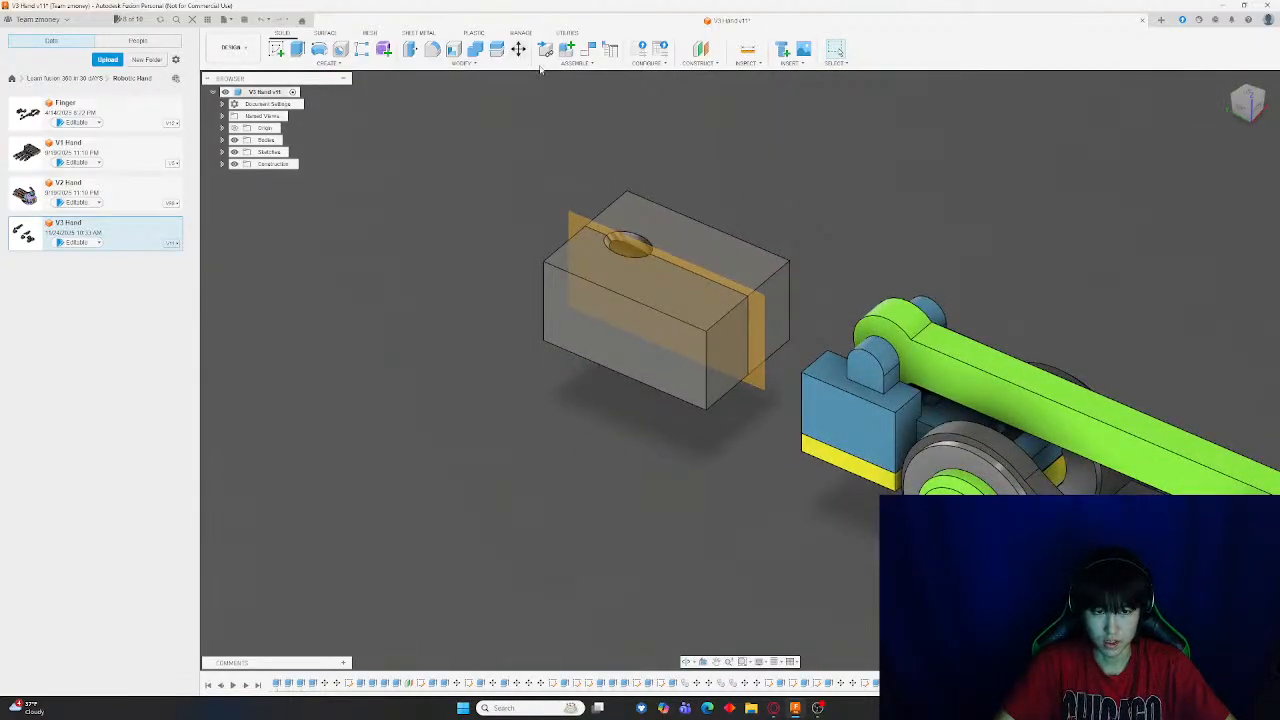
pyautogui.click(519, 49)
pyautogui.click(682, 236)
pyautogui.click(662, 308)
pyautogui.click(698, 240)
pyautogui.moveTo(712, 249); pyautogui.dragTo(712, 76)
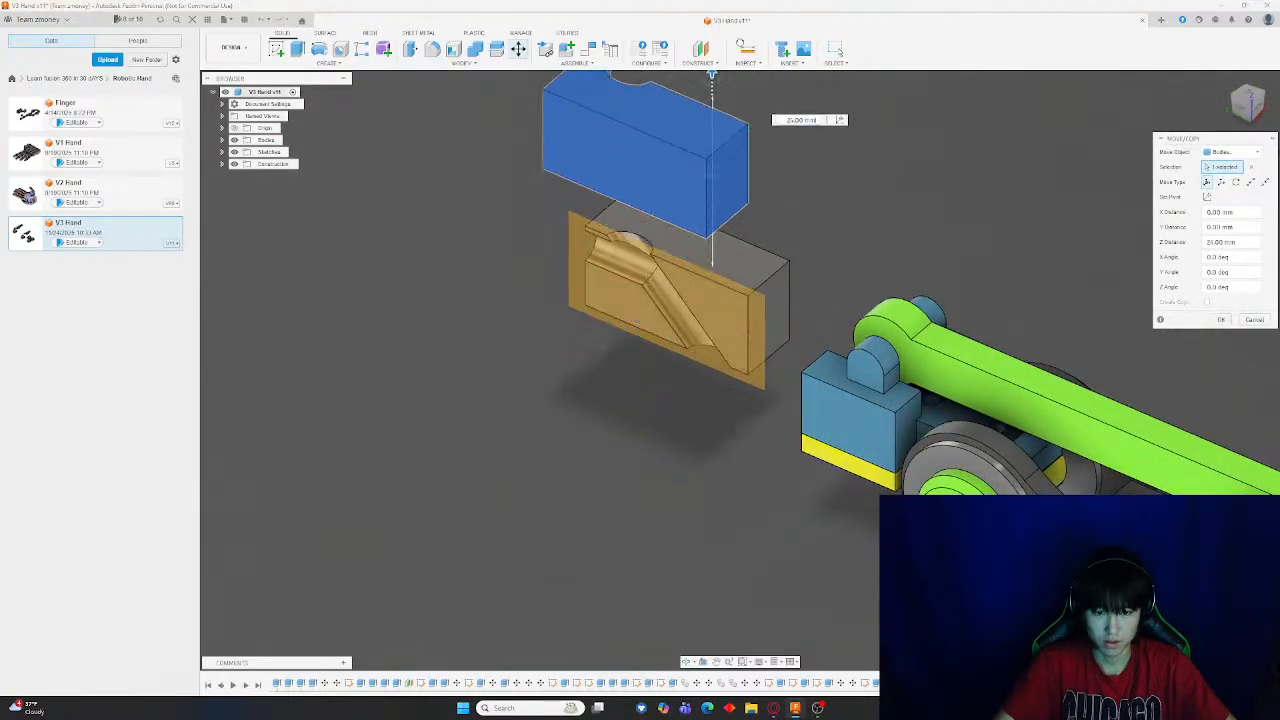
pyautogui.press('Escape')
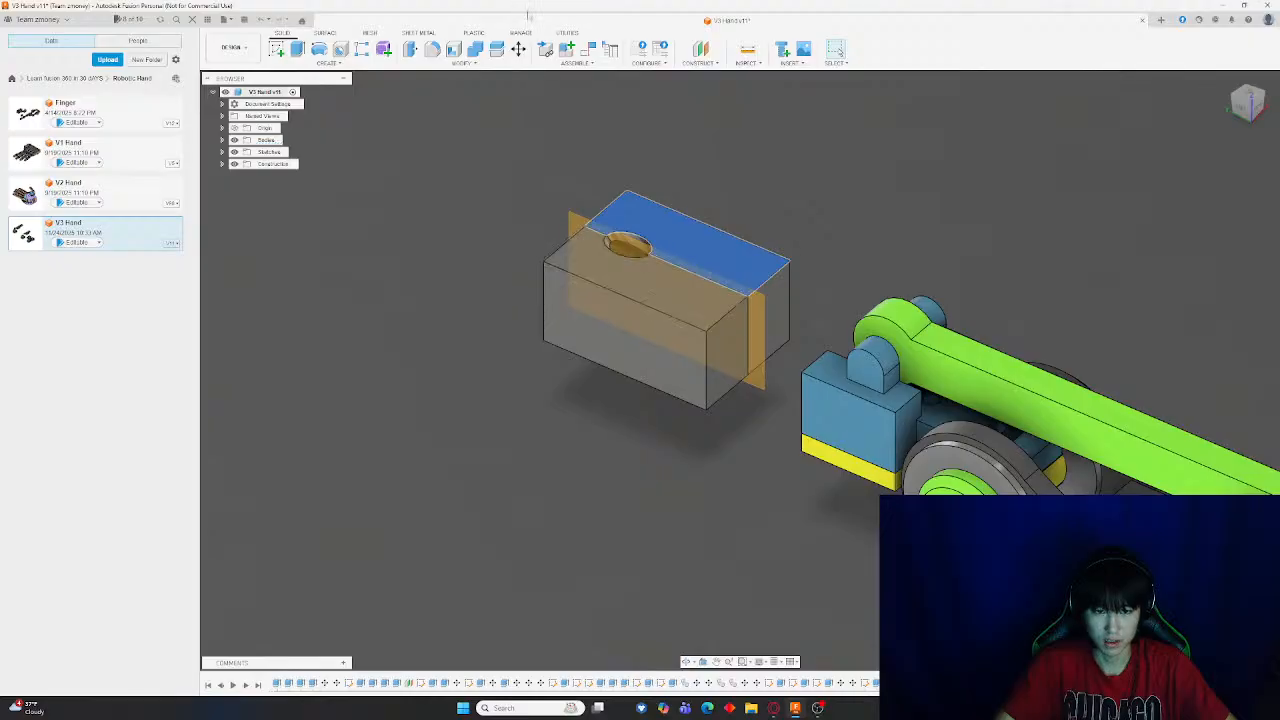
# Move the upper half of the split block away from the other half with the Move tool
pyautogui.click(519, 49)
pyautogui.click(678, 240)
pyautogui.click(676, 303)
pyautogui.moveTo(695, 229); pyautogui.dragTo(690, 61)
pyautogui.press('Return')
# Hide the orange splitting plane
pyautogui.click(582, 278)
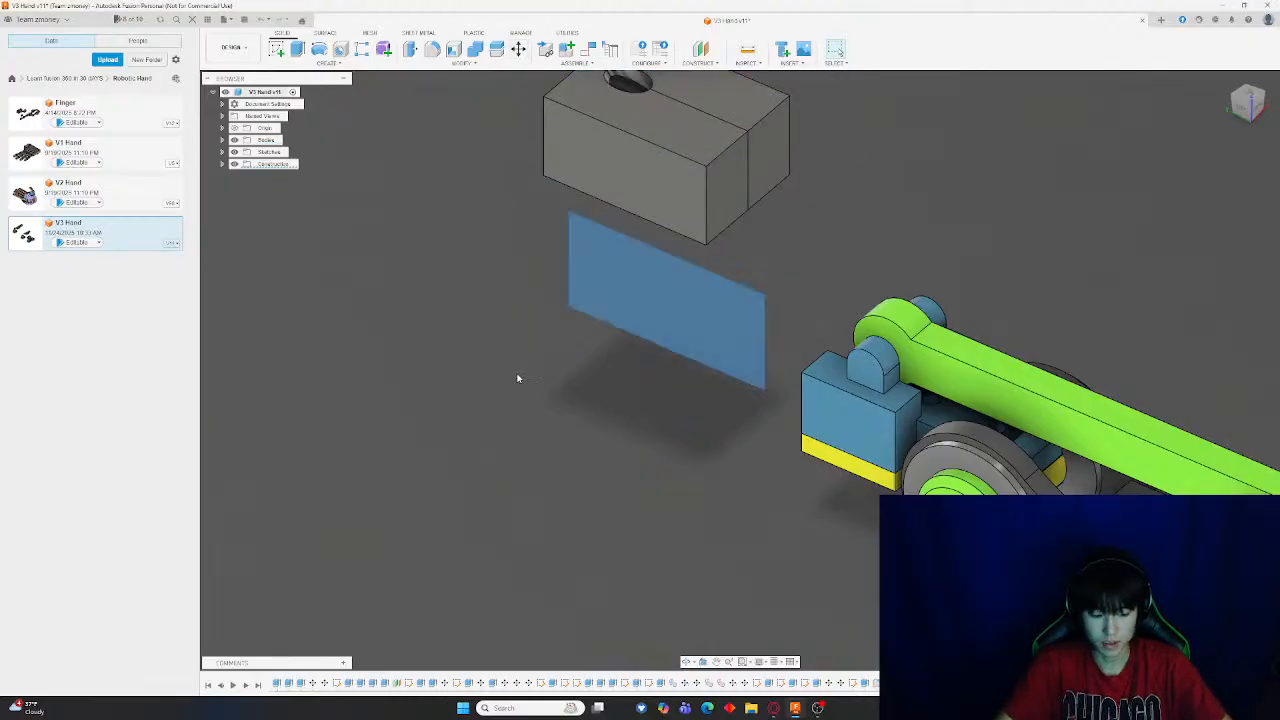
pyautogui.press('v')
pyautogui.keyDown('shift'); pyautogui.moveTo(929, 241); pyautogui.dragTo(855, 203, button='middle'); pyautogui.keyUp('shift')
# Sketch a circle on the block's end face centered on the split line, then finish the sketch
pyautogui.click(449, 231)
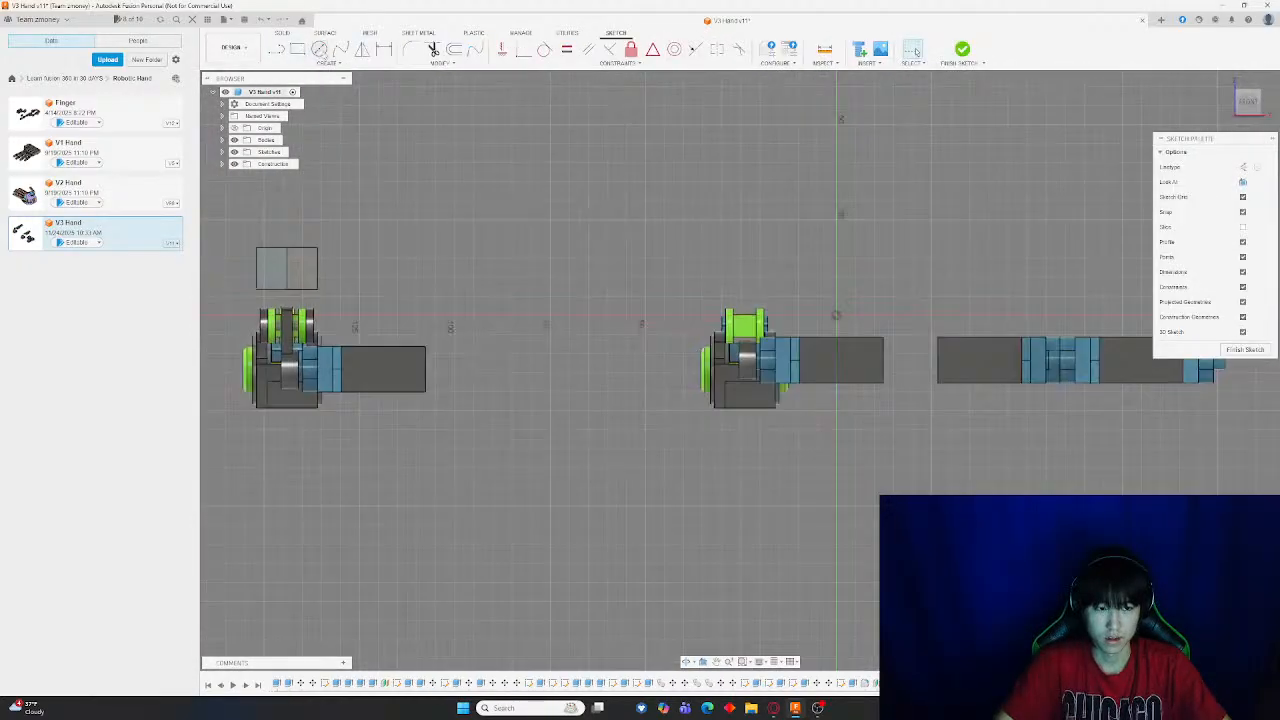
pyautogui.press('c')
pyautogui.moveTo(424, 242); pyautogui.dragTo(970, 346, button='middle')
pyautogui.scroll(6, 888, 380)
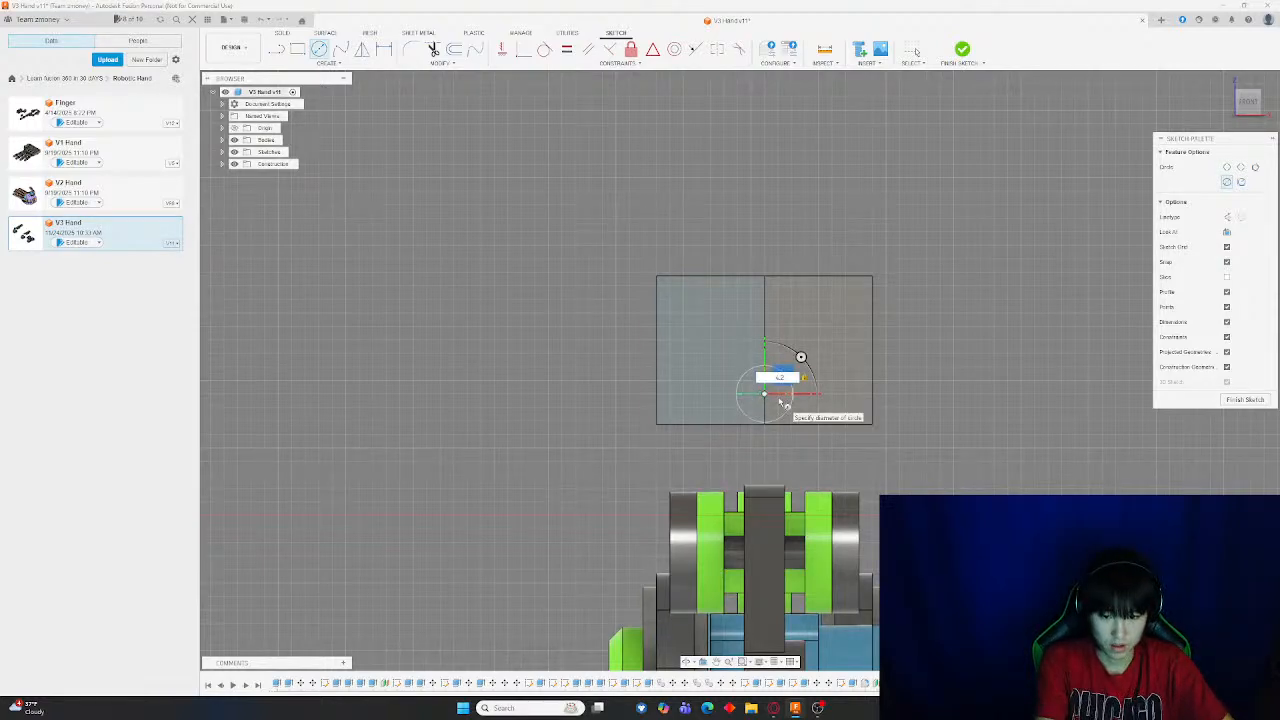
pyautogui.press('Escape')
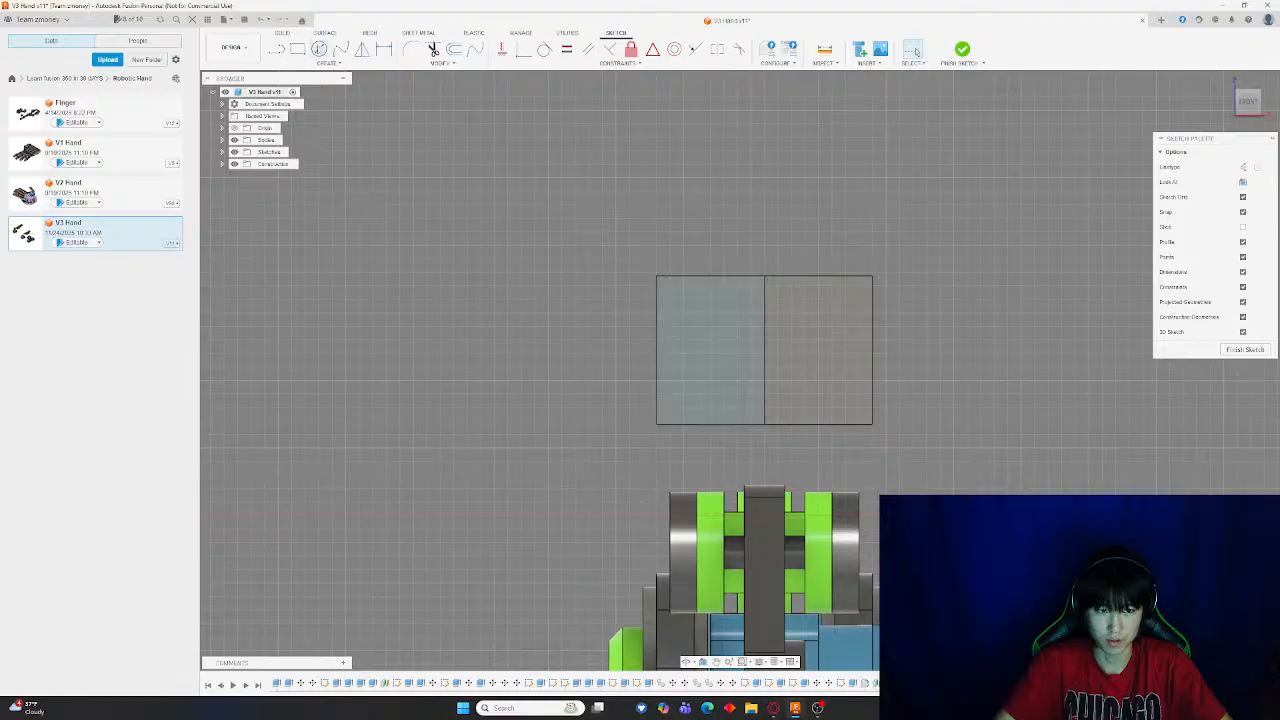
pyautogui.click(765, 382)
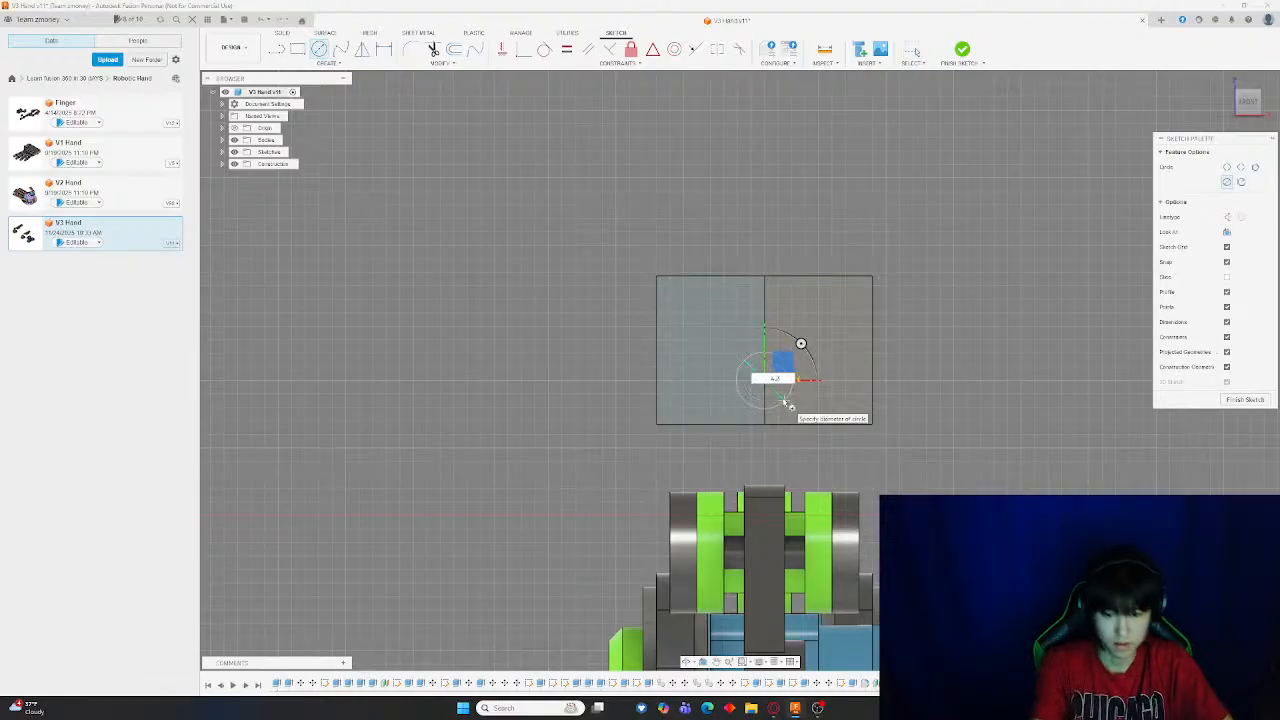
pyautogui.click(786, 402)
pyautogui.press('Escape')
pyautogui.click(962, 49)
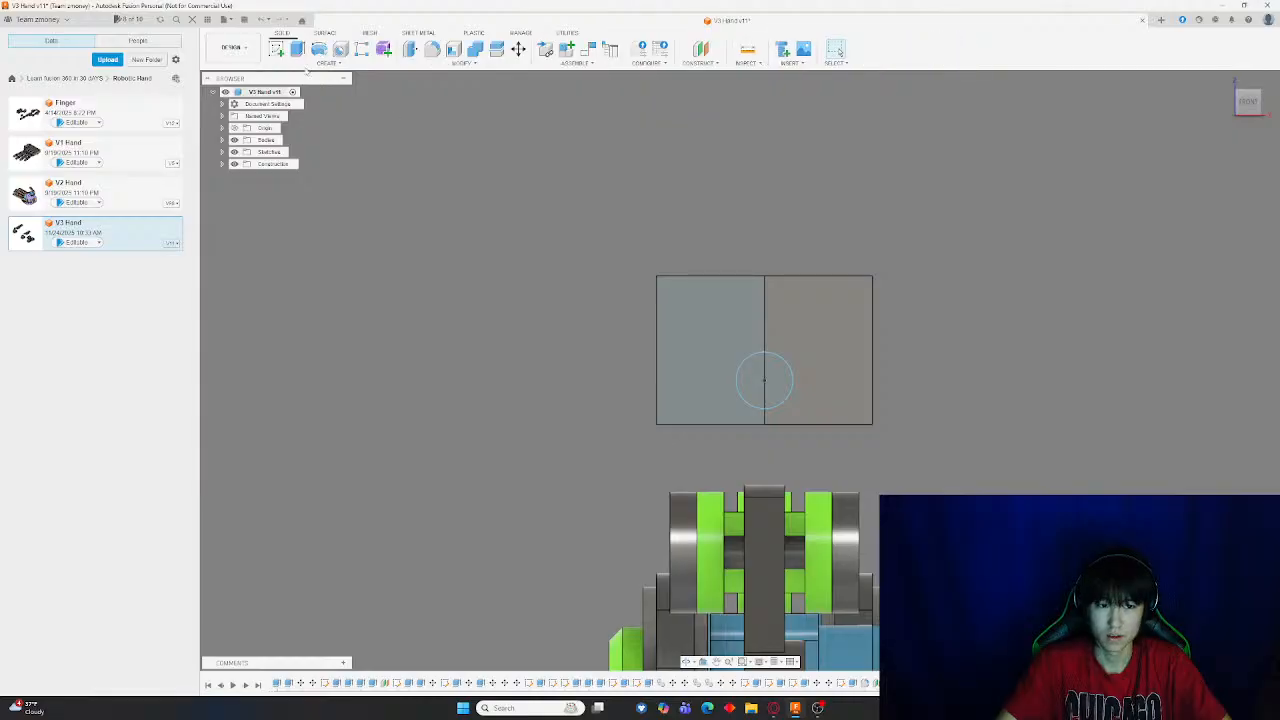
# Move one half of the block 14 mm along Y with the Move tool
pyautogui.click(298, 52)
pyautogui.press('m')
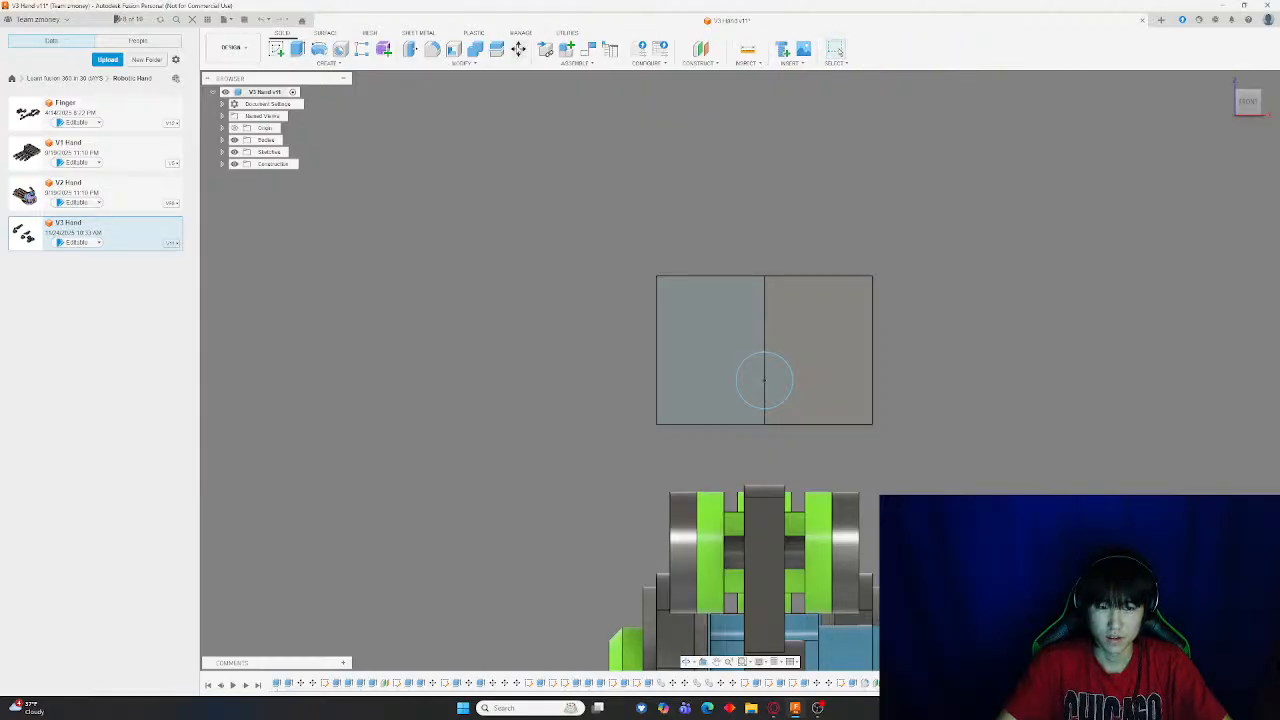
pyautogui.click(728, 359)
pyautogui.moveTo(727, 331); pyautogui.dragTo(730, 150)
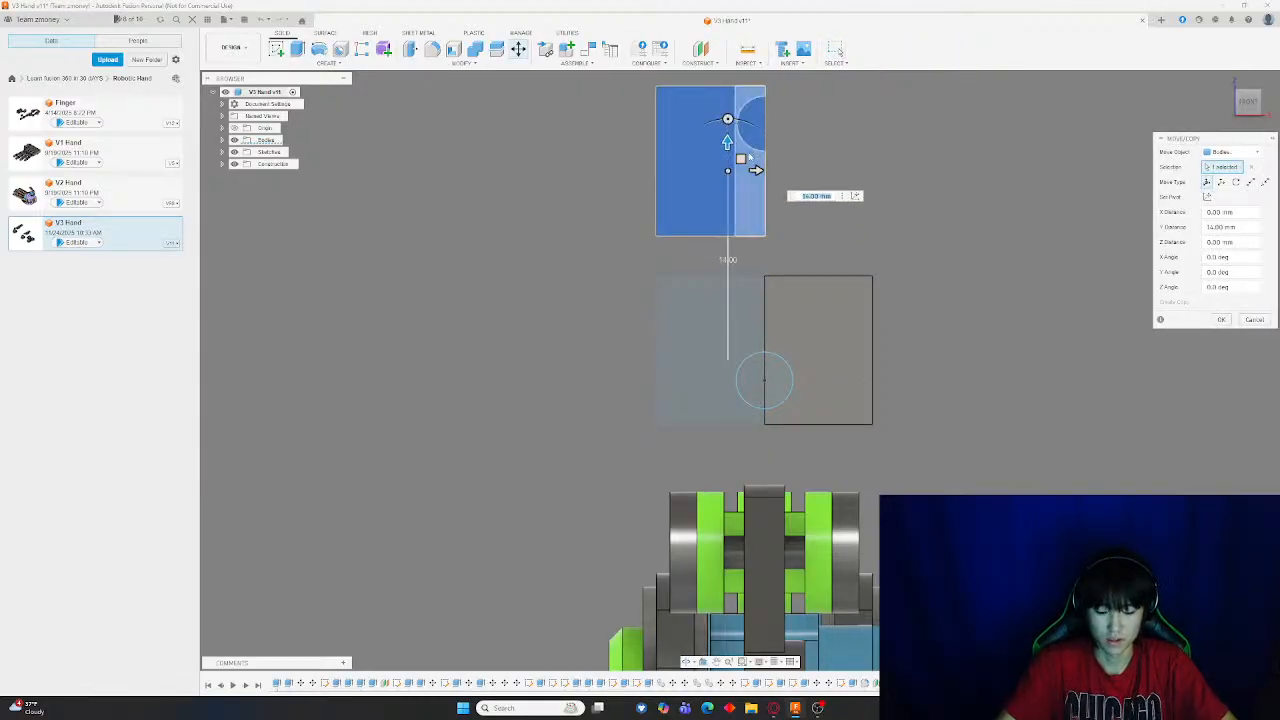
pyautogui.press('Return')
# Extrude the half-circle profile on the remaining half as a cut into its end
pyautogui.press('e')
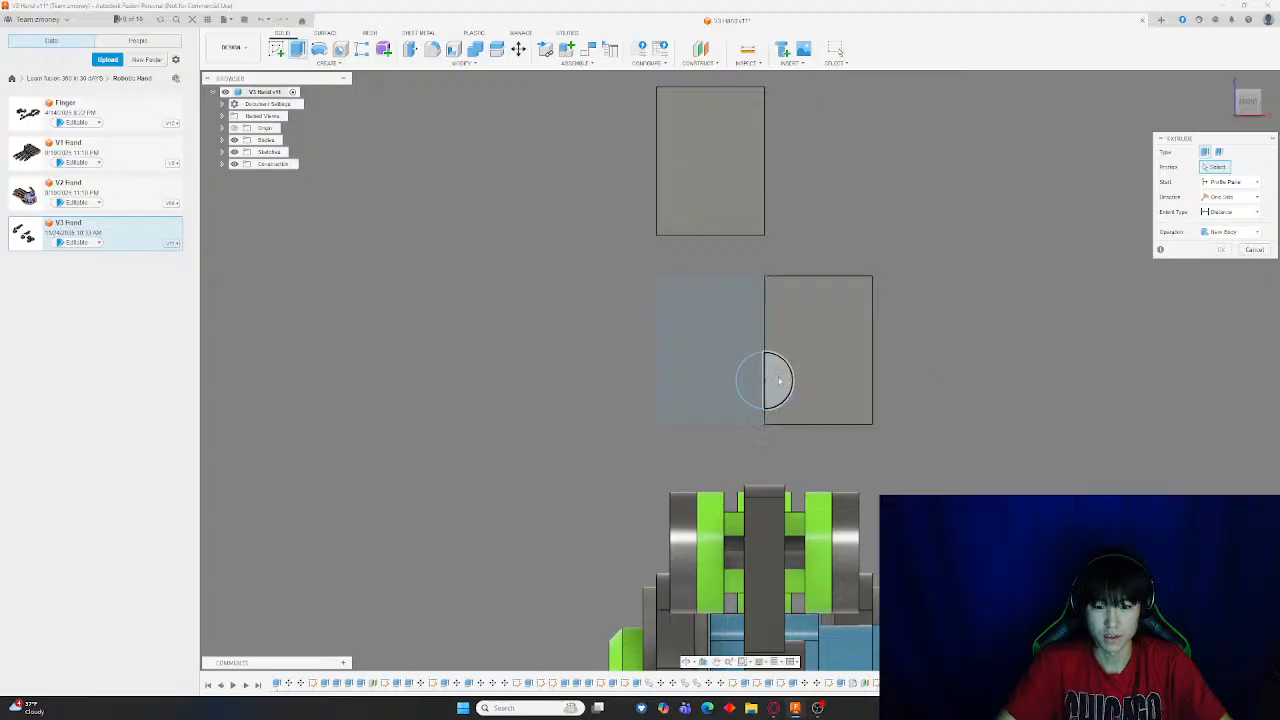
pyautogui.click(774, 381)
pyautogui.scroll(6, 905, 355)
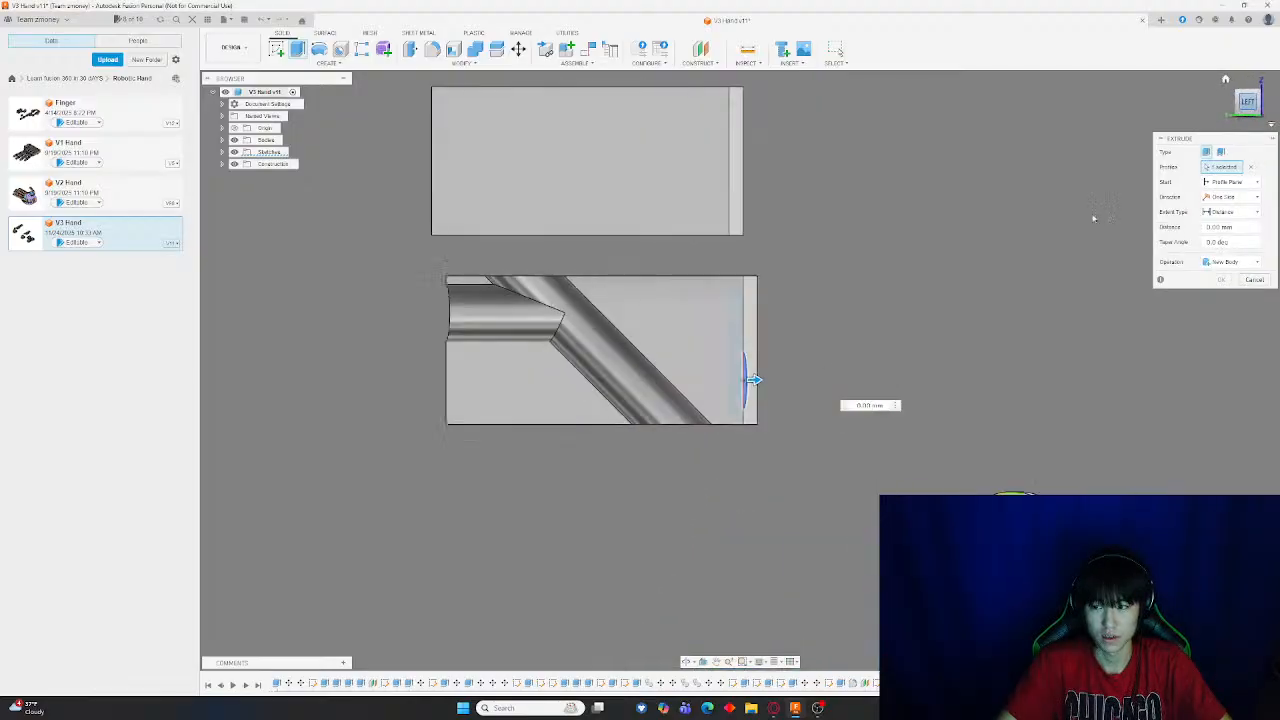
pyautogui.moveTo(905, 352); pyautogui.dragTo(635, 341)
pyautogui.scroll(6, 655, 348)
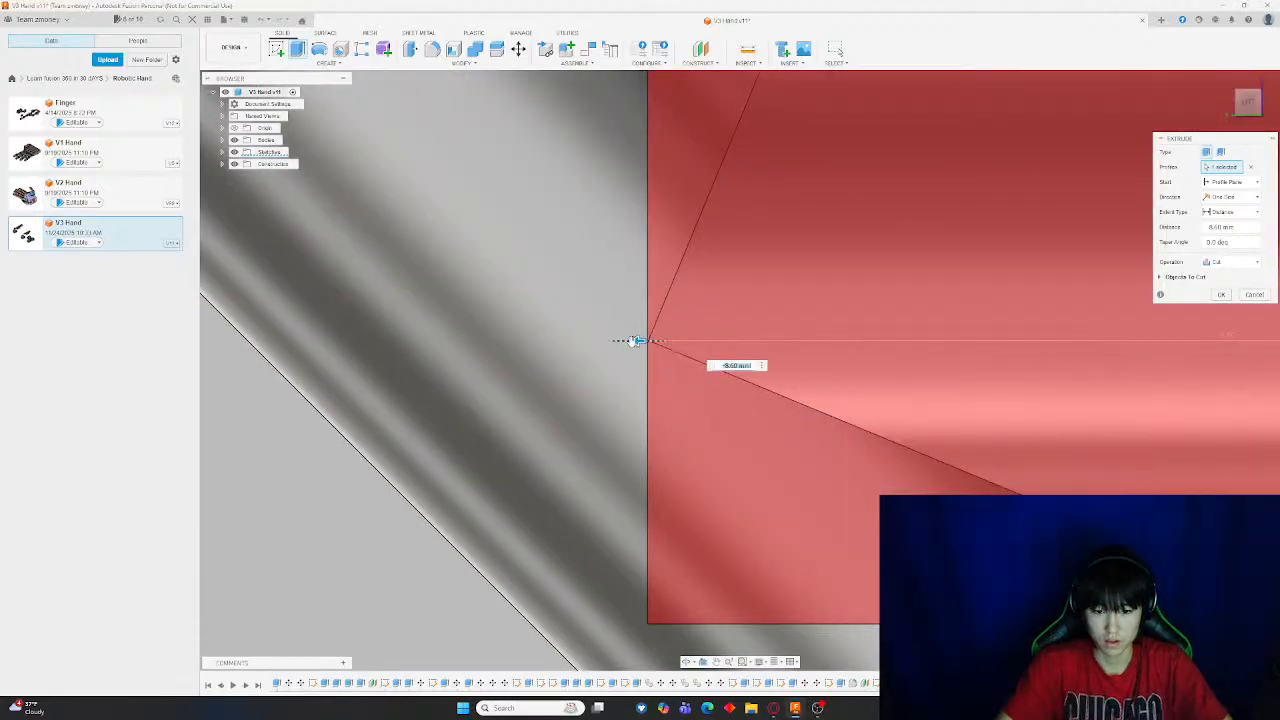
pyautogui.scroll(-8, 635, 341)
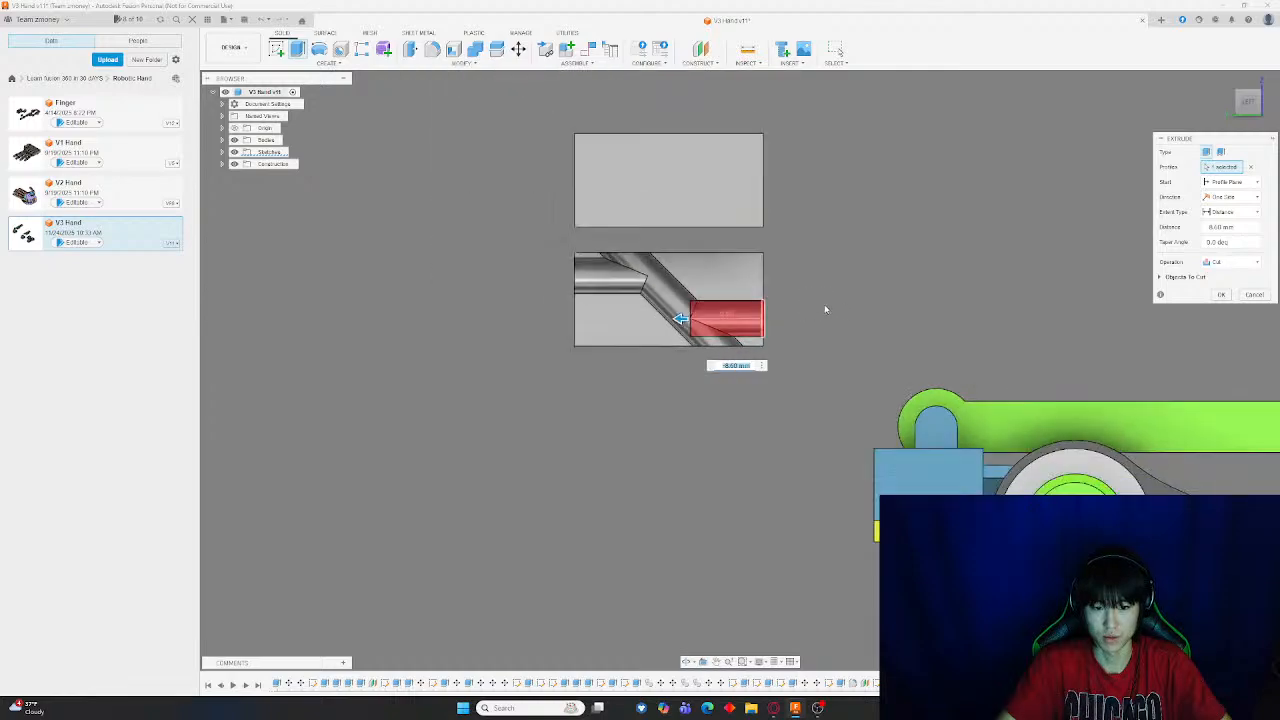
pyautogui.press('Return')
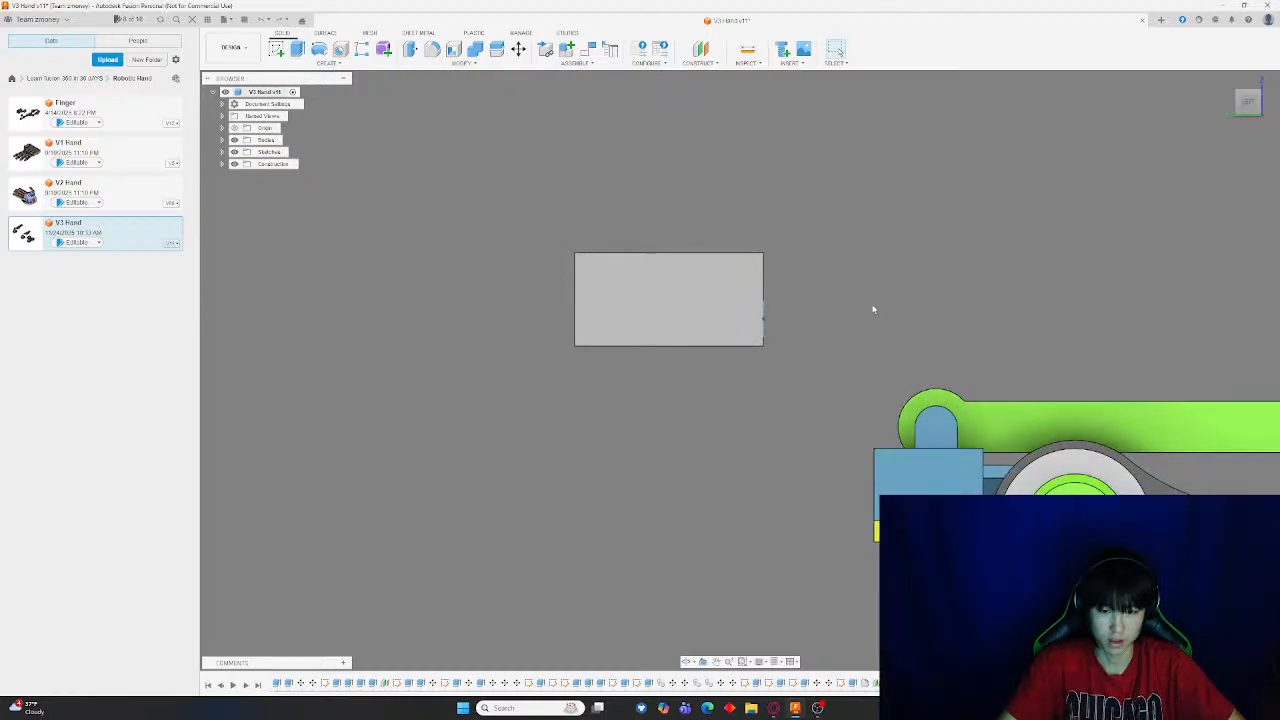
# Extrude both halves of the circle profile as a cut of -10 mm into the block's end face
pyautogui.keyDown('shift'); pyautogui.moveTo(873, 309); pyautogui.dragTo(399, 209, button='middle'); pyautogui.keyUp('shift')
pyautogui.click(309, 57)
pyautogui.scroll(3, 880, 352)
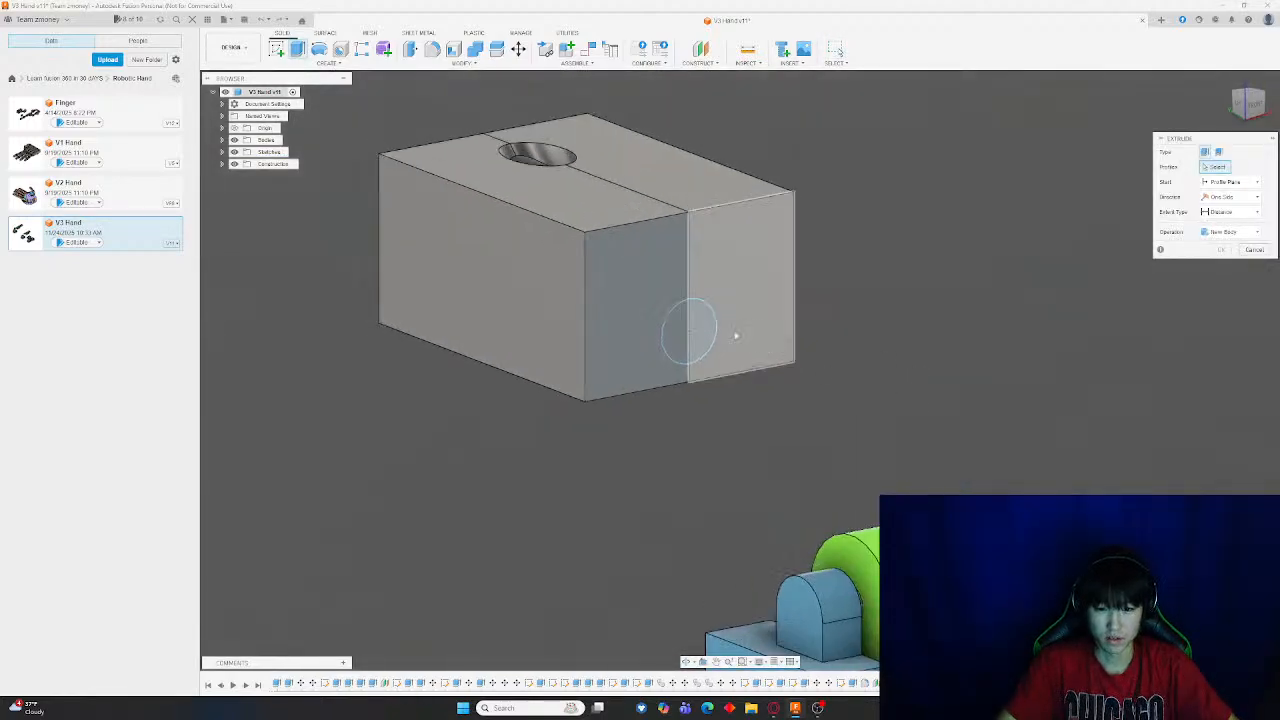
pyautogui.click(700, 335)
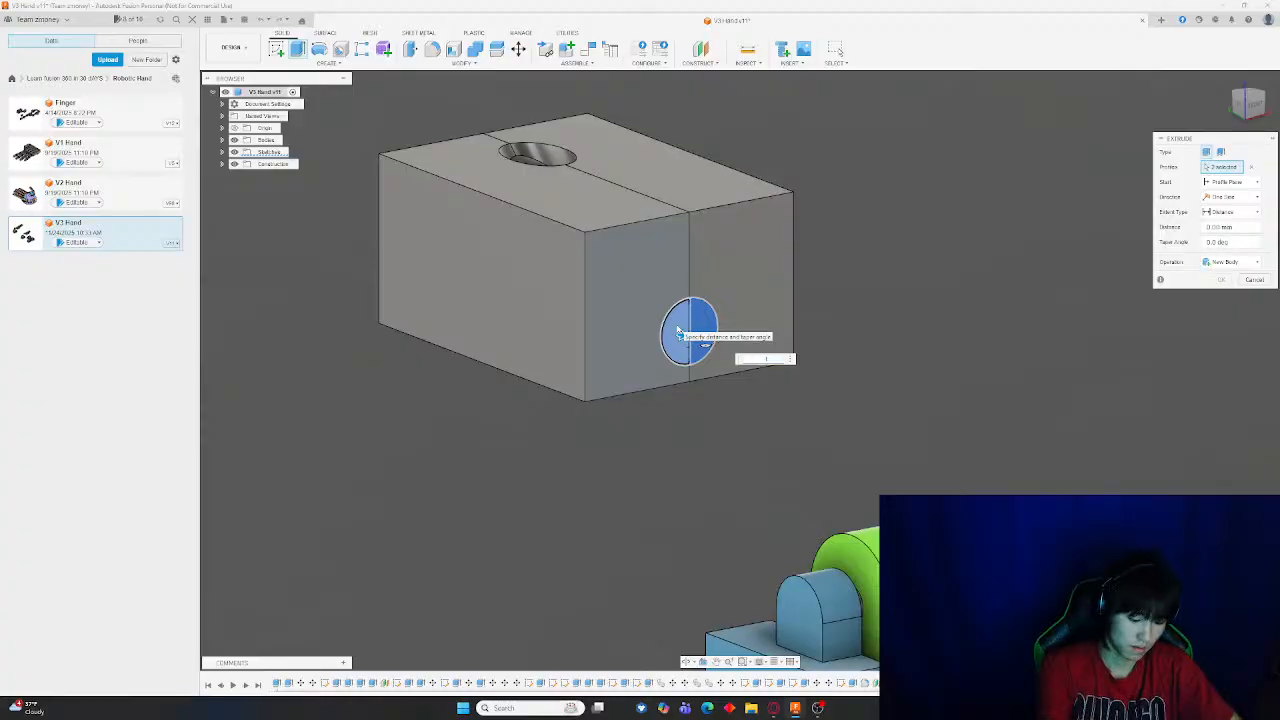
pyautogui.write('-10')
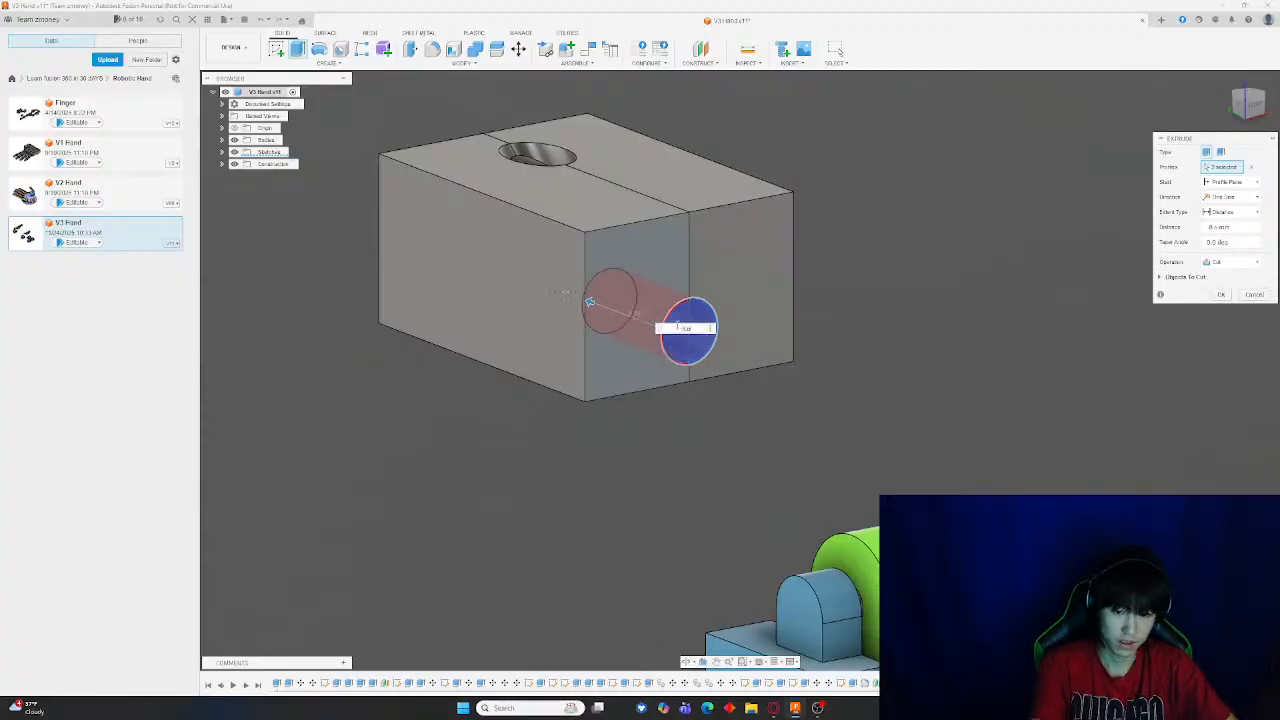
pyautogui.press('Return')
pyautogui.click(518, 48)
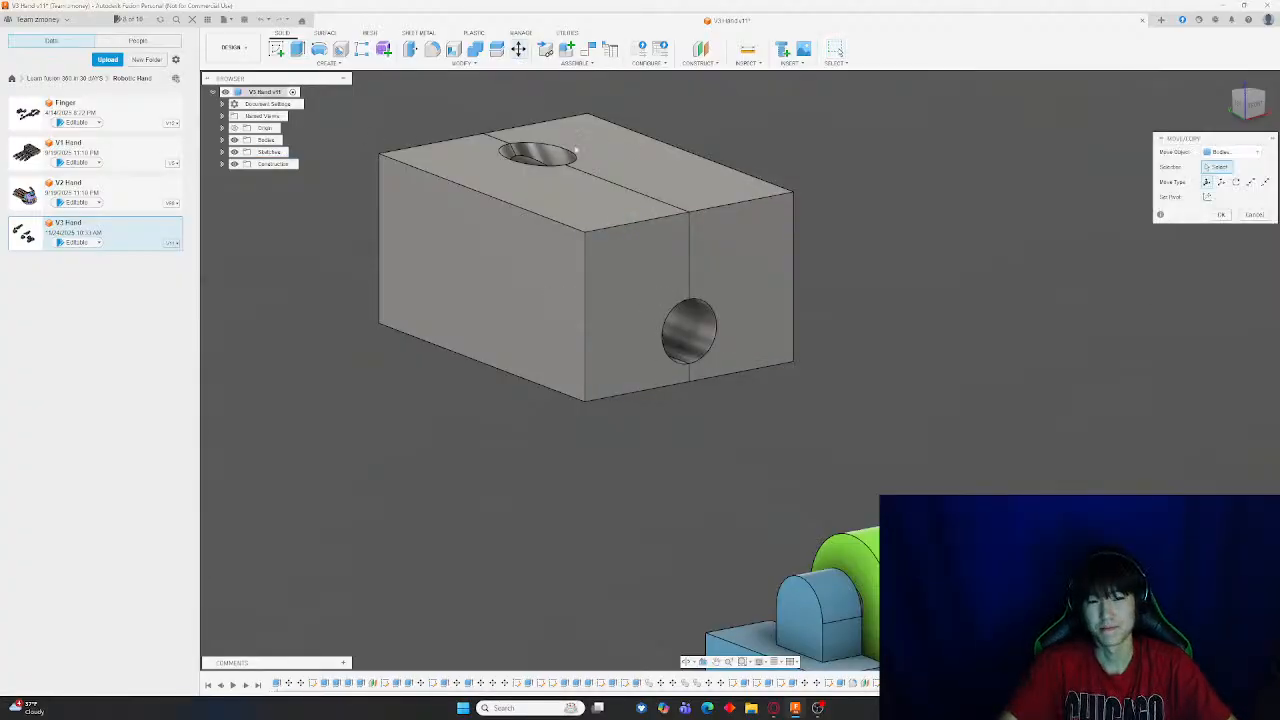
pyautogui.click(631, 268)
pyautogui.moveTo(645, 288); pyautogui.dragTo(330, 152)
pyautogui.keyDown('shift'); pyautogui.moveTo(478, 197); pyautogui.dragTo(665, 343, button='middle'); pyautogui.keyUp('shift')
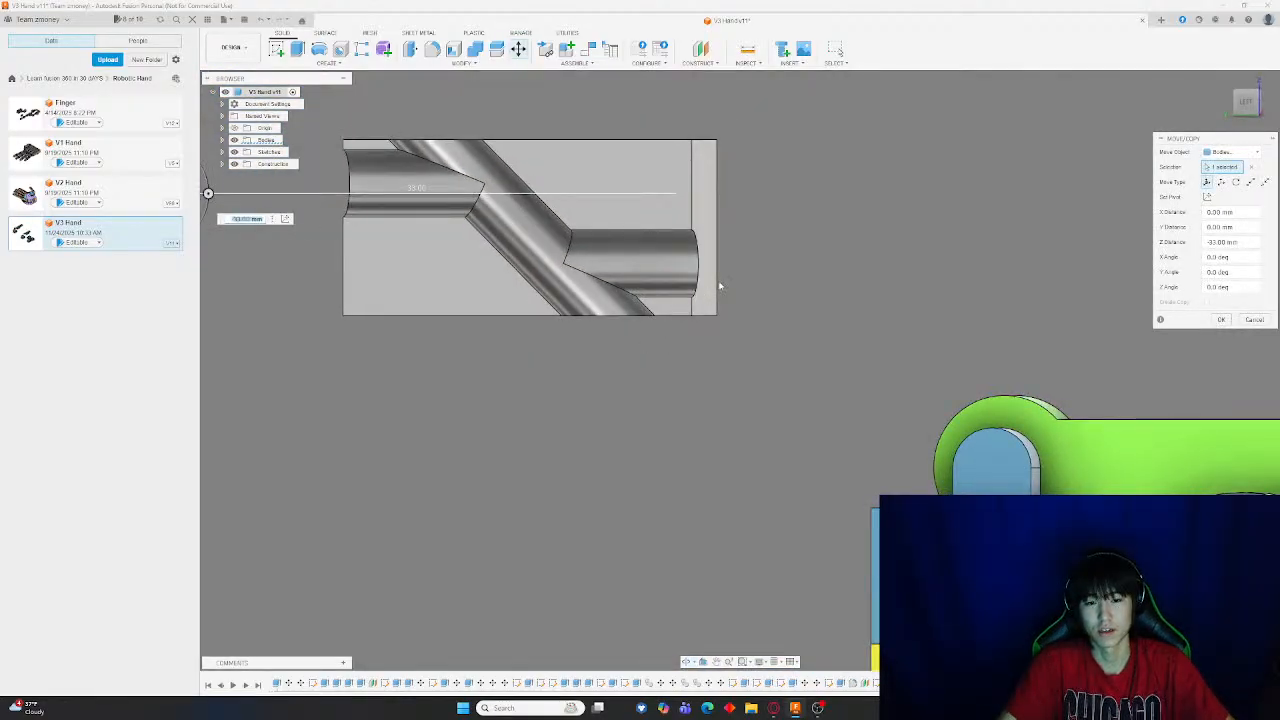
pyautogui.press('Escape')
# Move one half of the block -34.5 mm along X with the Move tool
pyautogui.keyDown('shift'); pyautogui.moveTo(717, 208); pyautogui.dragTo(683, 198, button='middle'); pyautogui.keyUp('shift')
pyautogui.moveTo(474, 120); pyautogui.dragTo(760, 176, button='middle')
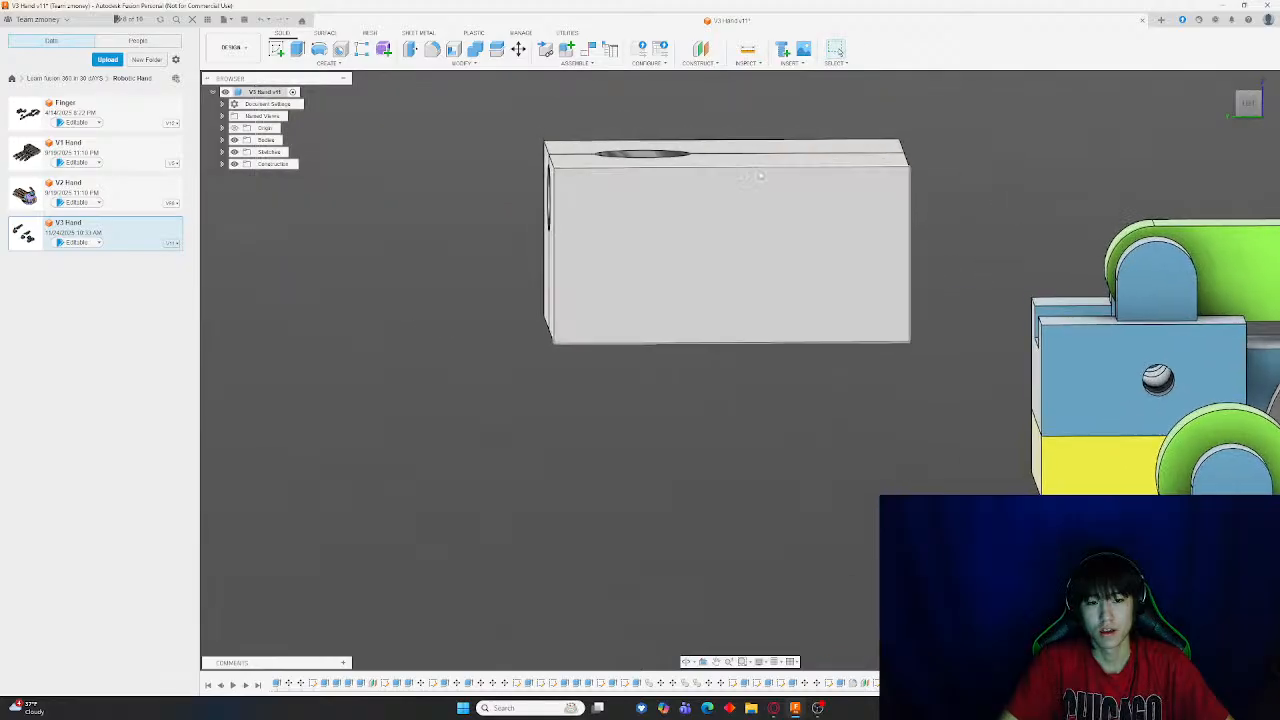
pyautogui.click(760, 176)
pyautogui.press('m')
pyautogui.moveTo(800, 275); pyautogui.dragTo(268, 278)
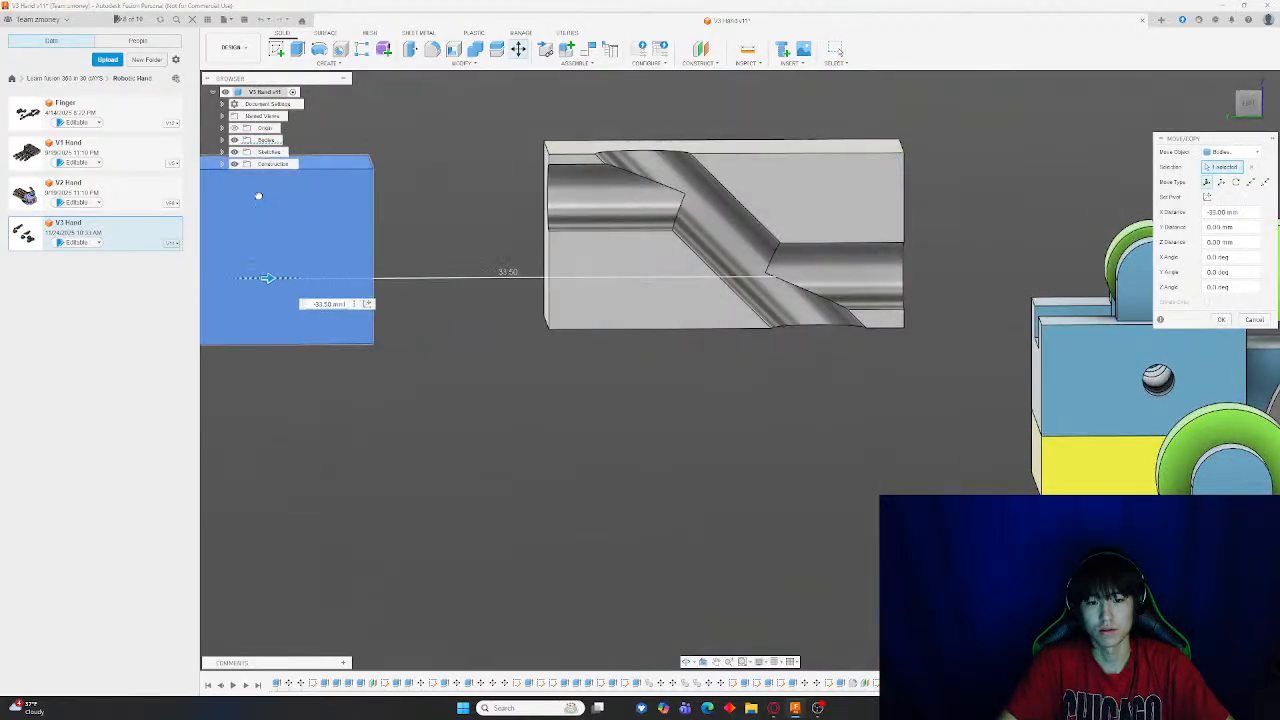
pyautogui.moveTo(258, 196); pyautogui.dragTo(255, 194)
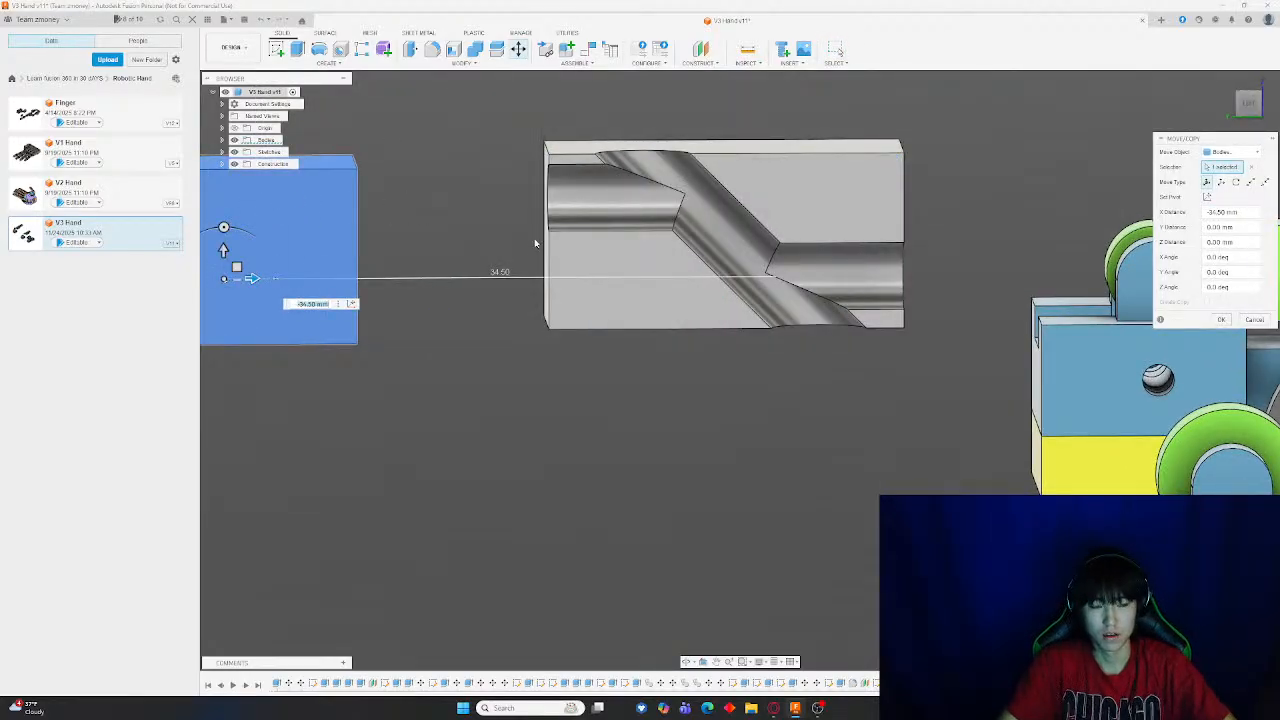
pyautogui.press('Return')
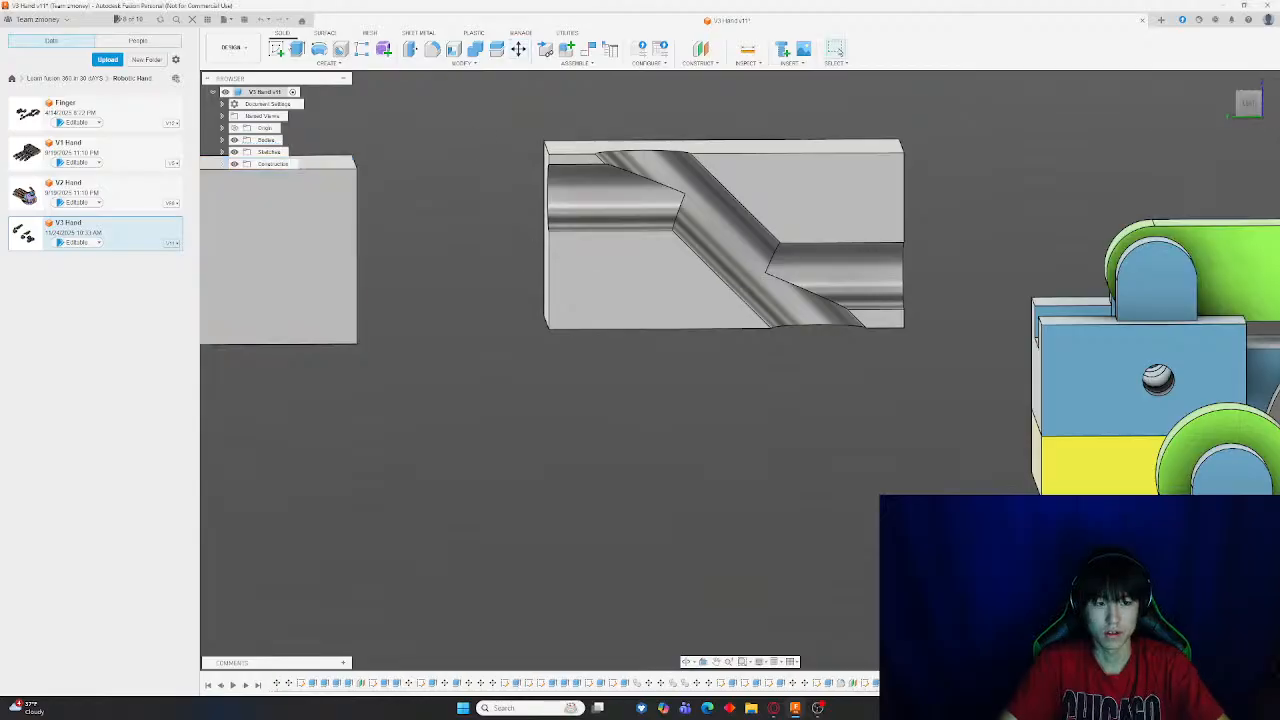
pyautogui.click(277, 50)
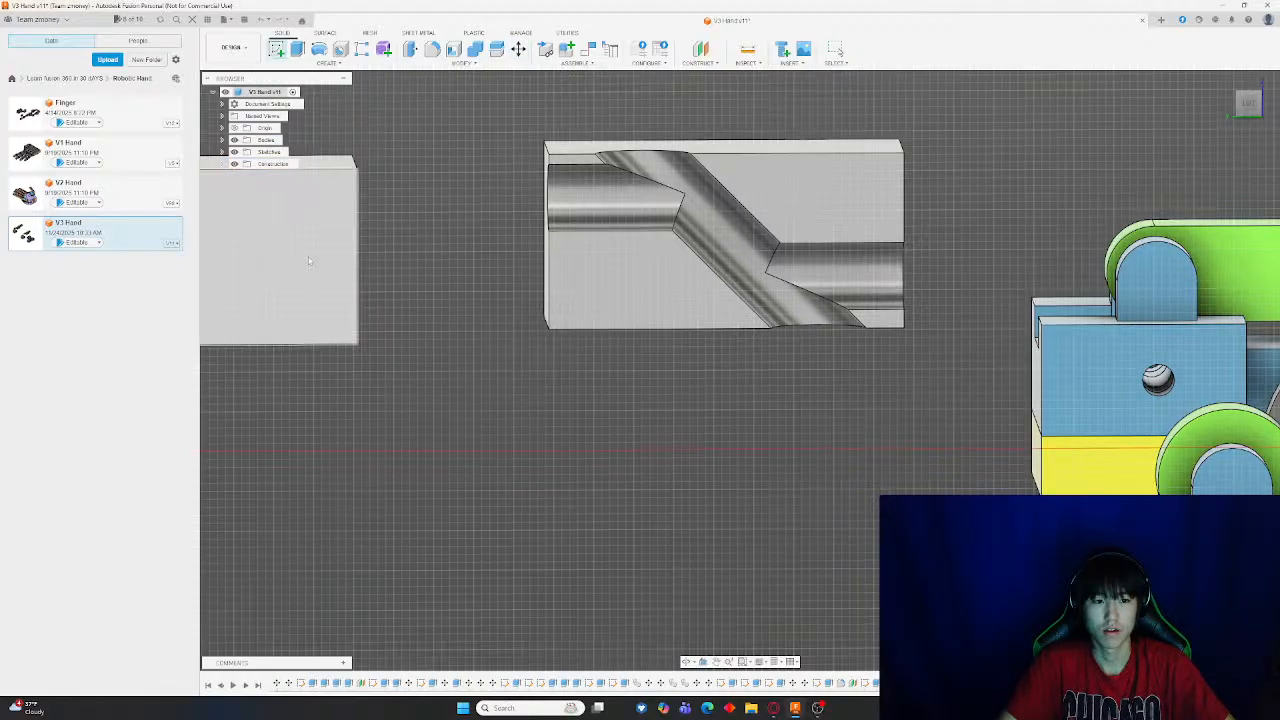
pyautogui.click(320, 265)
pyautogui.moveTo(337, 260); pyautogui.dragTo(709, 226, button='middle')
pyautogui.scroll(-4, 709, 226)
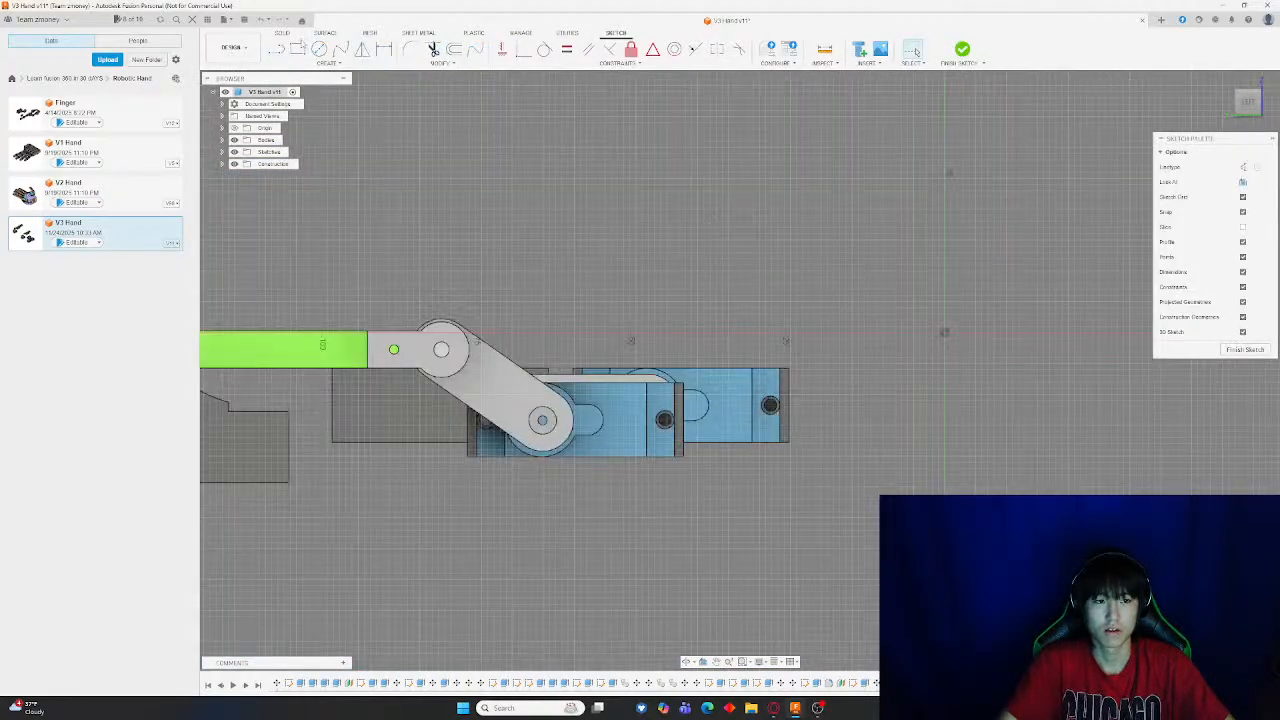
pyautogui.click(300, 48)
pyautogui.moveTo(318, 275); pyautogui.dragTo(1098, 364, button='middle')
pyautogui.scroll(4, 526, 303)
pyautogui.scroll(2, 566, 326)
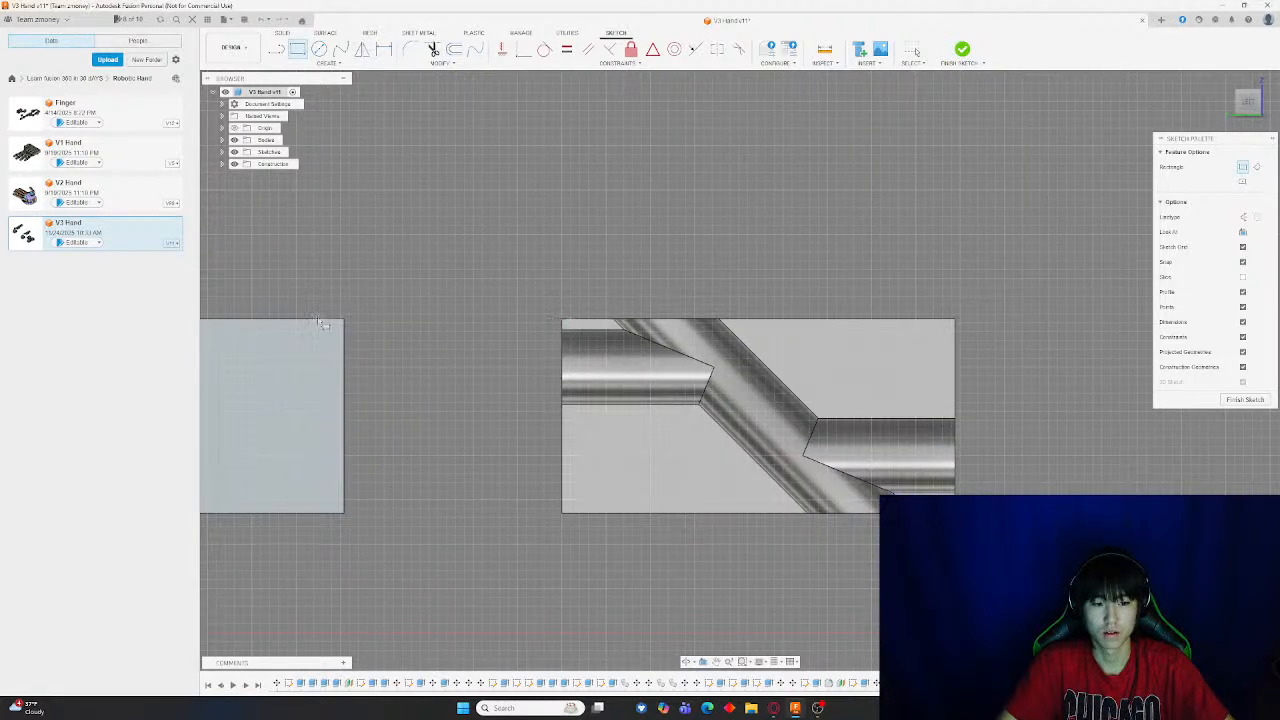
pyautogui.scroll(5, 610, 335)
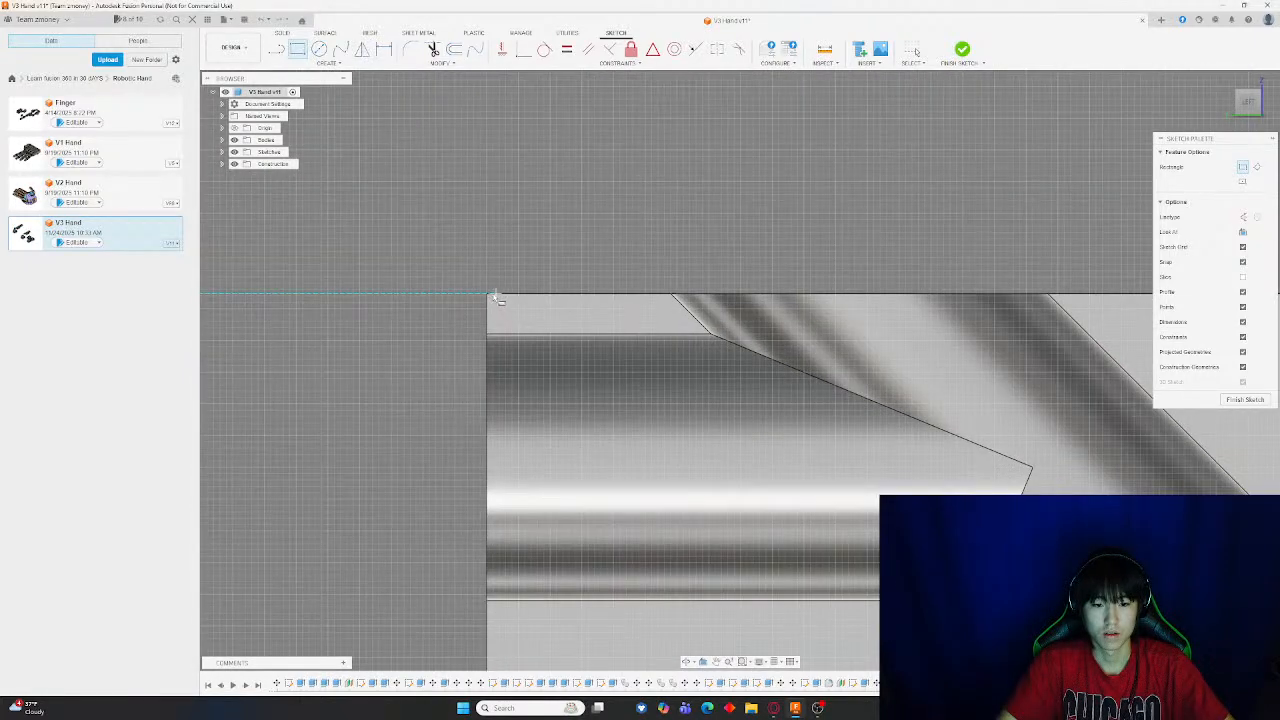
pyautogui.press('Escape')
pyautogui.hotkey('ctrl', 'z')
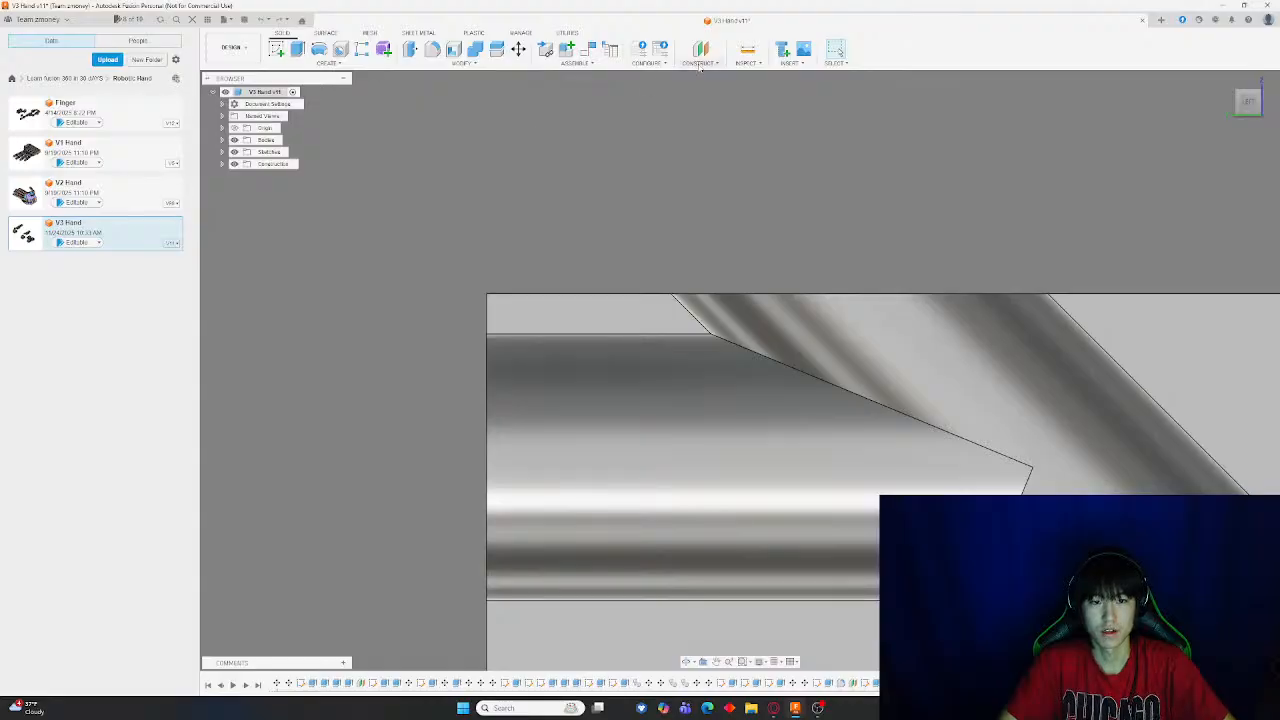
# Measure the length of the channel's upper edge inside the opened block half
pyautogui.click(748, 48)
pyautogui.scroll(3, 625, 338)
pyautogui.click(625, 337)
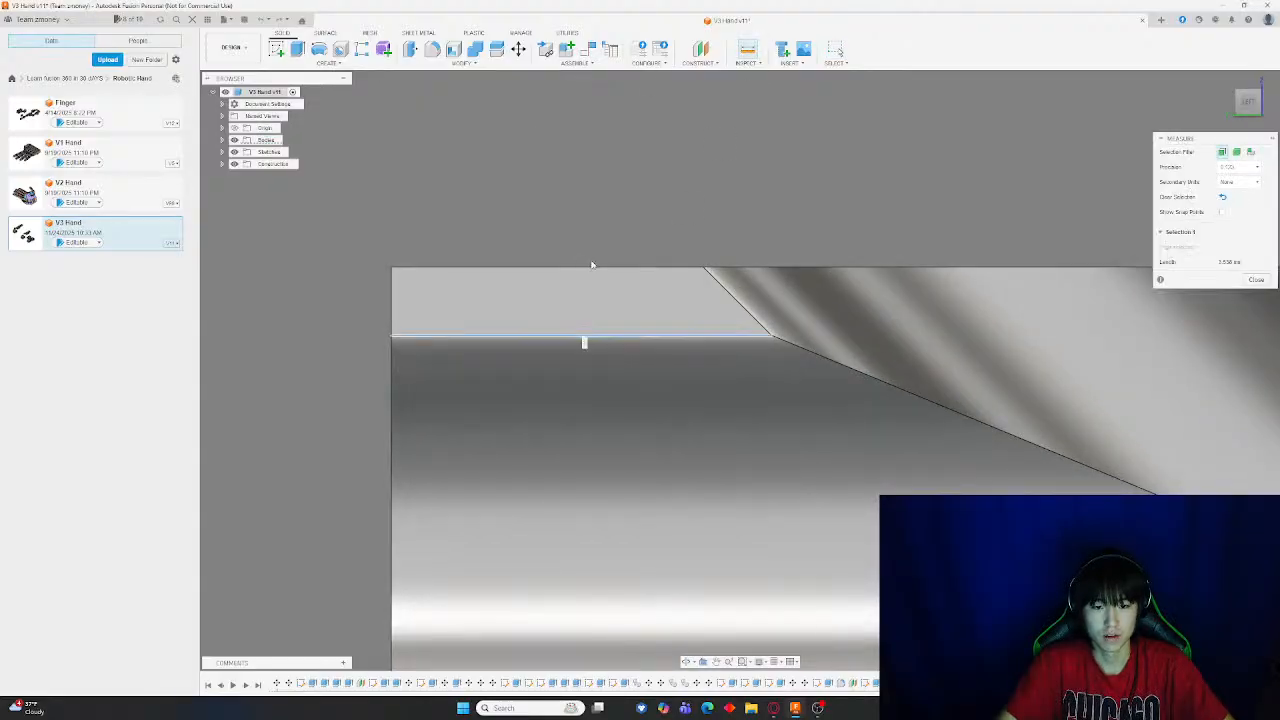
# Measure the distance between the channel's upper edge and the block's top edge
pyautogui.click(591, 267)
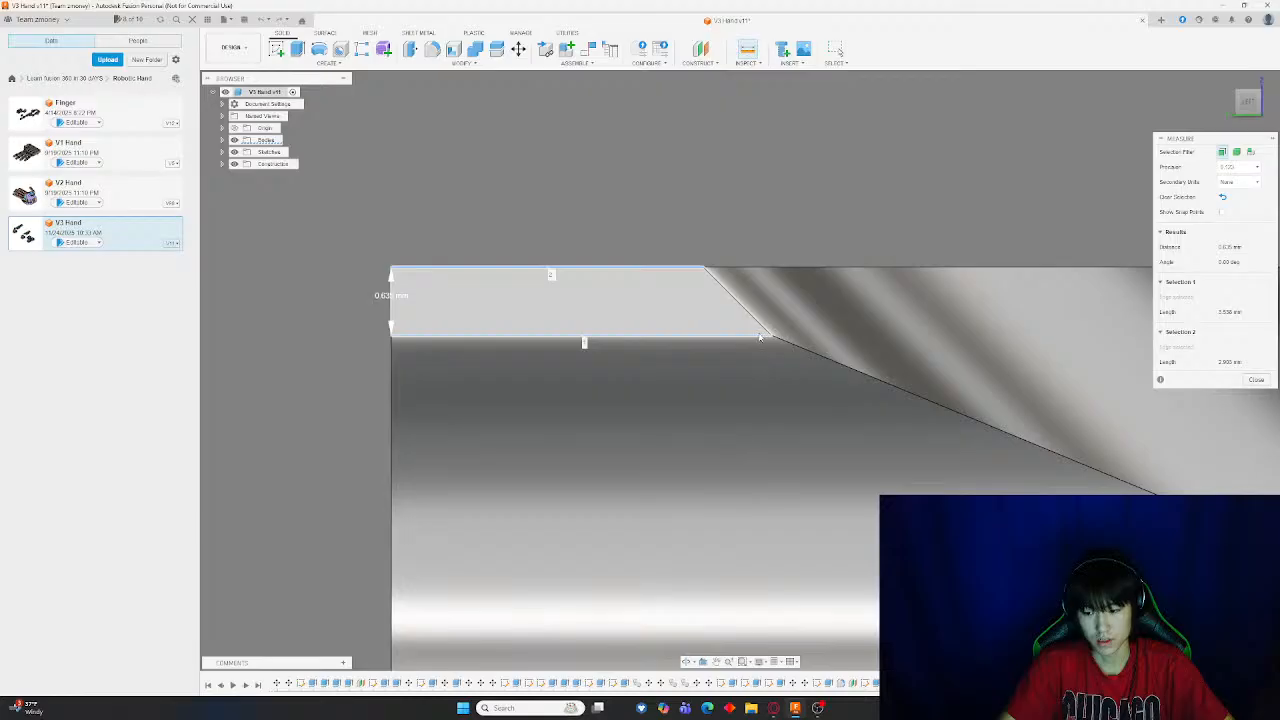
pyautogui.press('Escape')
pyautogui.scroll(-5, 740, 335)
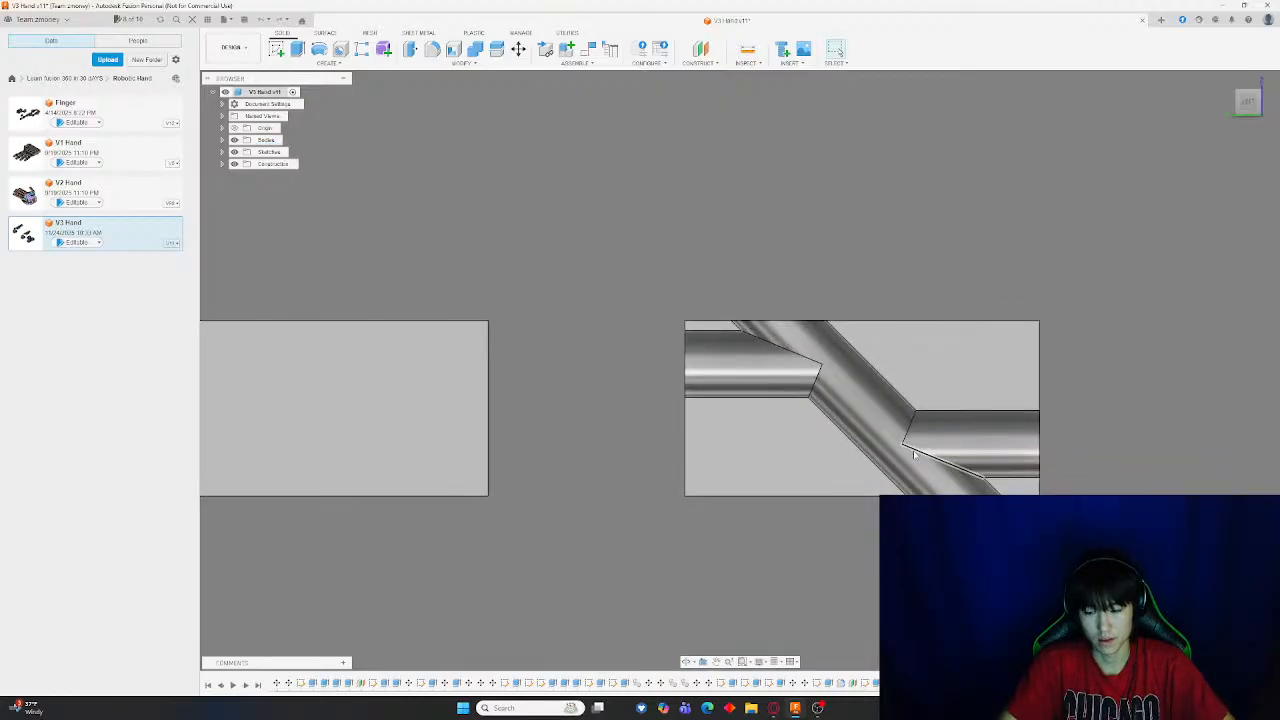
# Undo the half's move and sketch a rectangle 27.2 mm wide and 0.635 mm tall along the block's top edge
pyautogui.hotkey('ctrl', 'z')
pyautogui.click(277, 50)
pyautogui.click(862, 357)
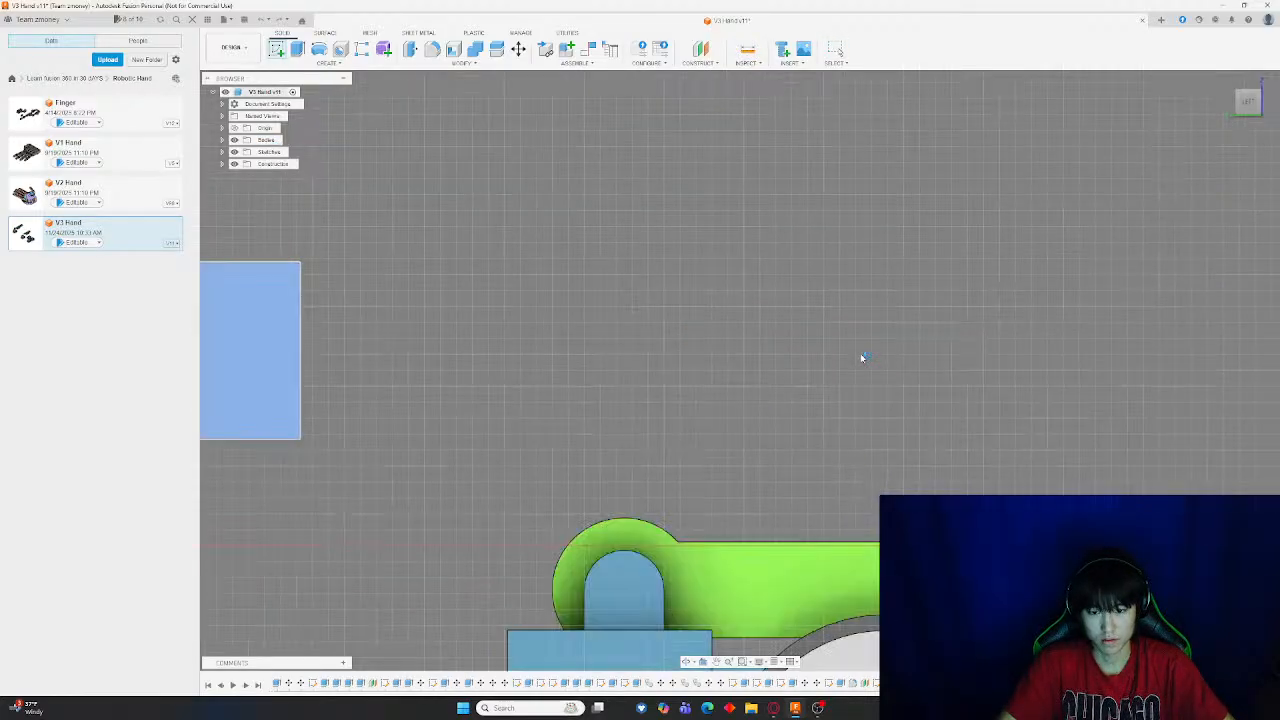
pyautogui.click(302, 52)
pyautogui.scroll(8, 822, 442)
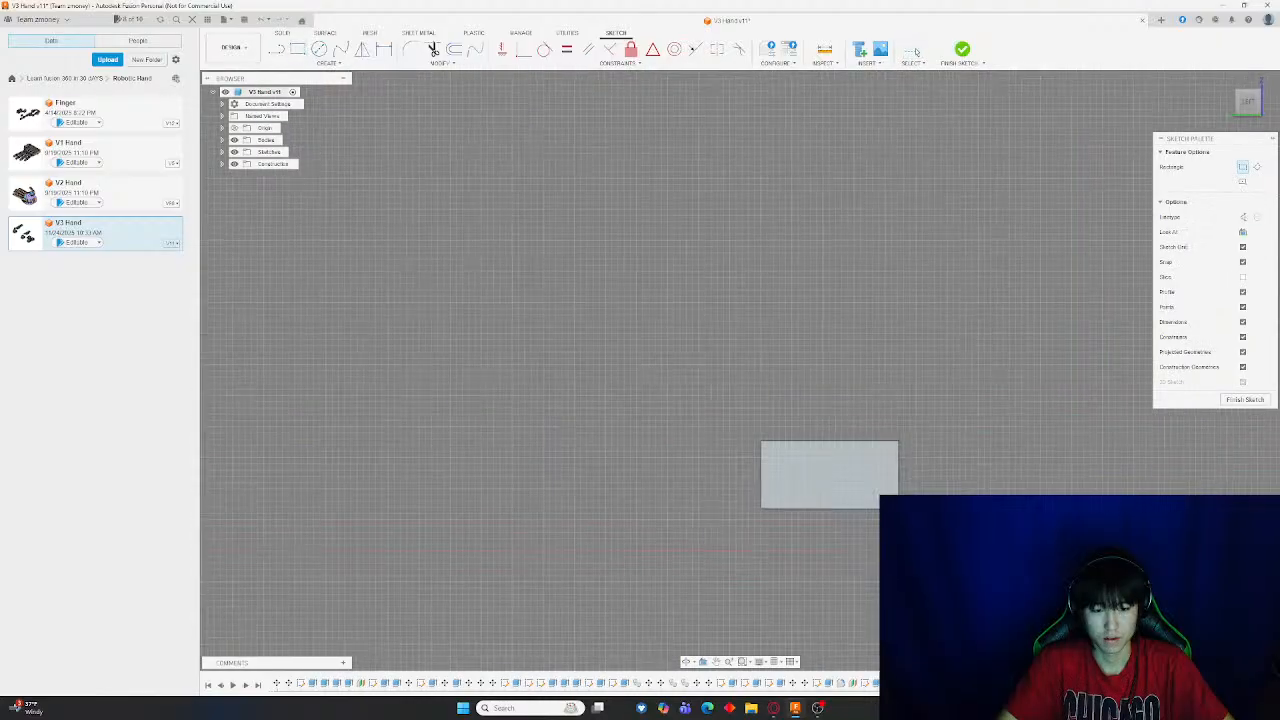
pyautogui.click(658, 440)
pyautogui.moveTo(1008, 452); pyautogui.dragTo(662, 388, button='middle')
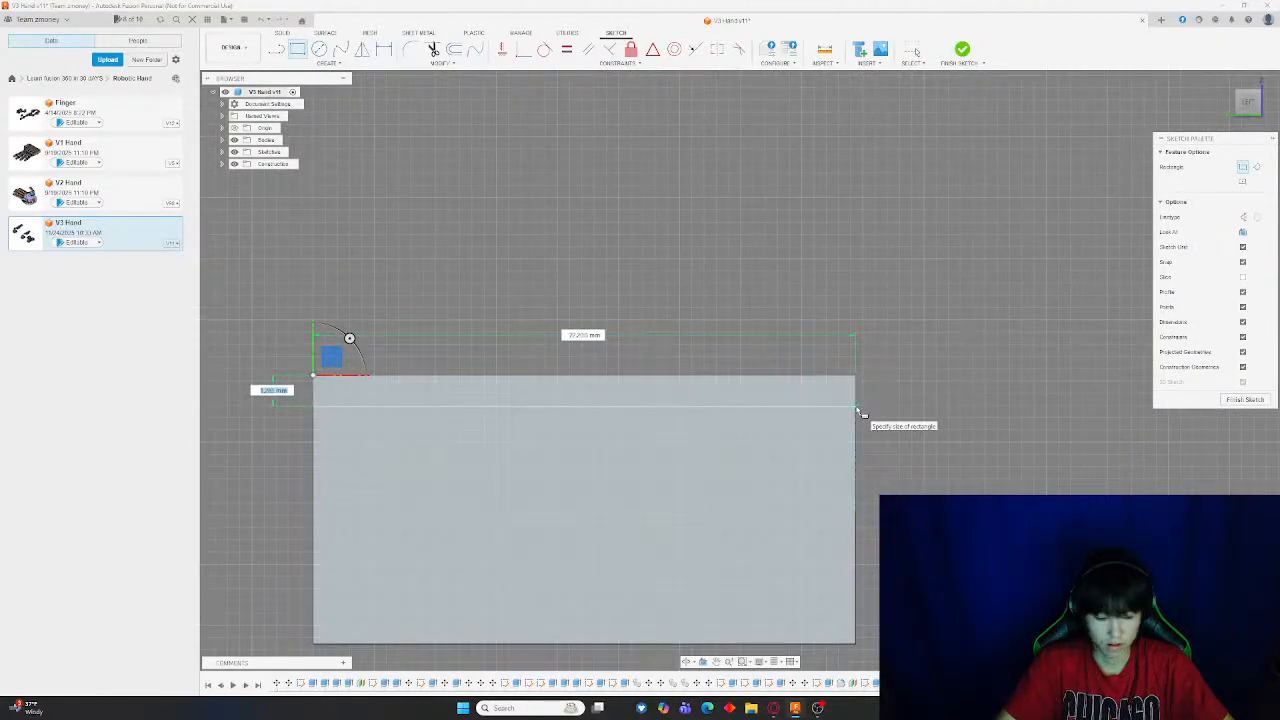
pyautogui.write('35')
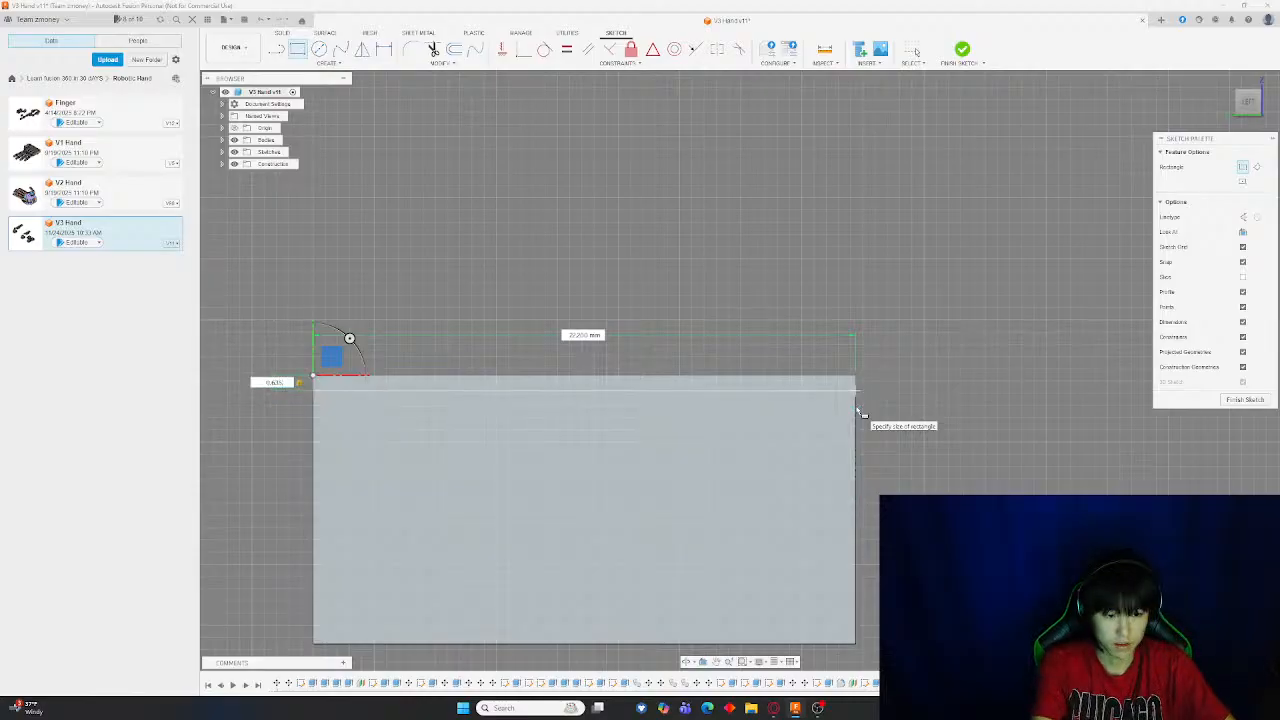
pyautogui.press('Return')
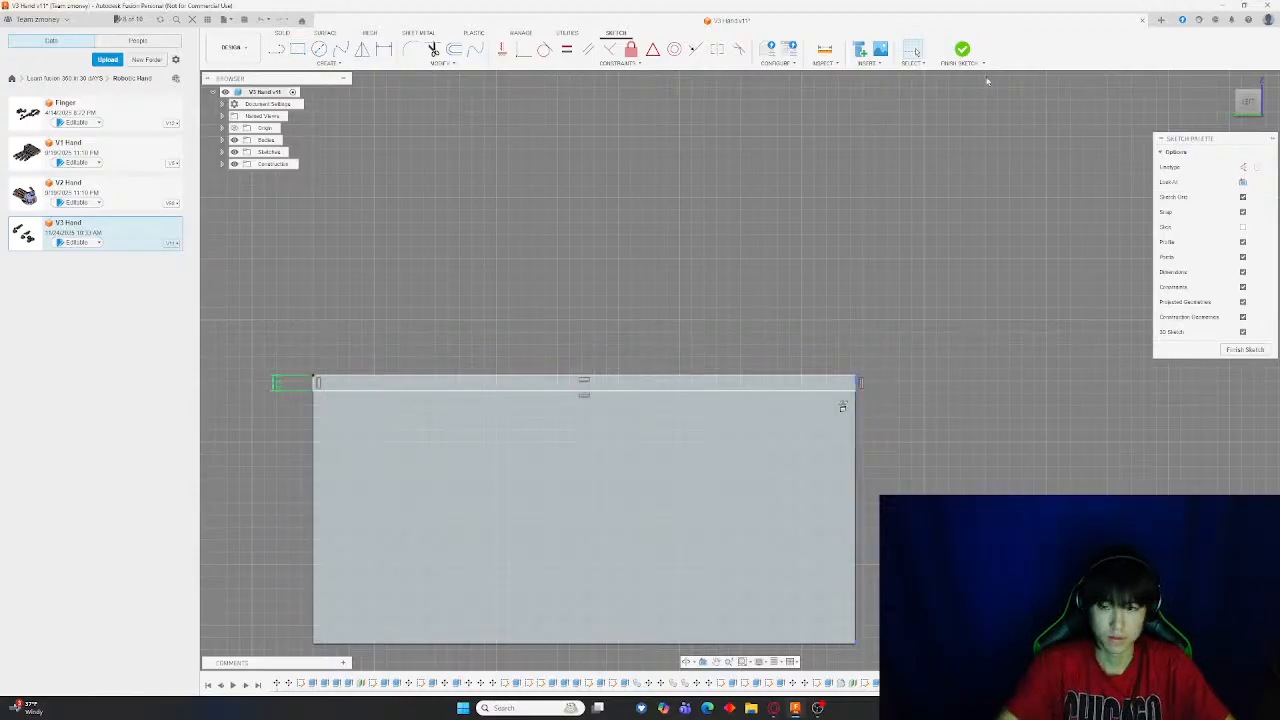
pyautogui.click(962, 50)
# Extrude the thin rectangle as a Join to fill the split gap across the block's top
pyautogui.click(297, 50)
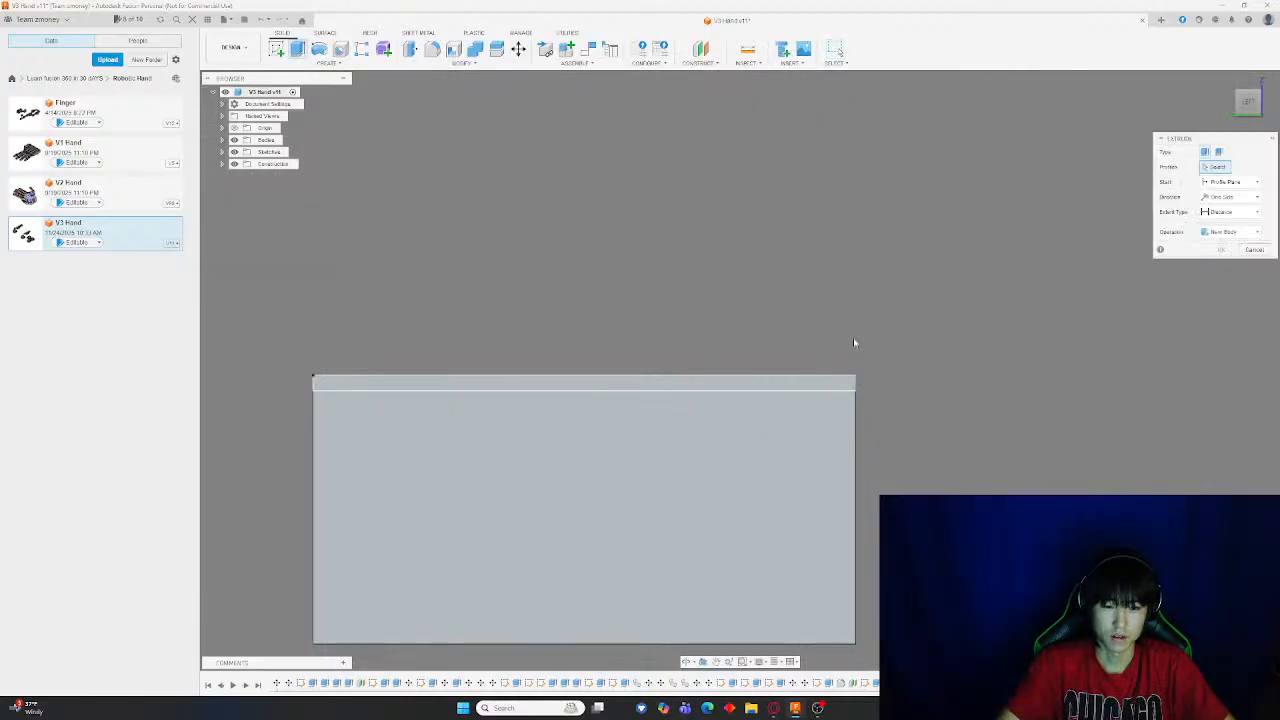
pyautogui.click(843, 398)
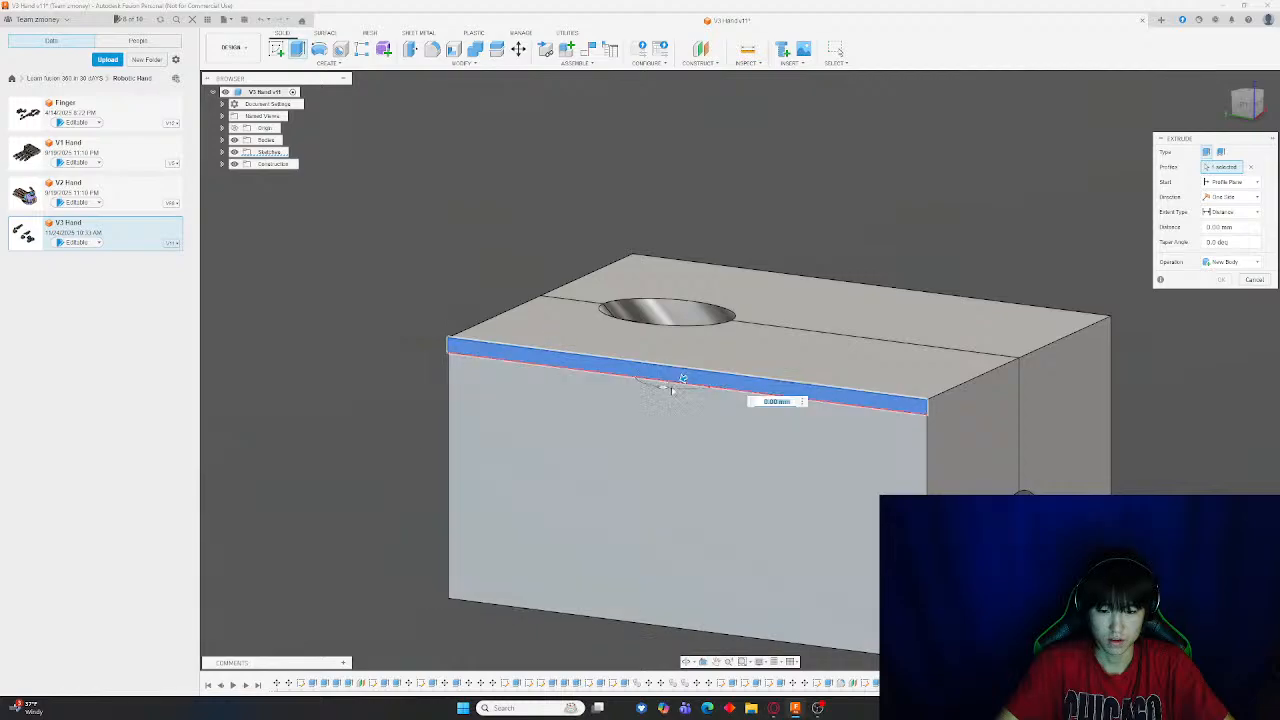
pyautogui.moveTo(680, 376); pyautogui.dragTo(883, 334)
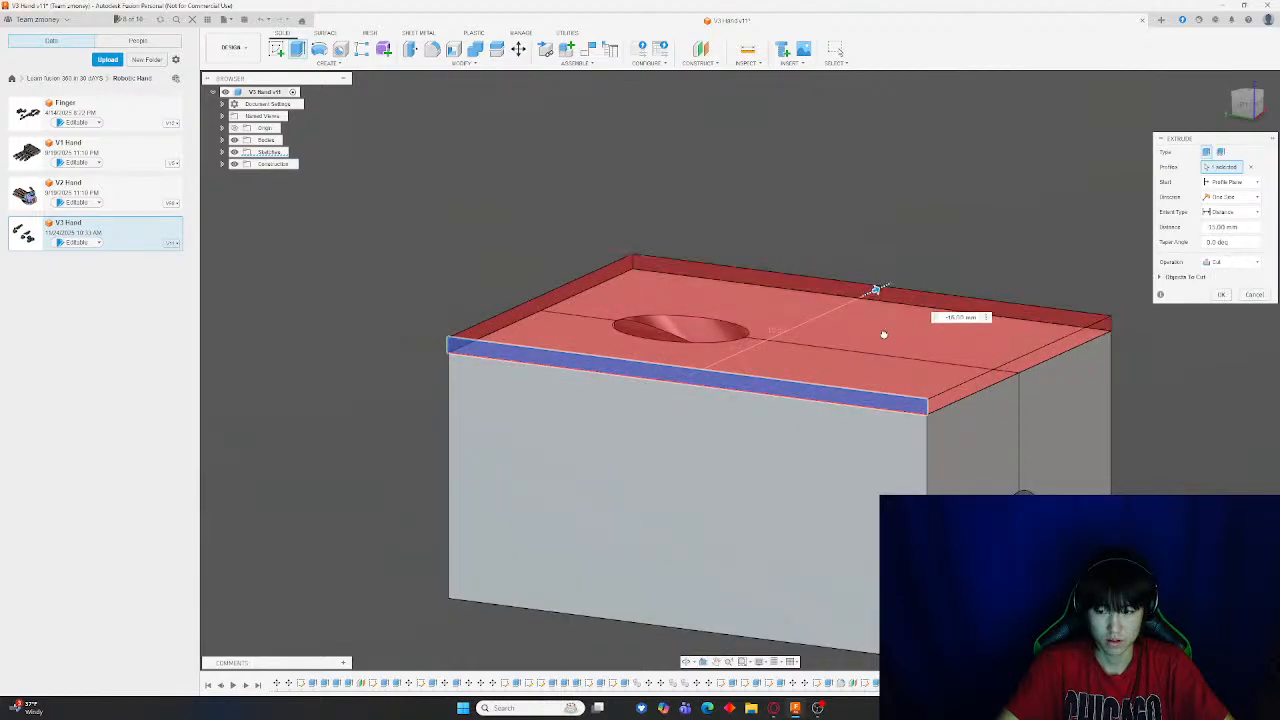
pyautogui.click(1222, 261)
pyautogui.click(1232, 291)
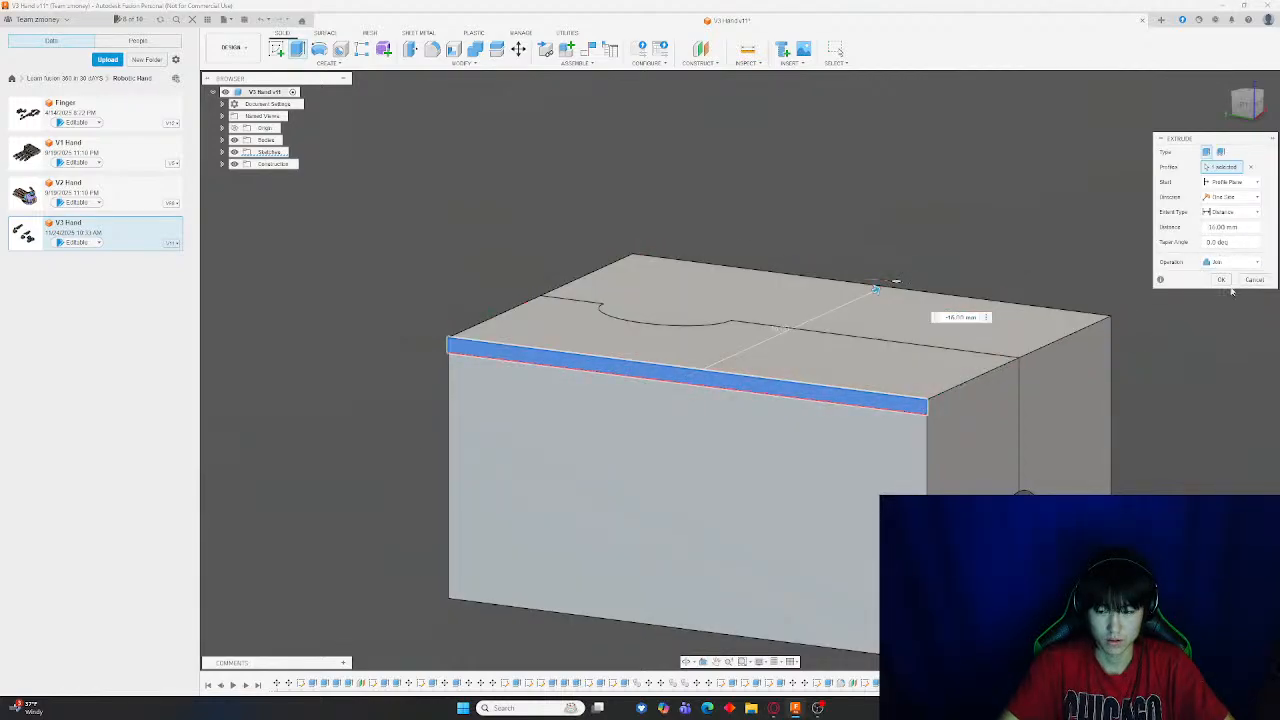
pyautogui.click(1222, 280)
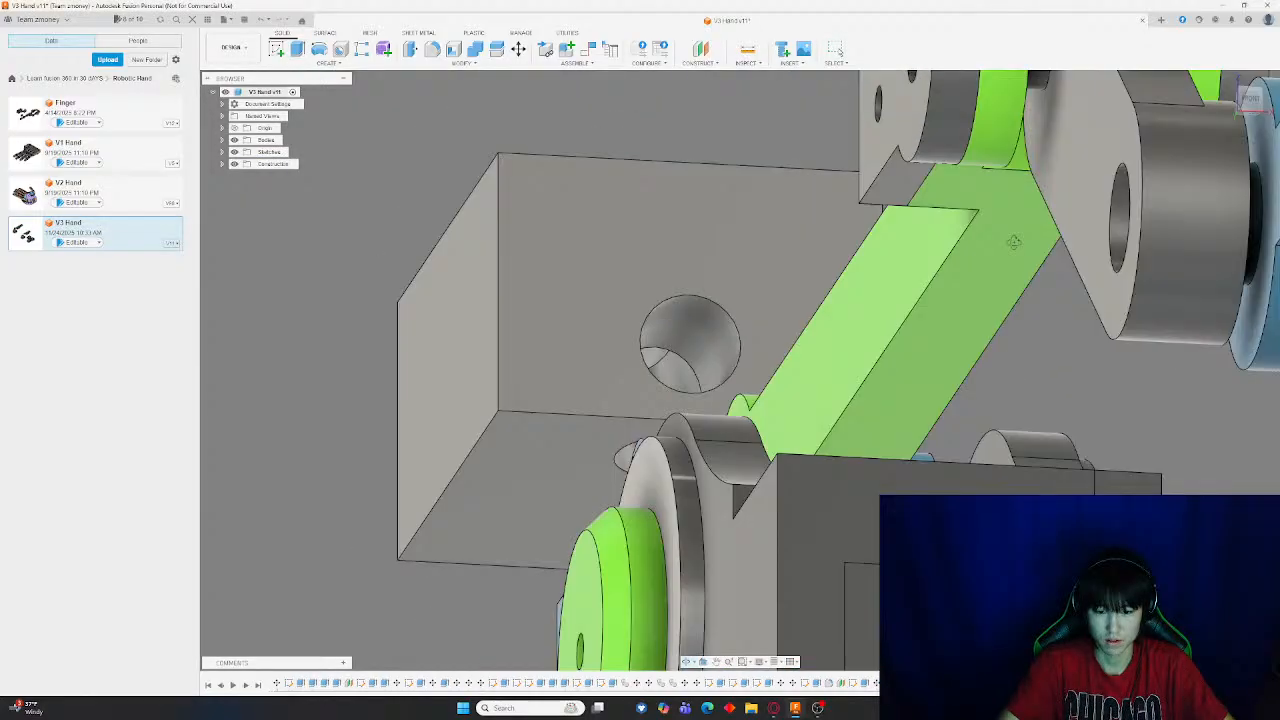
# Measure the distance between the hole in the block's end face and its bottom edge
pyautogui.keyDown('shift'); pyautogui.moveTo(1014, 242); pyautogui.dragTo(1031, 259, button='middle'); pyautogui.keyUp('shift')
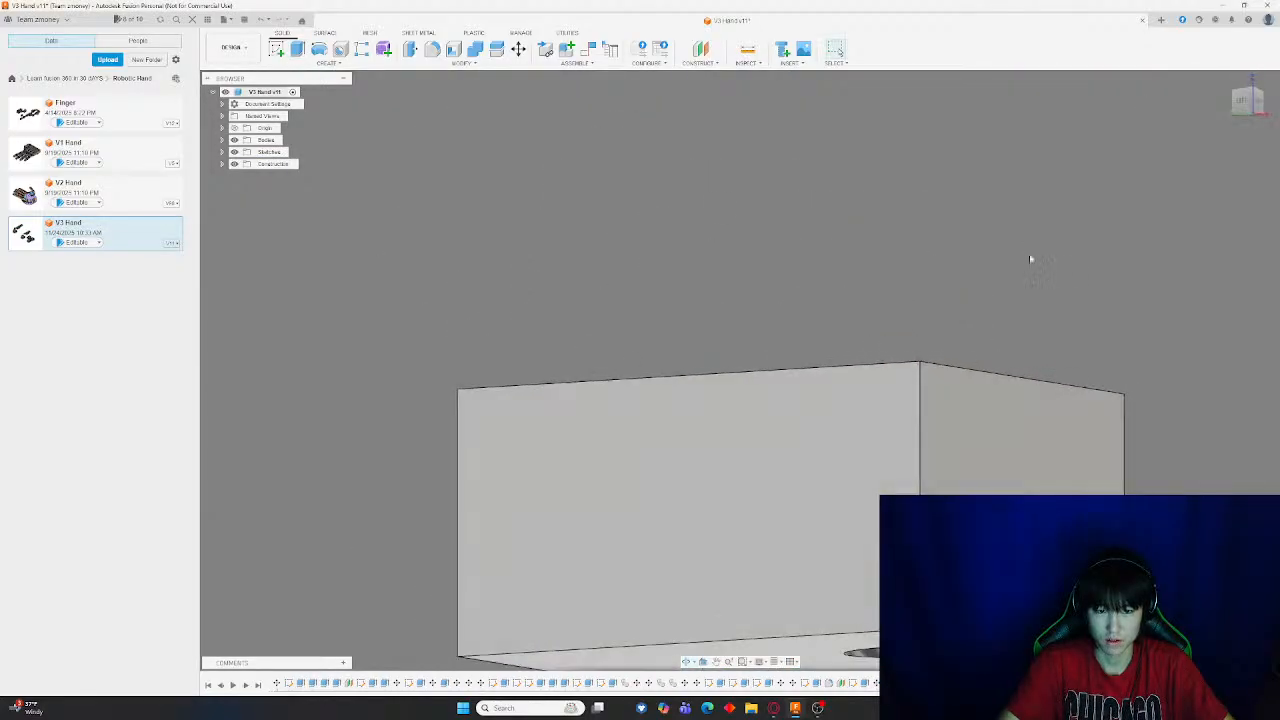
pyautogui.moveTo(634, 340); pyautogui.dragTo(800, 430, button='middle')
pyautogui.click(747, 50)
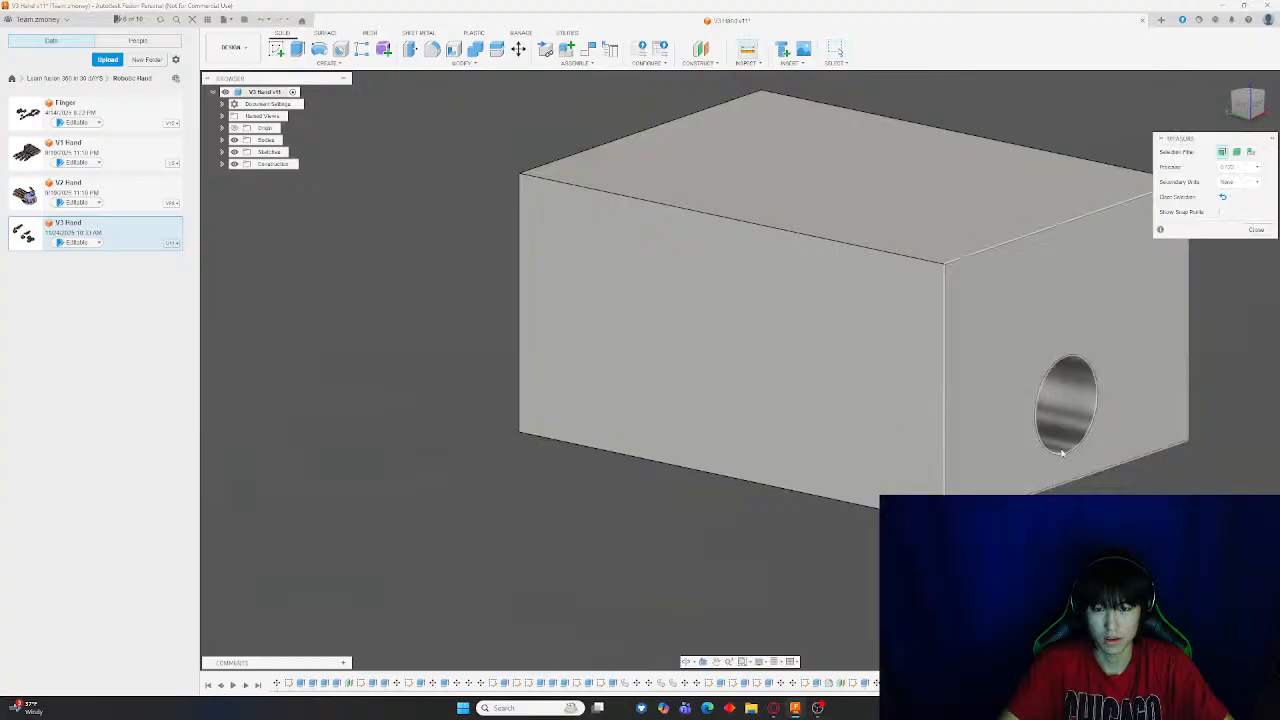
pyautogui.scroll(5, 1000, 434)
pyautogui.click(997, 434)
pyautogui.click(990, 386)
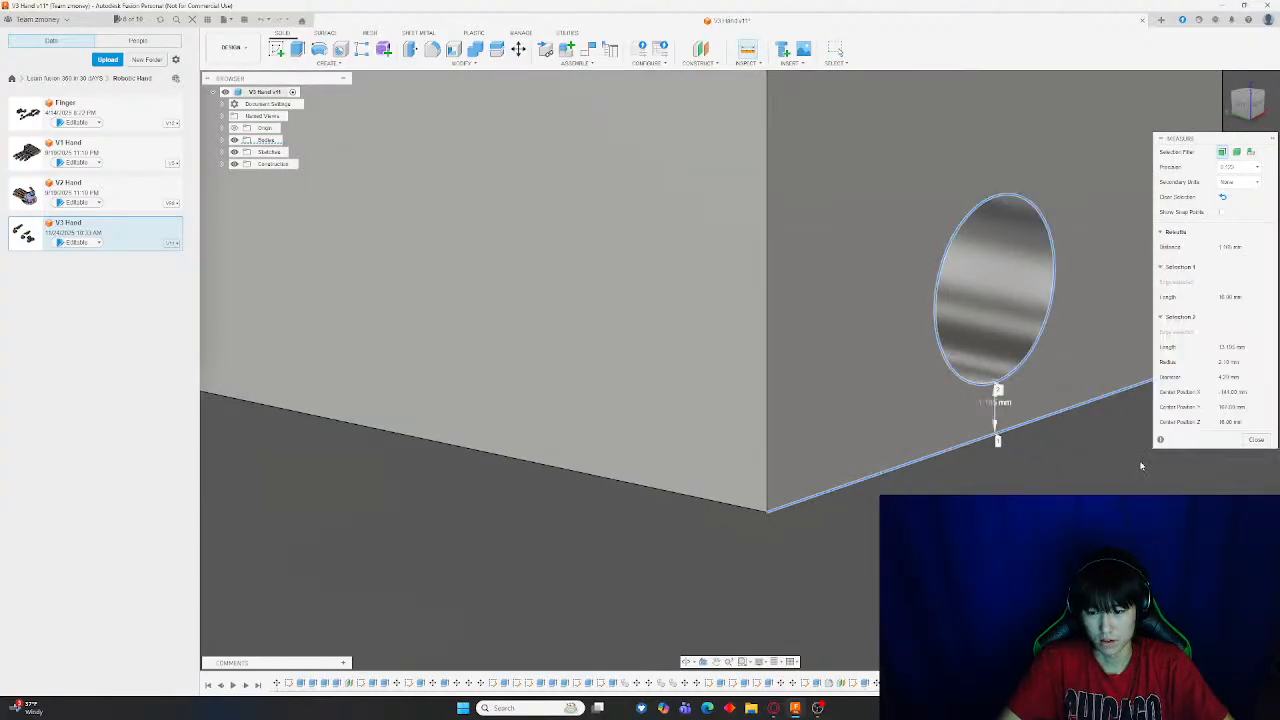
pyautogui.moveTo(1020, 458)
pyautogui.keyDown('shift'); pyautogui.mouseDown(button='middle')
pyautogui.moveTo(977, 446)
pyautogui.moveTo(1037, 443)
pyautogui.mouseUp(button='middle'); pyautogui.keyUp('shift')
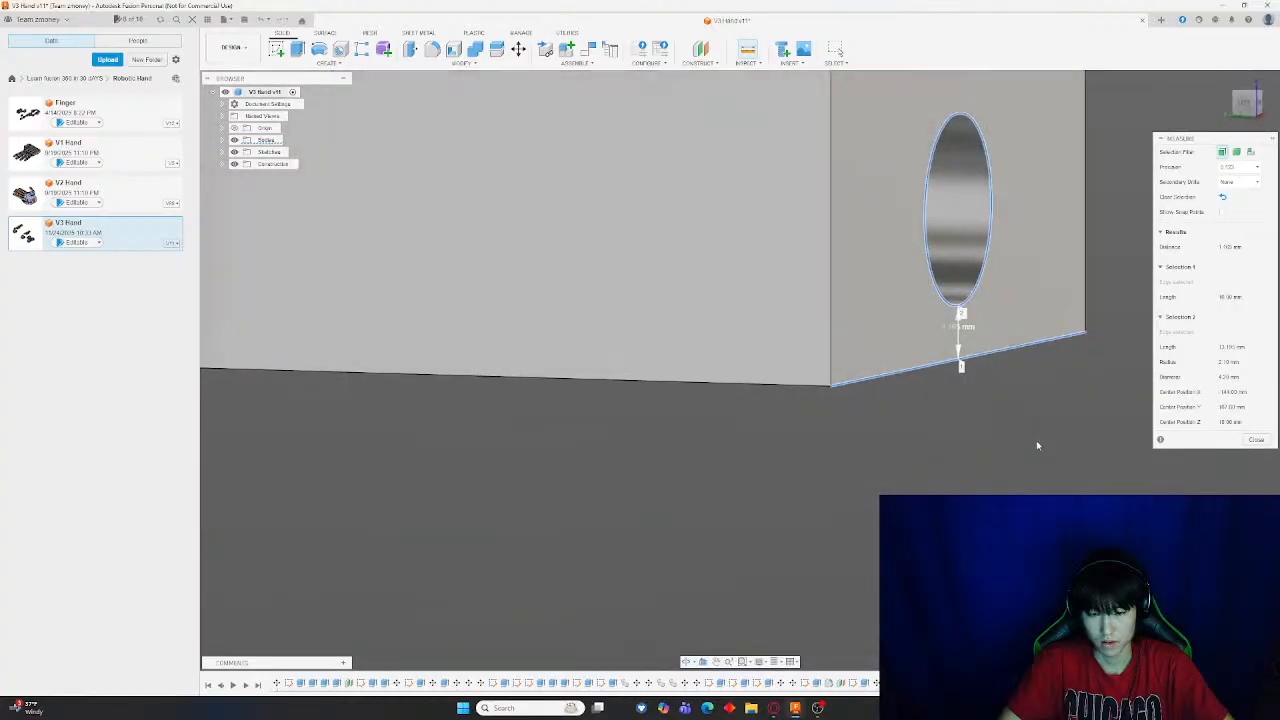
pyautogui.press('Escape')
pyautogui.scroll(-4, 1037, 443)
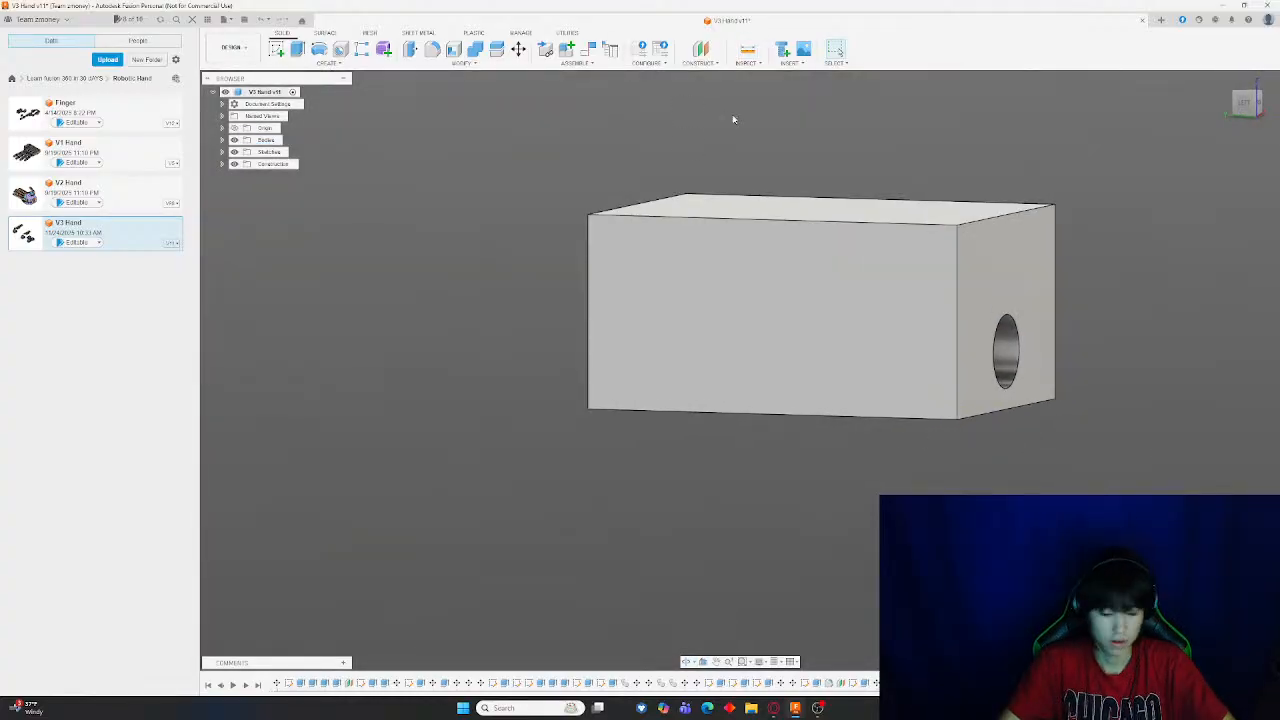
pyautogui.hotkey('ctrl', 'z')
pyautogui.press('m')
pyautogui.click(772, 345)
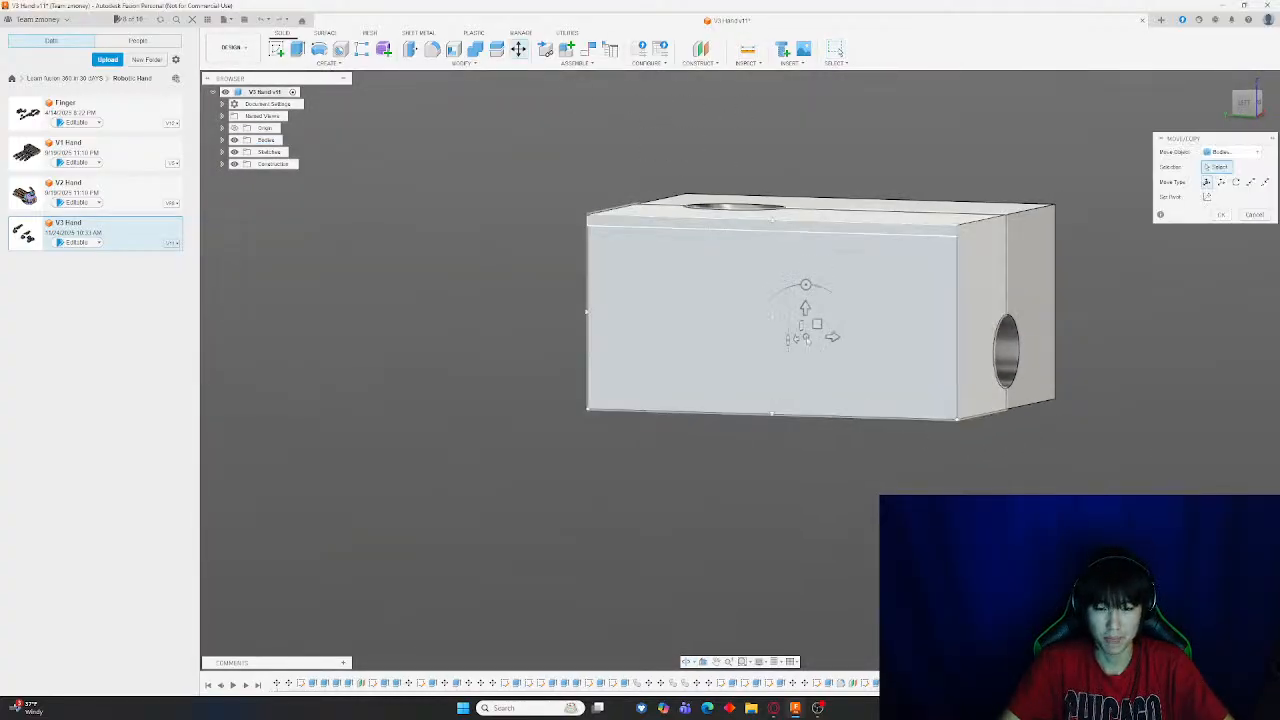
pyautogui.moveTo(794, 340); pyautogui.dragTo(400, 388)
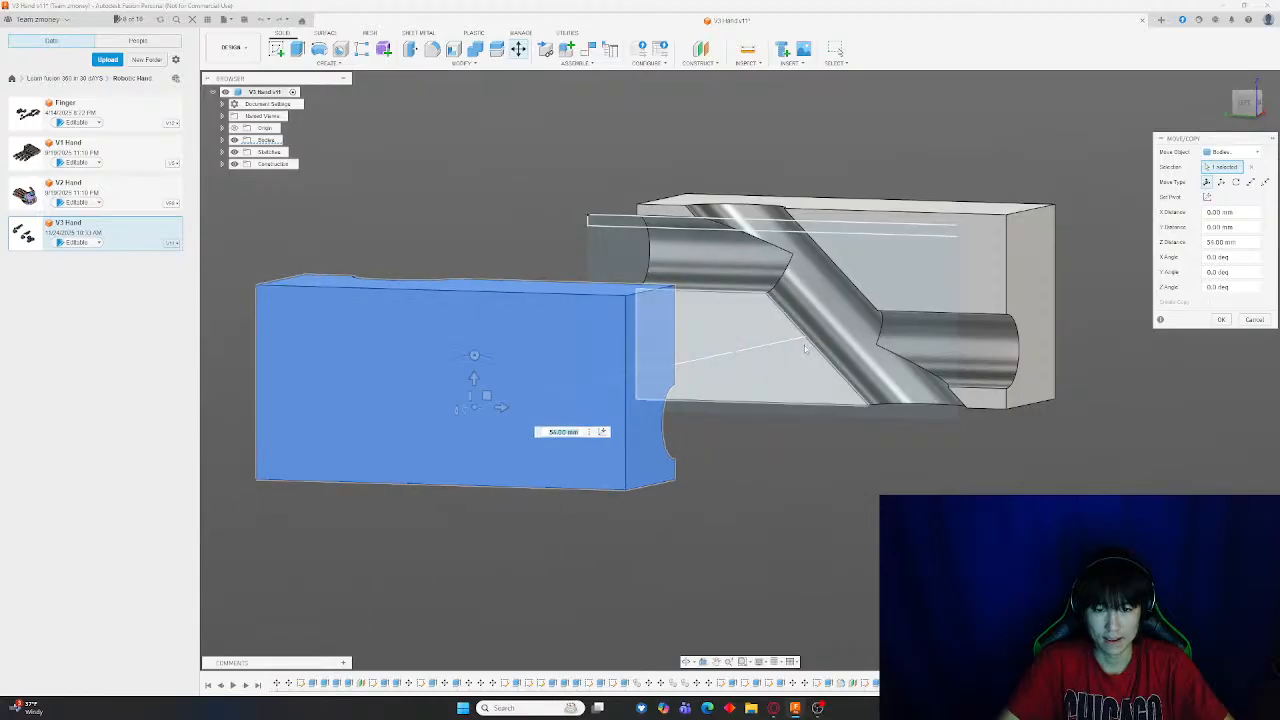
pyautogui.keyDown('shift'); pyautogui.moveTo(872, 325); pyautogui.dragTo(787, 355, button='middle'); pyautogui.keyUp('shift')
pyautogui.press('Escape')
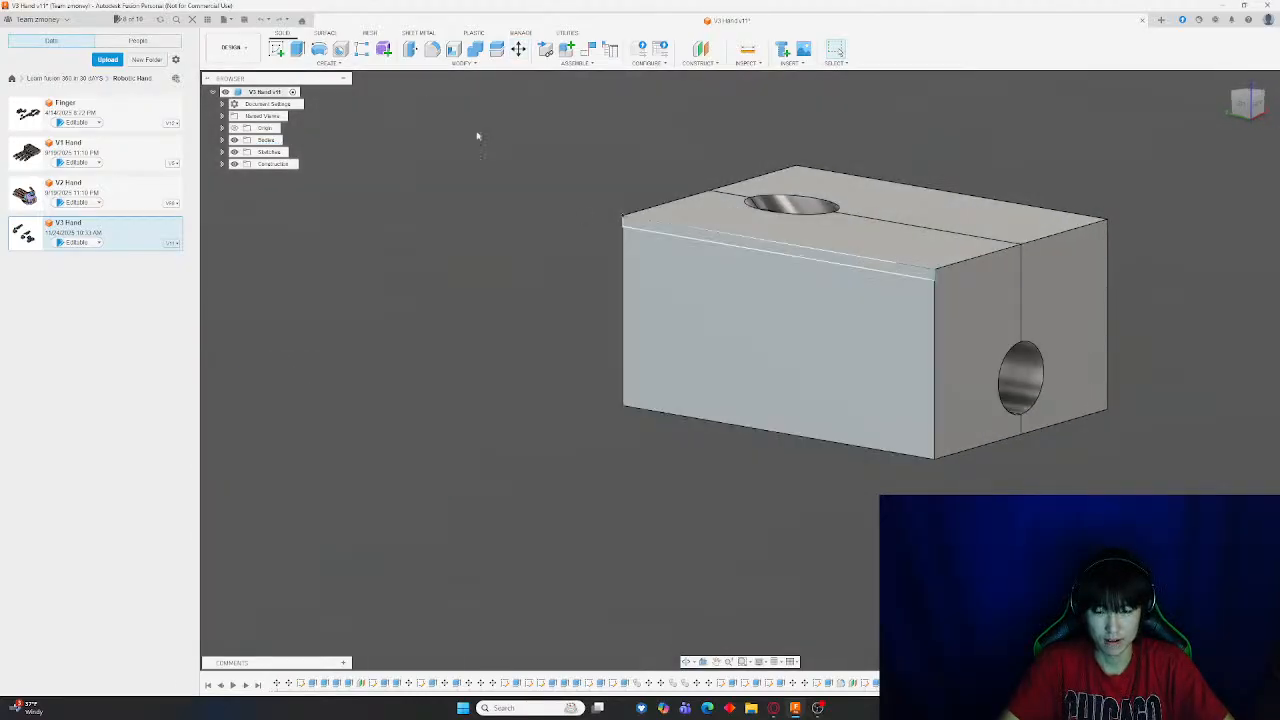
pyautogui.click(701, 50)
pyautogui.scroll(4, 1000, 420)
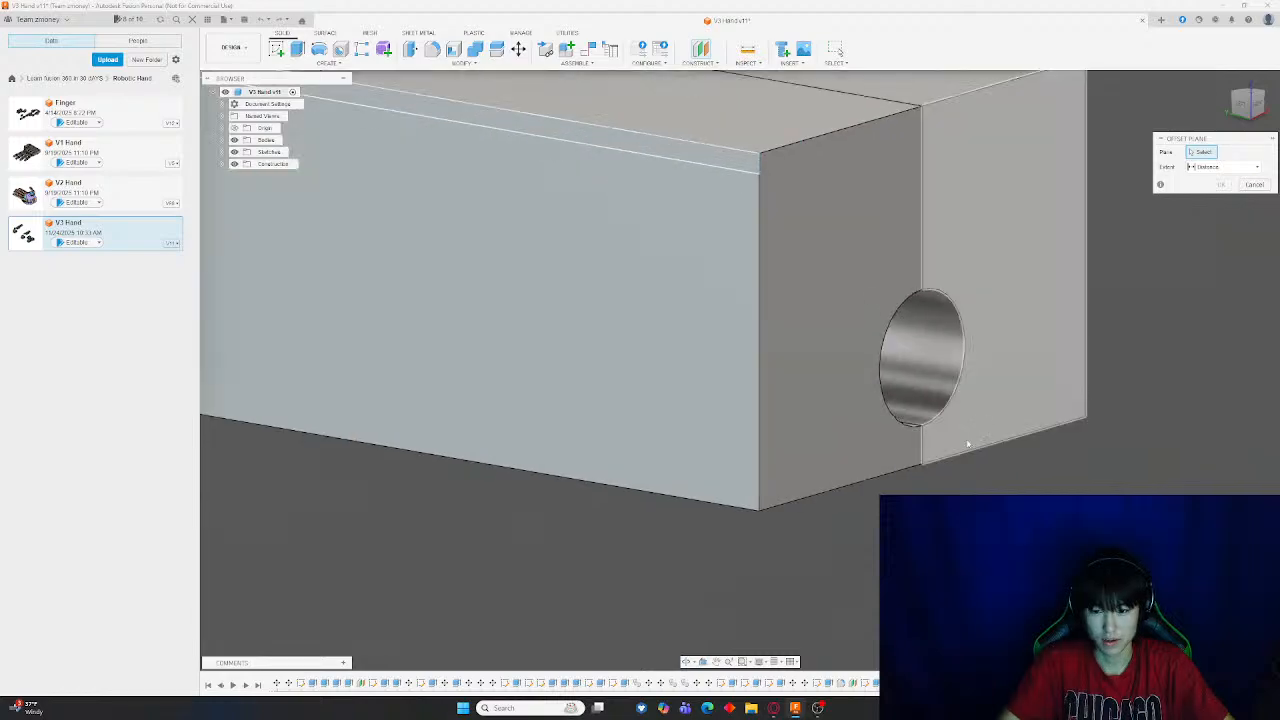
pyautogui.press('Escape')
pyautogui.click(1060, 402)
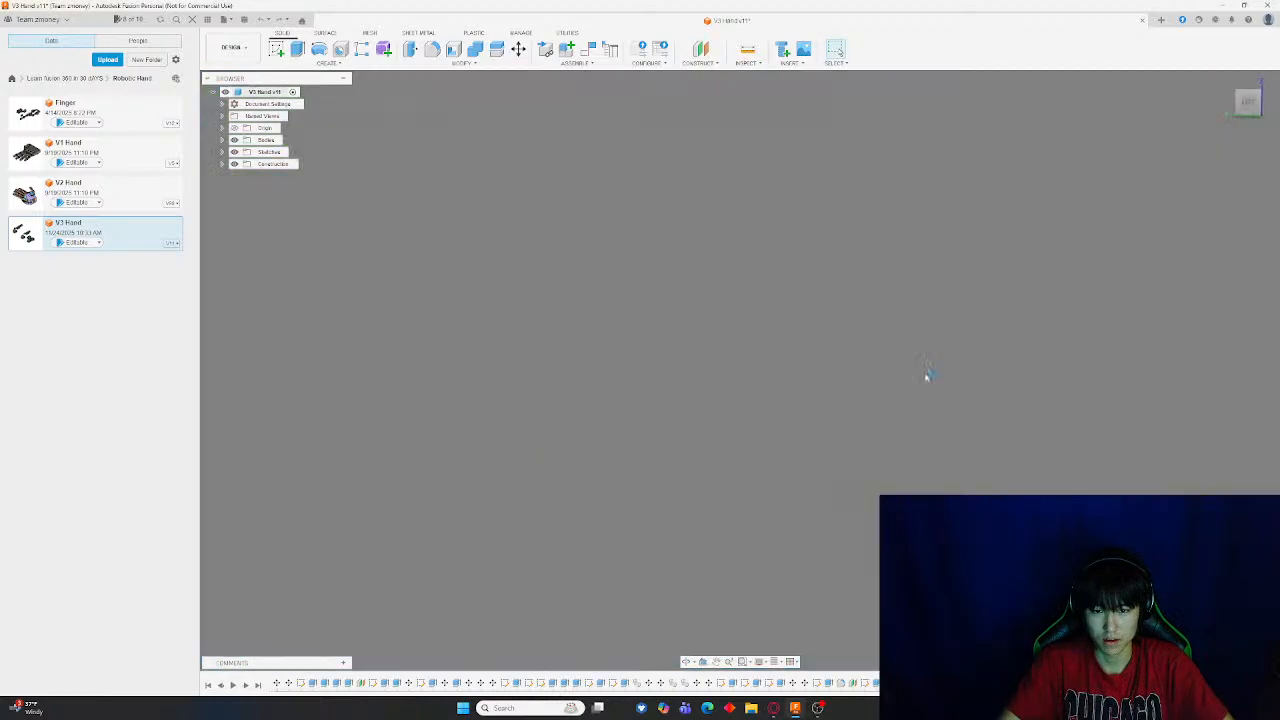
pyautogui.click(280, 20)
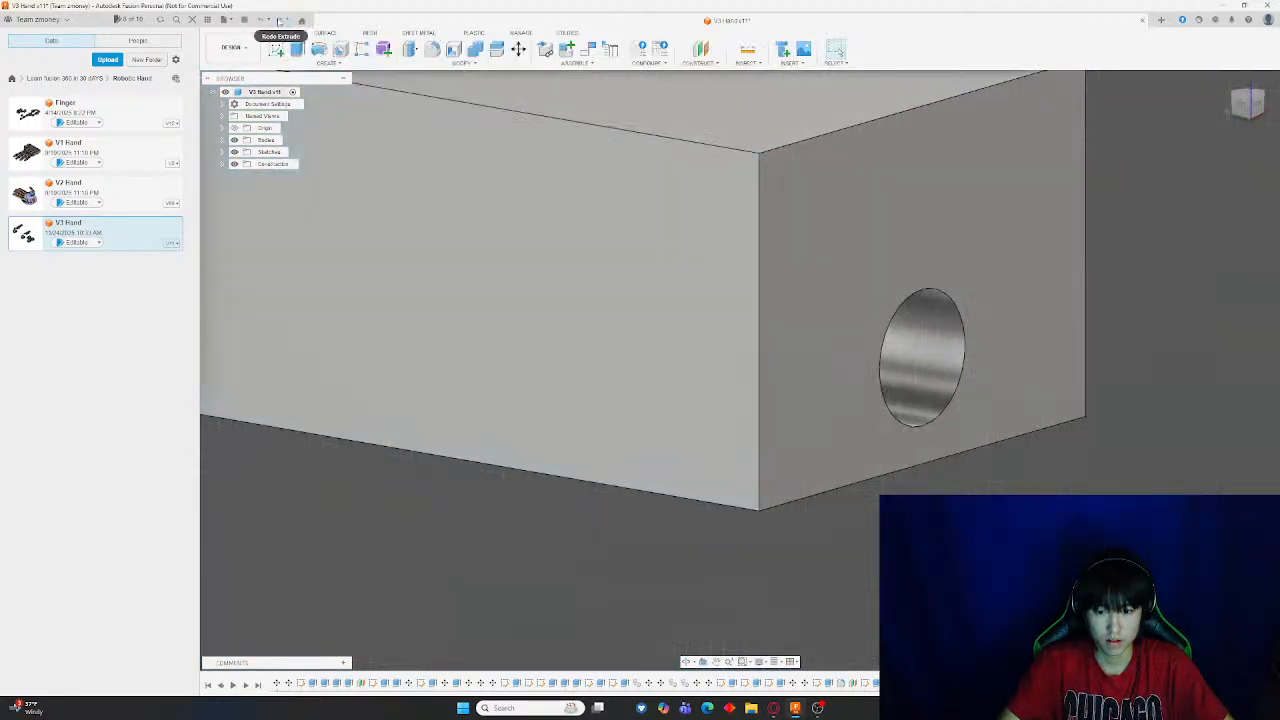
# Measure again the gap between the end-face hole and the block's lower edge
pyautogui.click(703, 57)
pyautogui.scroll(3, 1052, 435)
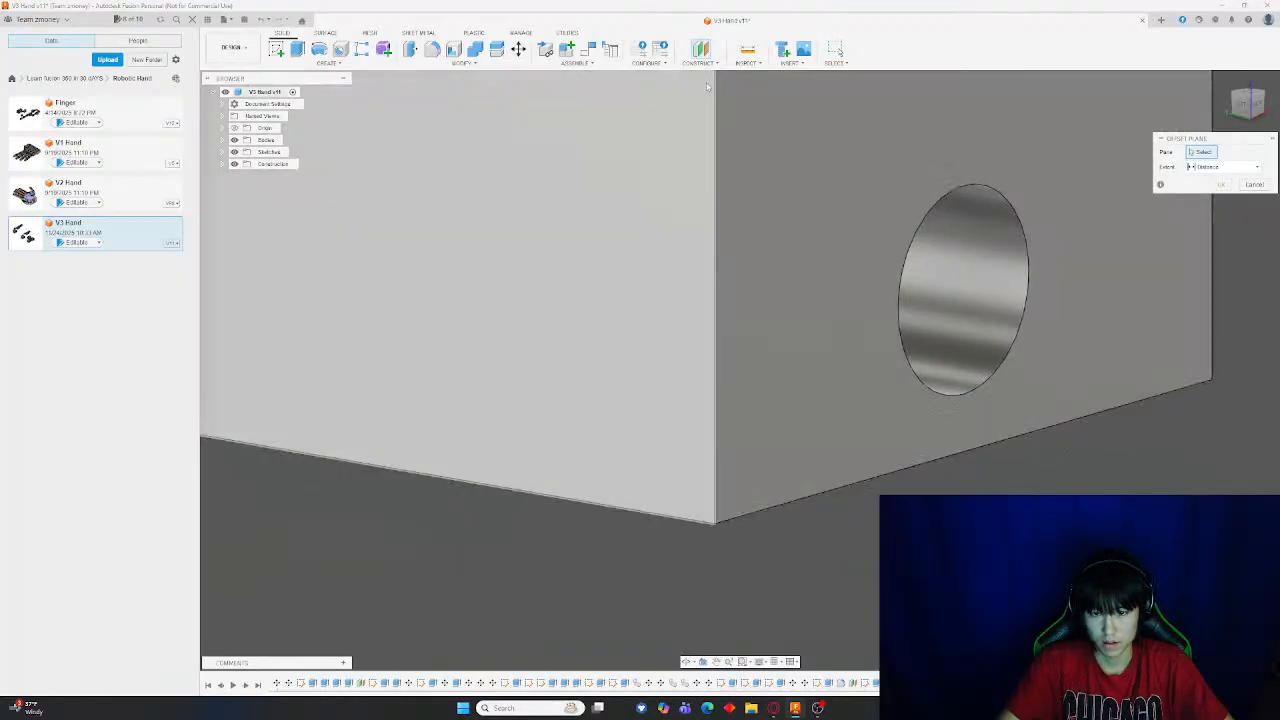
pyautogui.click(752, 55)
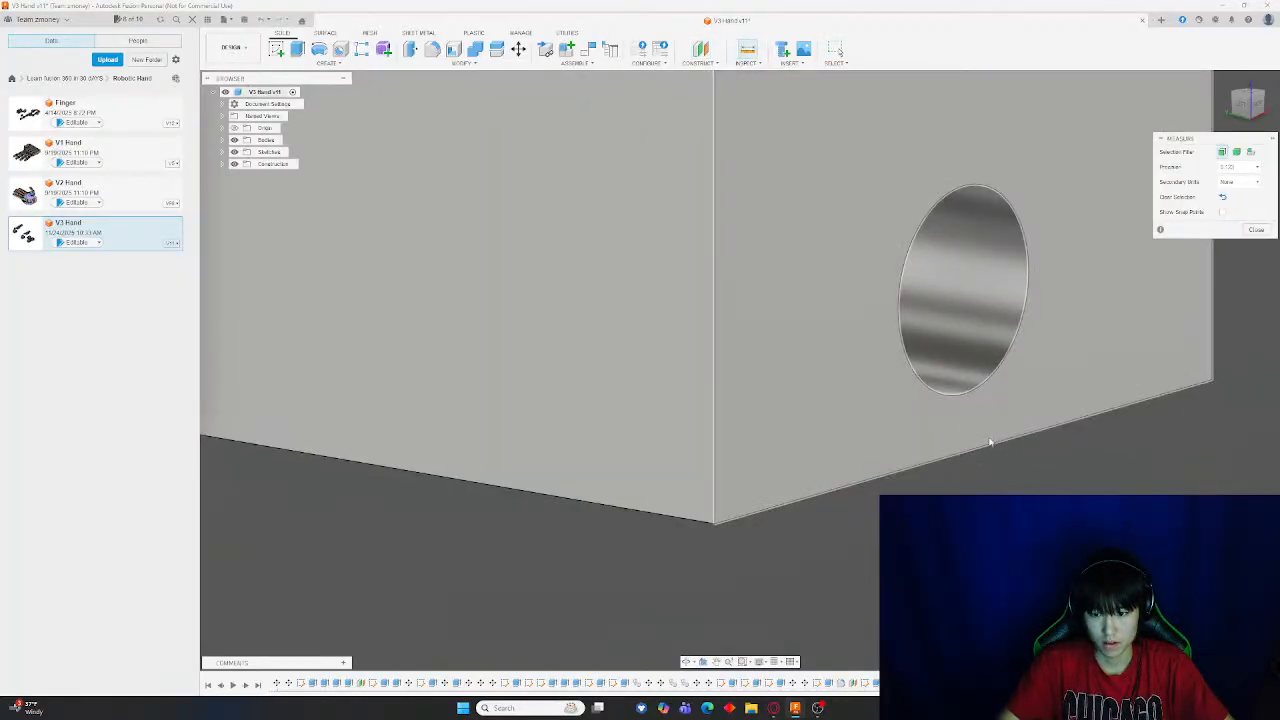
pyautogui.click(963, 451)
pyautogui.click(966, 398)
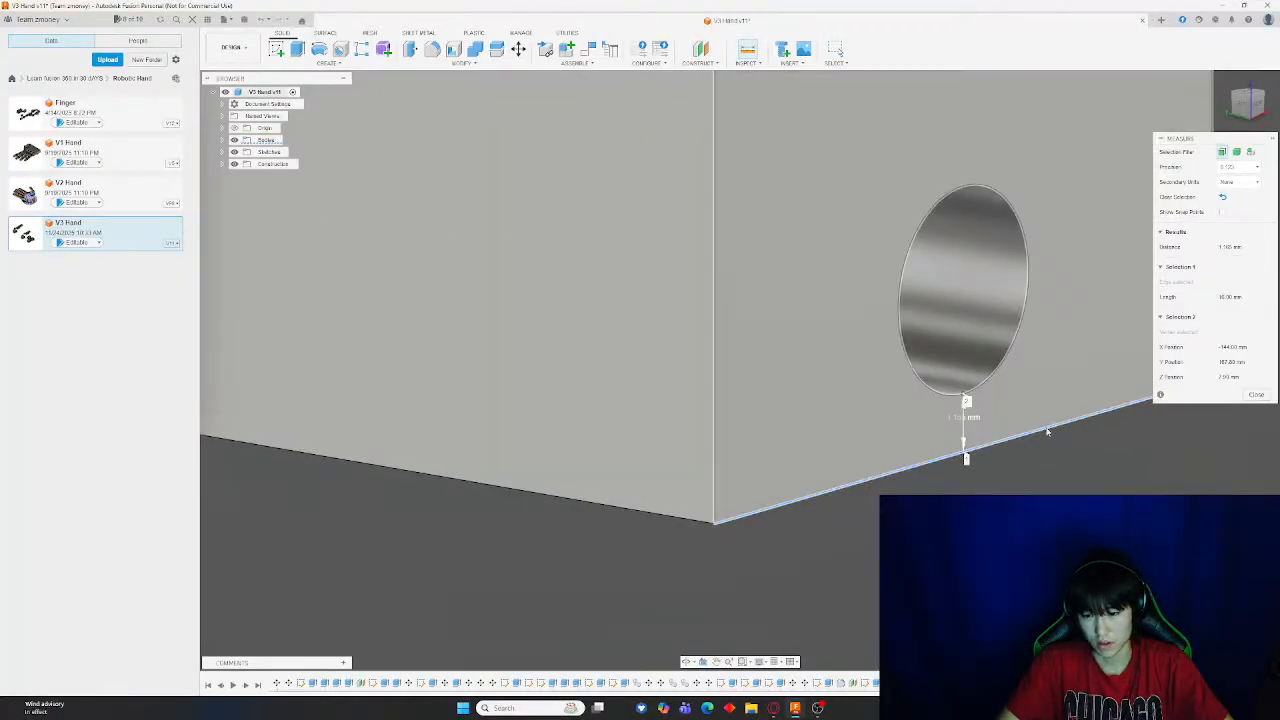
pyautogui.press('Escape')
pyautogui.keyDown('shift'); pyautogui.moveTo(549, 335); pyautogui.dragTo(618, 290, button='middle'); pyautogui.keyUp('shift')
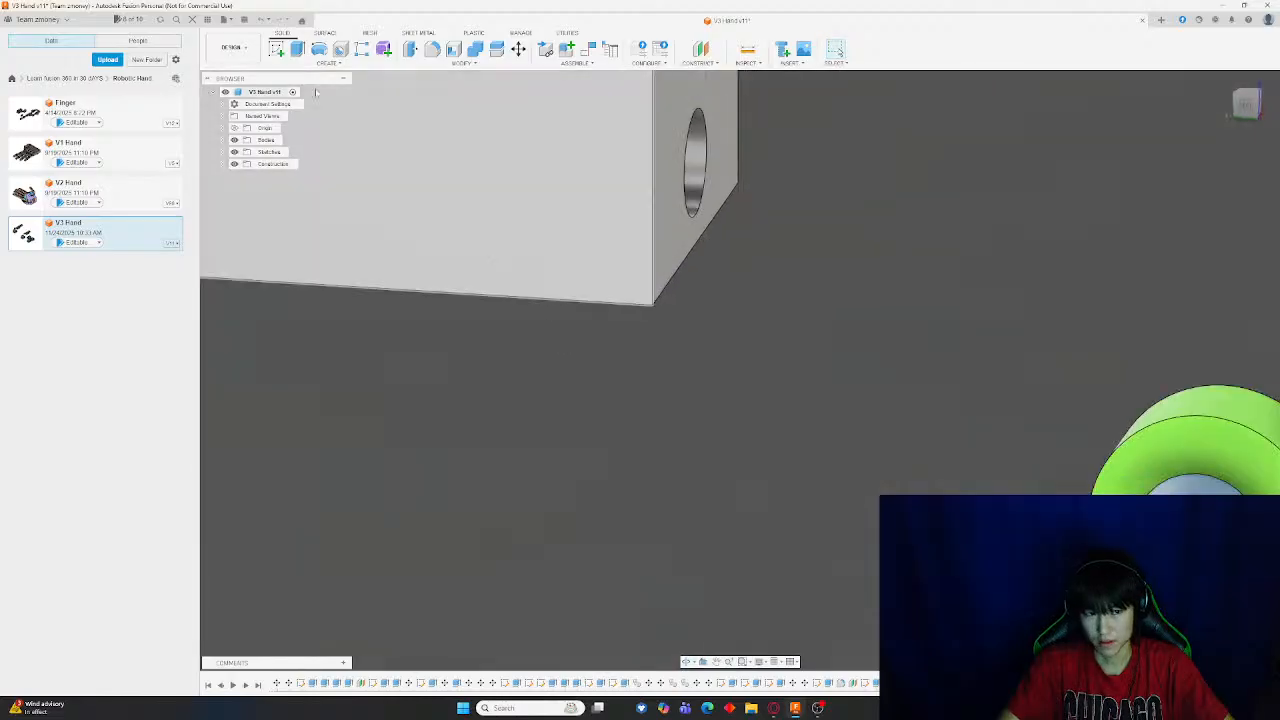
# Sketch a rectangle 27.2 mm wide and about 1.1 mm tall along the block's bottom edge
pyautogui.click(277, 50)
pyautogui.click(537, 223)
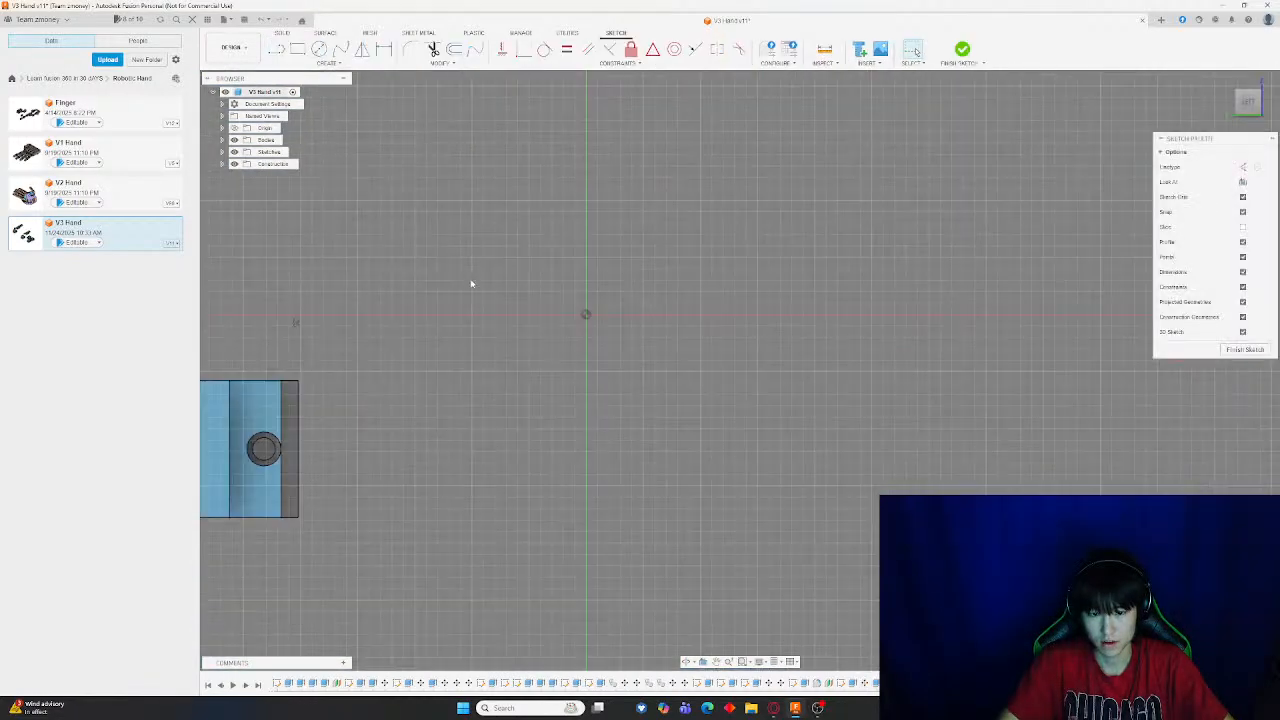
pyautogui.click(300, 52)
pyautogui.scroll(4, 597, 356)
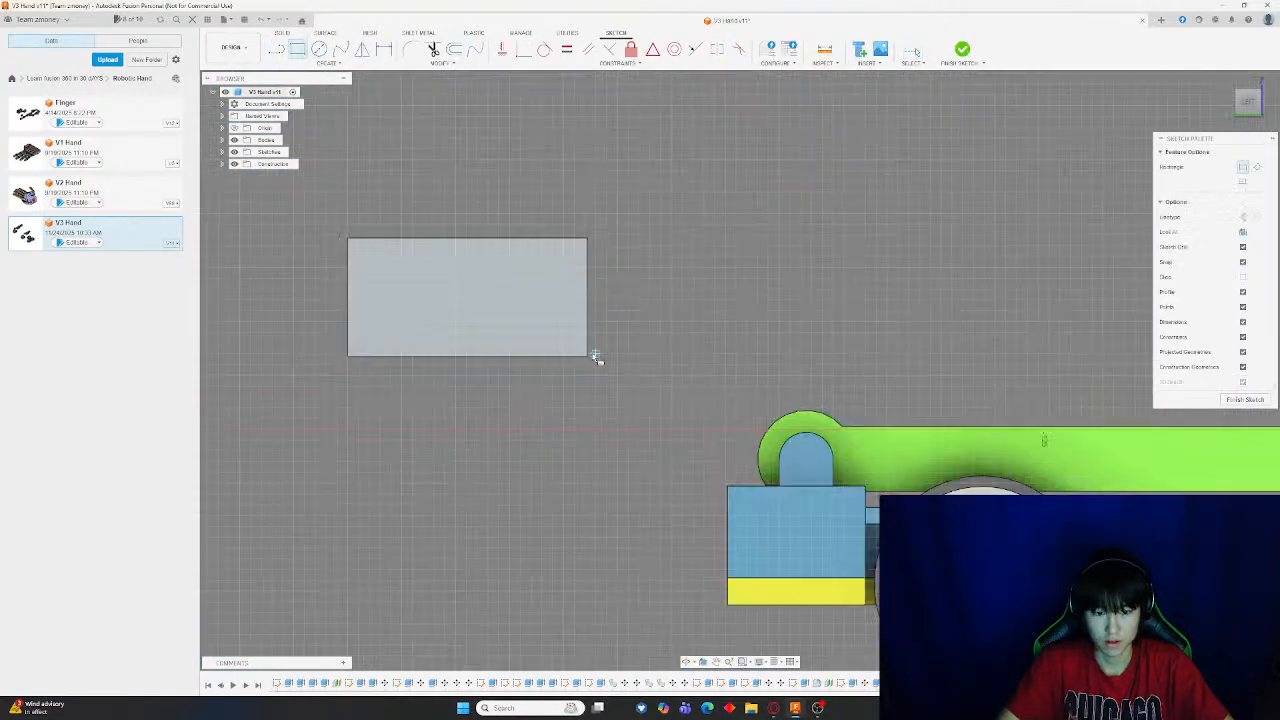
pyautogui.click(350, 342)
pyautogui.press('Escape')
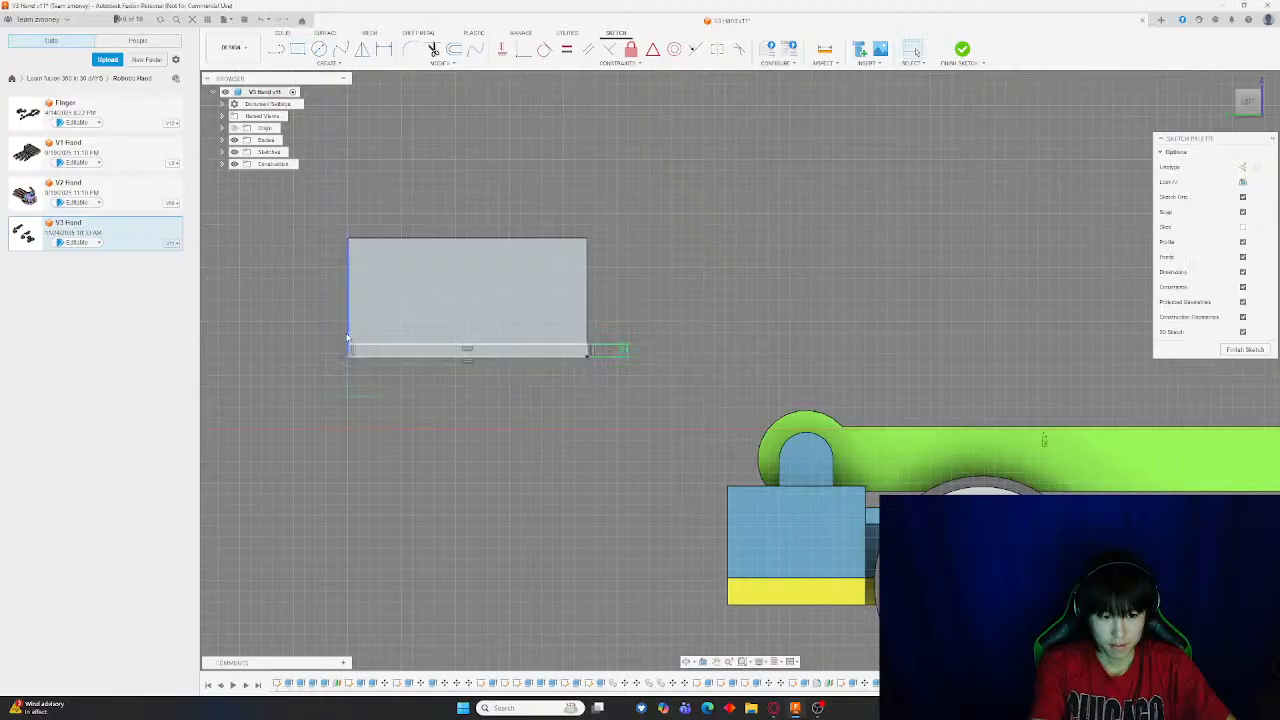
pyautogui.click(962, 49)
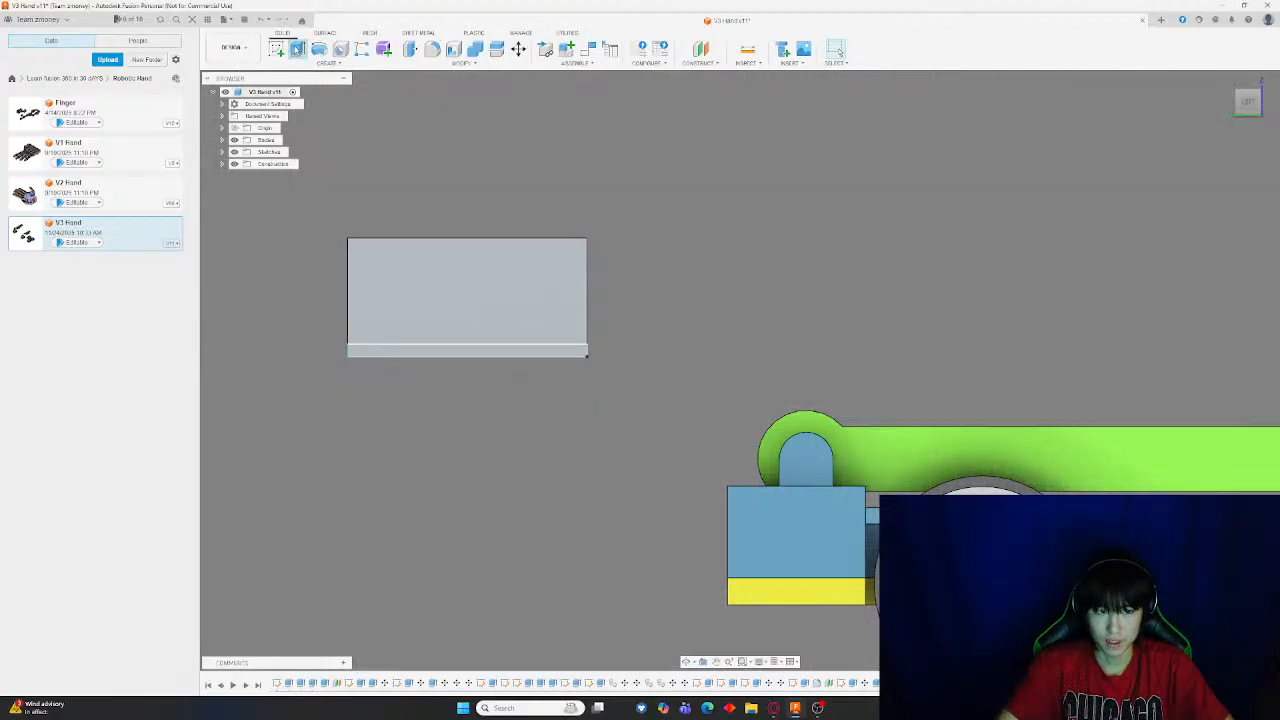
# Extrude the new thin rectangle as a Join into the block's bottom
pyautogui.click(297, 49)
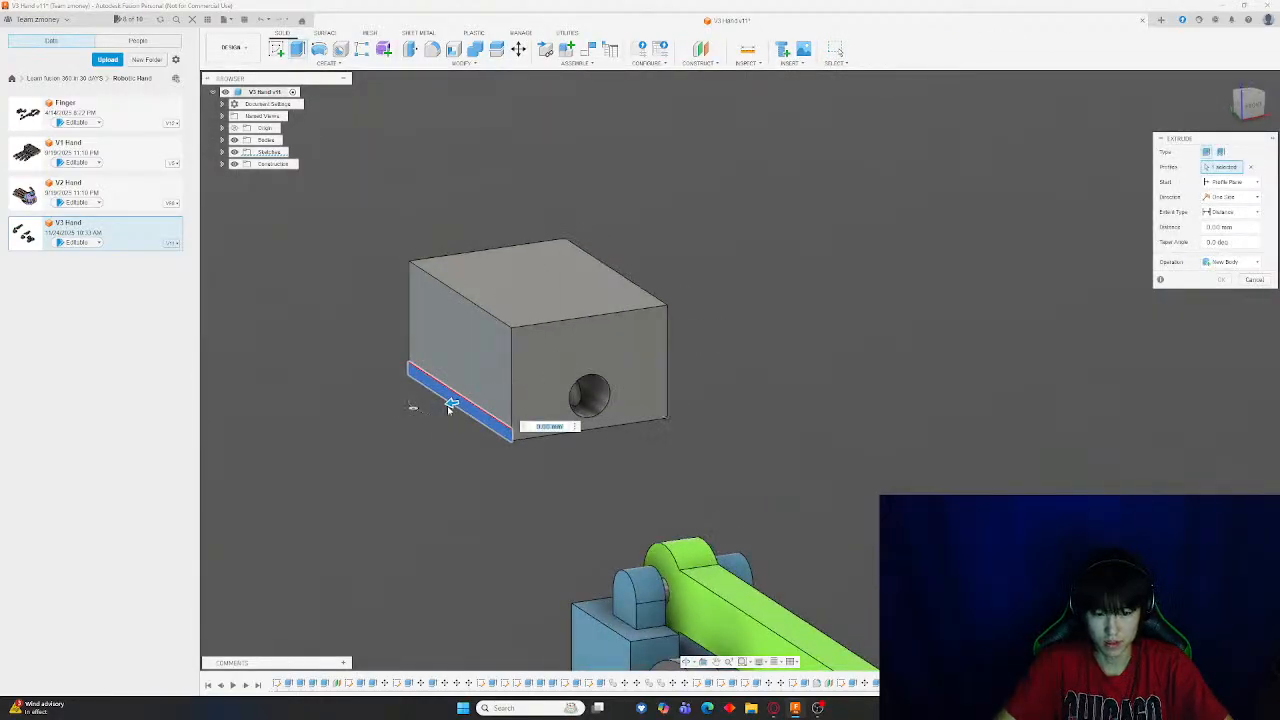
pyautogui.moveTo(450, 406); pyautogui.dragTo(552, 393)
pyautogui.keyDown('shift'); pyautogui.moveTo(552, 393); pyautogui.dragTo(844, 406, button='middle'); pyautogui.keyUp('shift')
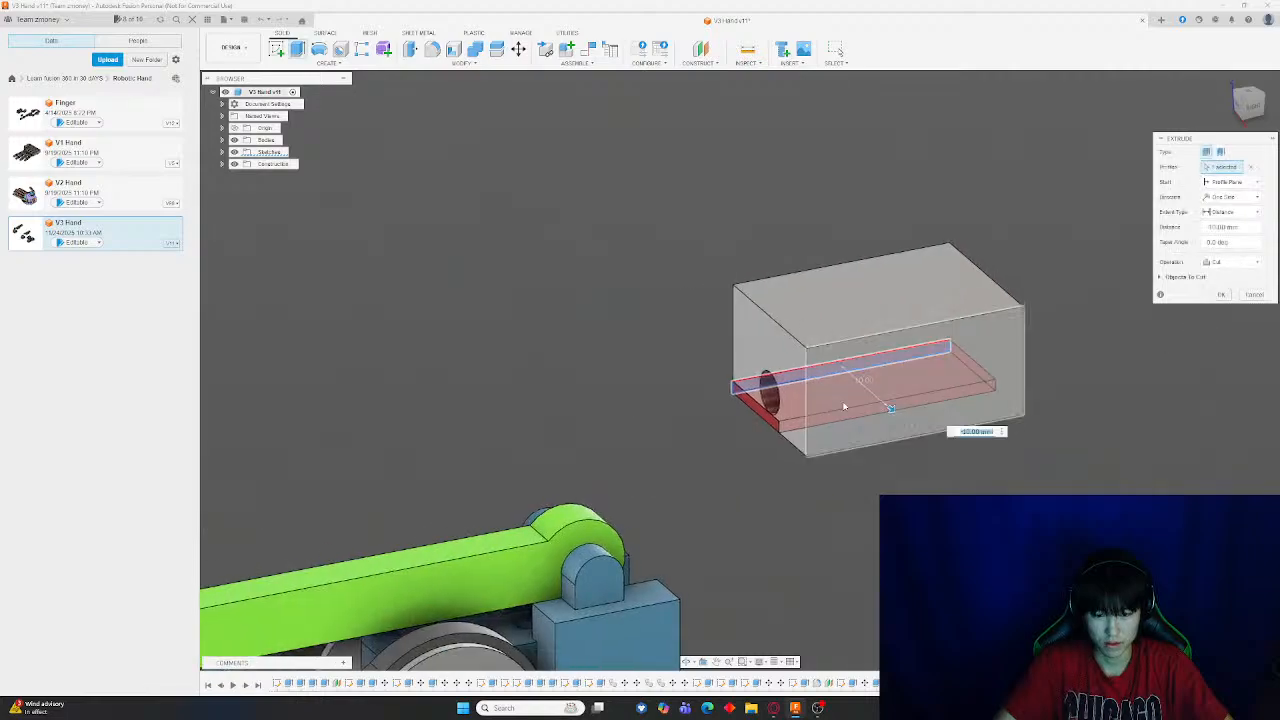
pyautogui.click(844, 406)
pyautogui.click(1225, 279)
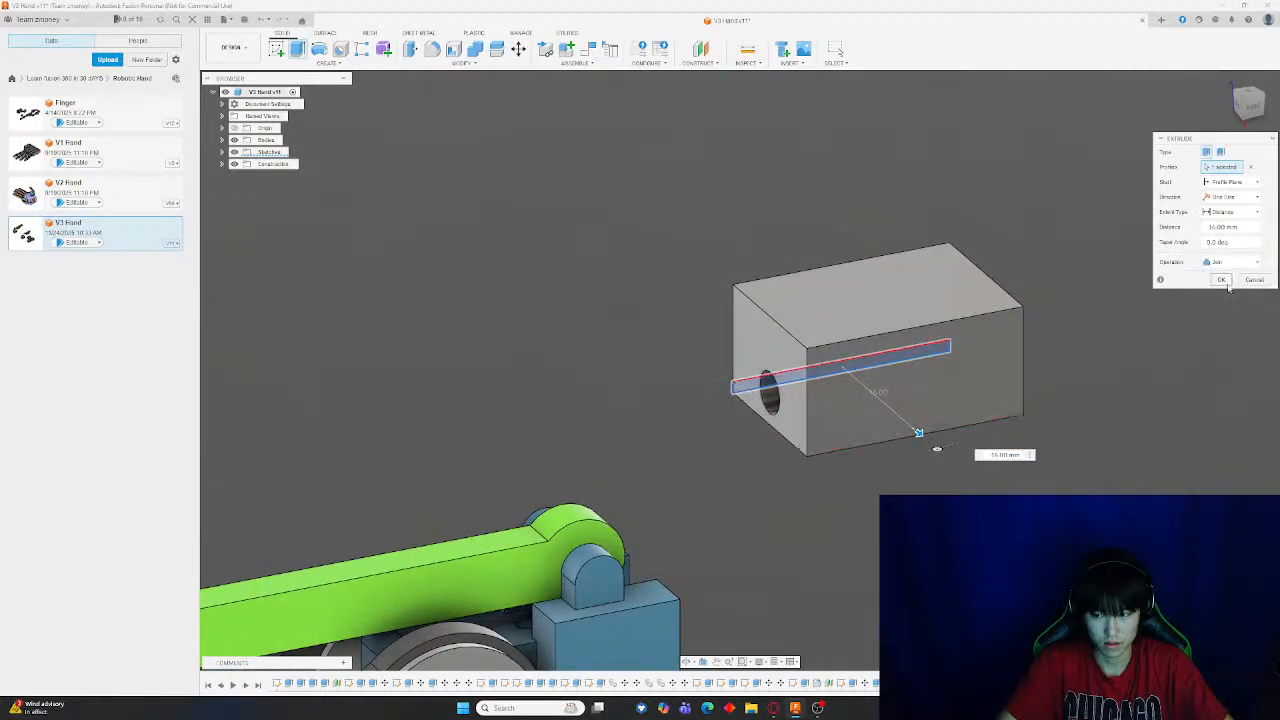
pyautogui.click(1223, 281)
pyautogui.keyDown('shift'); pyautogui.moveTo(900, 288); pyautogui.dragTo(683, 444, button='middle'); pyautogui.keyUp('shift')
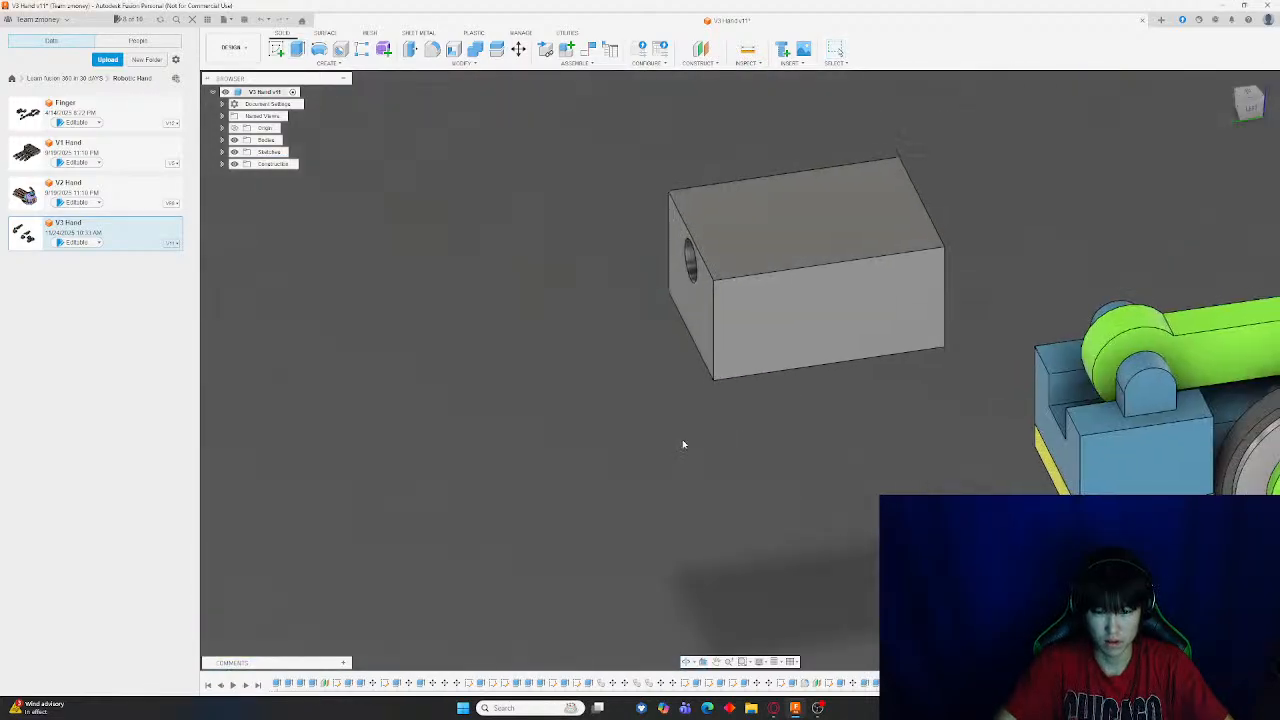
# Create an offset plane 8 mm inward from the block's long side face
pyautogui.click(830, 319)
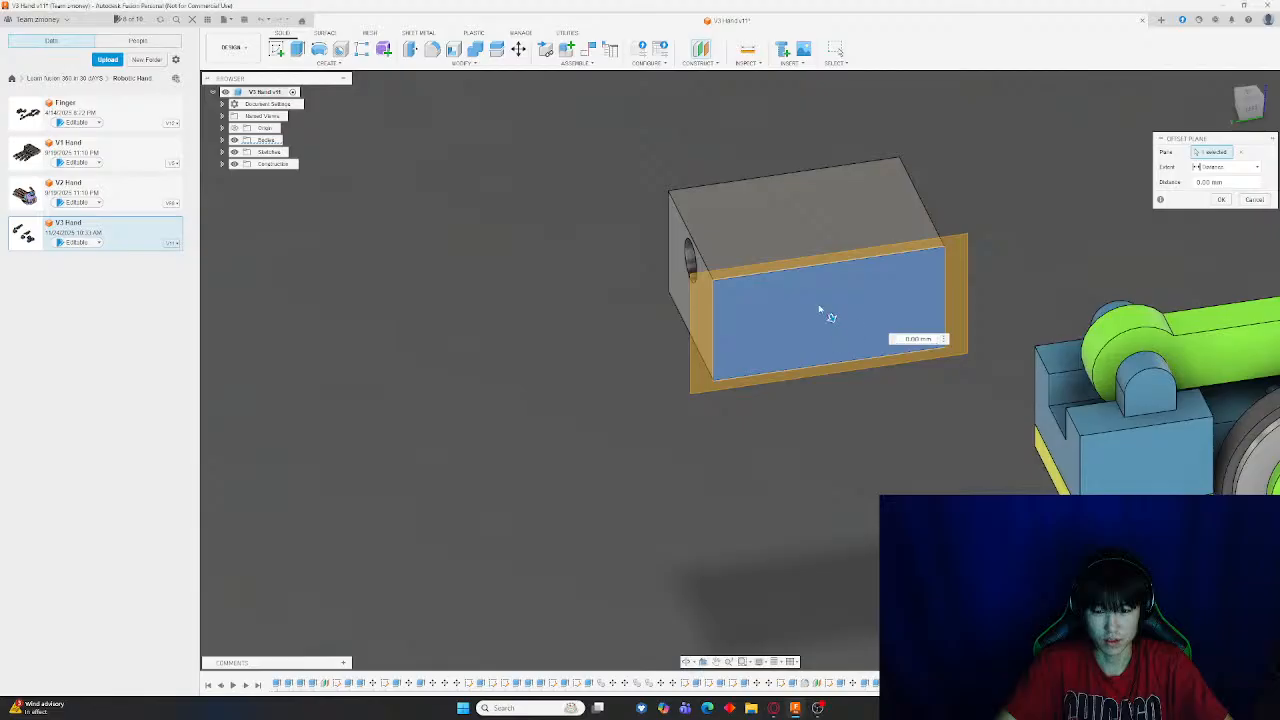
pyautogui.moveTo(829, 315); pyautogui.dragTo(767, 274)
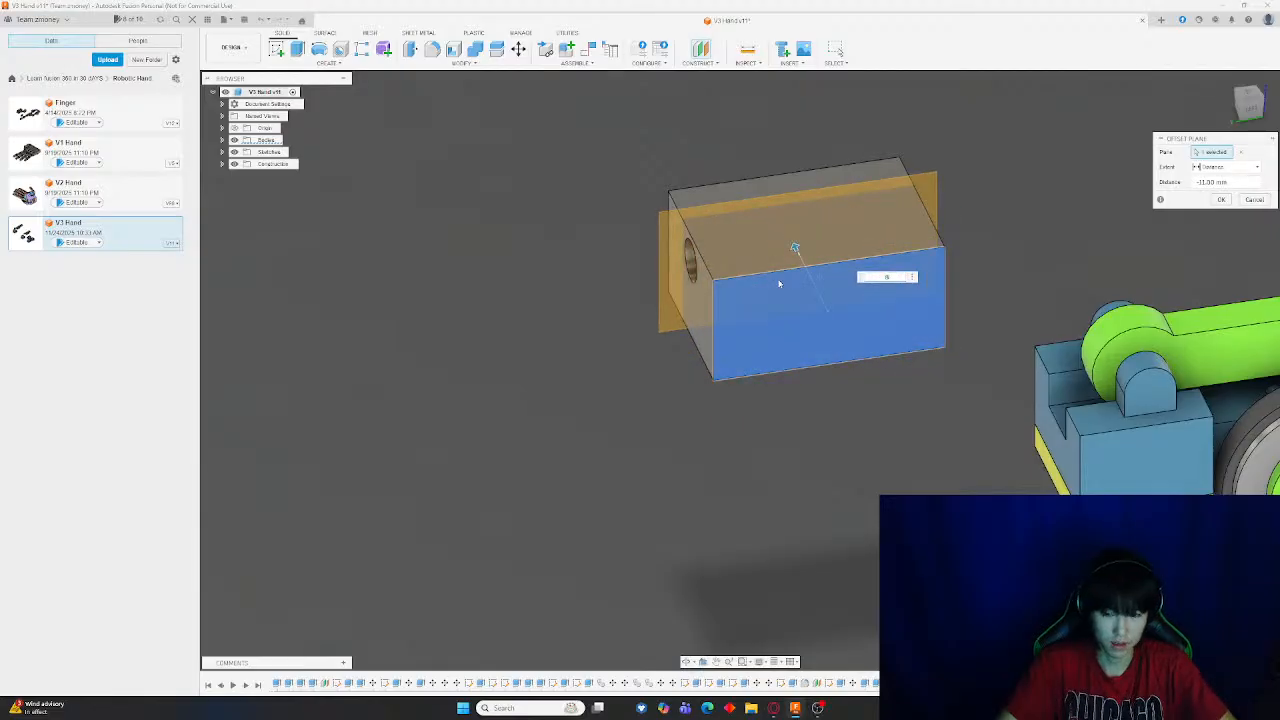
pyautogui.write('8')
pyautogui.keyDown('shift'); pyautogui.moveTo(753, 316); pyautogui.dragTo(784, 320, button='middle'); pyautogui.keyUp('shift')
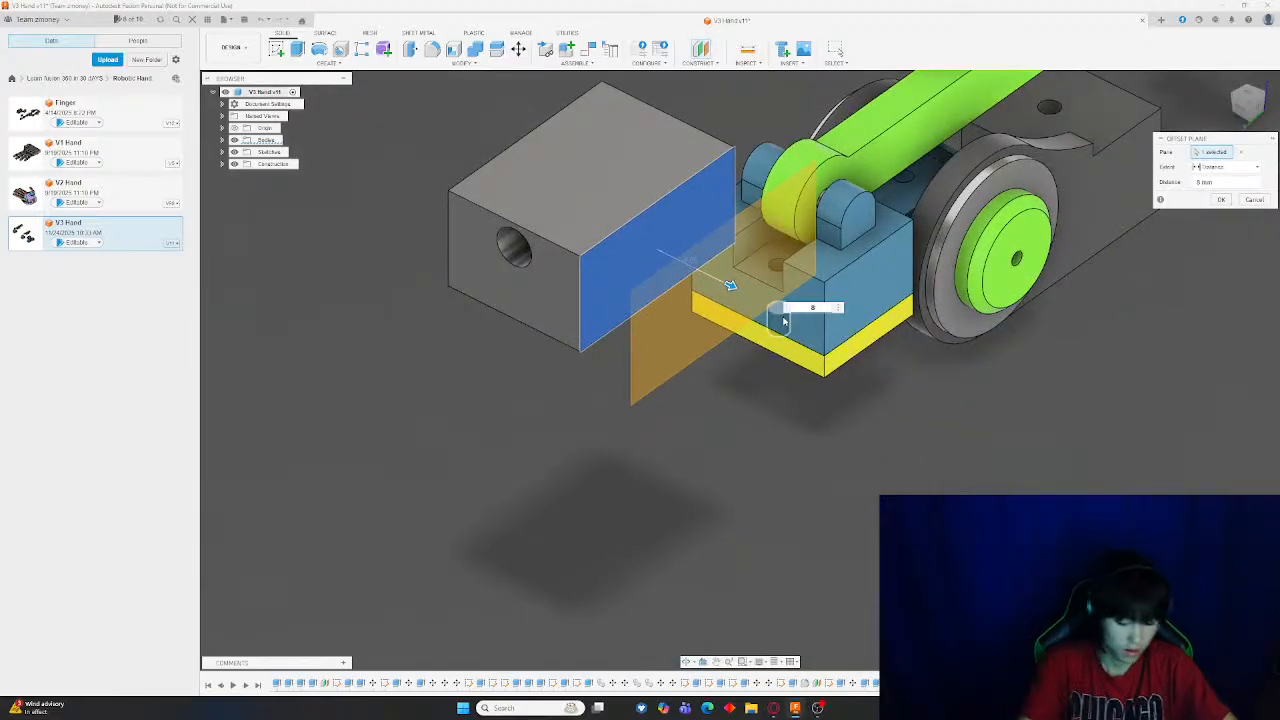
pyautogui.press('Return')
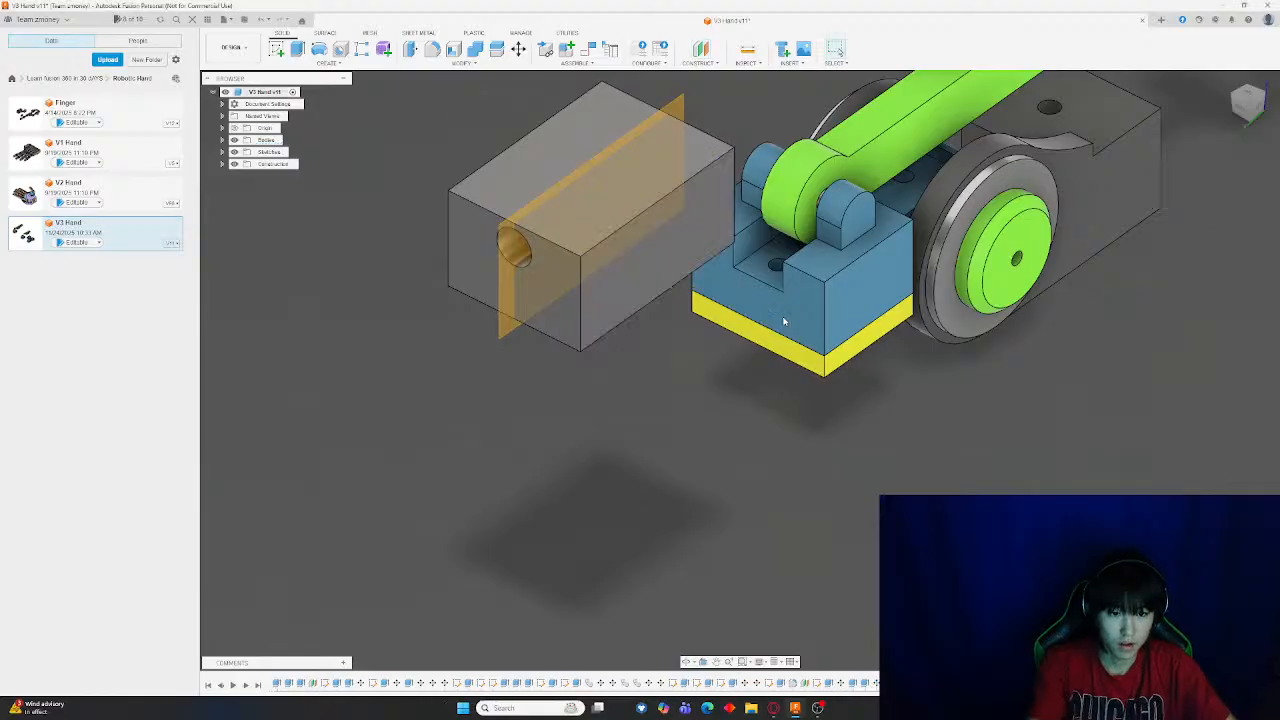
# Split the gray block into two bodies along the new offset plane
pyautogui.click(497, 49)
pyautogui.click(614, 206)
pyautogui.click(678, 107)
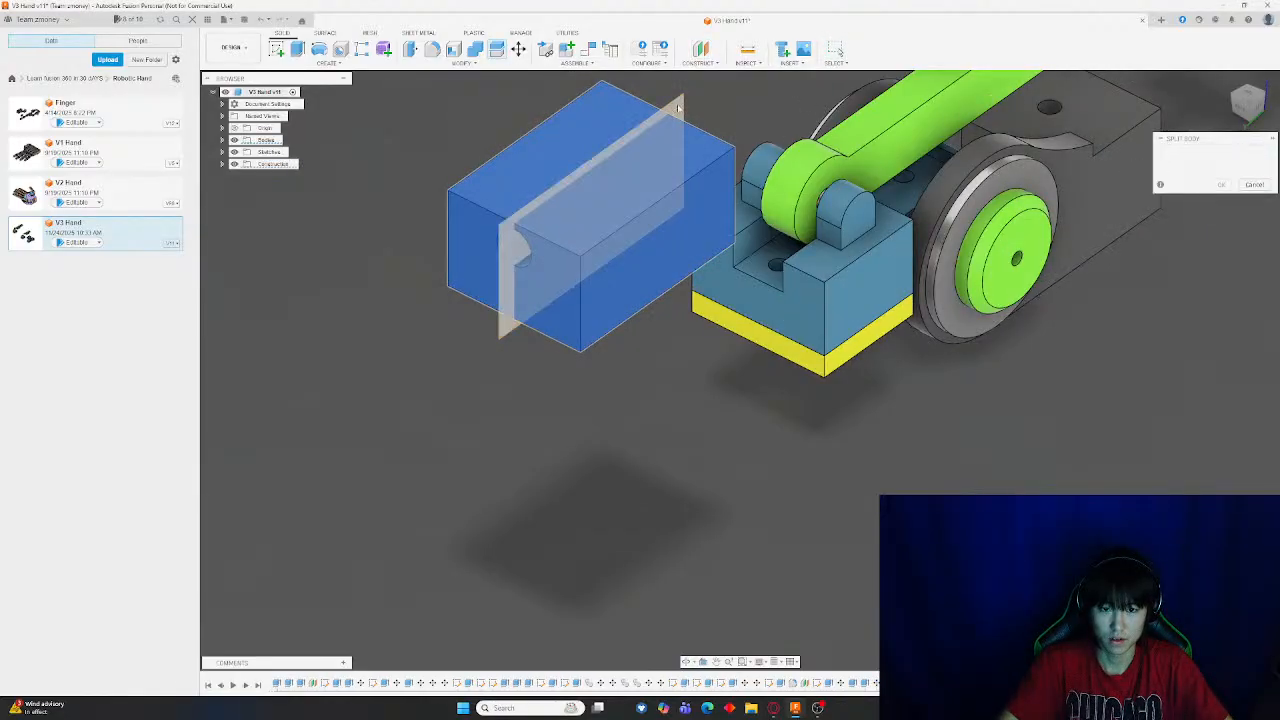
pyautogui.press('Return')
# Move the front half of the split block down away from the other half
pyautogui.click(519, 49)
pyautogui.click(651, 271)
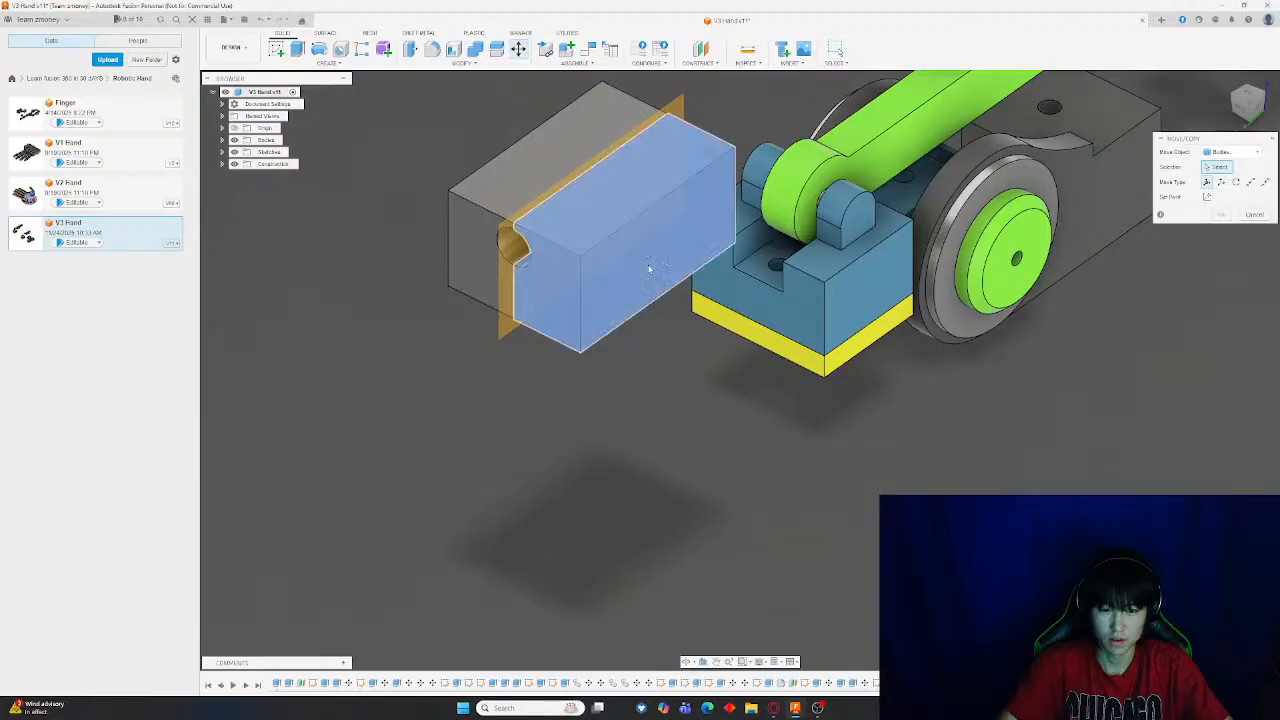
pyautogui.moveTo(651, 251); pyautogui.dragTo(657, 443)
pyautogui.press('Return')
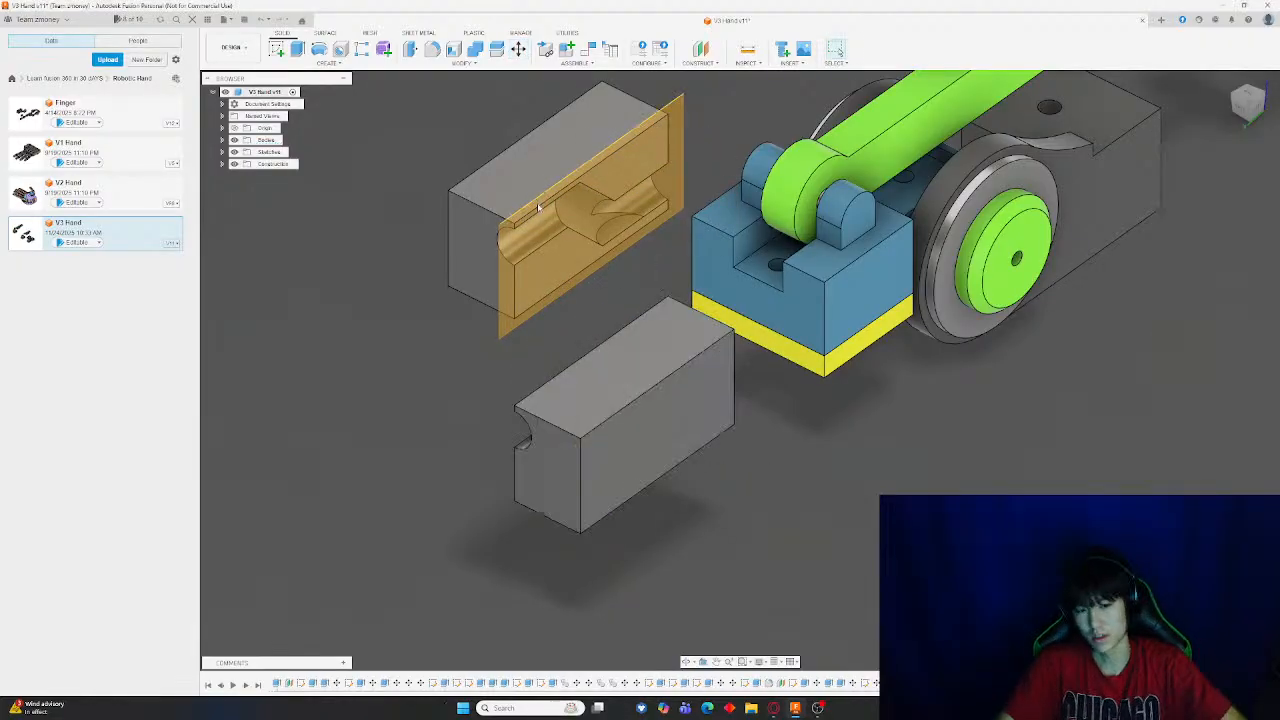
# Examine the angled hole channel exposed inside the split block from several angles
pyautogui.keyDown('shift'); pyautogui.moveTo(553, 208); pyautogui.dragTo(521, 181, button='middle'); pyautogui.keyUp('shift')
pyautogui.scroll(3, 760, 380)
pyautogui.moveTo(943, 395); pyautogui.dragTo(917, 326, button='middle')
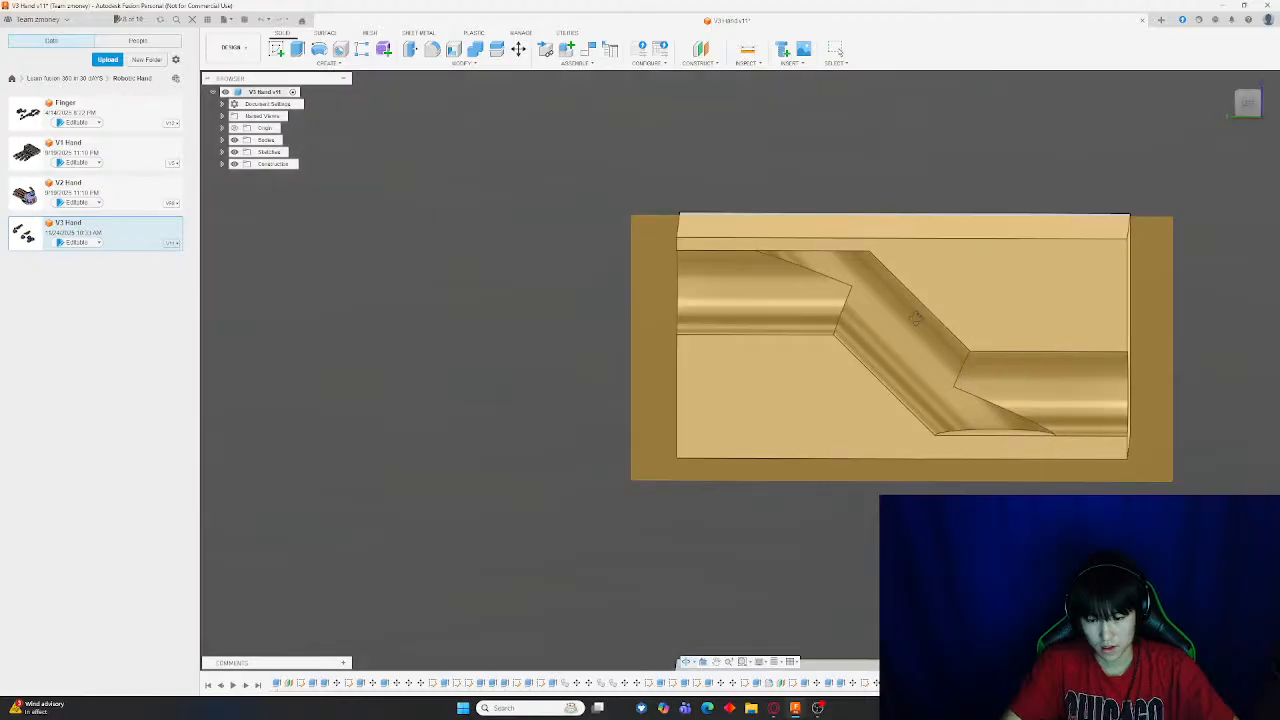
pyautogui.moveTo(1062, 312); pyautogui.dragTo(952, 326, button='middle')
pyautogui.click(1027, 283)
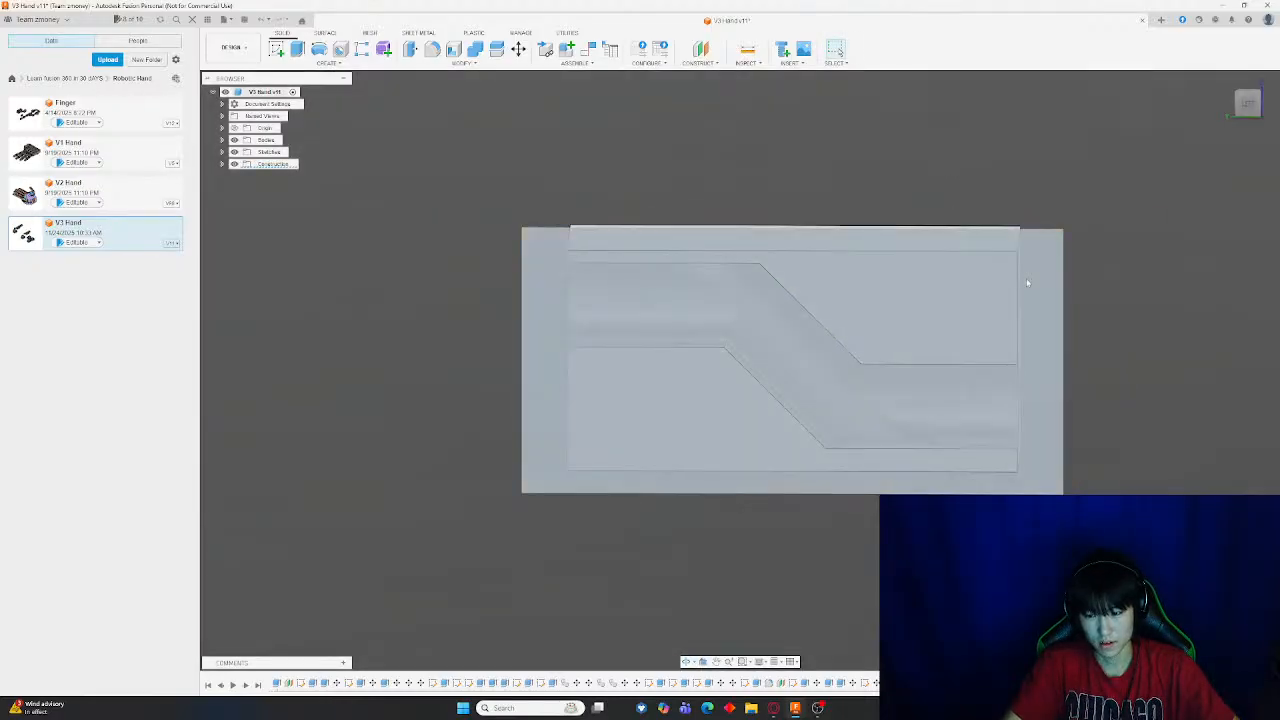
pyautogui.press('v')
pyautogui.scroll(4, 1118, 329)
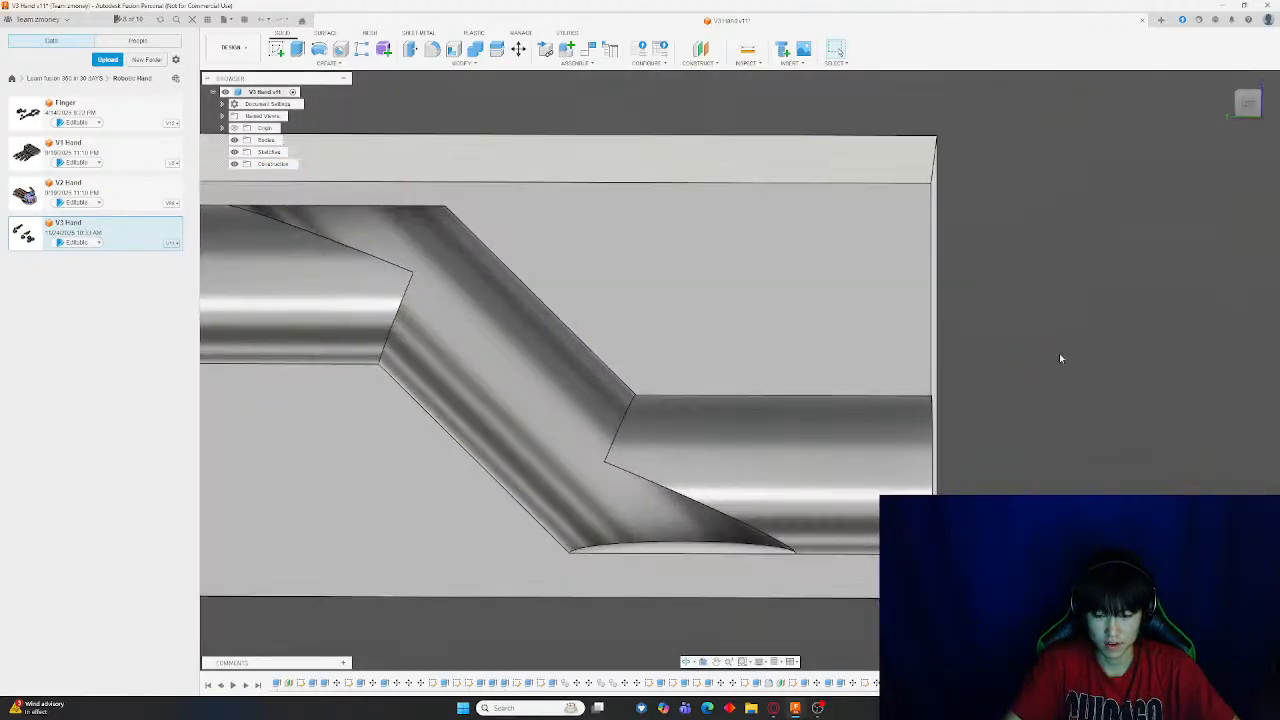
pyautogui.keyDown('shift'); pyautogui.moveTo(1015, 357); pyautogui.dragTo(963, 354, button='middle'); pyautogui.keyUp('shift')
pyautogui.scroll(-4, 963, 354)
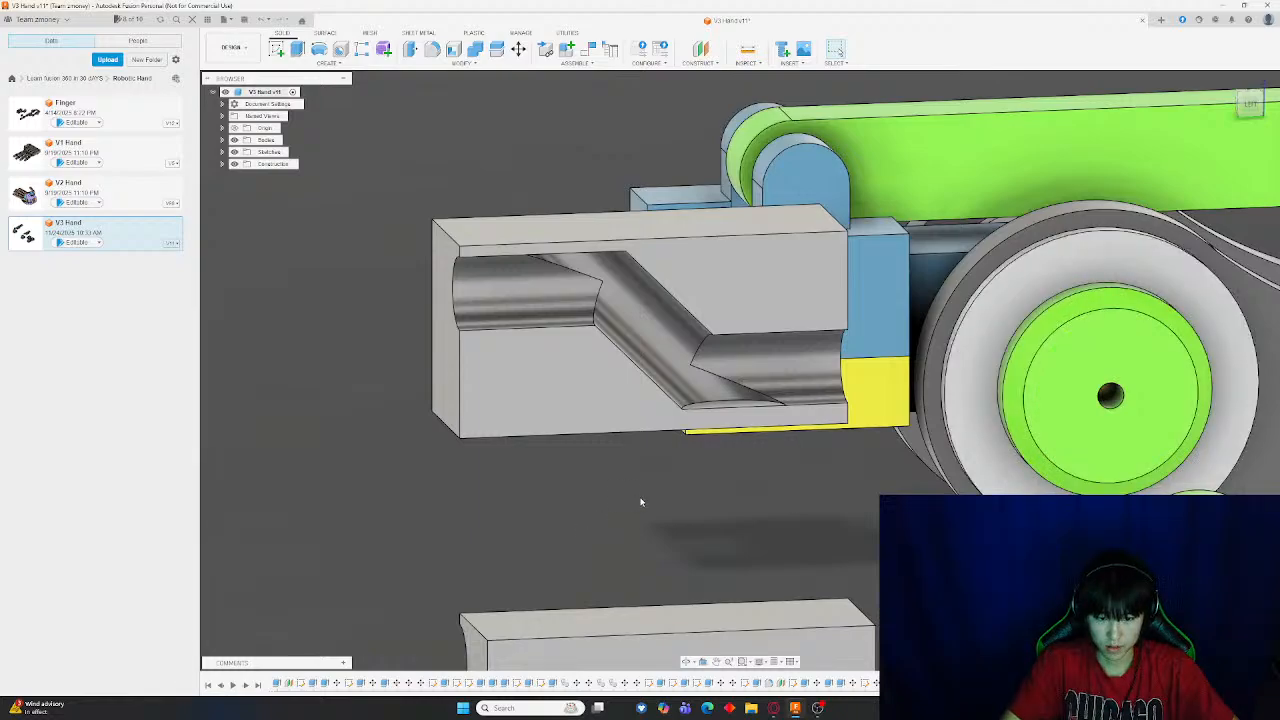
pyautogui.moveTo(640, 500)
pyautogui.keyDown('shift'); pyautogui.mouseDown(button='middle')
pyautogui.moveTo(677, 505)
pyautogui.moveTo(662, 503)
pyautogui.mouseUp(button='middle'); pyautogui.keyUp('shift')
pyautogui.moveTo(500, 449); pyautogui.dragTo(806, 471, button='middle')
pyautogui.keyDown('shift'); pyautogui.moveTo(610, 462); pyautogui.dragTo(859, 438, button='middle'); pyautogui.keyUp('shift')
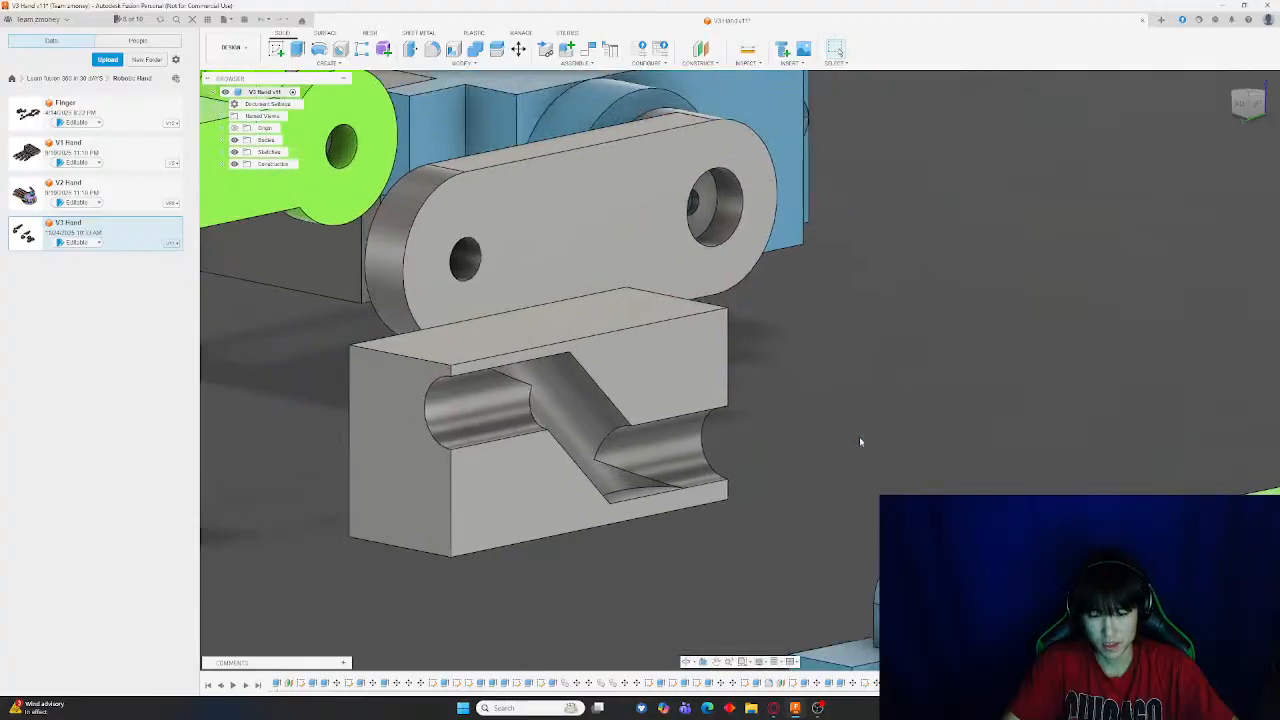
pyautogui.scroll(2, 846, 432)
pyautogui.scroll(6, 842, 431)
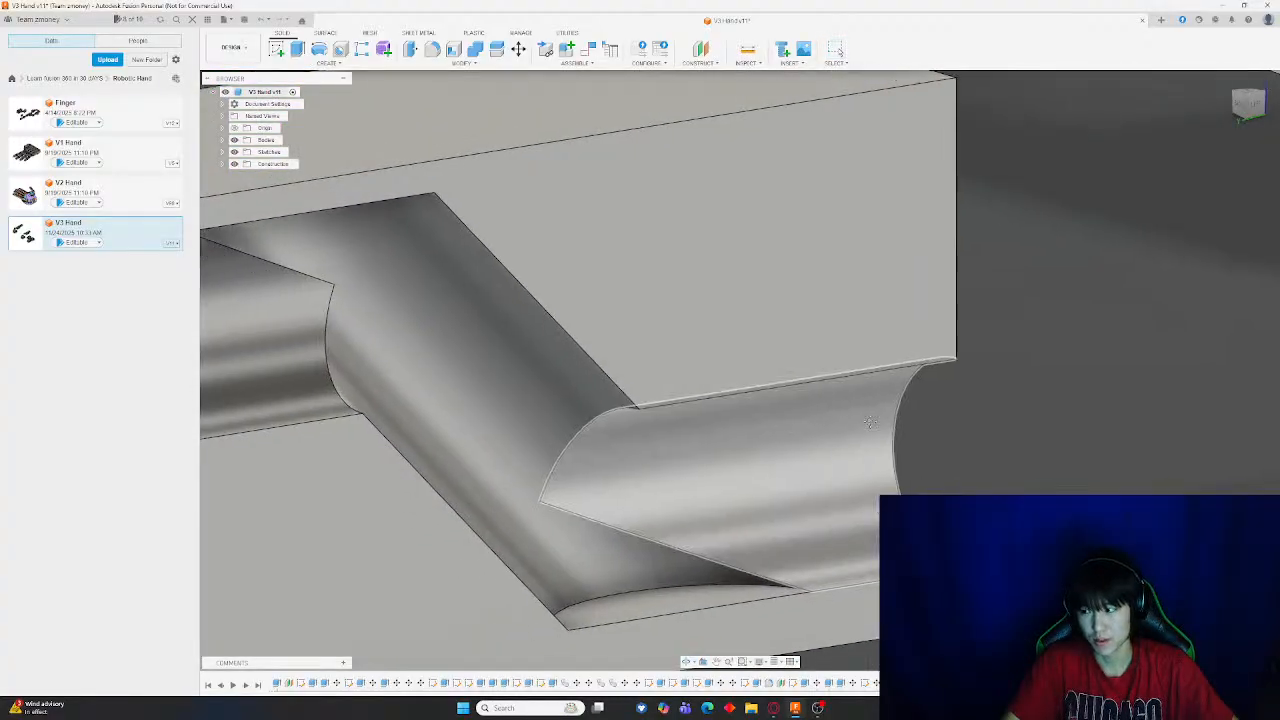
pyautogui.scroll(-2, 948, 424)
pyautogui.scroll(-8, 1021, 416)
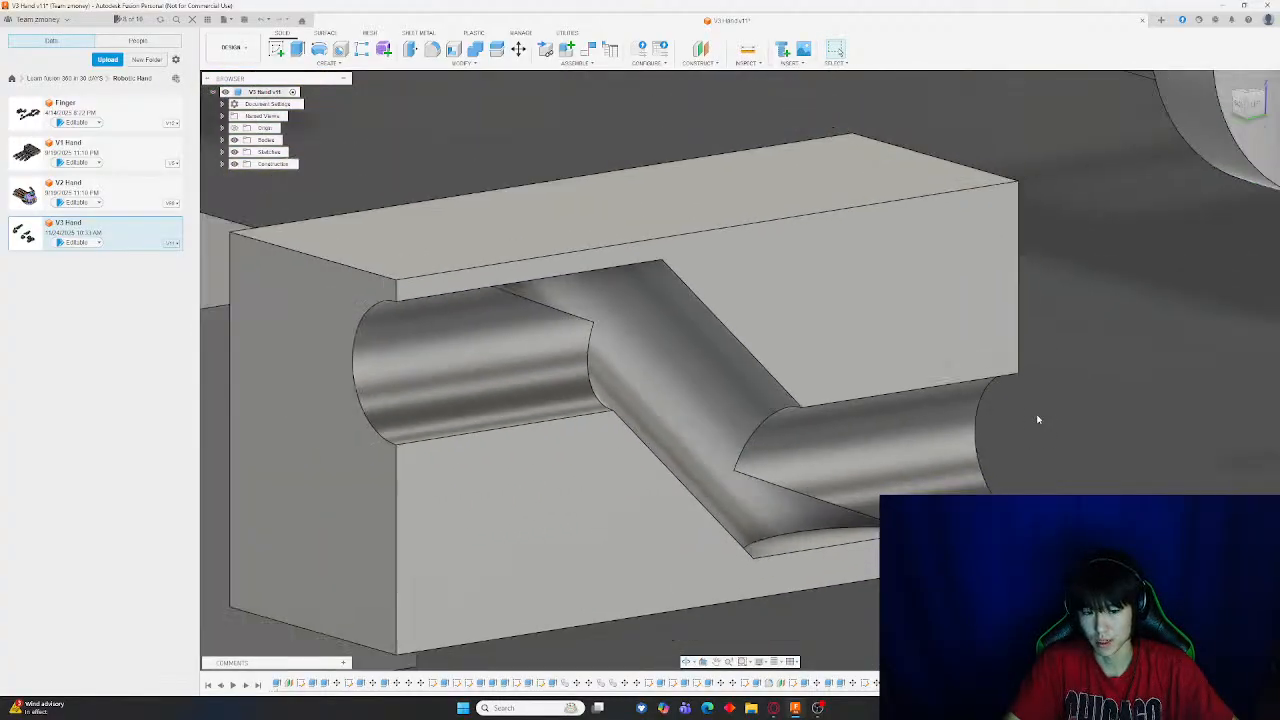
pyautogui.scroll(-4, 1081, 378)
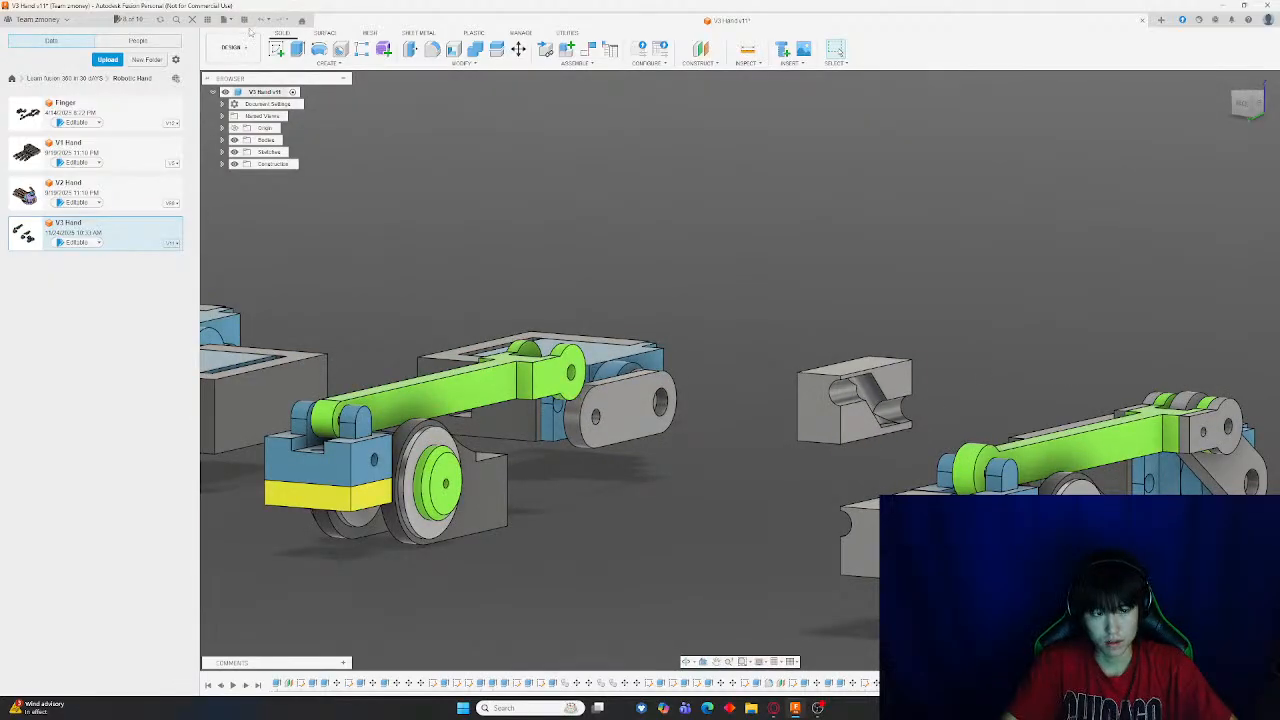
# Undo the move of the split half and hide the offset plane
pyautogui.hotkey('ctrl', 'z')
pyautogui.hotkey('ctrl', 'z')
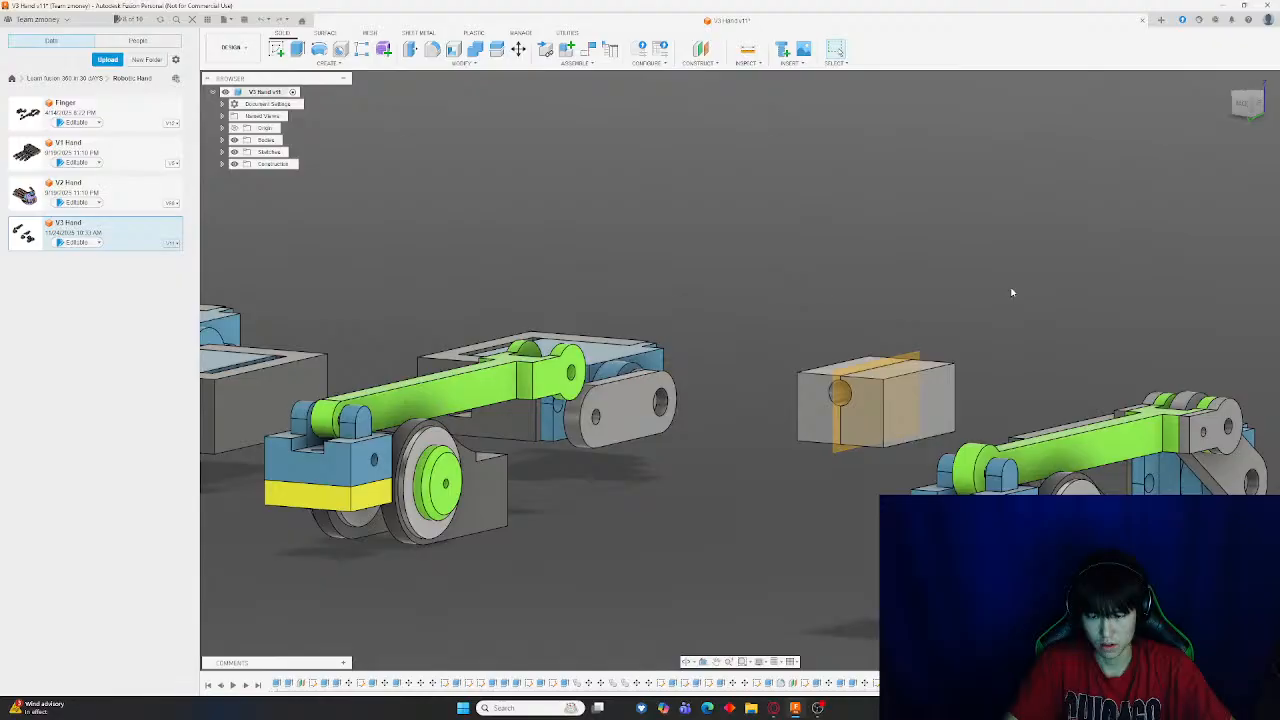
pyautogui.scroll(3, 920, 367)
pyautogui.click(911, 353)
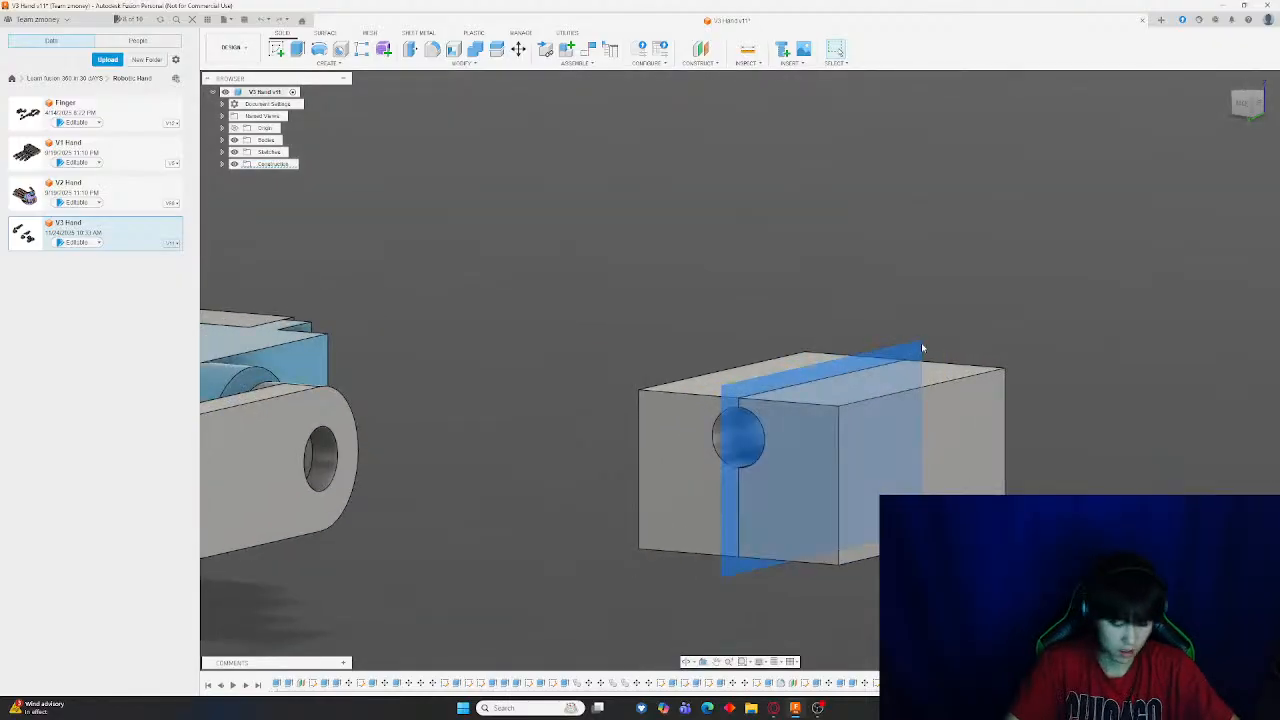
pyautogui.press('v')
pyautogui.keyDown('shift'); pyautogui.moveTo(988, 277); pyautogui.dragTo(992, 295, button='middle'); pyautogui.keyUp('shift')
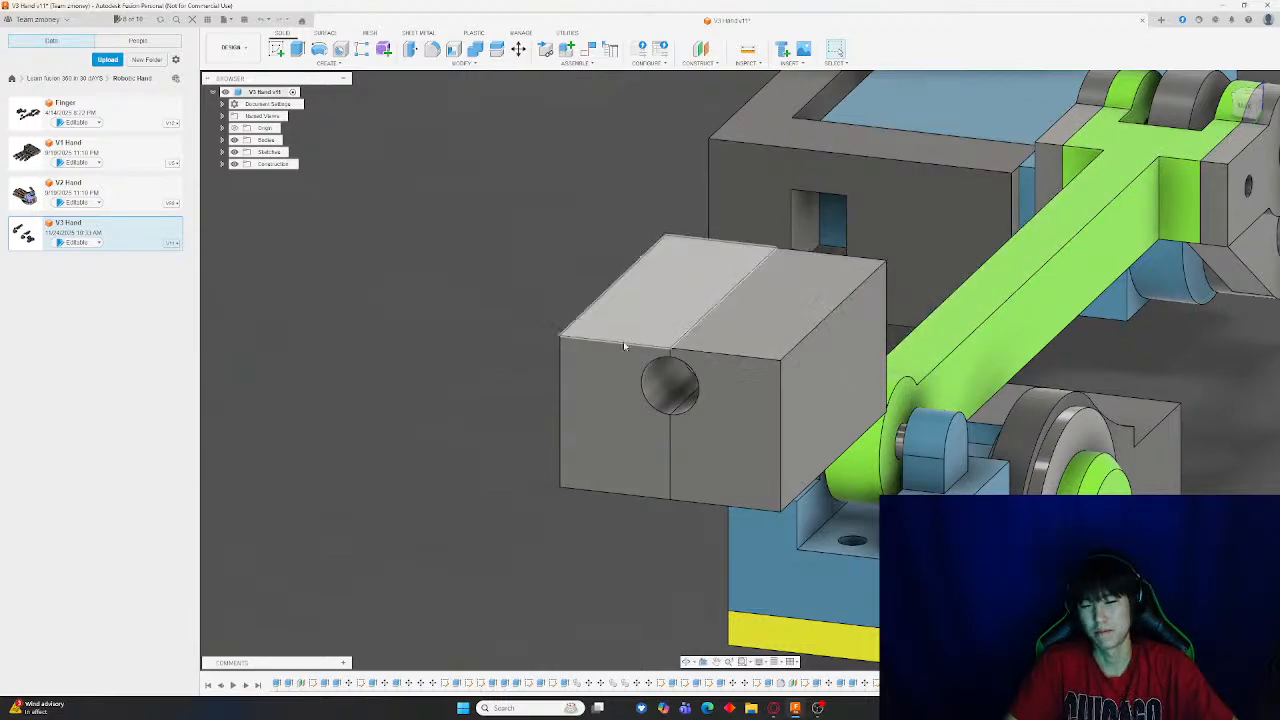
# Start a sketch on the block's top face and begin drawing a rectangle on it
pyautogui.scroll(5, 738, 308)
pyautogui.scroll(5, 755, 314)
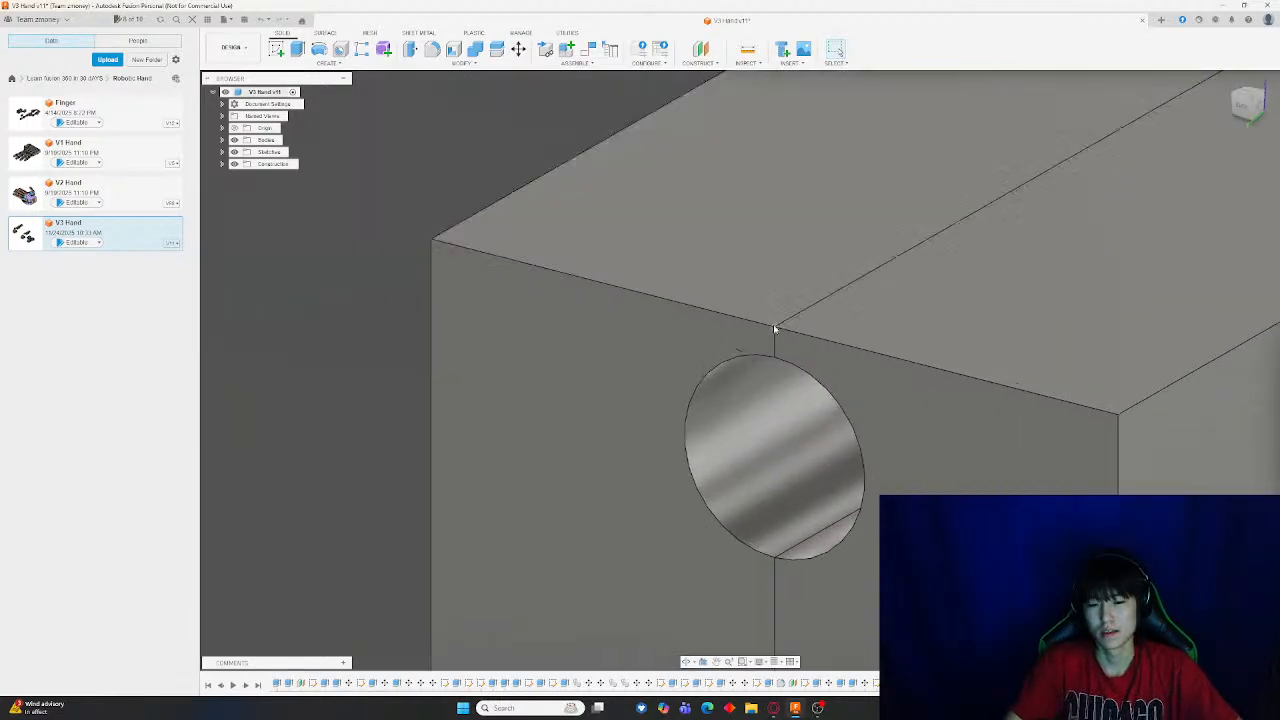
pyautogui.scroll(-3, 325, 323)
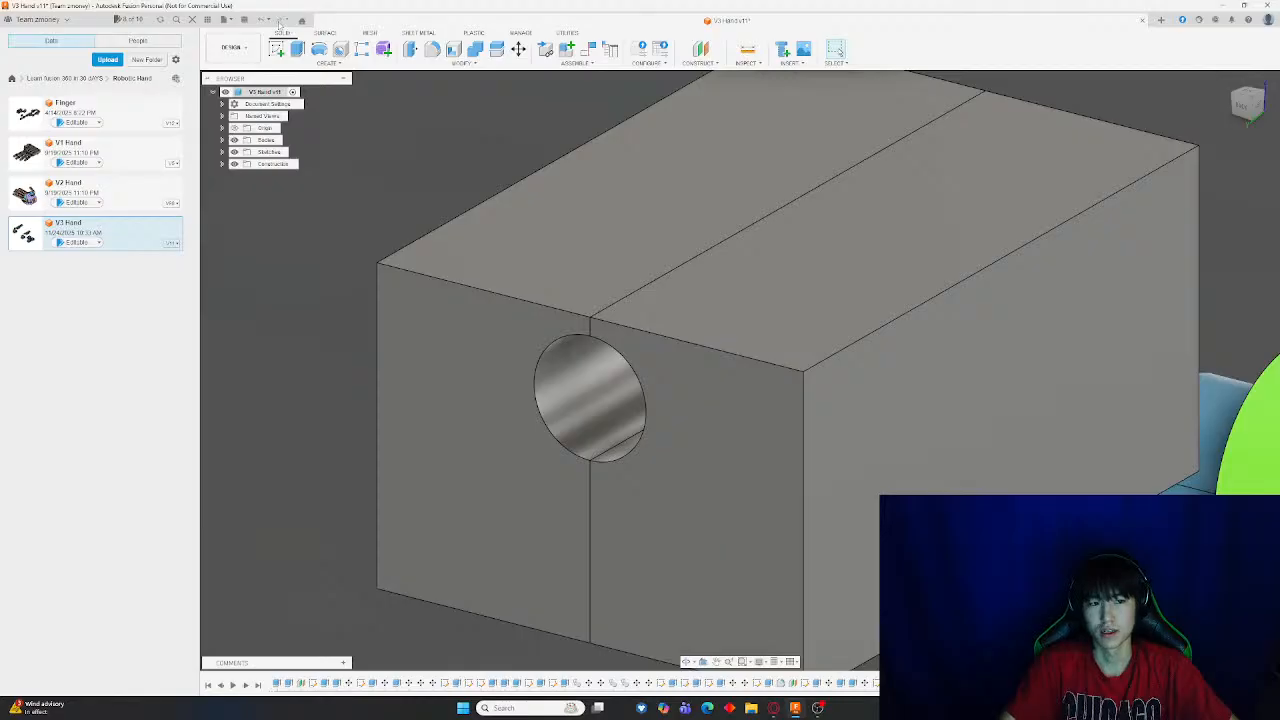
pyautogui.click(277, 50)
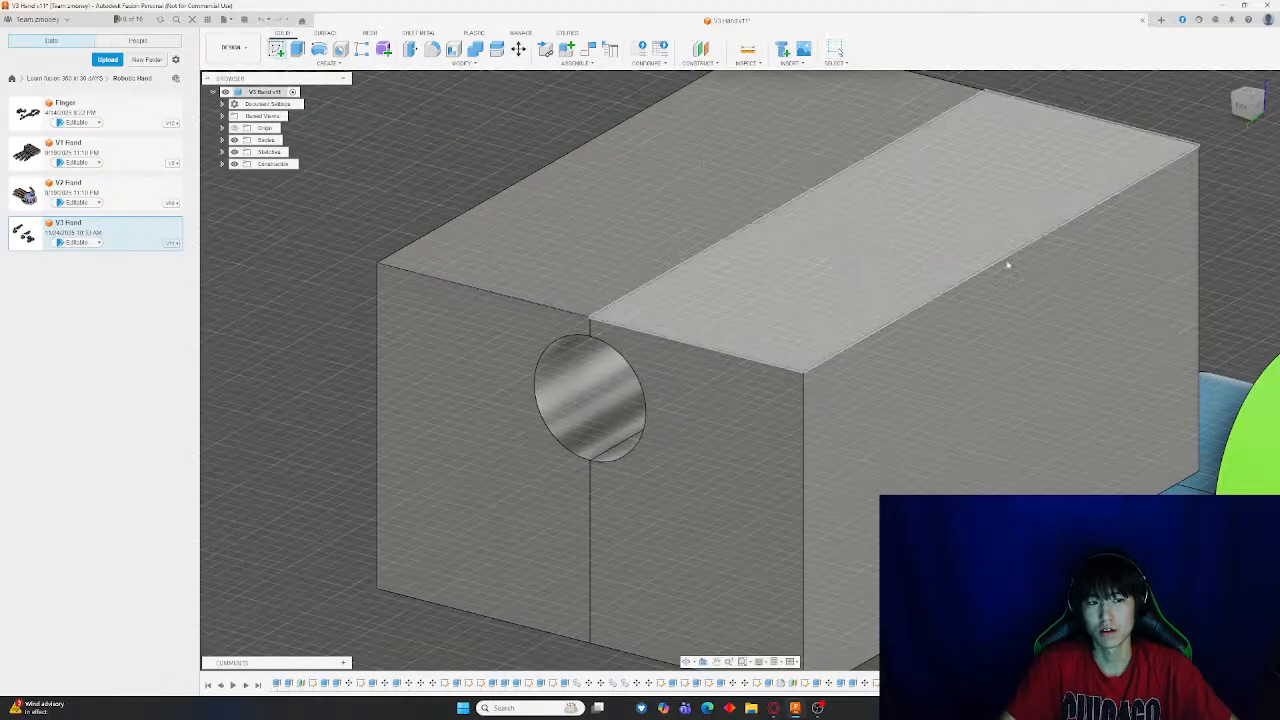
pyautogui.click(896, 245)
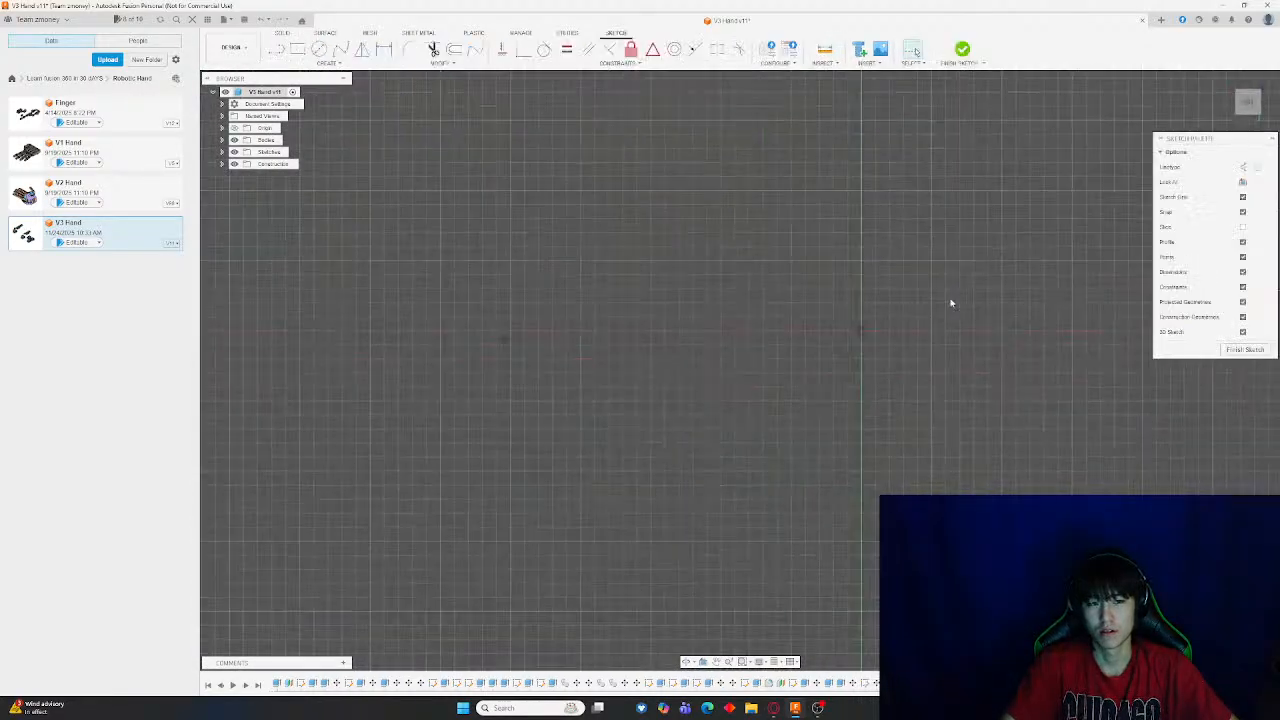
pyautogui.click(303, 52)
pyautogui.moveTo(861, 430)
pyautogui.mouseDown(button='middle')
pyautogui.moveTo(720, 237)
pyautogui.moveTo(589, 5)
pyautogui.mouseUp(button='middle')
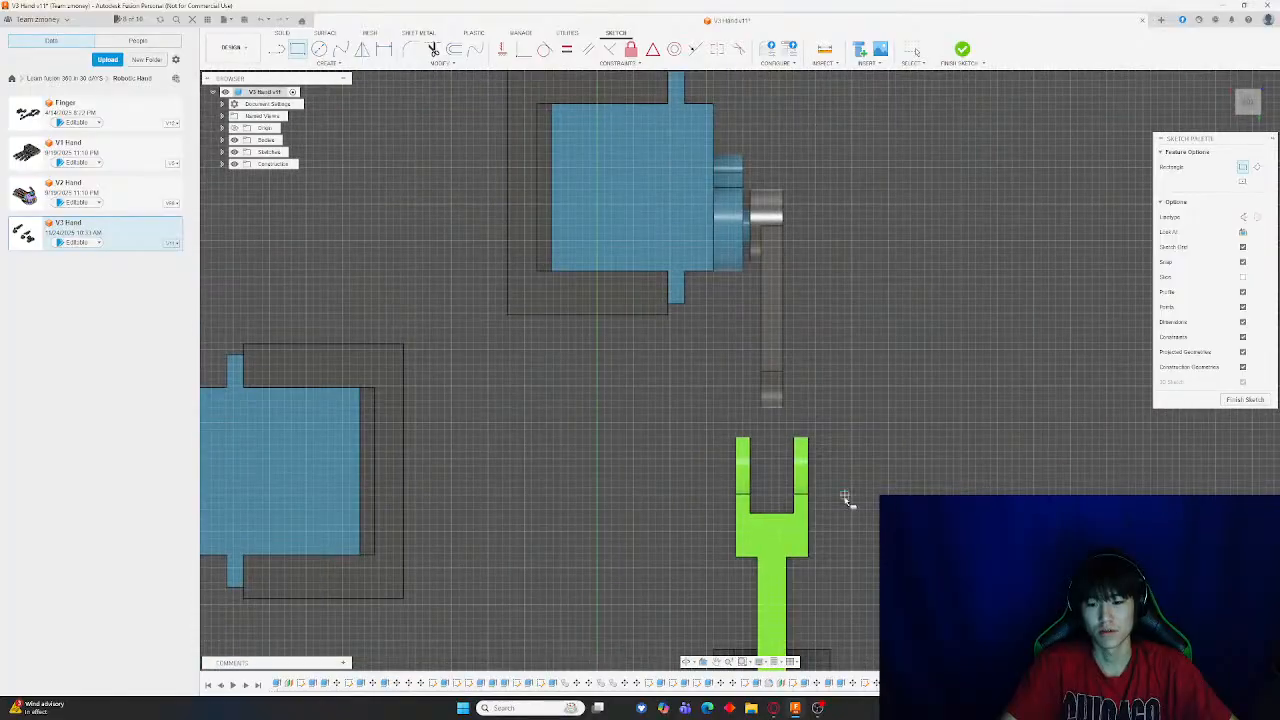
pyautogui.moveTo(880, 505); pyautogui.dragTo(780, 131, button='middle')
pyautogui.moveTo(837, 528); pyautogui.dragTo(815, 167, button='middle')
pyautogui.scroll(-5, 737, 377)
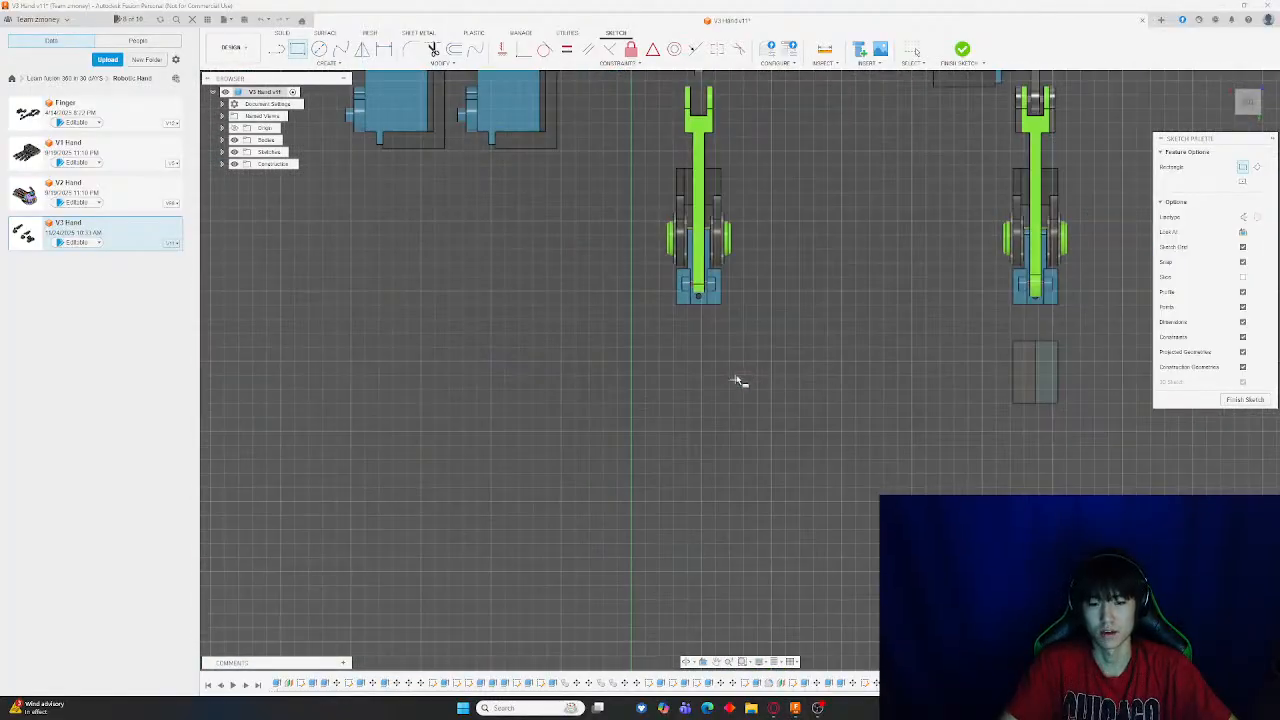
pyautogui.scroll(6, 780, 354)
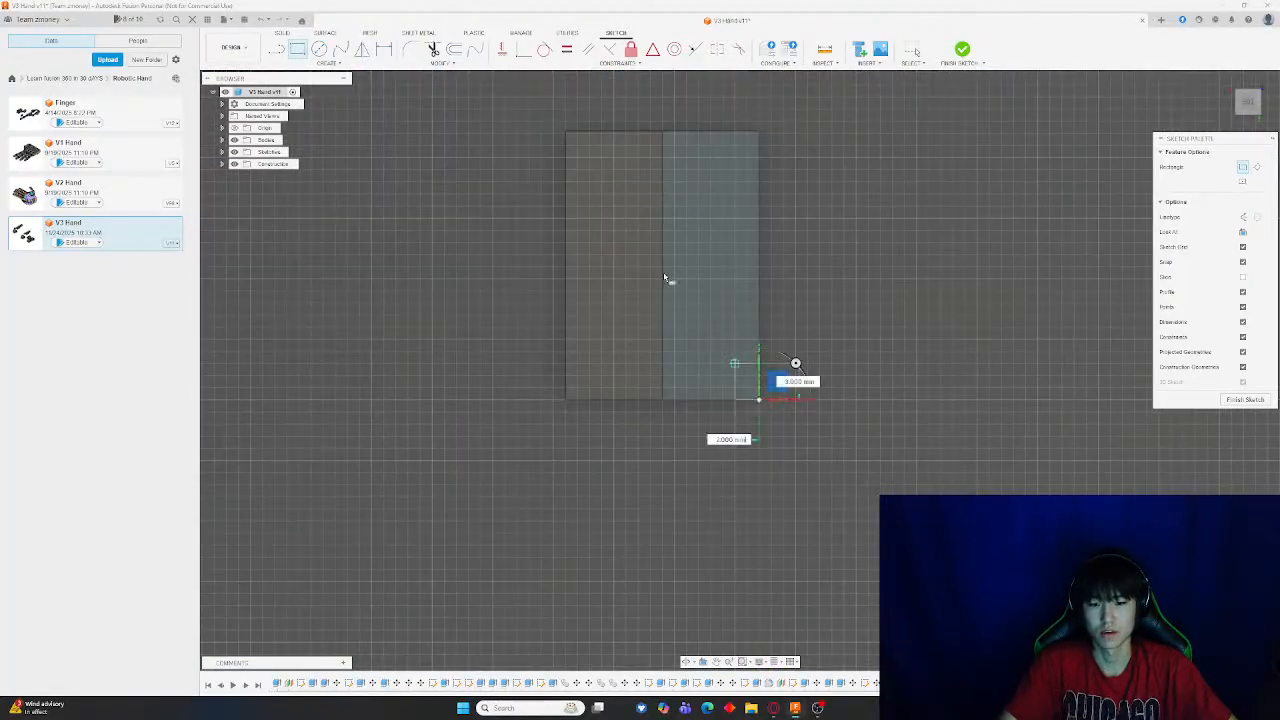
pyautogui.scroll(5, 565, 130)
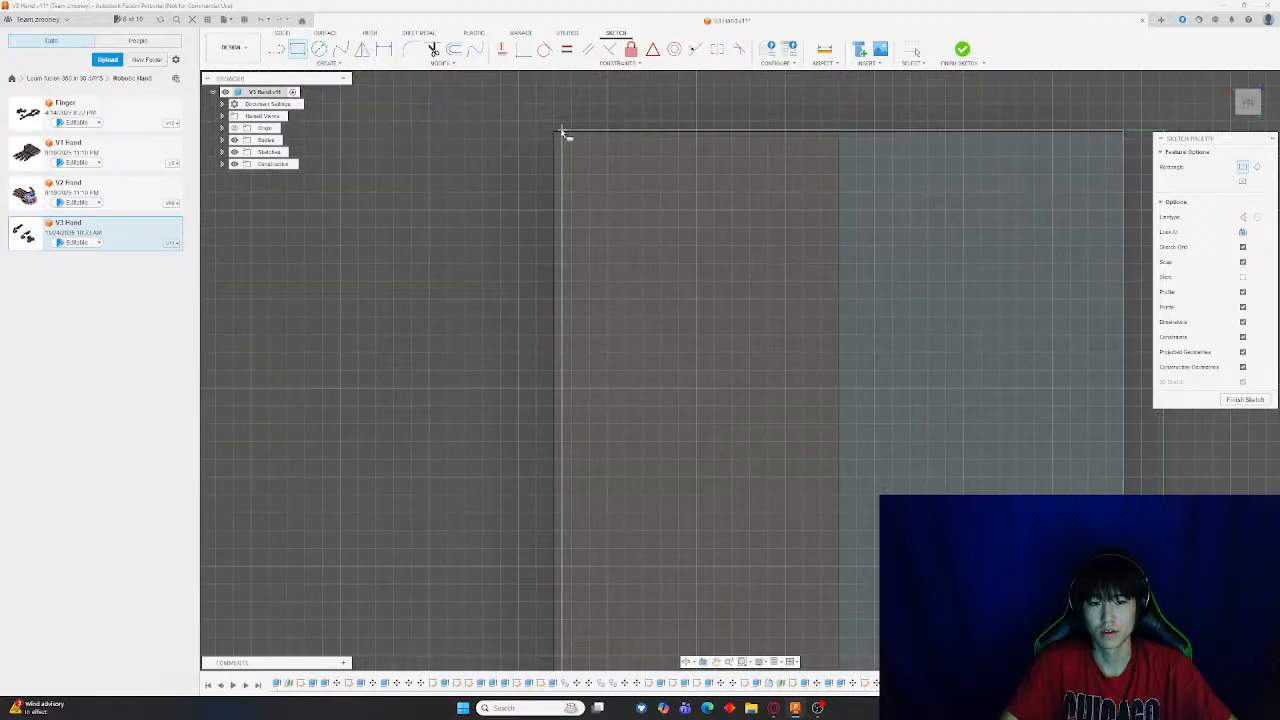
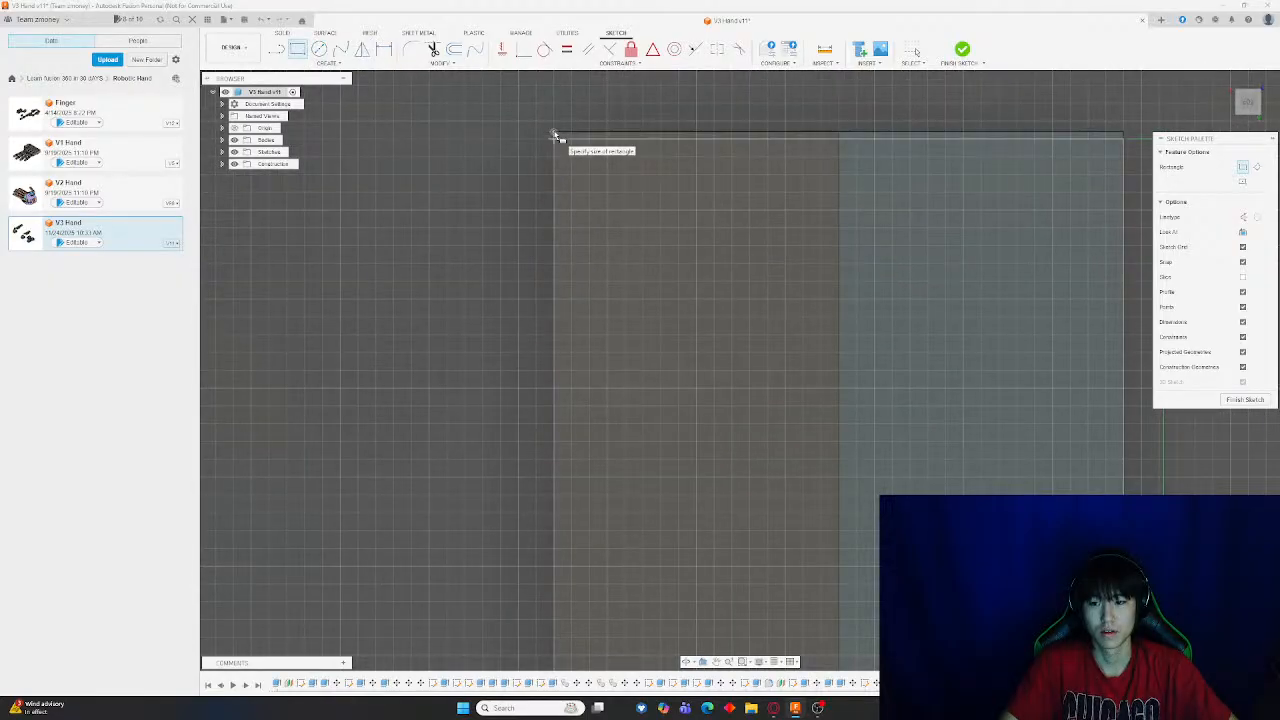
# Complete the rectangle covering the half of the block's top face and finish the sketch
pyautogui.click(1124, 134)
pyautogui.press('Escape')
pyautogui.moveTo(1131, 157); pyautogui.dragTo(900, 87, button='middle')
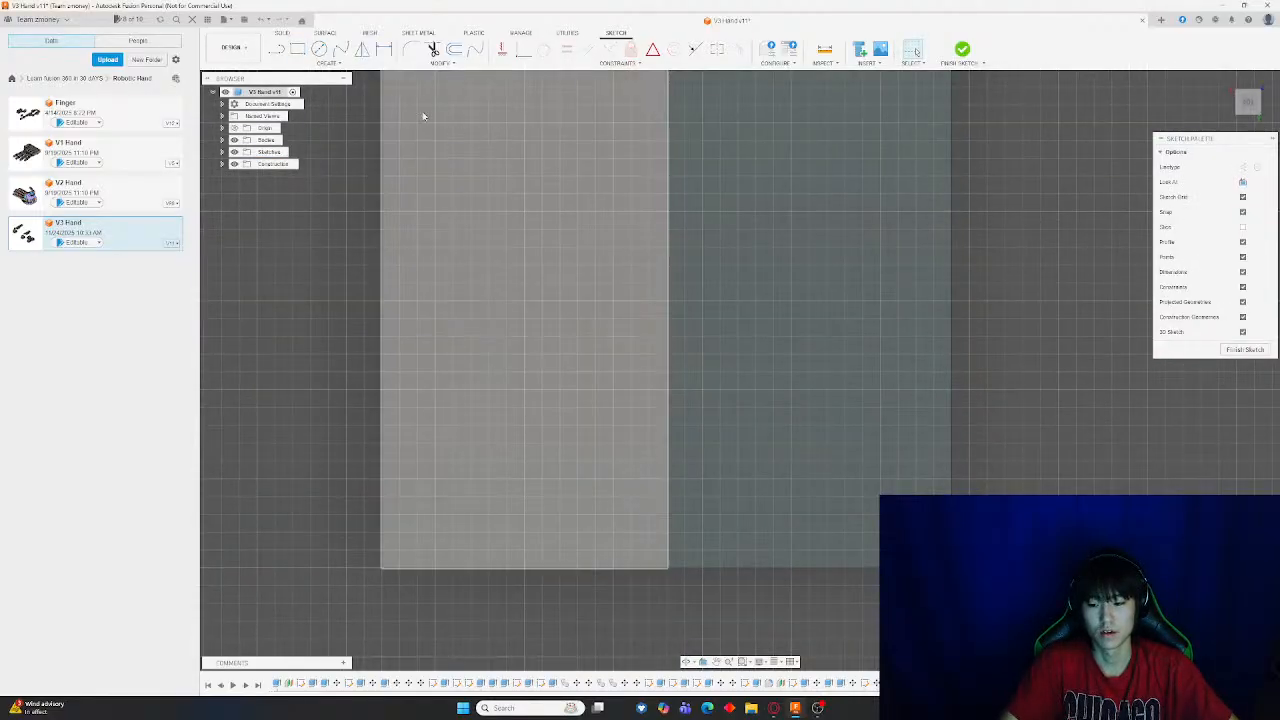
pyautogui.click(297, 49)
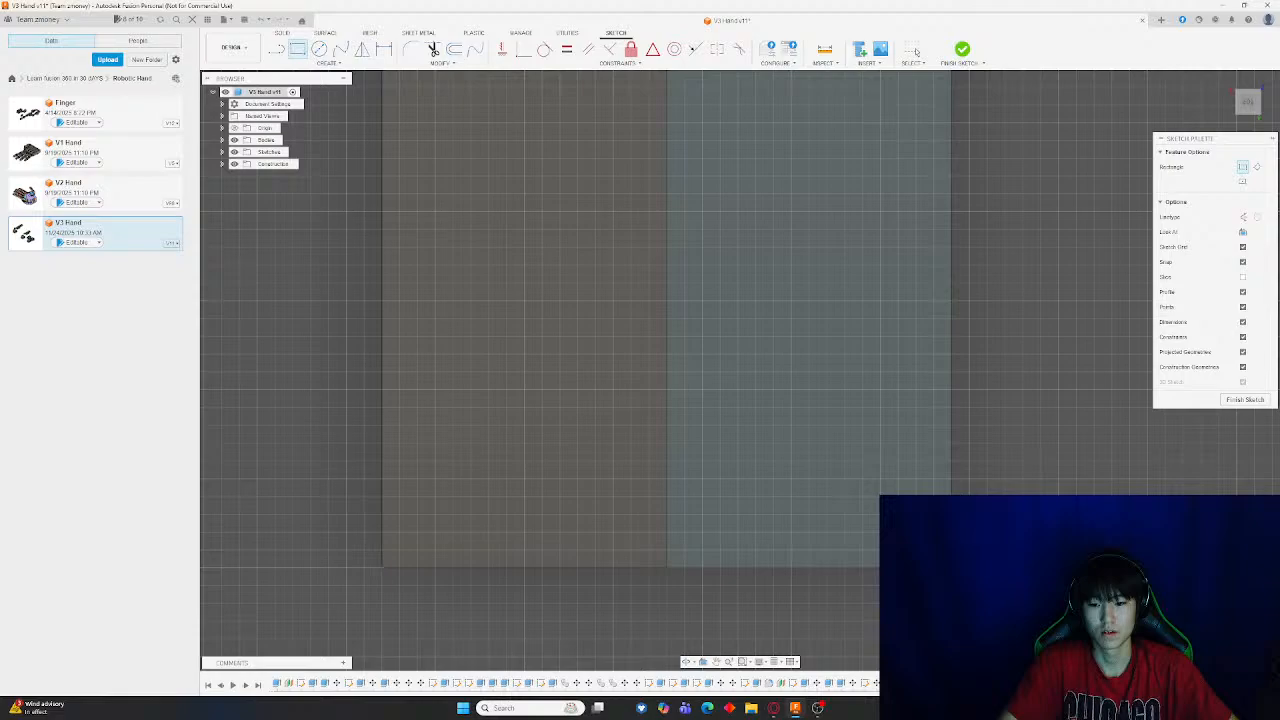
pyautogui.moveTo(791, 266); pyautogui.dragTo(594, 416, button='middle')
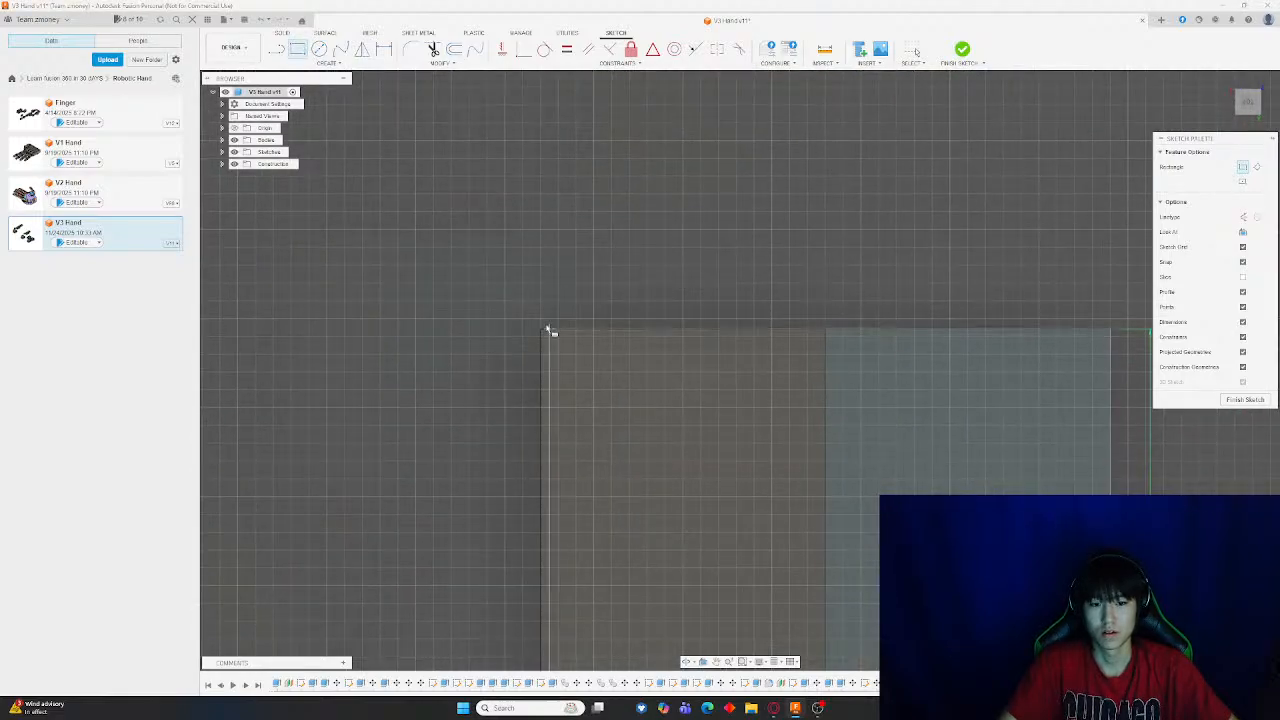
pyautogui.scroll(3, 541, 331)
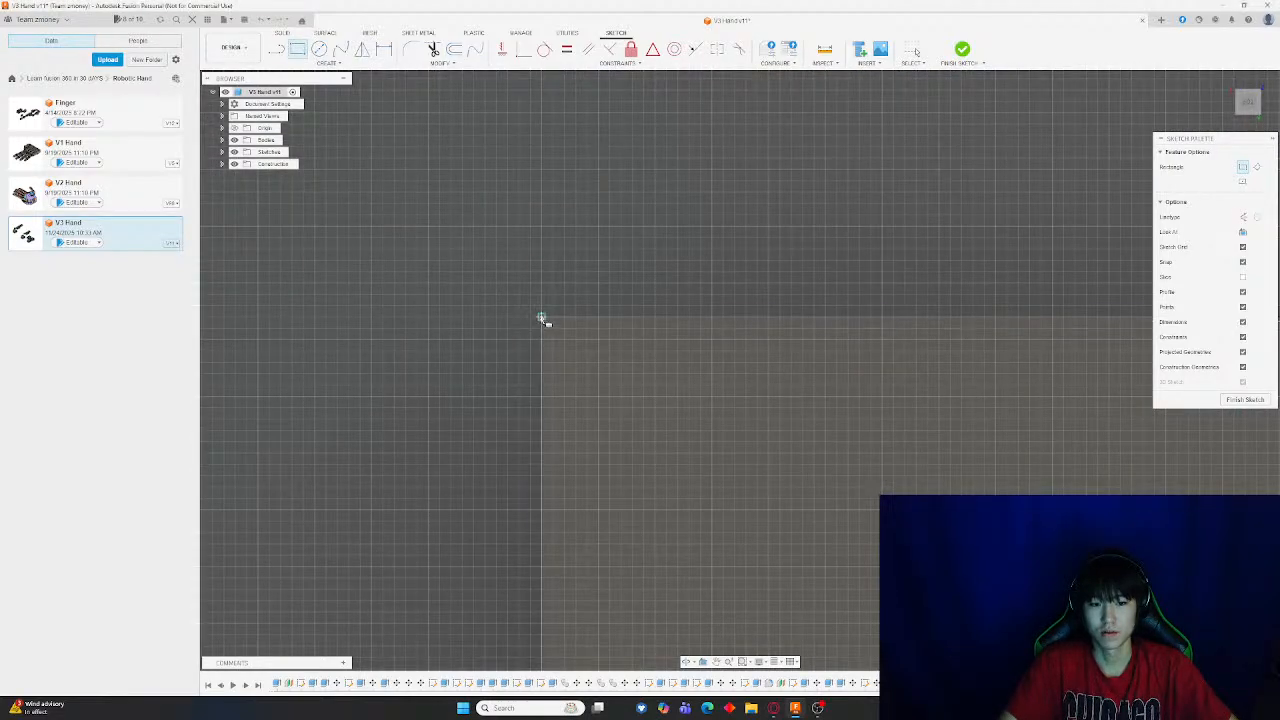
pyautogui.scroll(-10, 823, 391)
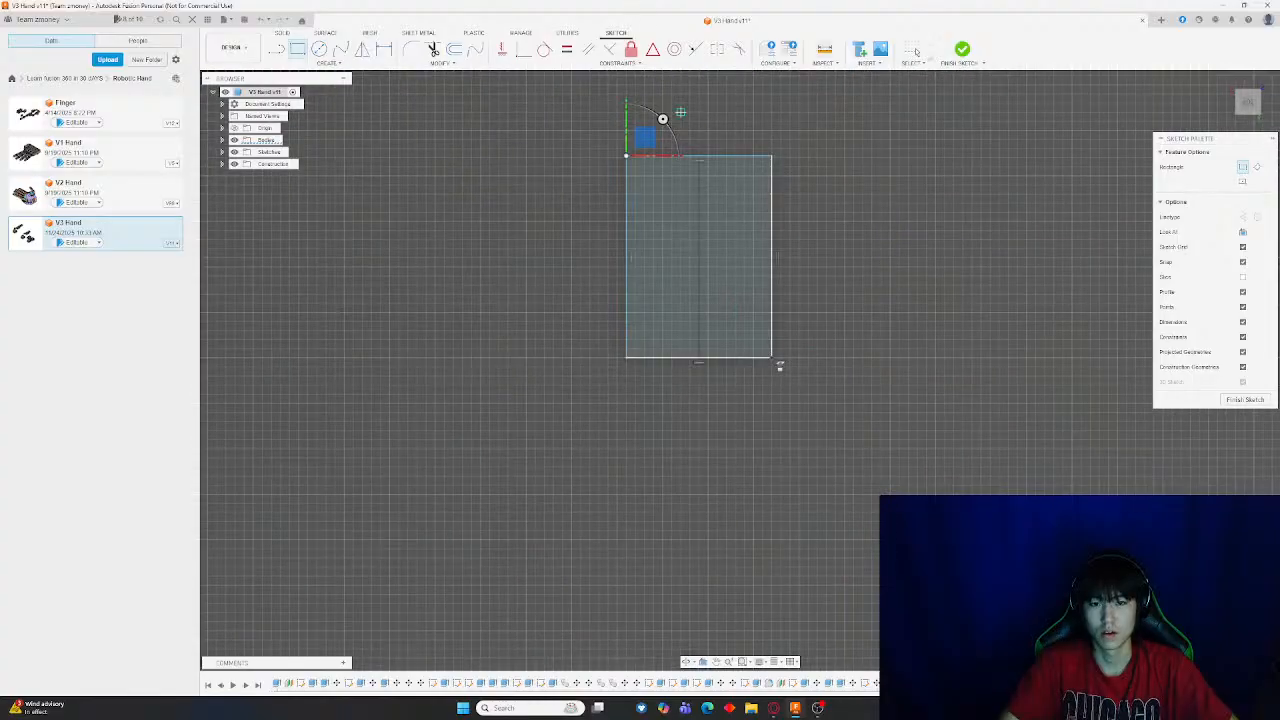
pyautogui.click(966, 53)
# Move the split half with the angled channel 22 mm away along X
pyautogui.press('m')
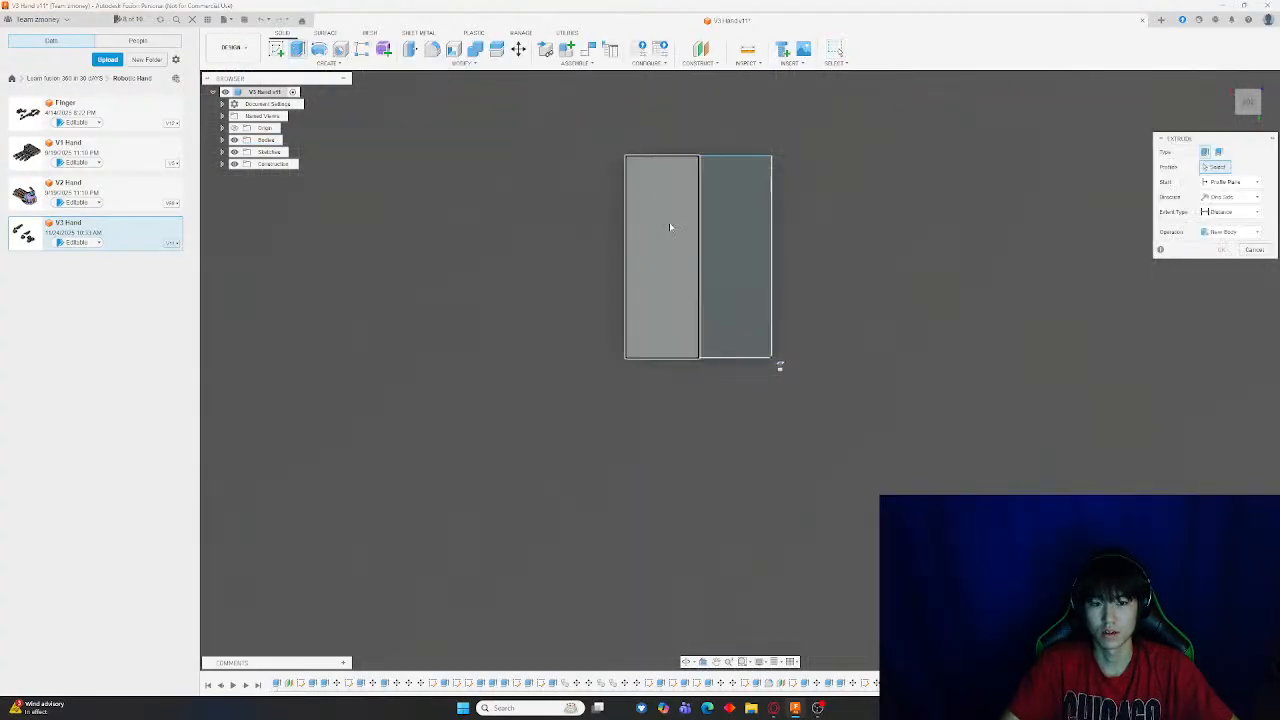
pyautogui.click(712, 224)
pyautogui.press('Escape')
pyautogui.press('m')
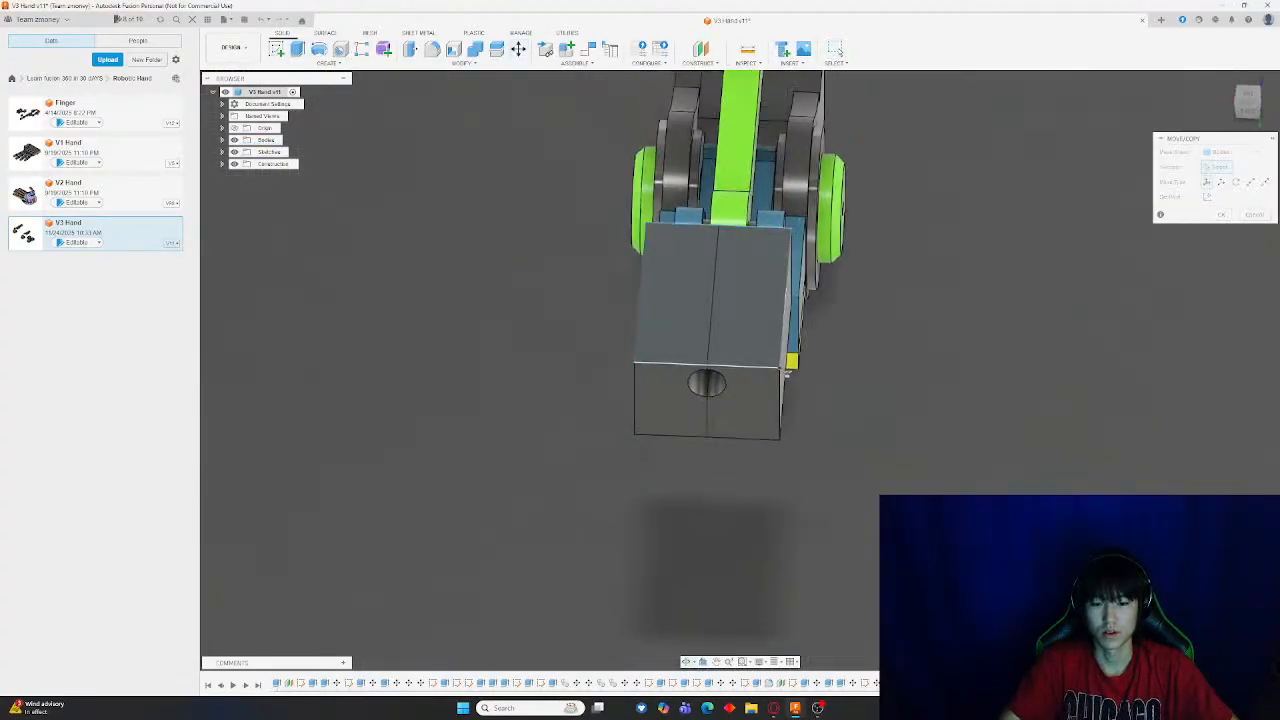
pyautogui.click(700, 330)
pyautogui.moveTo(706, 412); pyautogui.dragTo(503, 400)
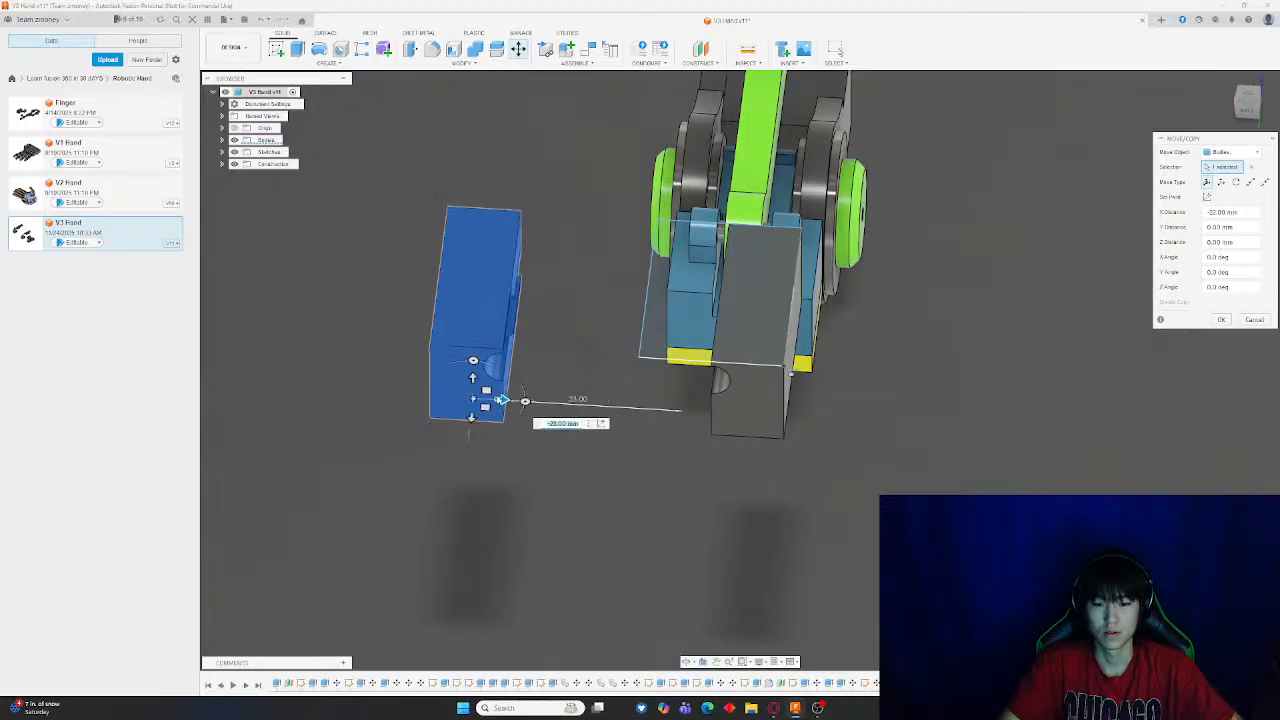
pyautogui.press('Return')
# Try to extrude the rectangle profile on the block's top face, then cancel the extrusion
pyautogui.press('e')
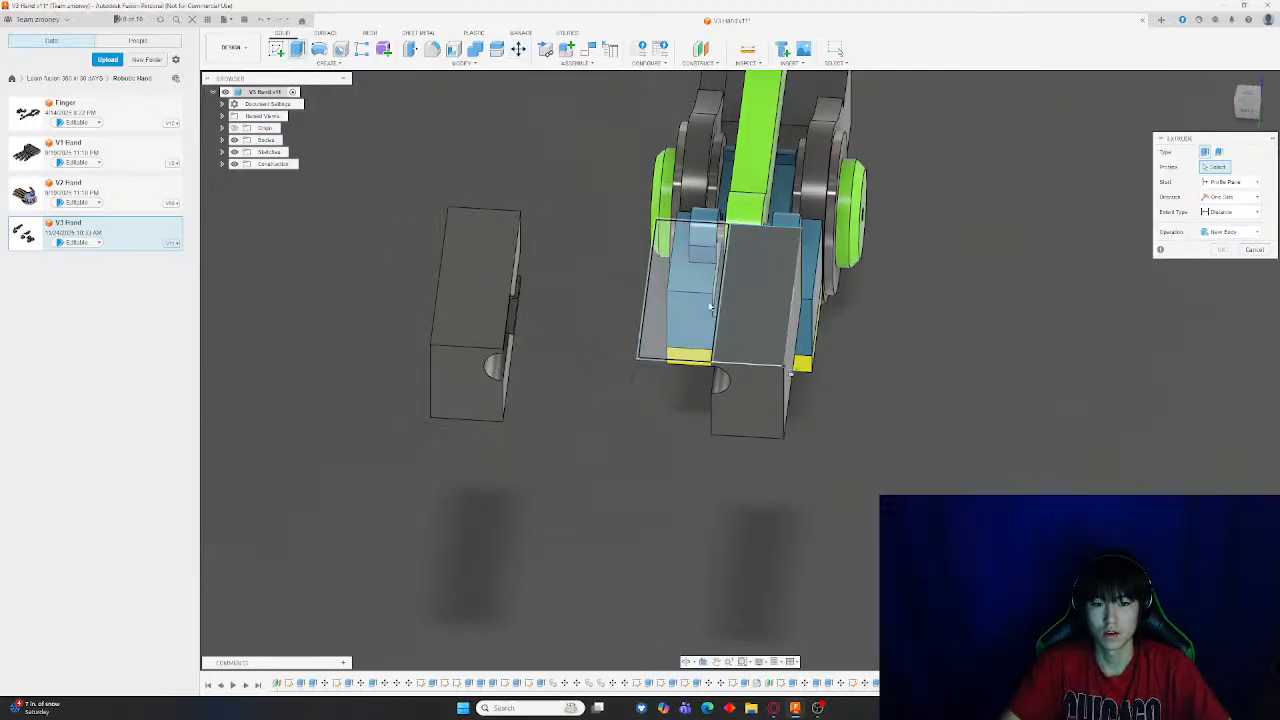
pyautogui.click(712, 292)
pyautogui.click(712, 292)
pyautogui.moveTo(753, 288); pyautogui.dragTo(742, 261)
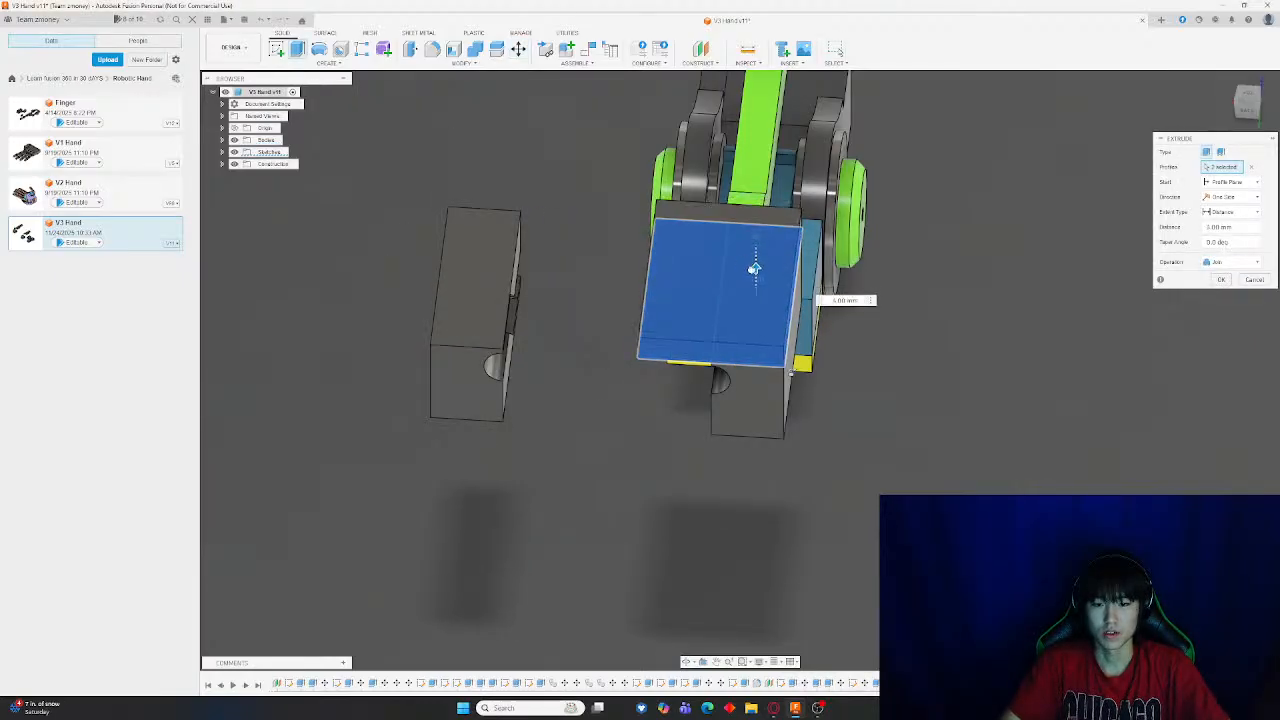
pyautogui.keyDown('shift'); pyautogui.moveTo(882, 414); pyautogui.dragTo(874, 417, button='middle'); pyautogui.keyUp('shift')
pyautogui.moveTo(887, 324); pyautogui.dragTo(887, 333)
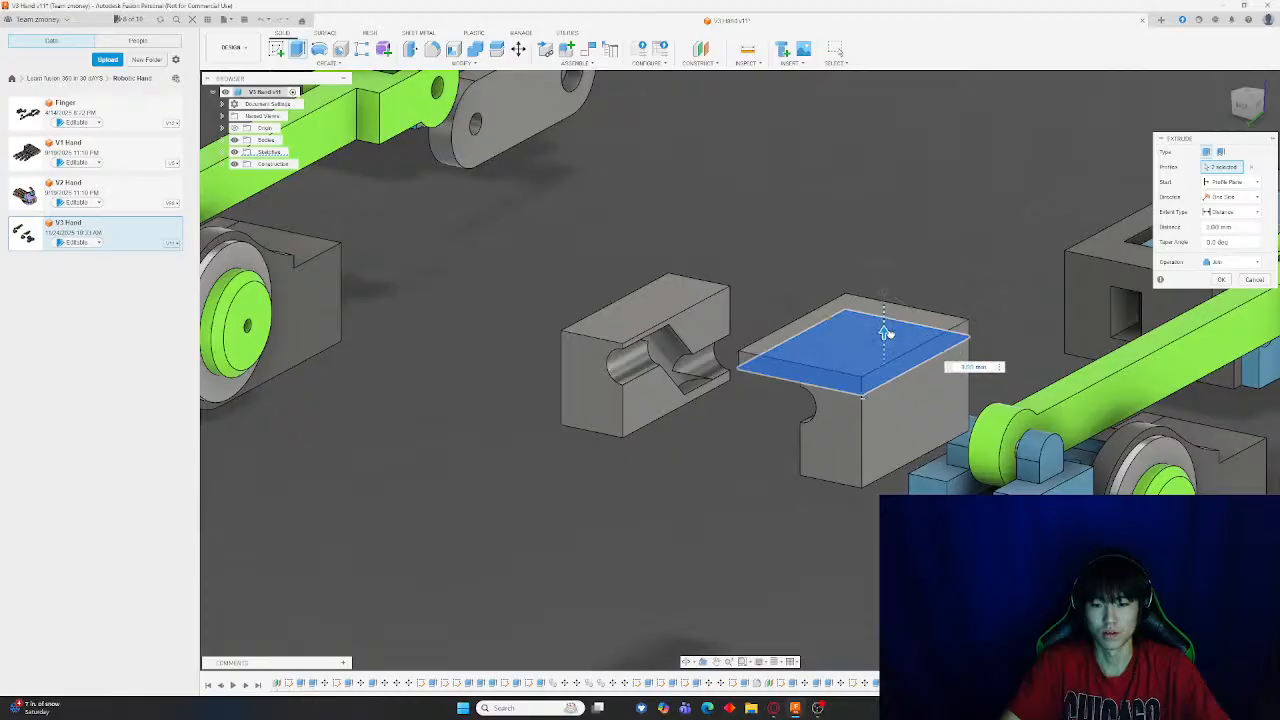
pyautogui.press('Escape')
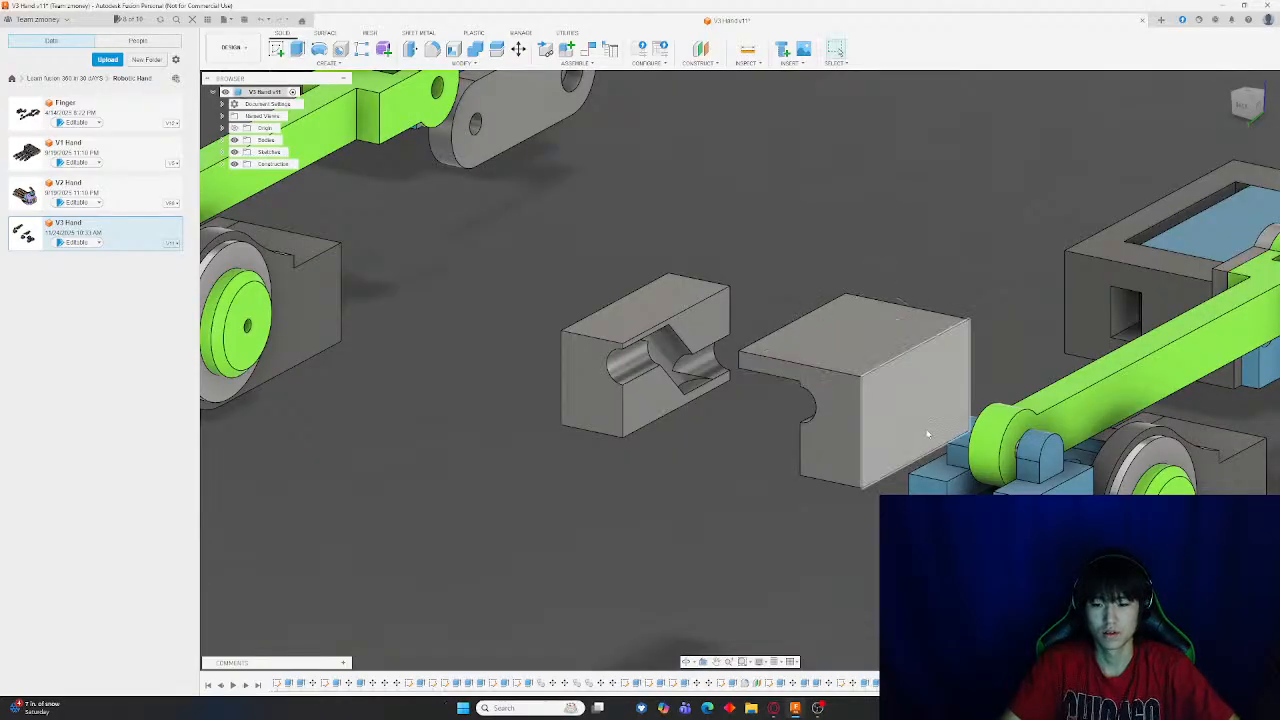
# Delete the moved block half's move so the halves sit together again
pyautogui.doubleClick(652, 398)
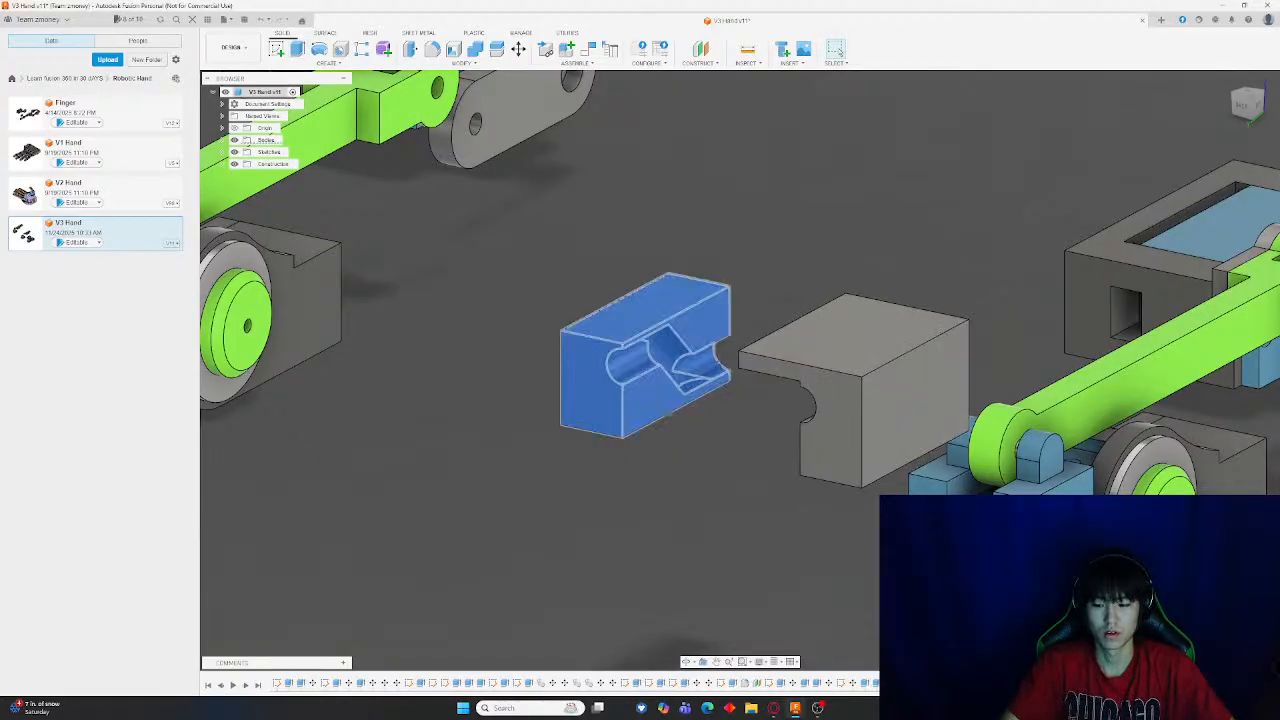
pyautogui.press('Delete')
pyautogui.scroll(3, 780, 500)
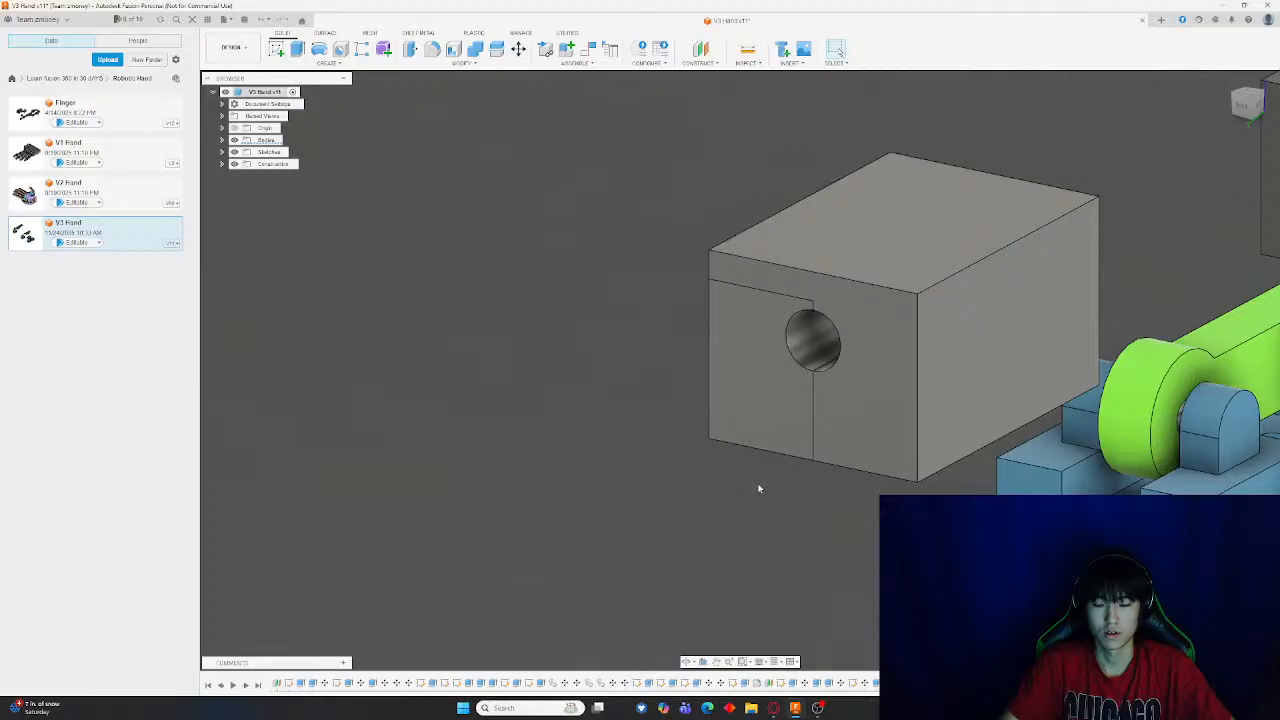
pyautogui.keyDown('shift'); pyautogui.moveTo(758, 488); pyautogui.dragTo(783, 458, button='middle'); pyautogui.keyUp('shift')
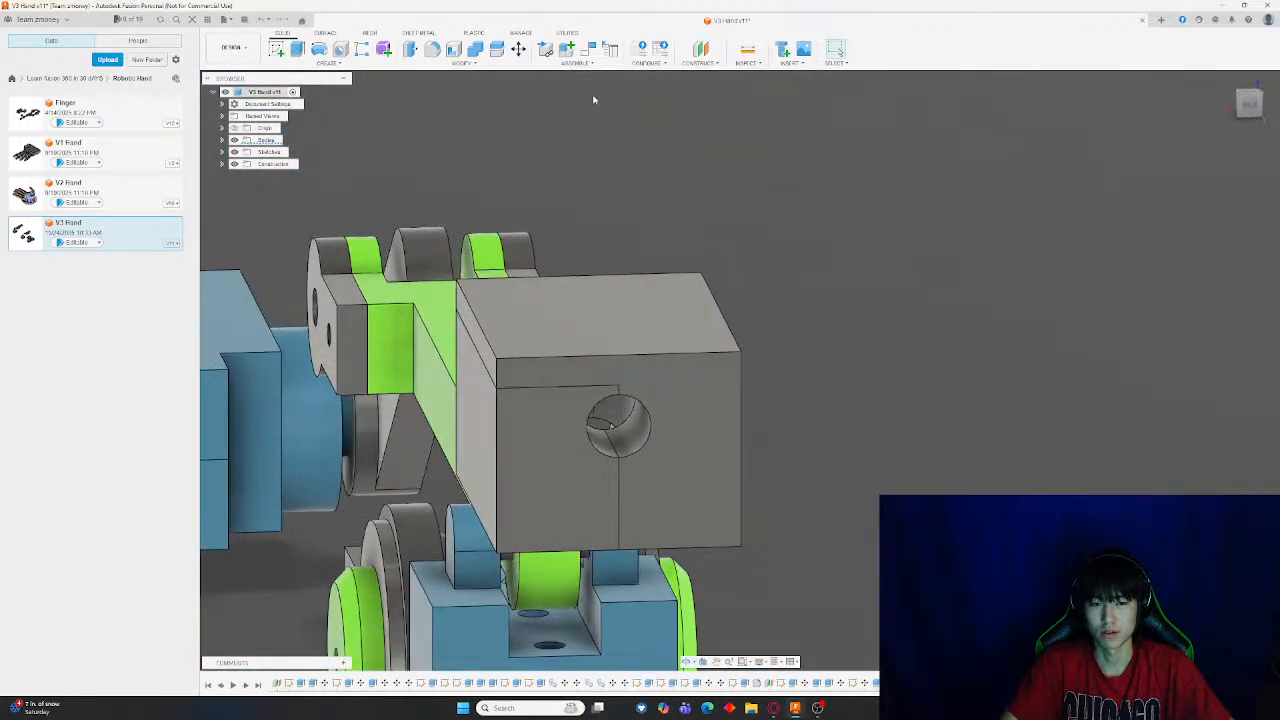
# Move the front half of the block 13 mm upward with Move/Copy
pyautogui.click(518, 49)
pyautogui.click(560, 388)
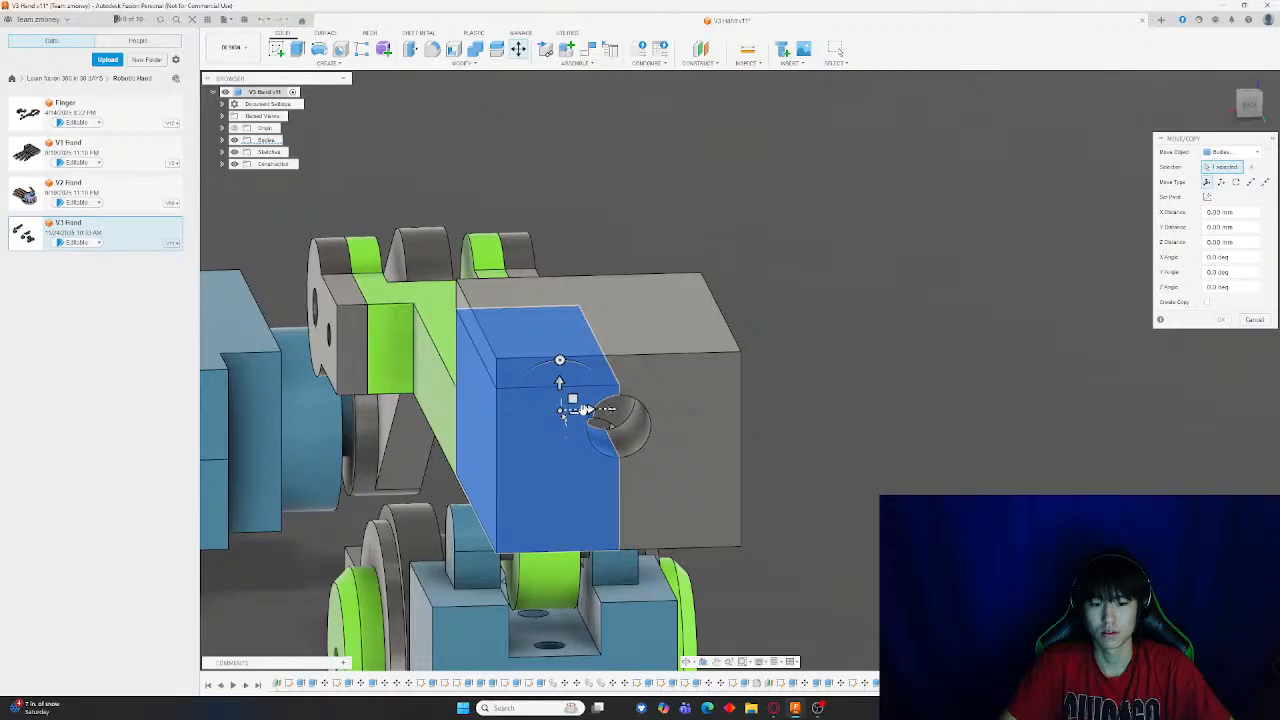
pyautogui.moveTo(580, 408); pyautogui.dragTo(396, 411)
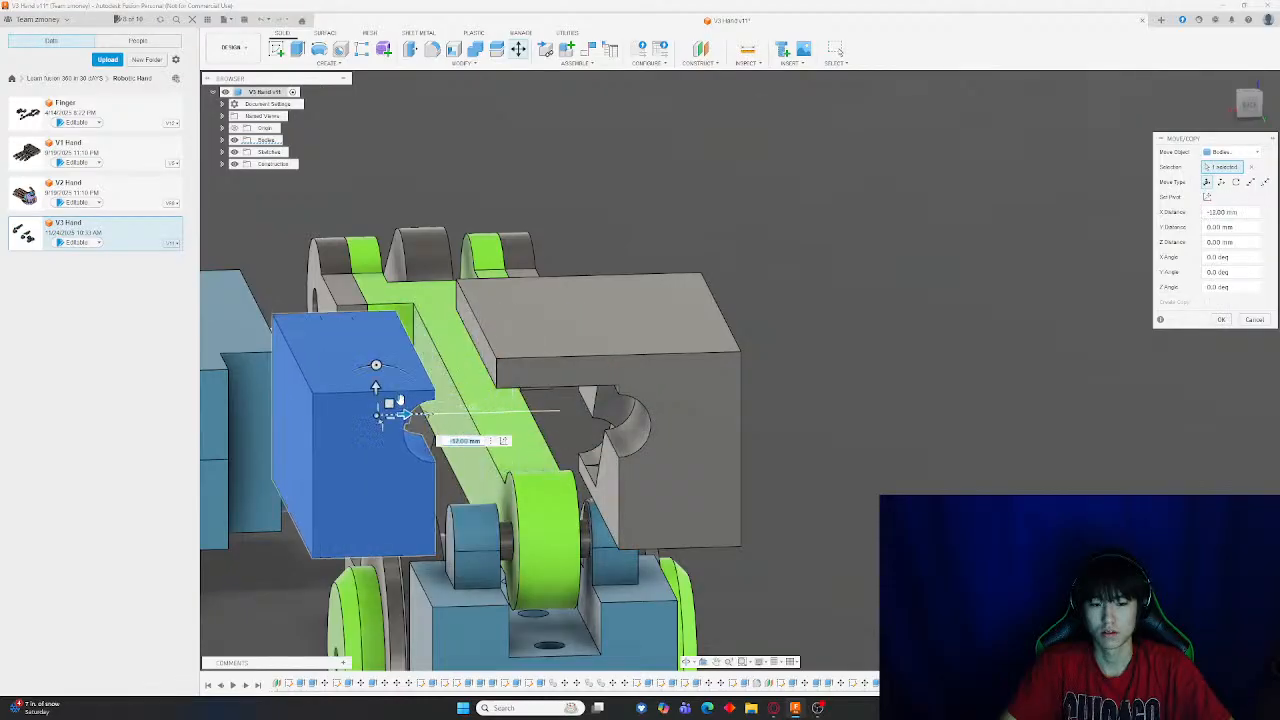
pyautogui.keyDown('shift'); pyautogui.moveTo(410, 420); pyautogui.dragTo(335, 402, button='middle'); pyautogui.keyUp('shift')
pyautogui.moveTo(789, 440)
pyautogui.keyDown('shift'); pyautogui.mouseDown(button='middle')
pyautogui.moveTo(831, 434)
pyautogui.moveTo(786, 441)
pyautogui.moveTo(768, 426)
pyautogui.moveTo(785, 446)
pyautogui.moveTo(770, 440)
pyautogui.mouseUp(button='middle'); pyautogui.keyUp('shift')
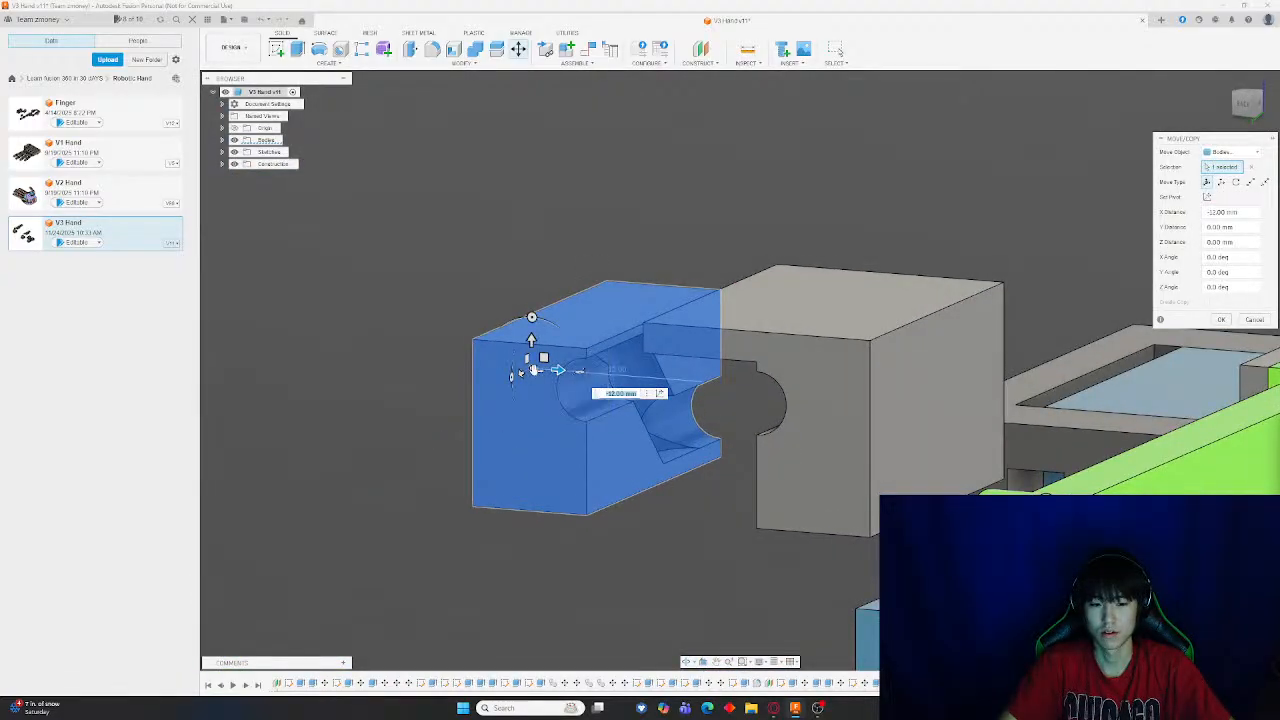
pyautogui.moveTo(531, 322); pyautogui.dragTo(546, 143)
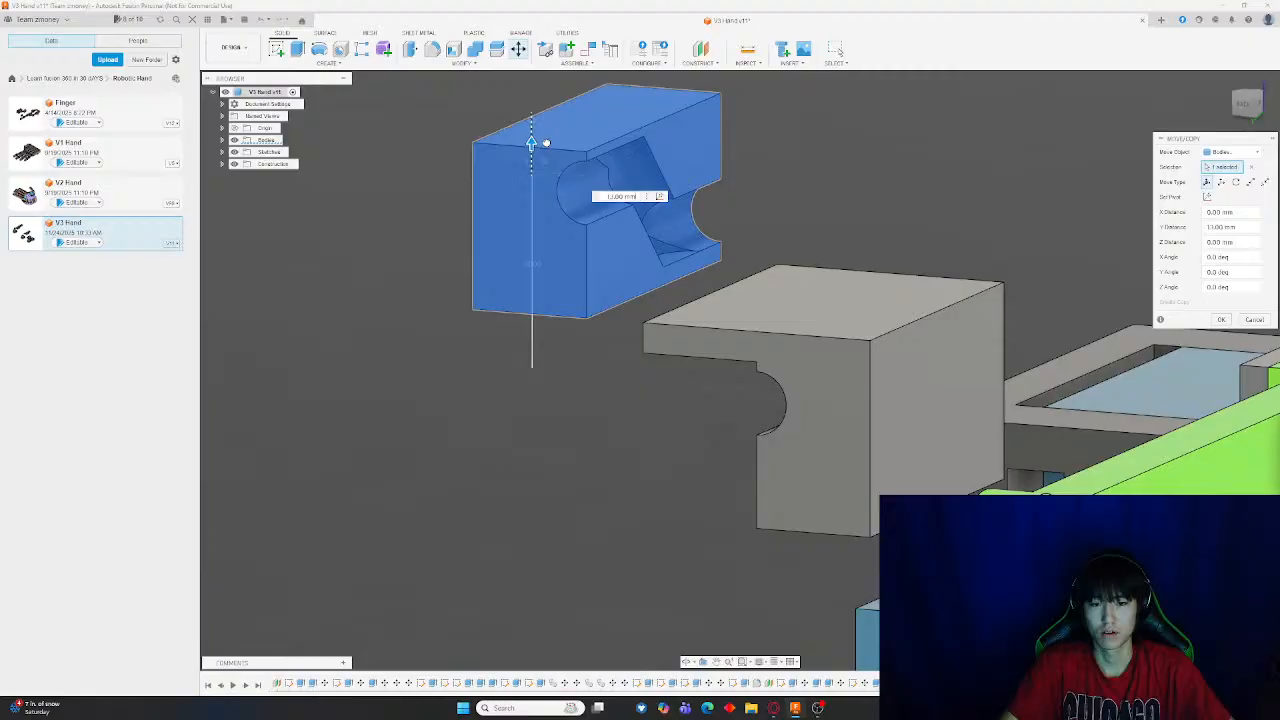
pyautogui.press('Return')
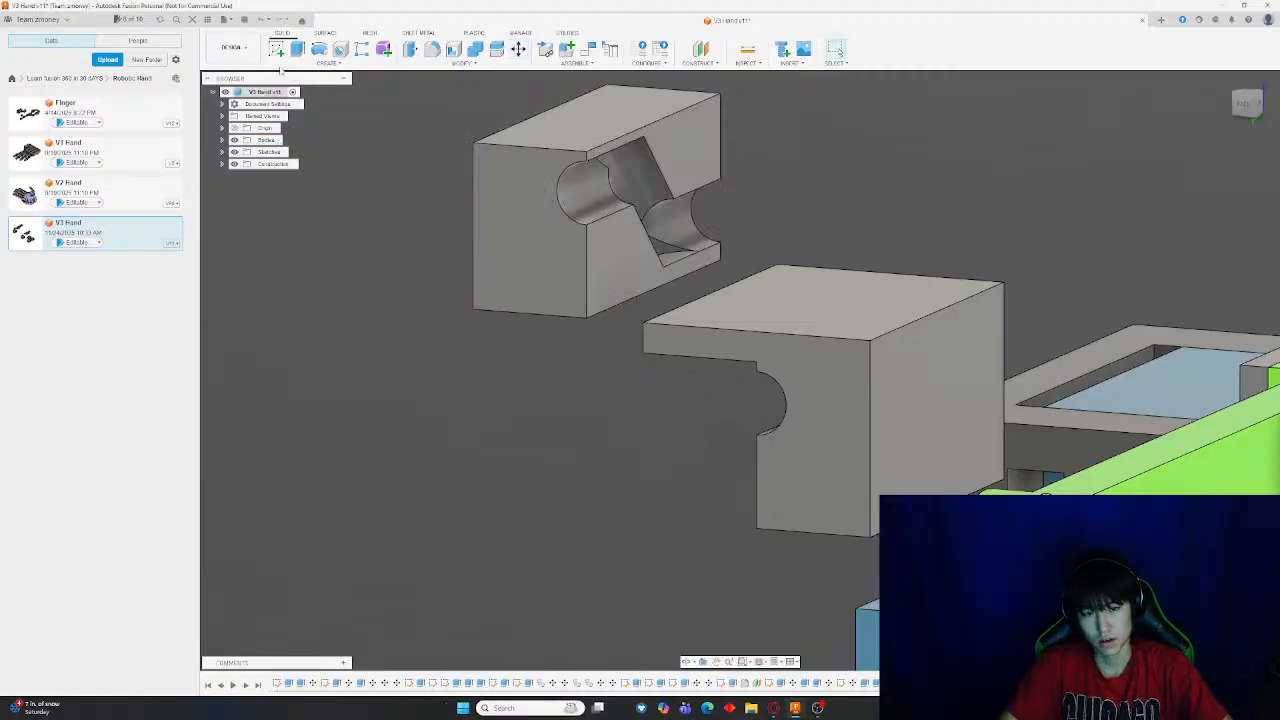
# Undo the upward move of the block half
pyautogui.keyDown('shift'); pyautogui.moveTo(752, 180); pyautogui.dragTo(717, 169, button='middle'); pyautogui.keyUp('shift')
pyautogui.scroll(-3, 717, 169)
pyautogui.moveTo(1023, 220); pyautogui.dragTo(749, 339, button='middle')
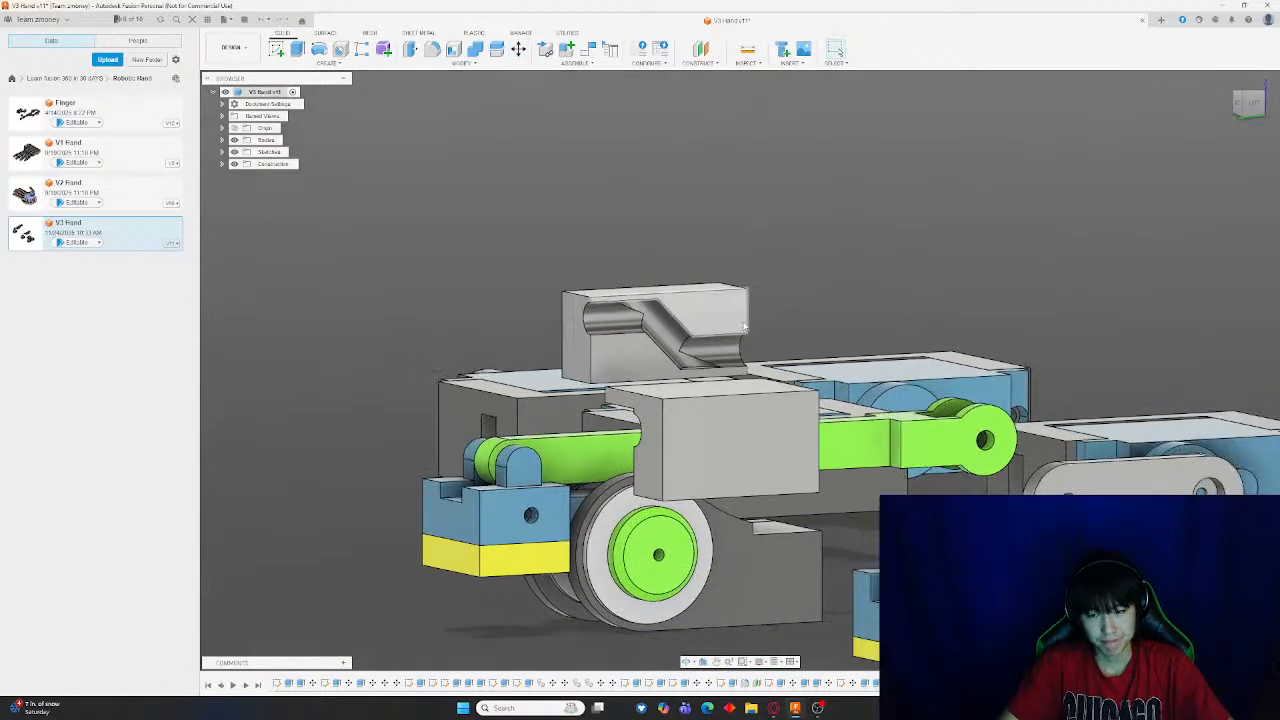
pyautogui.keyDown('shift'); pyautogui.moveTo(617, 245); pyautogui.dragTo(822, 290, button='middle'); pyautogui.keyUp('shift')
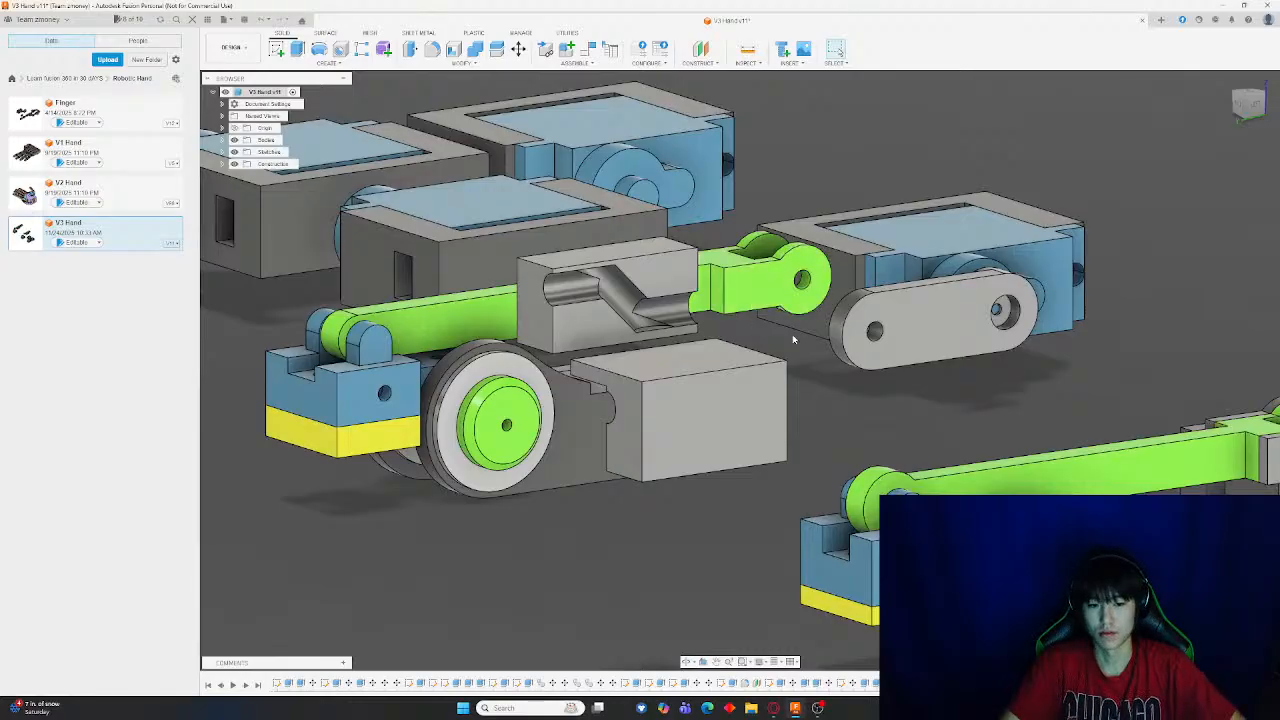
pyautogui.hotkey('ctrl', 'z')
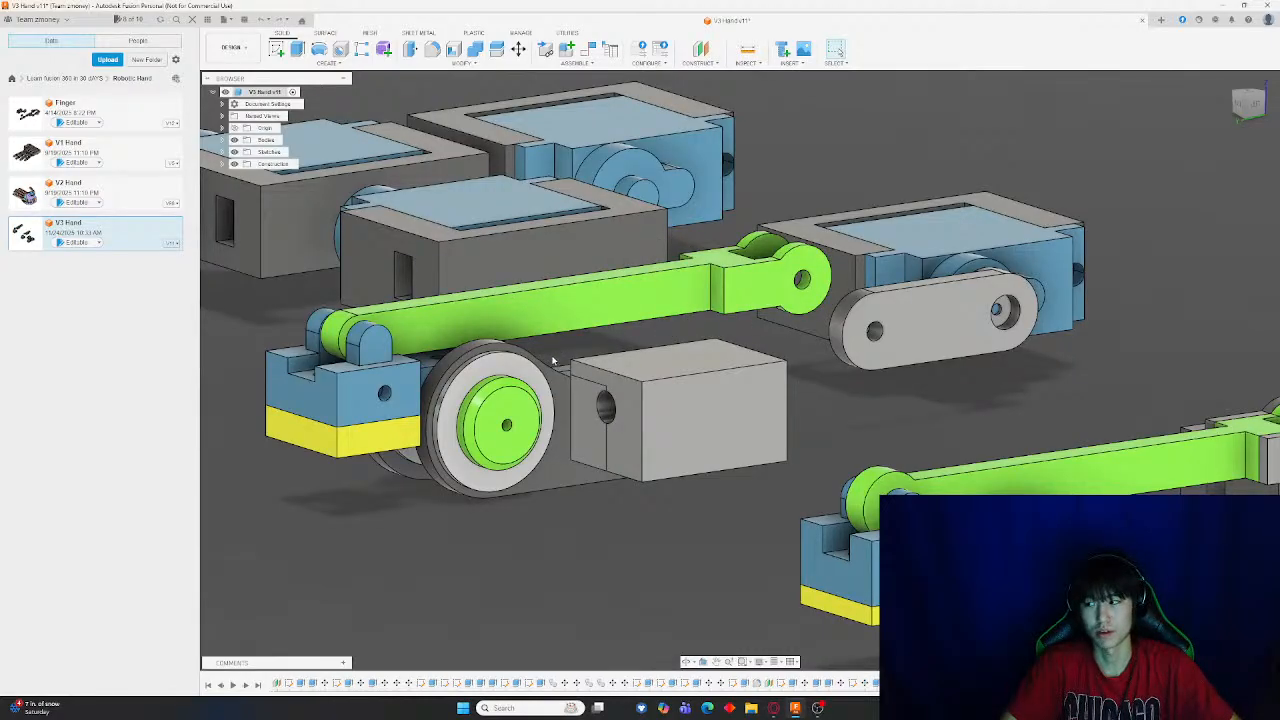
# Try moving the block's split half 8.5 mm sideways, then undo the move
pyautogui.keyDown('shift'); pyautogui.moveTo(604, 398); pyautogui.dragTo(858, 388, button='middle'); pyautogui.keyUp('shift')
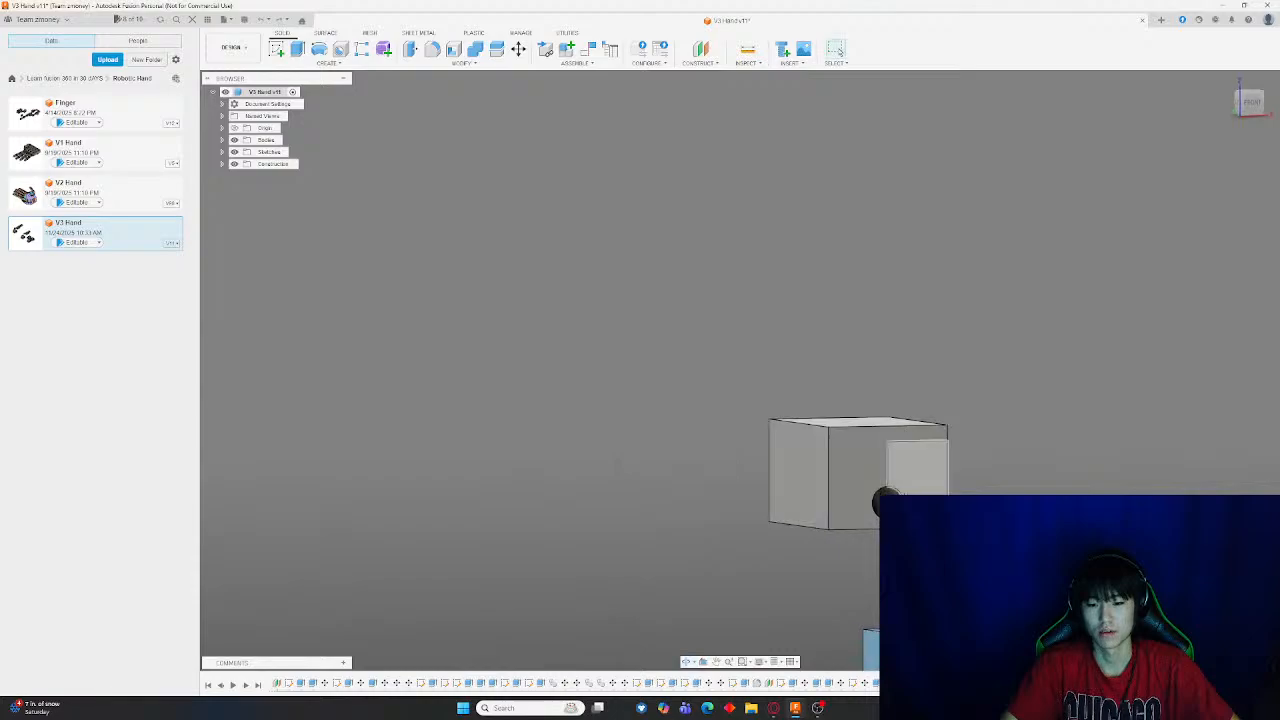
pyautogui.scroll(5, 814, 414)
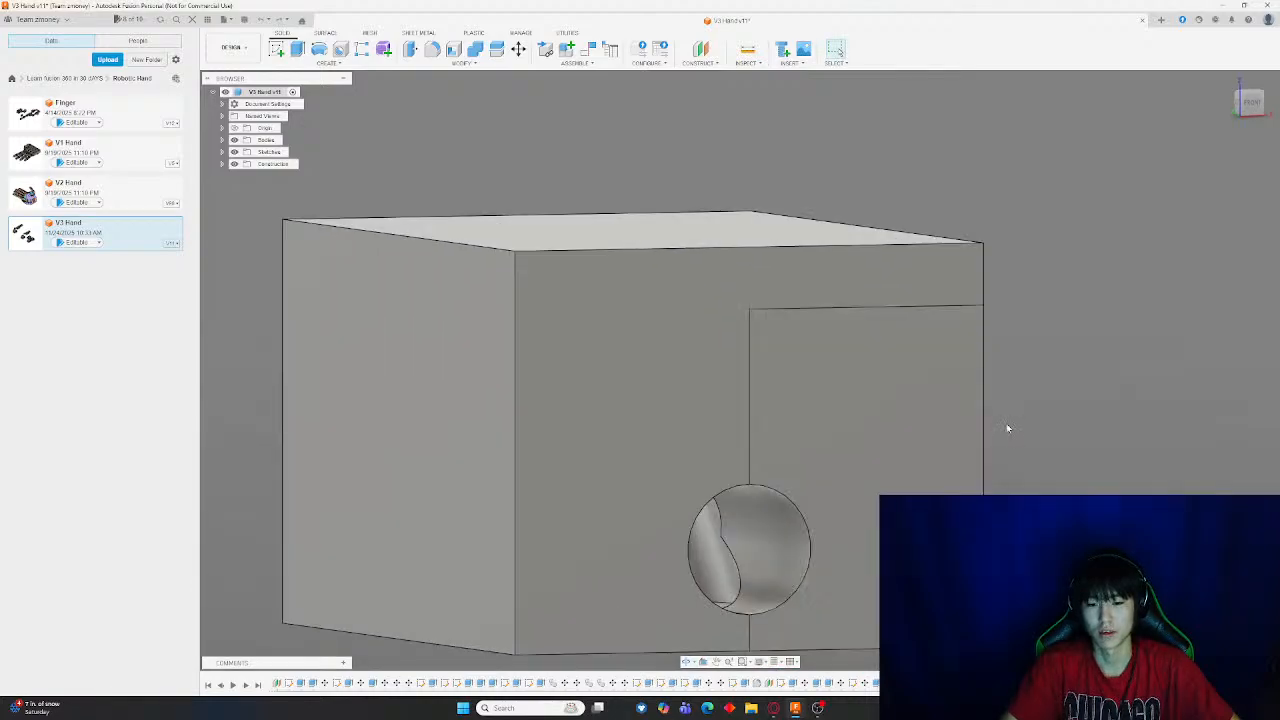
pyautogui.keyDown('shift'); pyautogui.moveTo(1006, 428); pyautogui.dragTo(995, 430, button='middle'); pyautogui.keyUp('shift')
pyautogui.click(518, 49)
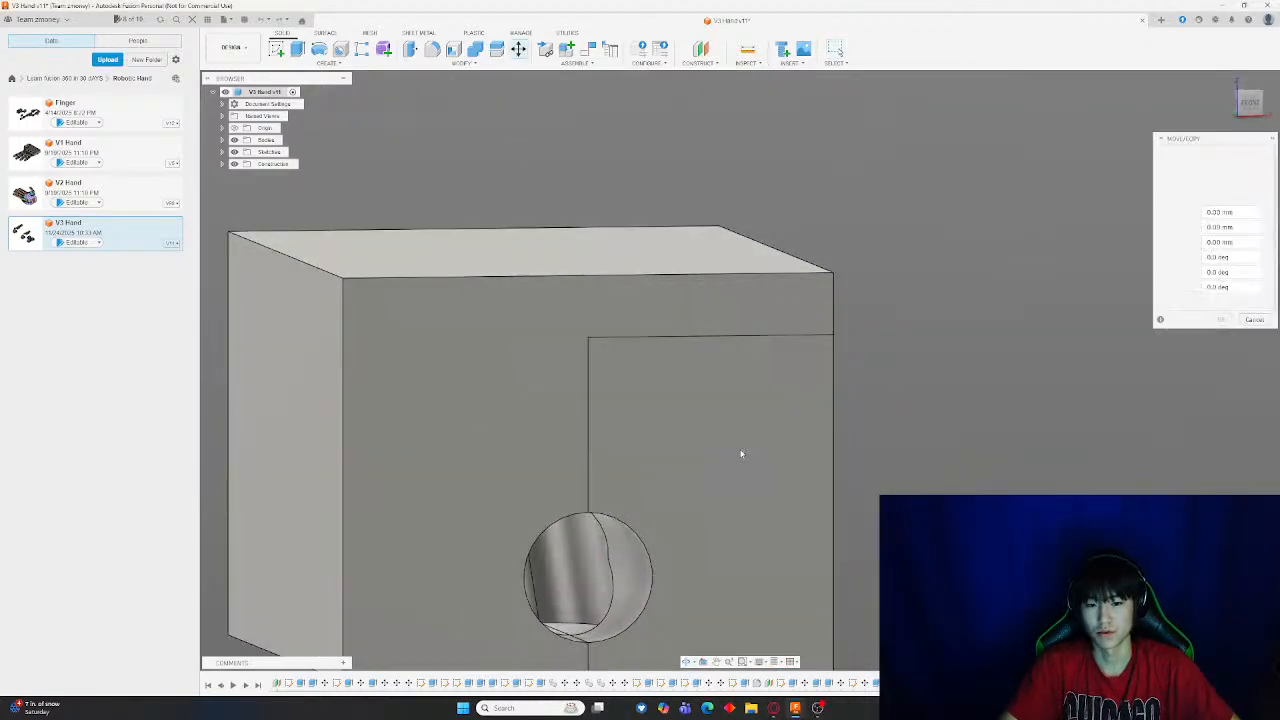
pyautogui.click(742, 451)
pyautogui.moveTo(765, 452); pyautogui.dragTo(1057, 440)
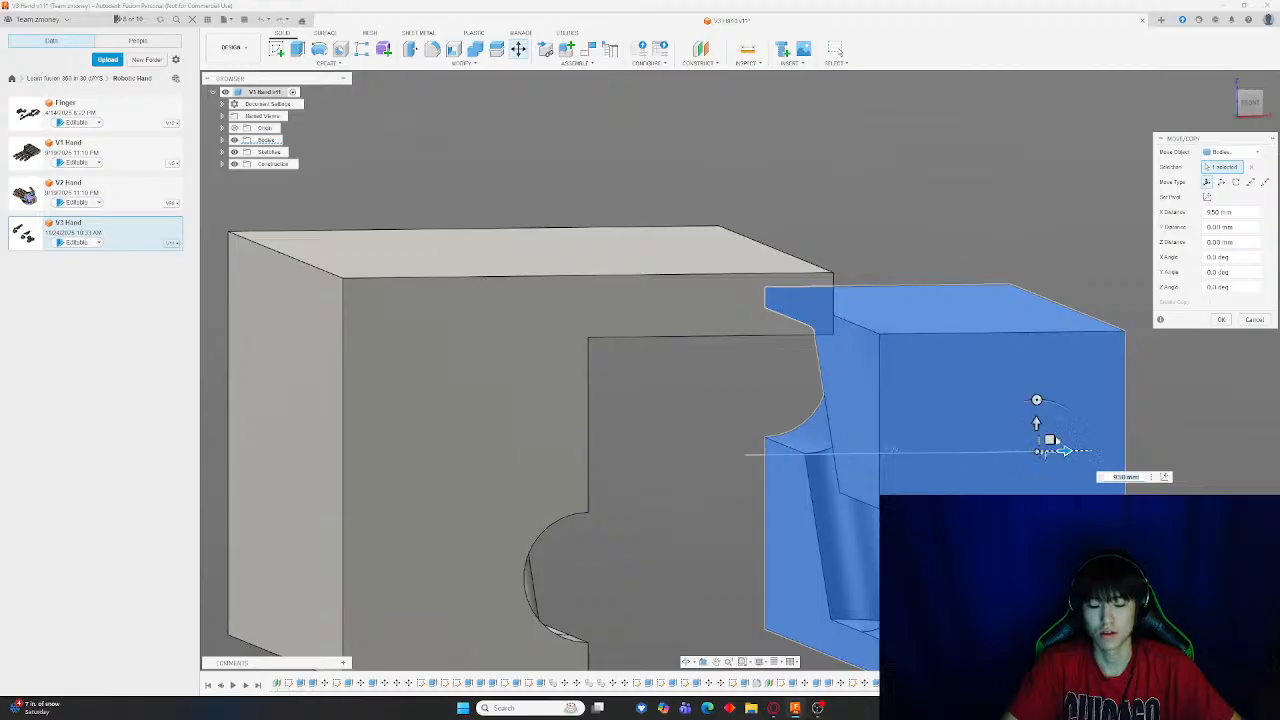
pyautogui.press('Return')
pyautogui.keyDown('shift'); pyautogui.moveTo(707, 447); pyautogui.dragTo(819, 395, button='middle'); pyautogui.keyUp('shift')
pyautogui.hotkey('ctrl', 'z')
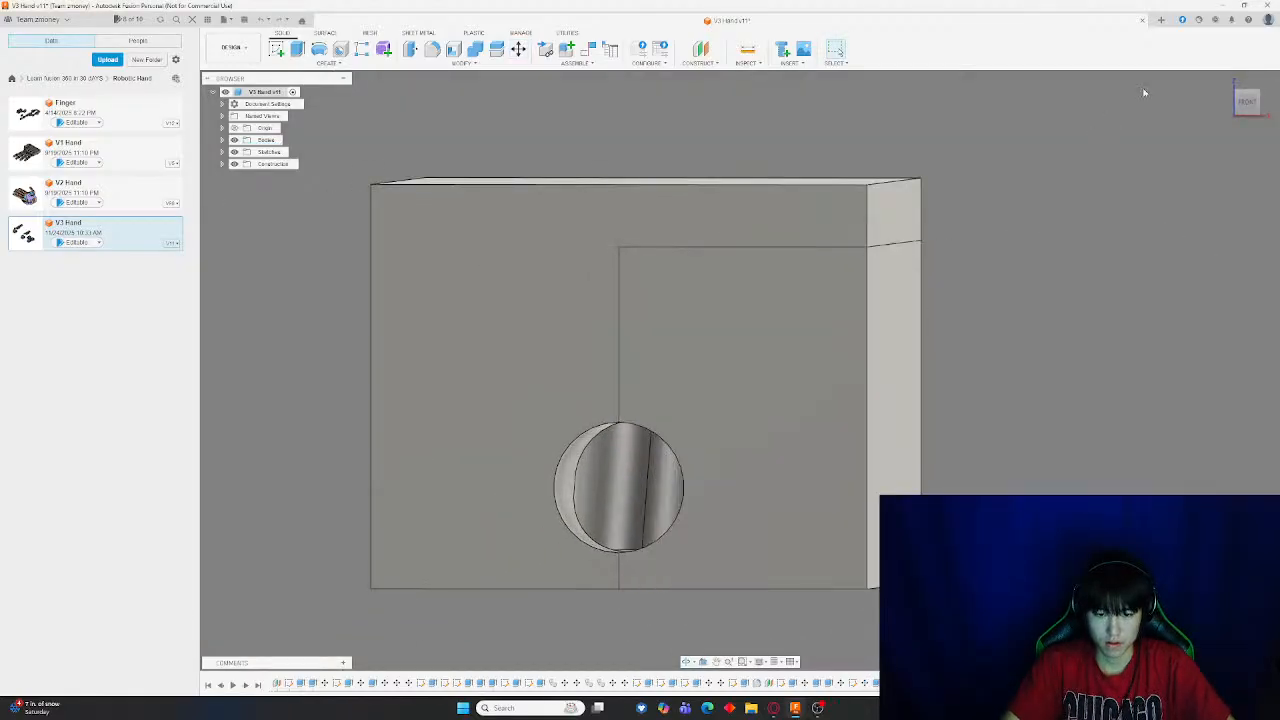
# Switch to the front view and start a new sketch on the block's front face
pyautogui.click(1248, 103)
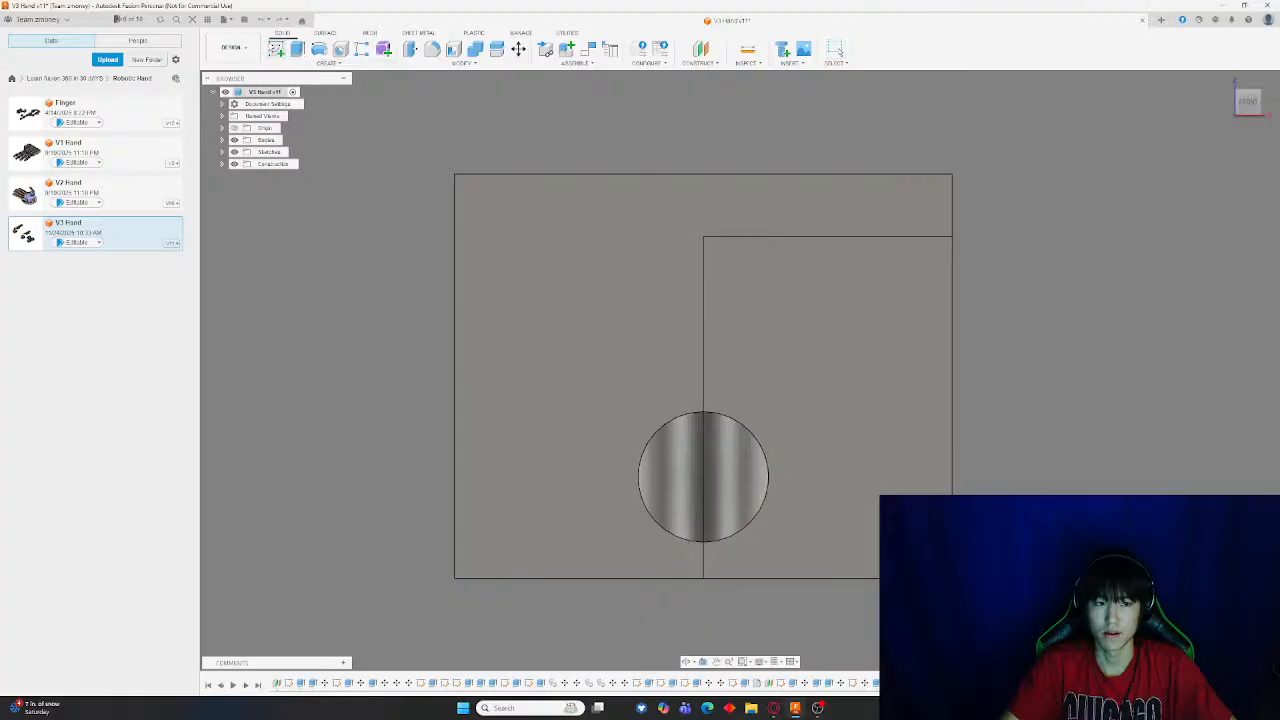
pyautogui.click(276, 48)
pyautogui.click(751, 329)
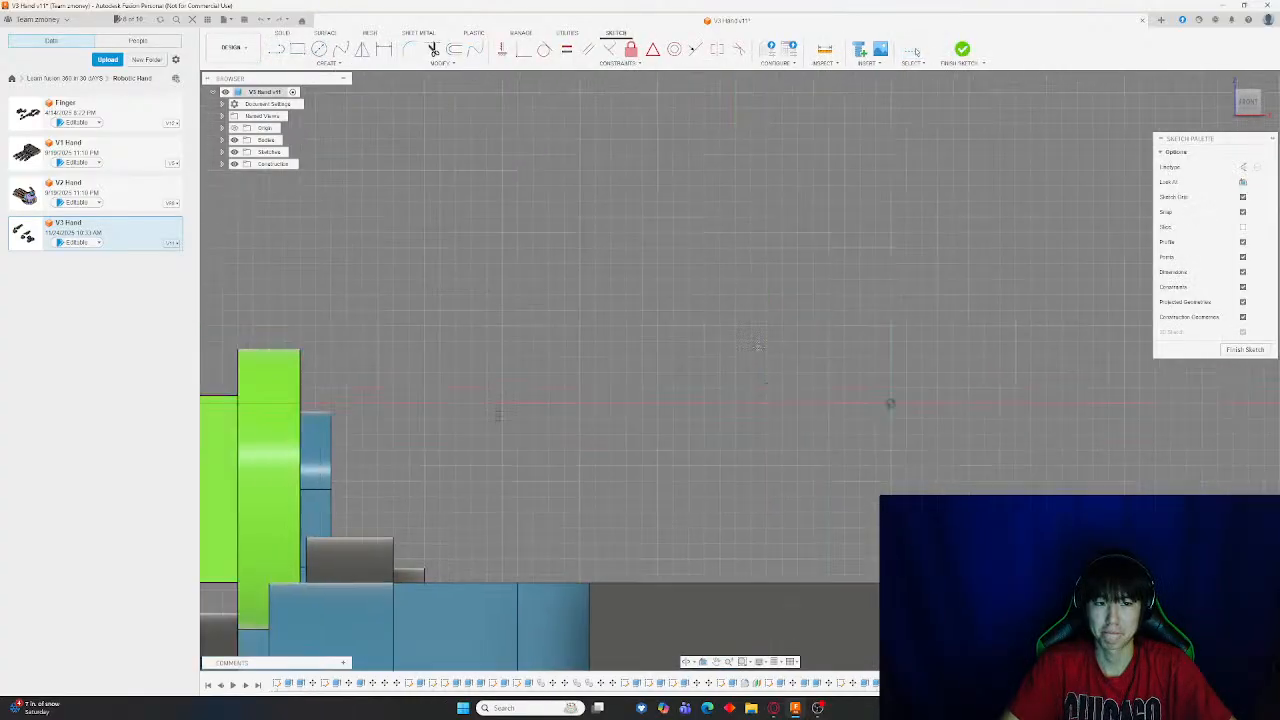
# Draw a rectangle about 5.5 by 5 mm above the hole, then undo it
pyautogui.click(298, 49)
pyautogui.moveTo(468, 283); pyautogui.dragTo(977, 453, button='middle')
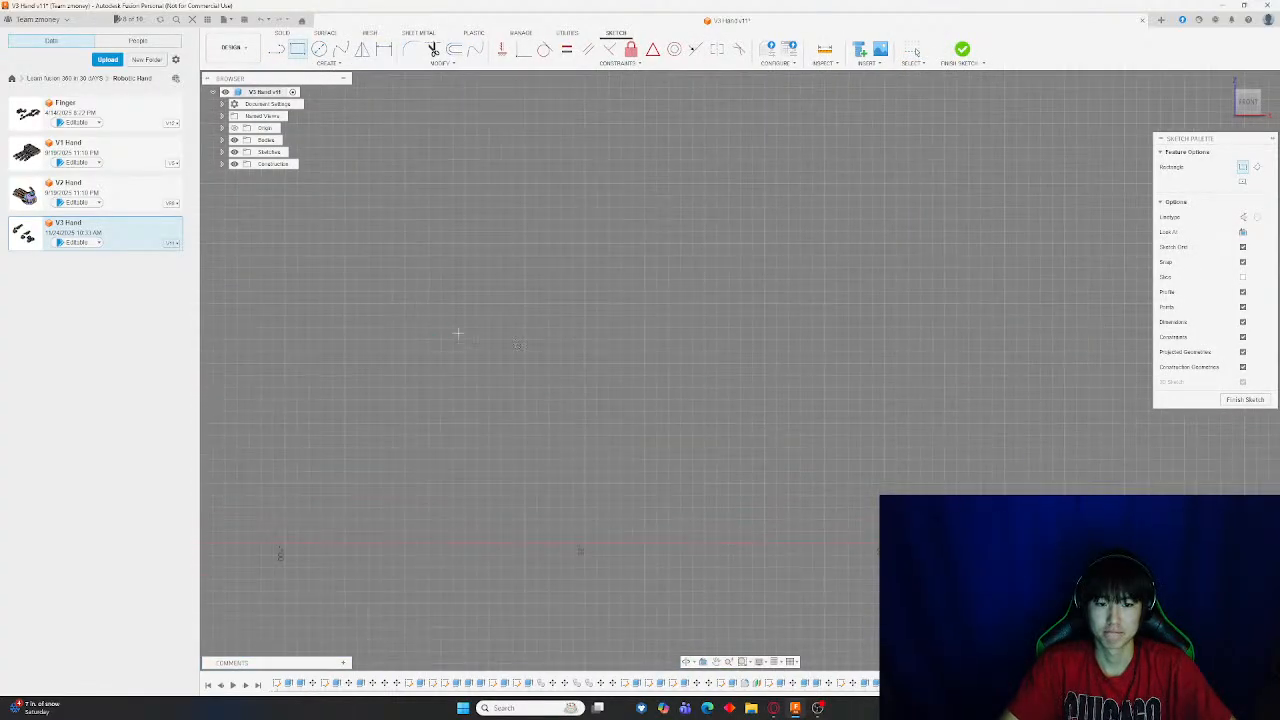
pyautogui.scroll(10, 523, 342)
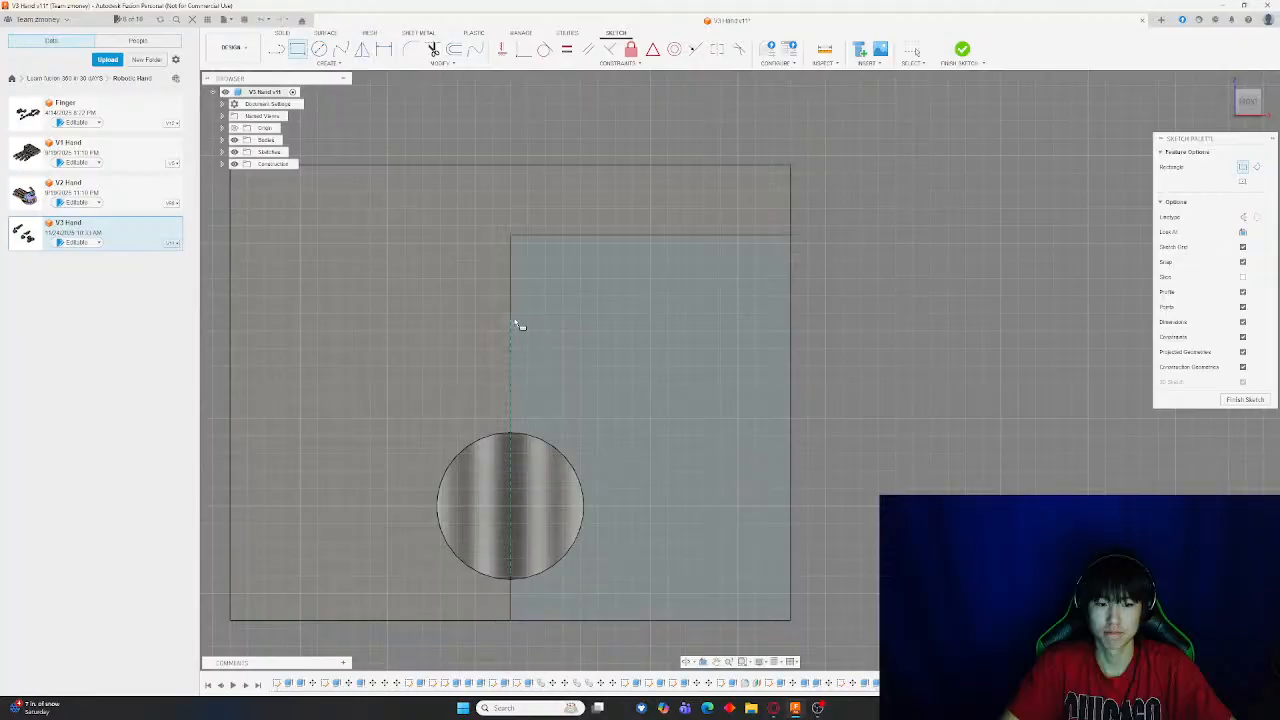
pyautogui.click(720, 421)
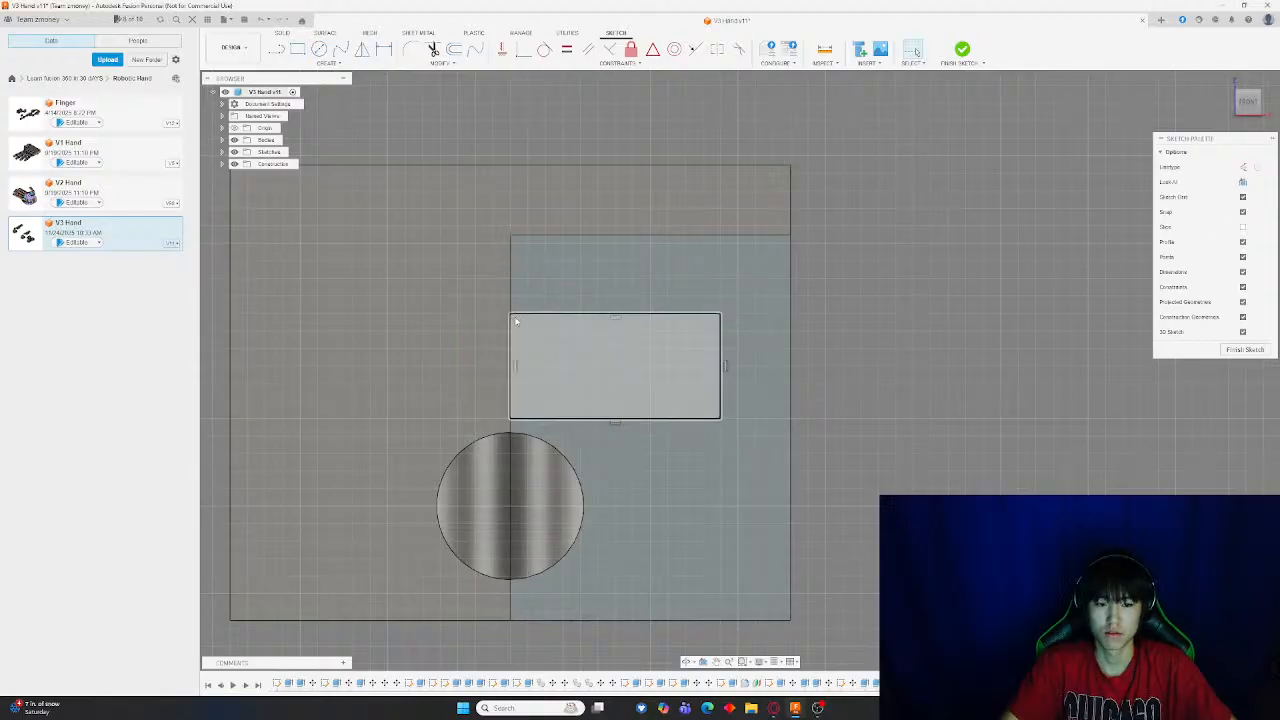
pyautogui.hotkey('ctrl', 'z')
# Draw a 6 mm wide by 3 mm tall rectangle above the hole on the block's front face and finish the sketch
pyautogui.press('r')
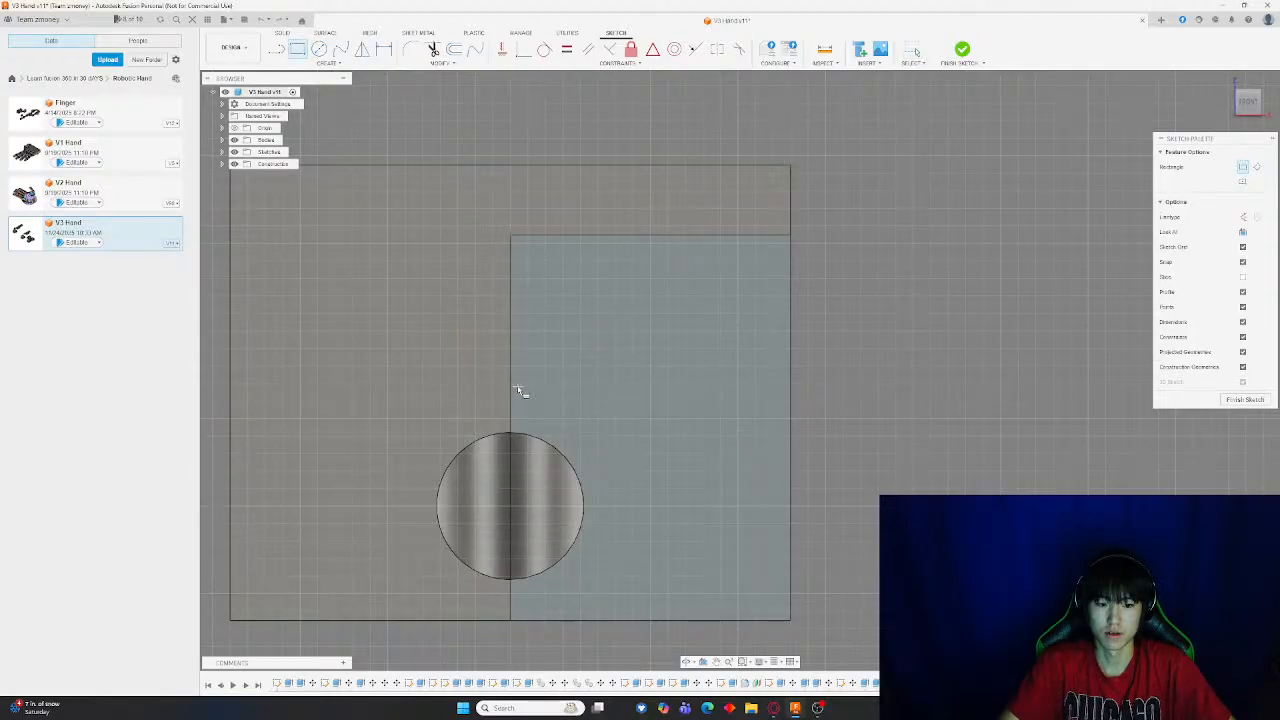
pyautogui.click(510, 383)
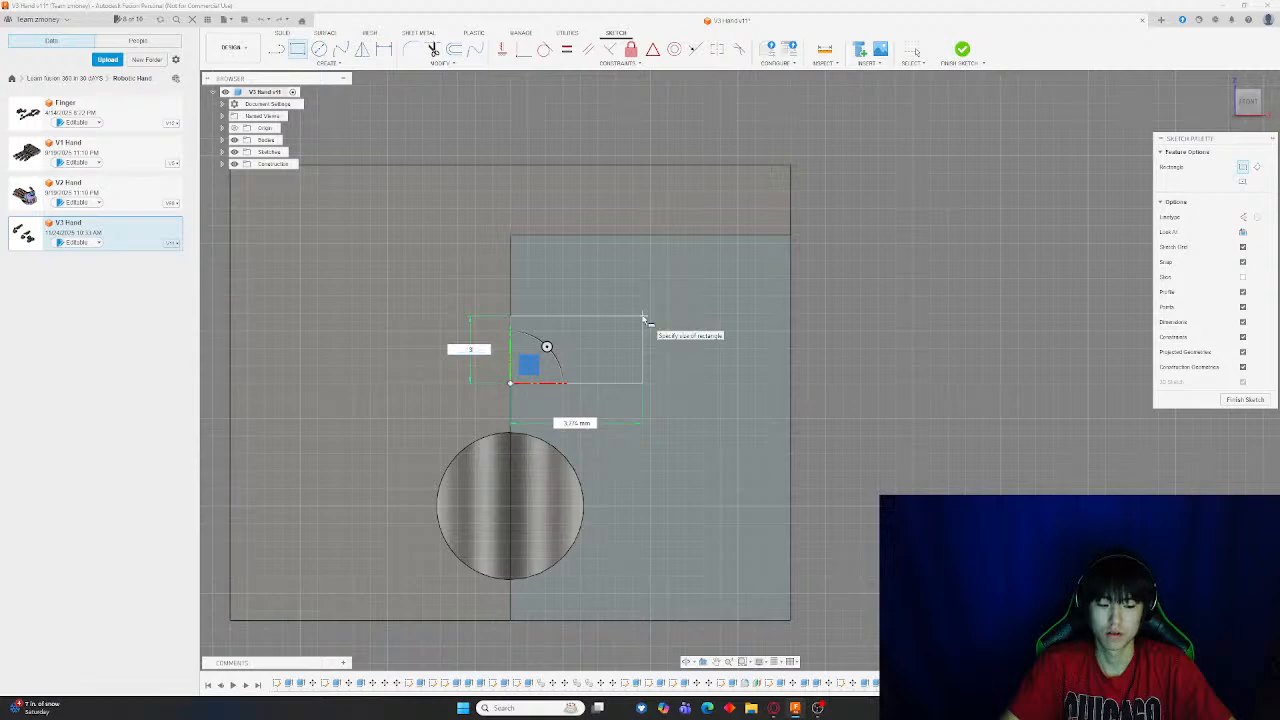
pyautogui.write('3')
pyautogui.press('Tab')
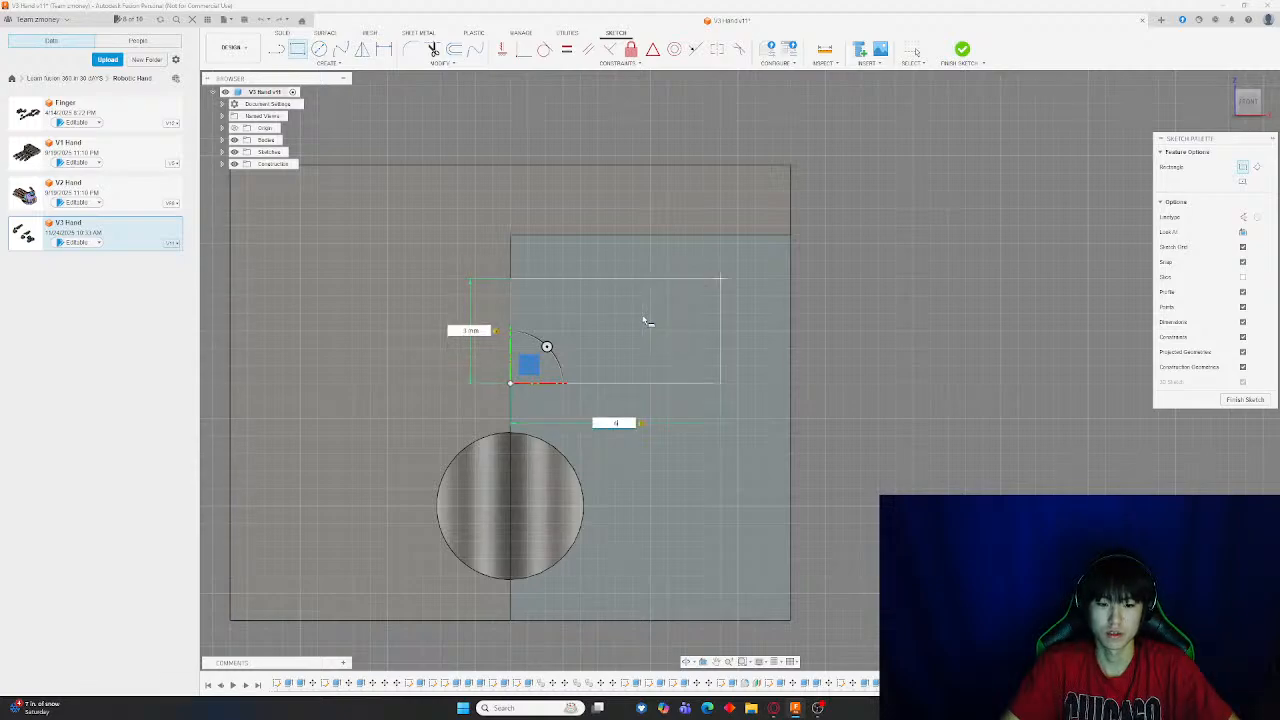
pyautogui.write('6')
pyautogui.press('Return')
pyautogui.press('Escape')
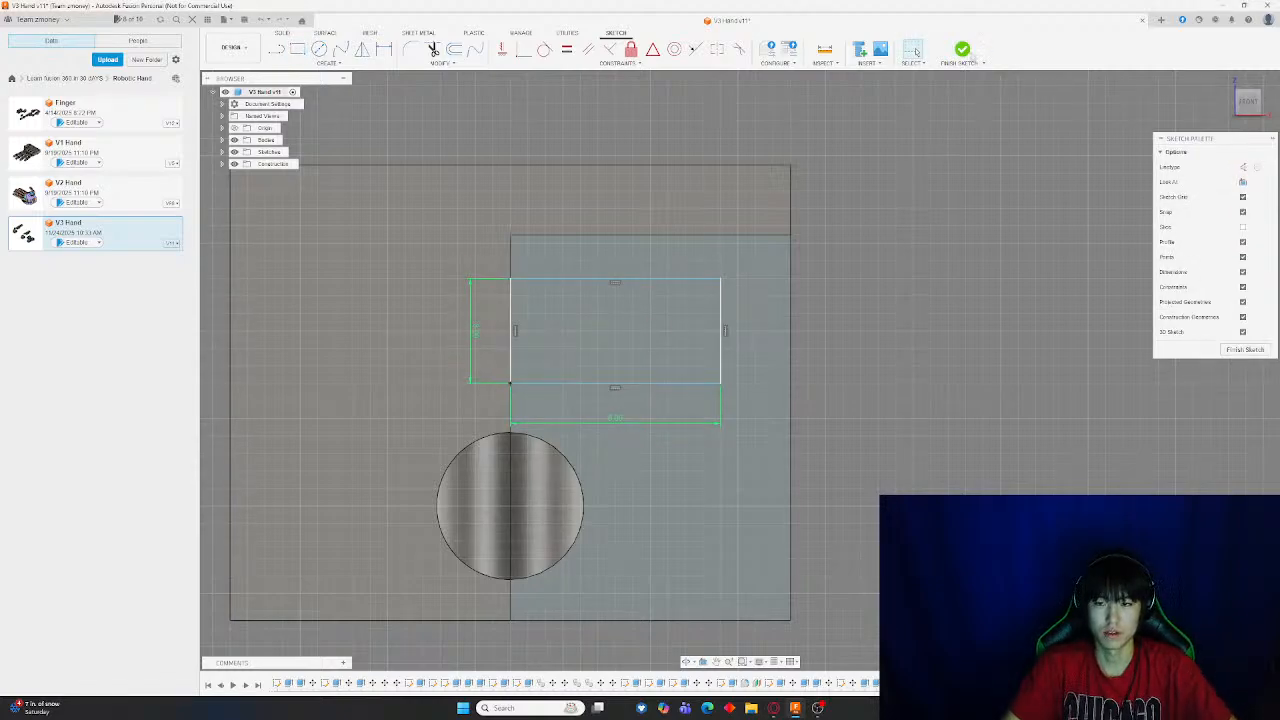
pyautogui.click(966, 57)
pyautogui.click(518, 51)
pyautogui.click(455, 316)
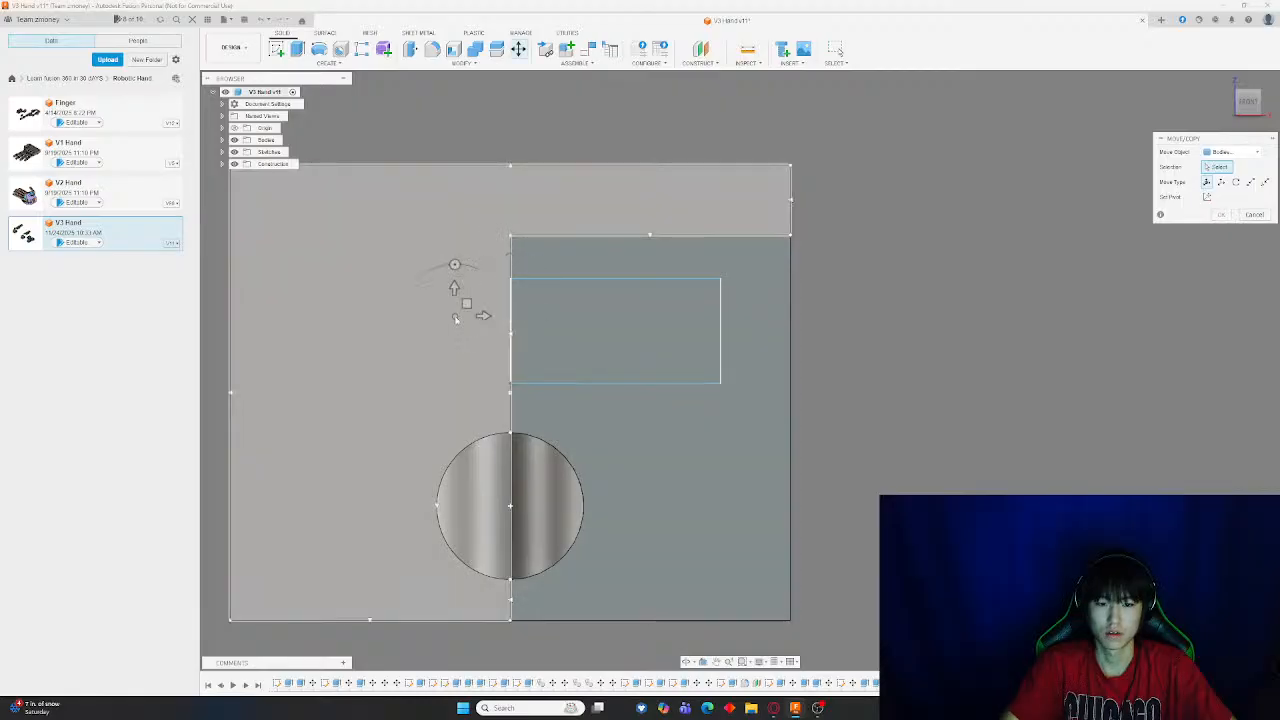
pyautogui.moveTo(483, 317); pyautogui.dragTo(267, 319)
pyautogui.press('Escape')
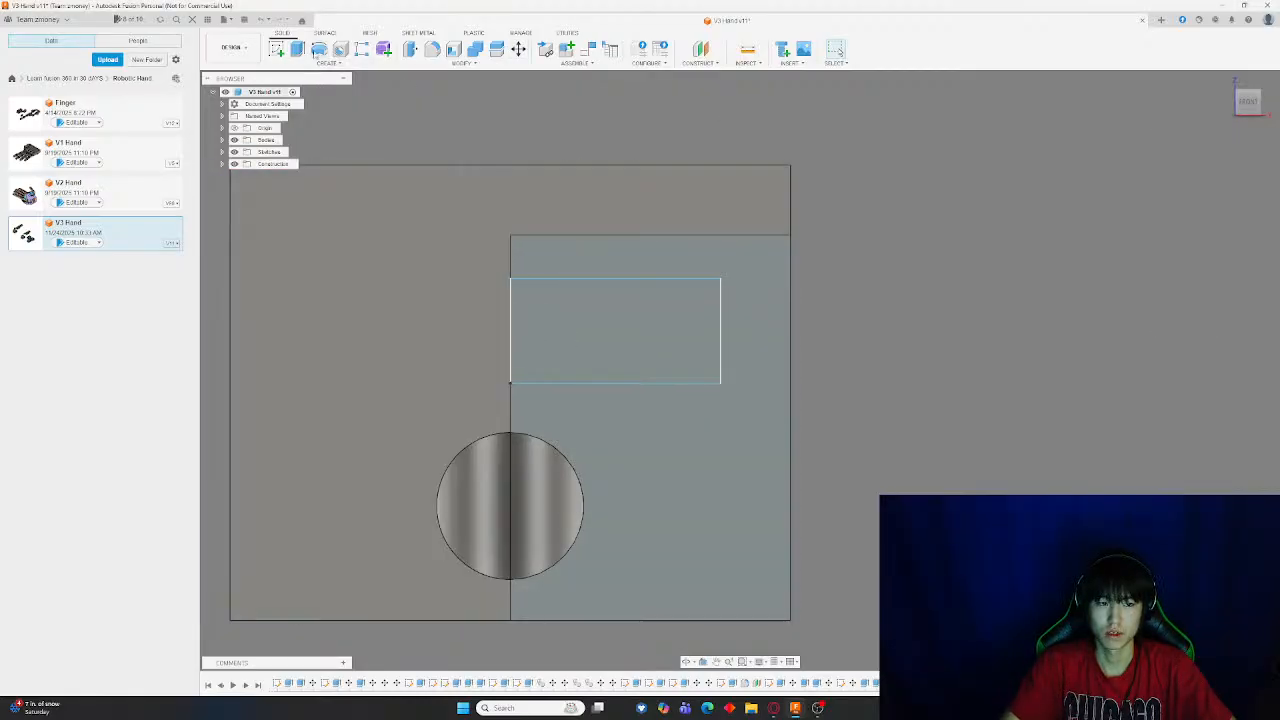
# Extrude-cut the rectangle 6 mm into the block to form a pocket
pyautogui.click(318, 50)
pyautogui.click(600, 350)
pyautogui.keyDown('shift'); pyautogui.moveTo(848, 331); pyautogui.dragTo(828, 327, button='middle'); pyautogui.keyUp('shift')
pyautogui.scroll(-4, 517, 343)
pyautogui.moveTo(296, 307); pyautogui.dragTo(336, 309)
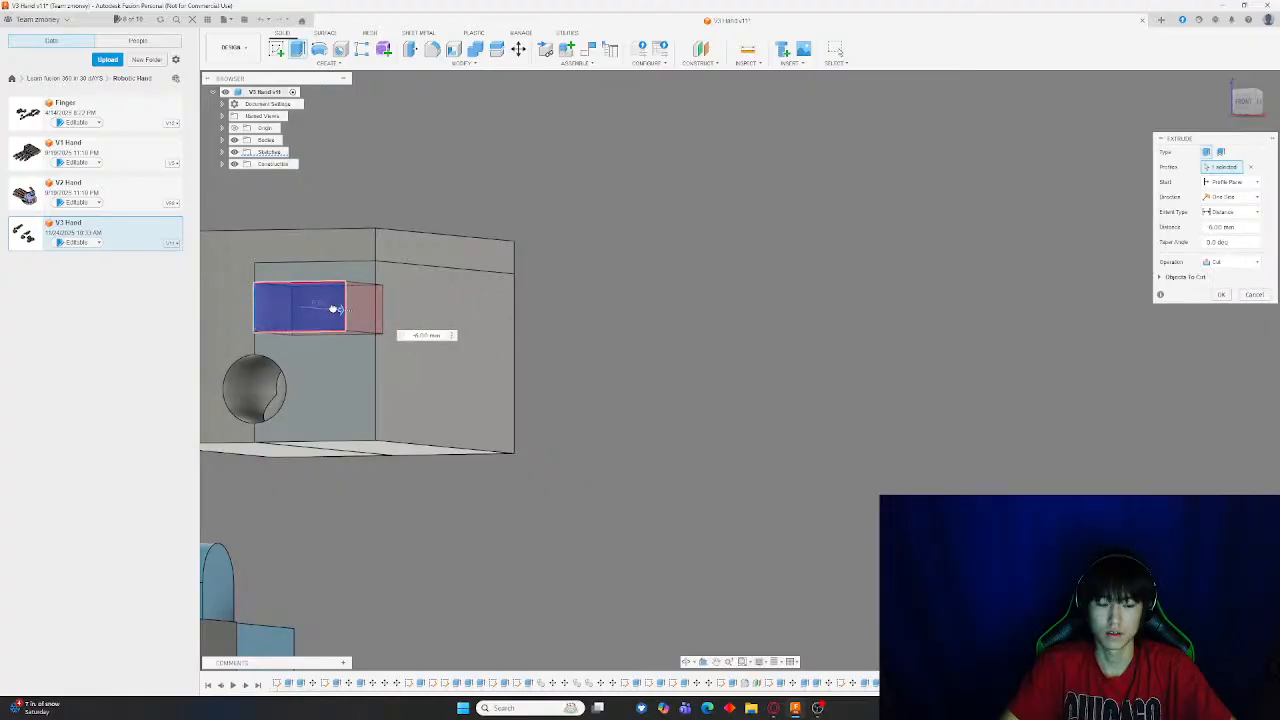
pyautogui.keyDown('shift'); pyautogui.moveTo(323, 360); pyautogui.dragTo(388, 410, button='middle'); pyautogui.keyUp('shift')
pyautogui.scroll(4, 390, 400)
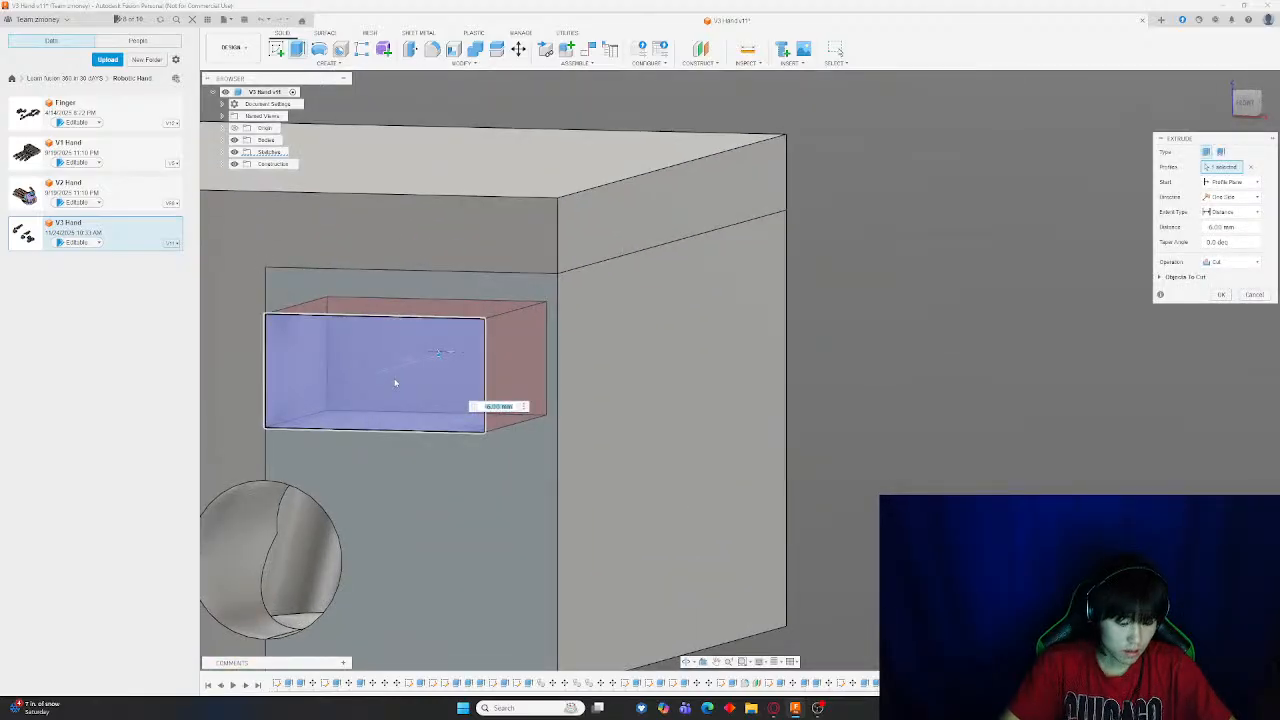
pyautogui.write('3')
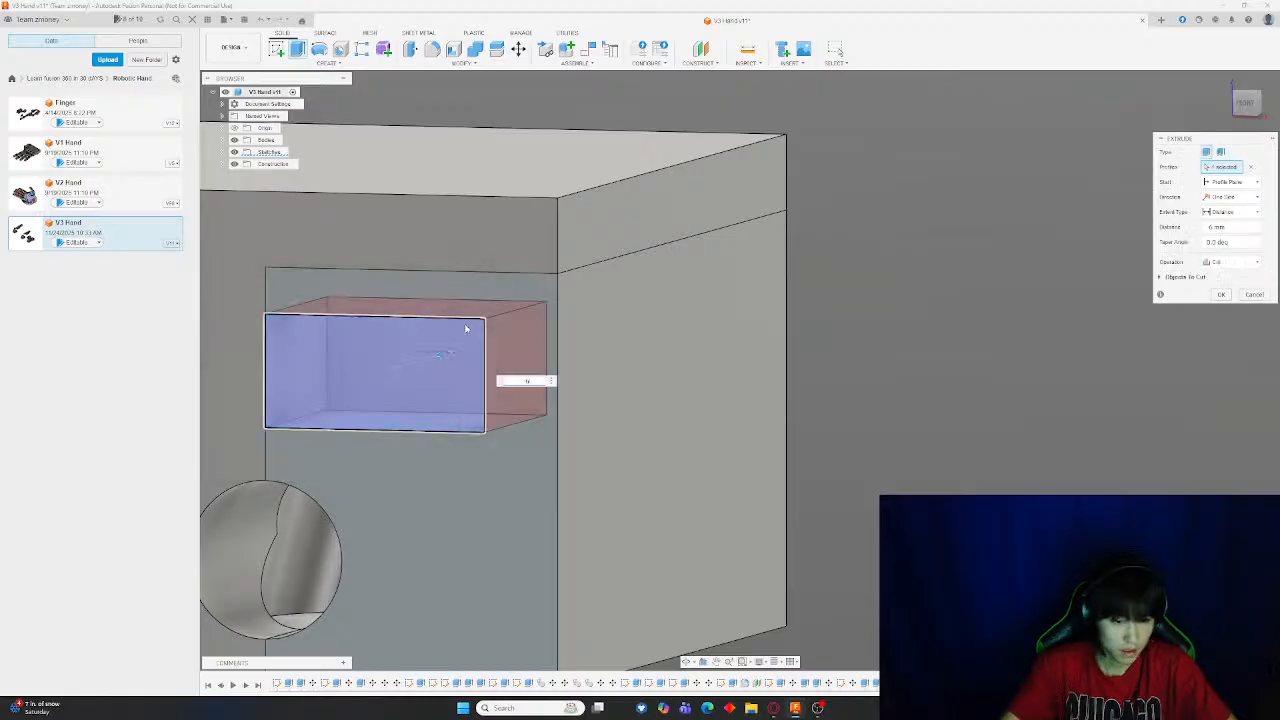
pyautogui.moveTo(437, 355)
pyautogui.mouseDown()
pyautogui.moveTo(497, 351)
pyautogui.moveTo(439, 355)
pyautogui.mouseUp()
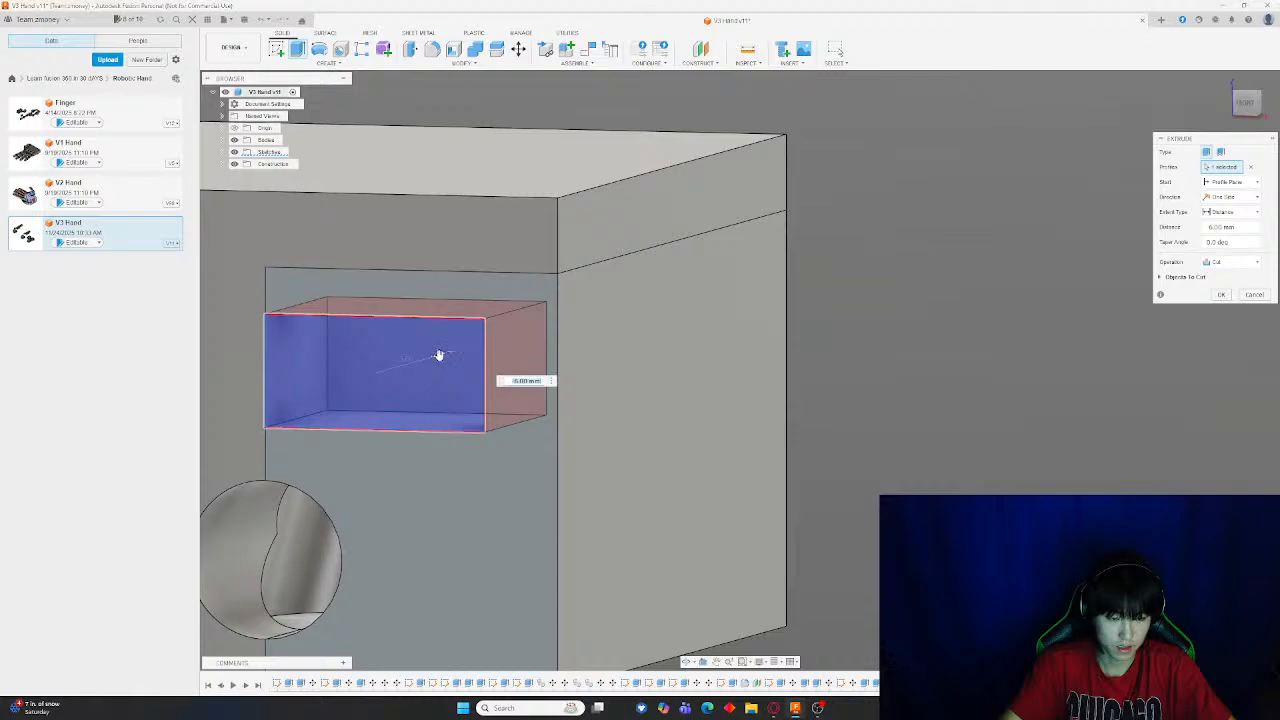
pyautogui.press('Return')
pyautogui.scroll(-5, 730, 351)
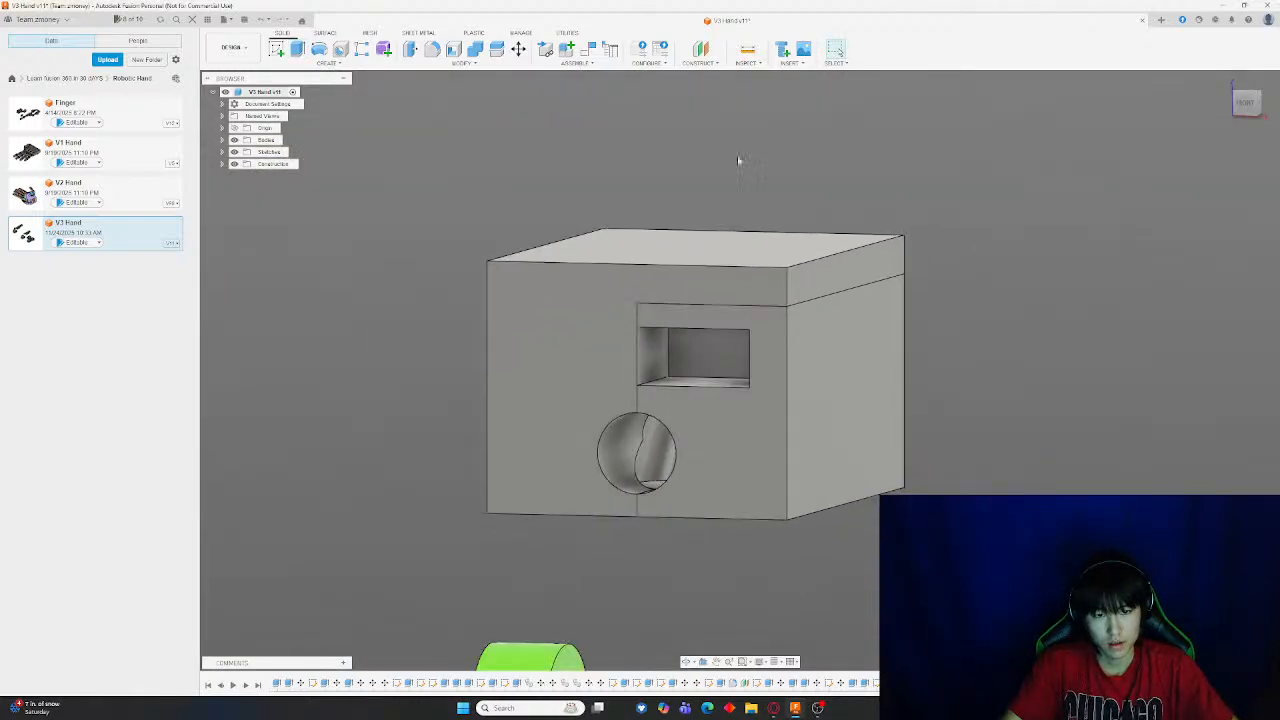
# Measure the new pocket's edges relative to the block's split line
pyautogui.click(745, 50)
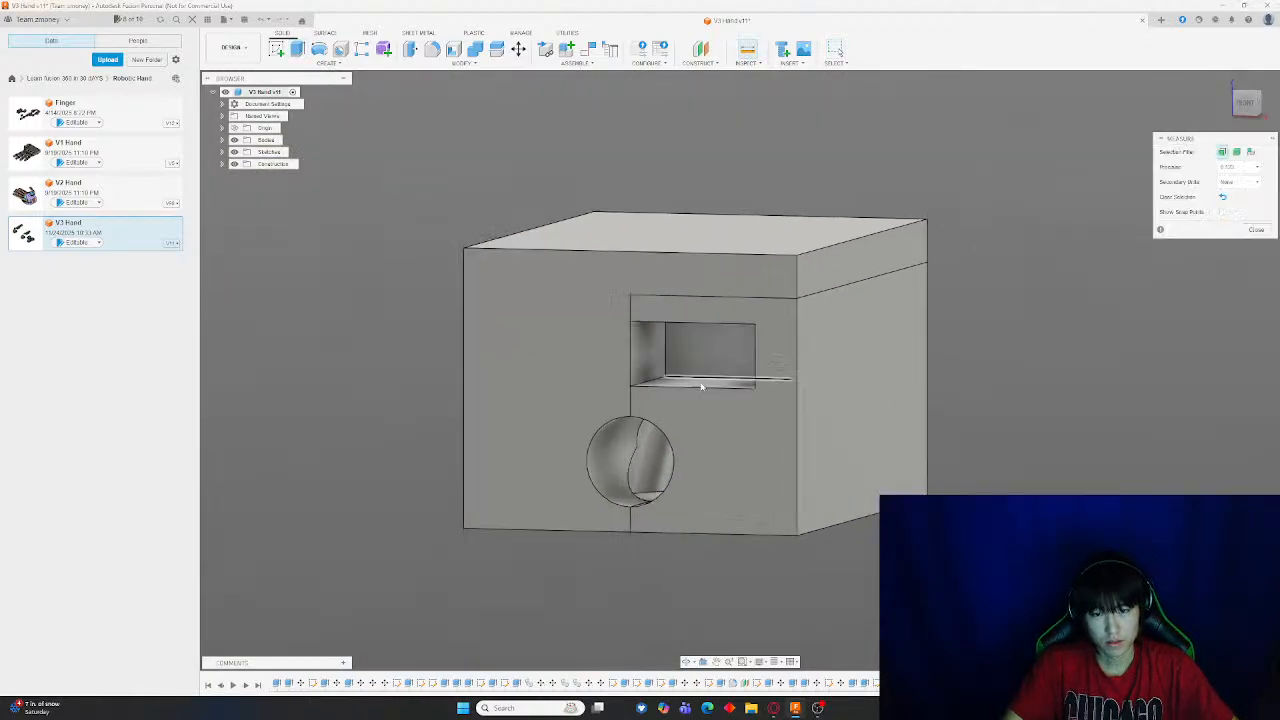
pyautogui.scroll(5, 631, 318)
pyautogui.click(627, 310)
pyautogui.click(553, 328)
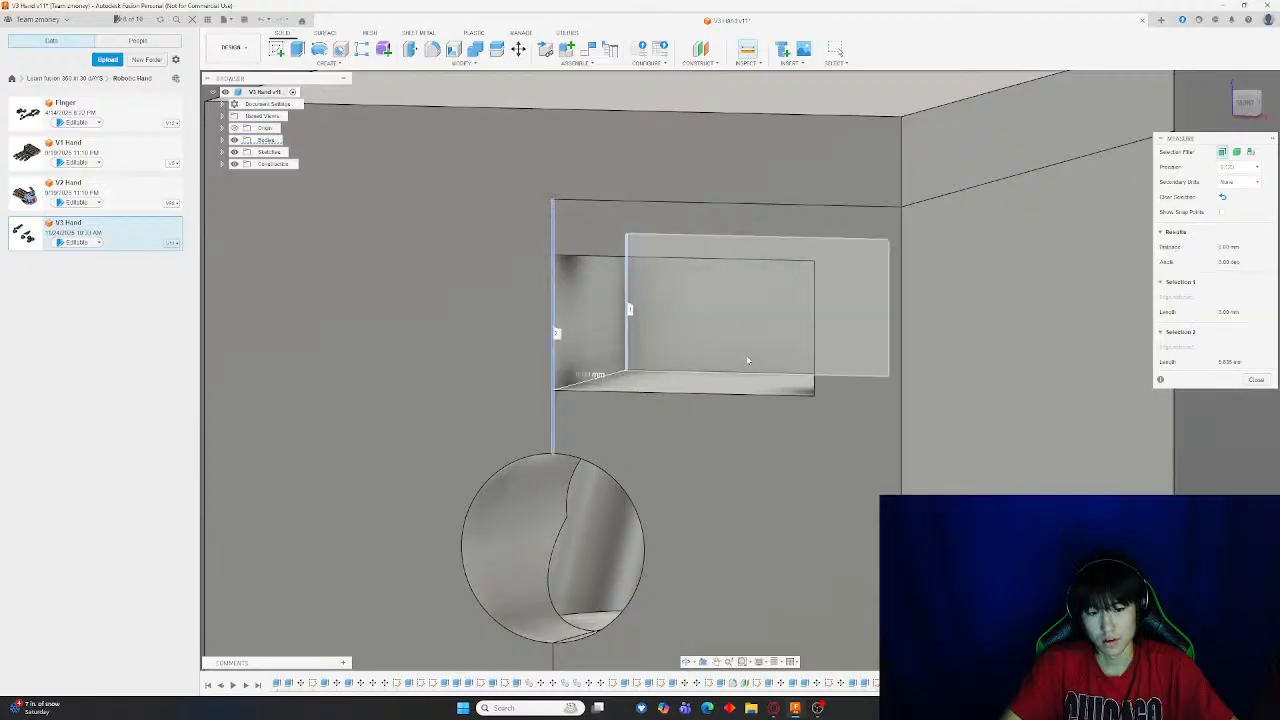
pyautogui.click(745, 54)
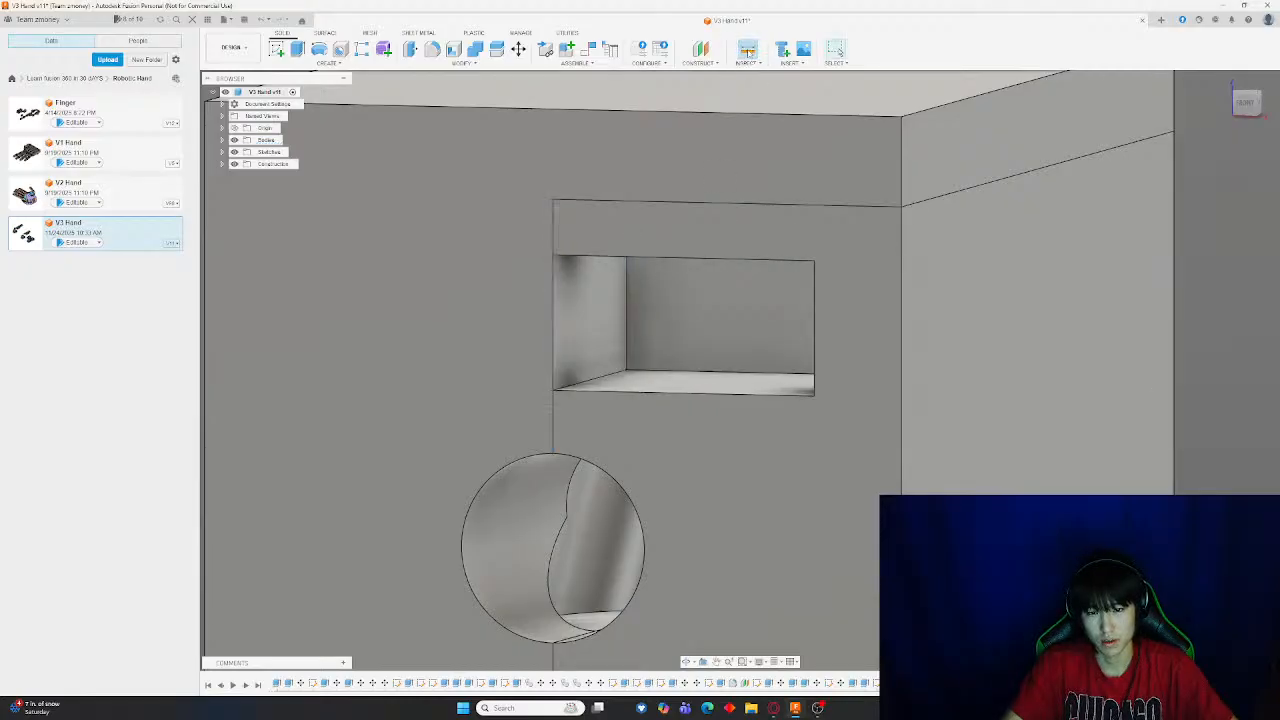
pyautogui.click(598, 382)
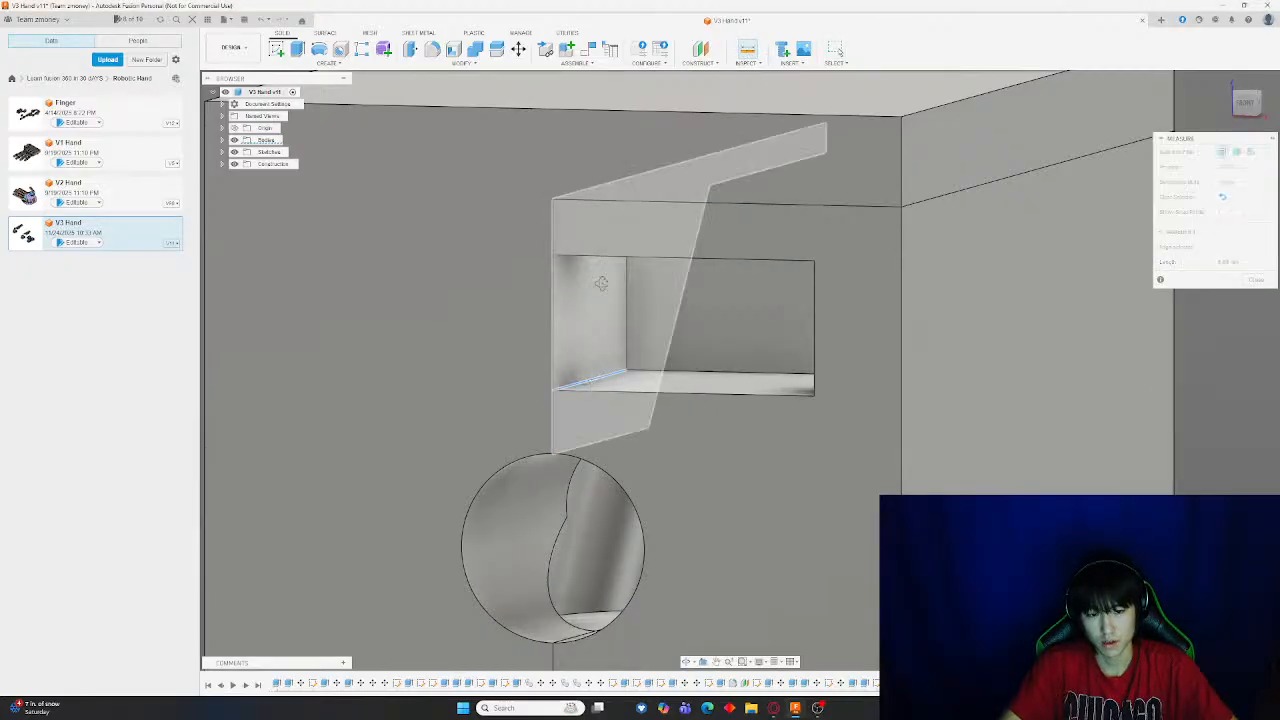
pyautogui.keyDown('shift'); pyautogui.moveTo(600, 281); pyautogui.dragTo(708, 553, button='middle'); pyautogui.keyUp('shift')
pyautogui.click(577, 164)
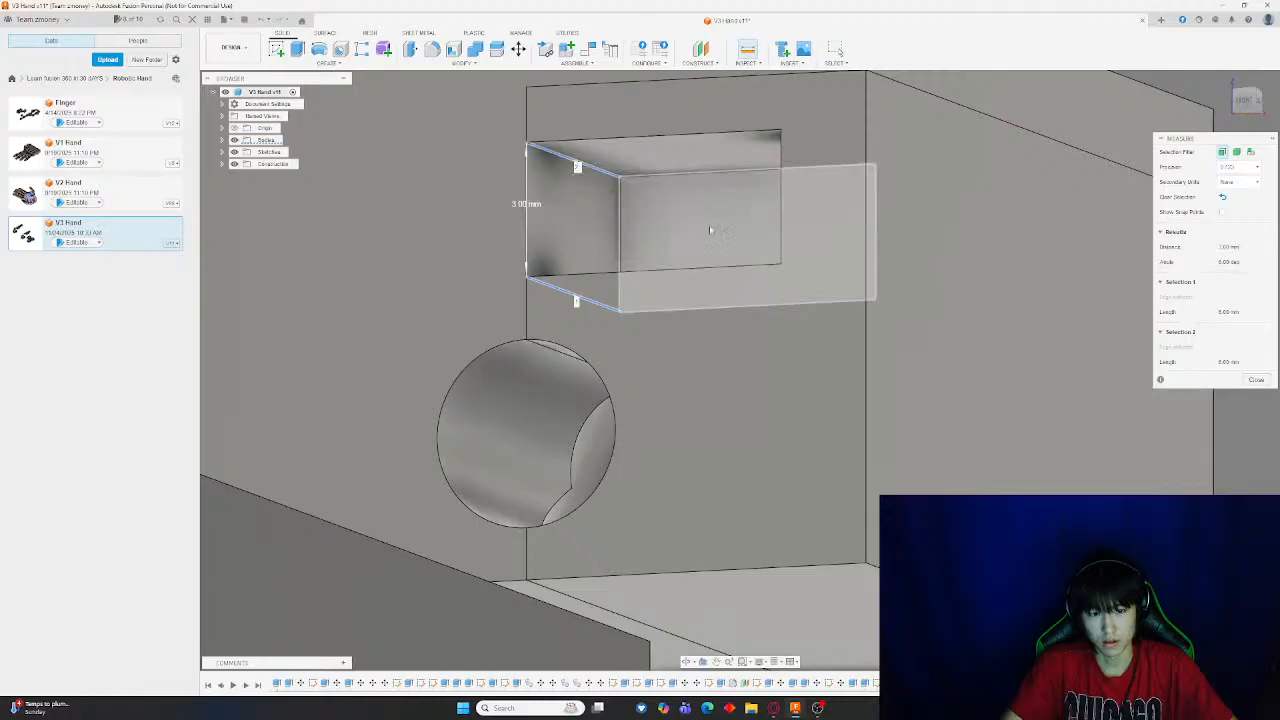
pyautogui.keyDown('shift'); pyautogui.moveTo(656, 245); pyautogui.dragTo(651, 257, button='middle'); pyautogui.keyUp('shift')
pyautogui.press('Escape')
pyautogui.scroll(-5, 676, 262)
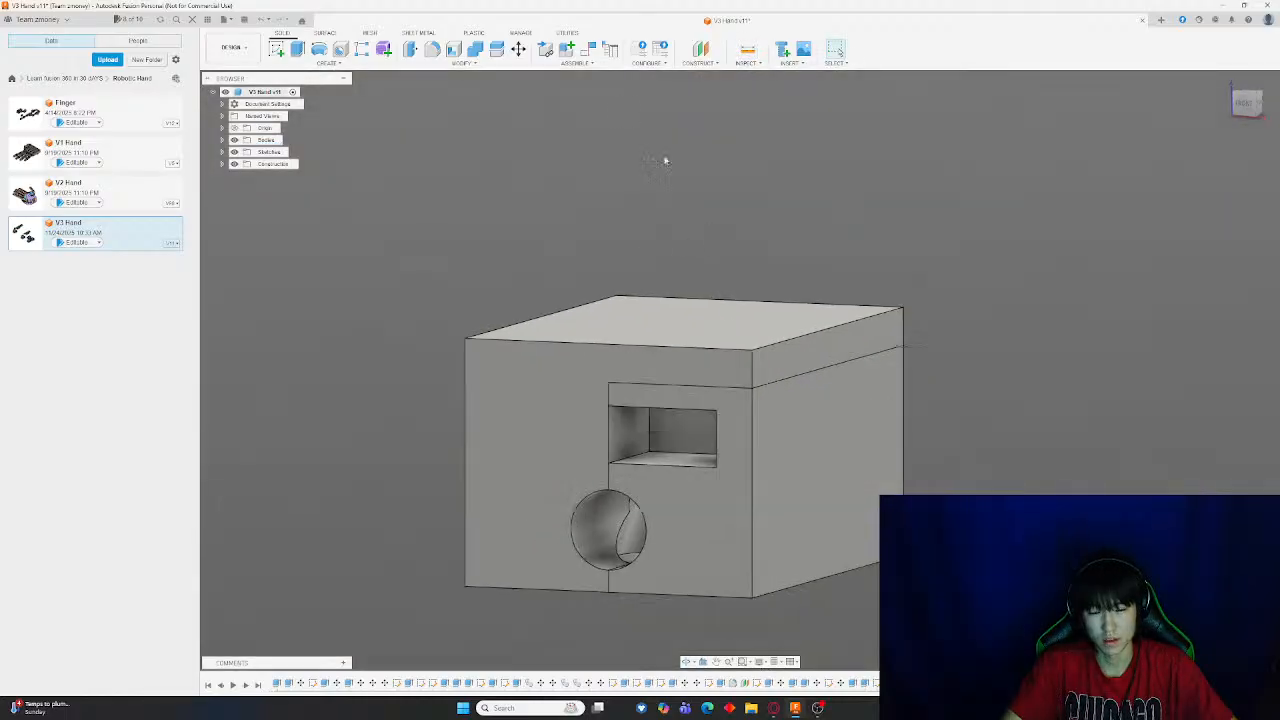
# Move the block's split half sideways away from the other half
pyautogui.click(519, 49)
pyautogui.click(857, 490)
pyautogui.moveTo(857, 492); pyautogui.dragTo(1233, 470)
pyautogui.press('Return')
# Start a new sketch on the block's split face and view it from the right
pyautogui.click(276, 49)
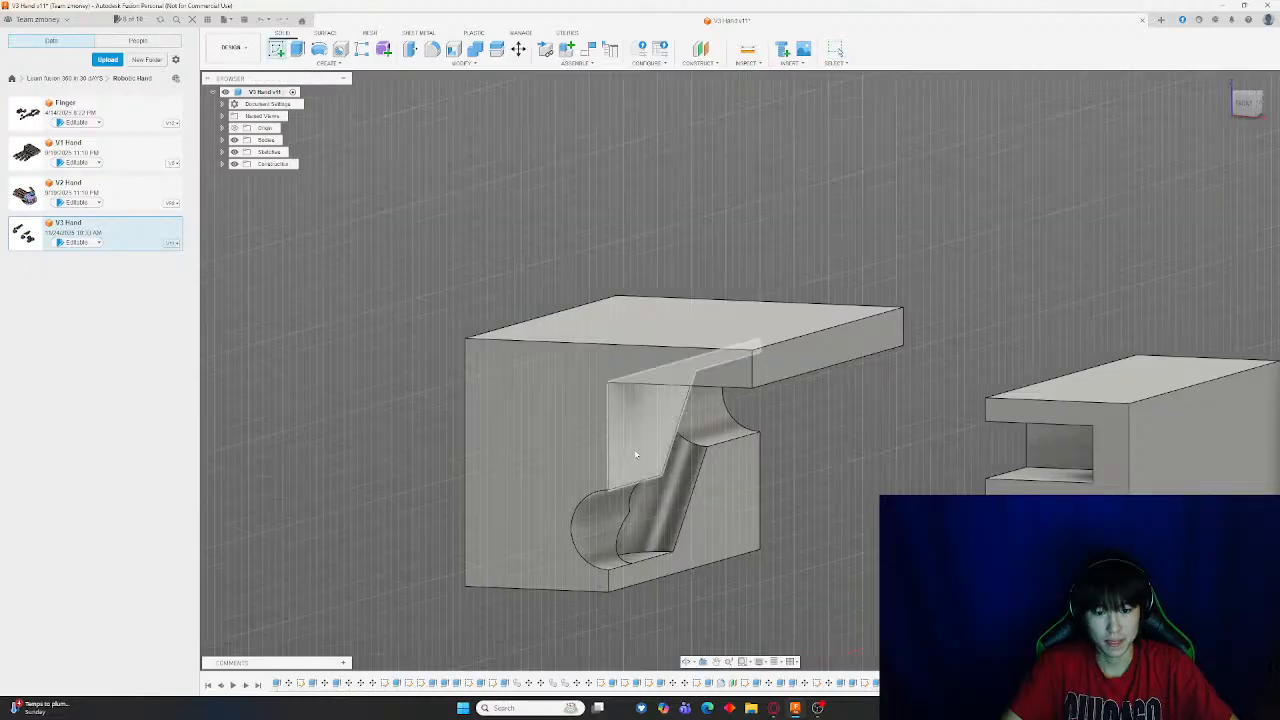
pyautogui.click(640, 452)
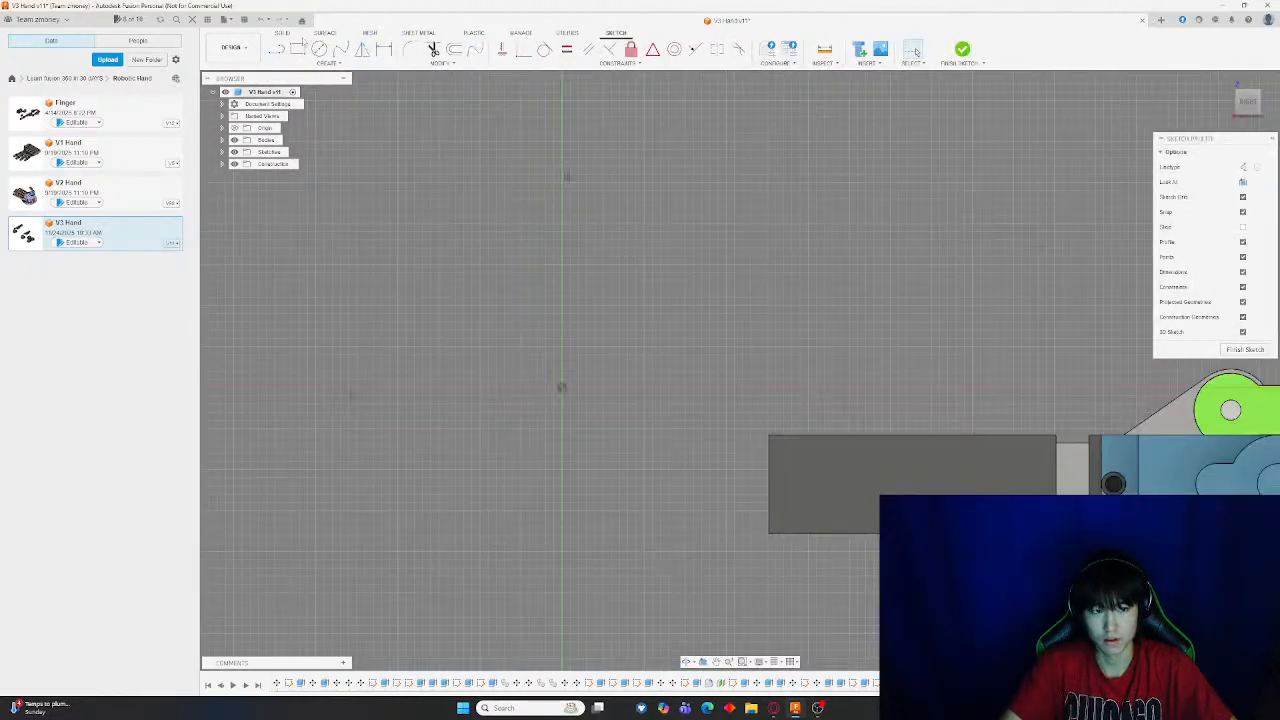
pyautogui.press('r')
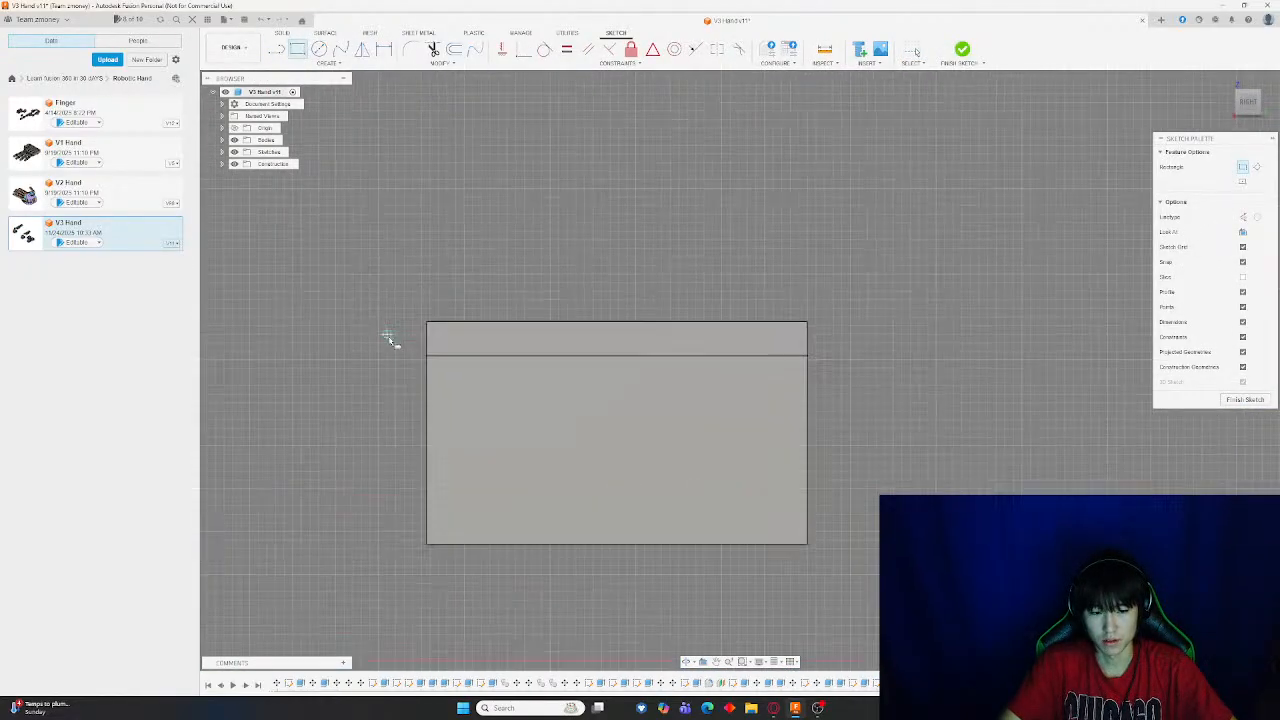
pyautogui.keyDown('shift'); pyautogui.moveTo(388, 336); pyautogui.dragTo(429, 347, button='middle'); pyautogui.keyUp('shift')
pyautogui.scroll(6, 670, 411)
pyautogui.scroll(-1, 576, 383)
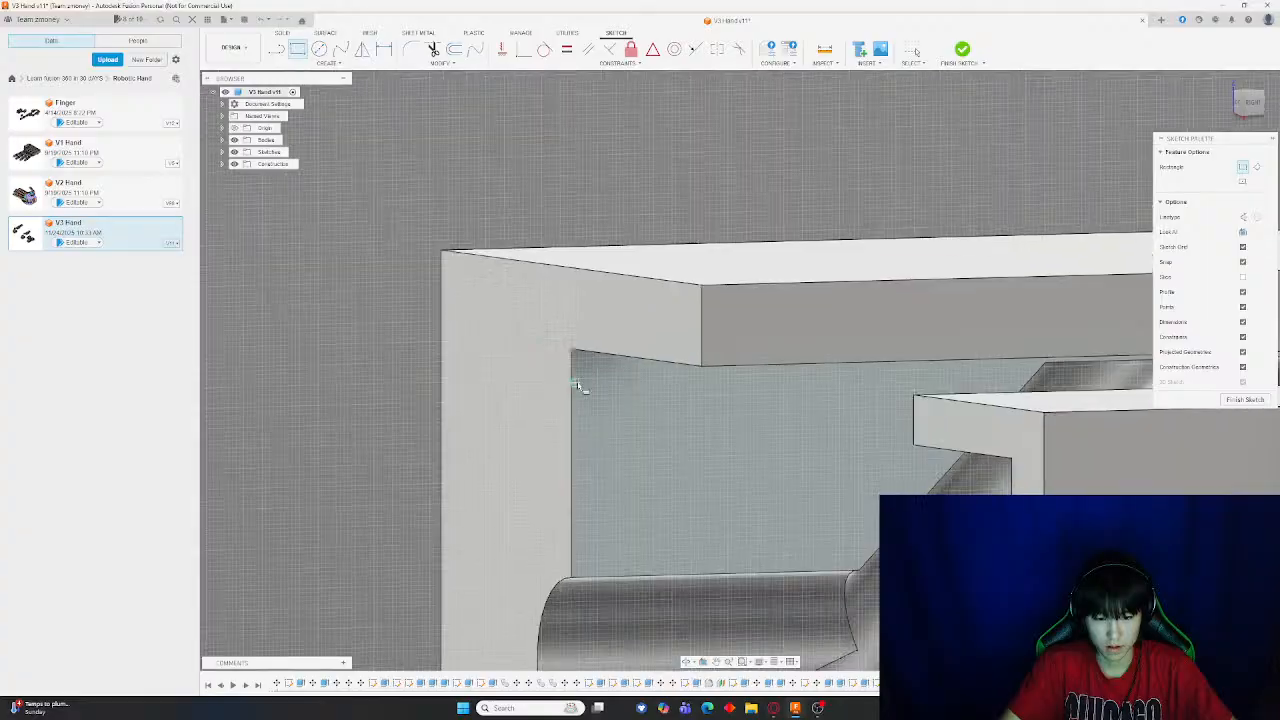
pyautogui.scroll(-3, 576, 384)
pyautogui.keyDown('shift'); pyautogui.moveTo(636, 411); pyautogui.dragTo(694, 406, button='middle'); pyautogui.keyUp('shift')
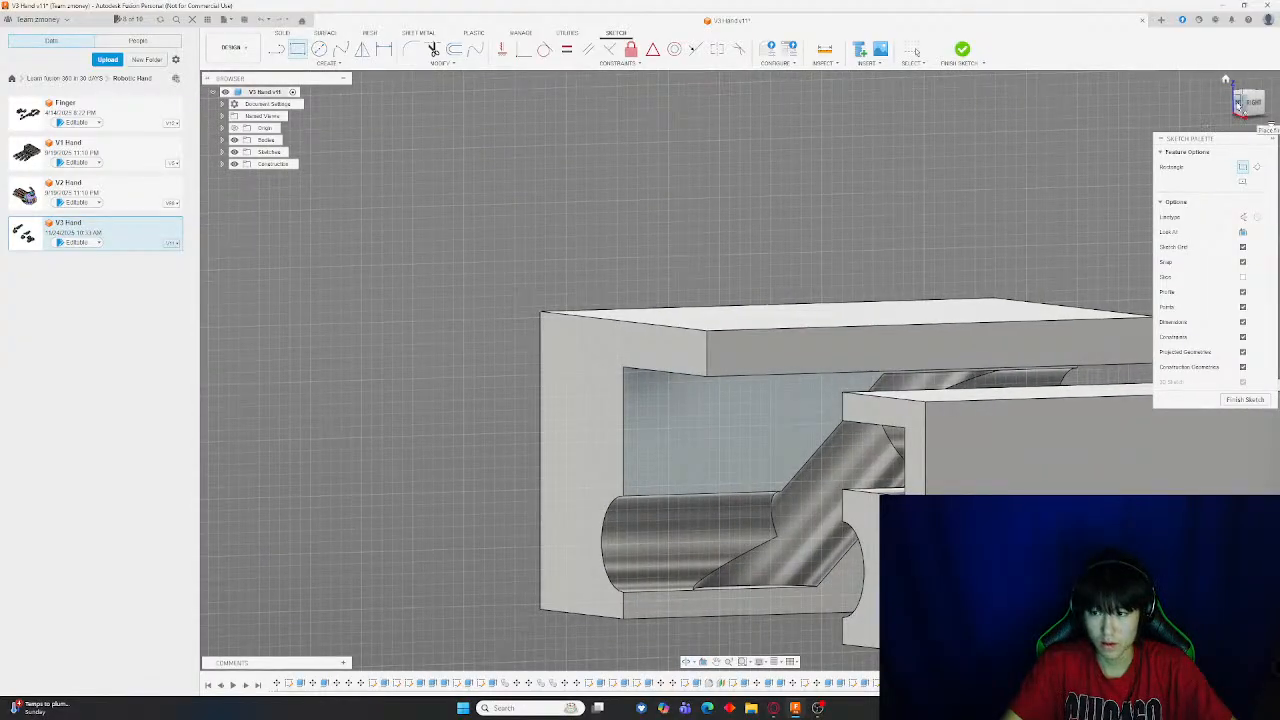
pyautogui.click(1240, 105)
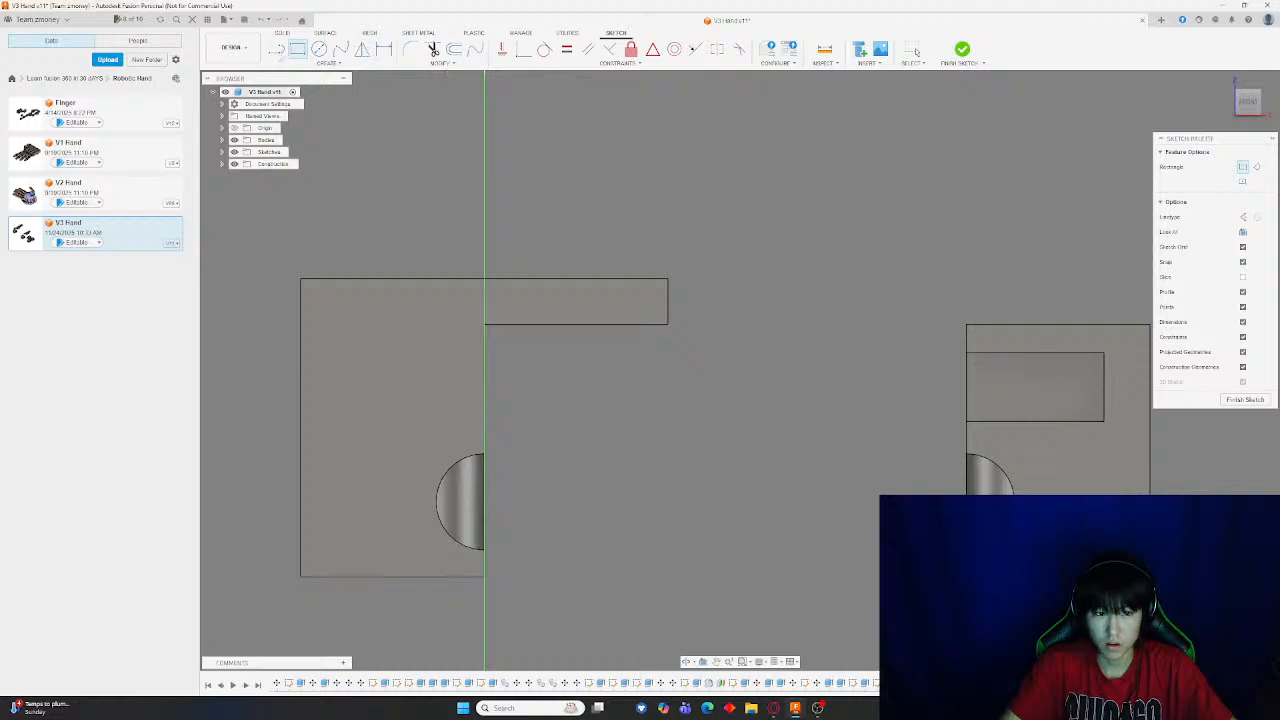
pyautogui.press('Escape')
pyautogui.click(967, 353)
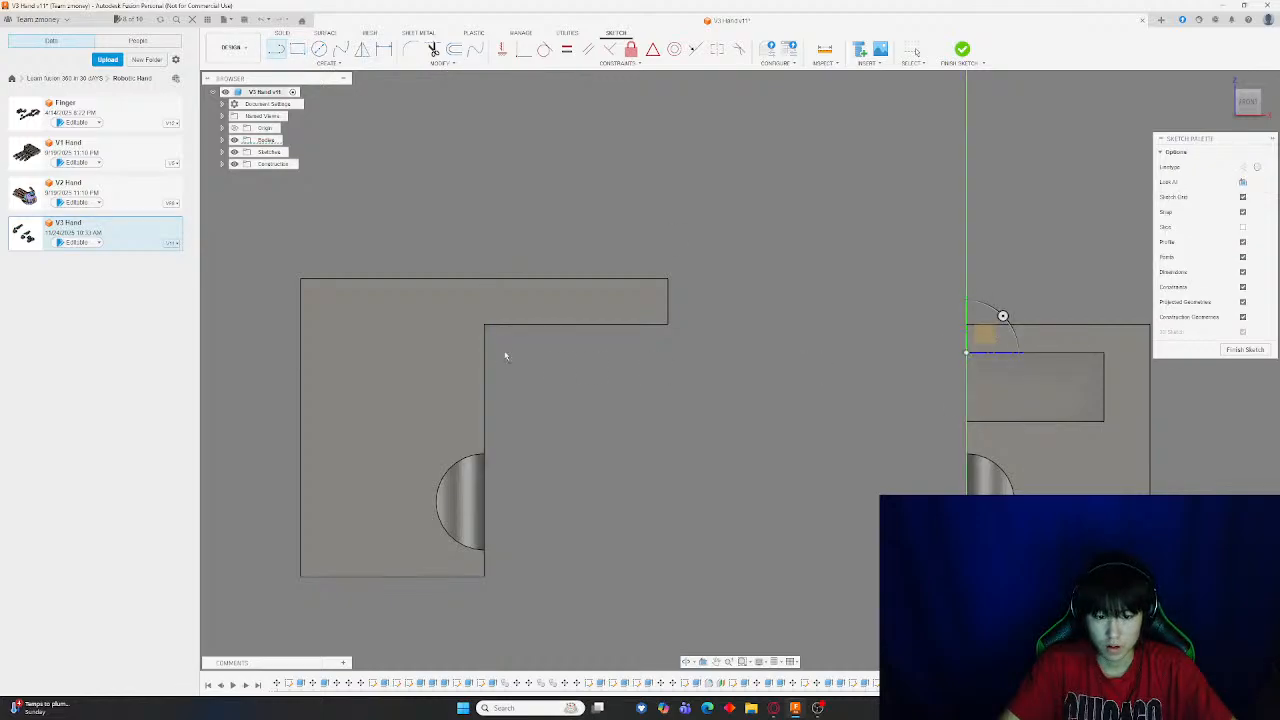
pyautogui.press('Escape')
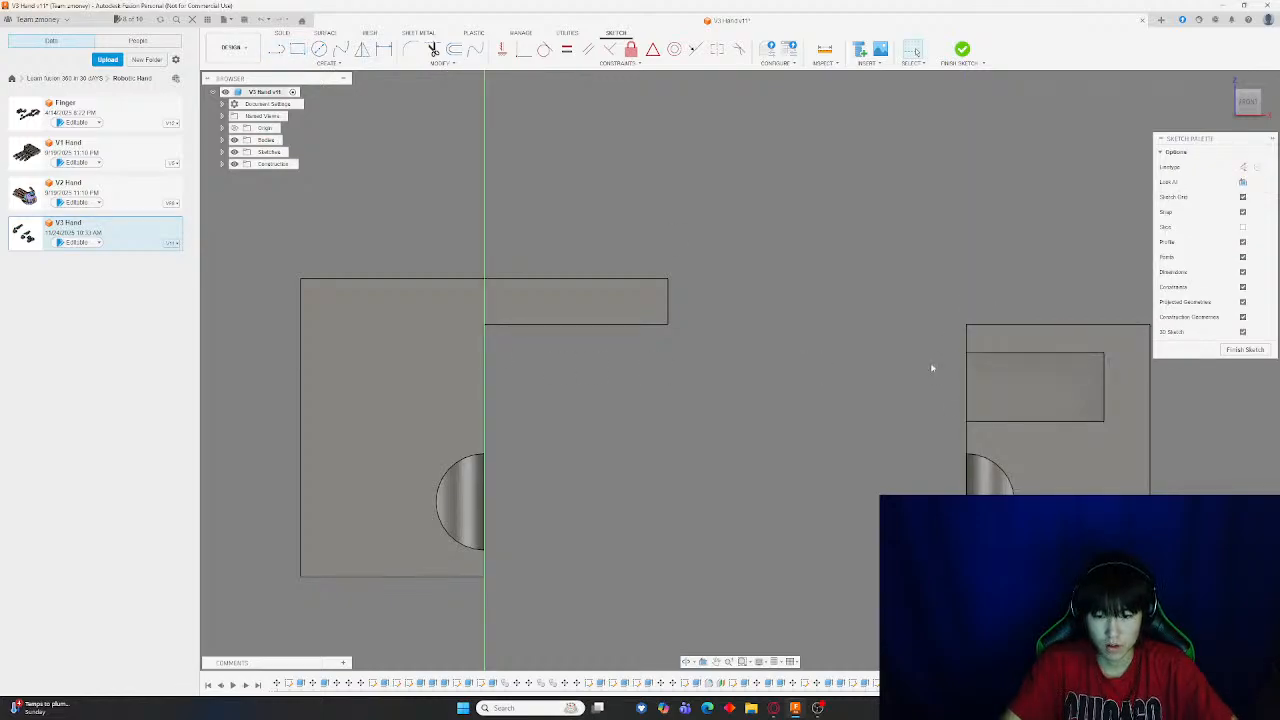
# Undo the last two changes, including the sideways move of the block half
pyautogui.hotkey('ctrl', 'z')
pyautogui.hotkey('ctrl', 'z')
pyautogui.keyDown('shift'); pyautogui.moveTo(931, 364); pyautogui.dragTo(800, 370, button='middle'); pyautogui.keyUp('shift')
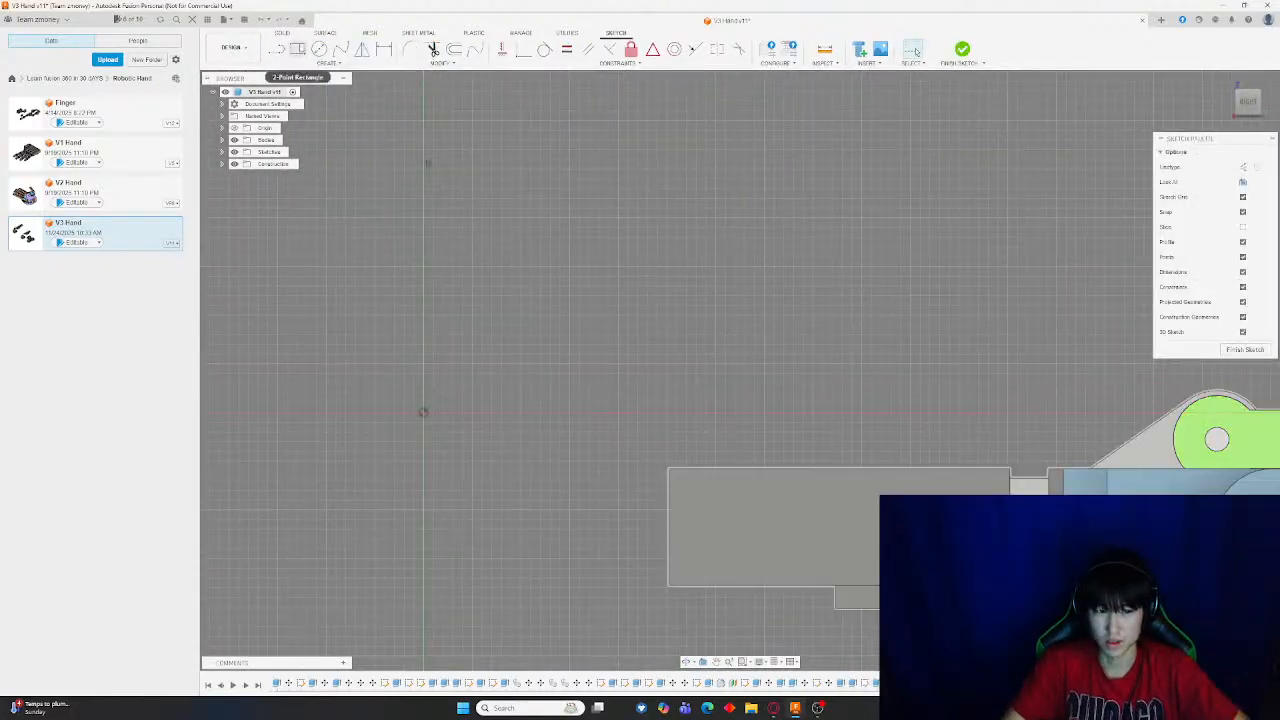
# Draw a rectangle on the split face at the pocket's inner corner and finish the sketch
pyautogui.press('r')
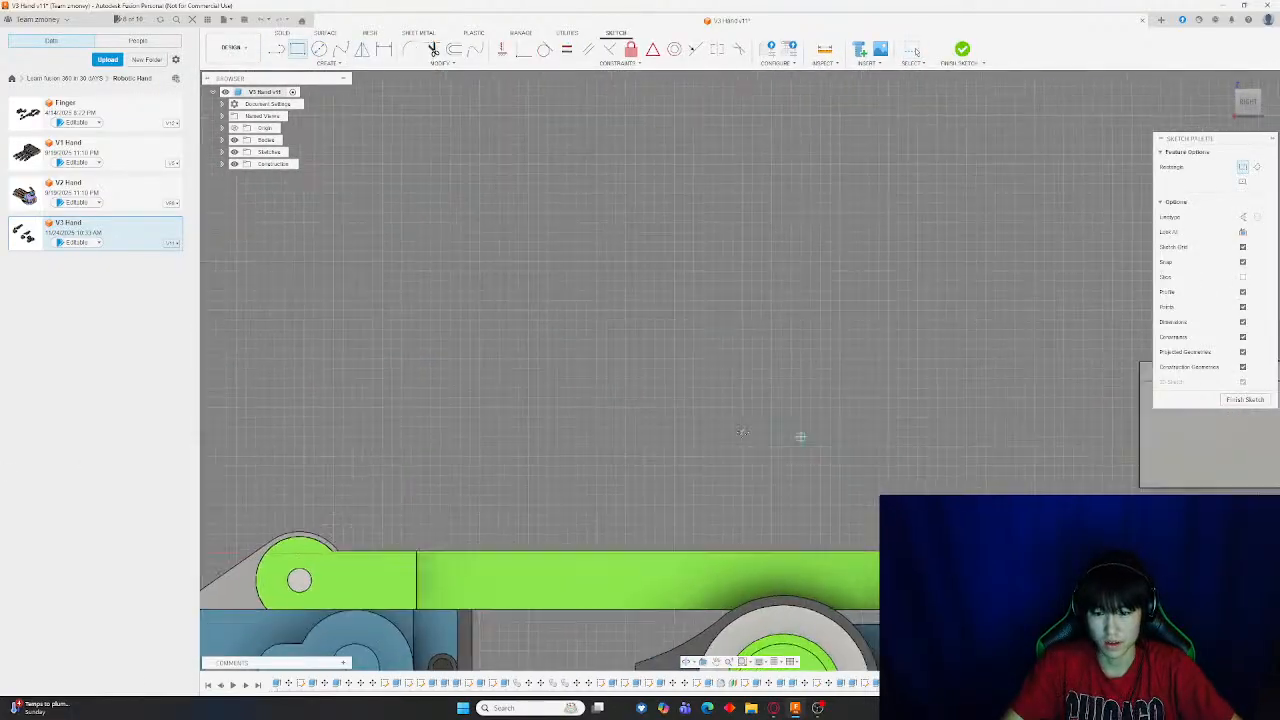
pyautogui.moveTo(742, 432)
pyautogui.mouseDown(button='middle')
pyautogui.moveTo(594, 386)
pyautogui.moveTo(703, 420)
pyautogui.mouseUp(button='middle')
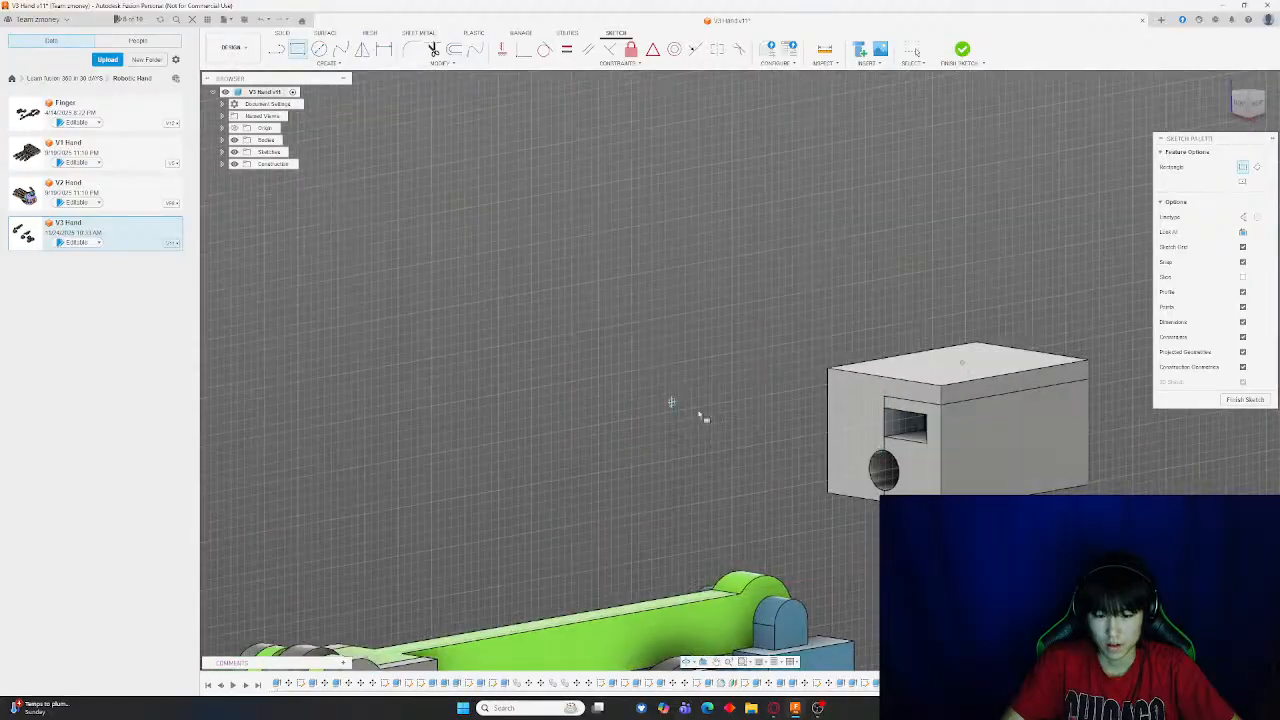
pyautogui.scroll(6, 886, 440)
pyautogui.scroll(4, 952, 429)
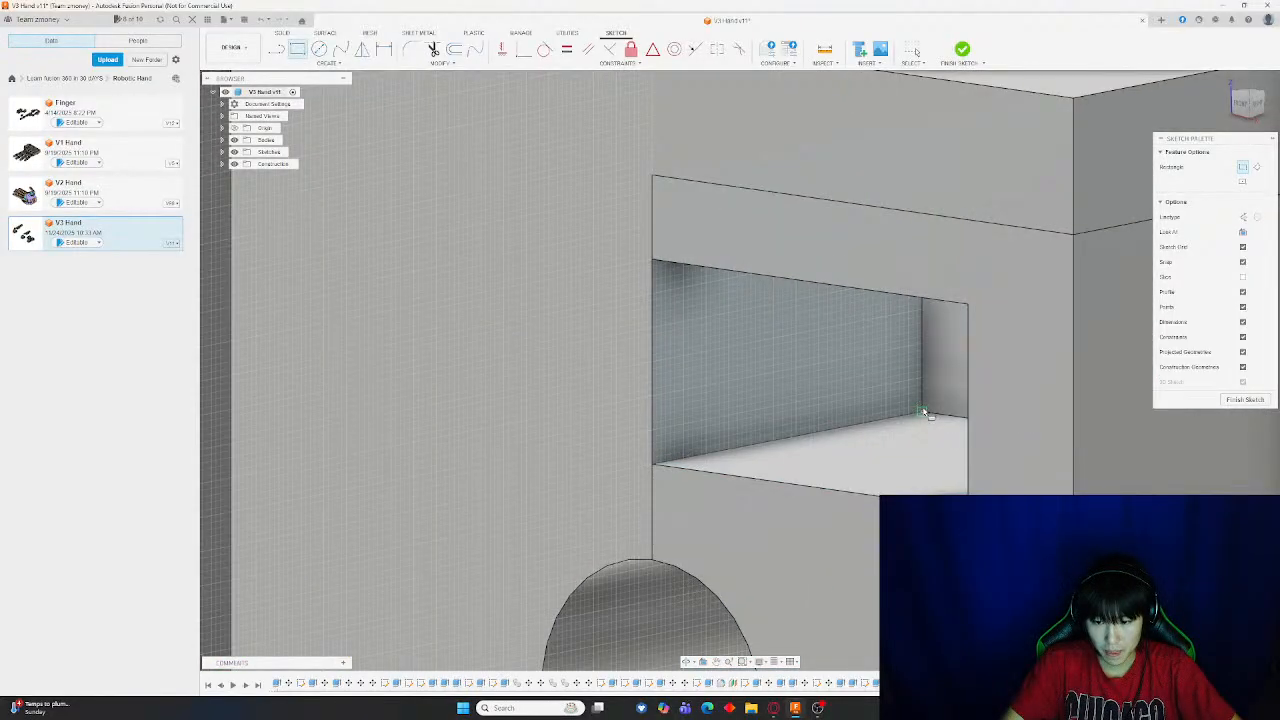
pyautogui.click(922, 411)
pyautogui.click(657, 262)
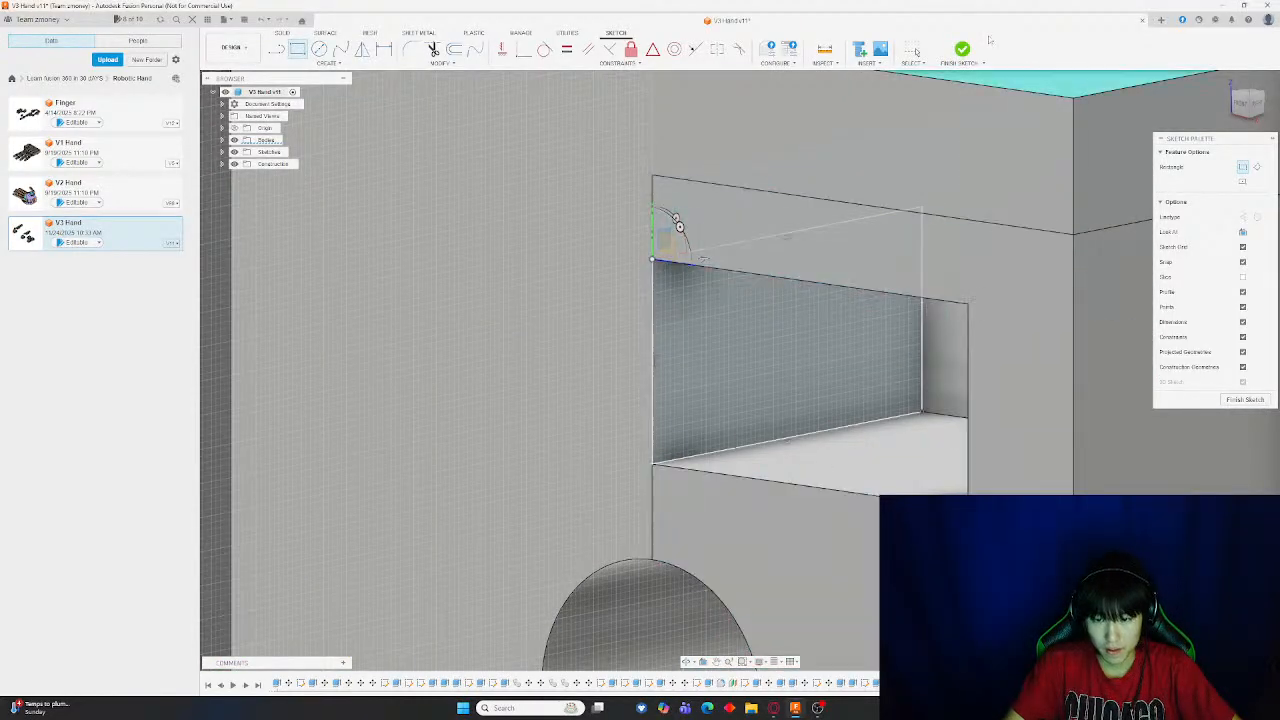
pyautogui.click(962, 49)
# Move the block's other half about 23.5 mm away to open up the split
pyautogui.click(518, 49)
pyautogui.scroll(-5, 760, 320)
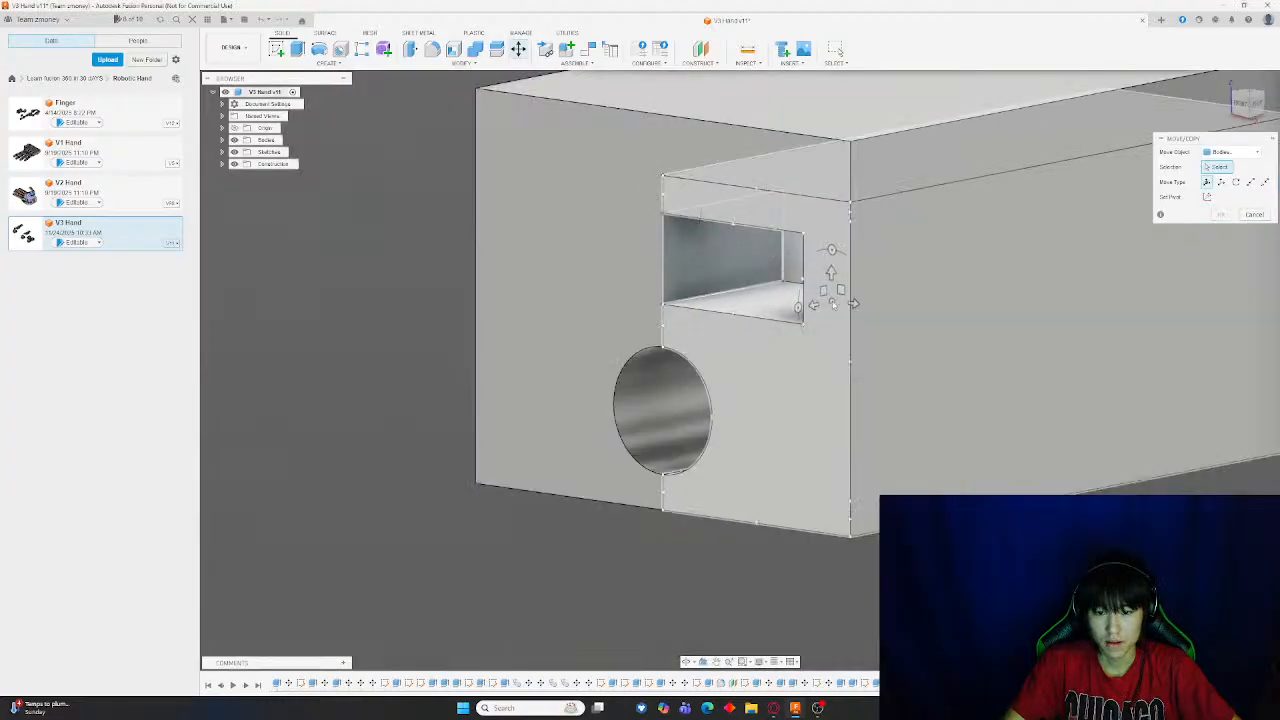
pyautogui.click(848, 308)
pyautogui.moveTo(812, 306); pyautogui.dragTo(1100, 245)
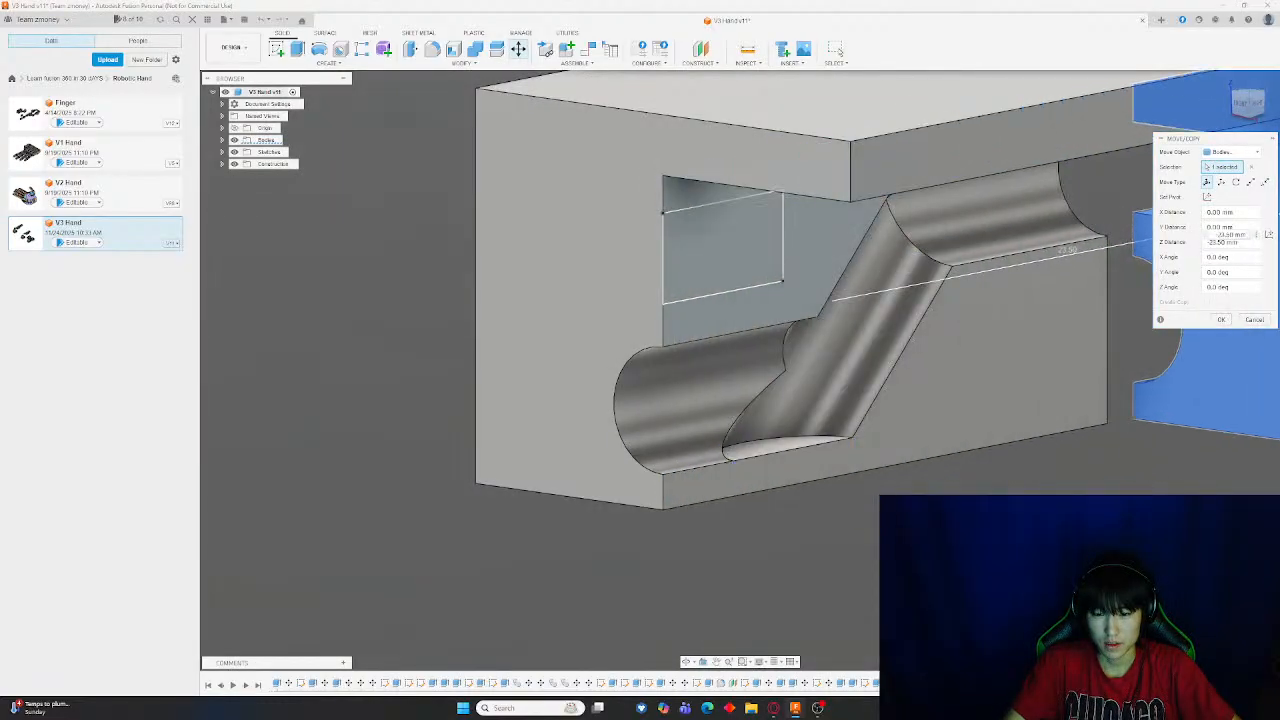
pyautogui.press('Return')
pyautogui.click(297, 49)
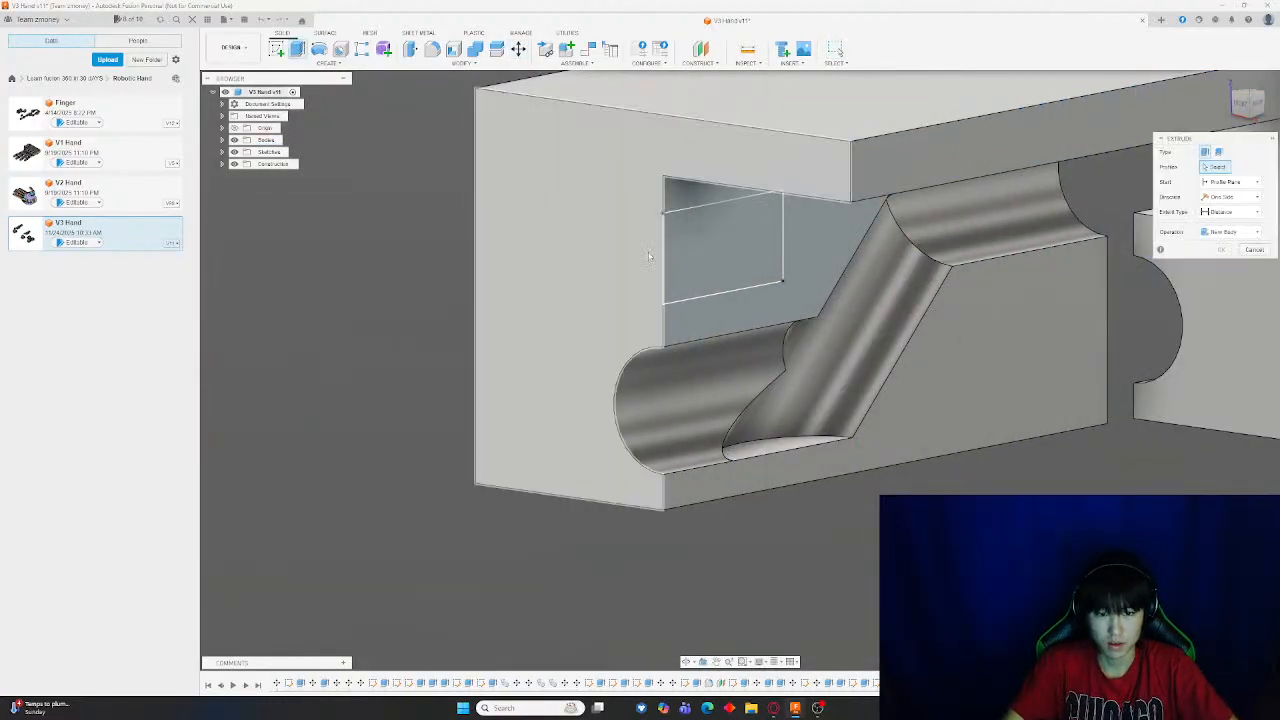
pyautogui.click(720, 250)
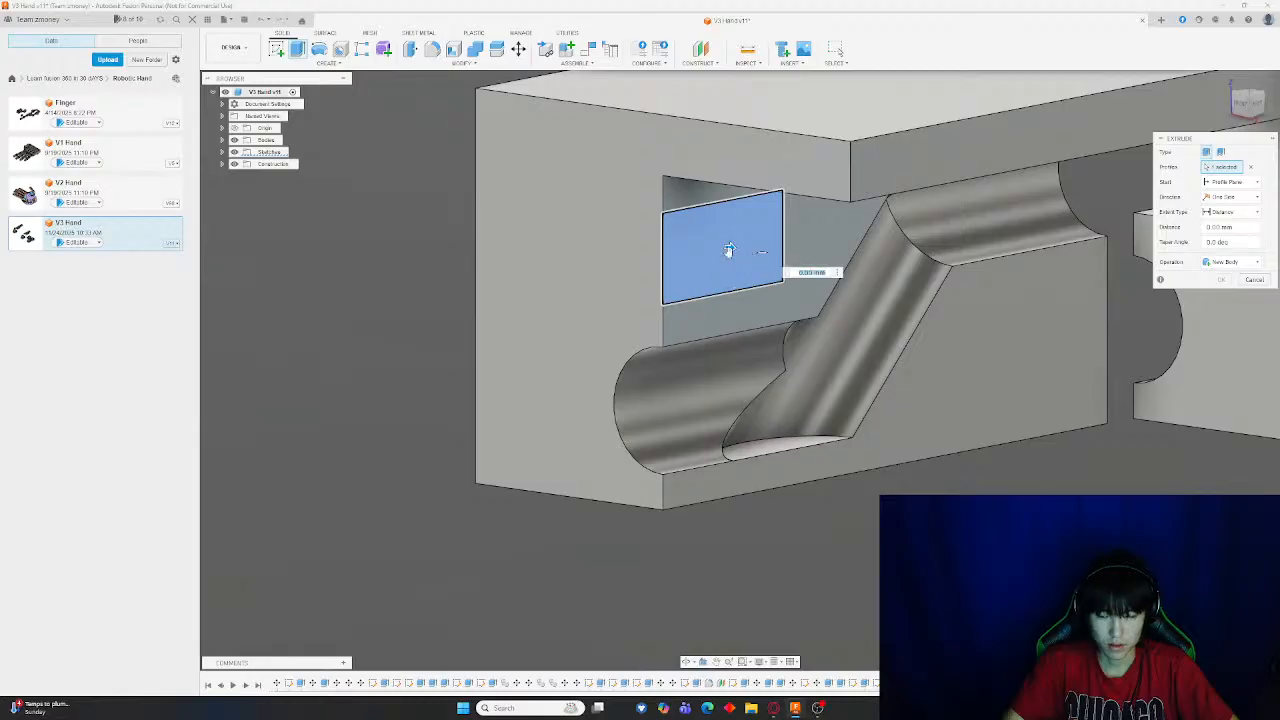
pyautogui.keyDown('shift'); pyautogui.moveTo(729, 250); pyautogui.dragTo(414, 291, button='middle'); pyautogui.keyUp('shift')
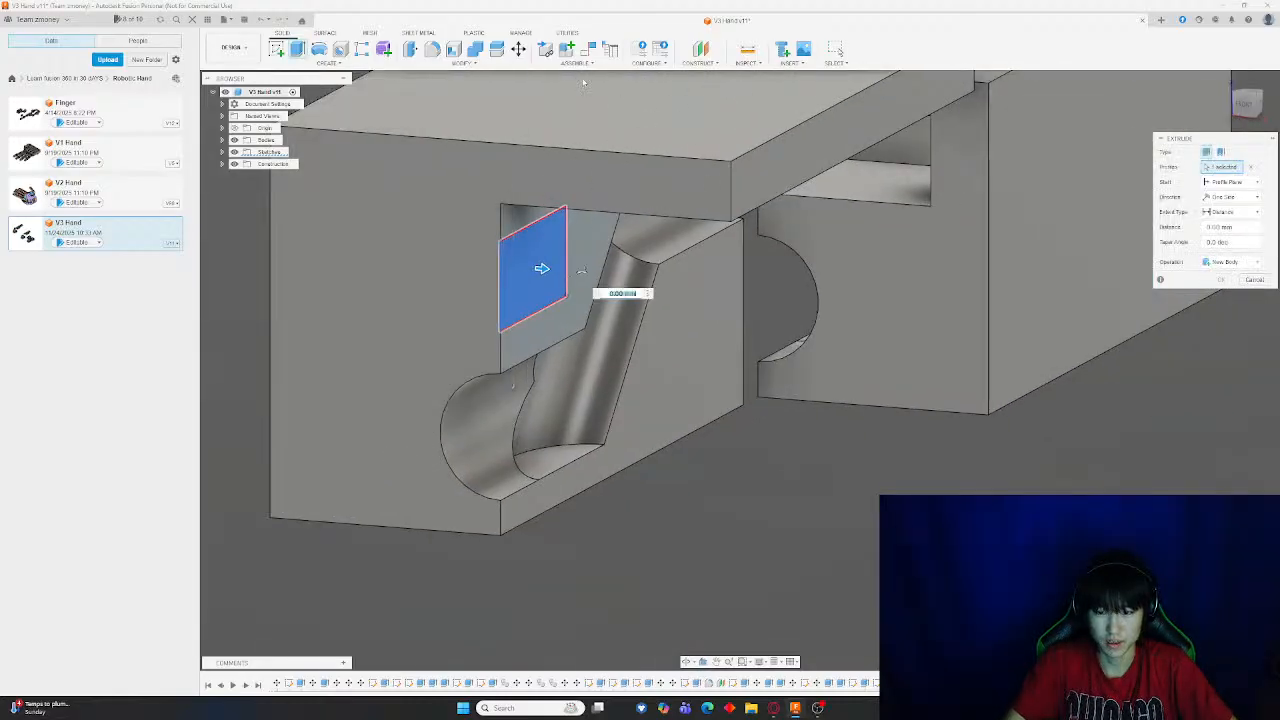
pyautogui.press('Escape')
# Measure an edge of the block's separated half
pyautogui.click(747, 49)
pyautogui.keyDown('shift'); pyautogui.moveTo(800, 210); pyautogui.dragTo(770, 160, button='middle'); pyautogui.keyUp('shift')
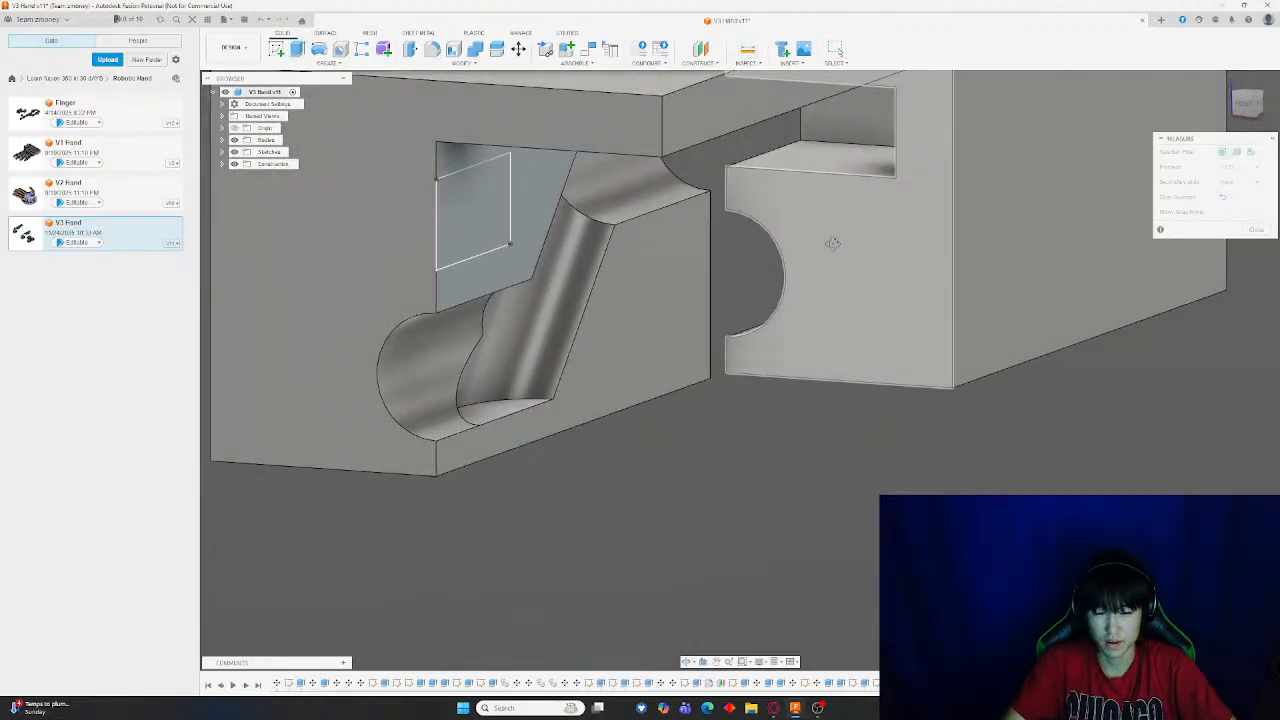
pyautogui.click(778, 150)
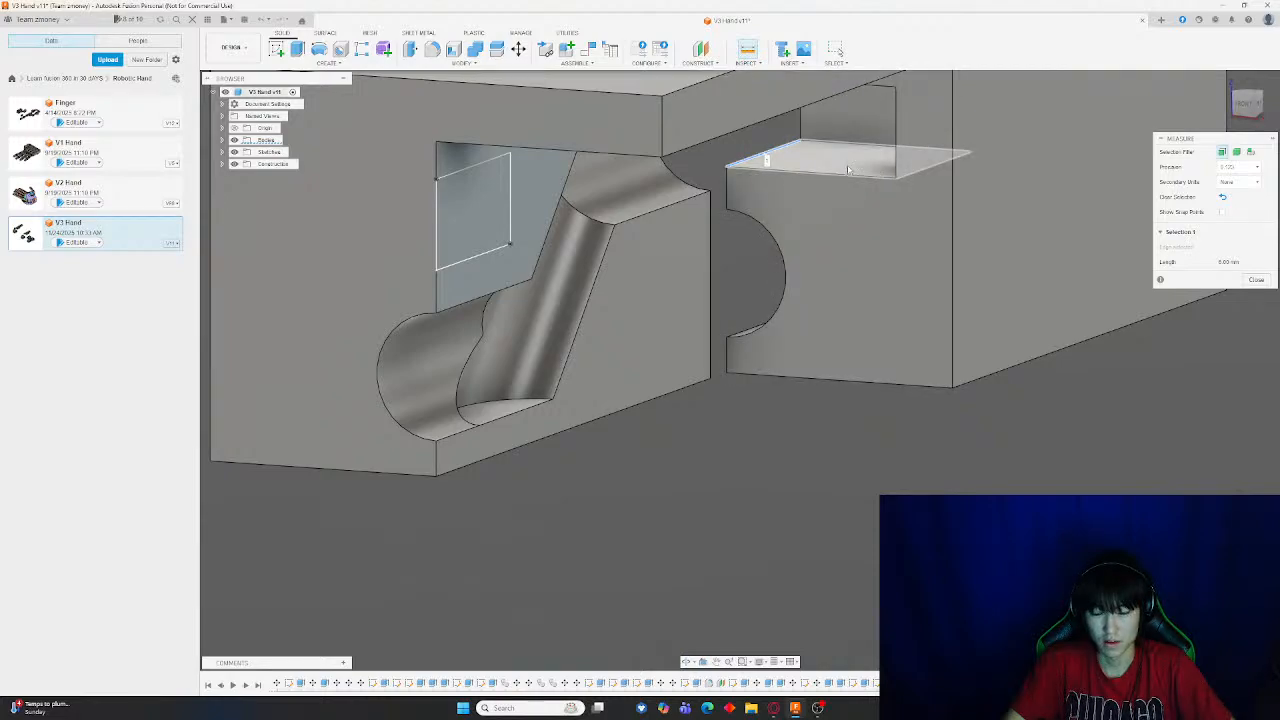
pyautogui.scroll(6, 908, 177)
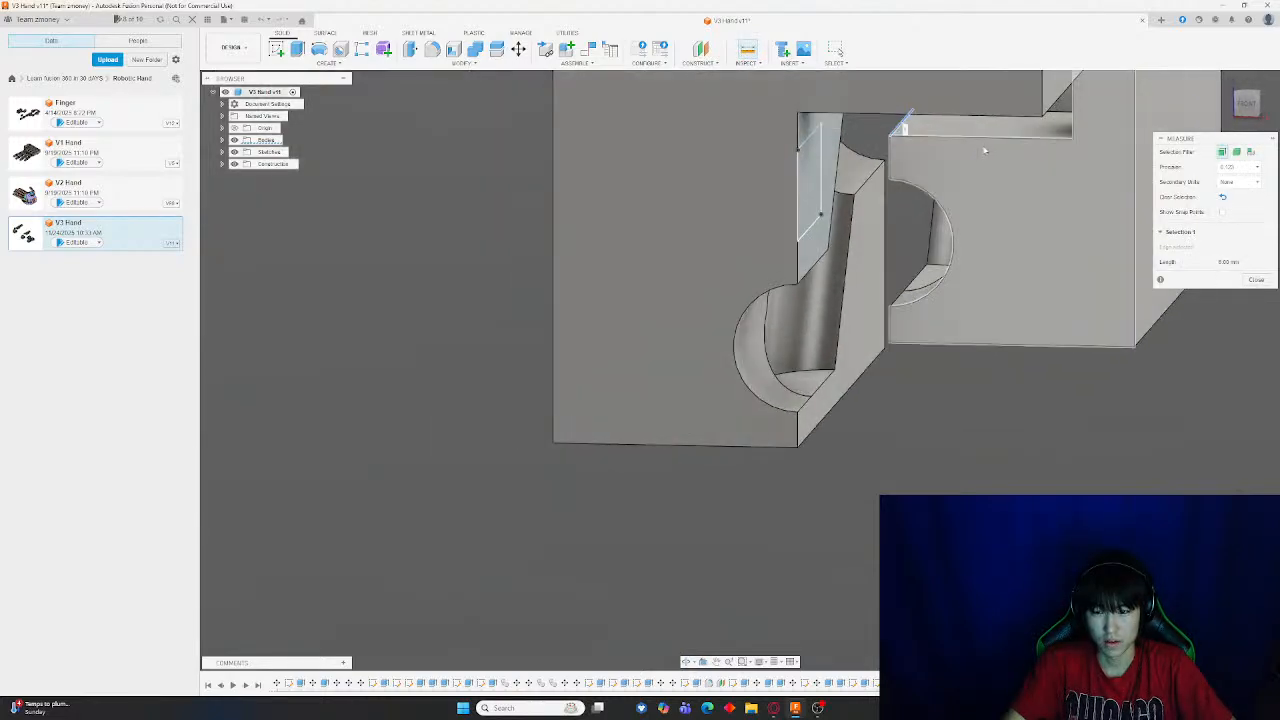
pyautogui.moveTo(1014, 155); pyautogui.dragTo(798, 290, button='middle')
pyautogui.click(975, 224)
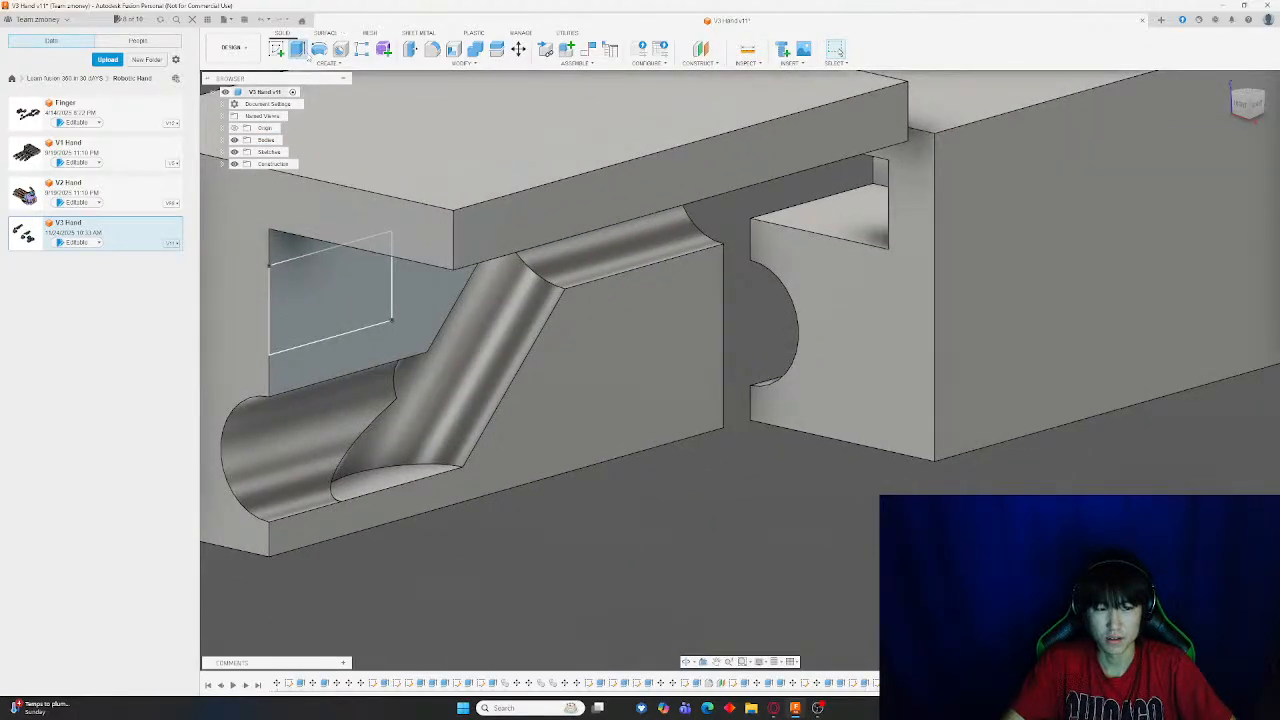
# Extrude the rectangle profile on the split face, then undo the last change
pyautogui.click(297, 49)
pyautogui.click(330, 290)
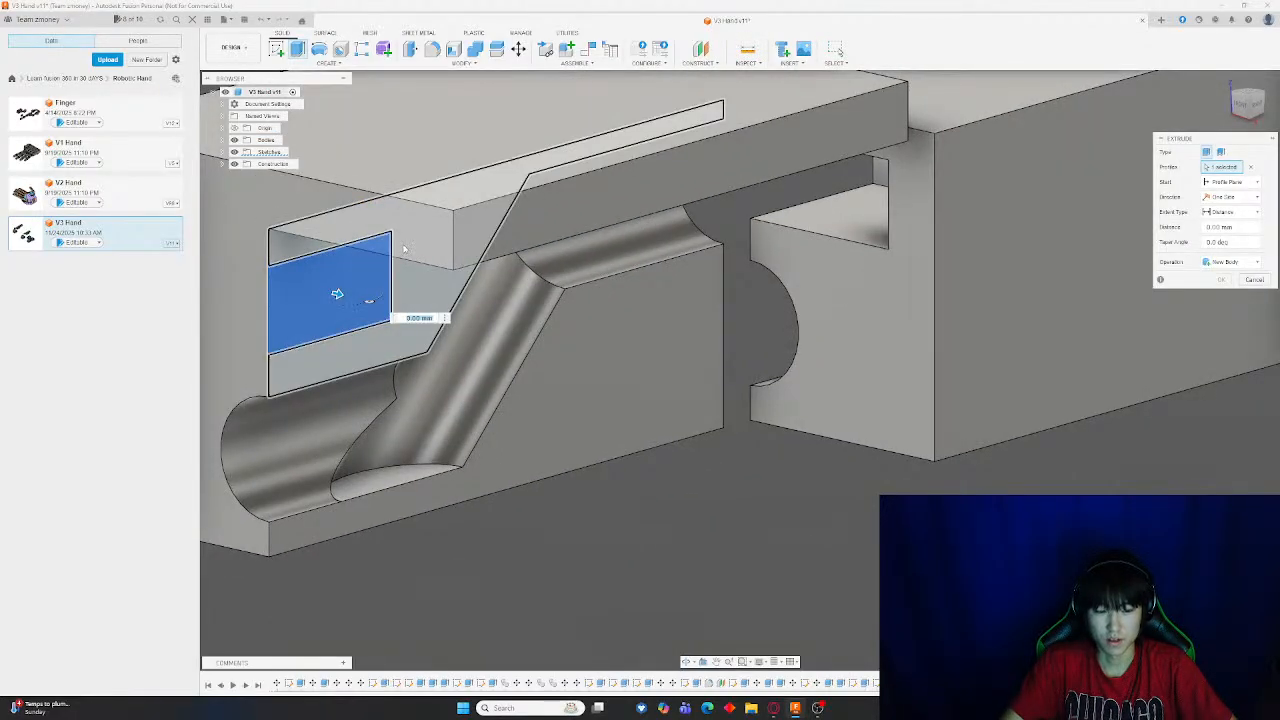
pyautogui.press('Return')
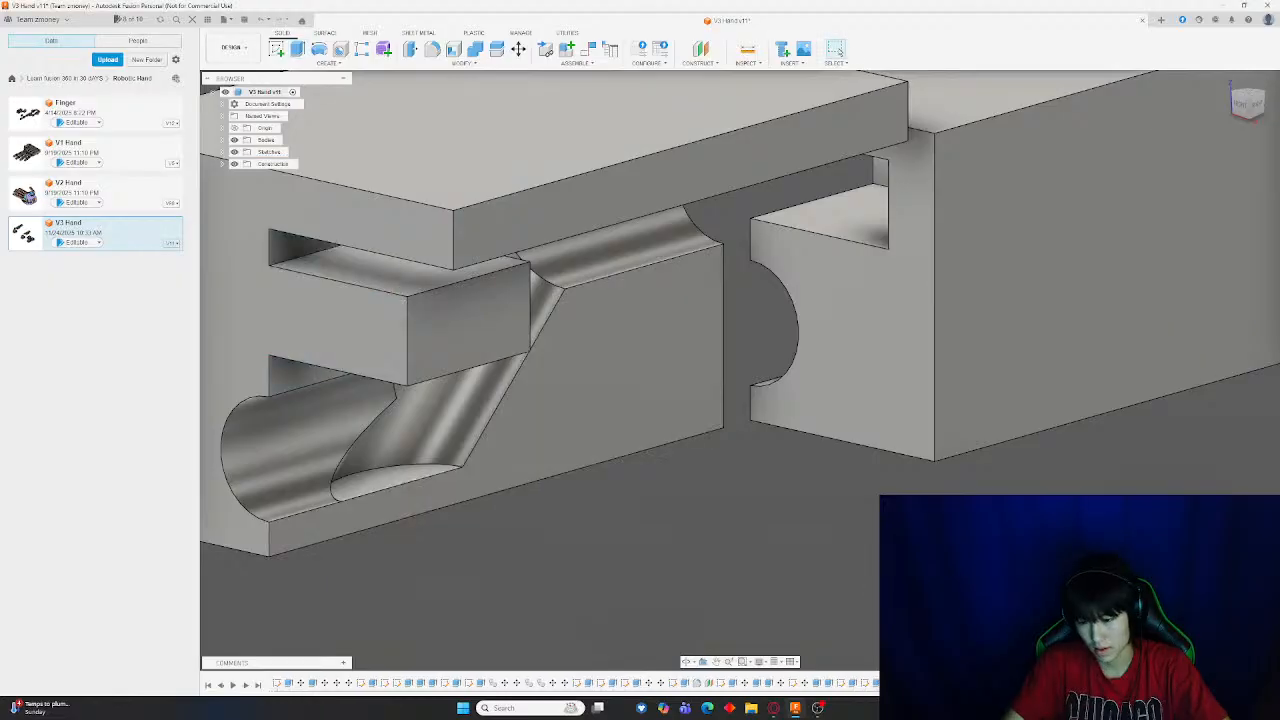
pyautogui.doubleClick(1010, 285)
pyautogui.hotkey('ctrl', 'z')
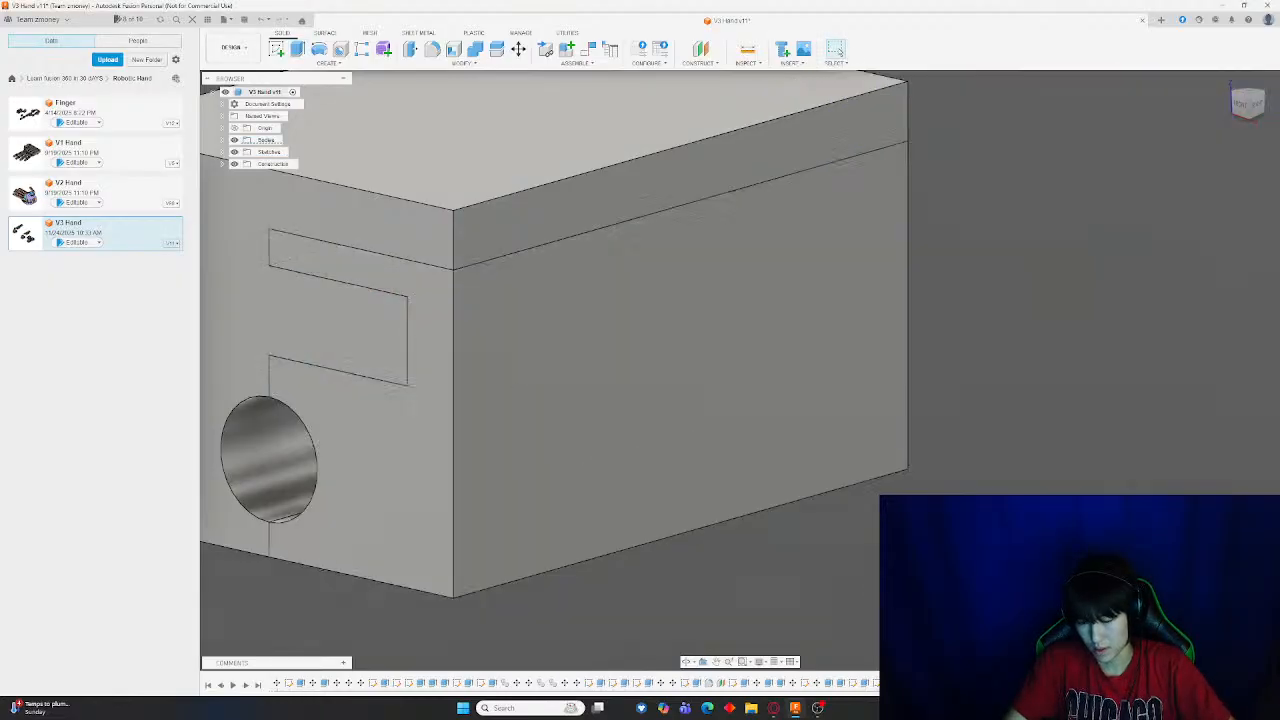
# Orbit and zoom around the gray end block to examine its split and notch outline
pyautogui.keyDown('shift'); pyautogui.moveTo(335, 470); pyautogui.dragTo(491, 483, button='middle'); pyautogui.keyUp('shift')
pyautogui.moveTo(600, 445); pyautogui.dragTo(319, 460, button='middle')
pyautogui.scroll(-4, 319, 460)
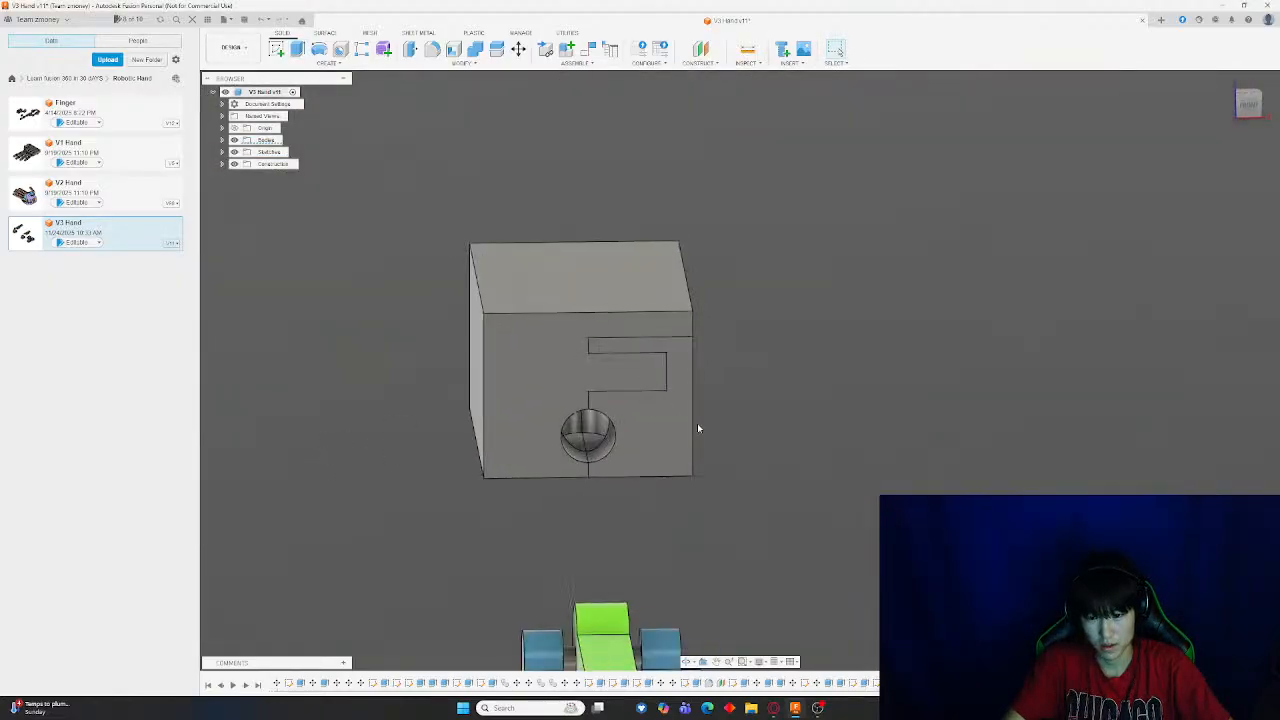
pyautogui.keyDown('shift'); pyautogui.moveTo(775, 424); pyautogui.dragTo(669, 429, button='middle'); pyautogui.keyUp('shift')
pyautogui.moveTo(574, 443); pyautogui.dragTo(817, 399, button='middle')
pyautogui.scroll(1, 614, 359)
pyautogui.scroll(3, 585, 357)
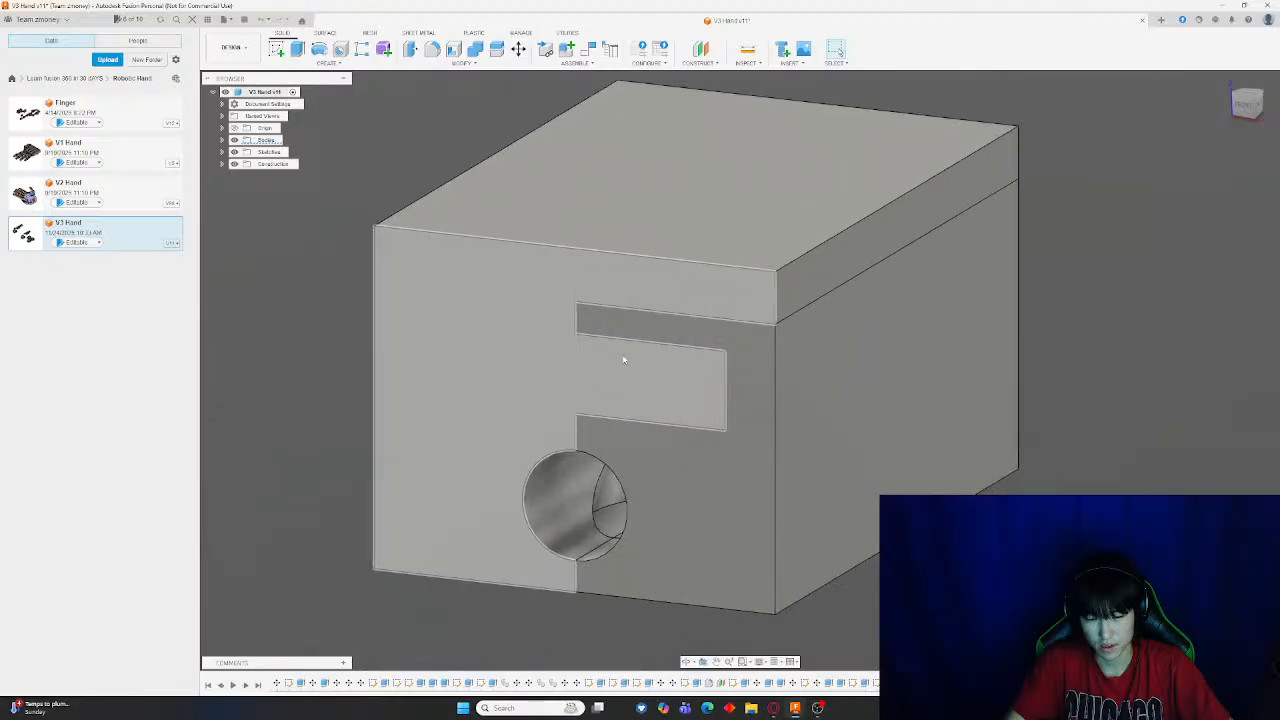
pyautogui.scroll(-4, 623, 360)
pyautogui.keyDown('shift'); pyautogui.moveTo(1008, 368); pyautogui.dragTo(967, 358, button='middle'); pyautogui.keyUp('shift')
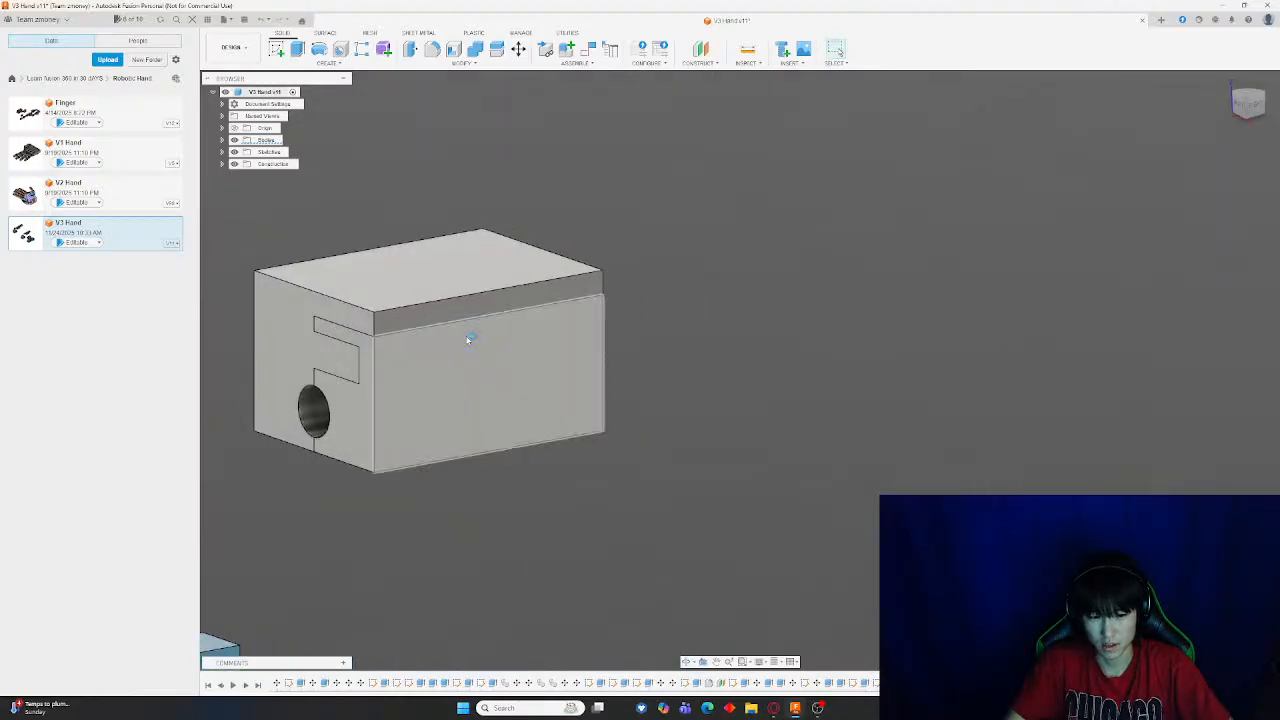
pyautogui.keyDown('shift'); pyautogui.moveTo(471, 340); pyautogui.dragTo(1078, 308, button='middle'); pyautogui.keyUp('shift')
pyautogui.moveTo(1078, 308); pyautogui.dragTo(750, 397, button='middle')
# Start a new sketch on the block's front face and pick the rectangle tool
pyautogui.click(277, 49)
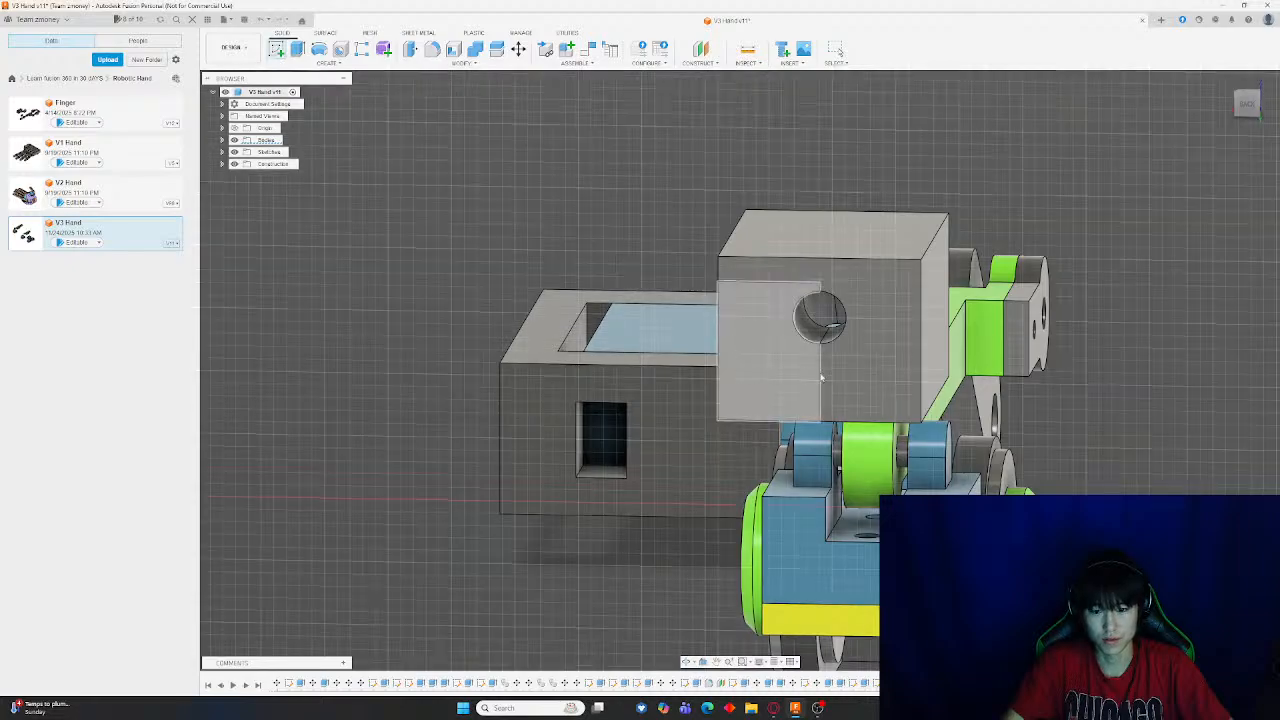
pyautogui.click(790, 360)
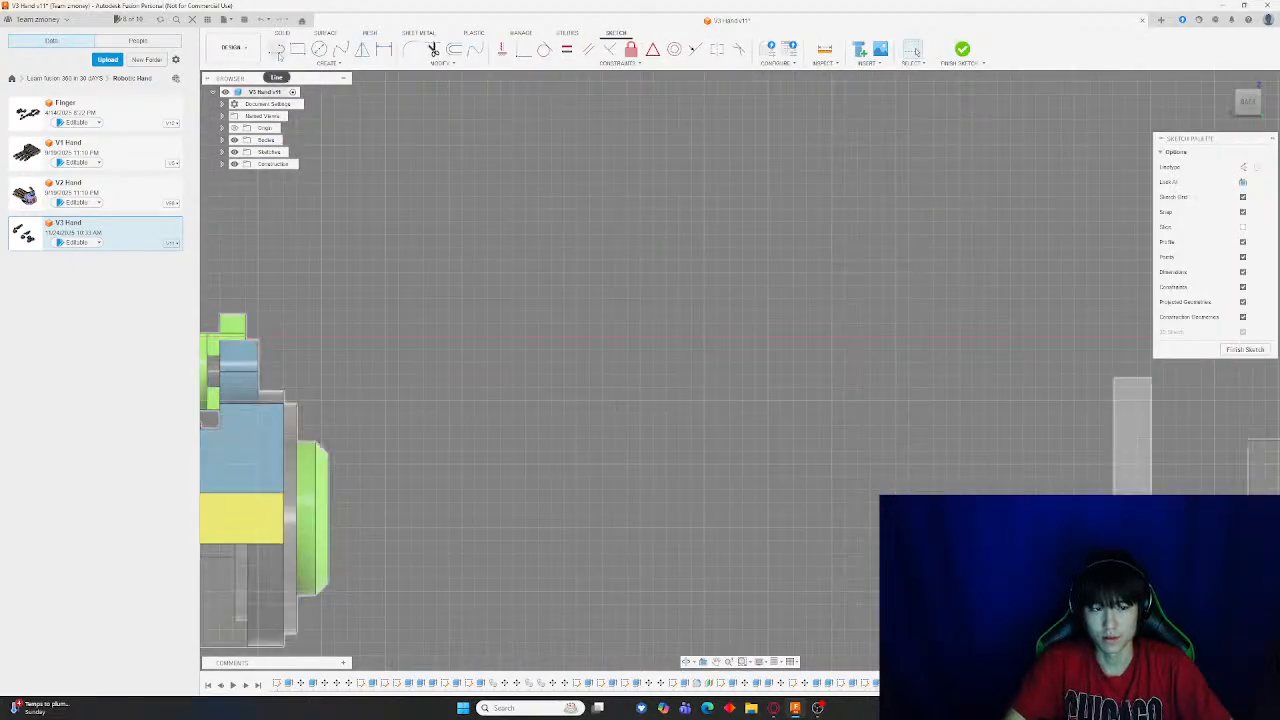
pyautogui.click(297, 49)
pyautogui.scroll(3, 666, 234)
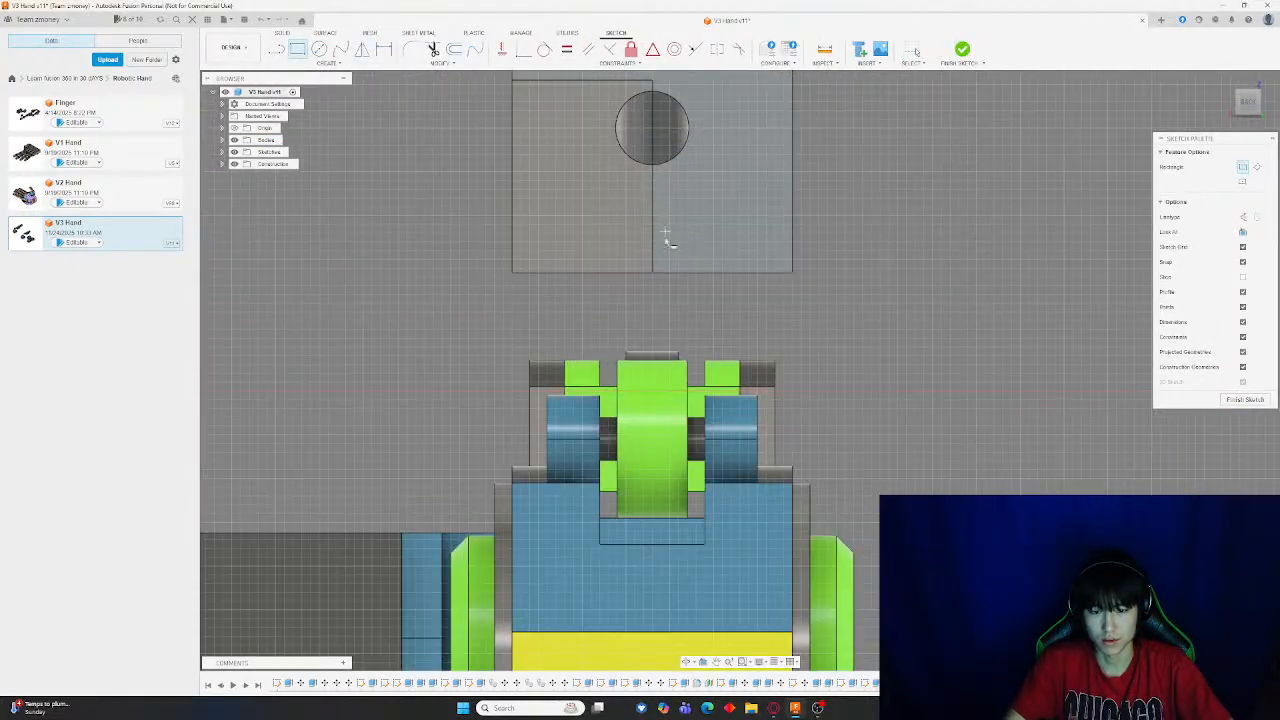
pyautogui.scroll(-3, 662, 208)
pyautogui.scroll(3, 655, 200)
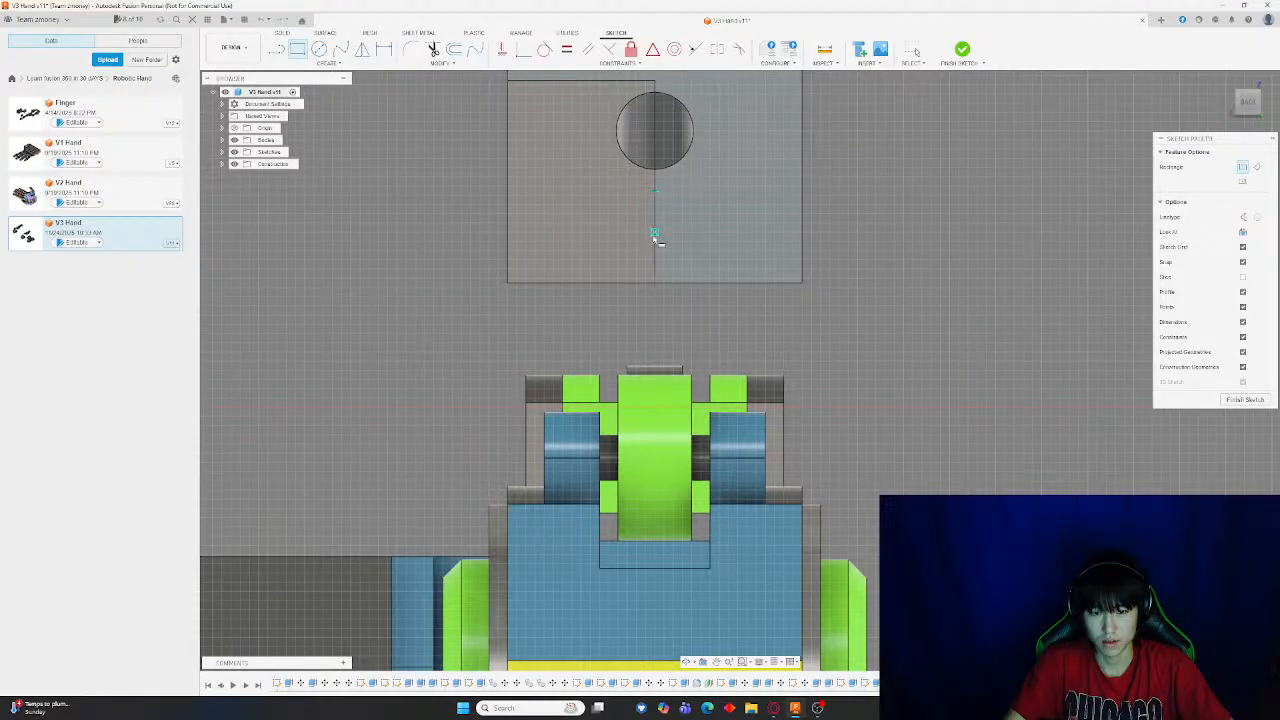
pyautogui.moveTo(615, 215)
pyautogui.keyDown('shift'); pyautogui.mouseDown(button='middle')
pyautogui.moveTo(742, 231)
pyautogui.moveTo(617, 227)
pyautogui.mouseUp(button='middle'); pyautogui.keyUp('shift')
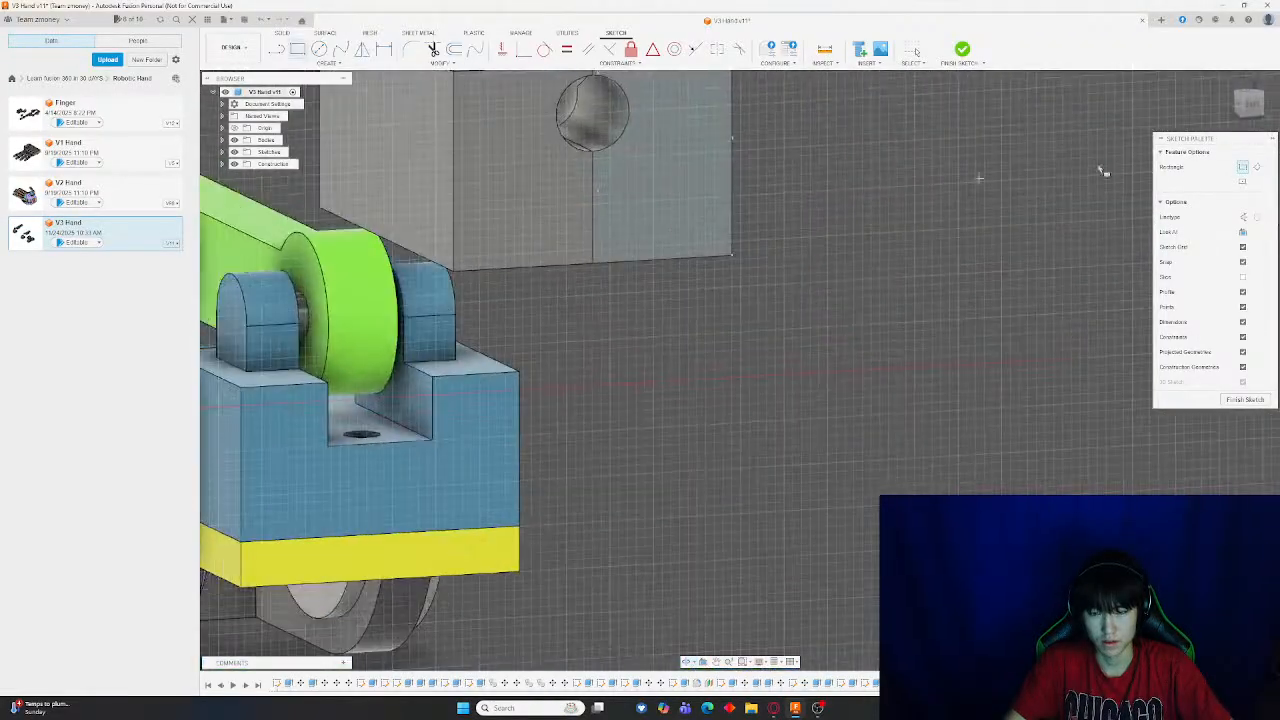
pyautogui.click(1250, 107)
# Draw a rectangle about 8 mm tall starting on the split line below the hole, and finish the sketch
pyautogui.moveTo(571, 136); pyautogui.dragTo(671, 274, button='middle')
pyautogui.scroll(5, 669, 282)
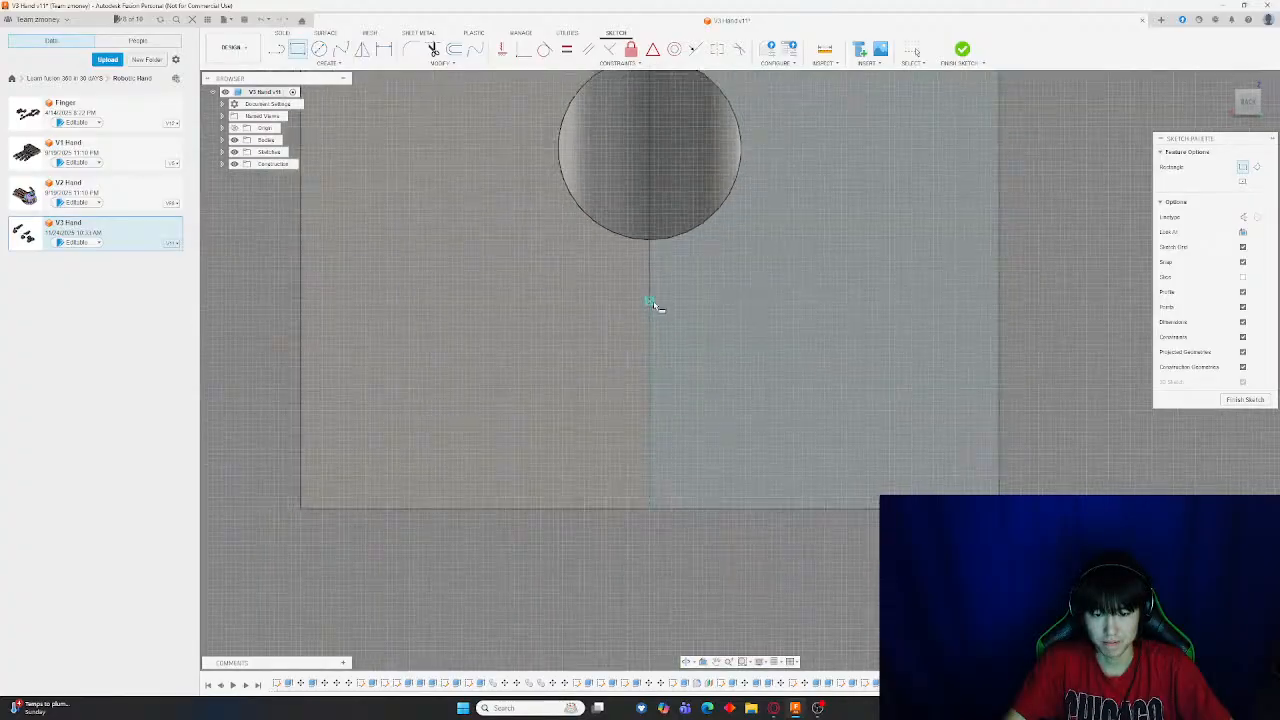
pyautogui.scroll(-3, 652, 303)
pyautogui.click(651, 300)
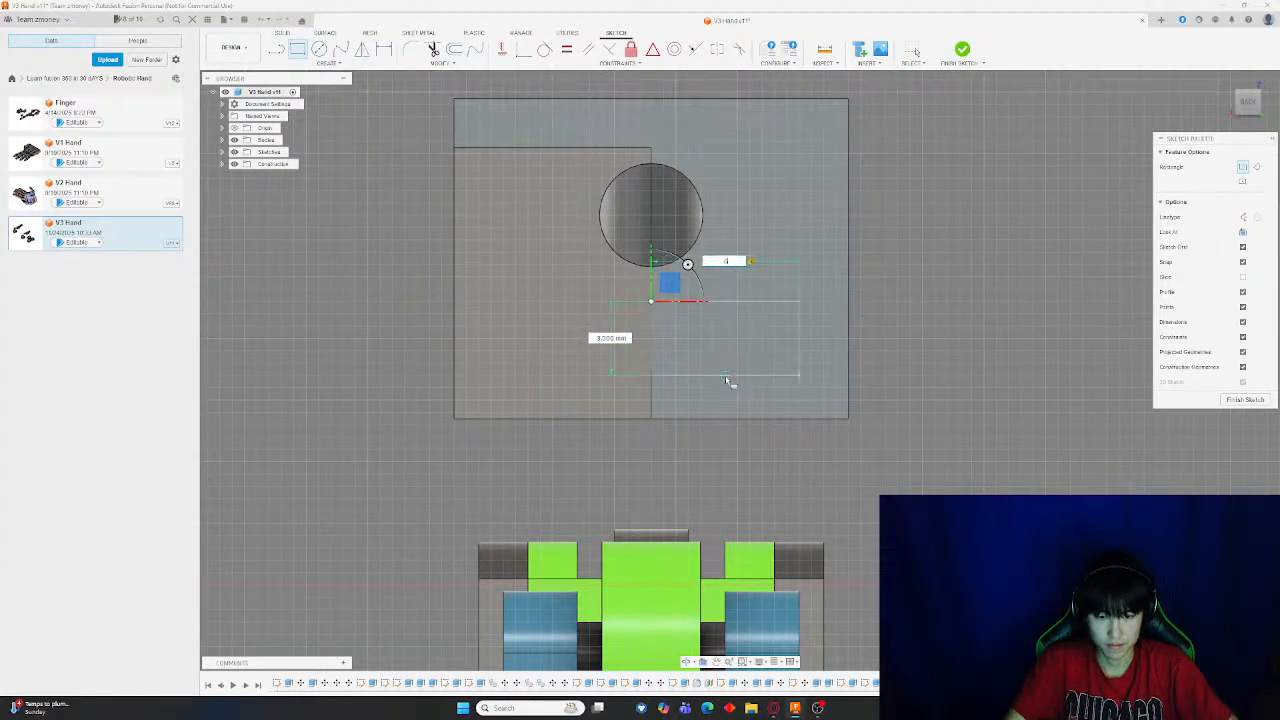
pyautogui.click(727, 380)
pyautogui.press('Escape')
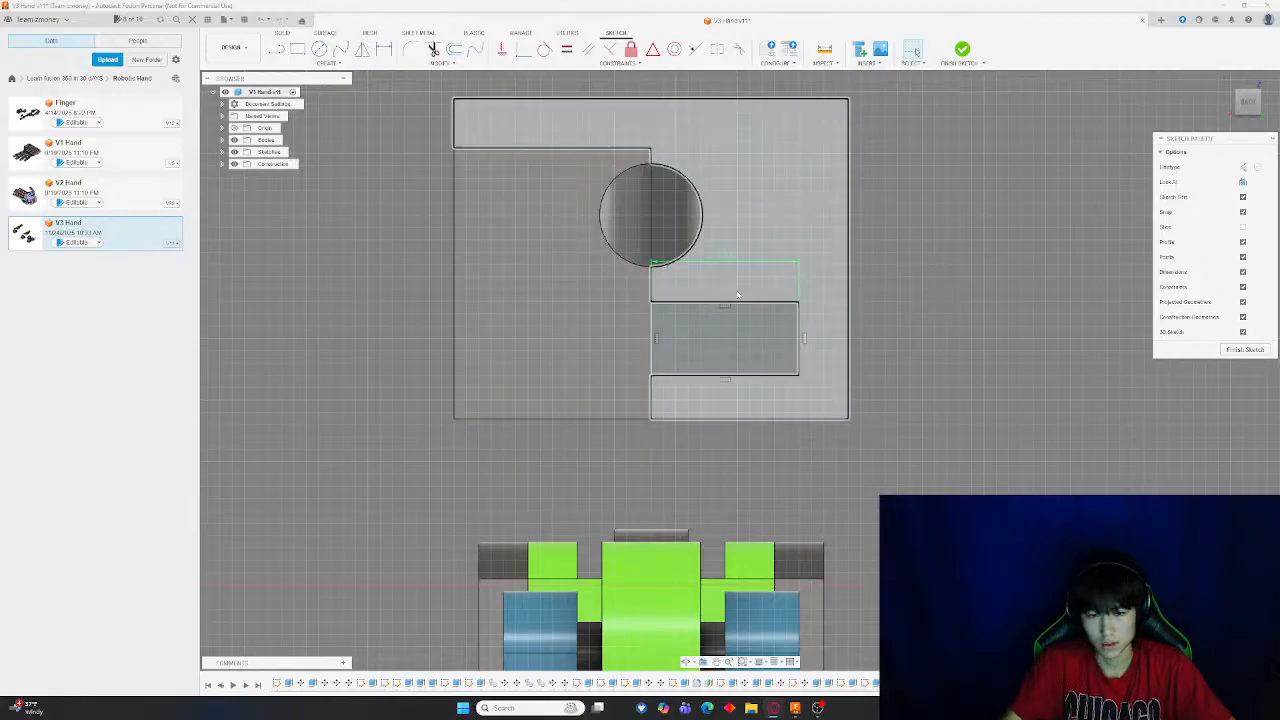
pyautogui.scroll(4, 737, 290)
pyautogui.scroll(-5, 727, 280)
pyautogui.click(963, 50)
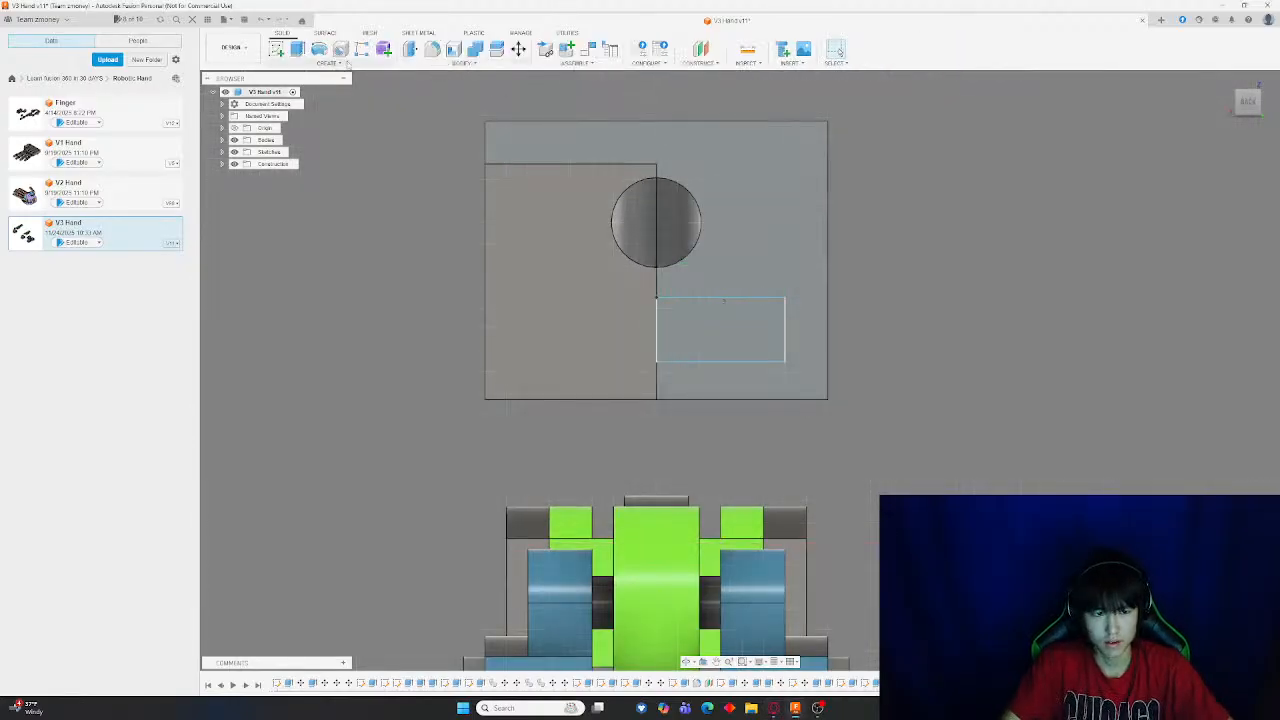
# Extrude the rectangle -6 mm into the block to cut a pocket
pyautogui.click(297, 49)
pyautogui.click(689, 333)
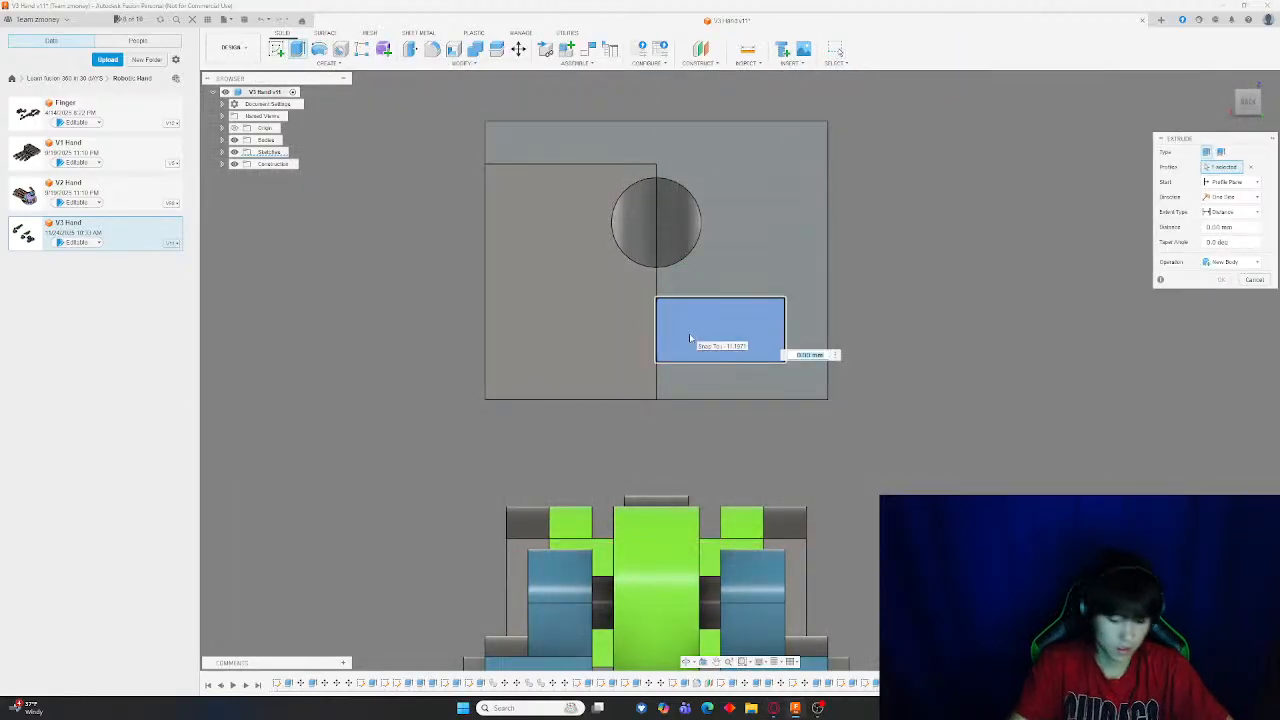
pyautogui.write('-6')
pyautogui.keyDown('shift'); pyautogui.moveTo(911, 303); pyautogui.dragTo(895, 314, button='middle'); pyautogui.keyUp('shift')
pyautogui.press('Return')
pyautogui.scroll(5, 846, 384)
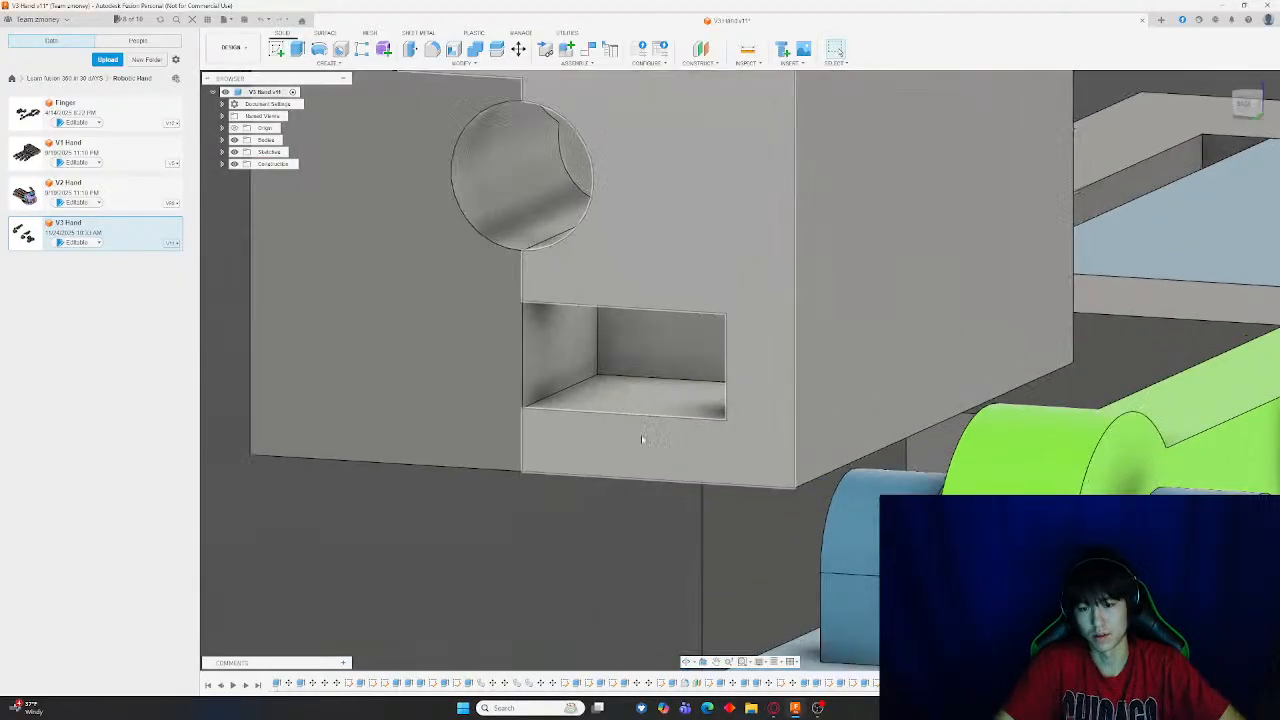
# Sketch a rectangle on the block's side face below the hole along the split line and finish the sketch
pyautogui.click(277, 49)
pyautogui.click(571, 323)
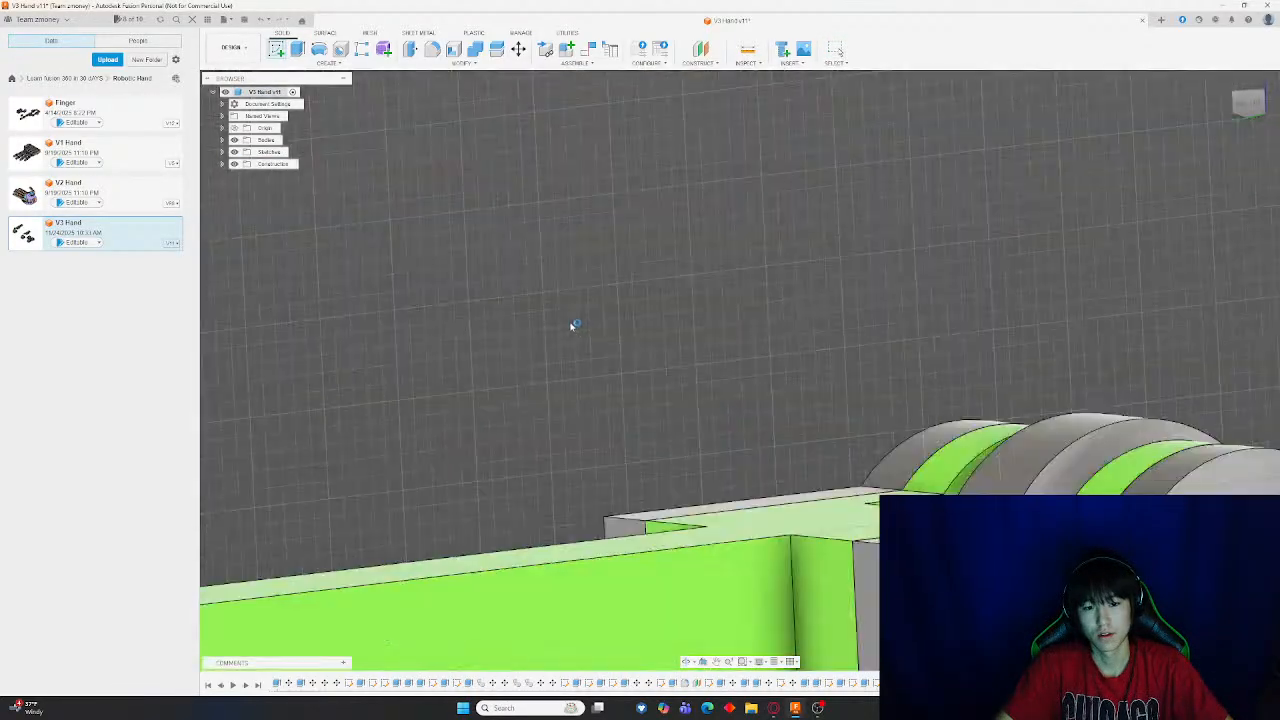
pyautogui.click(306, 55)
pyautogui.moveTo(310, 340); pyautogui.dragTo(800, 385, button='middle')
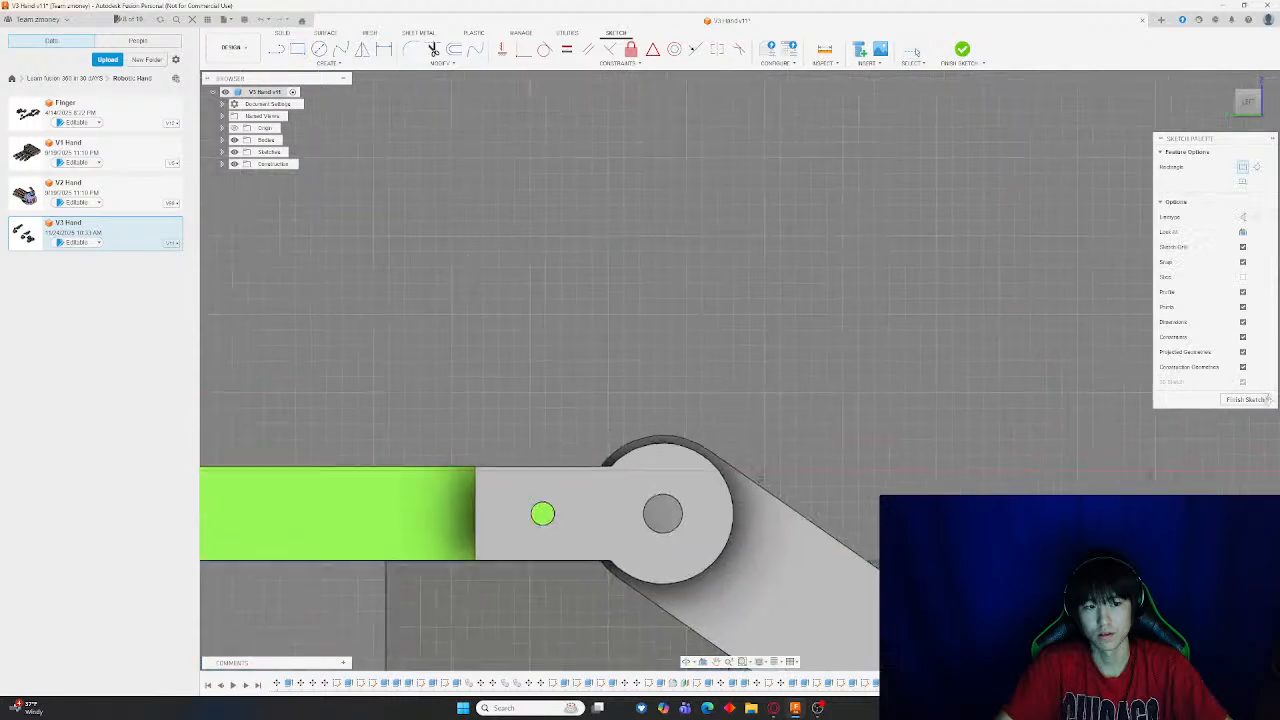
pyautogui.scroll(-4, 515, 376)
pyautogui.moveTo(494, 380); pyautogui.dragTo(942, 313, button='middle')
pyautogui.scroll(3, 718, 275)
pyautogui.scroll(3, 648, 265)
pyautogui.keyDown('shift'); pyautogui.moveTo(650, 262); pyautogui.dragTo(785, 228, button='middle'); pyautogui.keyUp('shift')
pyautogui.scroll(3, 606, 385)
pyautogui.keyDown('shift'); pyautogui.moveTo(536, 262); pyautogui.dragTo(650, 366, button='middle'); pyautogui.keyUp('shift')
pyautogui.click(703, 381)
pyautogui.moveTo(831, 446); pyautogui.dragTo(676, 360, button='middle')
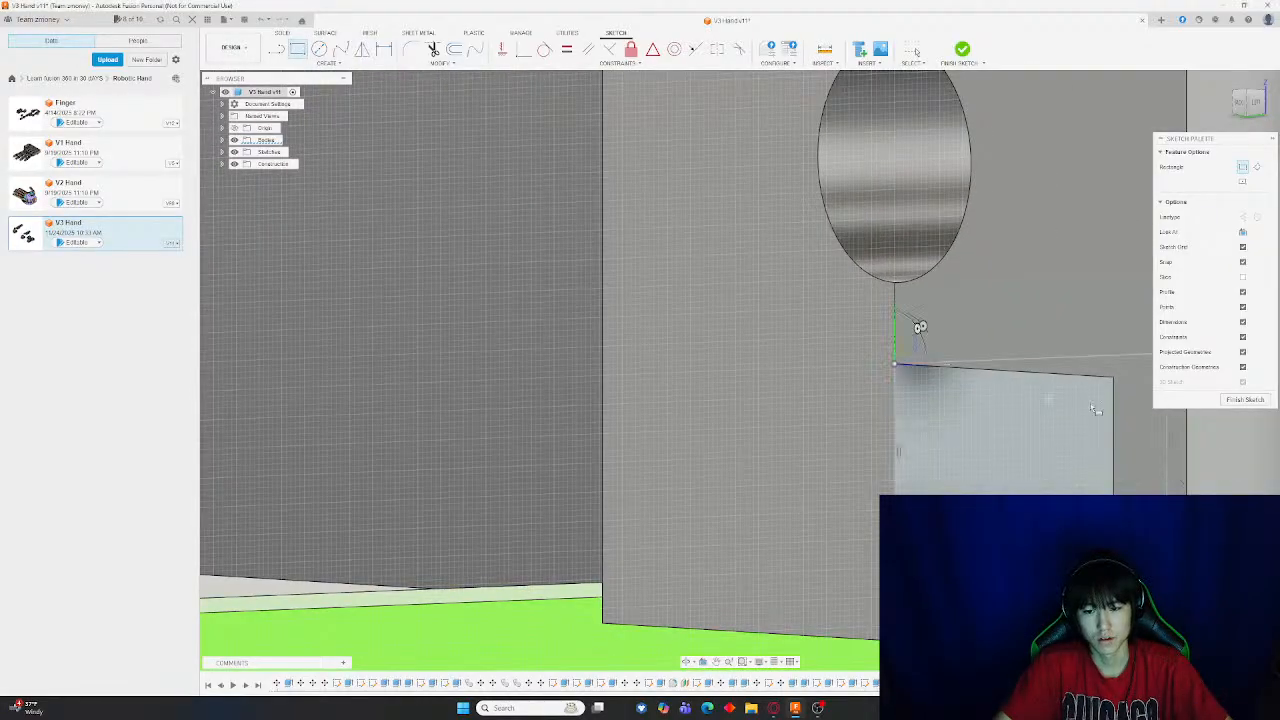
pyautogui.click(961, 49)
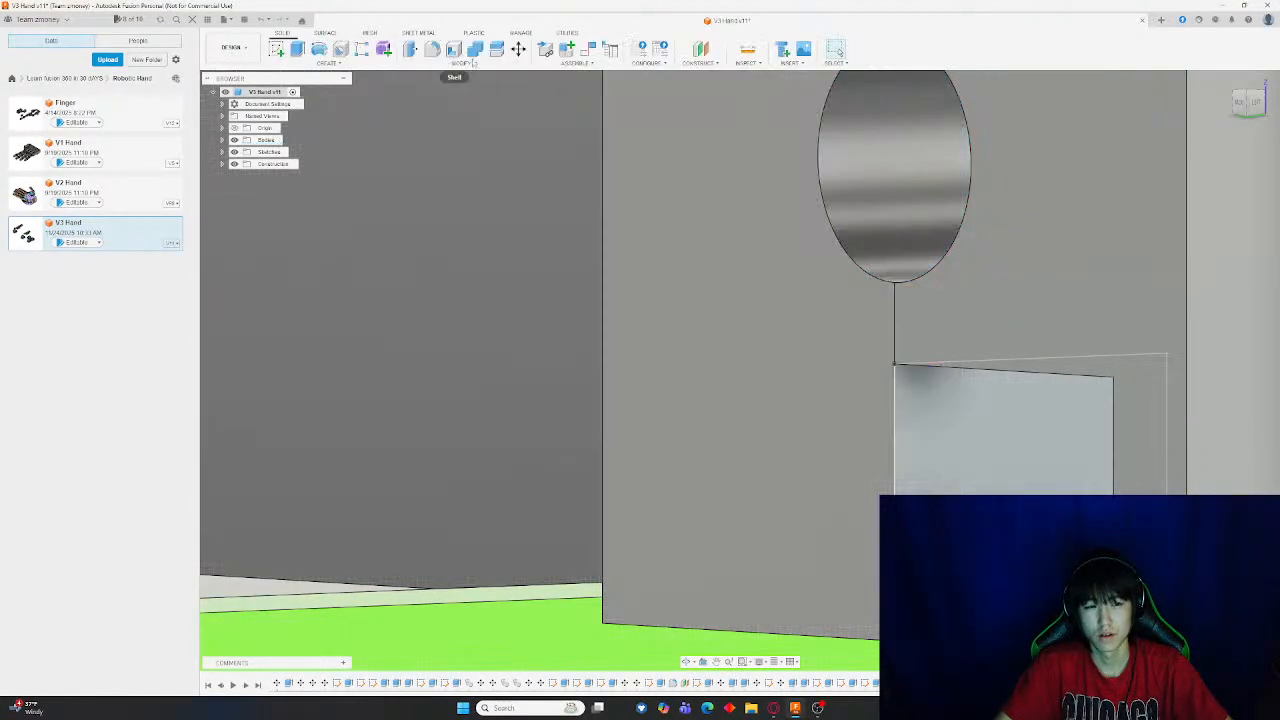
# Move the block's other half sideways to open up the split
pyautogui.click(524, 52)
pyautogui.click(992, 252)
pyautogui.scroll(-3, 994, 254)
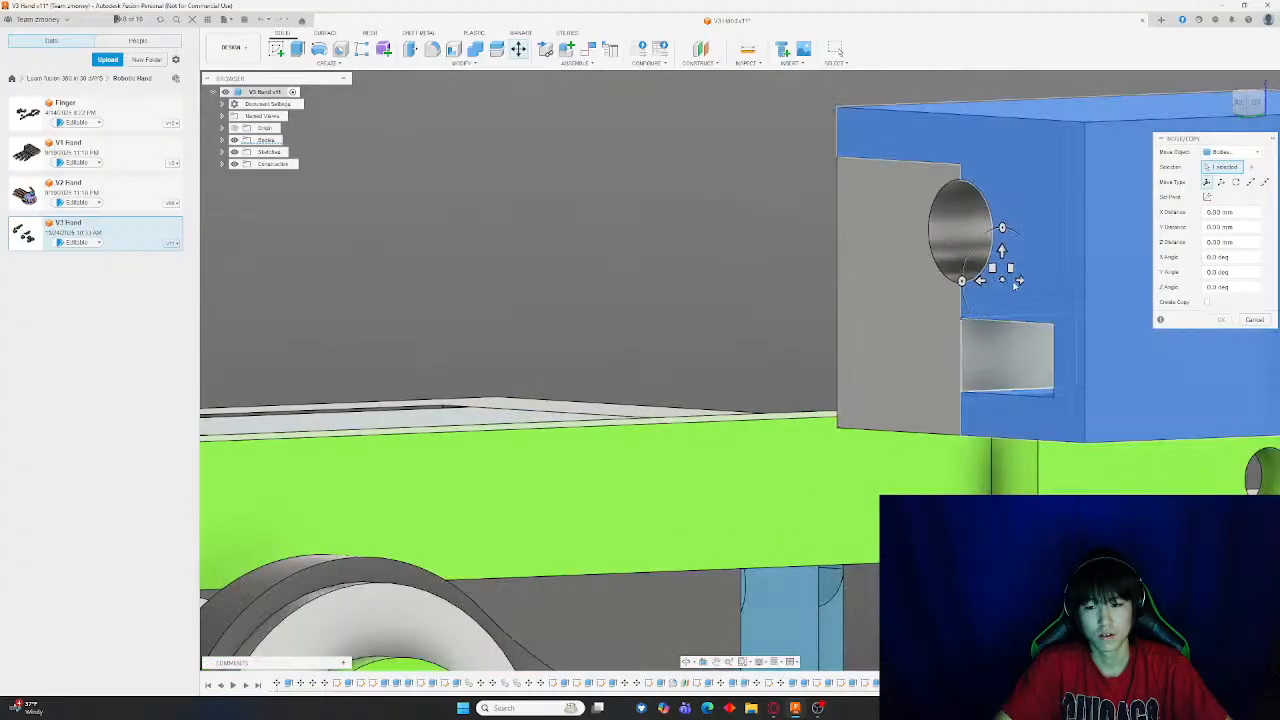
pyautogui.moveTo(980, 281); pyautogui.dragTo(1126, 276)
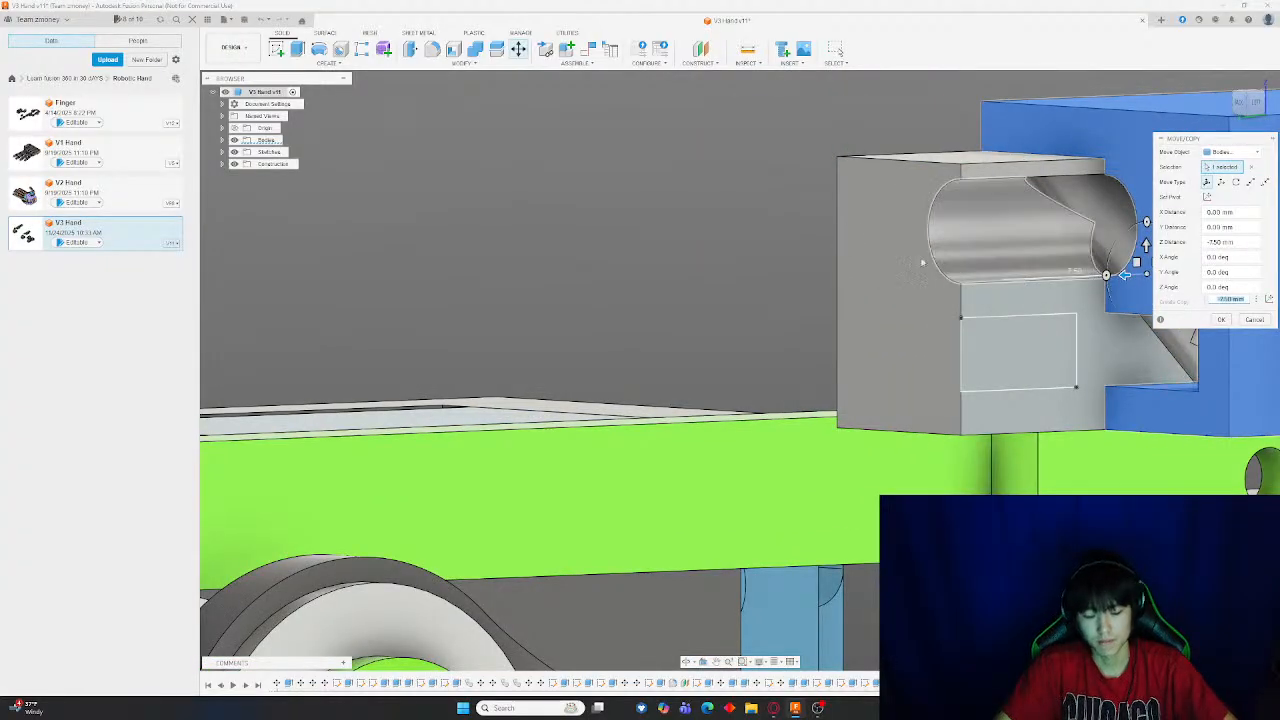
pyautogui.press('Return')
# Extrude the rectangle profile across the gap, then undo the last change
pyautogui.click(292, 47)
pyautogui.click(1012, 372)
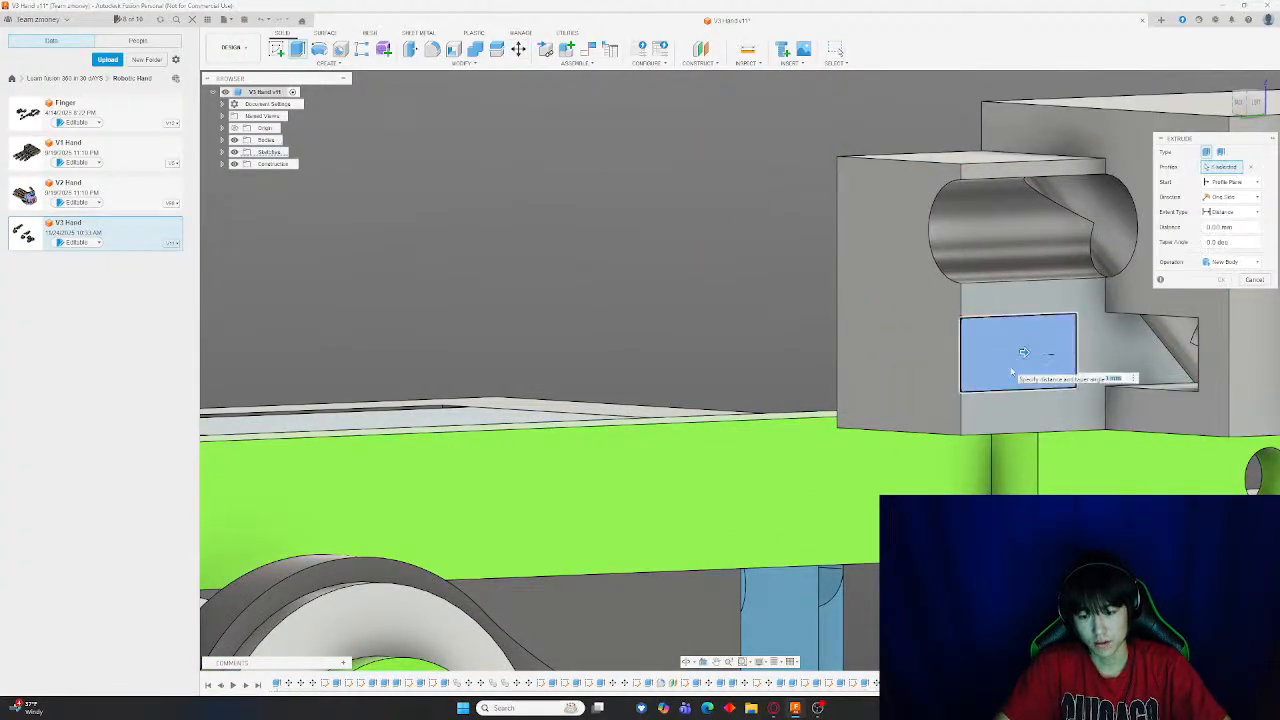
pyautogui.press('Return')
pyautogui.doubleClick(1170, 260)
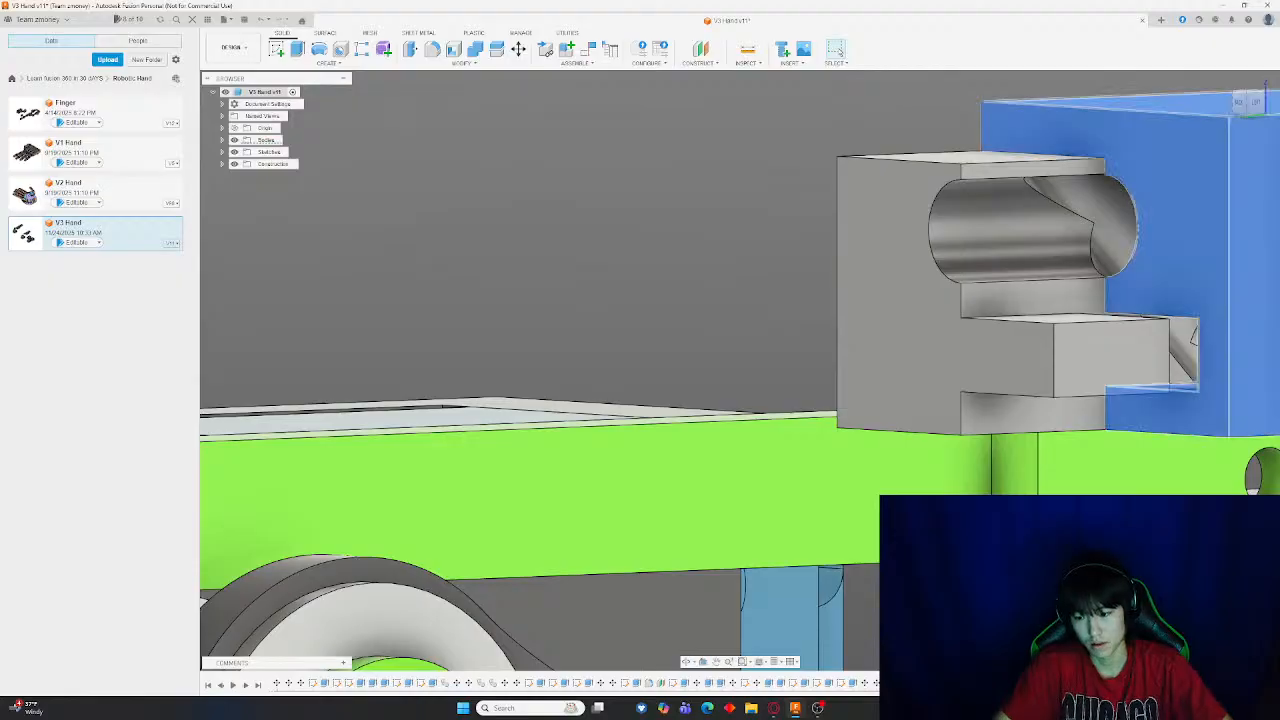
pyautogui.hotkey('ctrl', 'z')
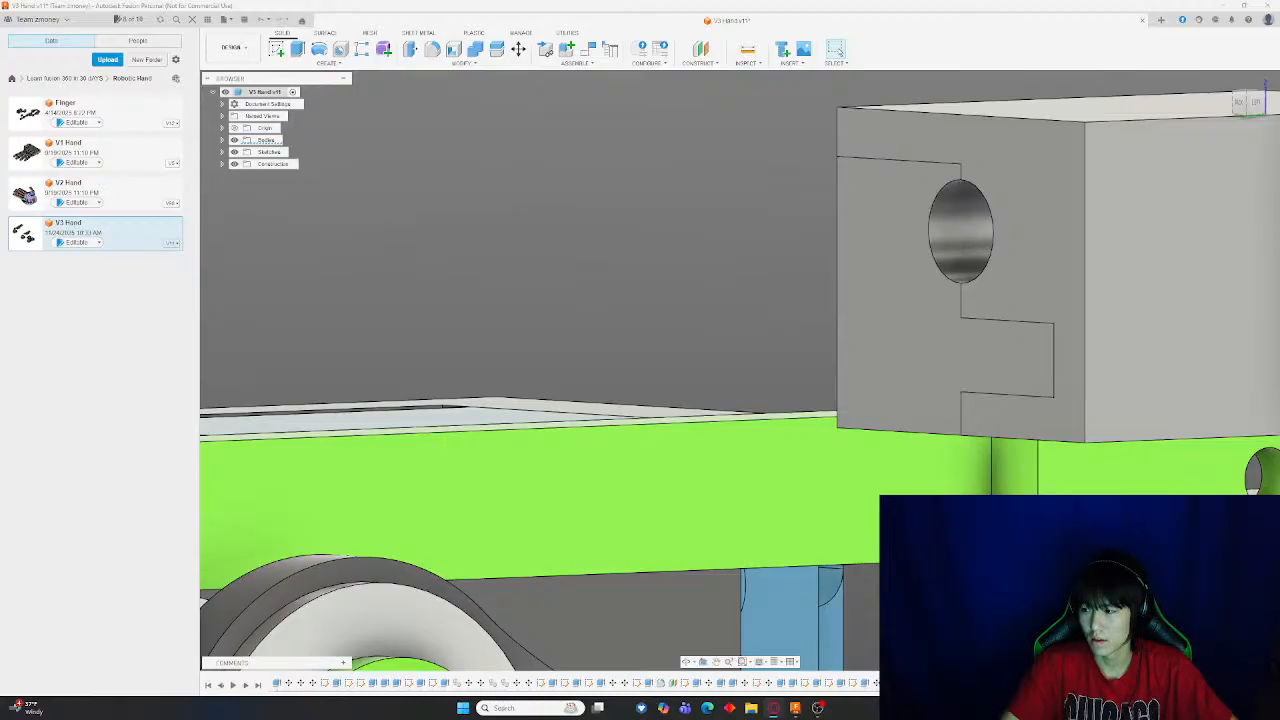
# Orbit and zoom around the split gray block to inspect it from several angles
pyautogui.scroll(-10, 629, 371)
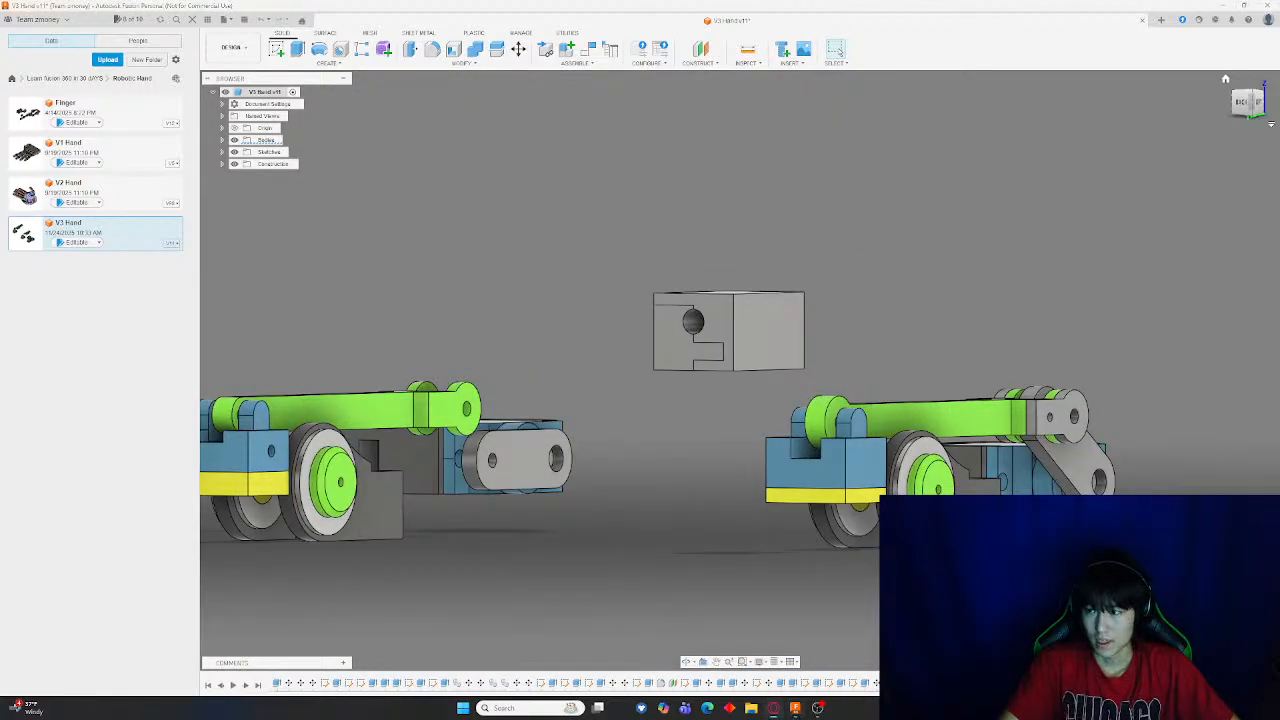
pyautogui.scroll(5, 658, 294)
pyautogui.scroll(-8, 658, 294)
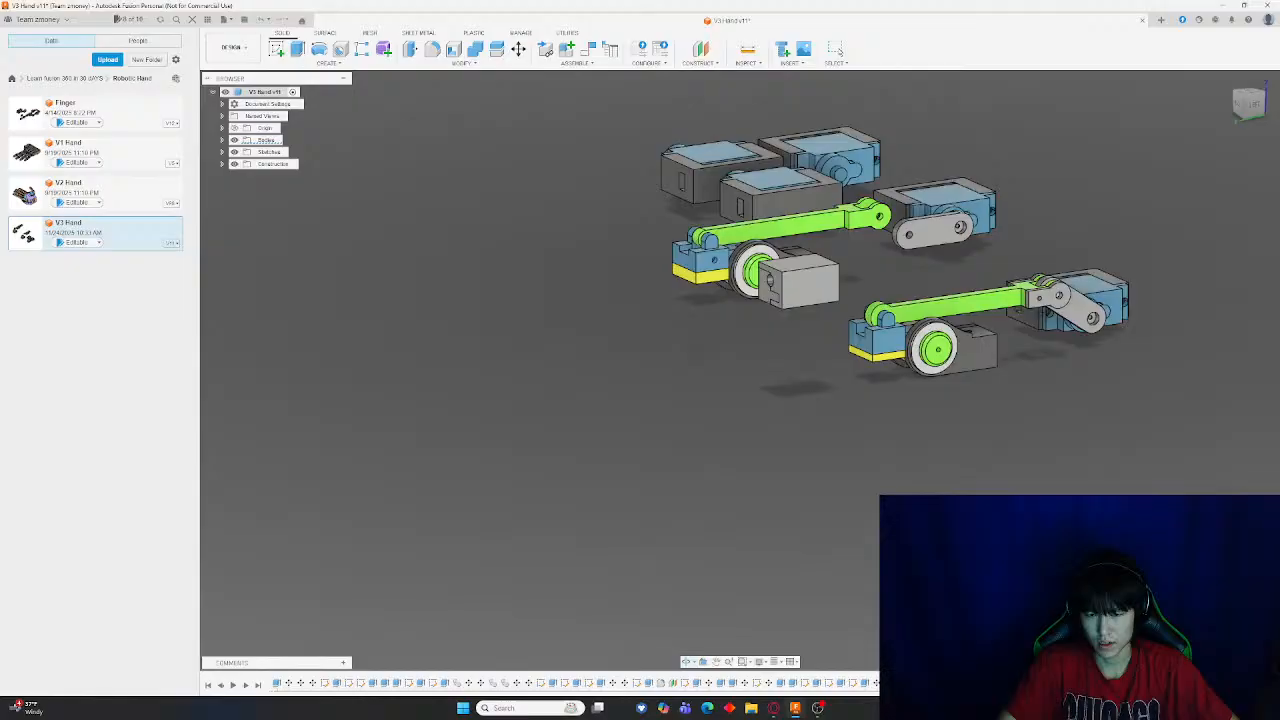
pyautogui.keyDown('shift'); pyautogui.moveTo(730, 368); pyautogui.dragTo(657, 374, button='middle'); pyautogui.keyUp('shift')
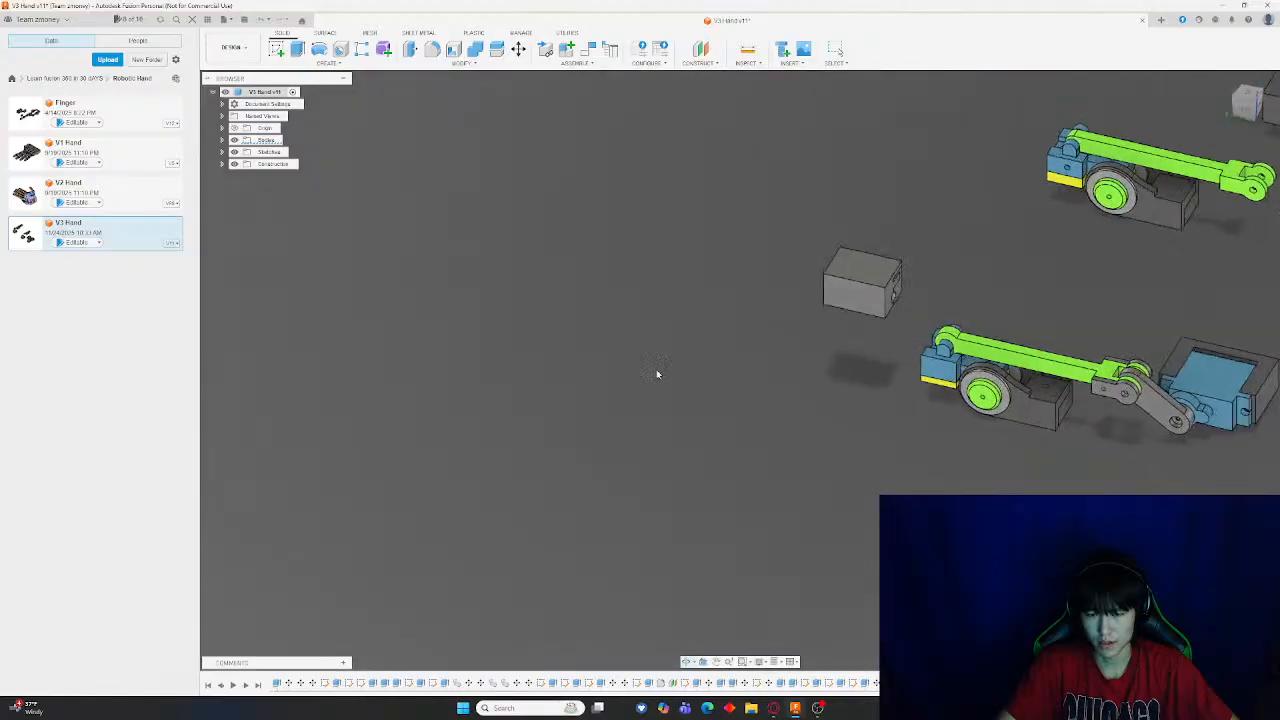
pyautogui.keyDown('shift'); pyautogui.moveTo(774, 374); pyautogui.dragTo(737, 348, button='middle'); pyautogui.keyUp('shift')
pyautogui.scroll(5, 937, 309)
pyautogui.scroll(3, 937, 309)
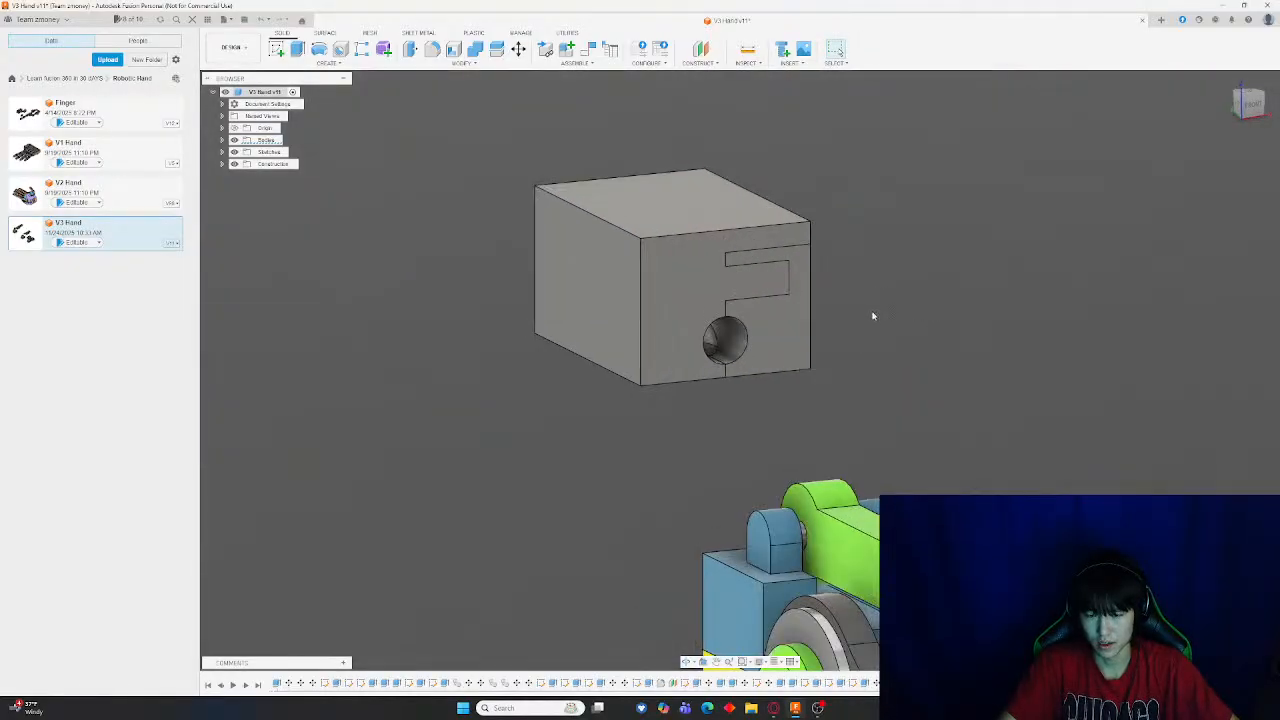
pyautogui.keyDown('shift'); pyautogui.moveTo(874, 314); pyautogui.dragTo(940, 300, button='middle'); pyautogui.keyUp('shift')
pyautogui.click(519, 50)
pyautogui.keyDown('shift'); pyautogui.moveTo(820, 198); pyautogui.dragTo(817, 232, button='middle'); pyautogui.keyUp('shift')
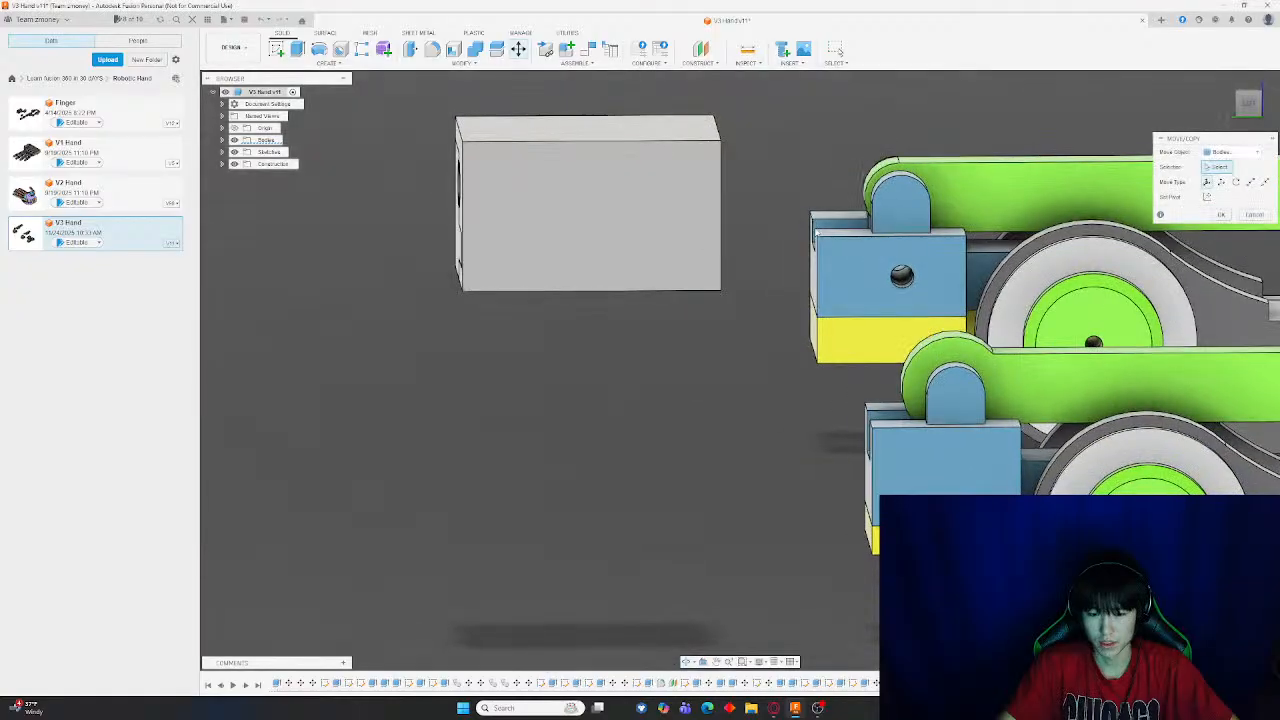
pyautogui.scroll(-4, 817, 232)
pyautogui.click(746, 217)
pyautogui.press('Escape')
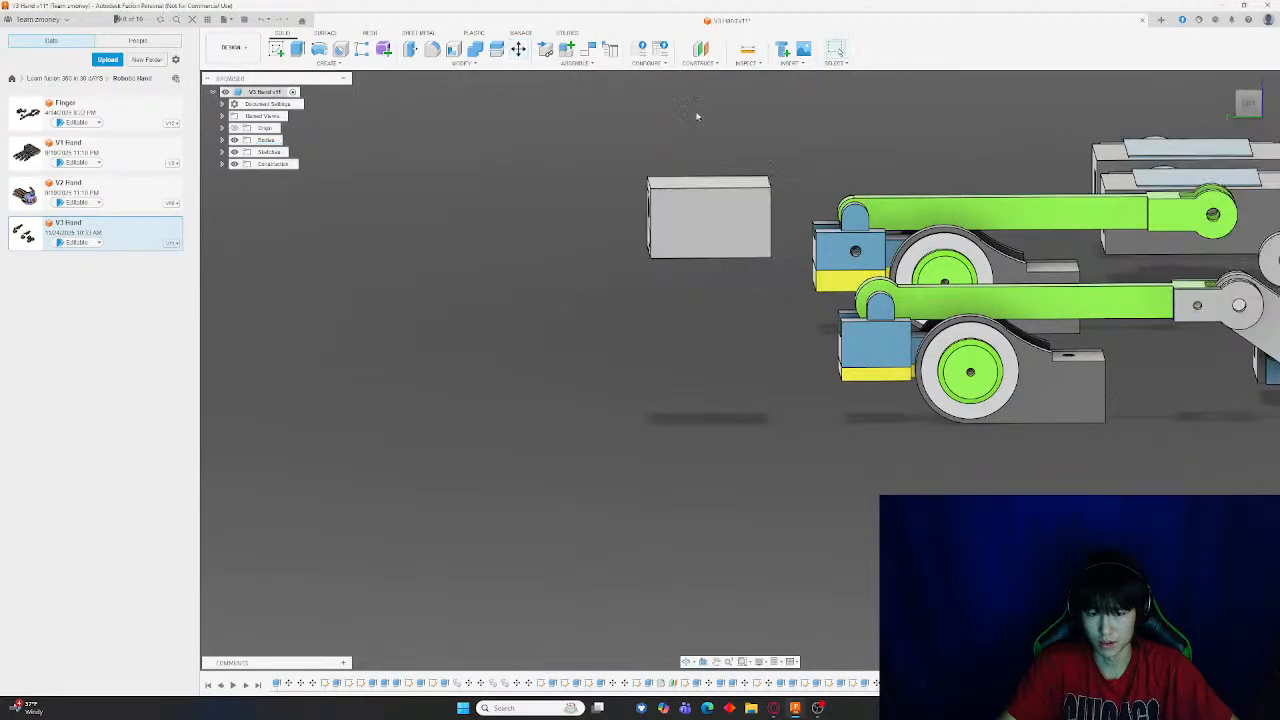
# Try to move both halves of the block 5 mm downward in a side view, then cancel the move
pyautogui.click(519, 50)
pyautogui.click(737, 226)
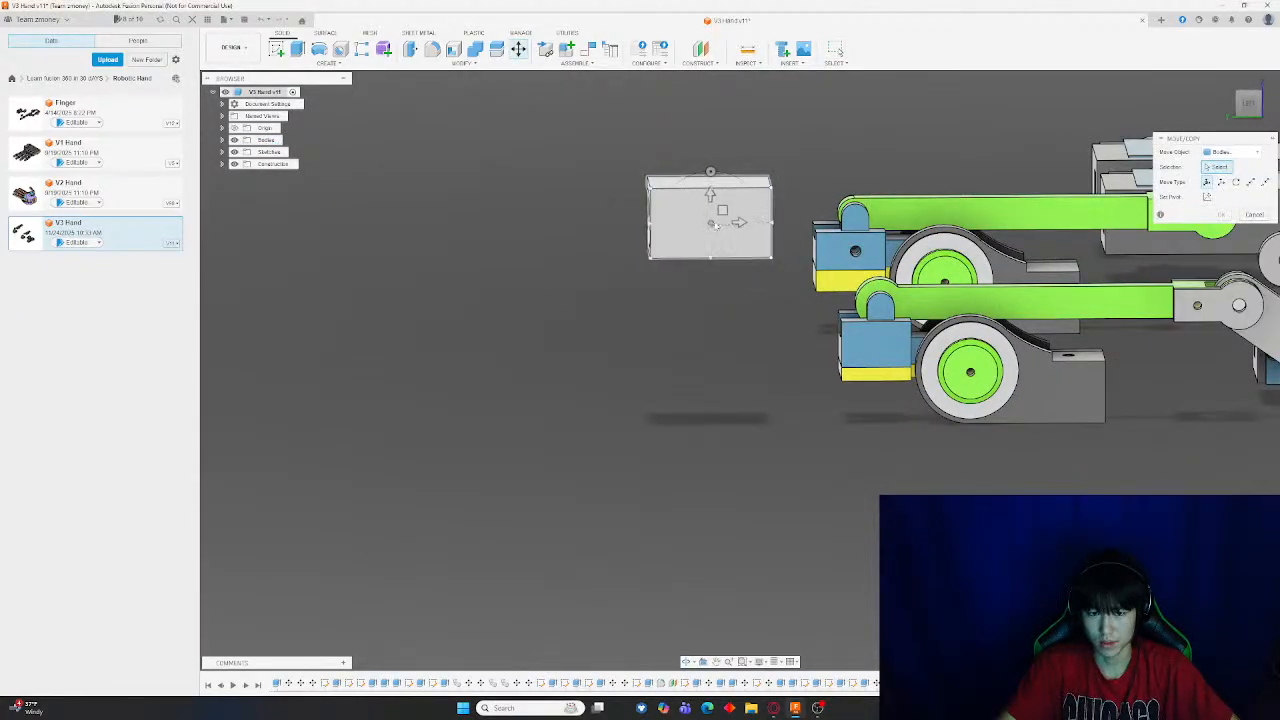
pyautogui.keyDown('shift'); pyautogui.moveTo(737, 220); pyautogui.dragTo(640, 218, button='middle'); pyautogui.keyUp('shift')
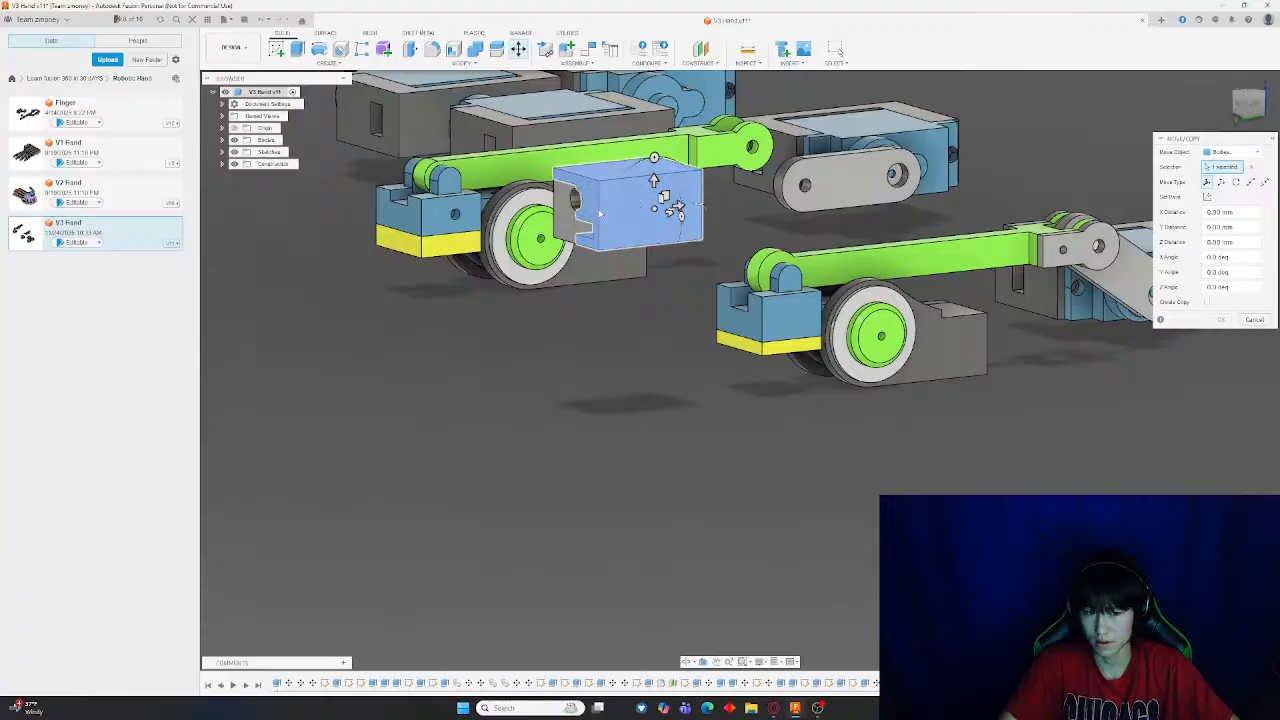
pyautogui.click(1258, 106)
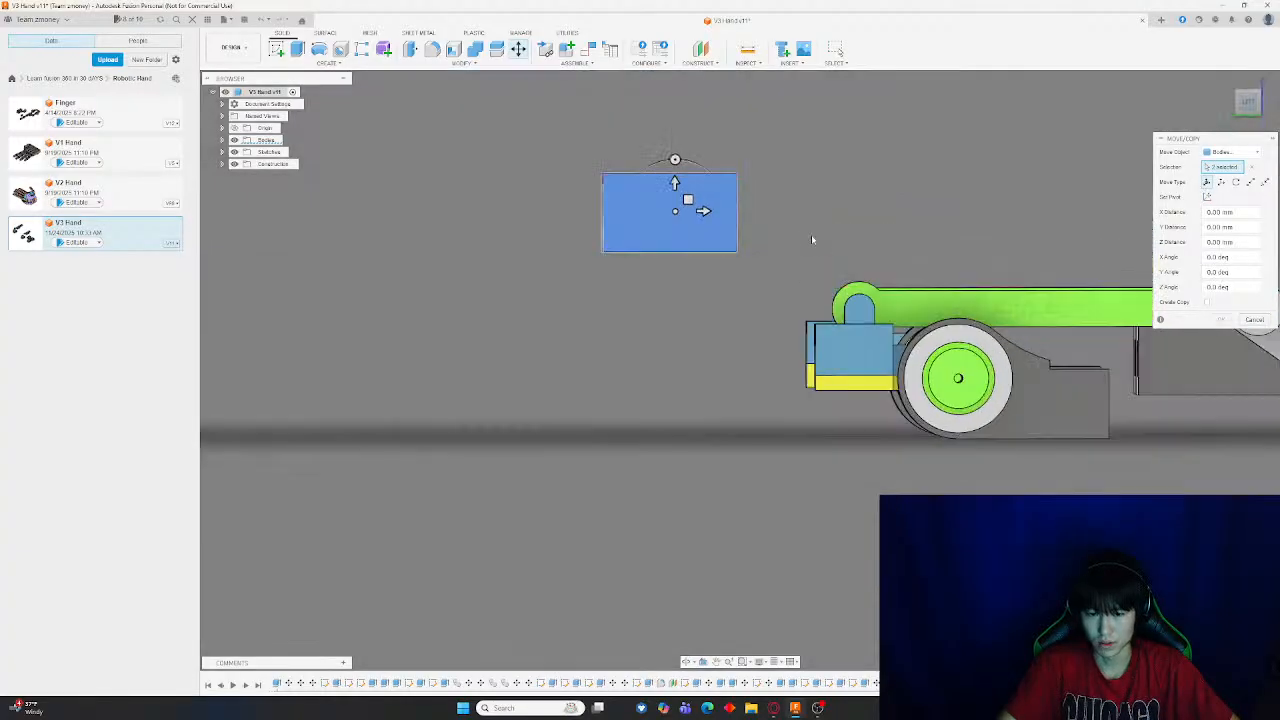
pyautogui.moveTo(611, 170); pyautogui.dragTo(763, 396)
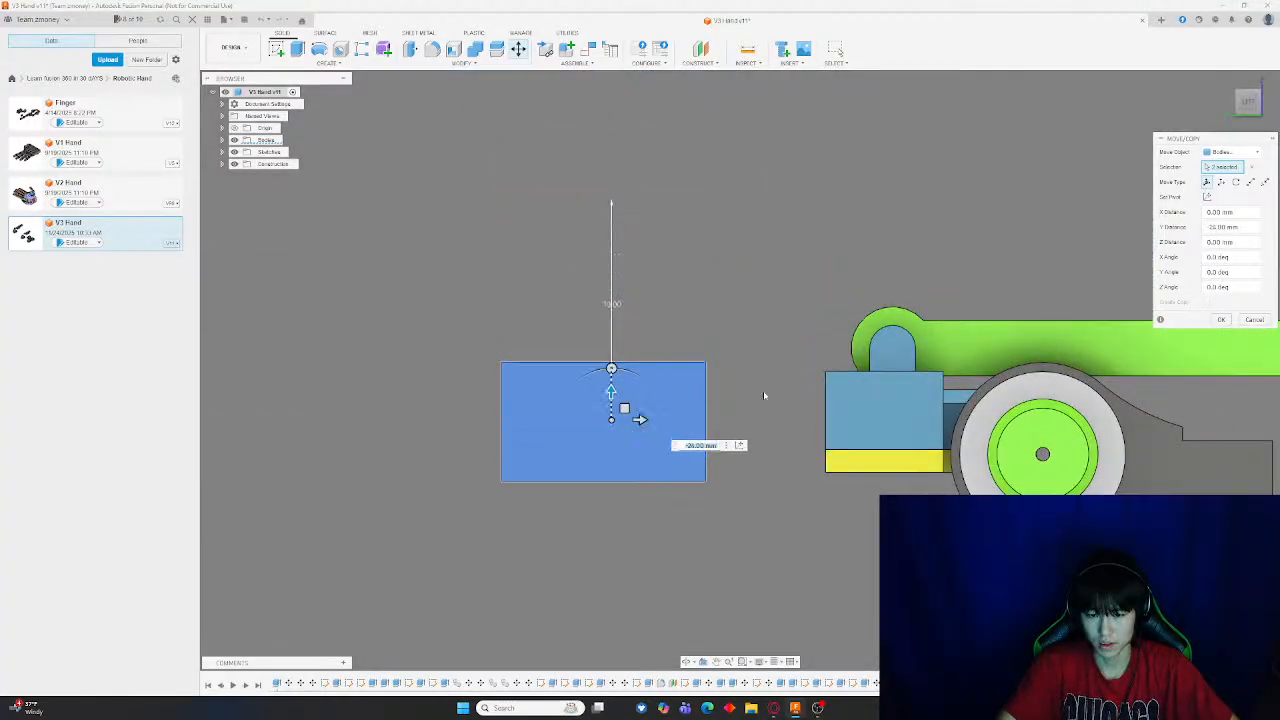
pyautogui.moveTo(640, 420); pyautogui.dragTo(749, 434)
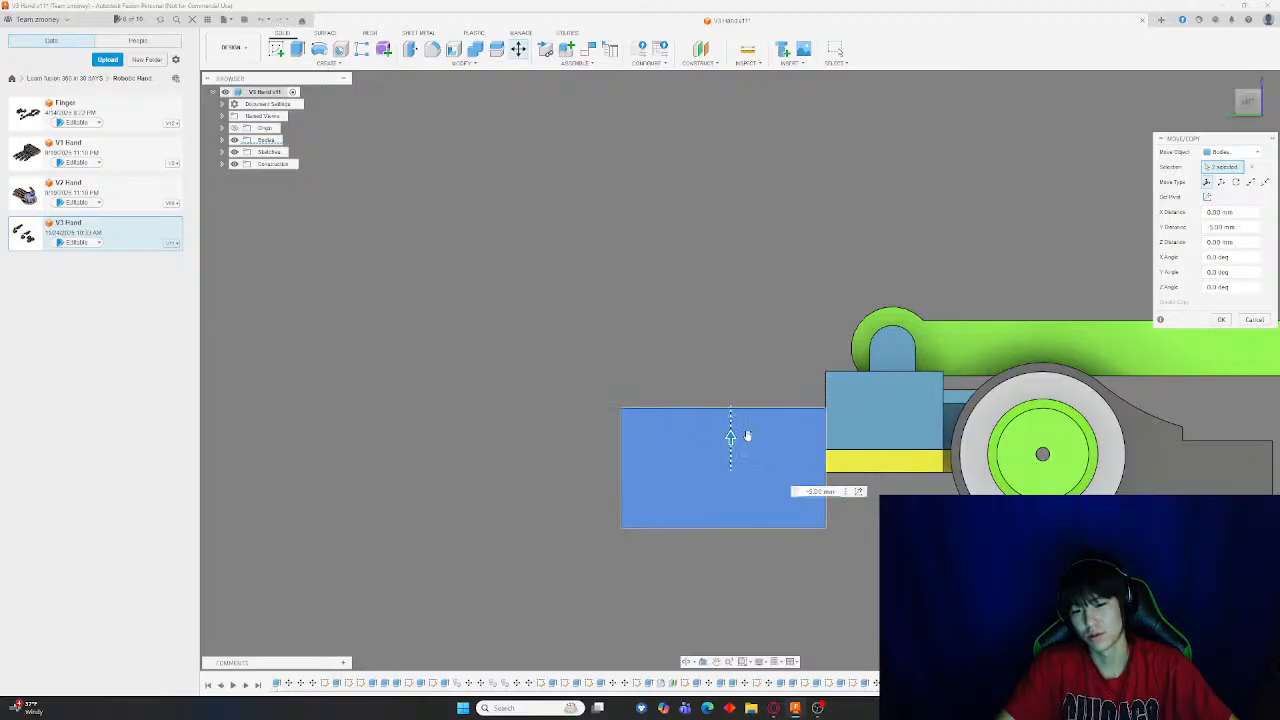
pyautogui.moveTo(938, 420)
pyautogui.keyDown('shift'); pyautogui.mouseDown(button='middle')
pyautogui.moveTo(952, 402)
pyautogui.moveTo(958, 418)
pyautogui.mouseUp(button='middle'); pyautogui.keyUp('shift')
pyautogui.scroll(-10, 958, 418)
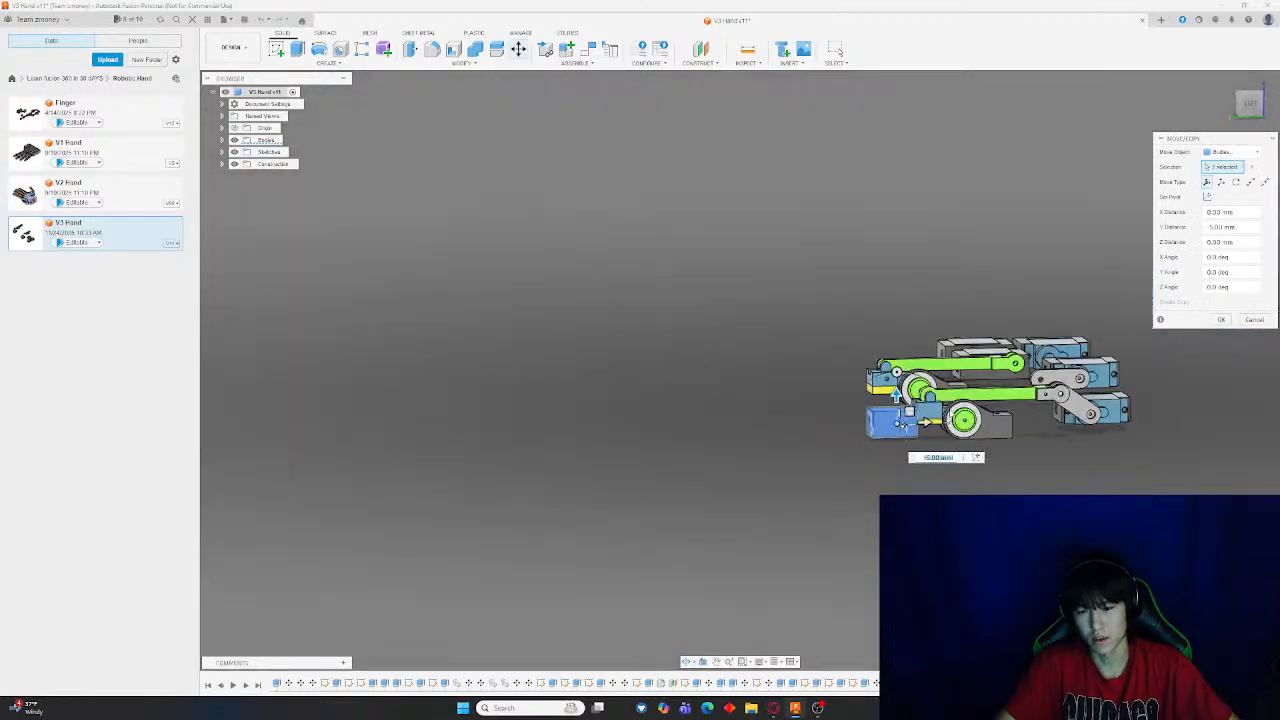
pyautogui.scroll(10, 935, 416)
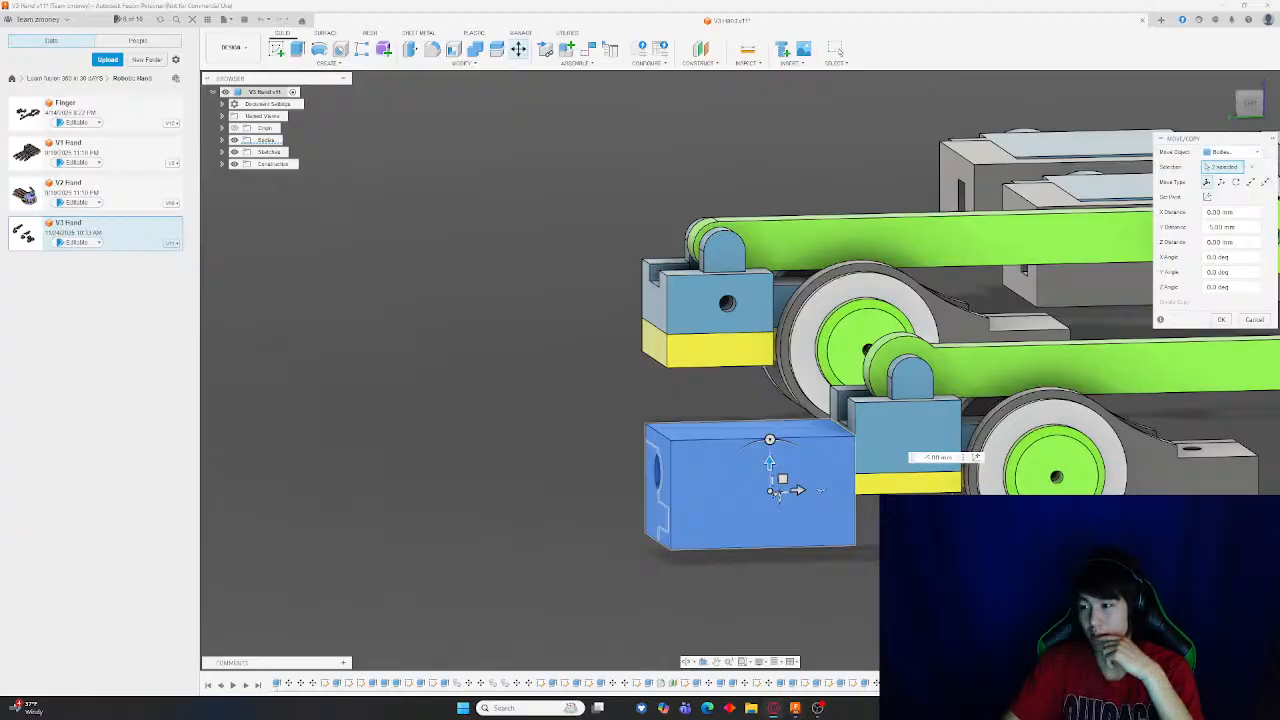
pyautogui.scroll(-5, 971, 315)
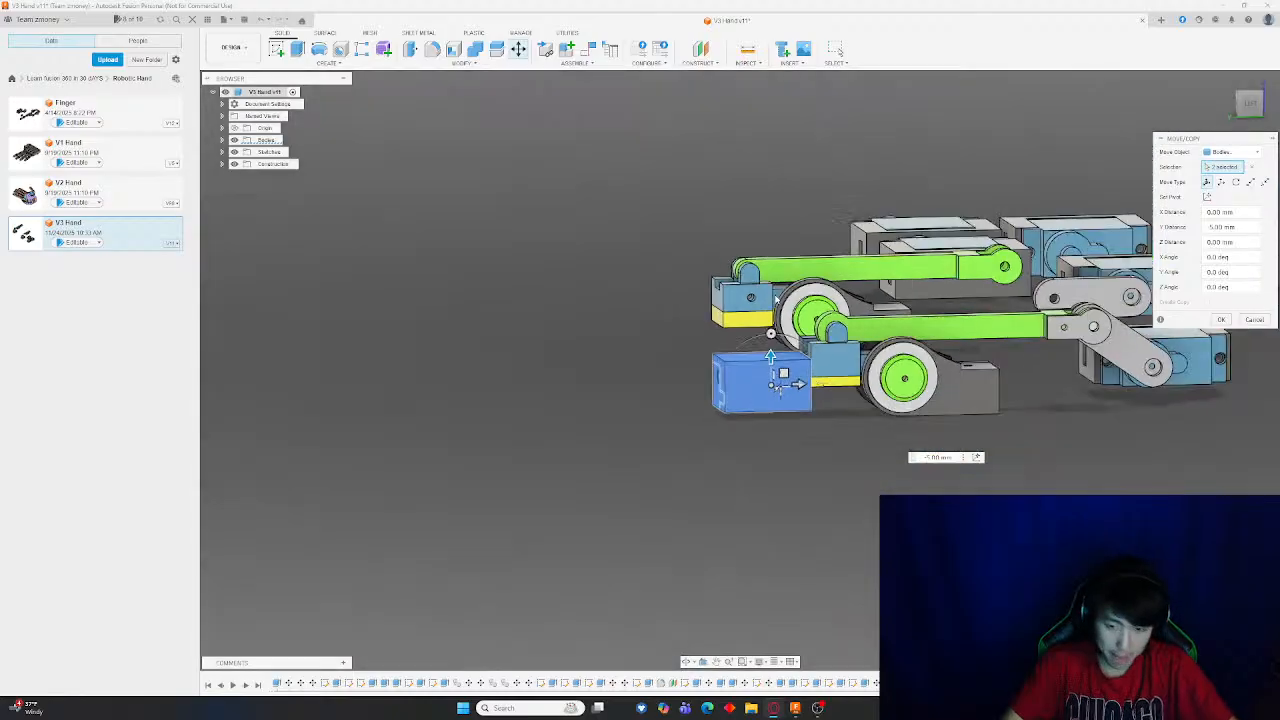
pyautogui.keyDown('shift'); pyautogui.moveTo(971, 315); pyautogui.dragTo(1045, 375, button='middle'); pyautogui.keyUp('shift')
pyautogui.scroll(6, 674, 283)
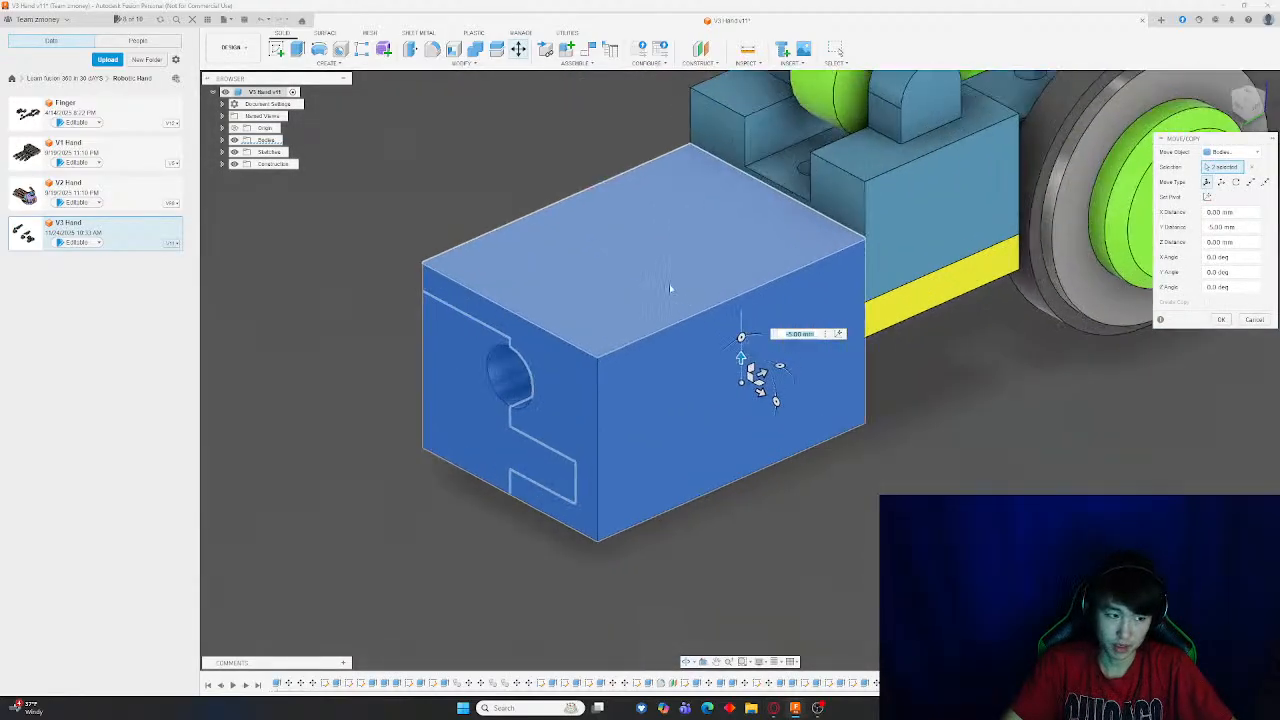
pyautogui.scroll(-3, 663, 290)
pyautogui.press('Escape')
# Open the V2 Hand design from its recovery document and examine its finger segments for reference
pyautogui.scroll(-3, 626, 286)
pyautogui.click(97, 198)
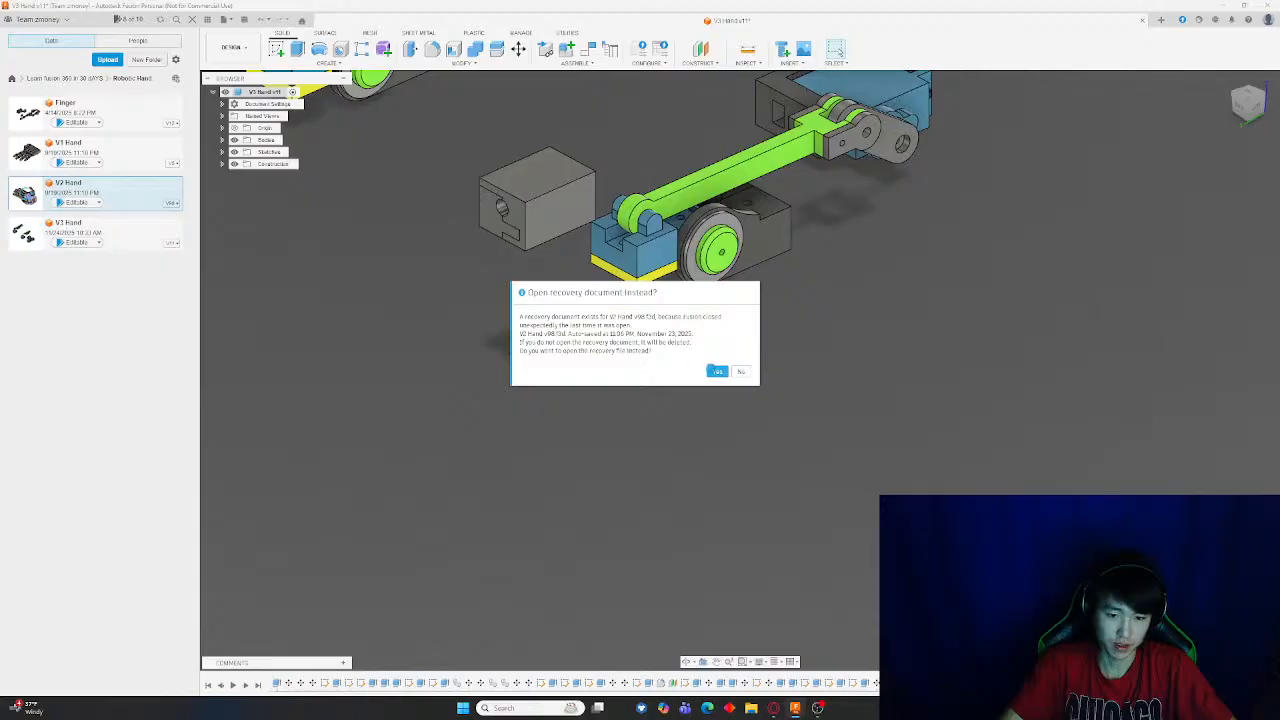
pyautogui.click(717, 371)
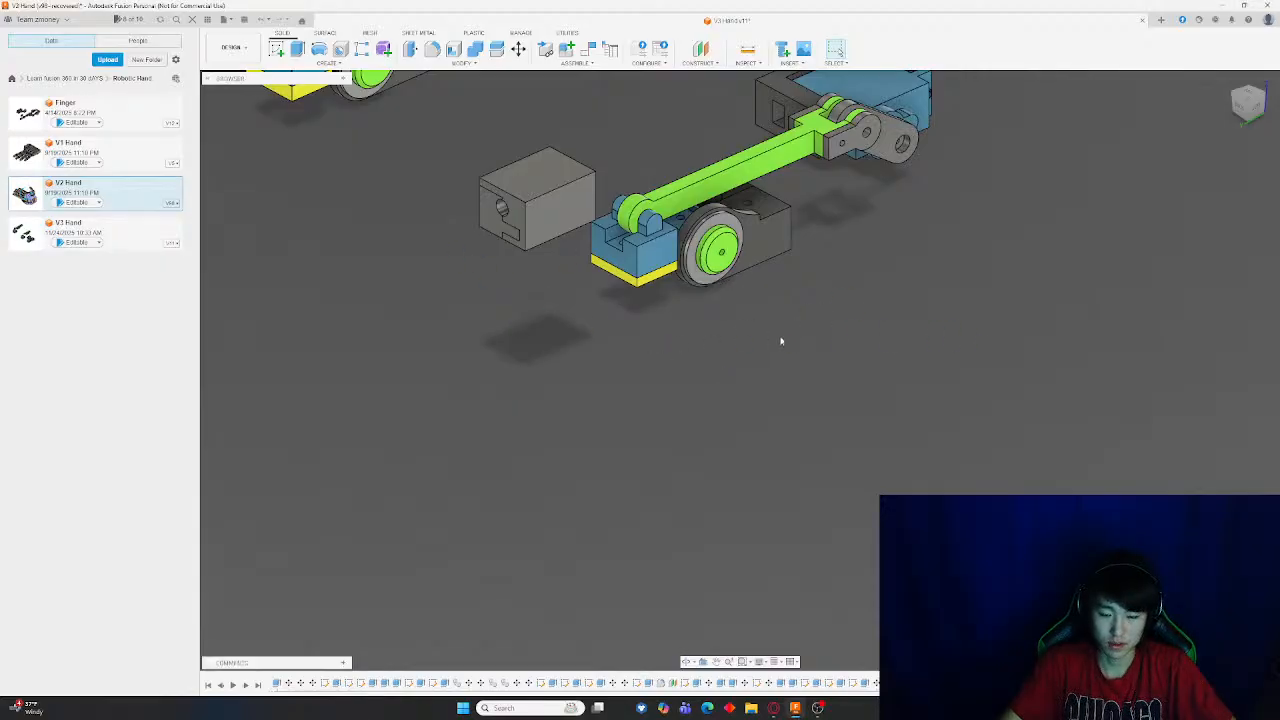
pyautogui.scroll(4, 655, 400)
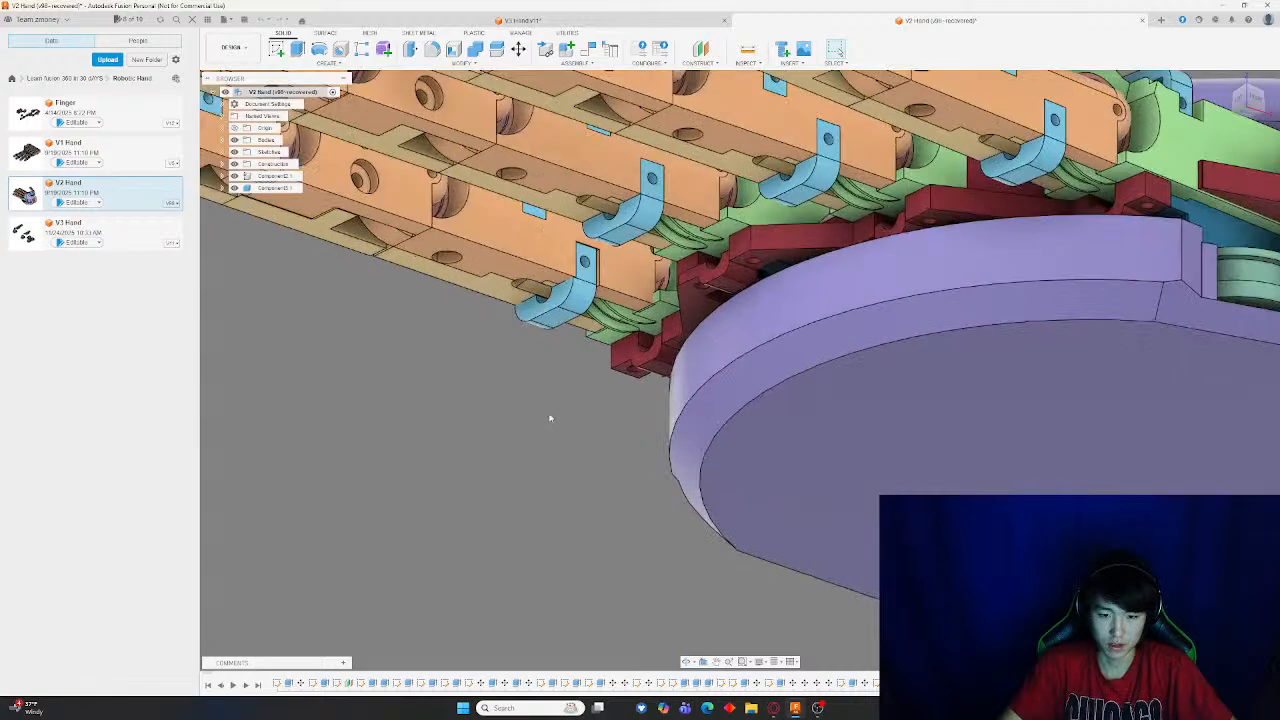
pyautogui.keyDown('shift'); pyautogui.moveTo(549, 417); pyautogui.dragTo(677, 306, button='middle'); pyautogui.keyUp('shift')
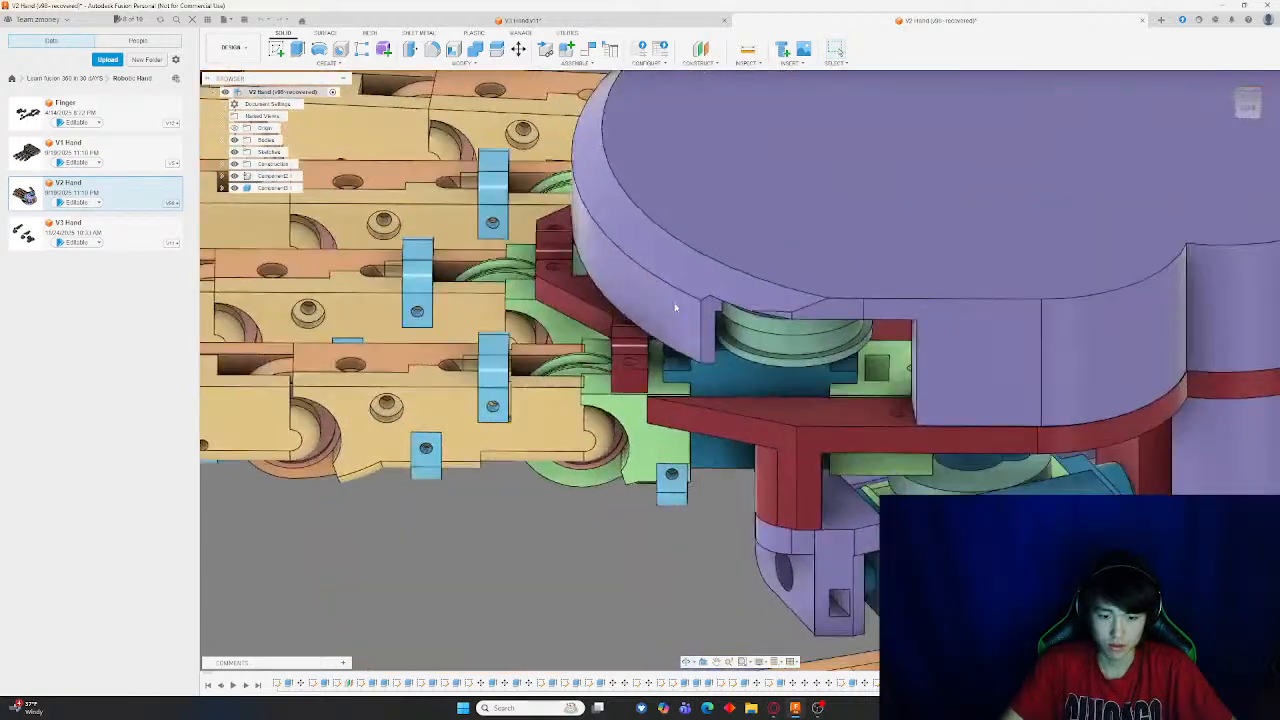
pyautogui.scroll(3, 675, 364)
pyautogui.keyDown('shift'); pyautogui.moveTo(435, 540); pyautogui.dragTo(582, 514, button='middle'); pyautogui.keyUp('shift')
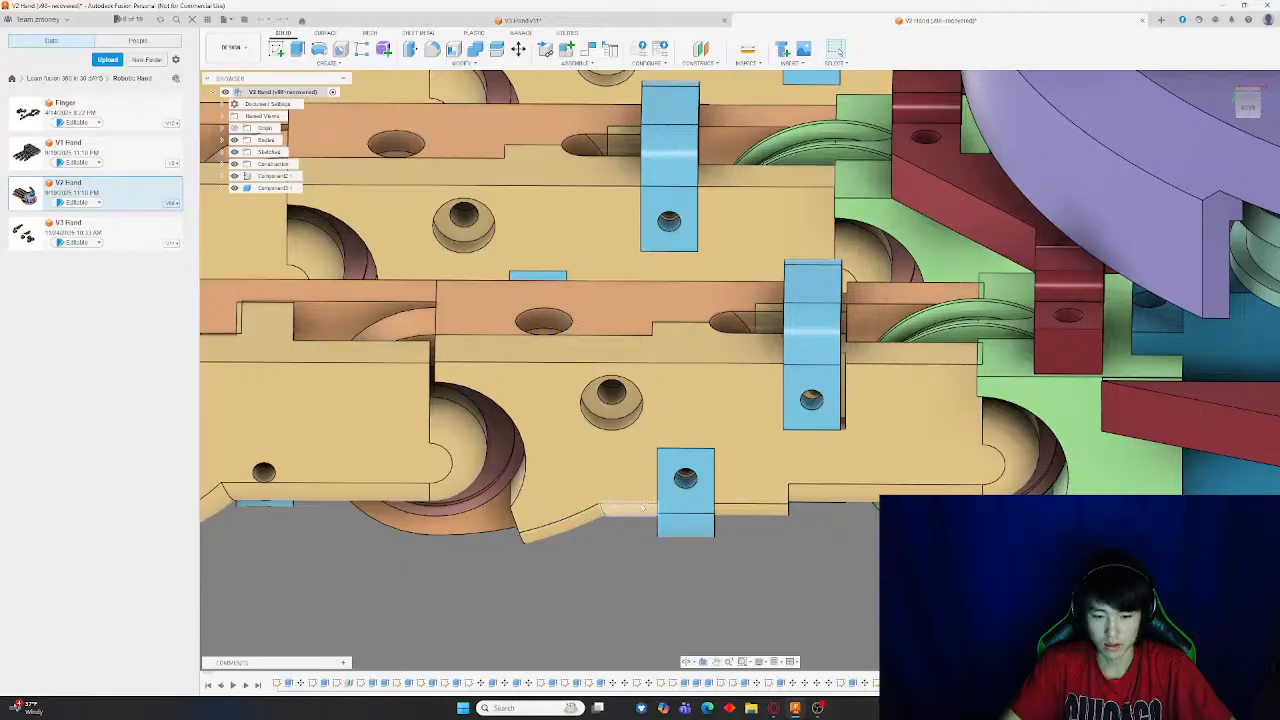
pyautogui.scroll(-4, 900, 445)
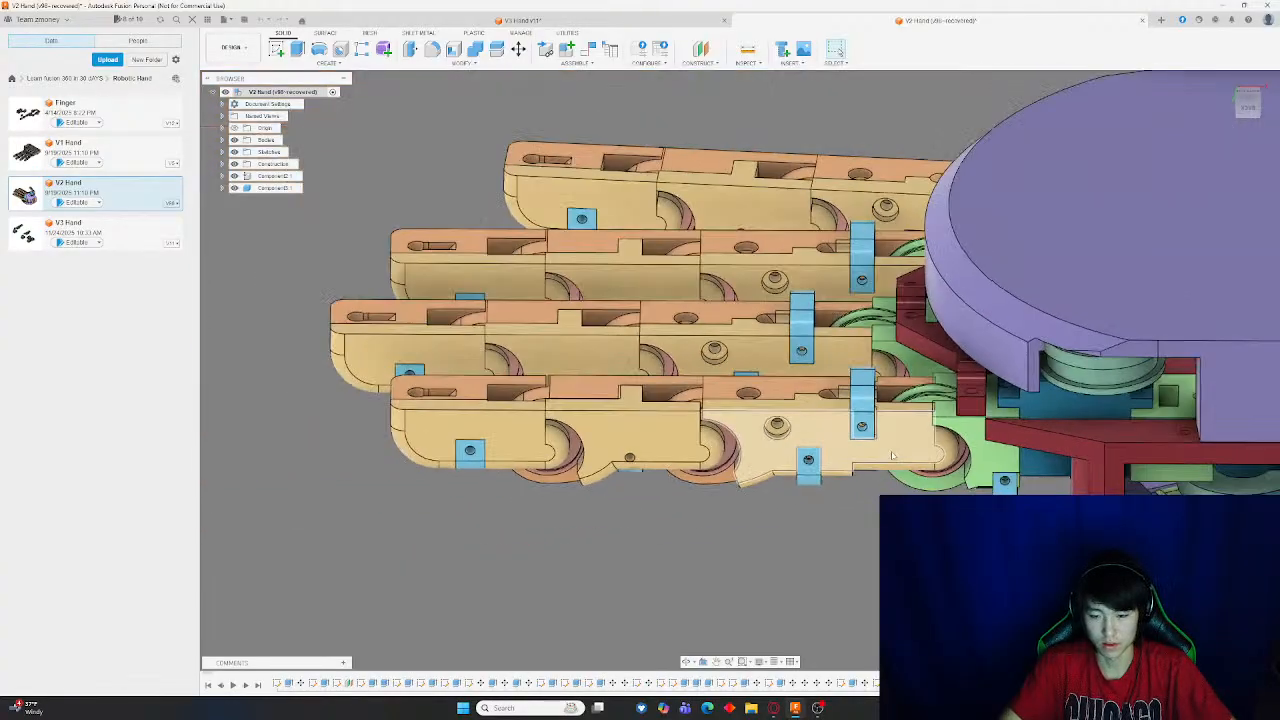
pyautogui.scroll(-4, 614, 477)
pyautogui.moveTo(836, 524); pyautogui.dragTo(565, 395, button='middle')
pyautogui.keyDown('shift'); pyautogui.moveTo(618, 333); pyautogui.dragTo(443, 263, button='middle'); pyautogui.keyUp('shift')
# Return to the V3 Hand document and inspect the split block from different angles
pyautogui.click(498, 19)
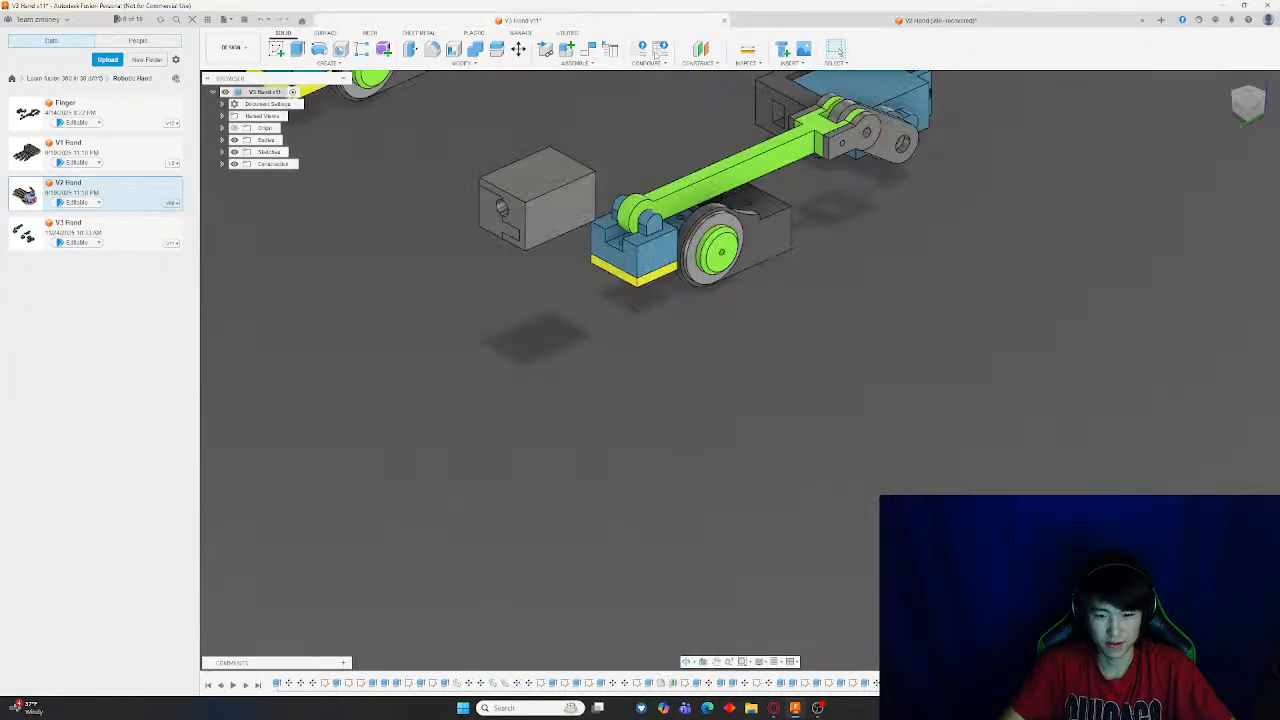
pyautogui.scroll(-4, 785, 145)
pyautogui.keyDown('shift'); pyautogui.moveTo(922, 325); pyautogui.dragTo(951, 443, button='middle'); pyautogui.keyUp('shift')
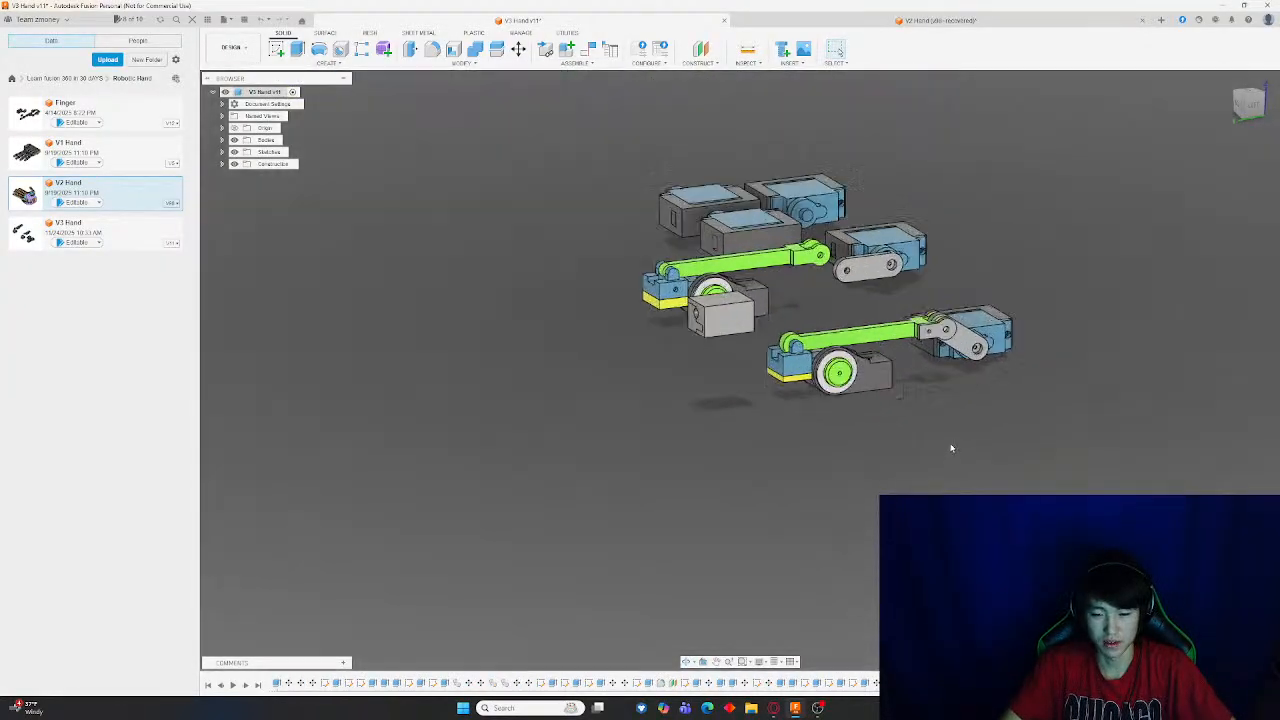
pyautogui.scroll(3, 951, 443)
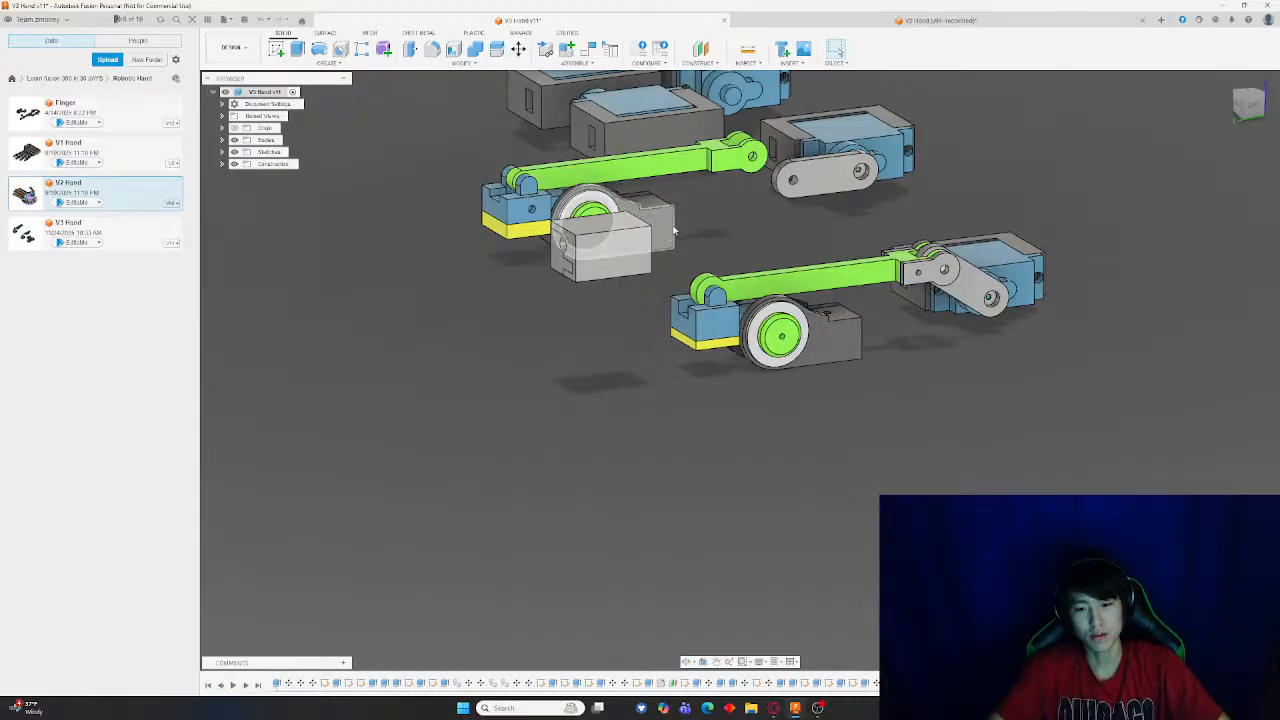
pyautogui.scroll(5, 690, 215)
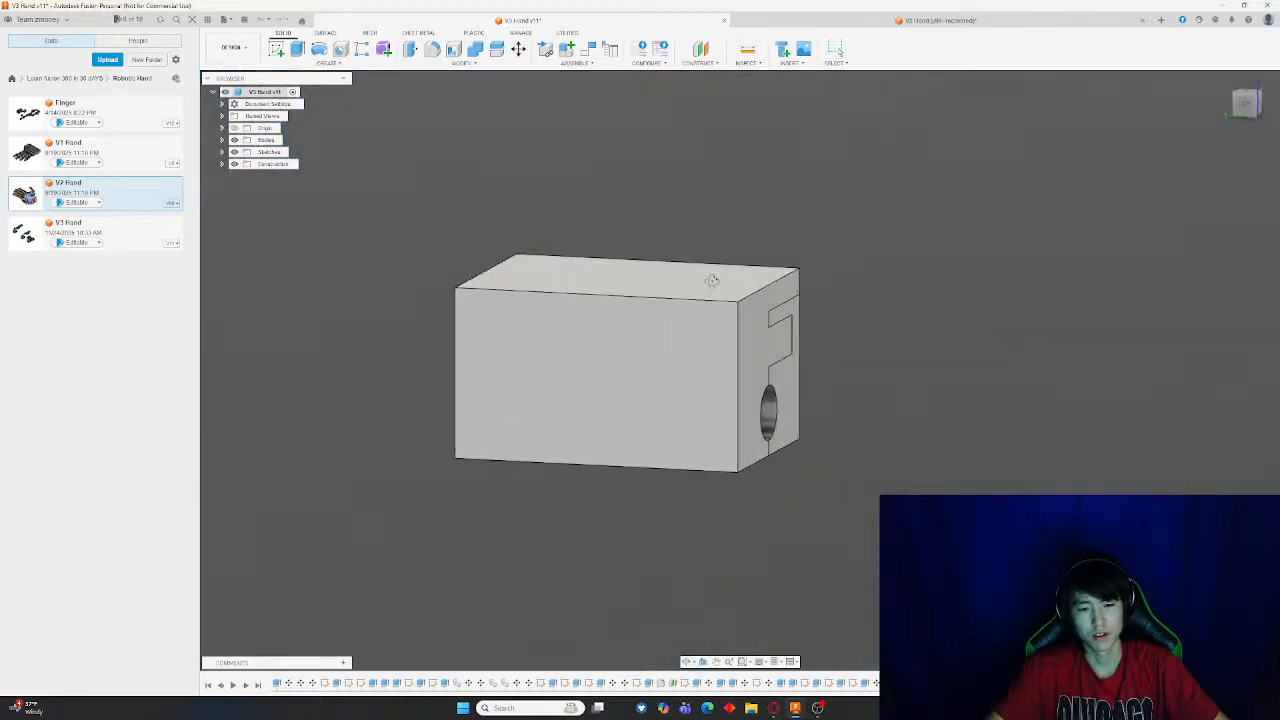
pyautogui.keyDown('shift'); pyautogui.moveTo(755, 380); pyautogui.dragTo(755, 427, button='middle'); pyautogui.keyUp('shift')
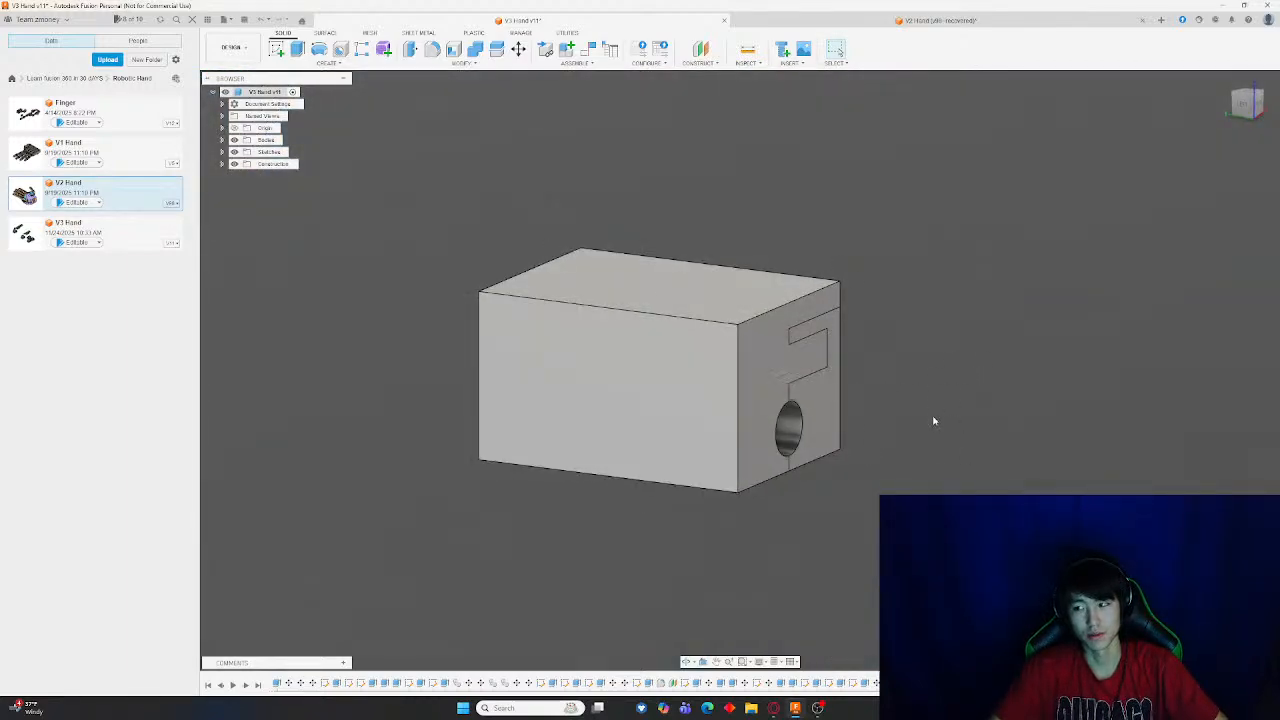
pyautogui.scroll(-6, 968, 441)
pyautogui.scroll(1, 980, 460)
pyautogui.moveTo(965, 420); pyautogui.dragTo(865, 239, button='middle')
pyautogui.keyDown('shift'); pyautogui.moveTo(722, 475); pyautogui.dragTo(758, 453, button='middle'); pyautogui.keyUp('shift')
pyautogui.click(519, 48)
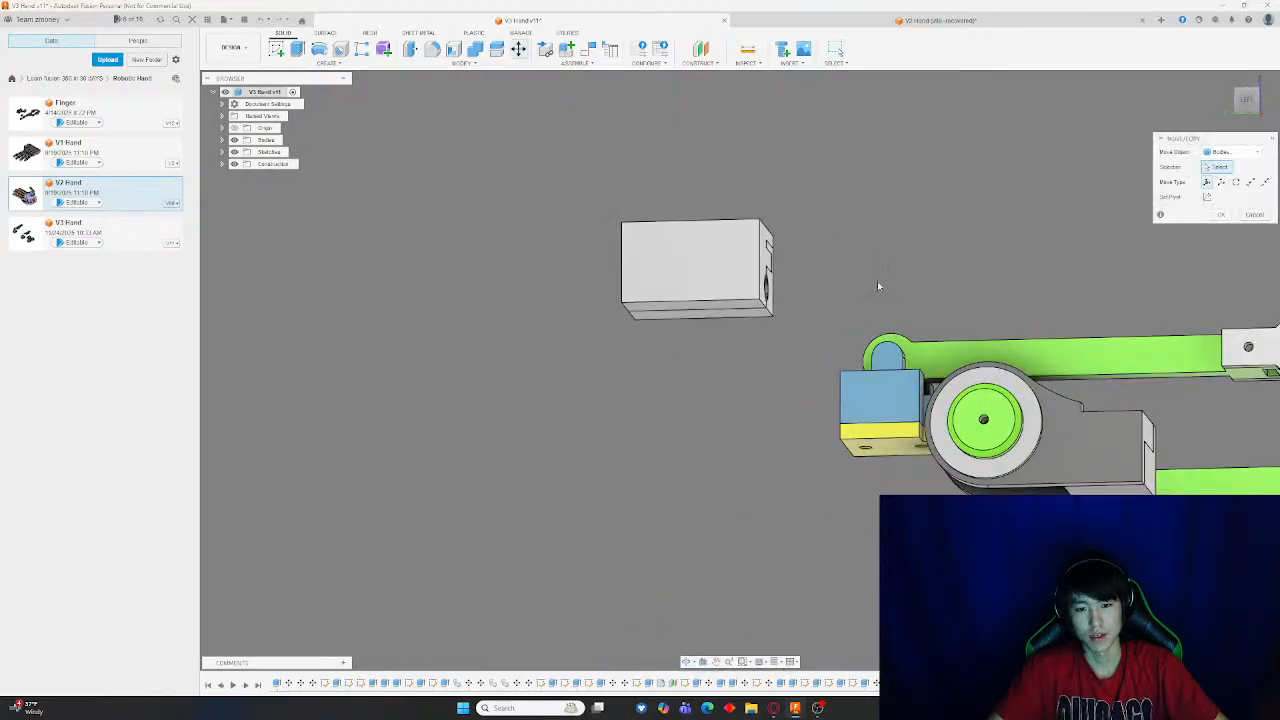
pyautogui.keyDown('shift'); pyautogui.moveTo(877, 281); pyautogui.dragTo(820, 287, button='middle'); pyautogui.keyUp('shift')
pyautogui.click(795, 265)
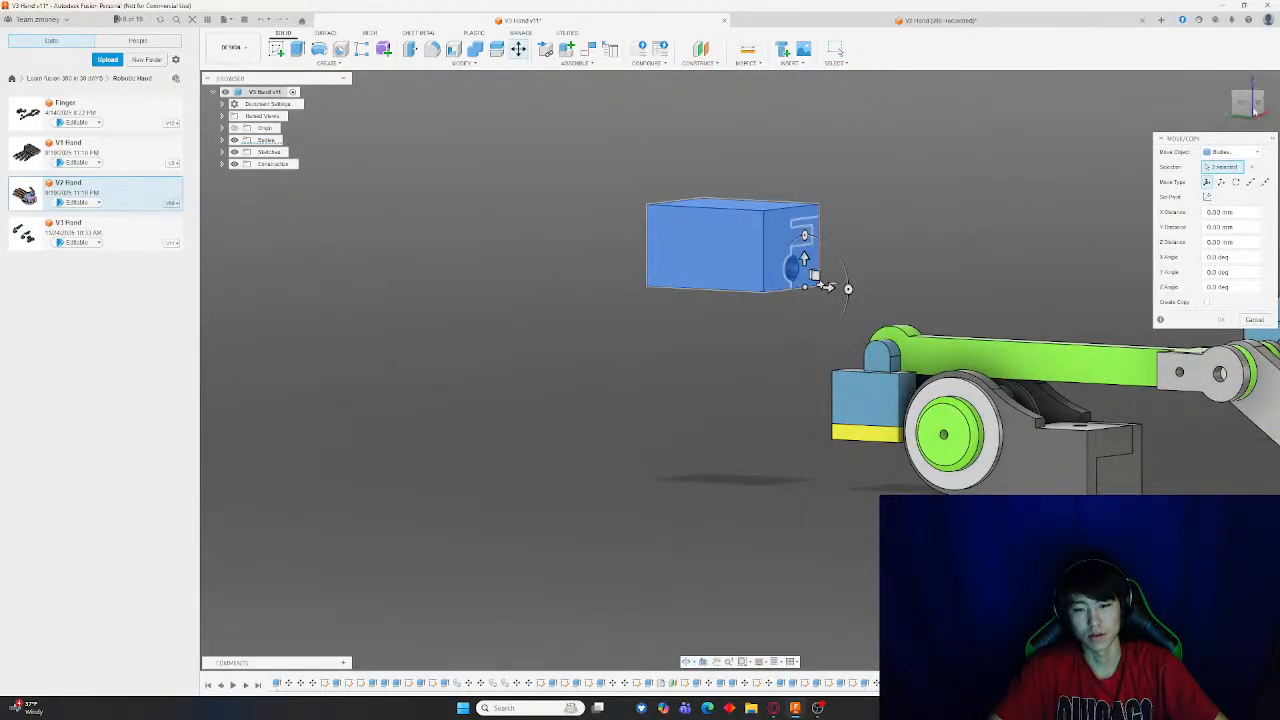
pyautogui.press('Escape')
# Sketch a rectangle matching the gray block's footprint in a top view and finish the sketch
pyautogui.keyDown('shift'); pyautogui.moveTo(878, 258); pyautogui.dragTo(830, 235, button='middle'); pyautogui.keyUp('shift')
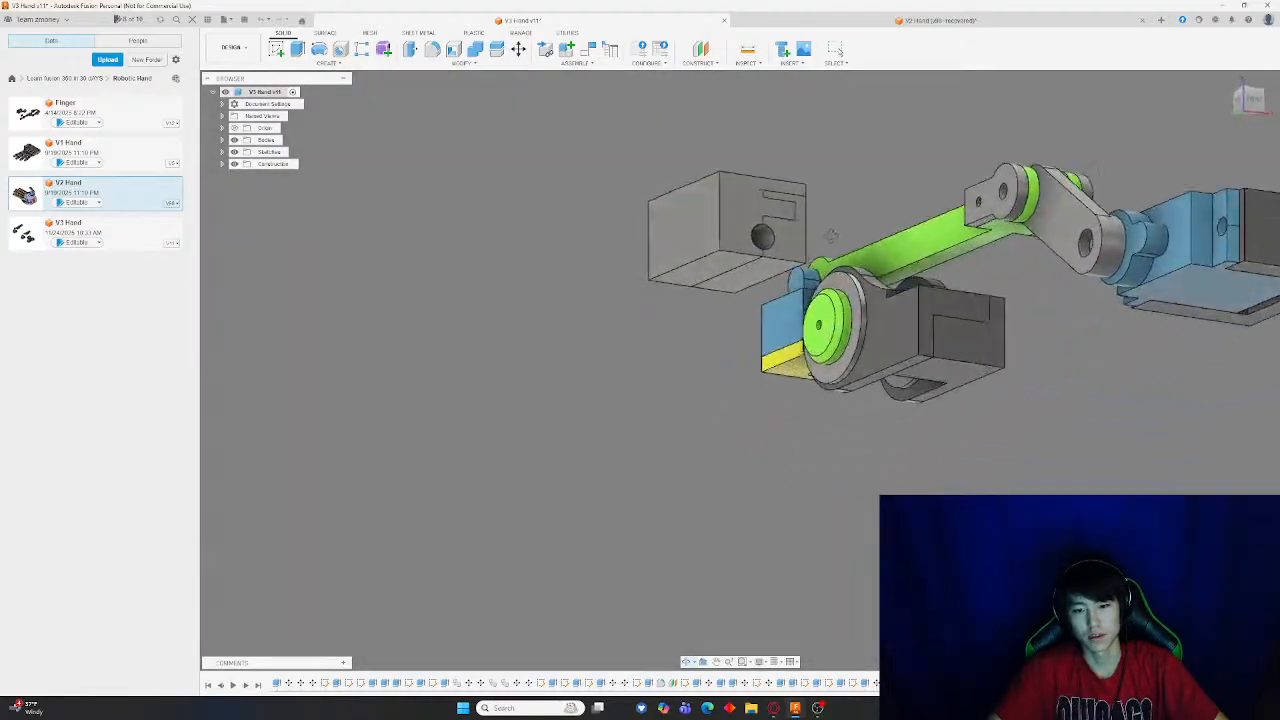
pyautogui.scroll(5, 830, 235)
pyautogui.scroll(-1, 700, 315)
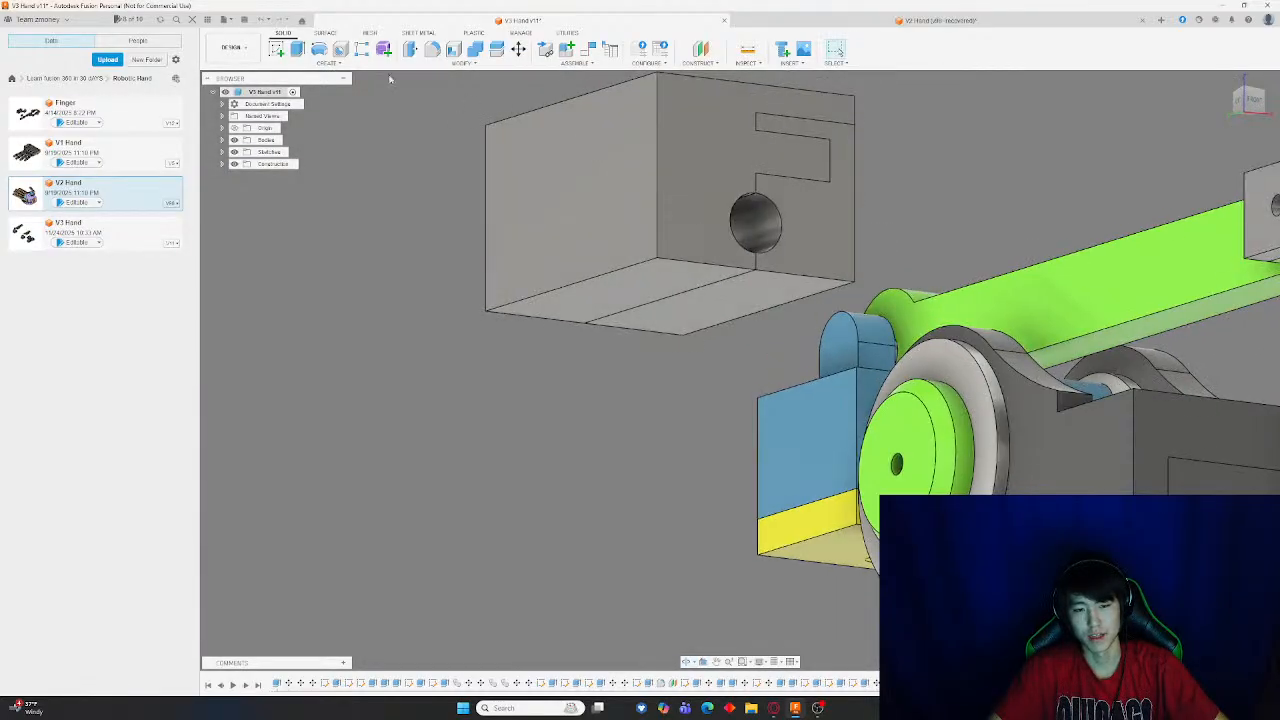
pyautogui.click(277, 49)
pyautogui.click(620, 300)
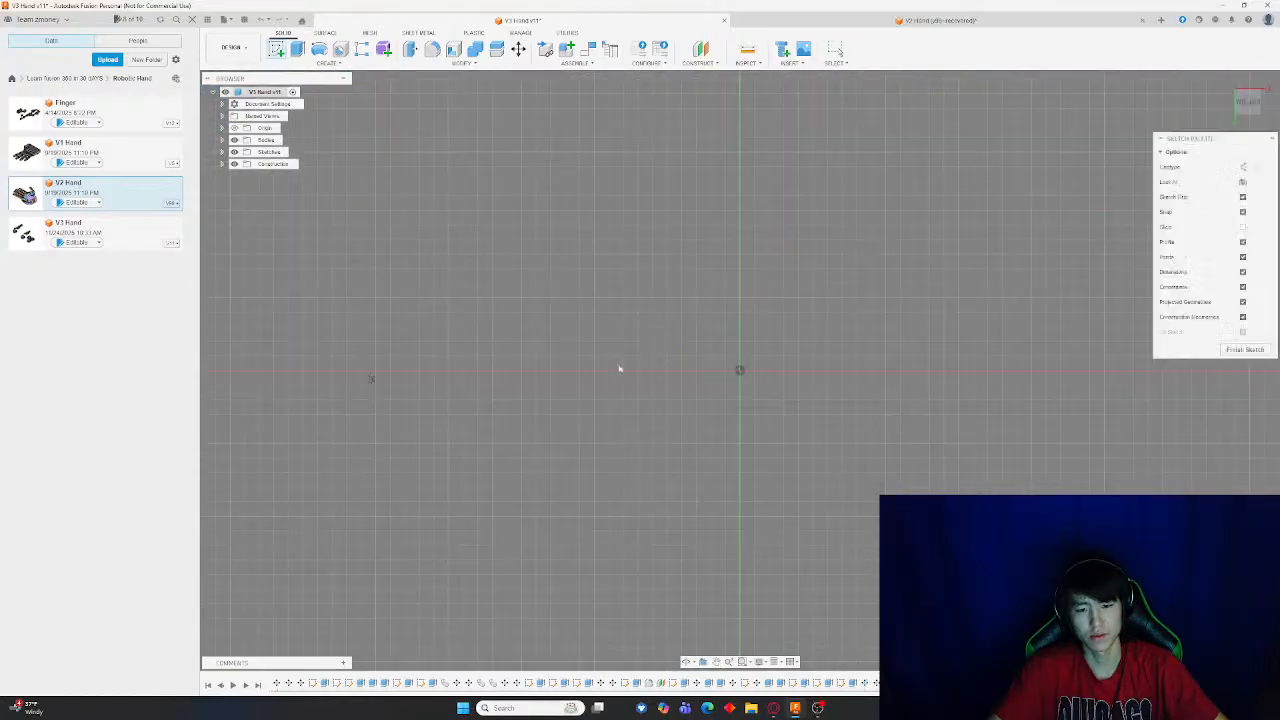
pyautogui.press('r')
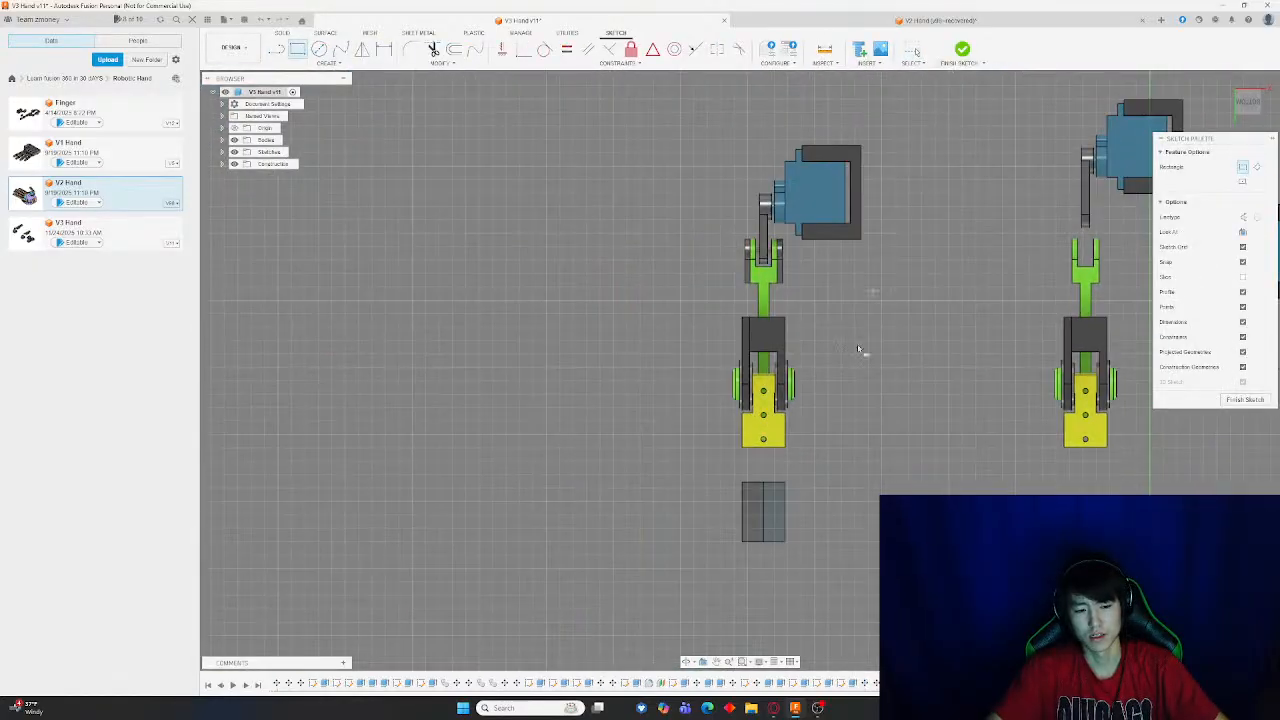
pyautogui.scroll(4, 786, 534)
pyautogui.click(789, 550)
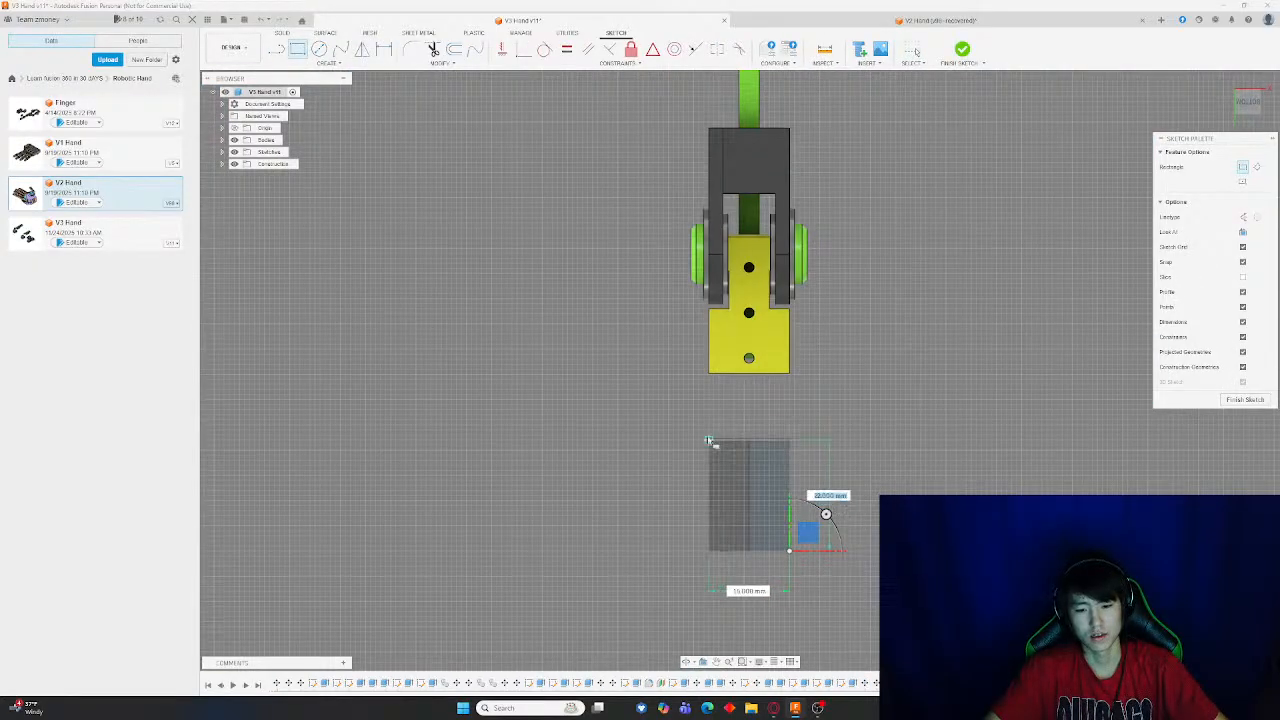
pyautogui.scroll(3, 709, 441)
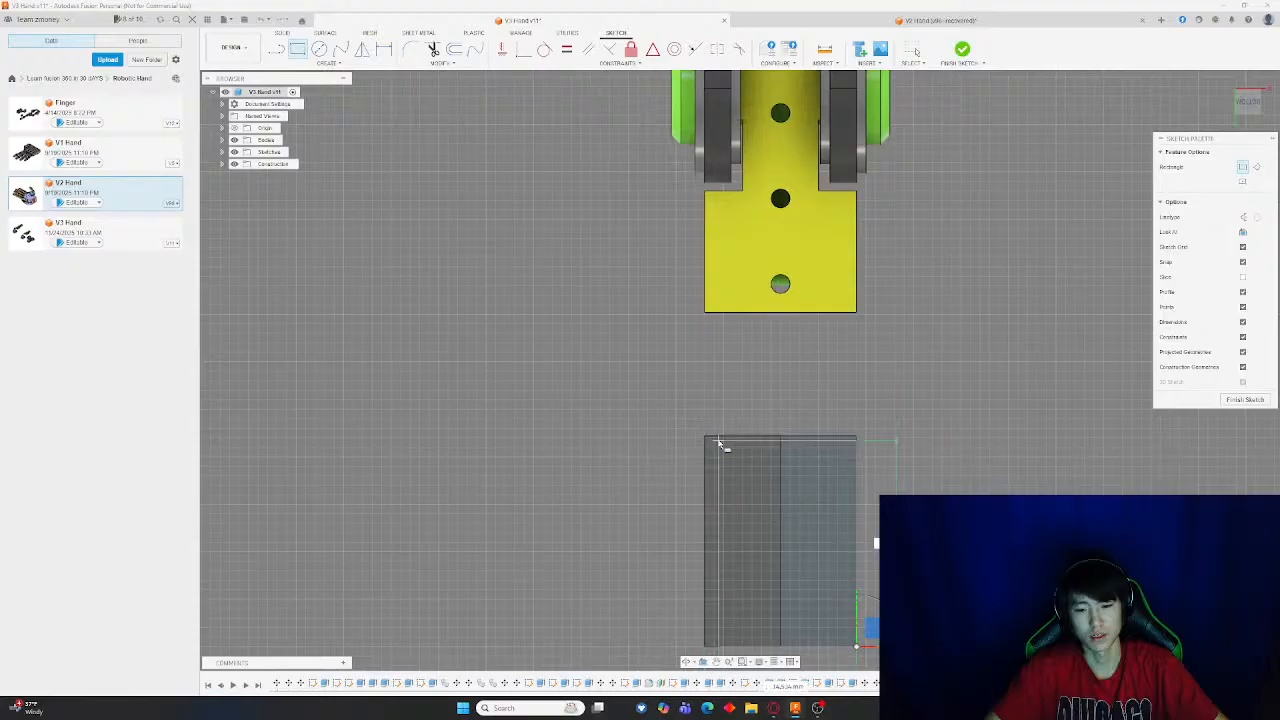
pyautogui.scroll(4, 718, 444)
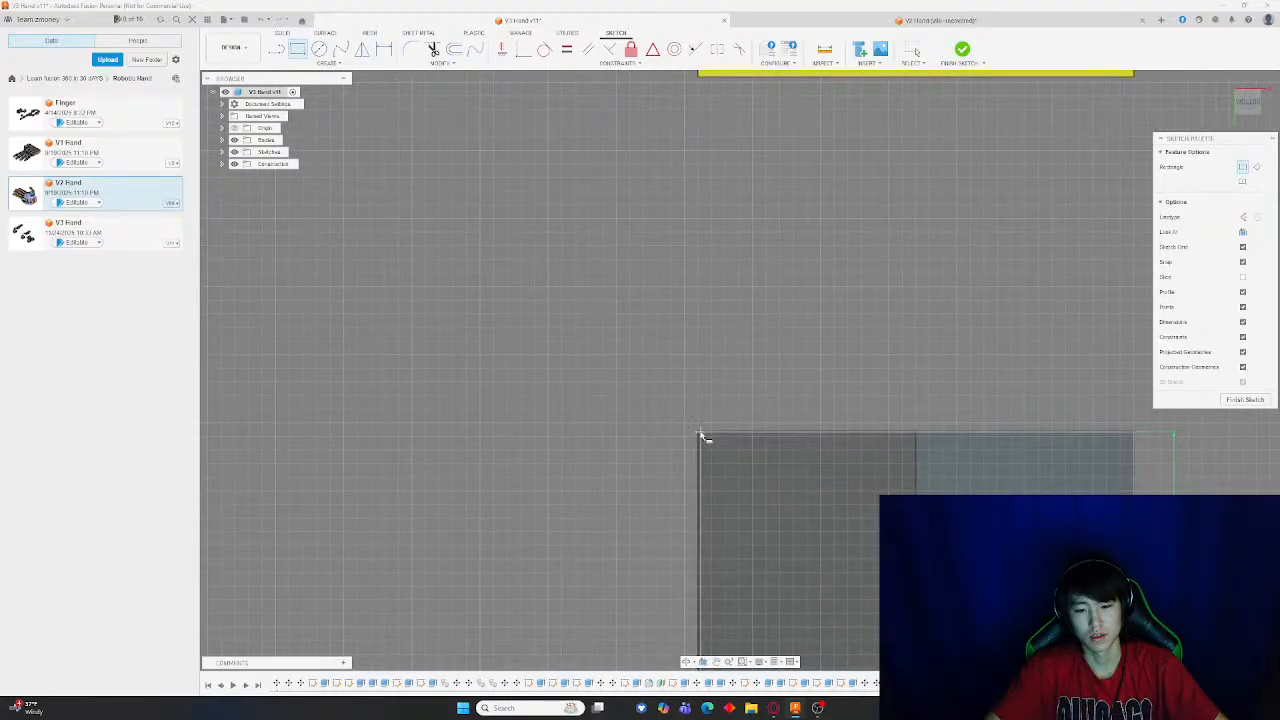
pyautogui.click(703, 437)
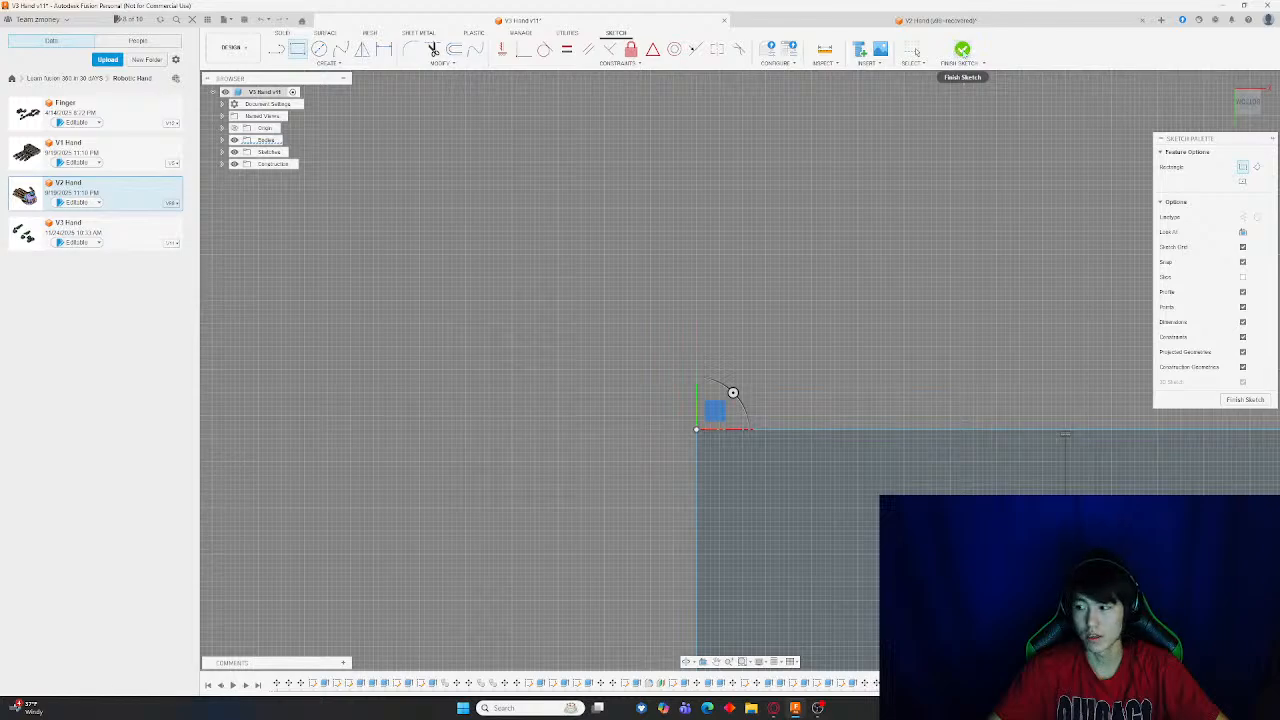
pyautogui.click(962, 50)
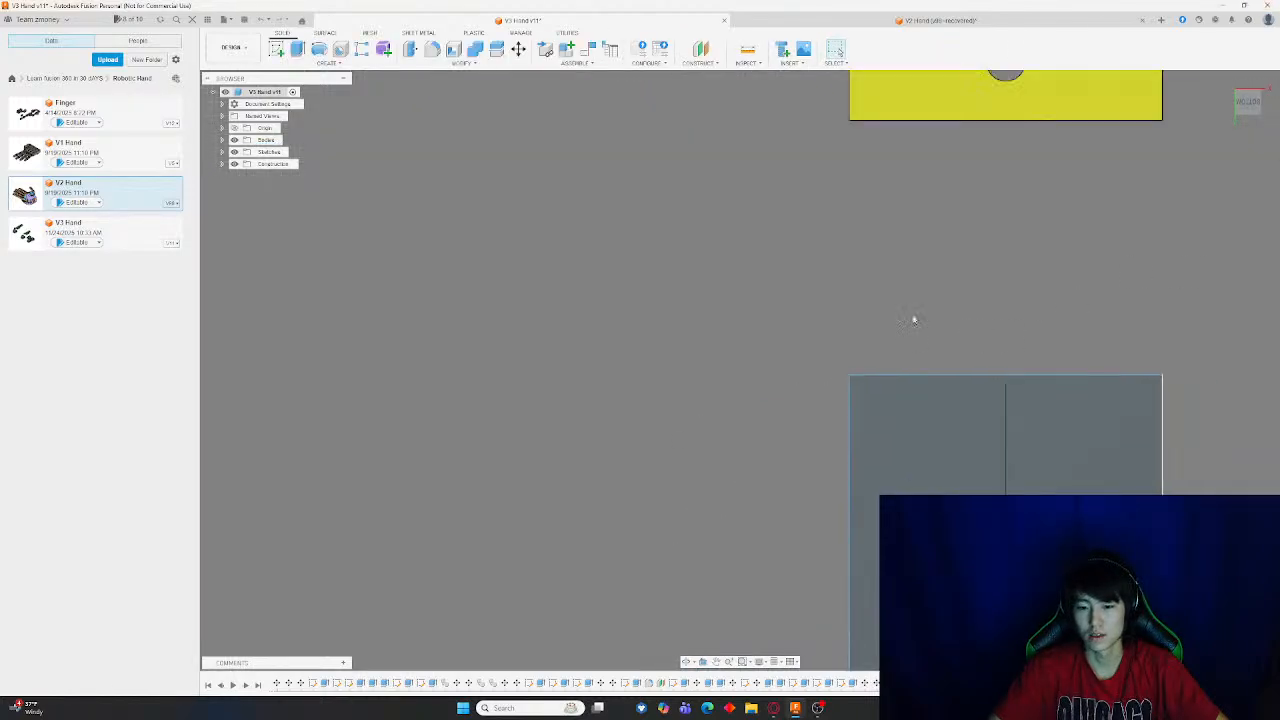
# Move one half of the split block sideways away from the other half
pyautogui.press('m')
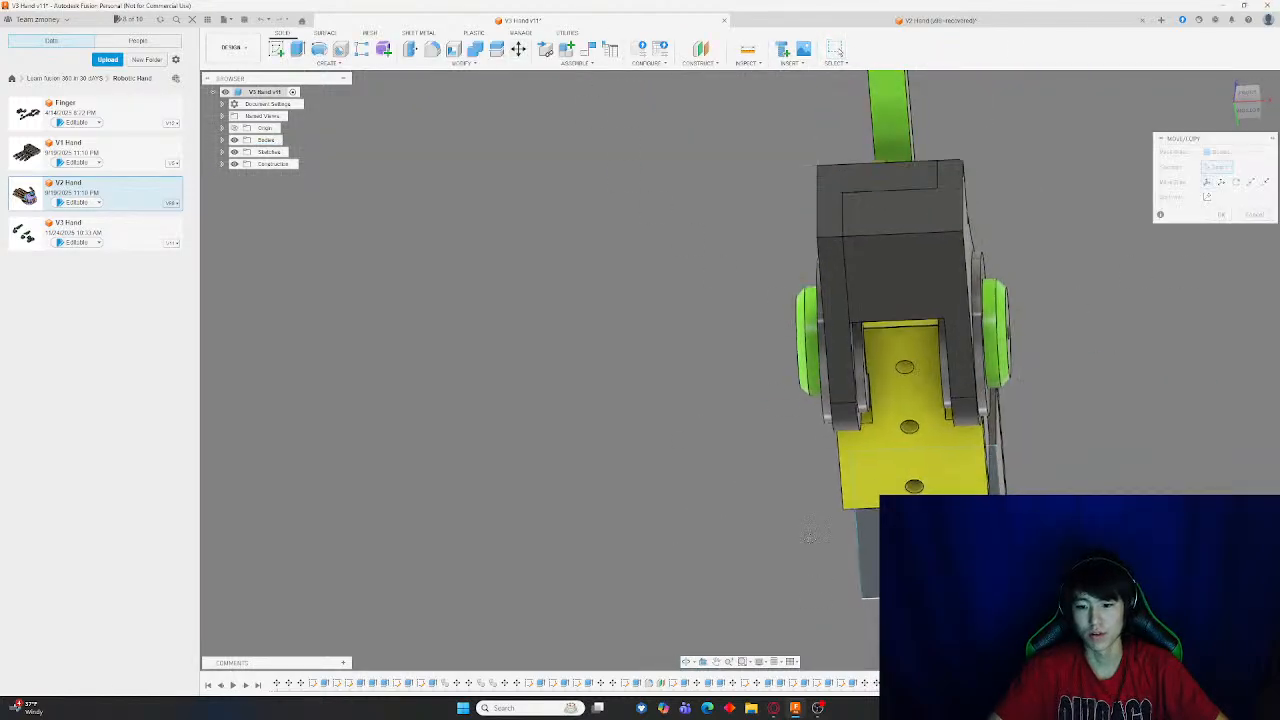
pyautogui.moveTo(810, 537); pyautogui.dragTo(818, 275, button='middle')
pyautogui.keyDown('shift'); pyautogui.moveTo(978, 334); pyautogui.dragTo(838, 384, button='middle'); pyautogui.keyUp('shift')
pyautogui.click(838, 384)
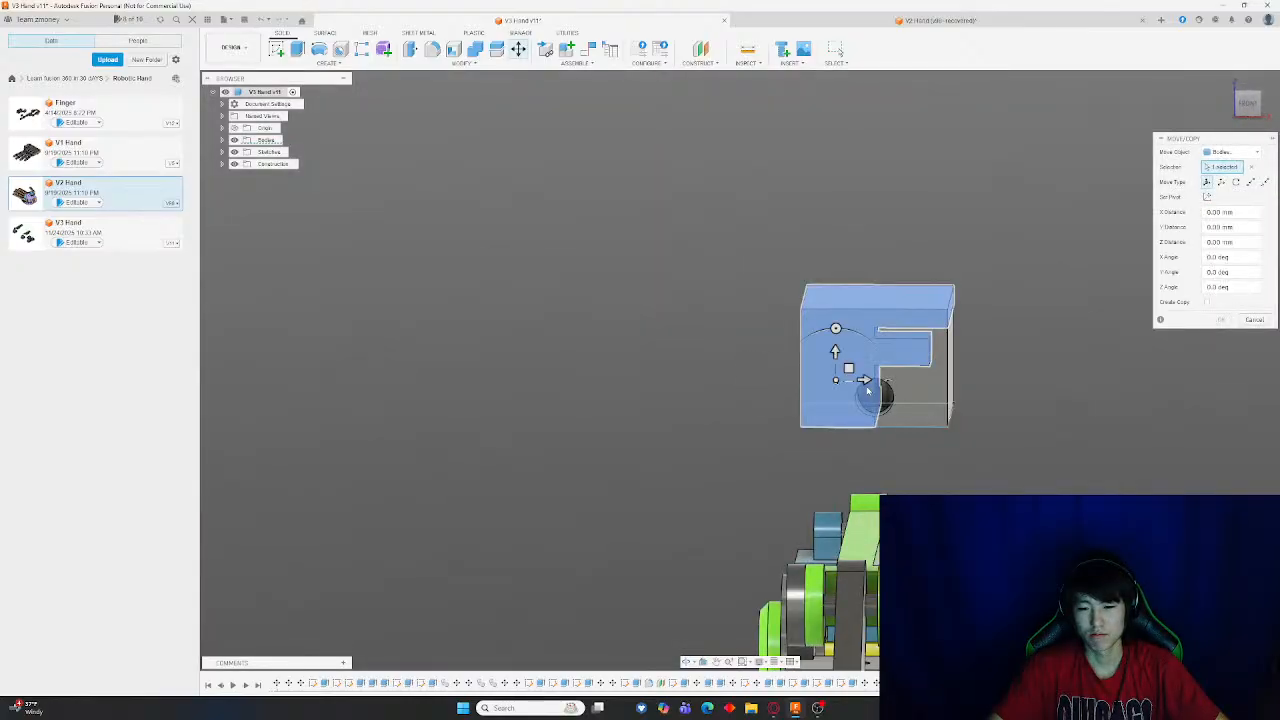
pyautogui.moveTo(900, 396); pyautogui.dragTo(498, 378)
pyautogui.press('Return')
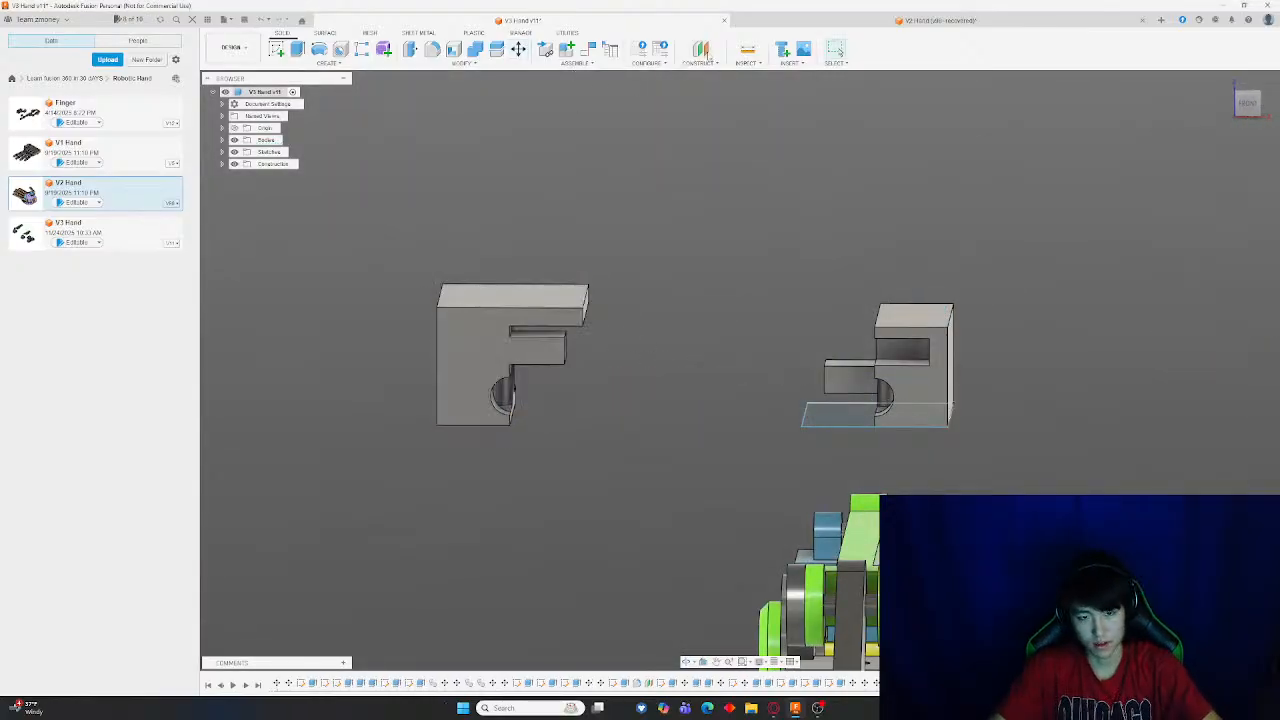
# Measure the thickness of the block half's top edge
pyautogui.scroll(5, 594, 277)
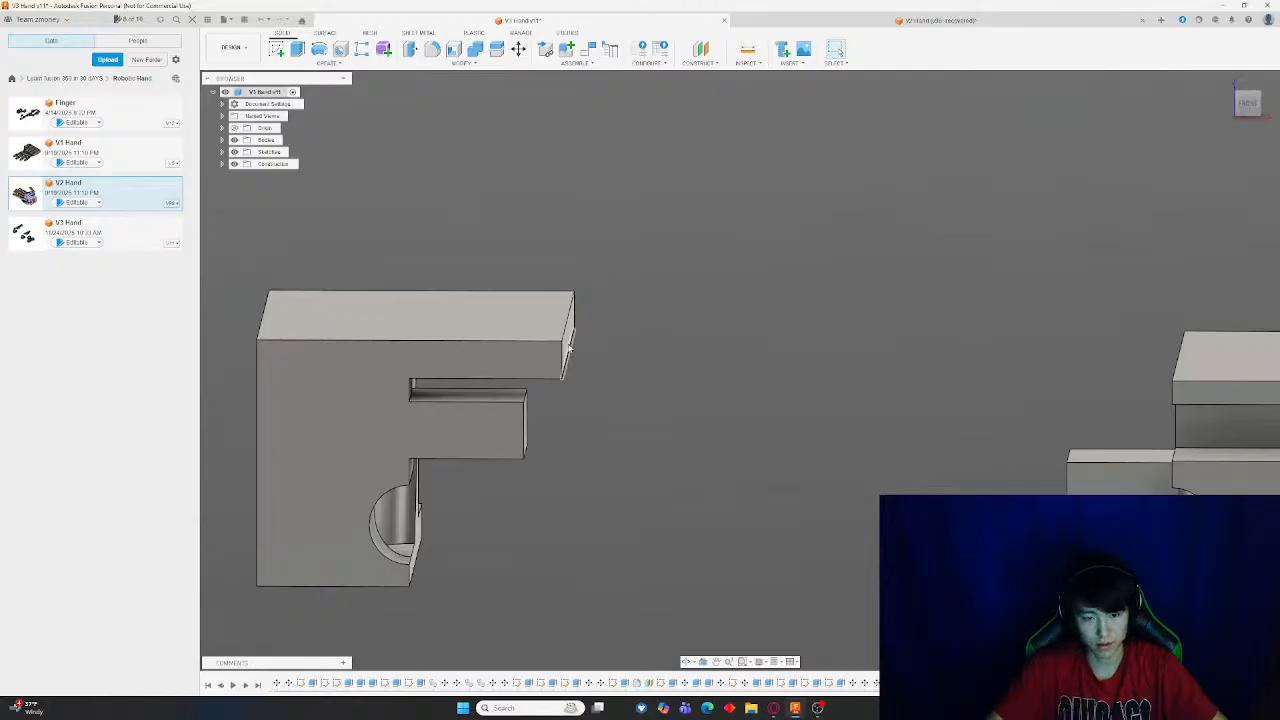
pyautogui.keyDown('shift'); pyautogui.moveTo(711, 382); pyautogui.dragTo(754, 153, button='middle'); pyautogui.keyUp('shift')
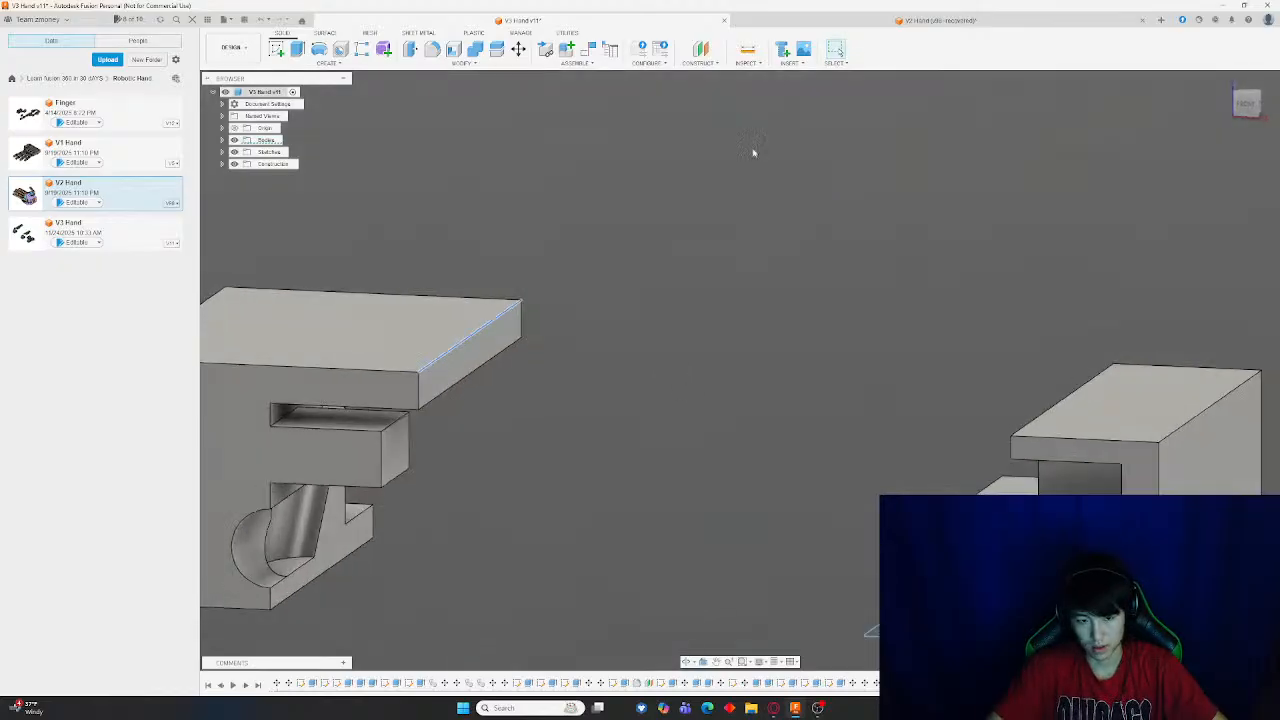
pyautogui.press('i')
pyautogui.click(490, 361)
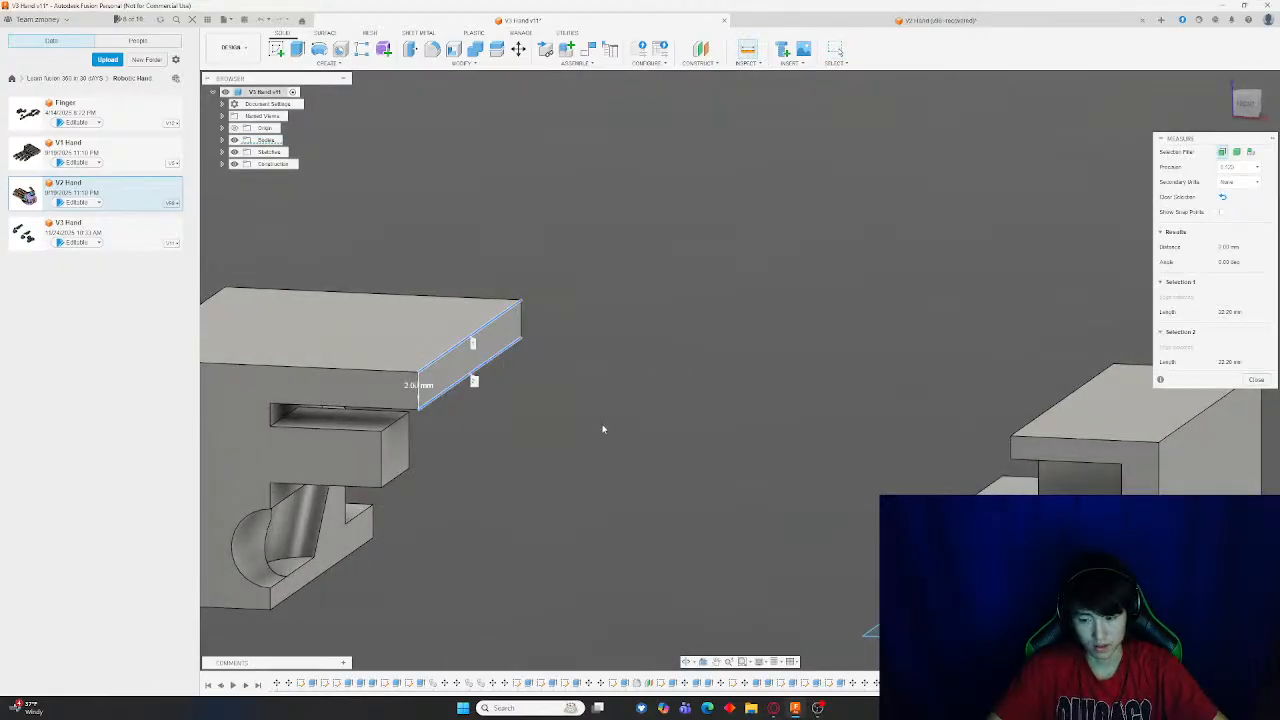
pyautogui.press('Escape')
pyautogui.keyDown('shift'); pyautogui.moveTo(602, 429); pyautogui.dragTo(527, 146, button='middle'); pyautogui.keyUp('shift')
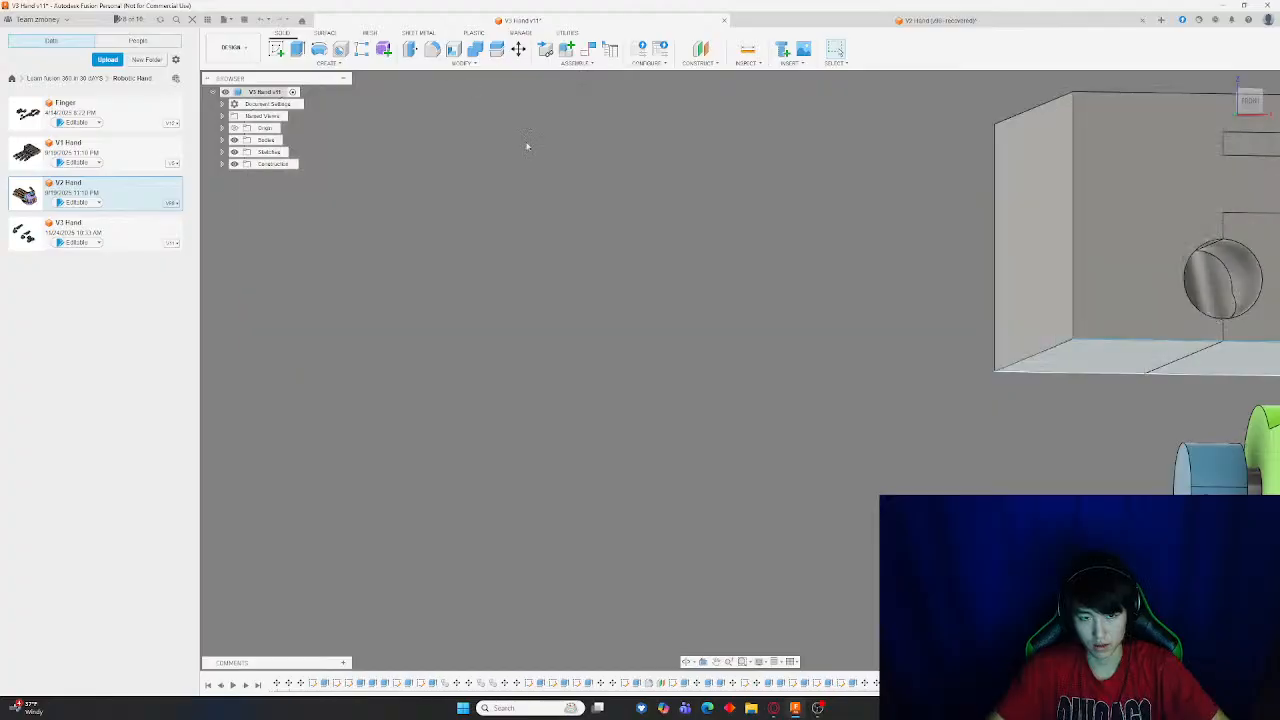
# Start an extrude and cancel it, then undo the last two operations
pyautogui.click(298, 50)
pyautogui.keyDown('shift'); pyautogui.moveTo(800, 426); pyautogui.dragTo(1043, 426, button='middle'); pyautogui.keyUp('shift')
pyautogui.press('Escape')
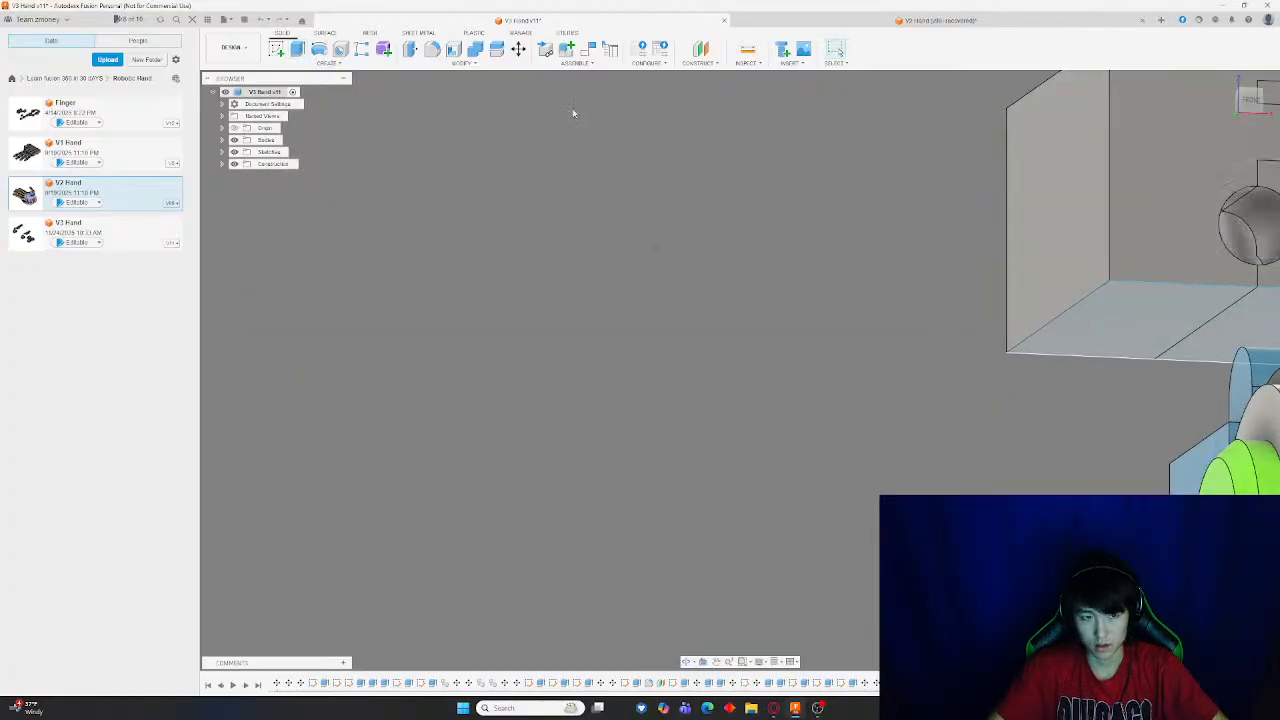
pyautogui.click(281, 20)
pyautogui.click(281, 20)
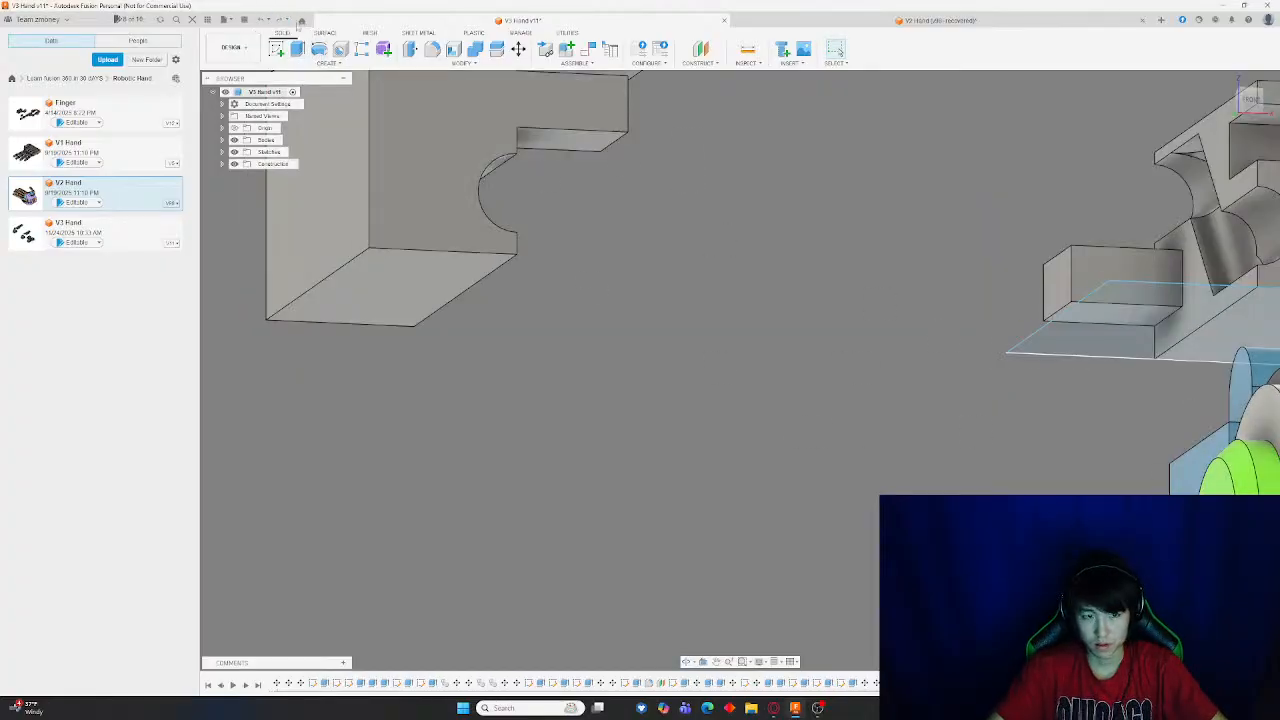
# Extrude the rectangle profile upward a short distance, then undo the extrude
pyautogui.click(298, 50)
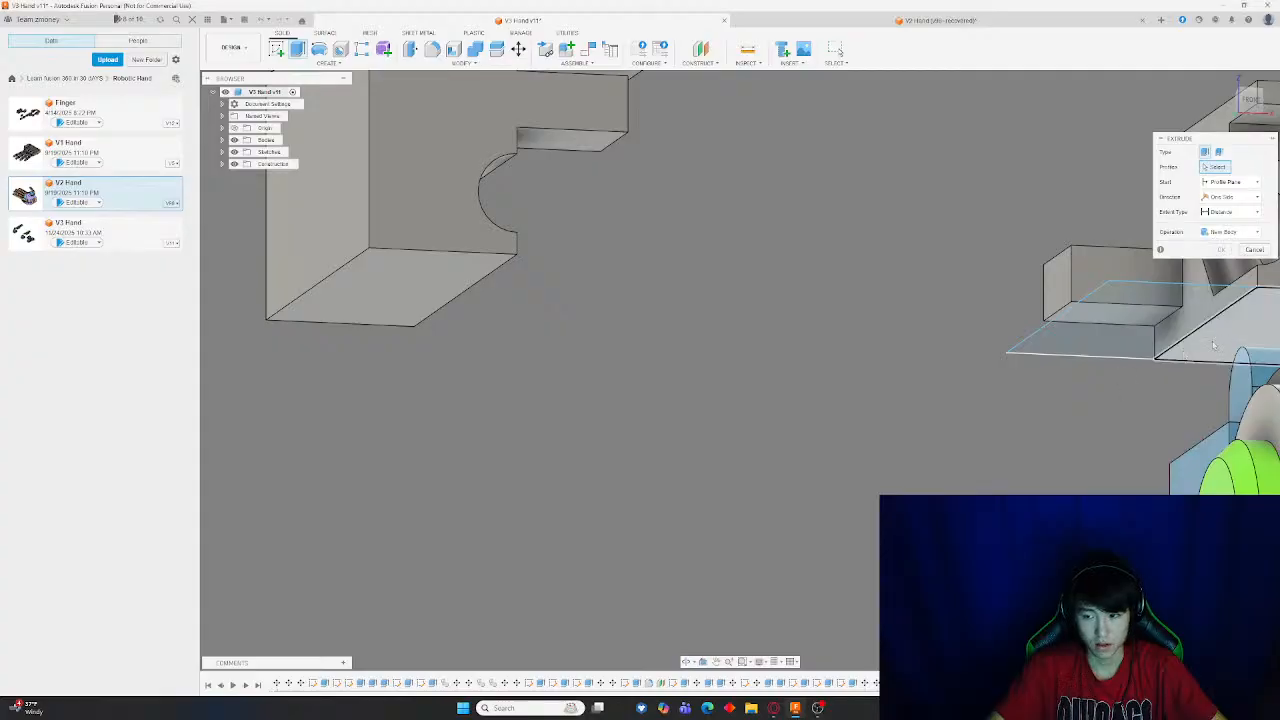
pyautogui.click(1131, 330)
pyautogui.moveTo(1131, 330); pyautogui.dragTo(1131, 366)
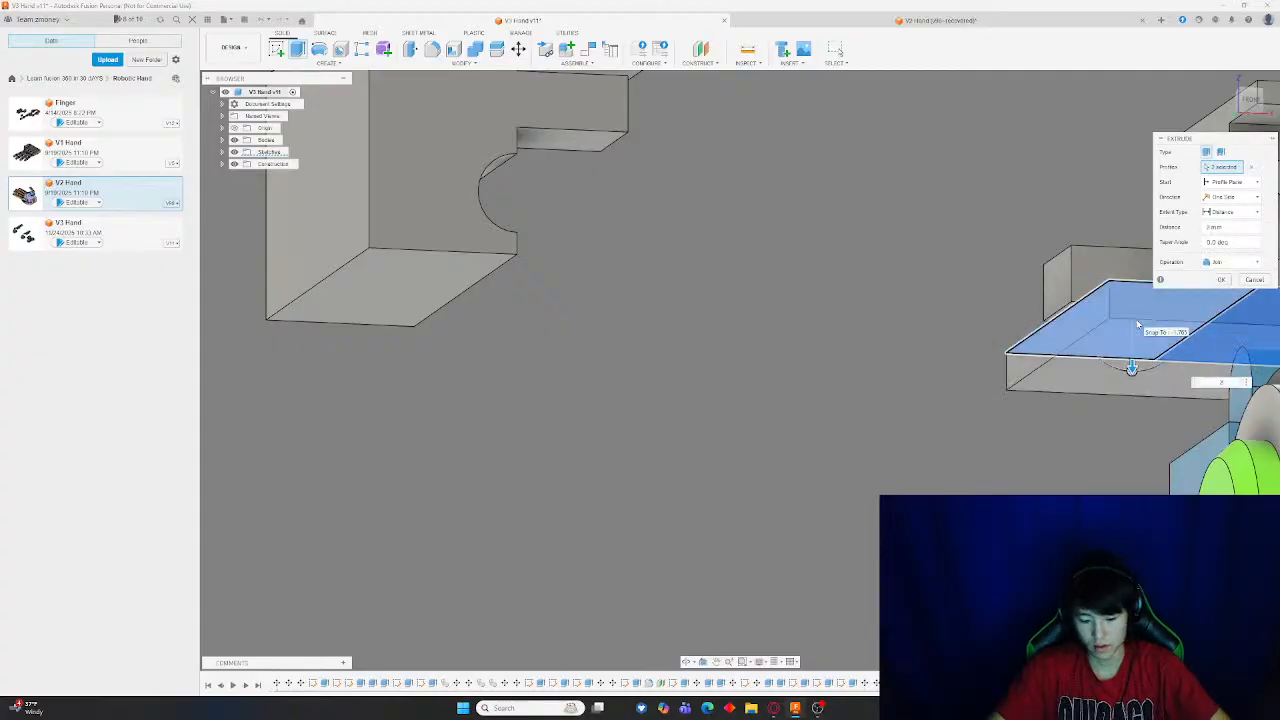
pyautogui.press('Return')
pyautogui.doubleClick(432, 190)
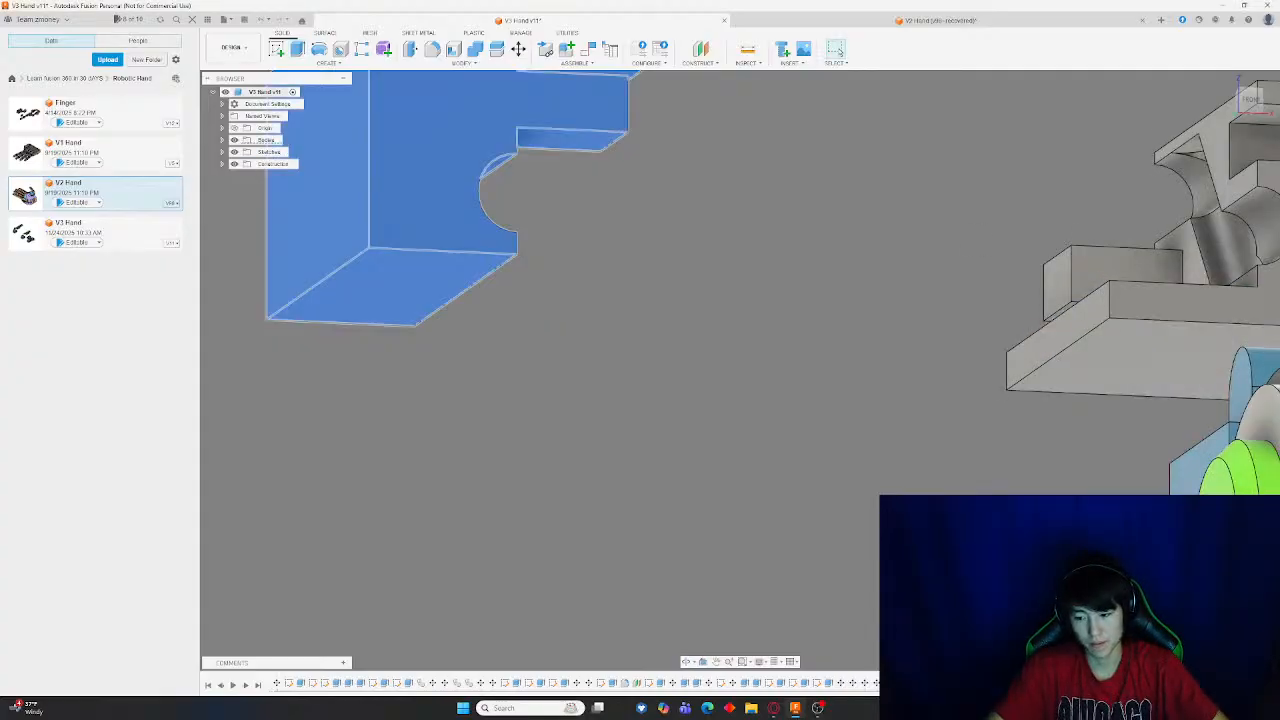
pyautogui.hotkey('ctrl', 'z')
# Orbit and zoom around the model to examine the gray block beside the finger segments
pyautogui.keyDown('shift'); pyautogui.moveTo(920, 468); pyautogui.dragTo(640, 452, button='middle'); pyautogui.keyUp('shift')
pyautogui.moveTo(640, 452); pyautogui.dragTo(820, 424, button='middle')
pyautogui.scroll(-3, 872, 467)
pyautogui.scroll(-4, 801, 461)
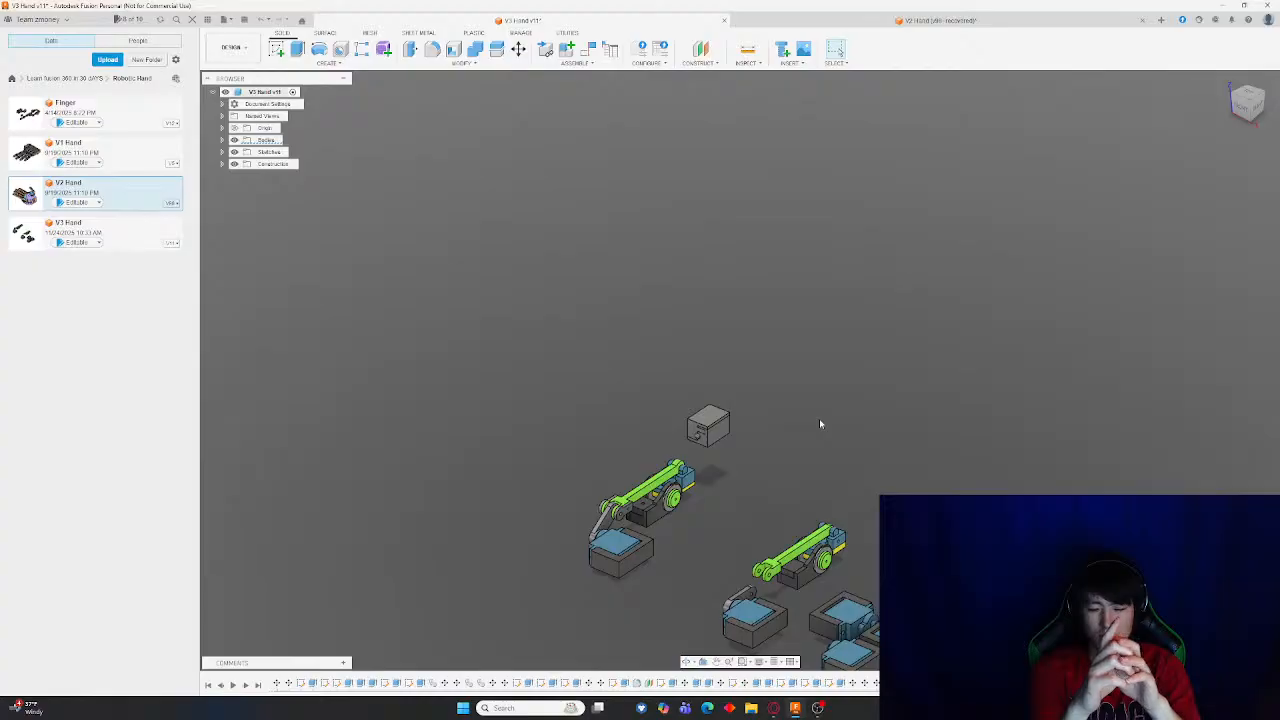
pyautogui.scroll(-3, 754, 439)
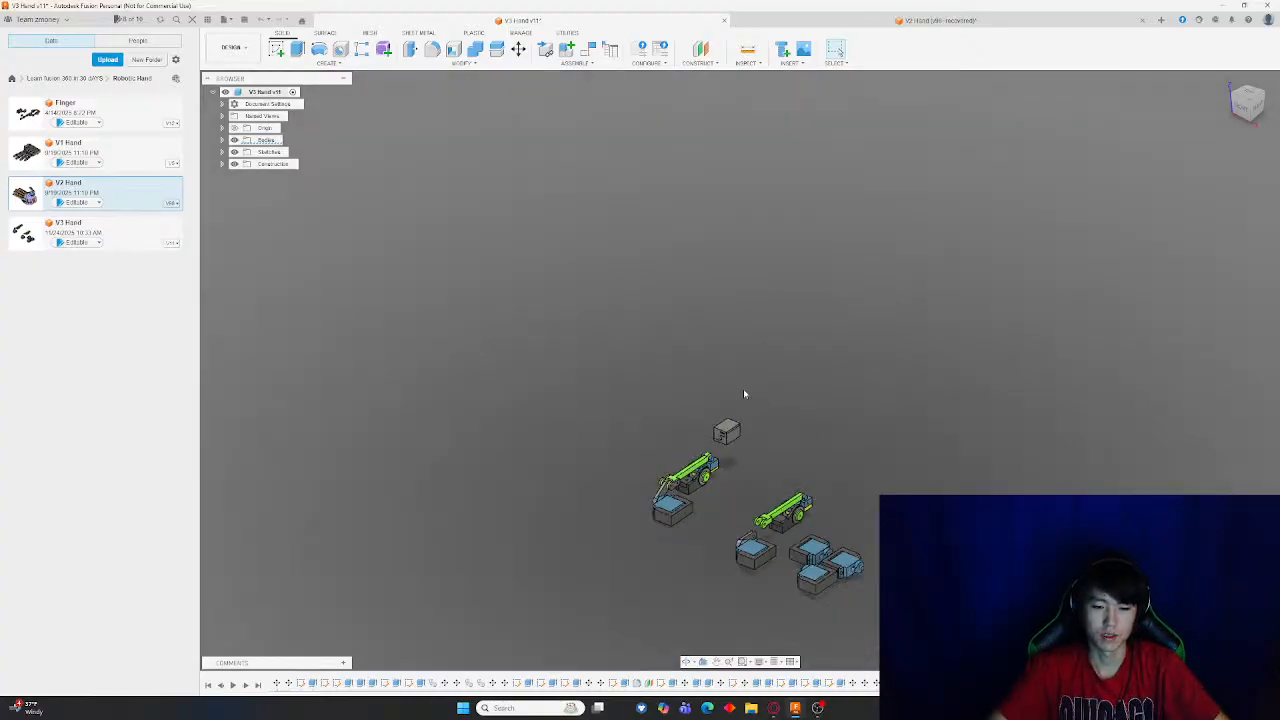
pyautogui.keyDown('shift'); pyautogui.moveTo(744, 390); pyautogui.dragTo(834, 451, button='middle'); pyautogui.keyUp('shift')
pyautogui.scroll(6, 785, 478)
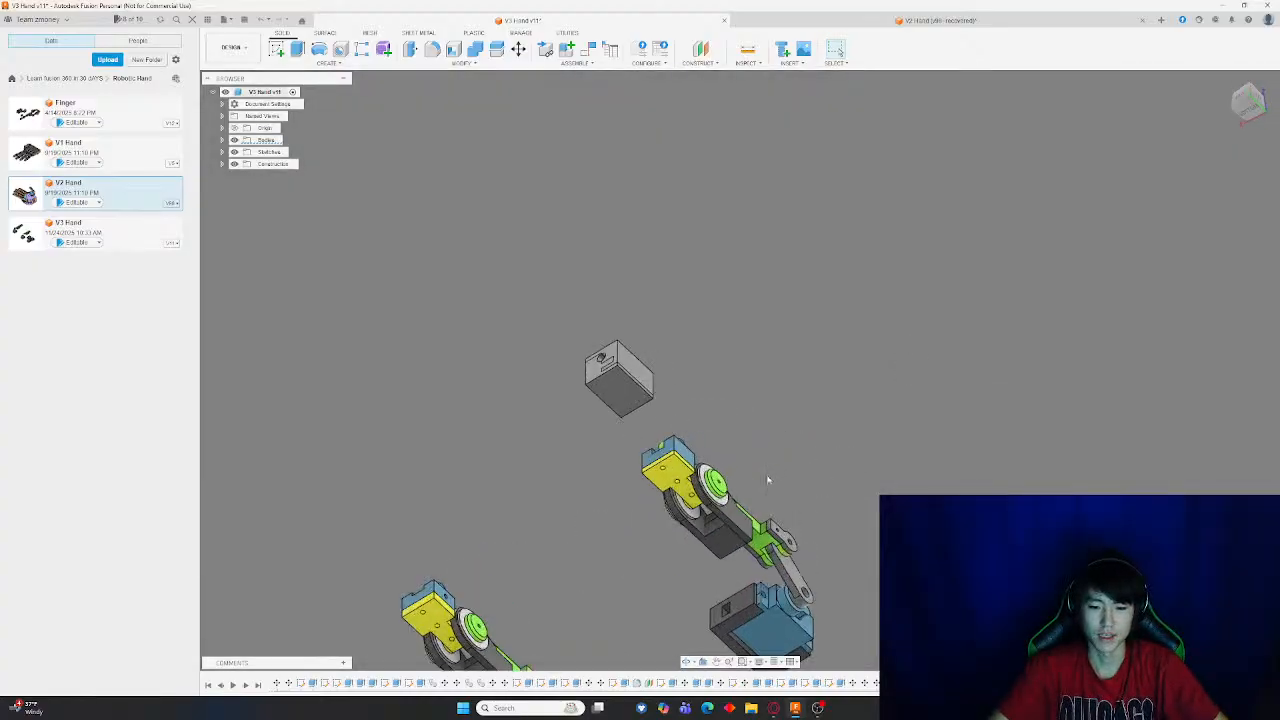
pyautogui.keyDown('shift'); pyautogui.moveTo(730, 443); pyautogui.dragTo(640, 466, button='middle'); pyautogui.keyUp('shift')
pyautogui.scroll(5, 658, 365)
pyautogui.scroll(-5, 694, 327)
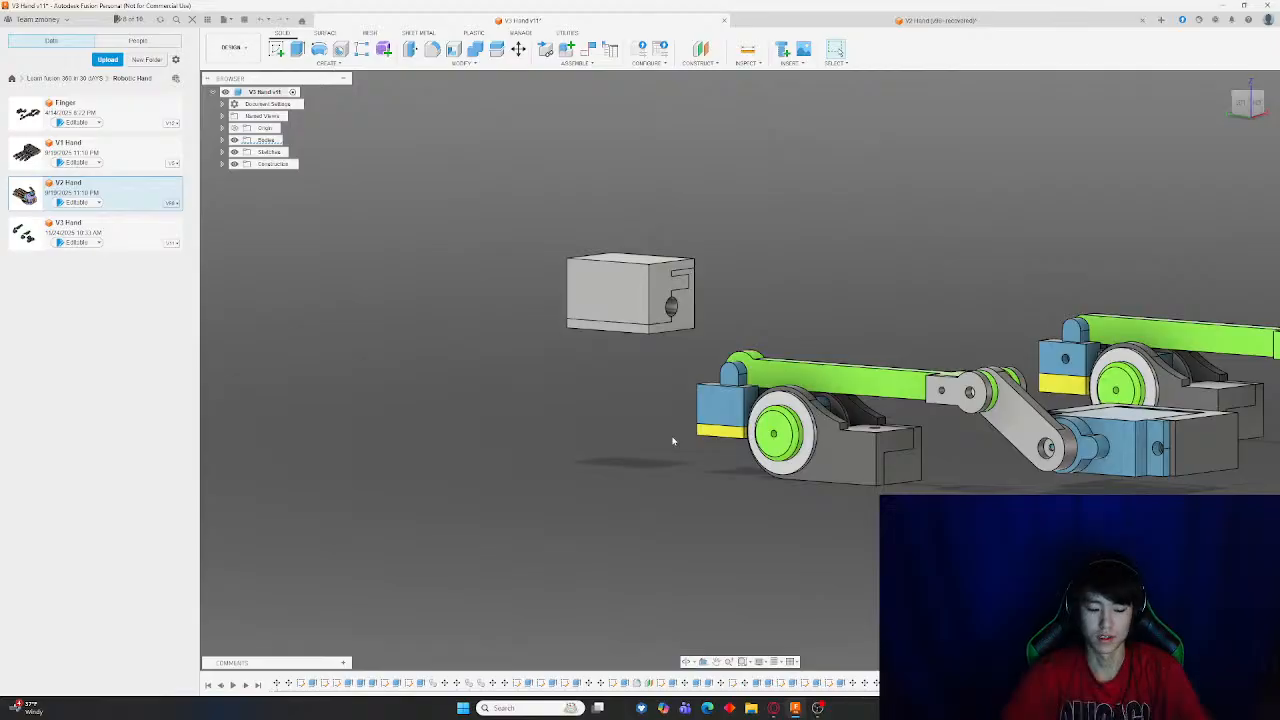
pyautogui.scroll(-3, 722, 371)
pyautogui.scroll(3, 653, 364)
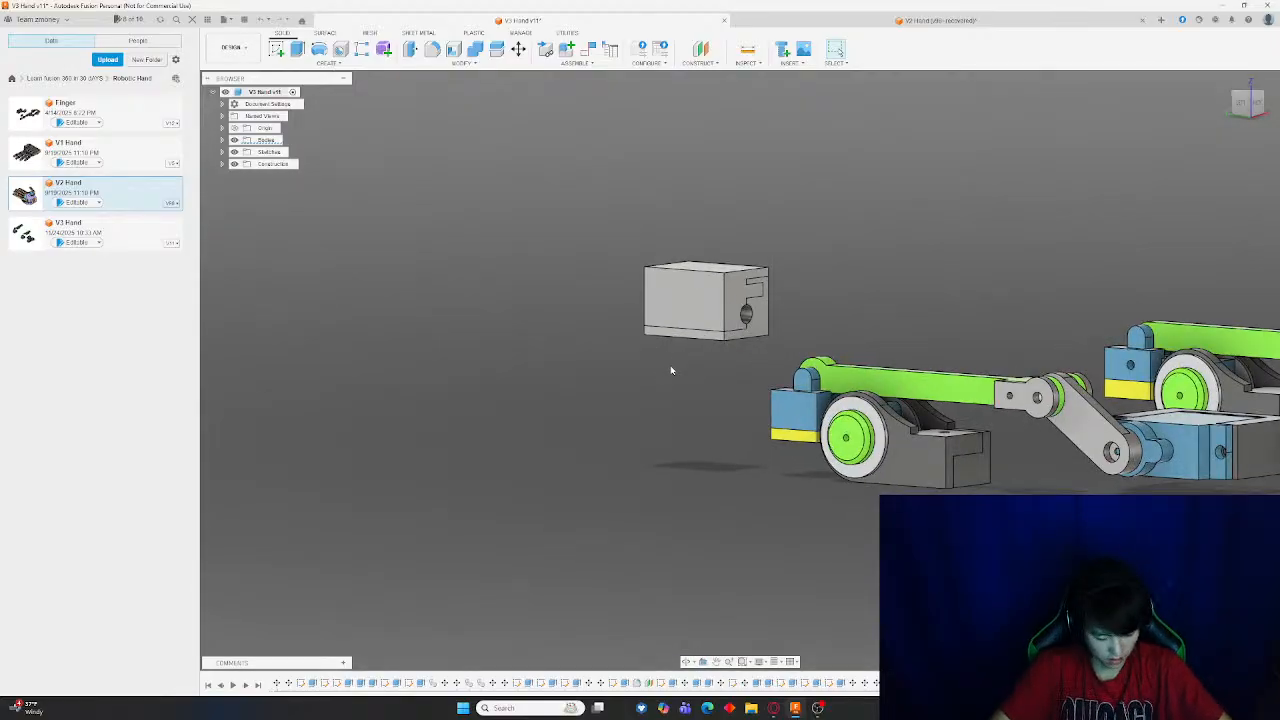
pyautogui.keyDown('shift'); pyautogui.moveTo(671, 364); pyautogui.dragTo(609, 323, button='middle'); pyautogui.keyUp('shift')
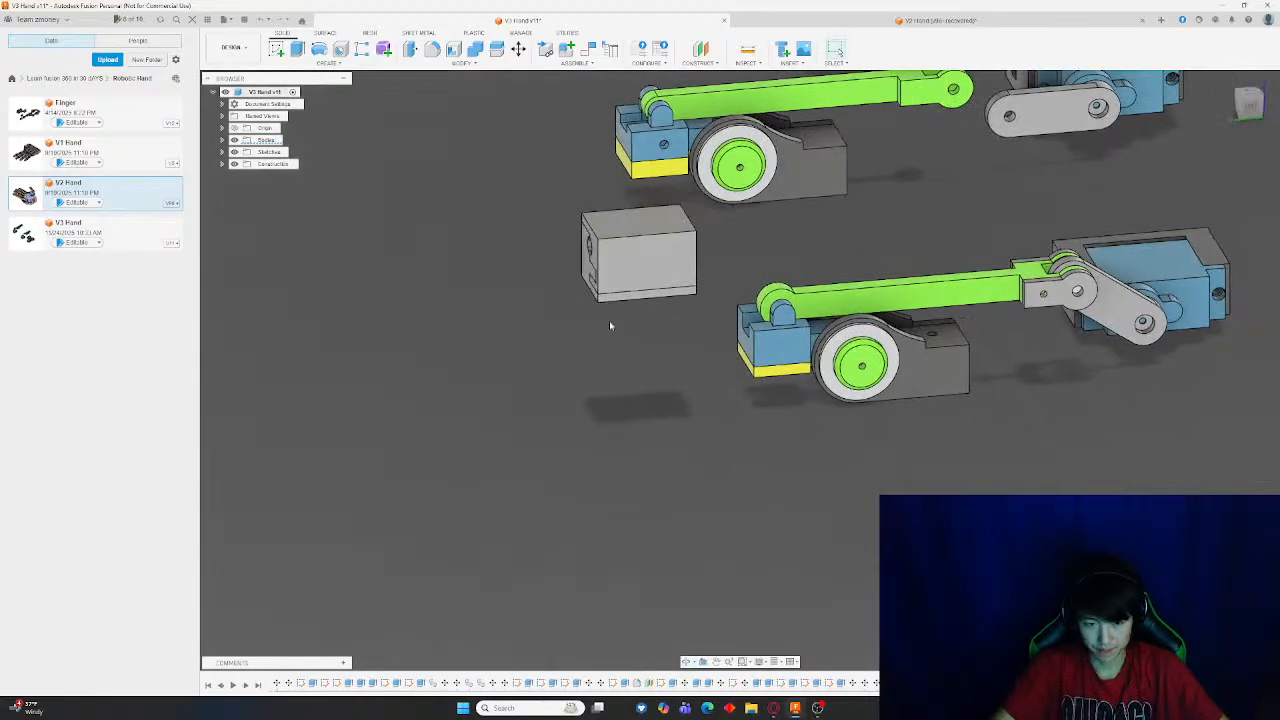
pyautogui.scroll(4, 431, 271)
pyautogui.keyDown('shift'); pyautogui.moveTo(477, 287); pyautogui.dragTo(414, 327, button='middle'); pyautogui.keyUp('shift')
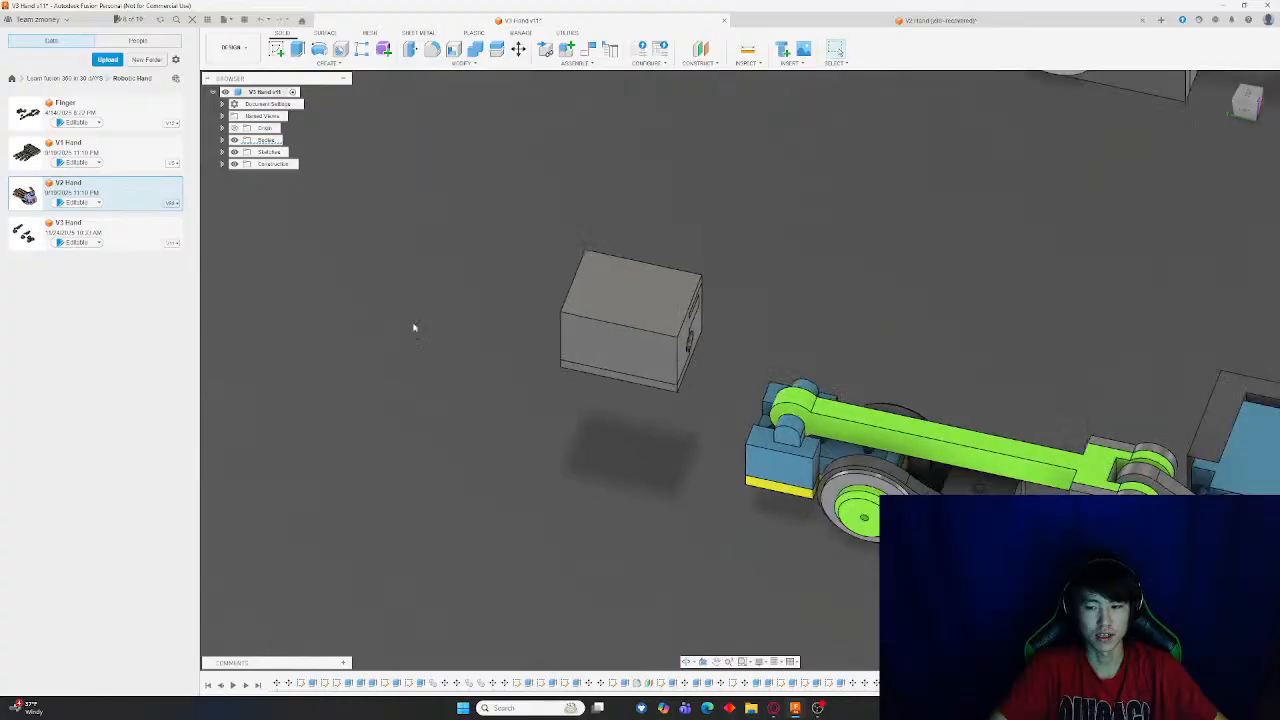
pyautogui.keyDown('shift'); pyautogui.moveTo(567, 141); pyautogui.dragTo(643, 471, button='middle'); pyautogui.keyUp('shift')
pyautogui.scroll(-6, 643, 471)
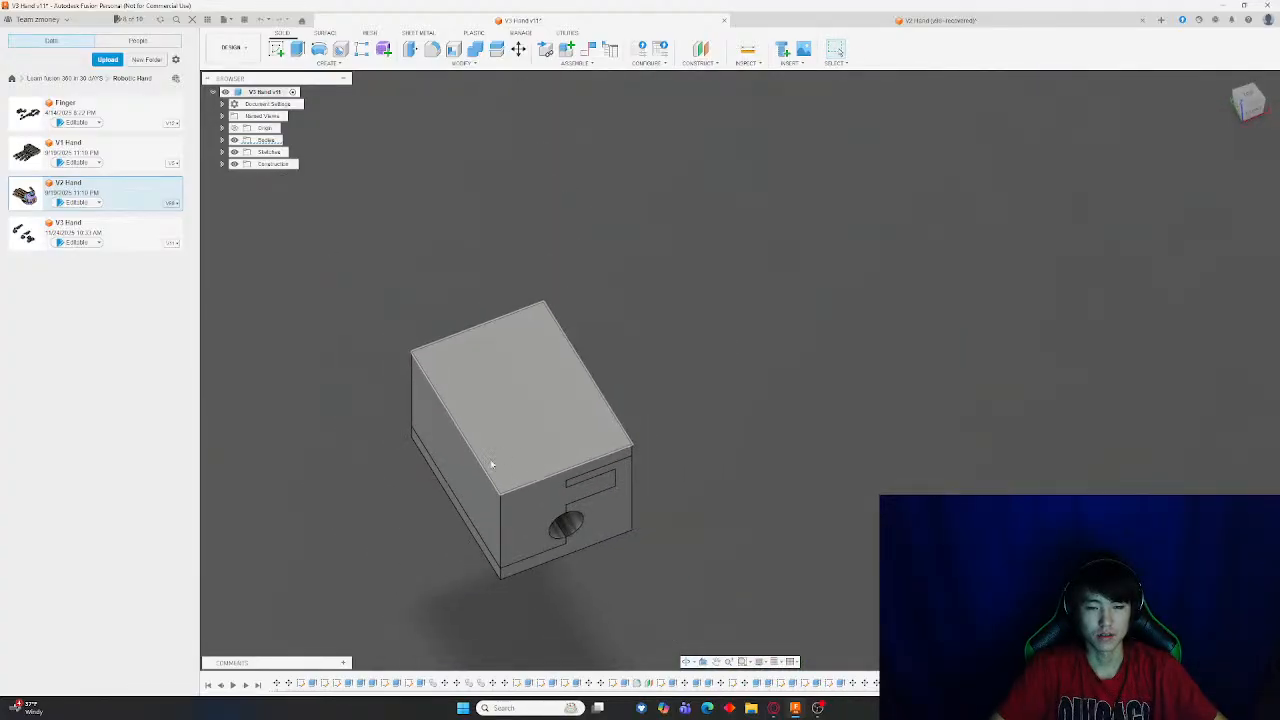
# Start a fillet on the block's two long top edges, then cancel it
pyautogui.click(432, 48)
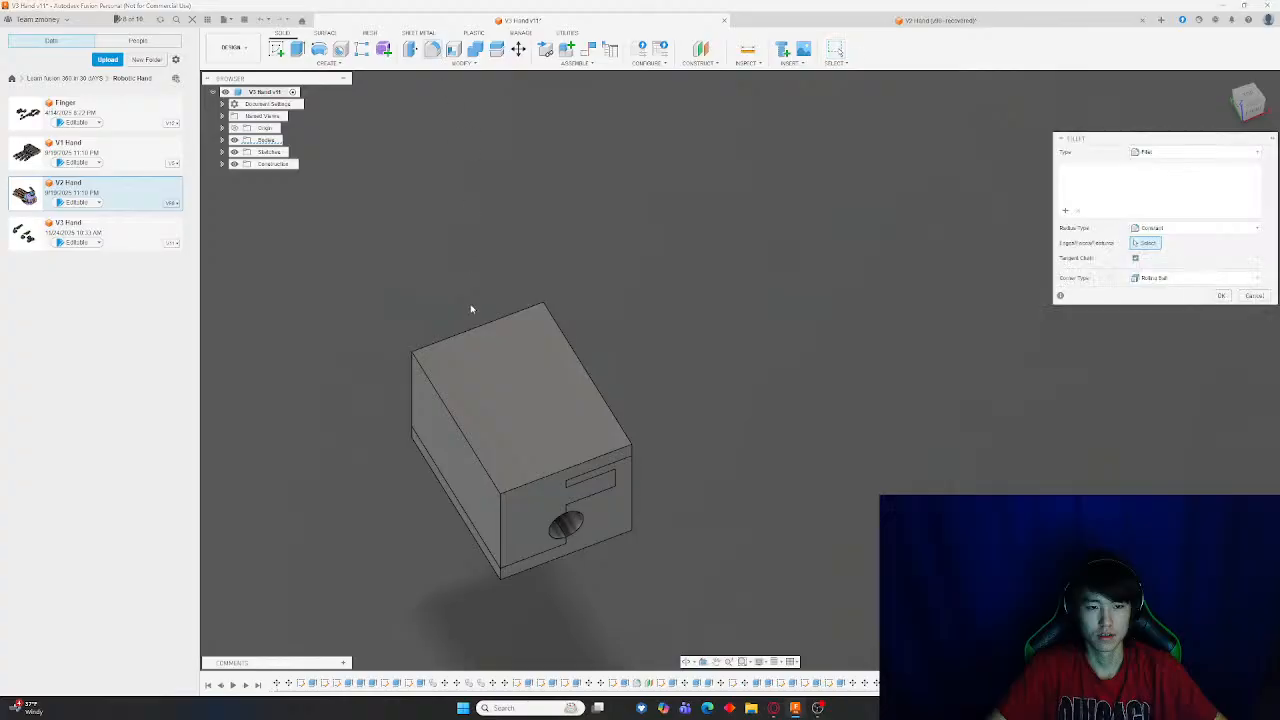
pyautogui.click(440, 400)
pyautogui.click(592, 382)
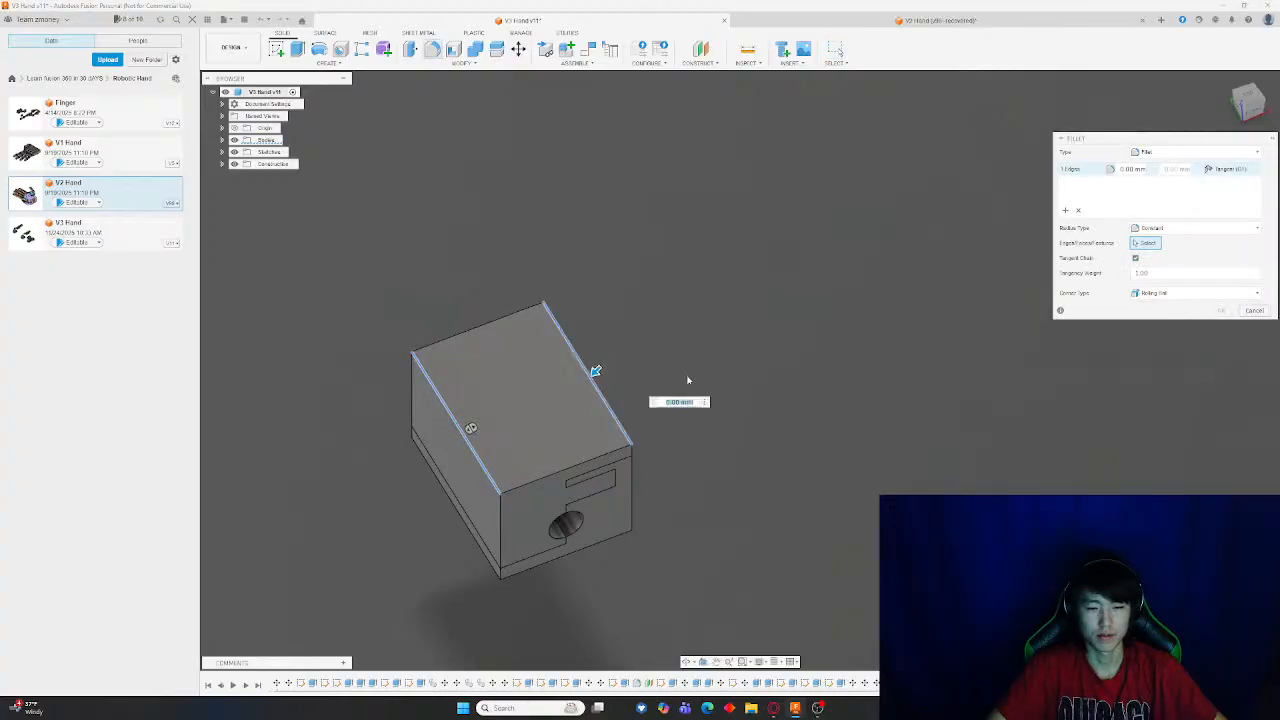
pyautogui.keyDown('shift'); pyautogui.moveTo(686, 377); pyautogui.dragTo(678, 85, button='middle'); pyautogui.keyUp('shift')
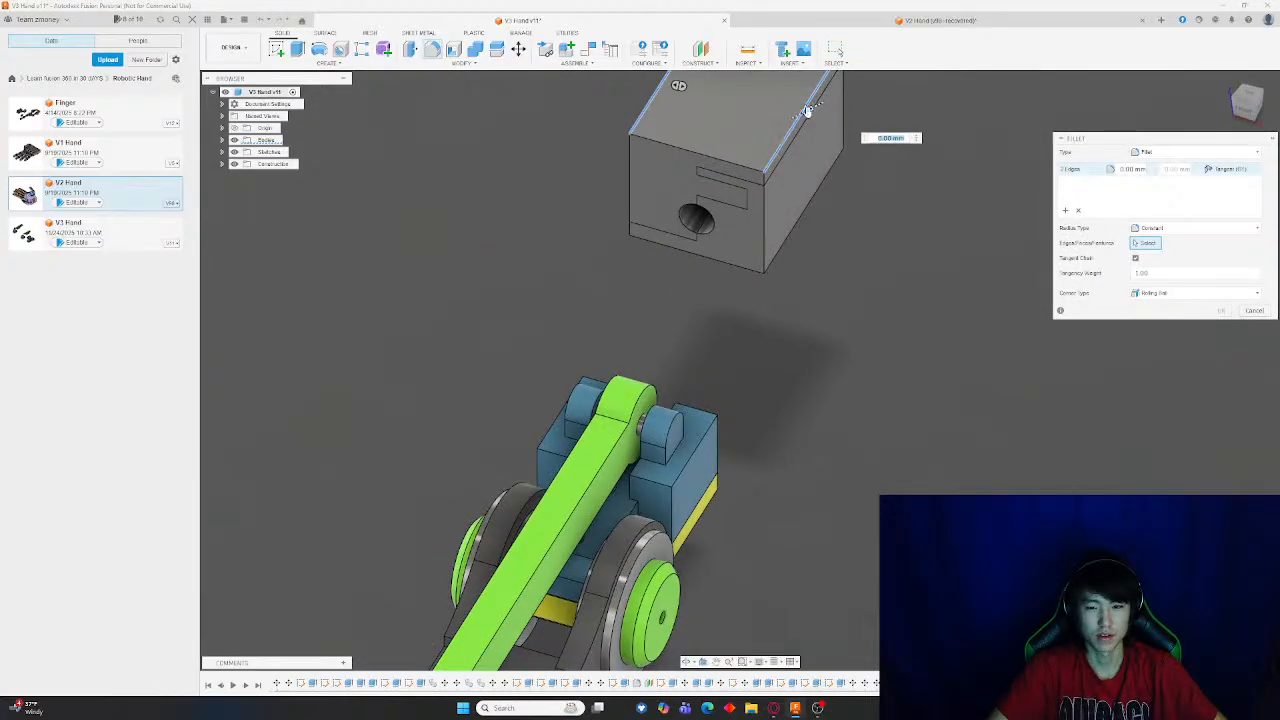
pyautogui.moveTo(771, 110); pyautogui.dragTo(783, 107)
pyautogui.moveTo(783, 107); pyautogui.dragTo(772, 340, button='middle')
pyautogui.scroll(3, 772, 340)
pyautogui.press('Escape')
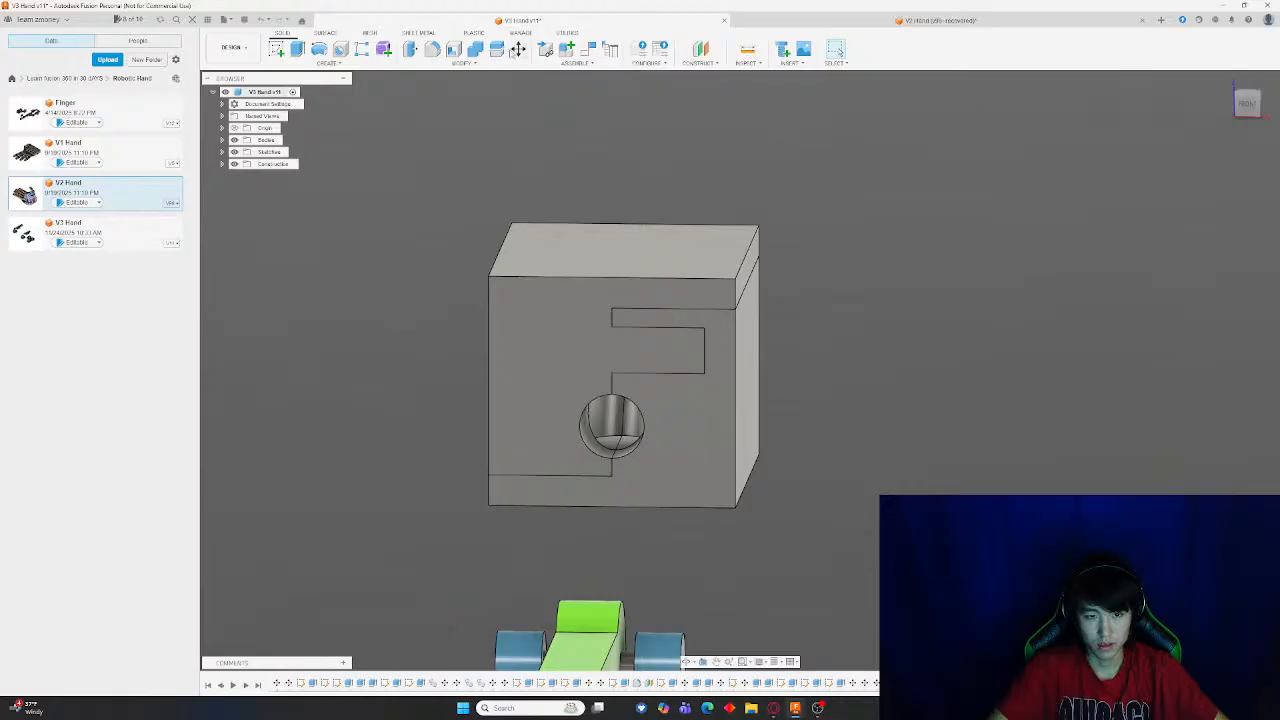
# Fillet the block's top back edge, enlarging the radius into a large rounded curve
pyautogui.scroll(3, 760, 320)
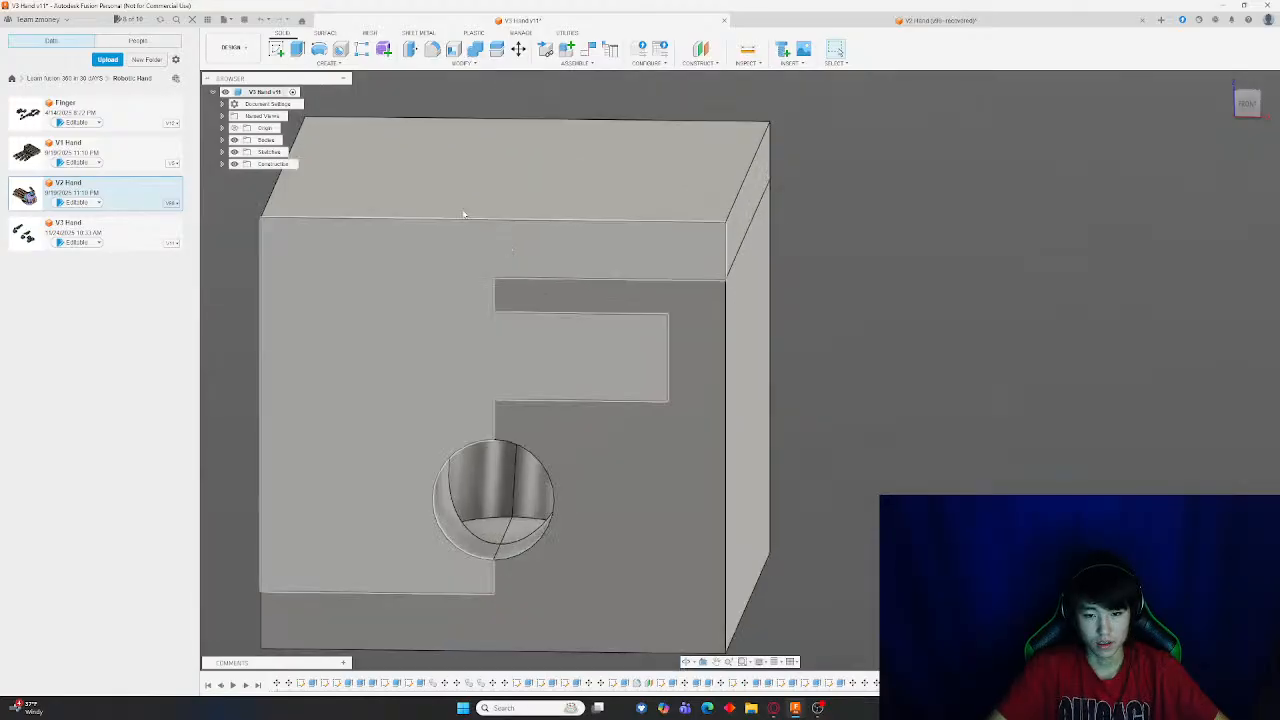
pyautogui.click(432, 49)
pyautogui.click(740, 190)
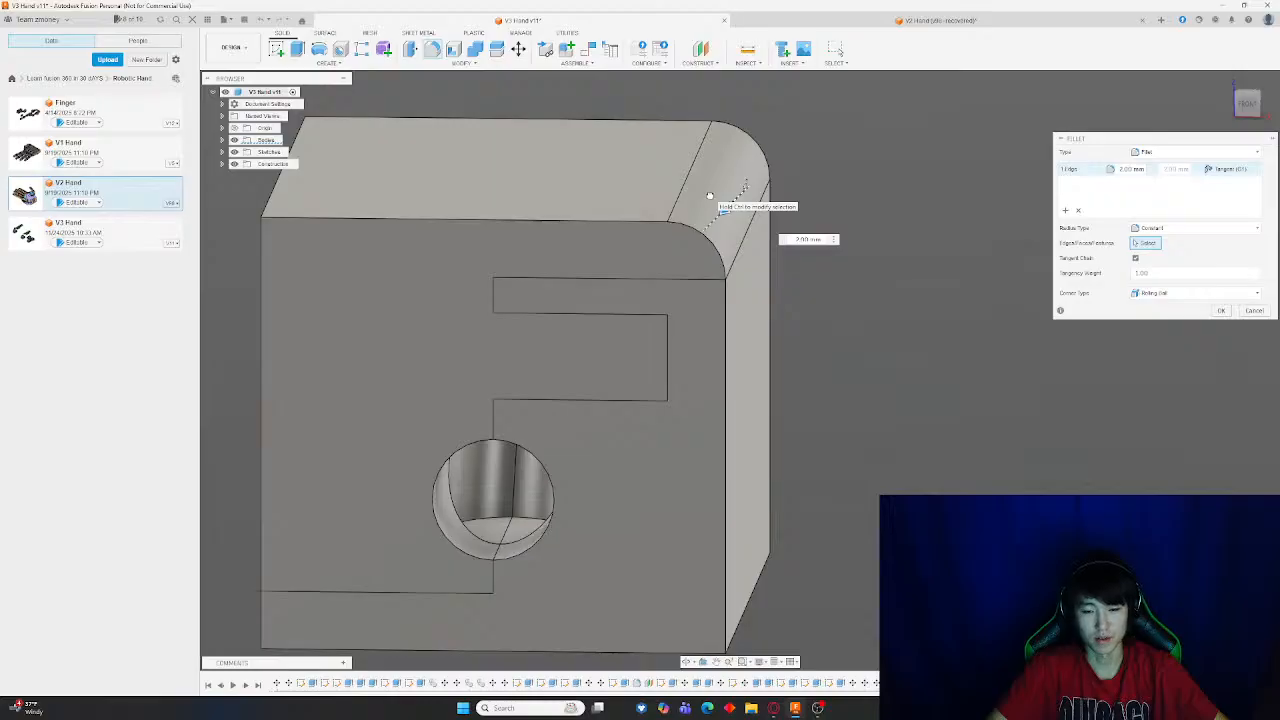
pyautogui.moveTo(710, 195); pyautogui.dragTo(632, 201)
pyautogui.press('Return')
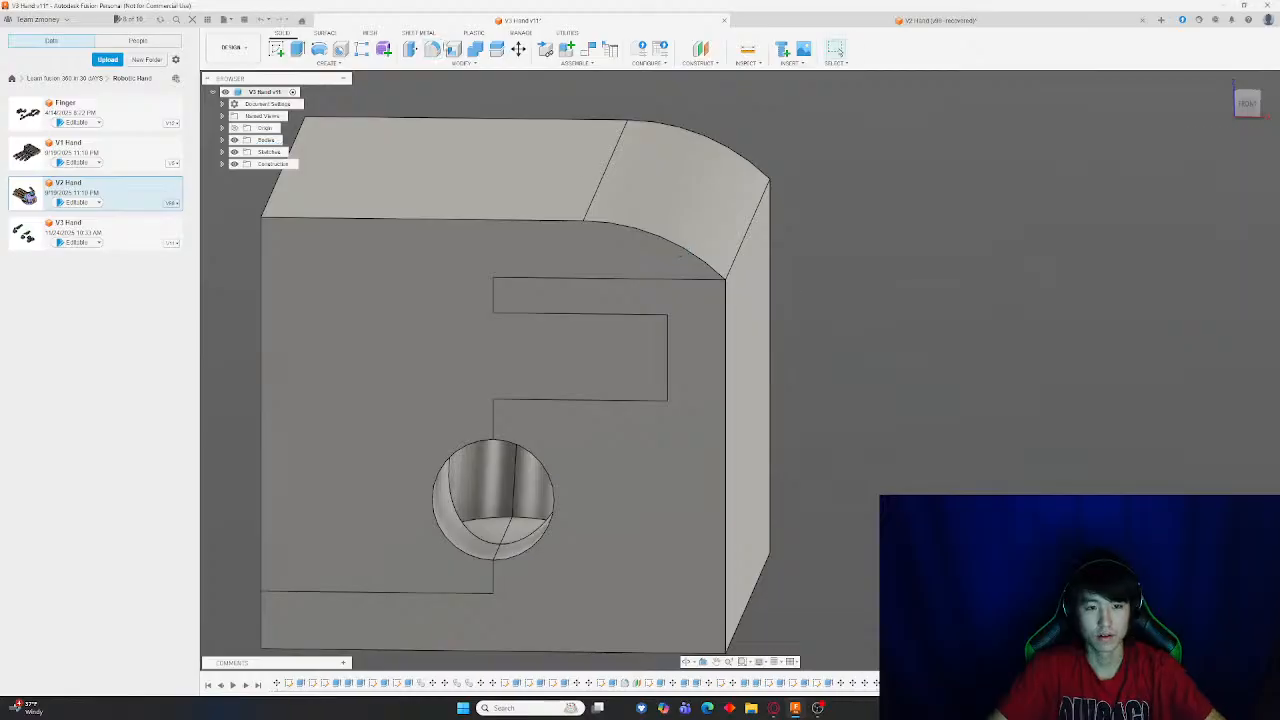
pyautogui.click(432, 50)
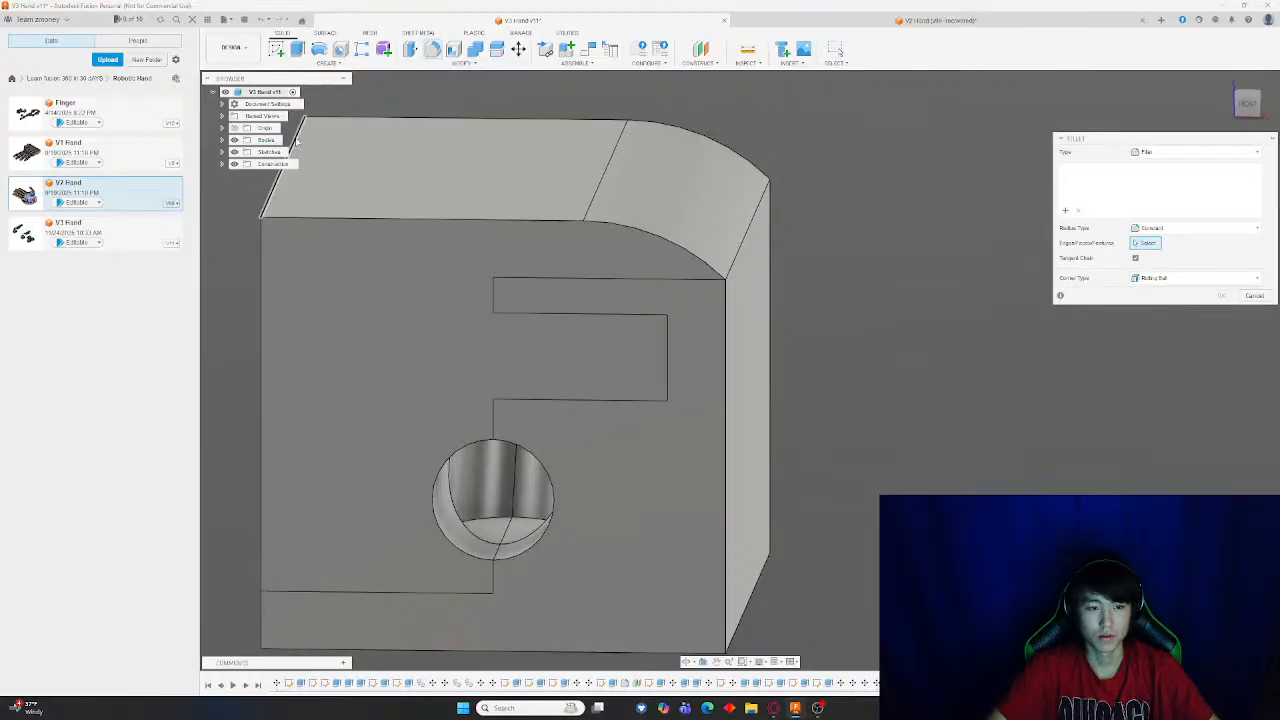
pyautogui.click(294, 130)
pyautogui.moveTo(289, 130); pyautogui.dragTo(387, 157)
pyautogui.keyDown('shift'); pyautogui.moveTo(668, 266); pyautogui.dragTo(690, 249, button='middle'); pyautogui.keyUp('shift')
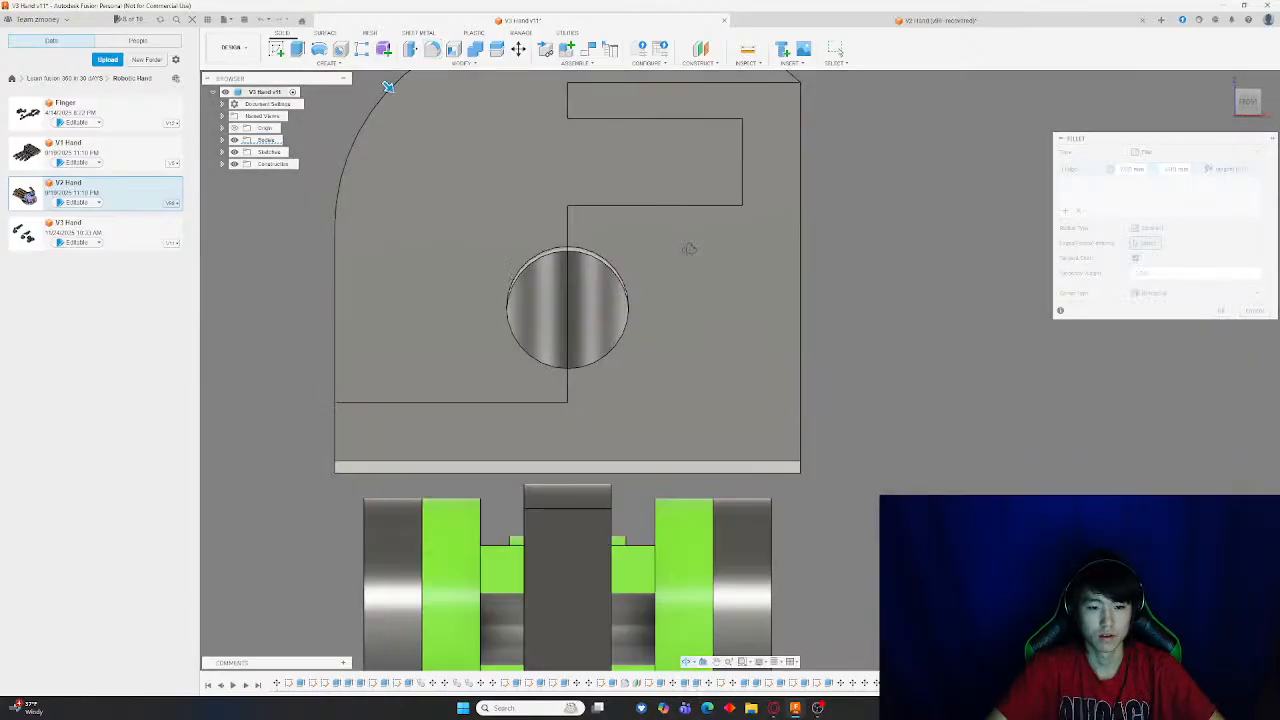
pyautogui.scroll(-5, 688, 249)
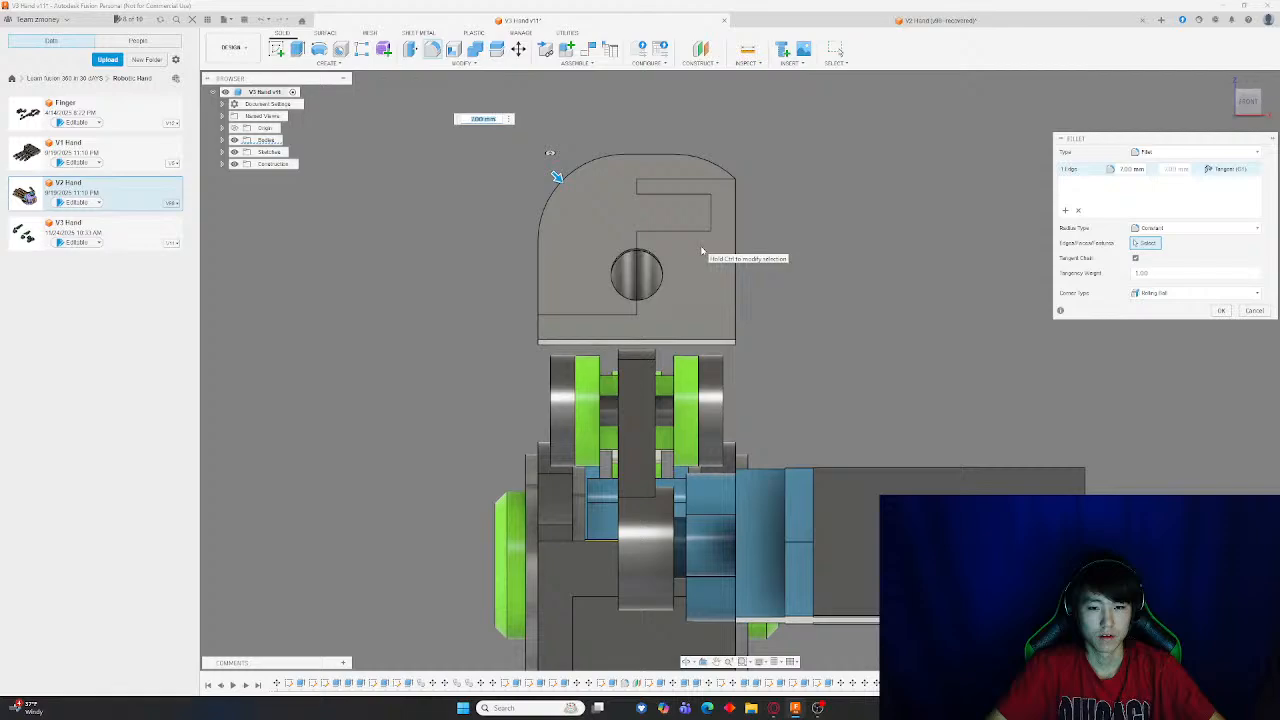
pyautogui.press('Escape')
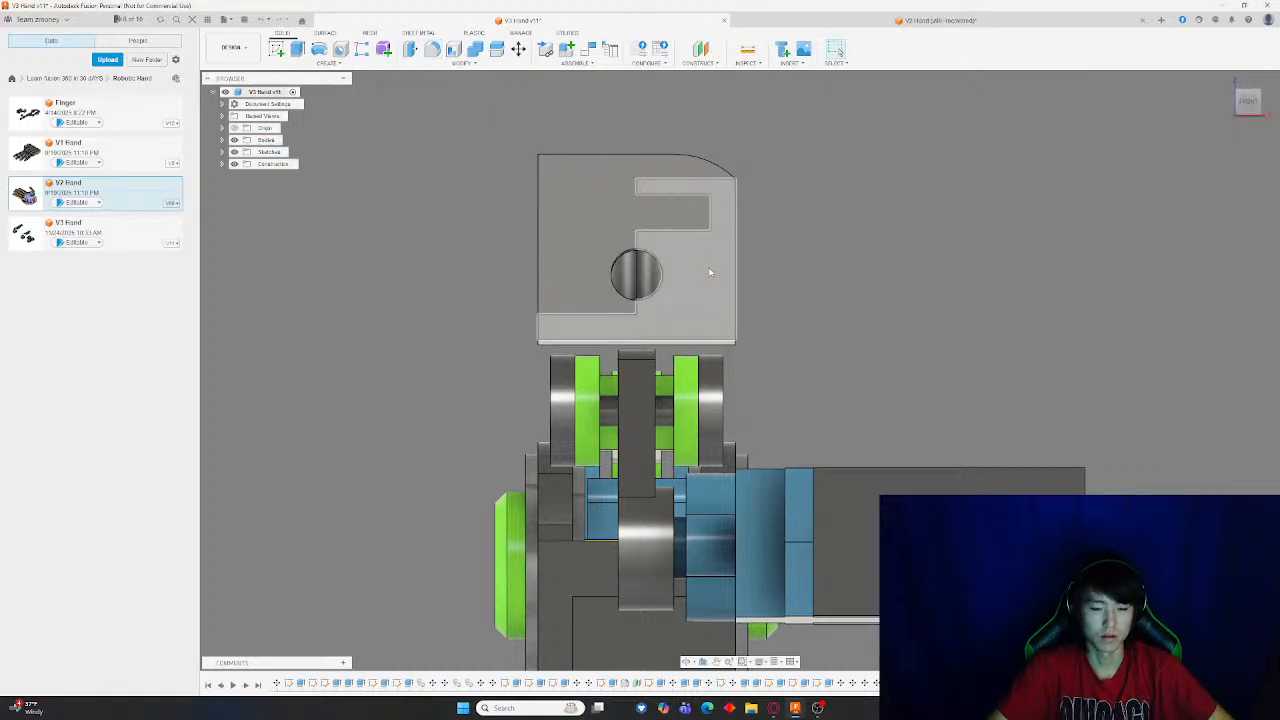
# Orbit, zoom and switch standard views to examine the rounded block against the finger assembly
pyautogui.scroll(5, 726, 230)
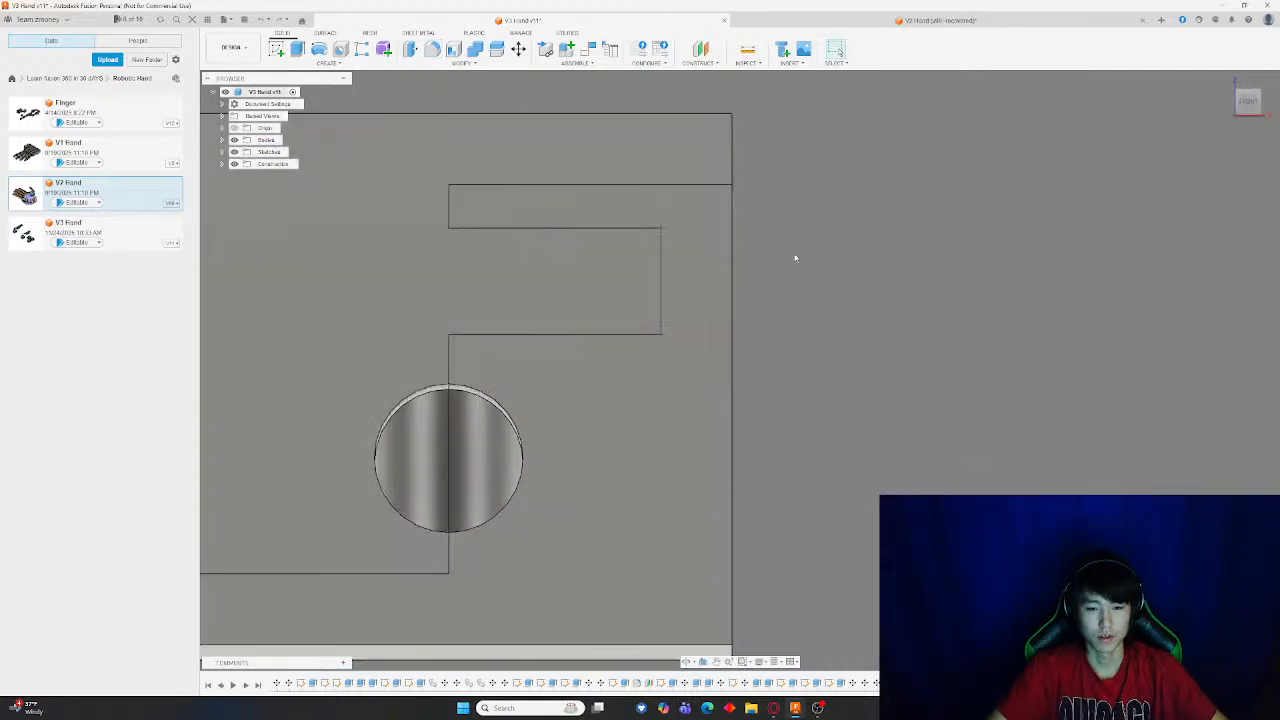
pyautogui.scroll(-4, 800, 259)
pyautogui.keyDown('shift'); pyautogui.moveTo(828, 256); pyautogui.dragTo(786, 266, button='middle'); pyautogui.keyUp('shift')
pyautogui.scroll(-4, 787, 270)
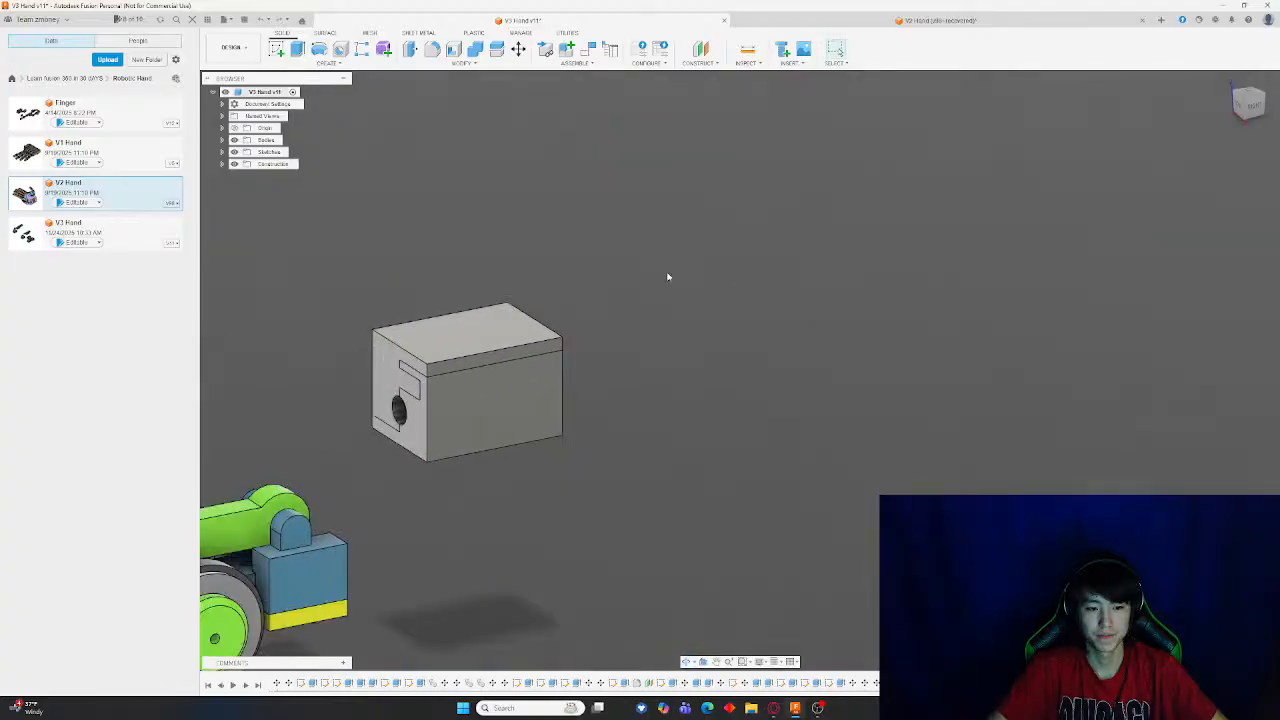
pyautogui.moveTo(610, 278); pyautogui.dragTo(956, 186, button='middle')
pyautogui.keyDown('shift'); pyautogui.moveTo(875, 199); pyautogui.dragTo(856, 260, button='middle'); pyautogui.keyUp('shift')
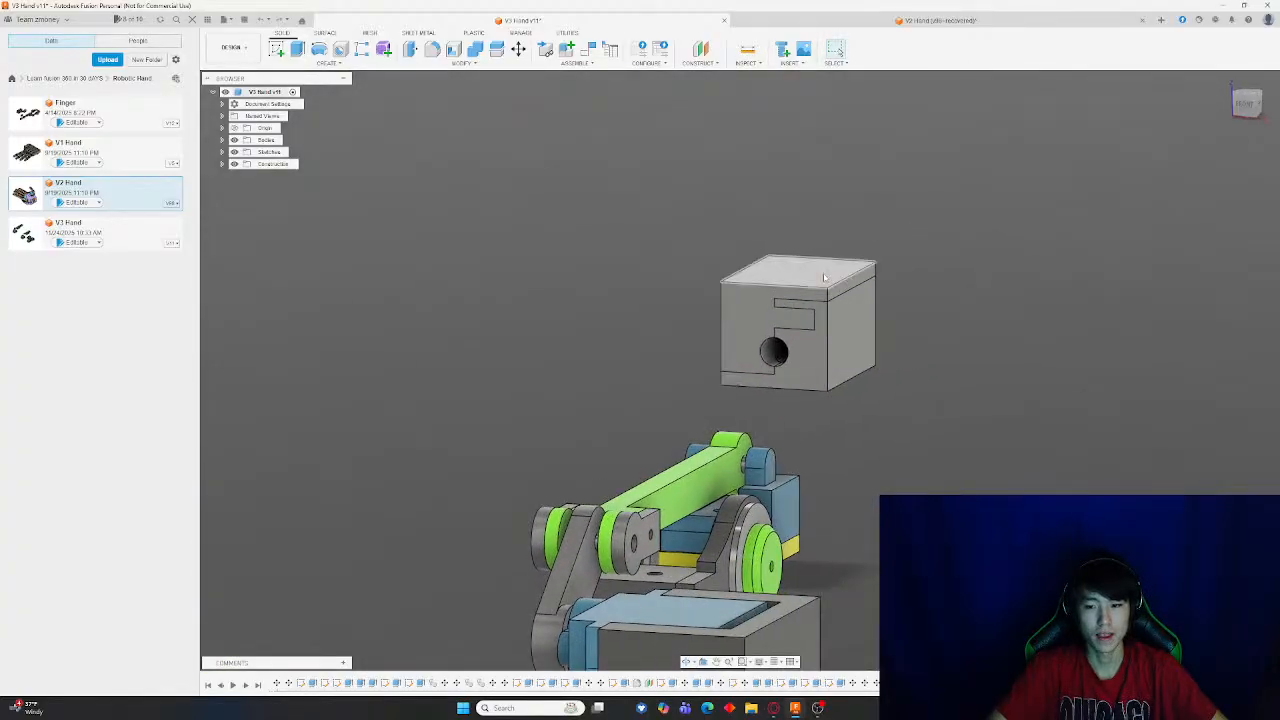
pyautogui.scroll(4, 820, 278)
pyautogui.keyDown('shift'); pyautogui.moveTo(923, 320); pyautogui.dragTo(848, 437, button='middle'); pyautogui.keyUp('shift')
pyautogui.scroll(1, 652, 309)
pyautogui.scroll(-5, 398, 397)
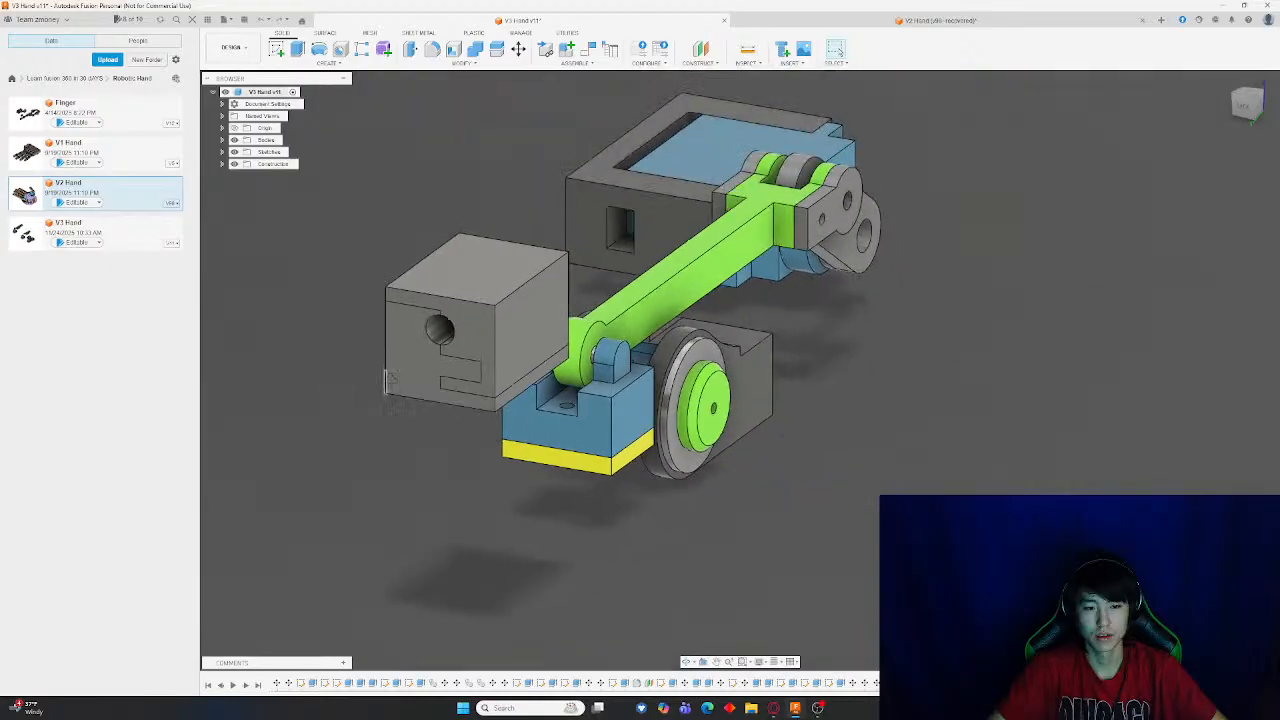
pyautogui.keyDown('shift'); pyautogui.moveTo(388, 387); pyautogui.dragTo(603, 385, button='middle'); pyautogui.keyUp('shift')
pyautogui.scroll(8, 603, 385)
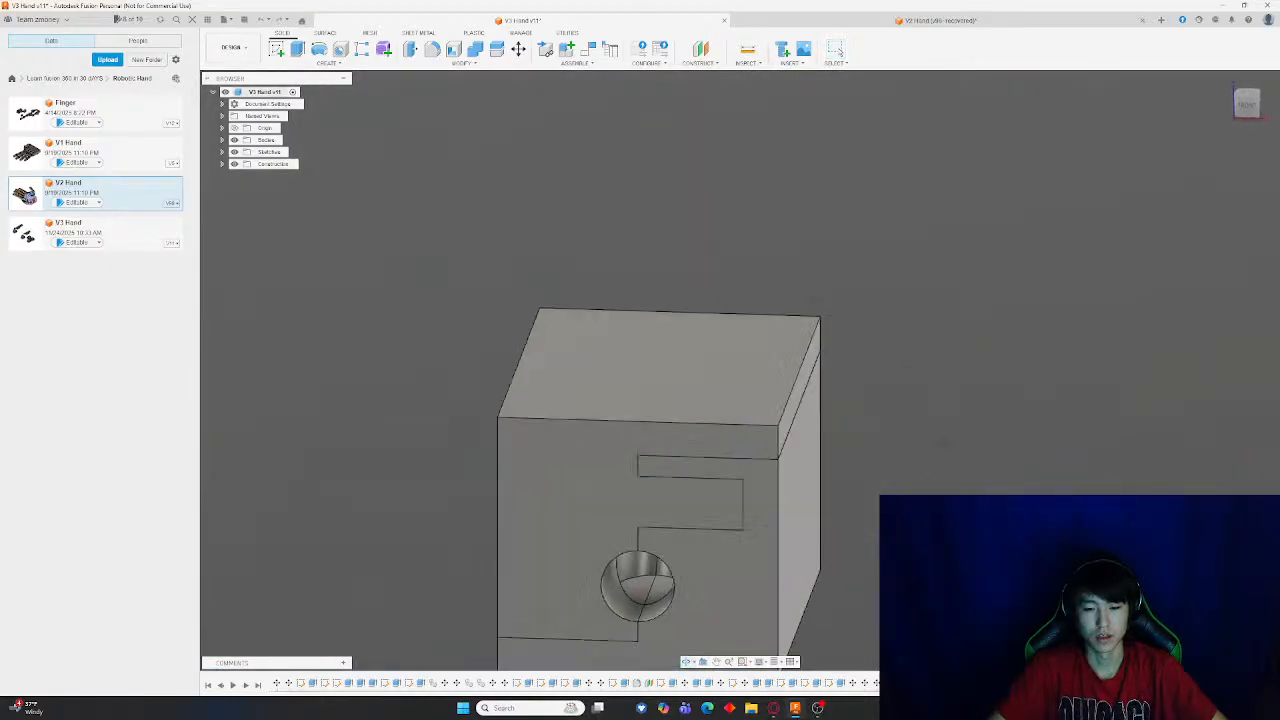
pyautogui.scroll(-6, 654, 397)
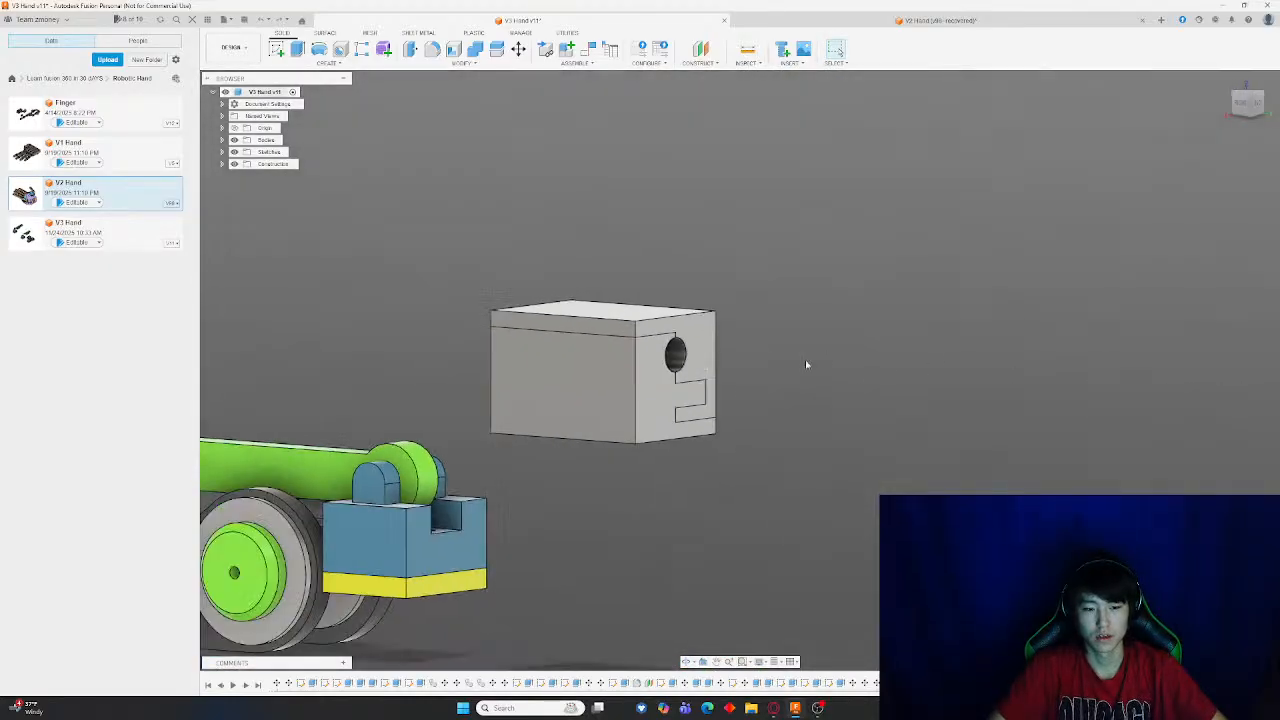
pyautogui.keyDown('shift'); pyautogui.moveTo(799, 338); pyautogui.dragTo(820, 363, button='middle'); pyautogui.keyUp('shift')
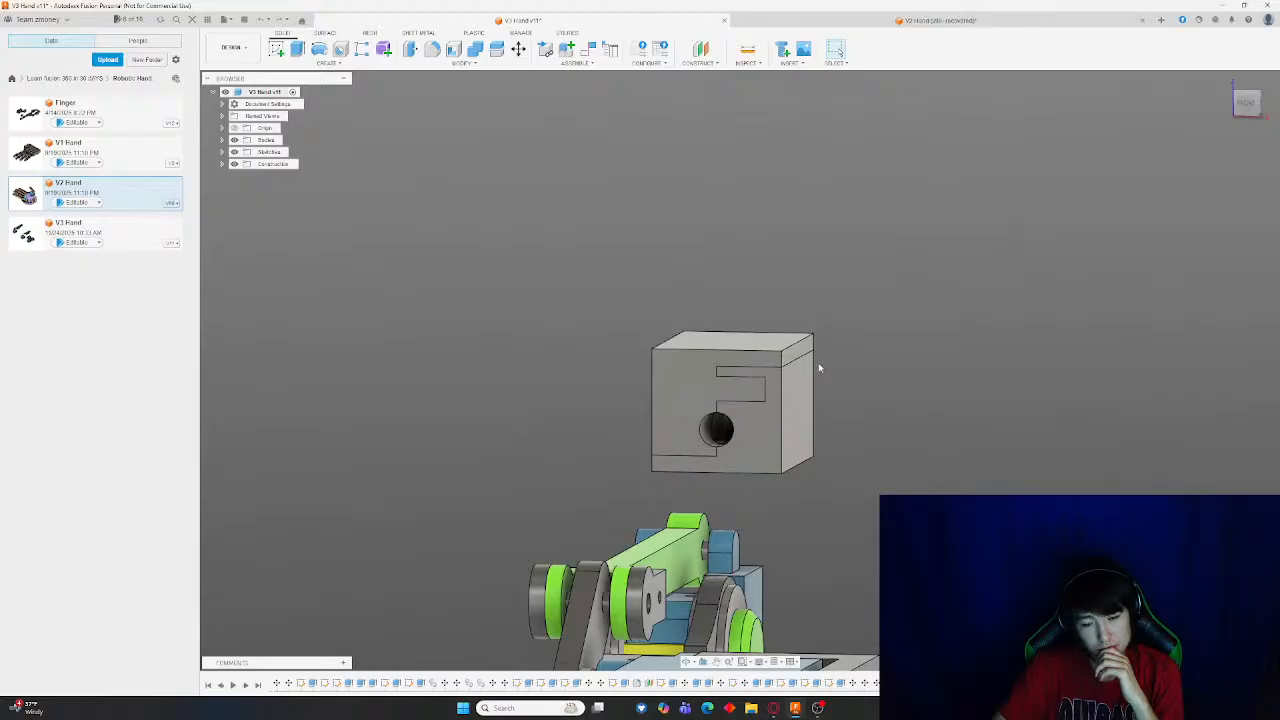
pyautogui.rightClick(819, 368)
pyautogui.click(940, 390)
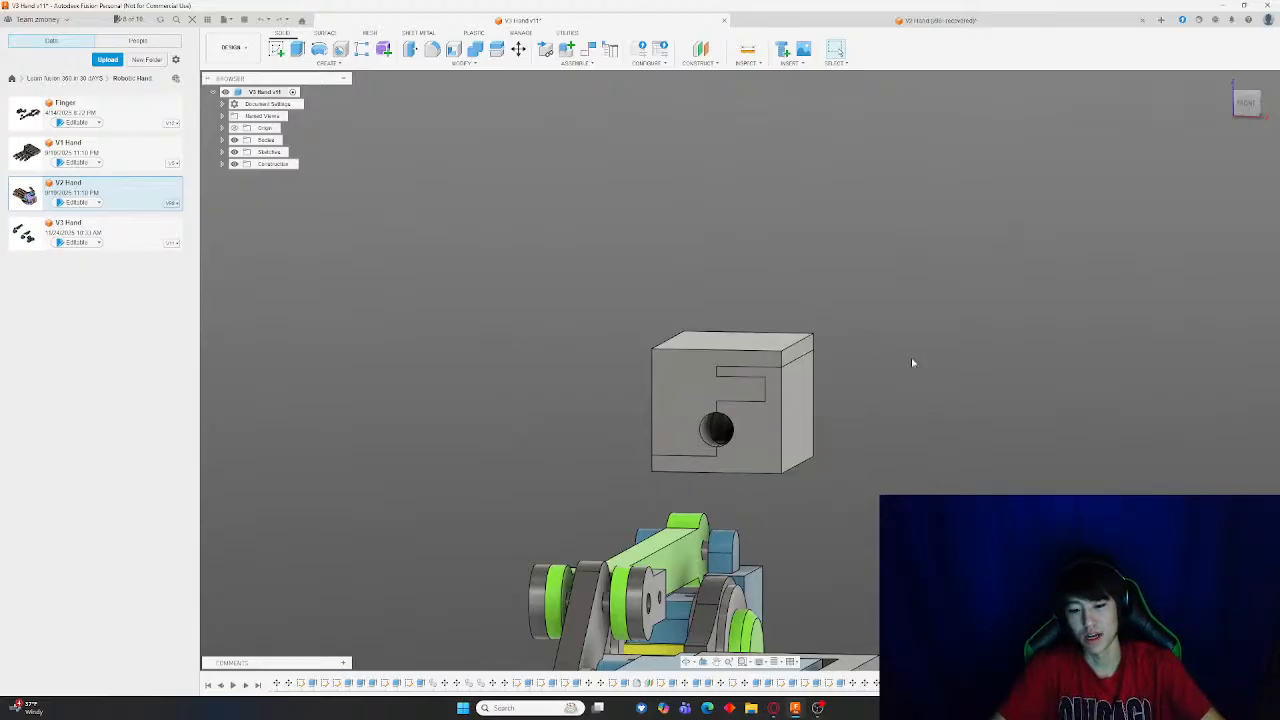
pyautogui.scroll(-3, 912, 363)
pyautogui.scroll(-3, 945, 402)
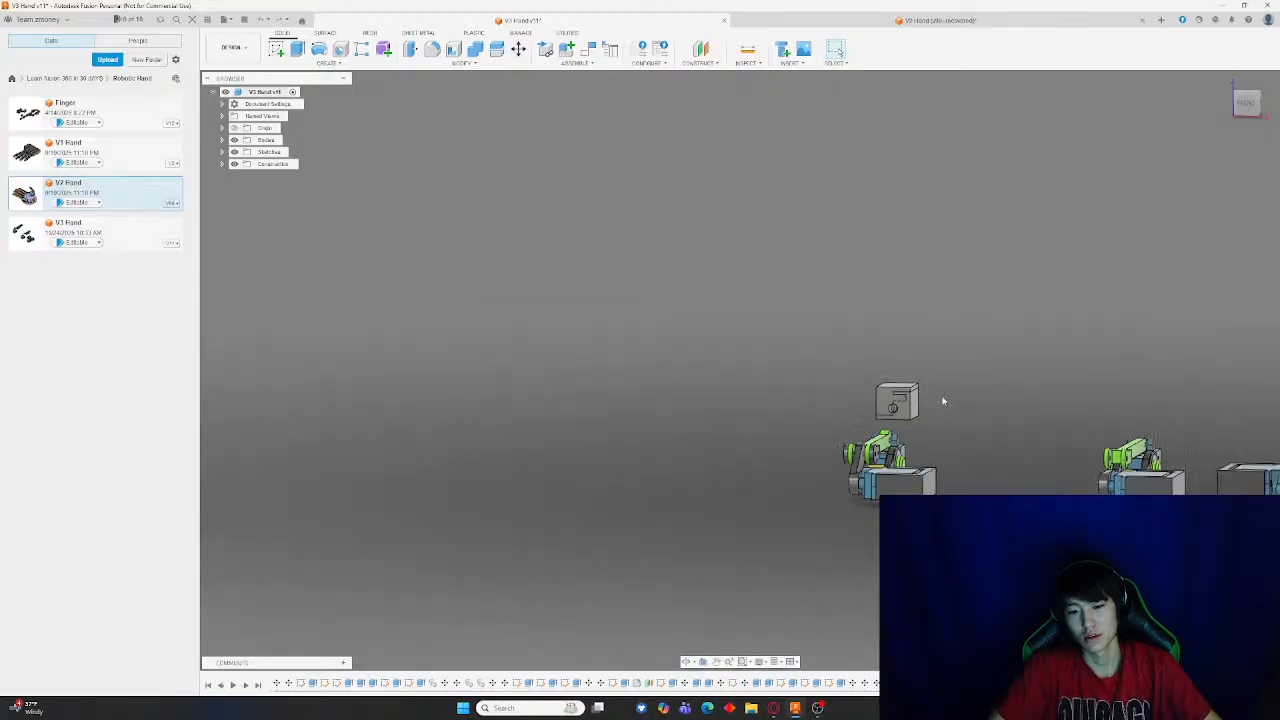
pyautogui.moveTo(700, 359); pyautogui.dragTo(672, 335, button='middle')
pyautogui.scroll(5, 876, 404)
pyautogui.click(1242, 105)
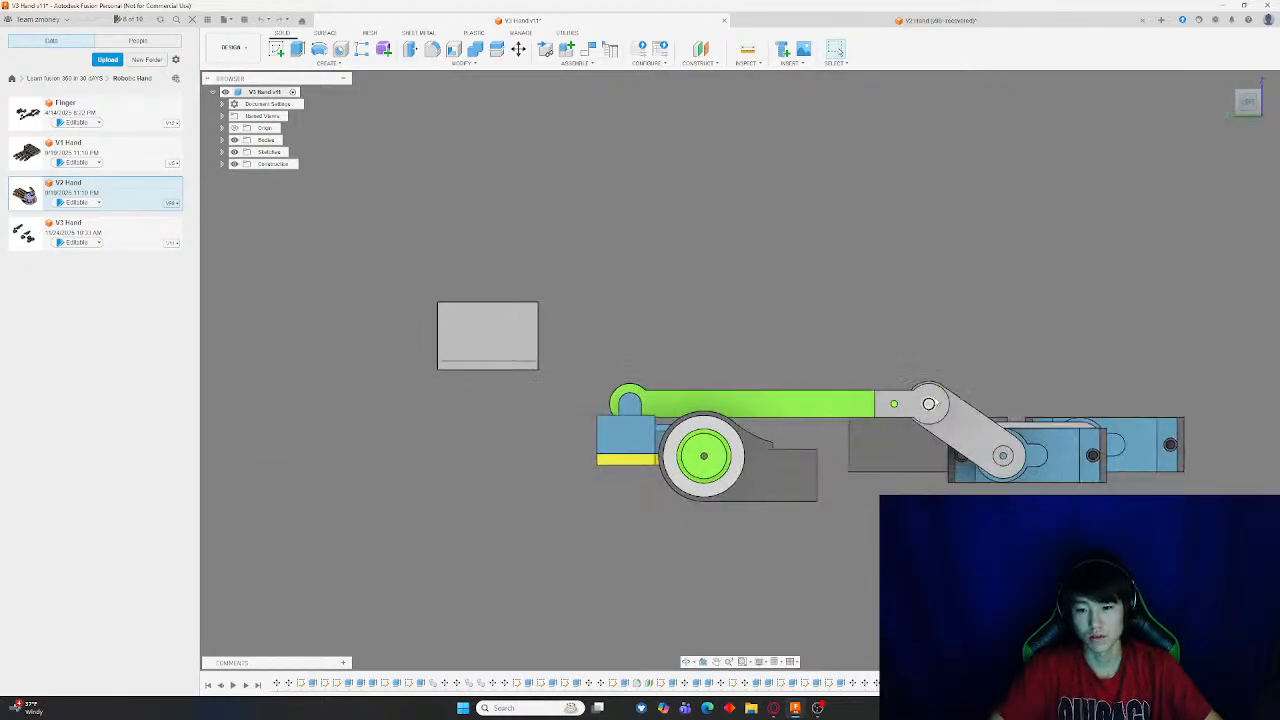
# Move the gray block down and along the finger until it sits against the blue end segment
pyautogui.click(518, 49)
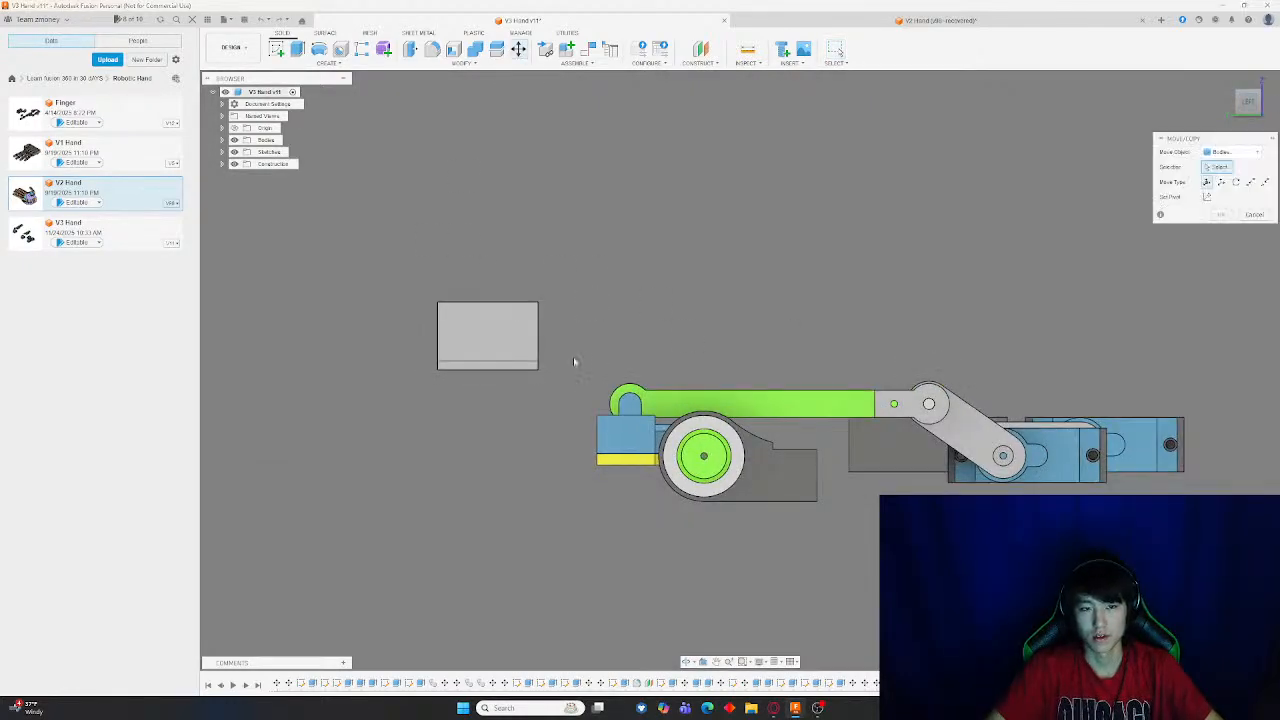
pyautogui.moveTo(574, 360); pyautogui.dragTo(270, 221)
pyautogui.moveTo(450, 316); pyautogui.dragTo(509, 436)
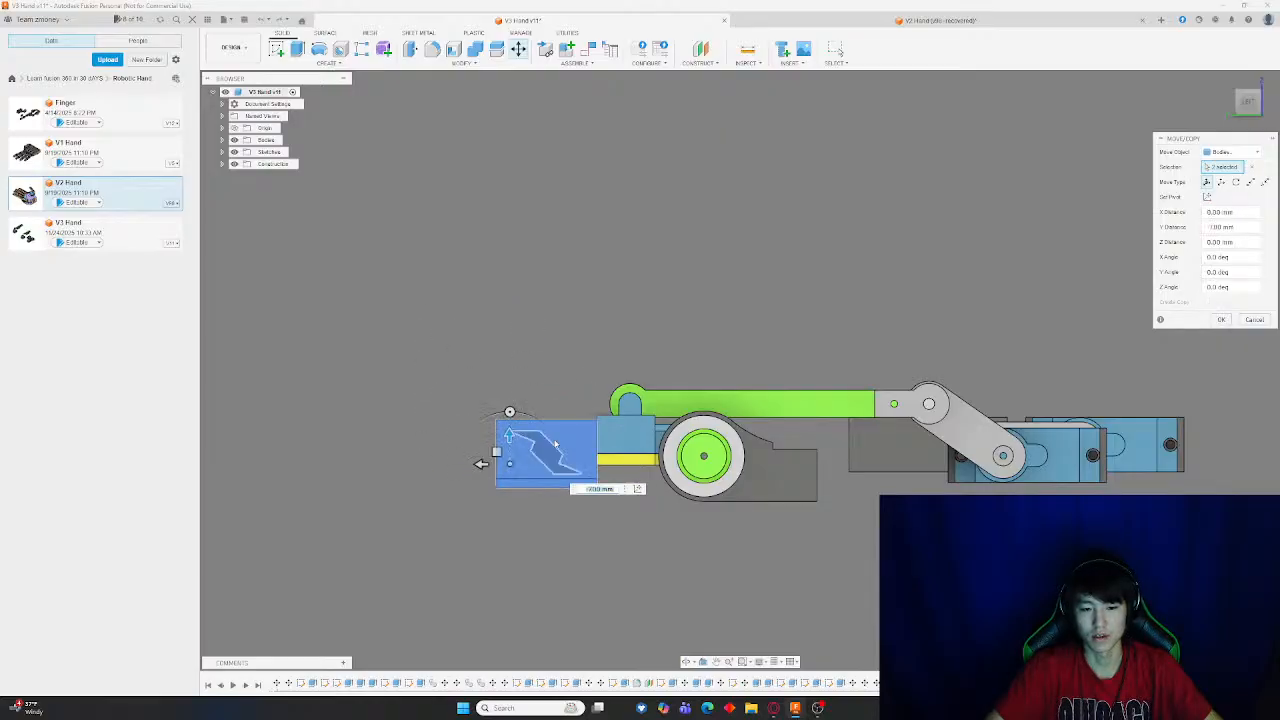
pyautogui.keyDown('shift'); pyautogui.moveTo(830, 452); pyautogui.dragTo(746, 457, button='middle'); pyautogui.keyUp('shift')
pyautogui.moveTo(532, 436); pyautogui.dragTo(538, 448)
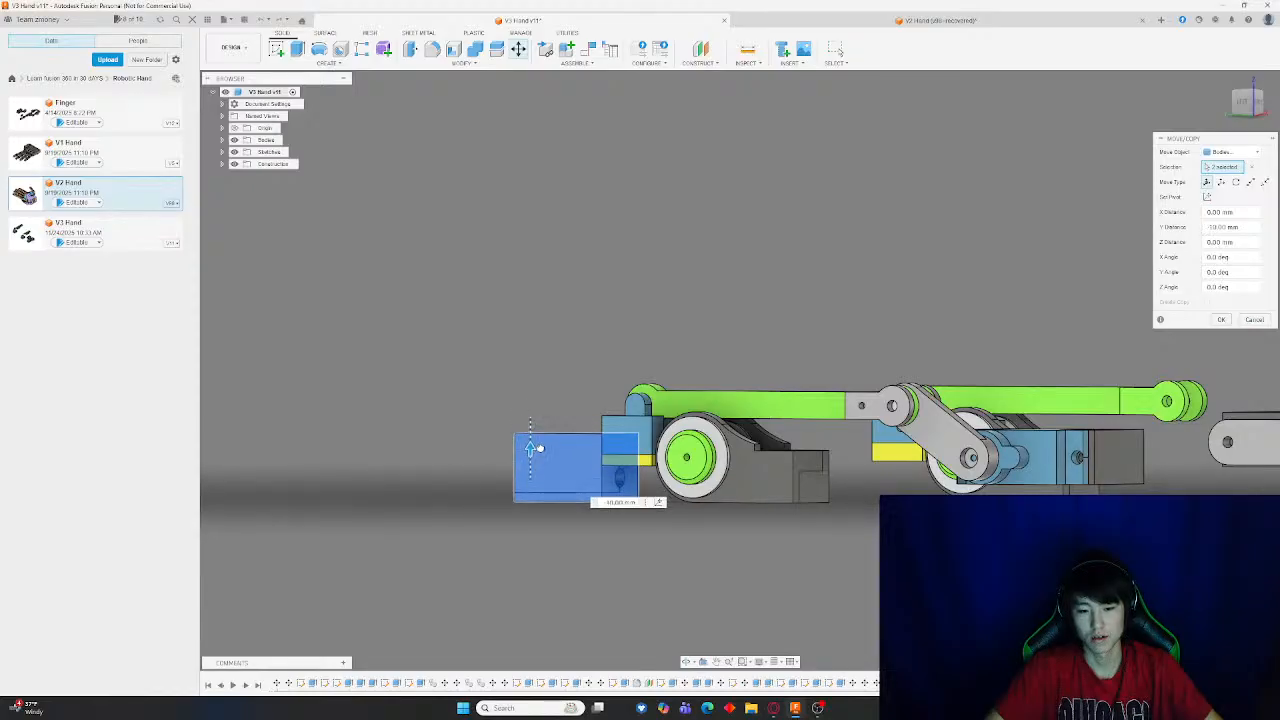
pyautogui.keyDown('shift'); pyautogui.moveTo(541, 432); pyautogui.dragTo(722, 440, button='middle'); pyautogui.keyUp('shift')
pyautogui.press('Return')
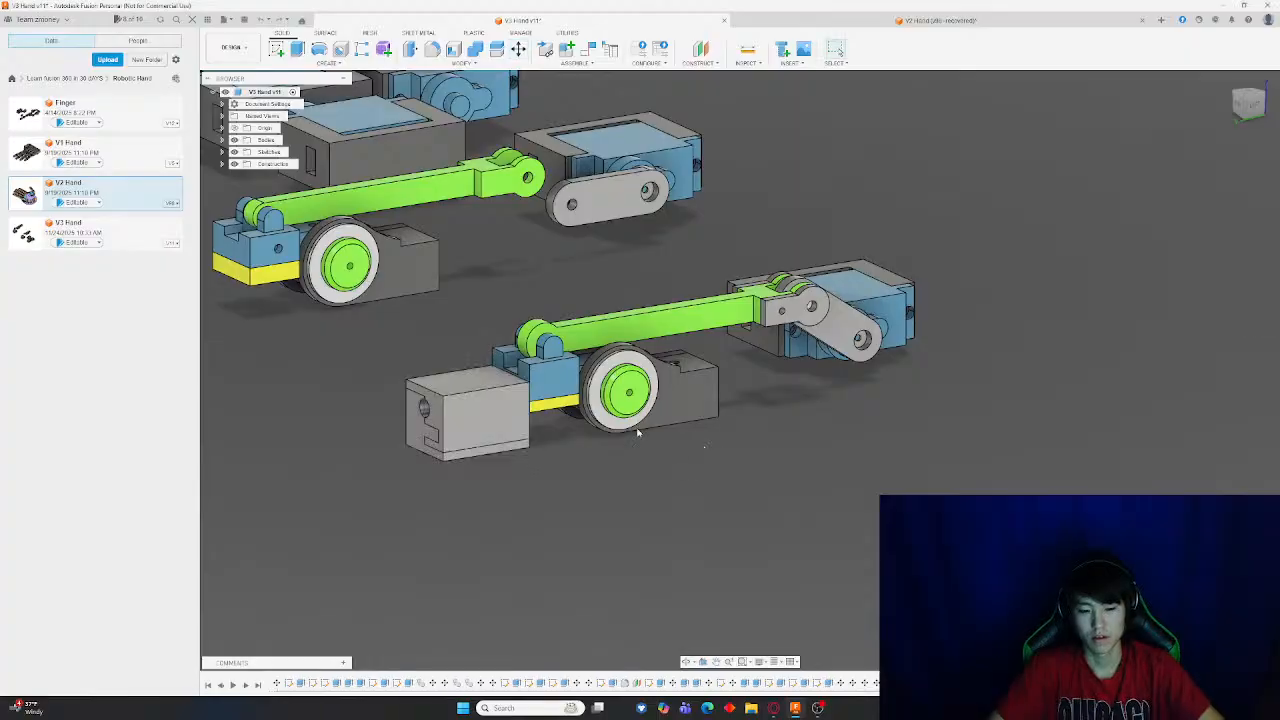
# Orbit and zoom to examine the repositioned block next to the finger's blue segment and wheel
pyautogui.keyDown('shift'); pyautogui.moveTo(596, 414); pyautogui.dragTo(580, 434, button='middle'); pyautogui.keyUp('shift')
pyautogui.scroll(-6, 590, 408)
pyautogui.scroll(8, 593, 424)
pyautogui.keyDown('shift'); pyautogui.moveTo(540, 325); pyautogui.dragTo(538, 379, button='middle'); pyautogui.keyUp('shift')
pyautogui.scroll(-3, 656, 374)
pyautogui.scroll(3, 618, 372)
pyautogui.scroll(-4, 633, 380)
pyautogui.scroll(4, 670, 377)
pyautogui.keyDown('shift'); pyautogui.moveTo(670, 377); pyautogui.dragTo(642, 375, button='middle'); pyautogui.keyUp('shift')
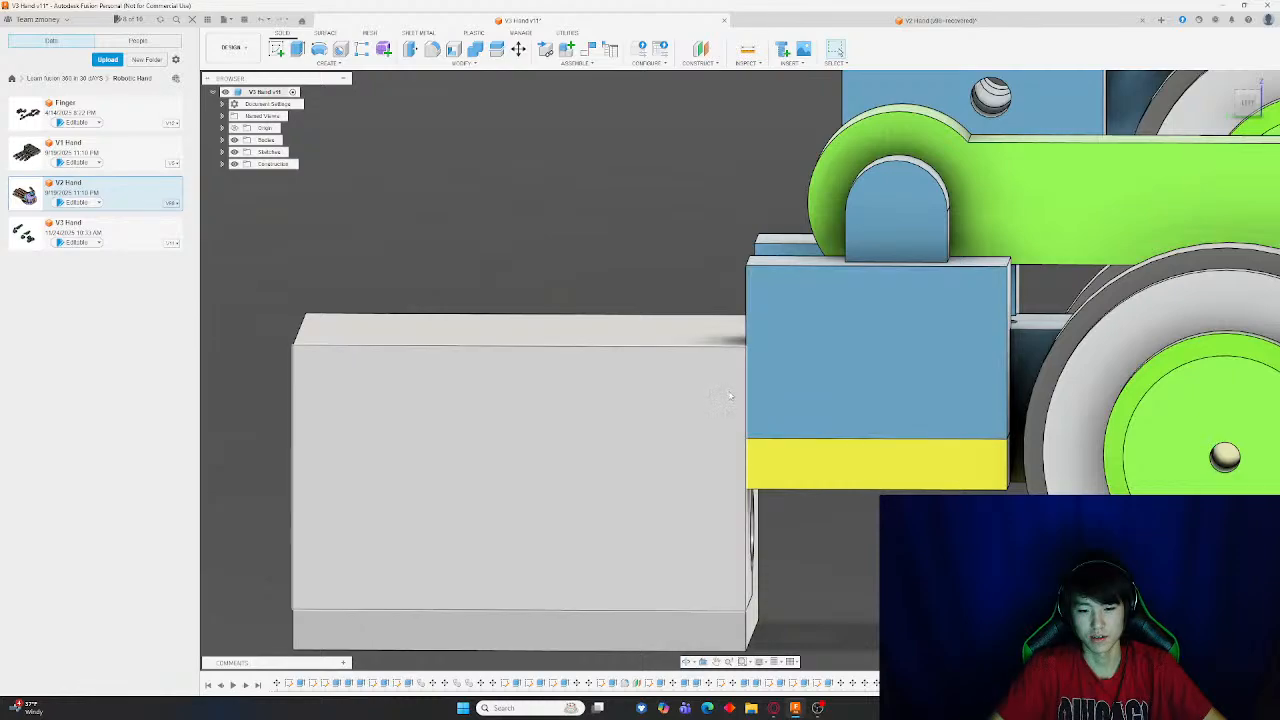
pyautogui.scroll(-3, 724, 392)
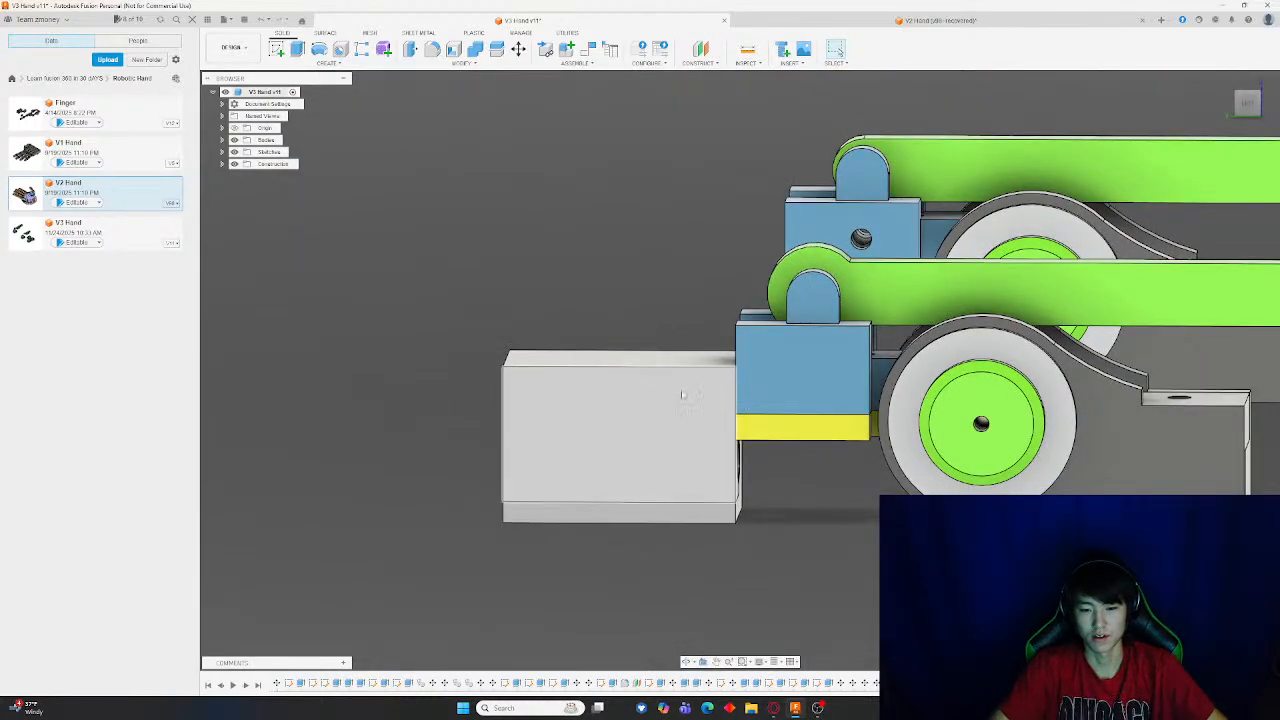
pyautogui.keyDown('shift'); pyautogui.moveTo(742, 354); pyautogui.dragTo(784, 377, button='middle'); pyautogui.keyUp('shift')
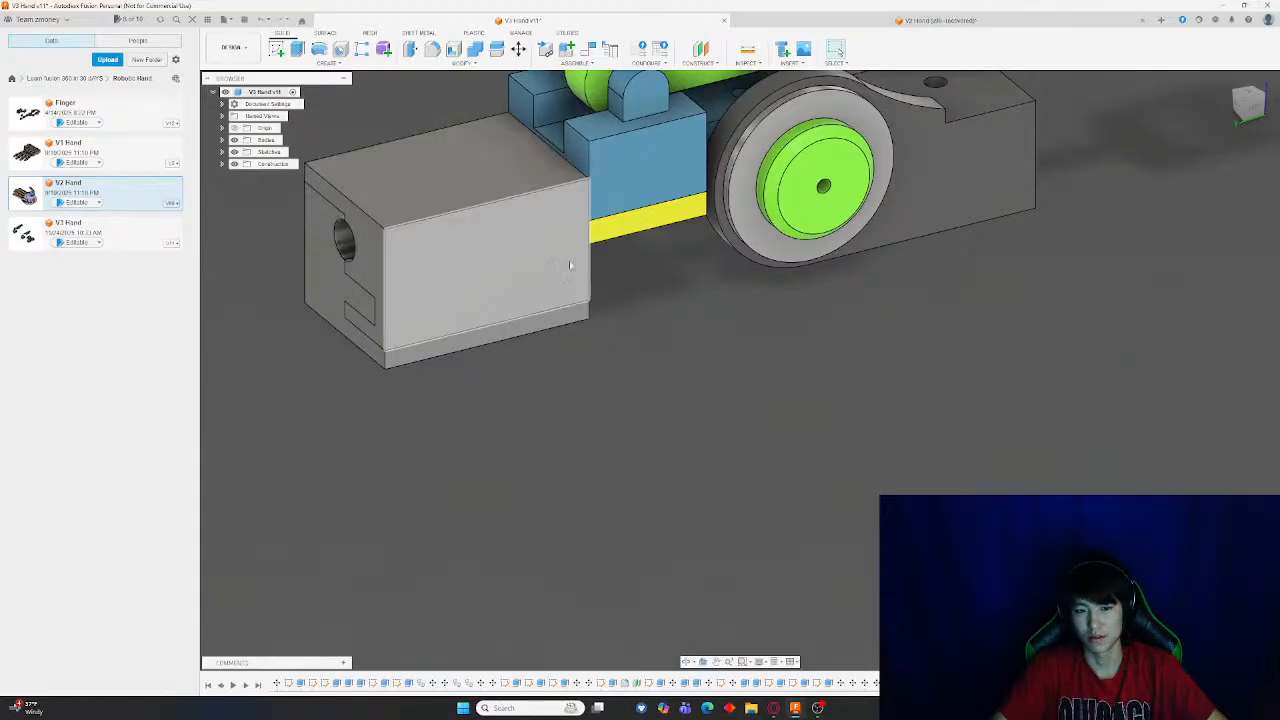
pyautogui.moveTo(570, 265); pyautogui.dragTo(698, 461, button='middle')
pyautogui.scroll(2, 774, 486)
pyautogui.scroll(-4, 771, 481)
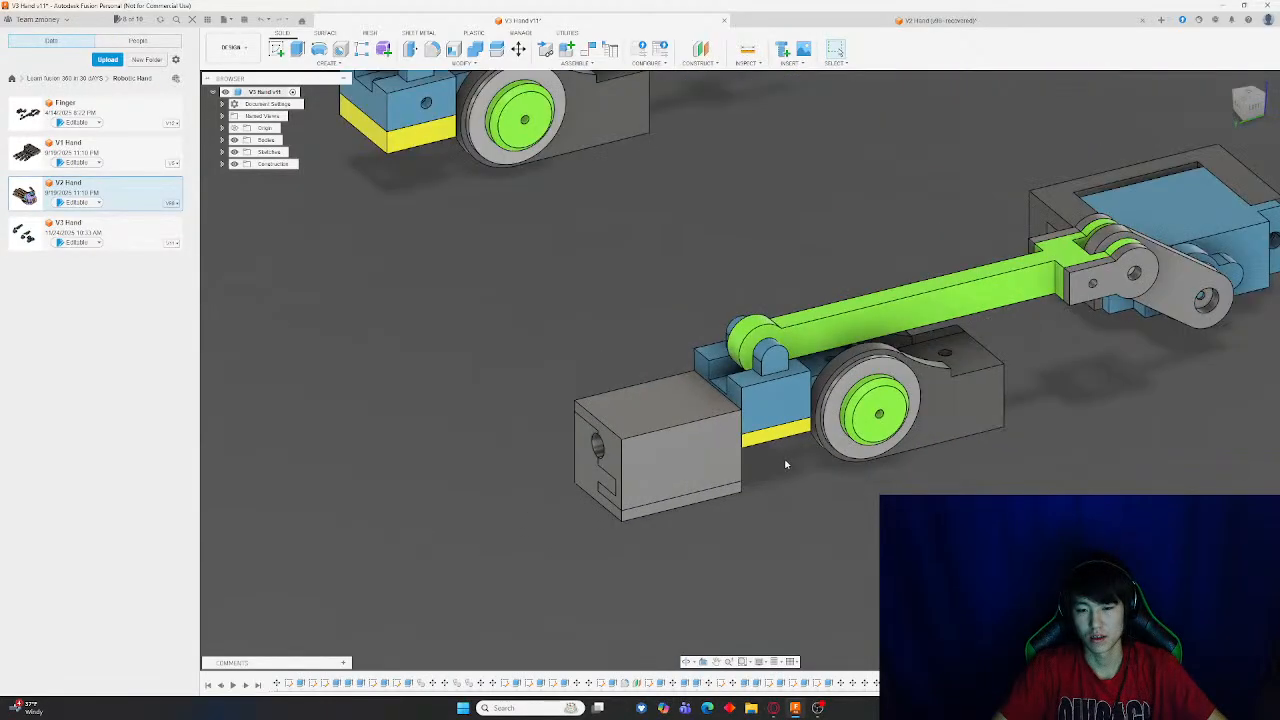
pyautogui.scroll(-2, 787, 460)
pyautogui.scroll(6, 791, 453)
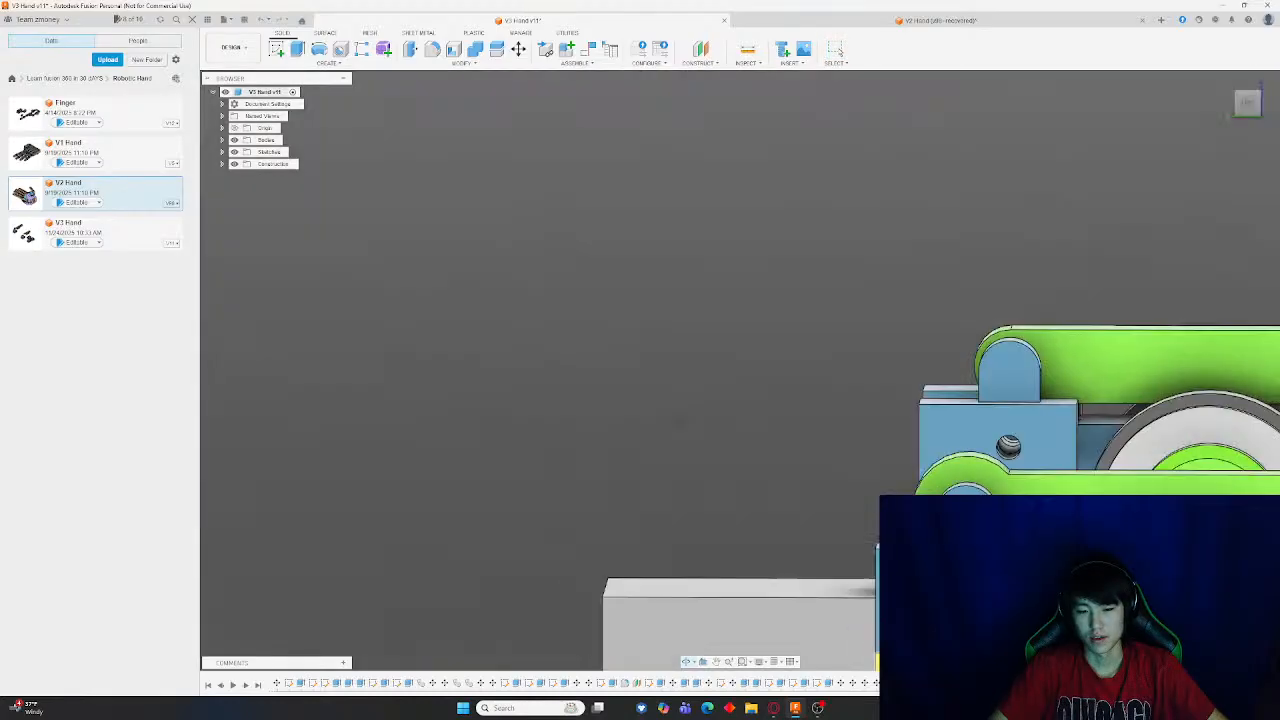
pyautogui.keyDown('shift'); pyautogui.moveTo(680, 419); pyautogui.dragTo(699, 439, button='middle'); pyautogui.keyUp('shift')
pyautogui.moveTo(712, 485); pyautogui.dragTo(568, 291, button='middle')
pyautogui.keyDown('shift'); pyautogui.moveTo(592, 378); pyautogui.dragTo(750, 246, button='middle'); pyautogui.keyUp('shift')
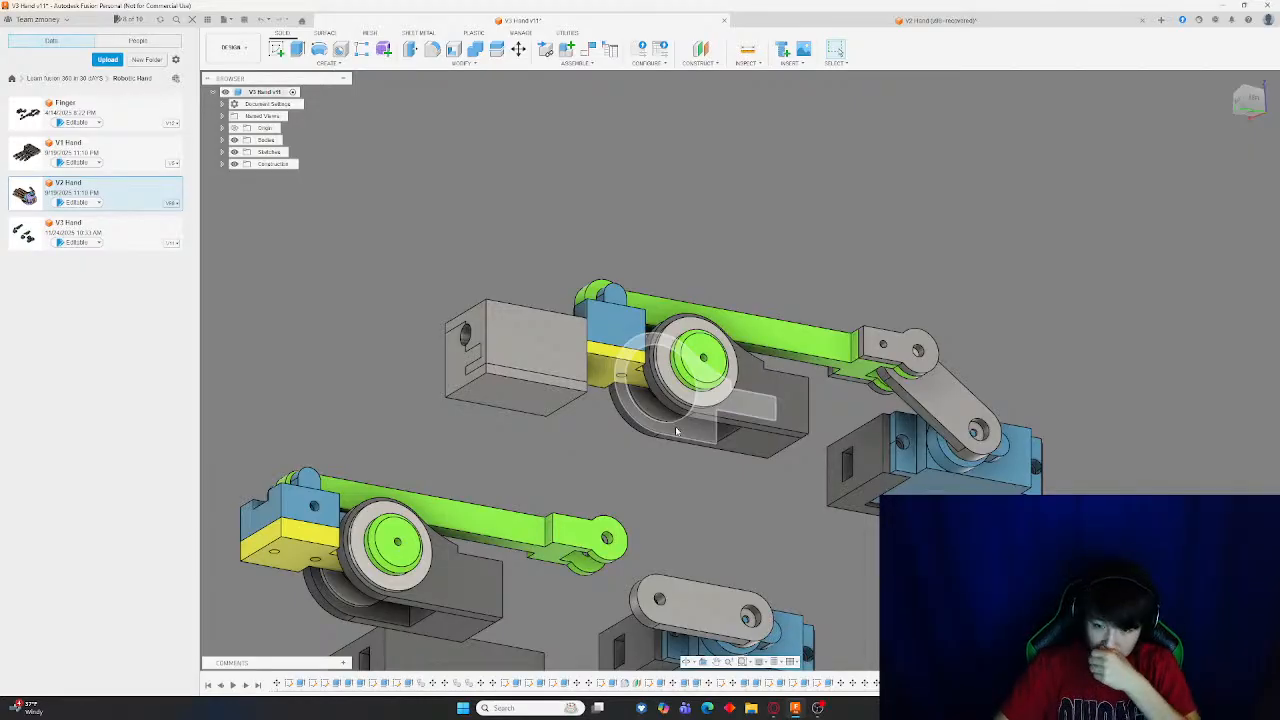
pyautogui.scroll(-5, 535, 271)
pyautogui.keyDown('shift'); pyautogui.moveTo(571, 240); pyautogui.dragTo(568, 257, button='middle'); pyautogui.keyUp('shift')
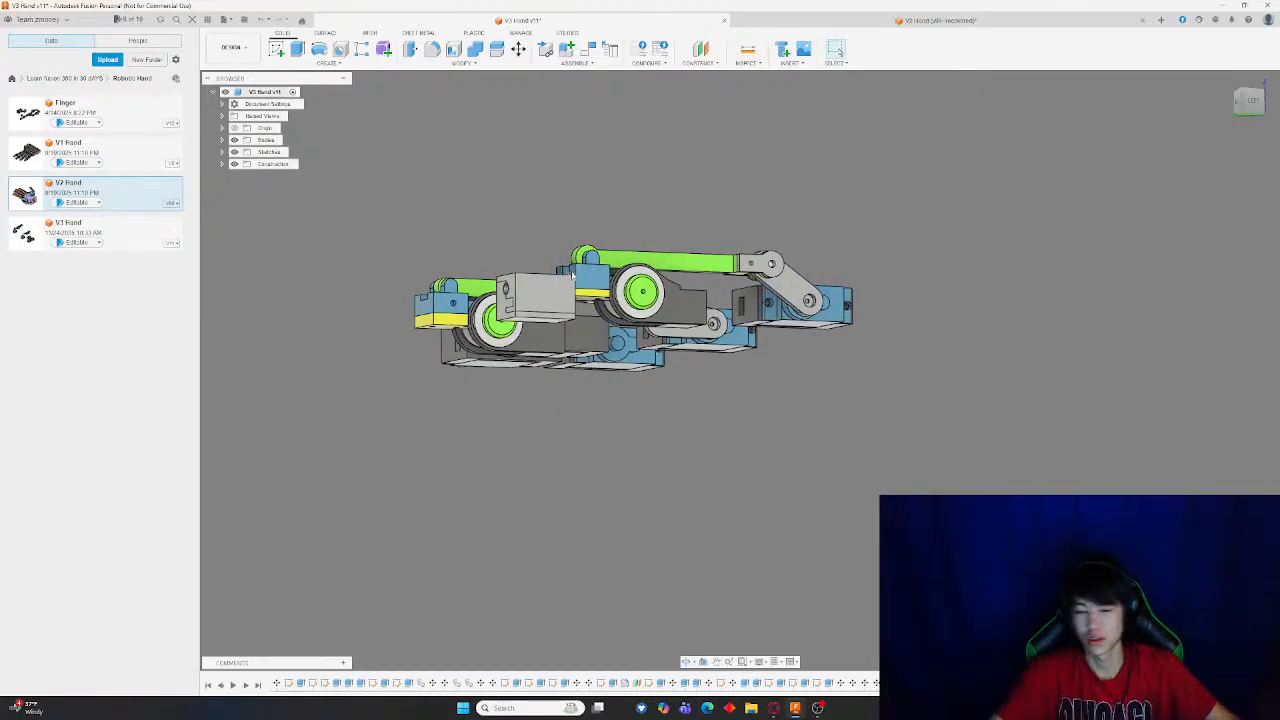
pyautogui.keyDown('shift'); pyautogui.moveTo(434, 197); pyautogui.dragTo(716, 361, button='middle'); pyautogui.keyUp('shift')
pyautogui.scroll(5, 563, 280)
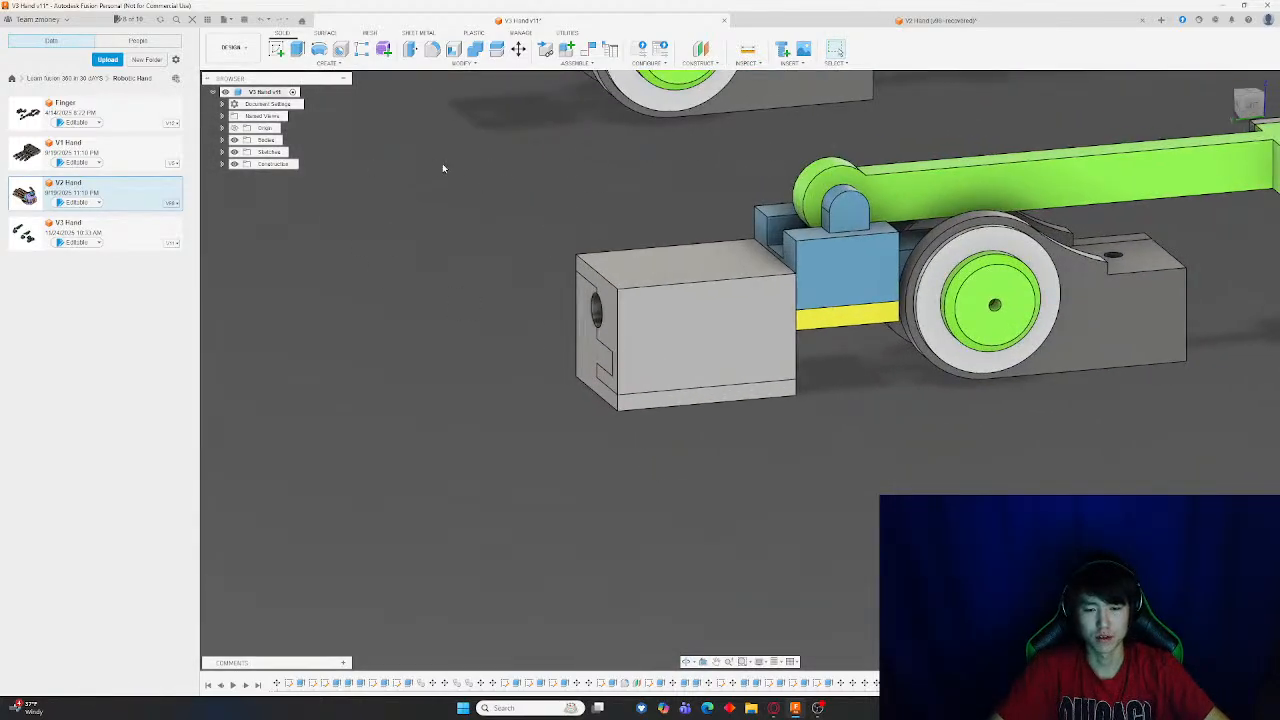
pyautogui.moveTo(443, 168)
pyautogui.keyDown('shift'); pyautogui.mouseDown(button='middle')
pyautogui.moveTo(640, 176)
pyautogui.moveTo(430, 180)
pyautogui.mouseUp(button='middle'); pyautogui.keyUp('shift')
pyautogui.scroll(-4, 540, 180)
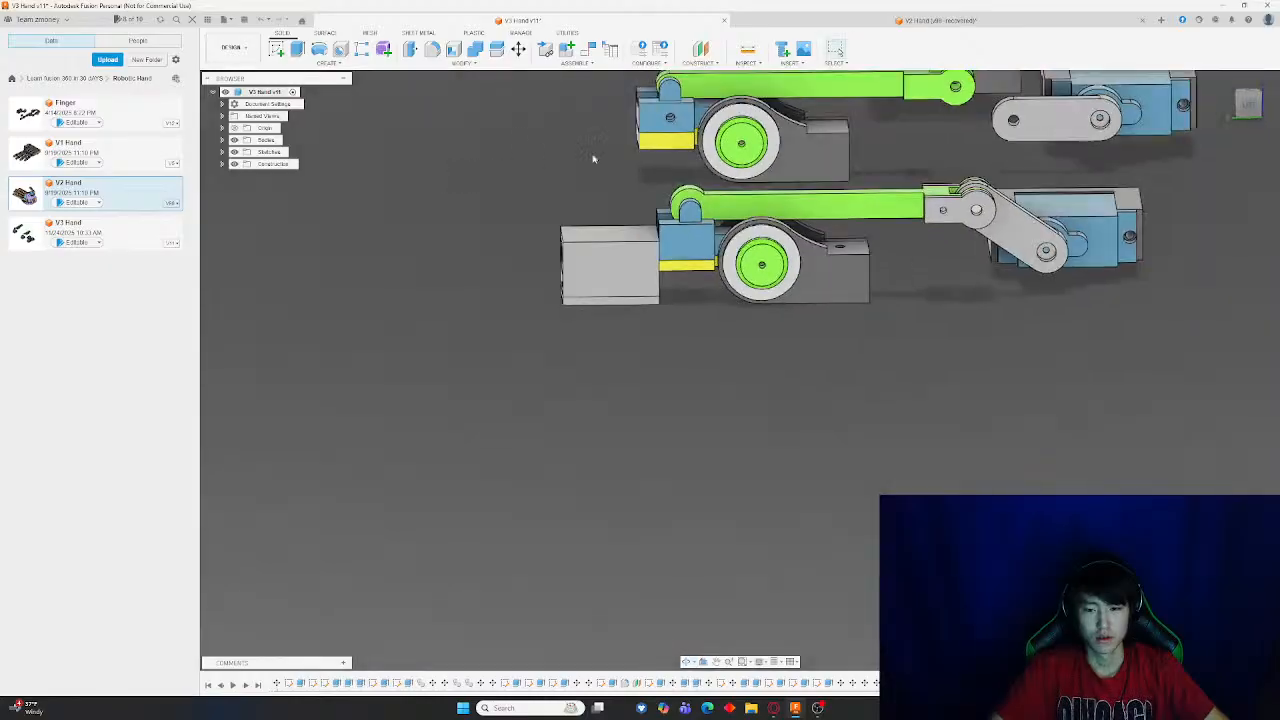
pyautogui.scroll(-3, 728, 162)
# Try to rotate the gray block and blue end segment about the wheel axis with Move/Copy
pyautogui.click(518, 49)
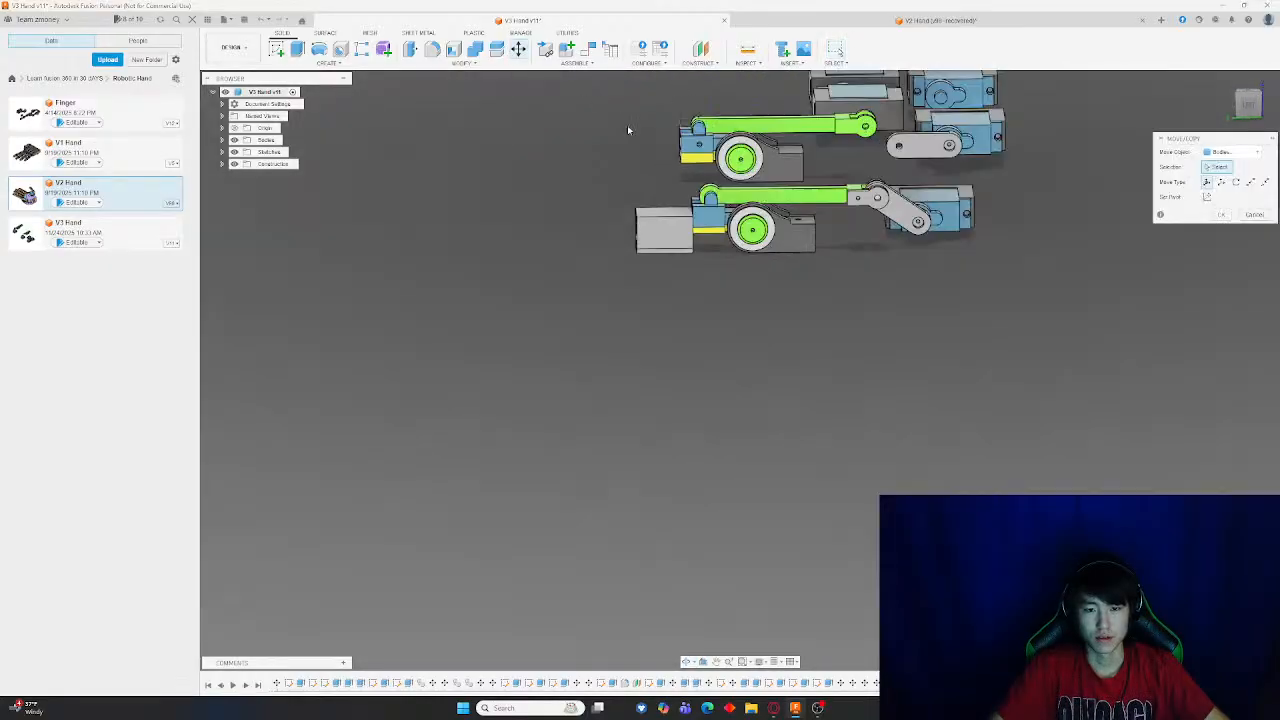
pyautogui.scroll(4, 662, 174)
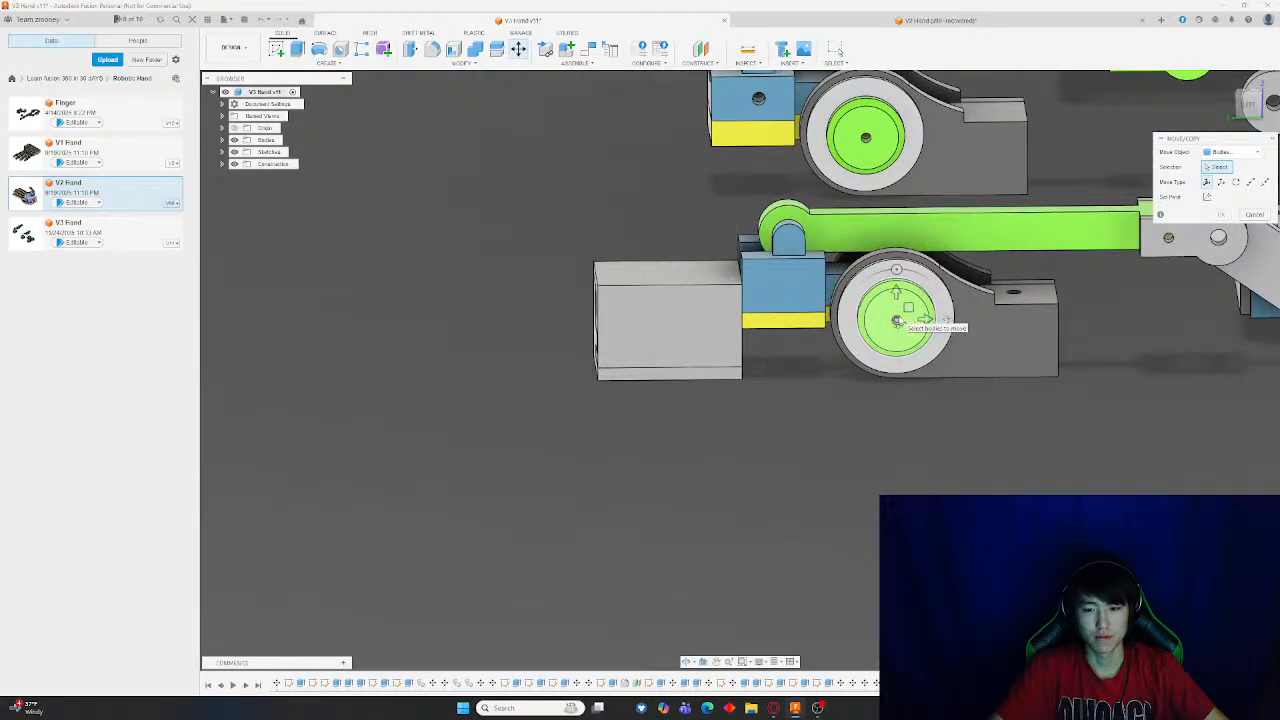
pyautogui.click(897, 320)
pyautogui.click(842, 283)
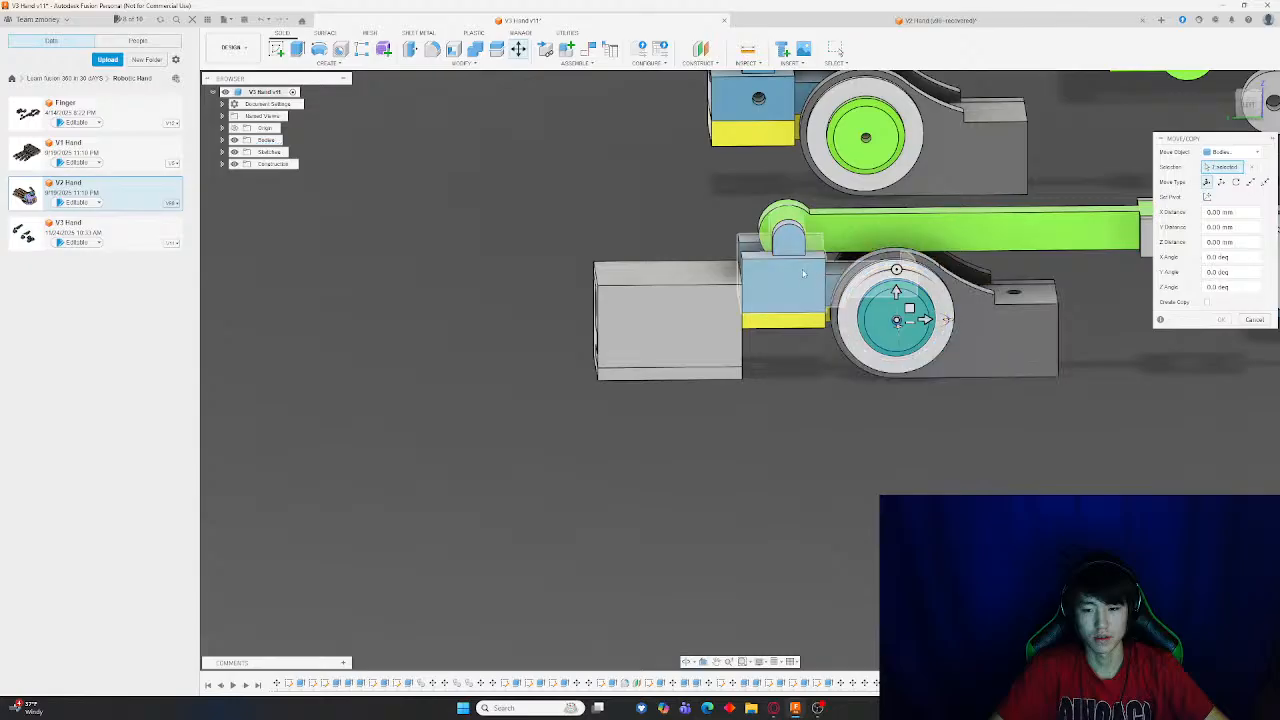
pyautogui.click(806, 287)
pyautogui.click(792, 322)
pyautogui.click(712, 375)
pyautogui.scroll(-5, 902, 229)
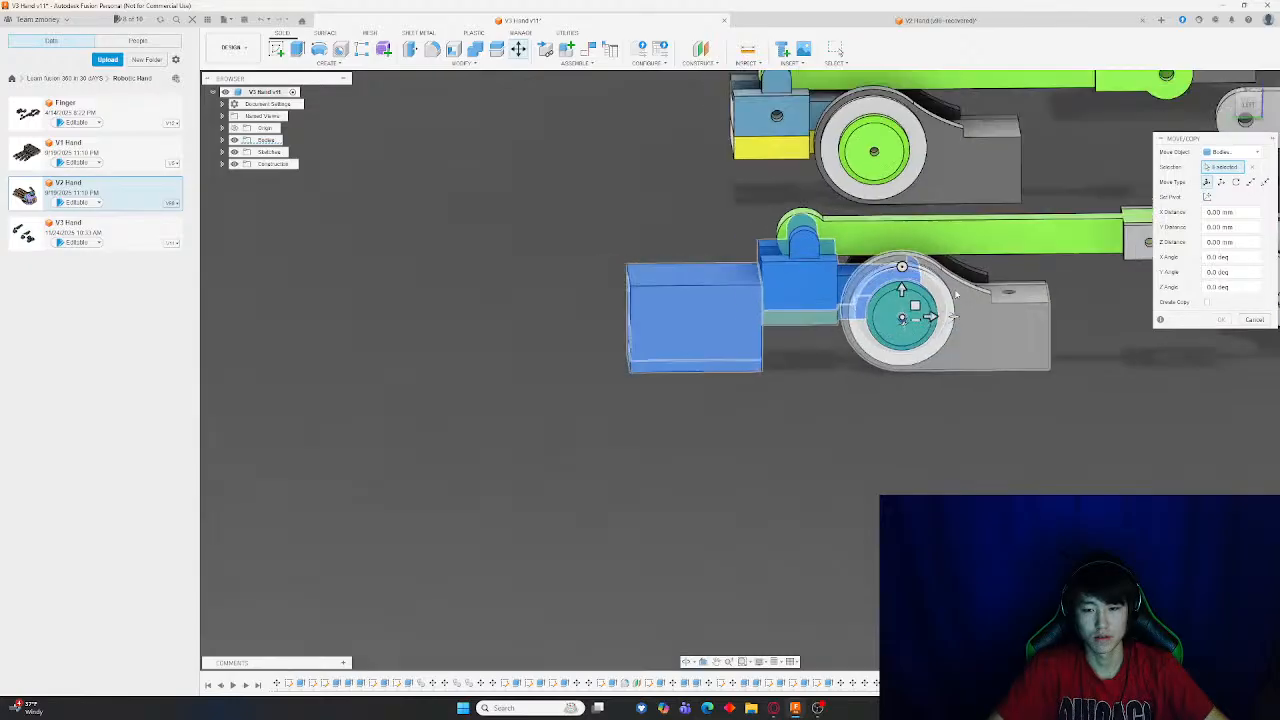
pyautogui.moveTo(902, 229); pyautogui.dragTo(908, 234)
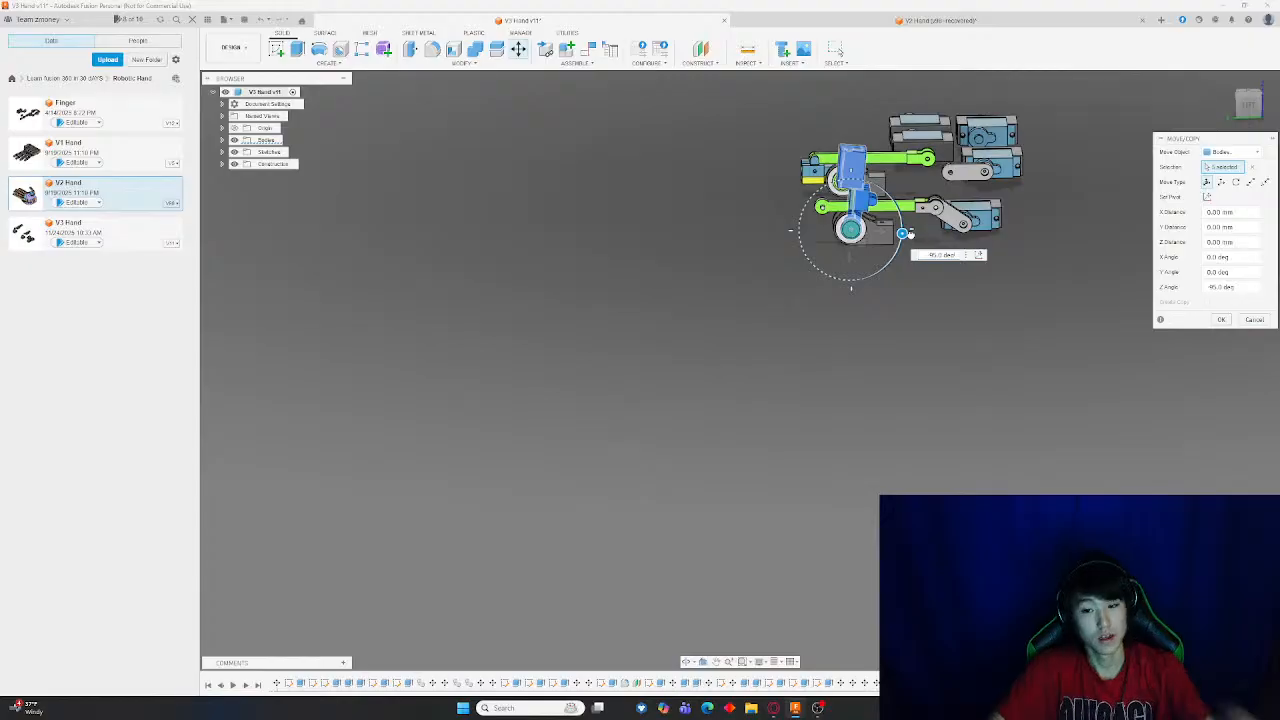
pyautogui.moveTo(903, 233); pyautogui.dragTo(911, 229)
pyautogui.press('Return')
# Sketch a rectangle on the gray block's top face, extending past the block's free end
pyautogui.scroll(5, 895, 228)
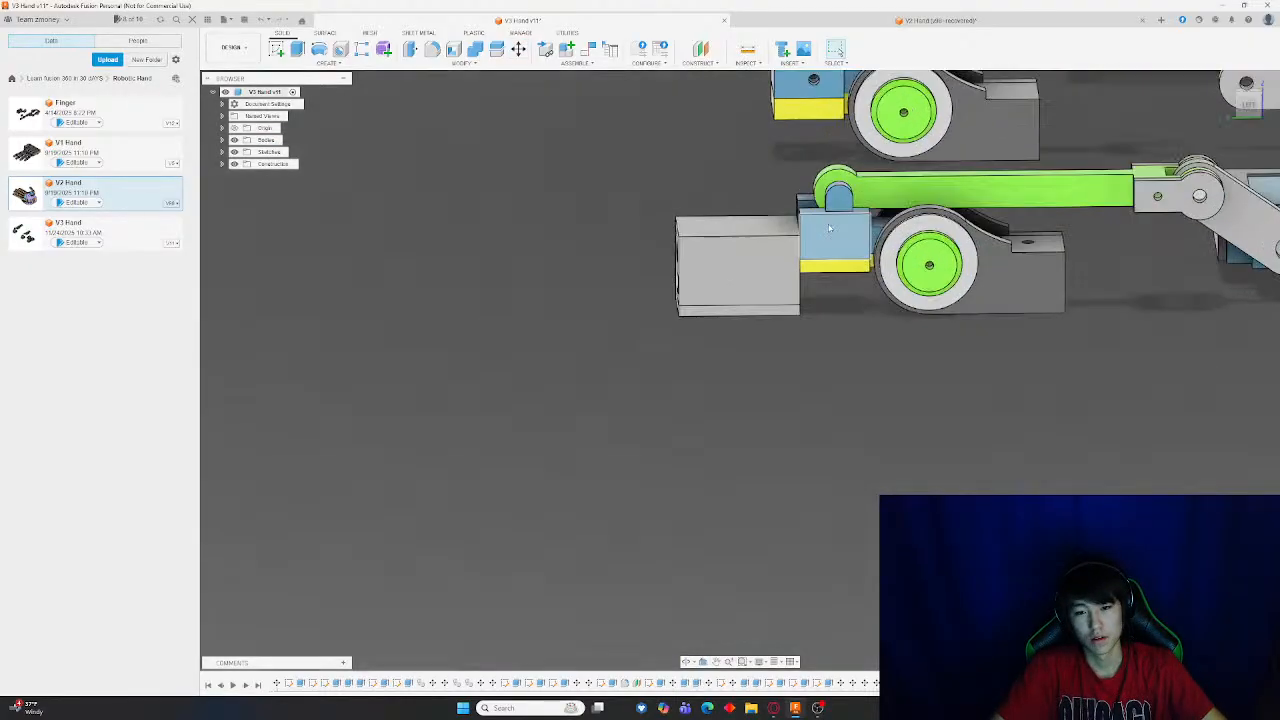
pyautogui.keyDown('shift'); pyautogui.moveTo(530, 170); pyautogui.dragTo(577, 183, button='middle'); pyautogui.keyUp('shift')
pyautogui.scroll(5, 572, 180)
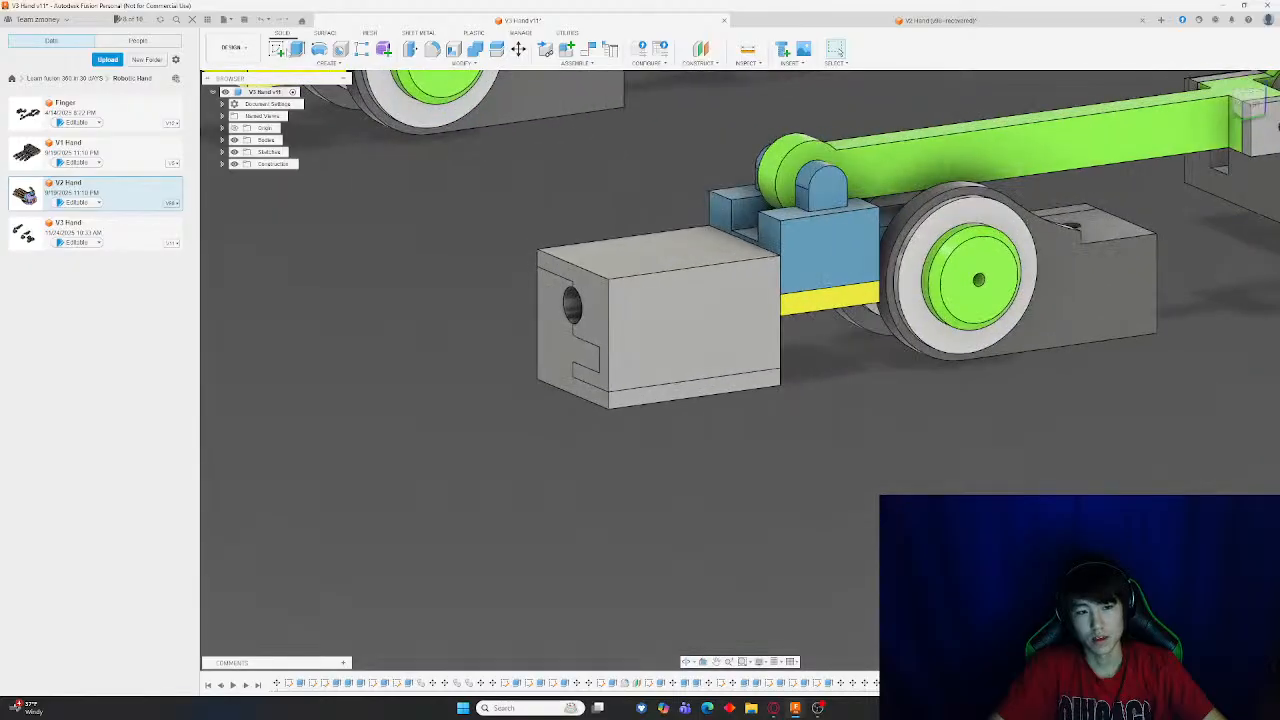
pyautogui.click(277, 49)
pyautogui.click(644, 248)
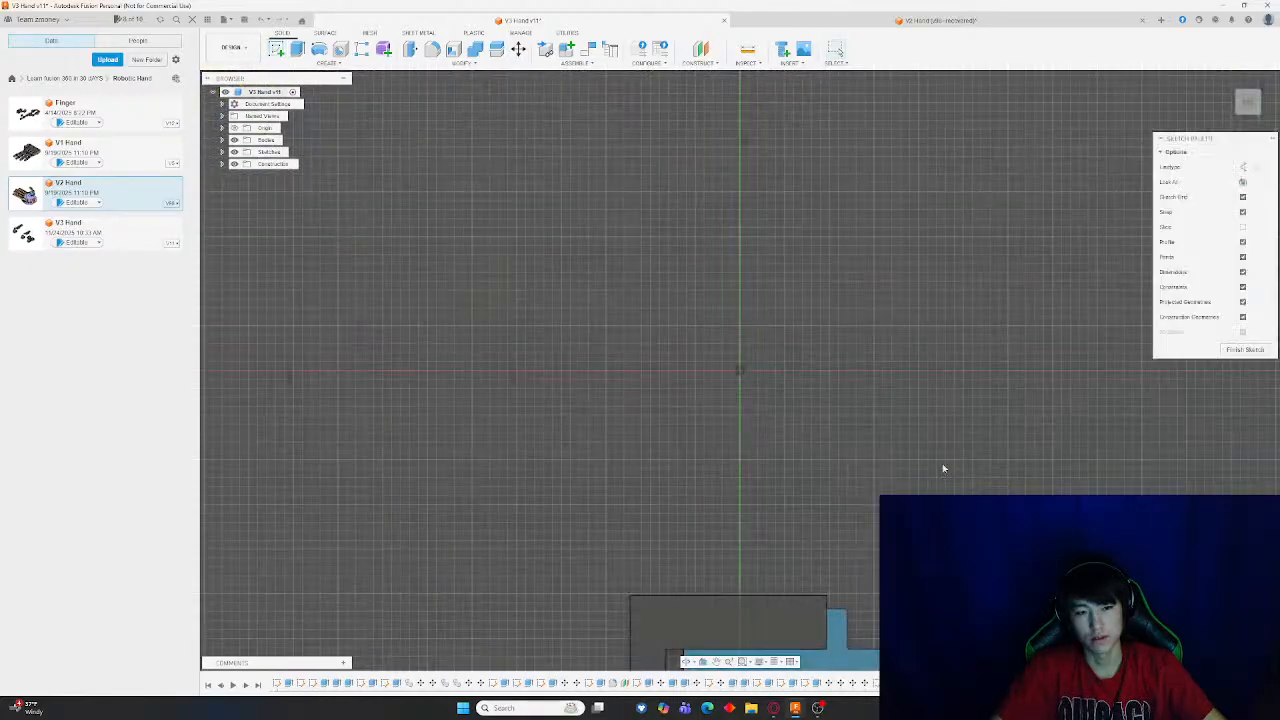
pyautogui.click(297, 49)
pyautogui.scroll(5, 686, 349)
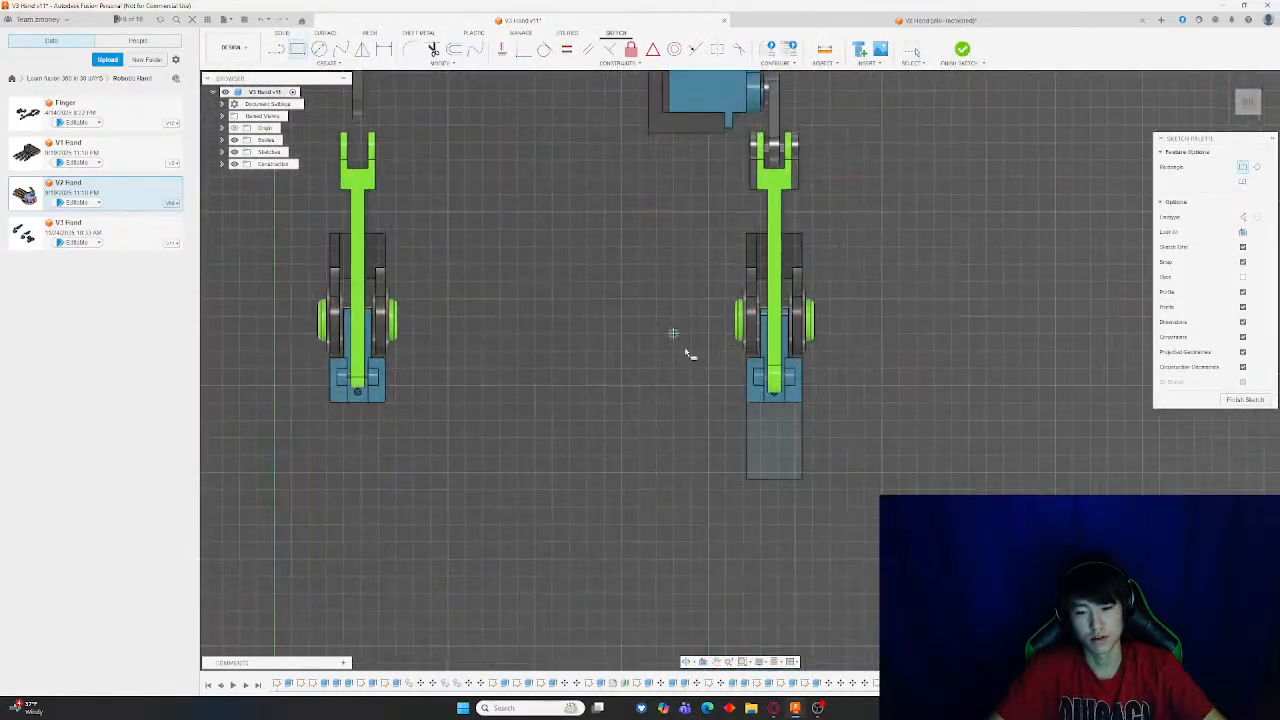
pyautogui.click(776, 412)
pyautogui.press('Escape')
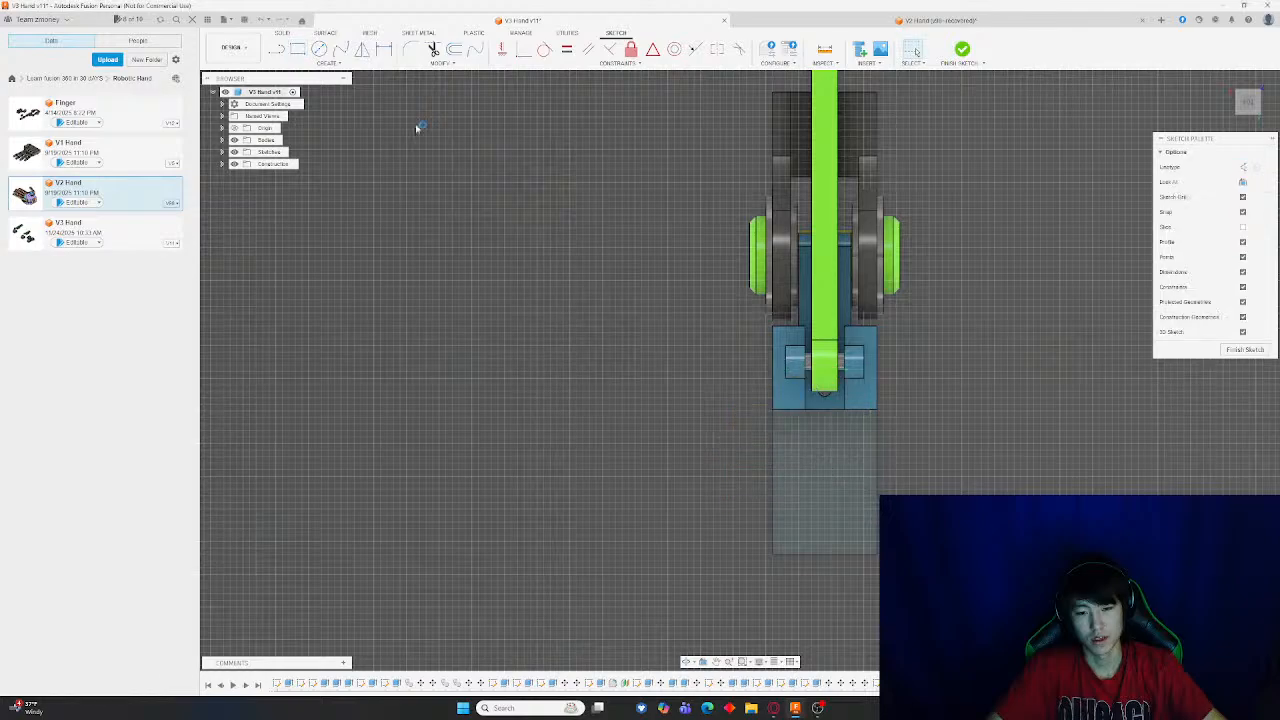
pyautogui.press('r')
pyautogui.scroll(3, 755, 445)
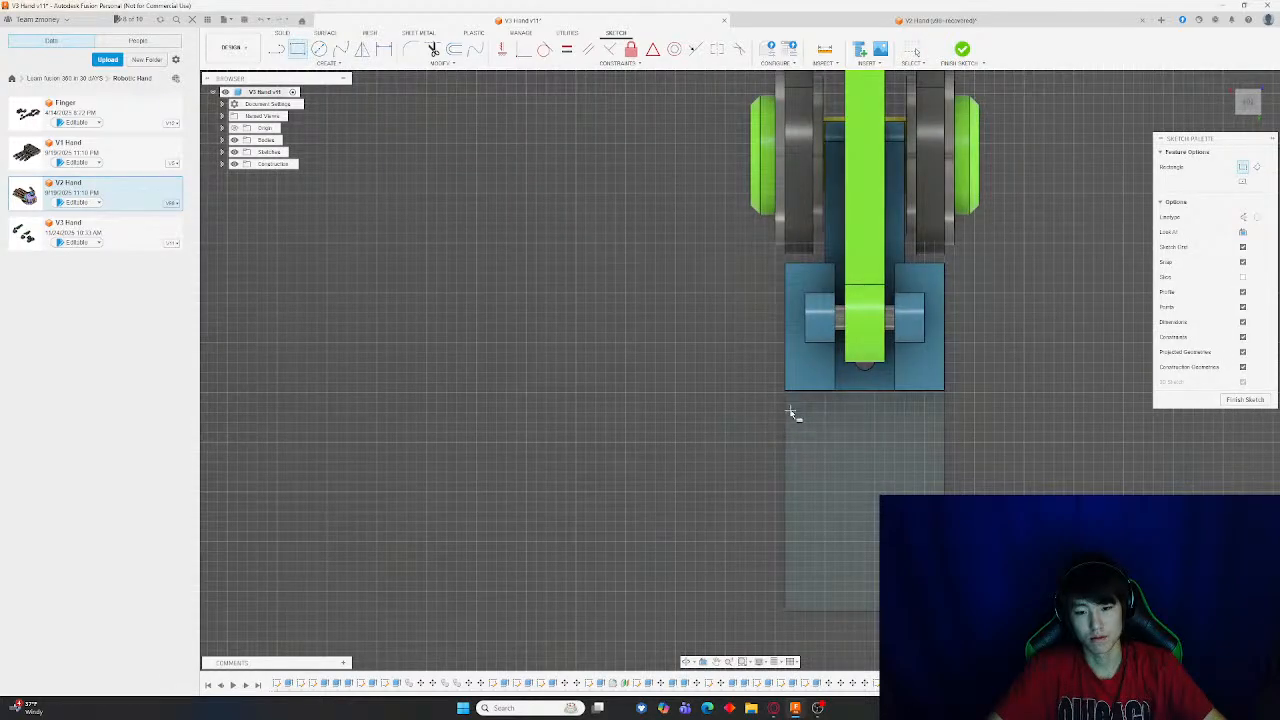
pyautogui.click(785, 403)
pyautogui.moveTo(999, 589); pyautogui.dragTo(857, 151, button='middle')
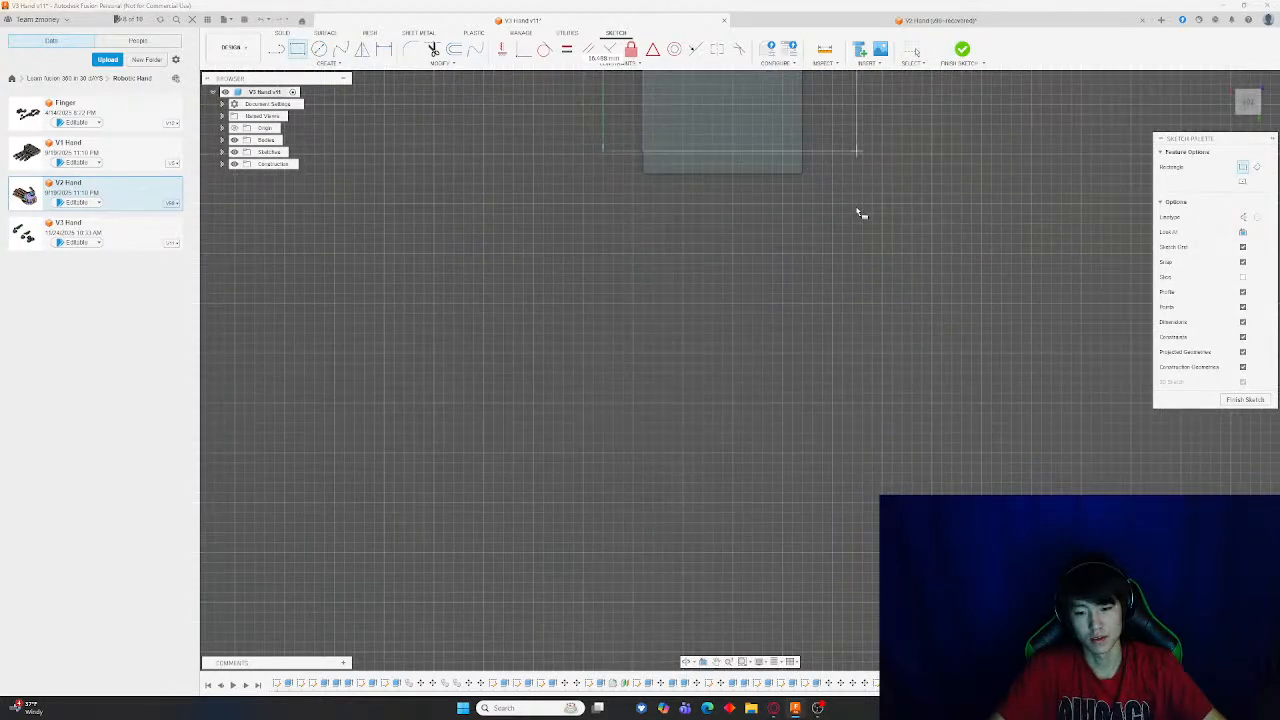
pyautogui.click(811, 300)
pyautogui.click(964, 51)
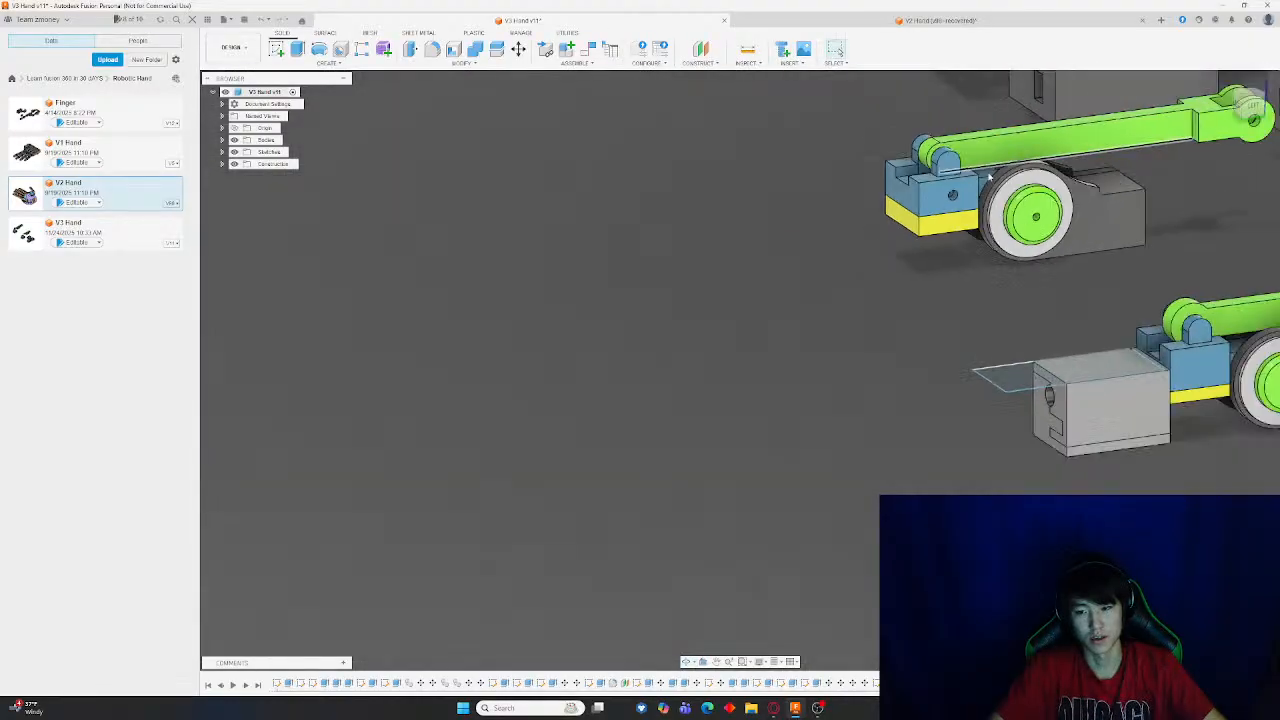
# Extrude both rectangle profiles upward as a thin plate joined to the gray block
pyautogui.moveTo(912, 228)
pyautogui.mouseDown(button='middle')
pyautogui.moveTo(586, 184)
pyautogui.moveTo(622, 201)
pyautogui.mouseUp(button='middle')
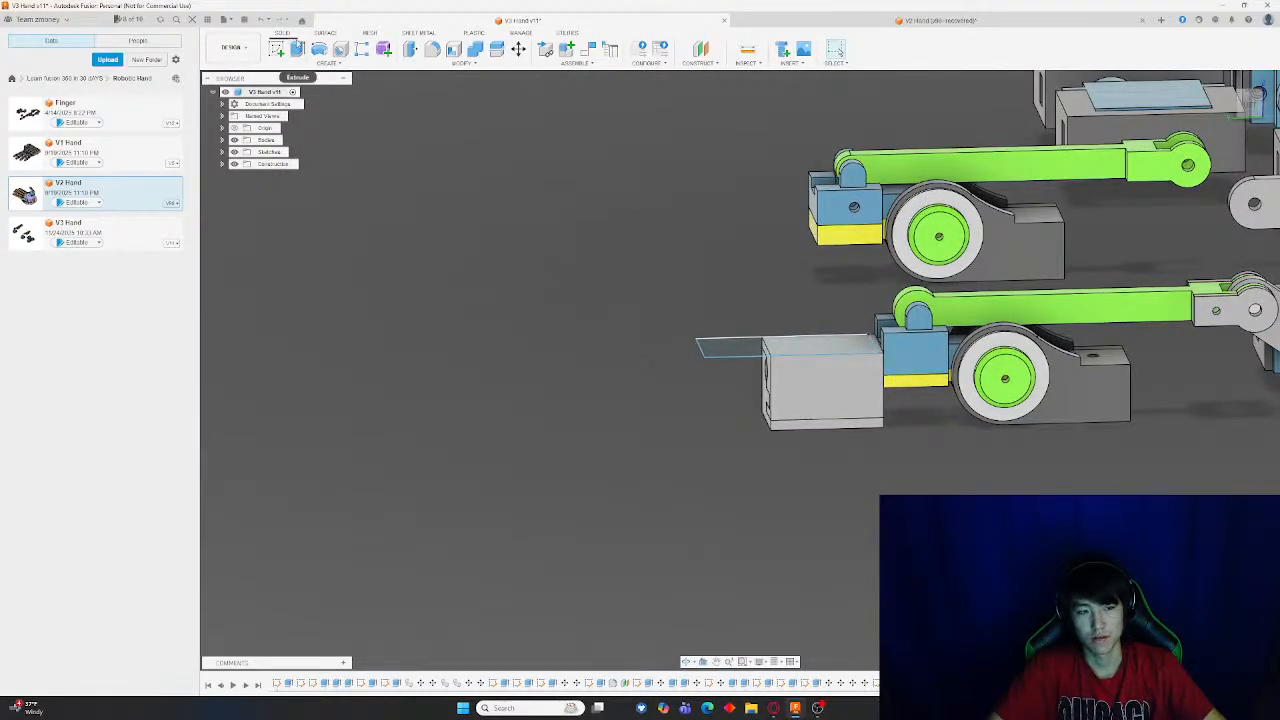
pyautogui.click(297, 49)
pyautogui.scroll(3, 750, 300)
pyautogui.click(888, 395)
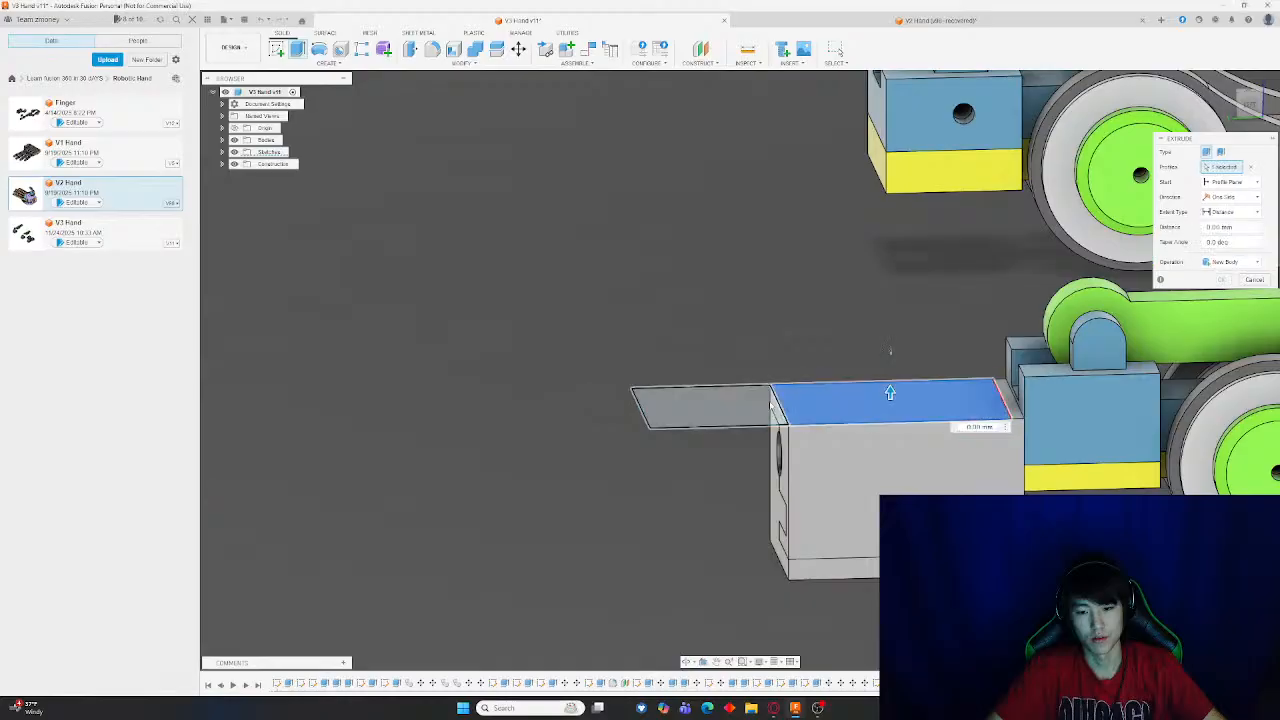
pyautogui.click(738, 400)
pyautogui.moveTo(709, 398); pyautogui.dragTo(727, 378)
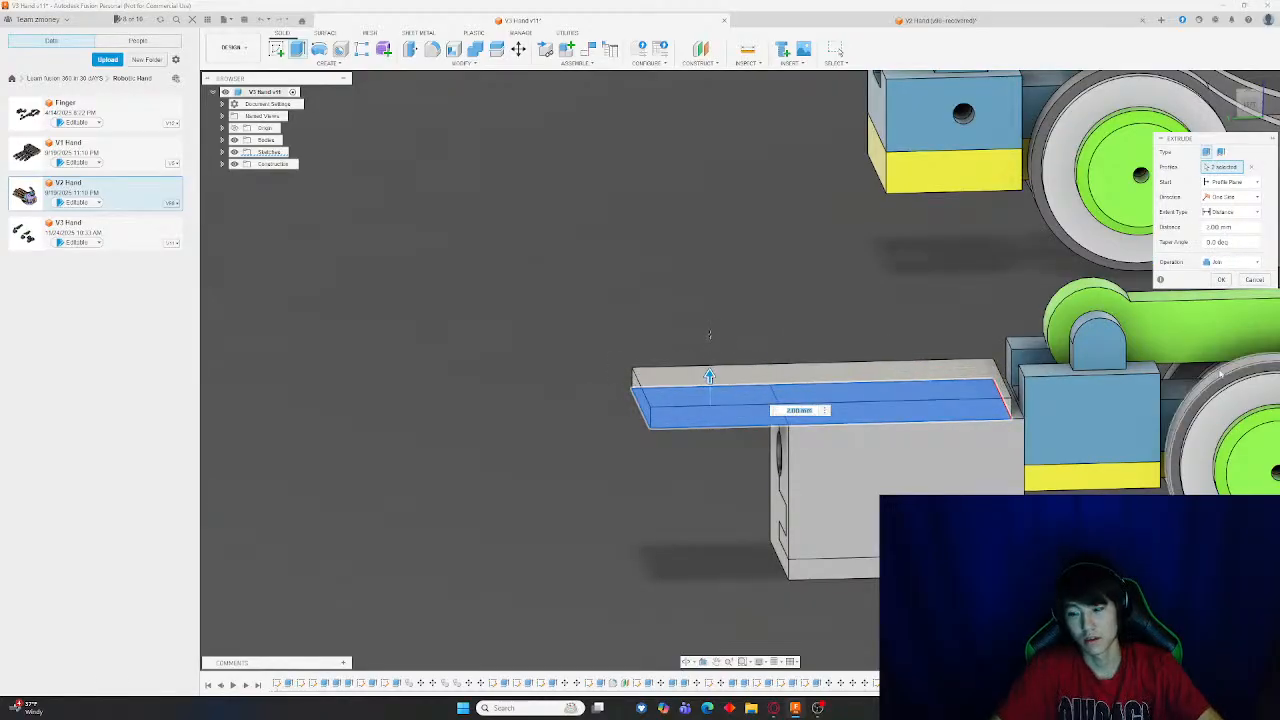
pyautogui.press('Return')
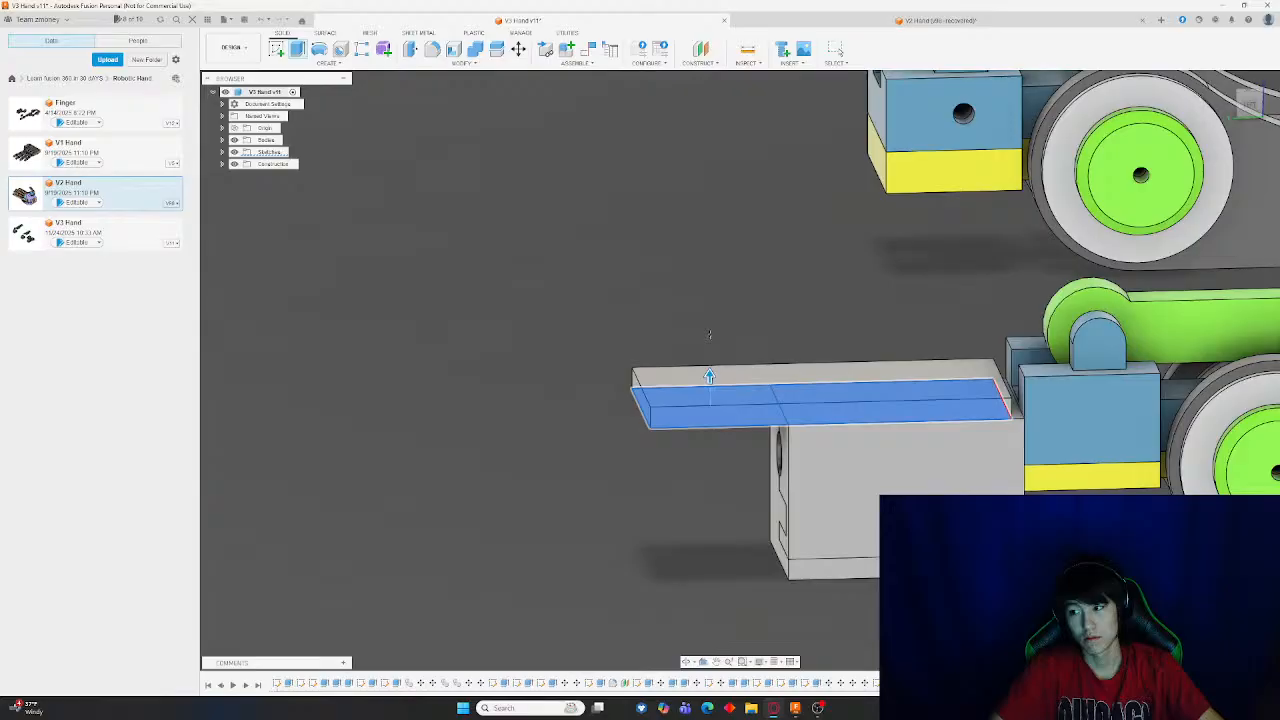
# Orbit and zoom around the finger to examine the new plate on the gray block
pyautogui.keyDown('shift'); pyautogui.moveTo(589, 396); pyautogui.dragTo(592, 370, button='middle'); pyautogui.keyUp('shift')
pyautogui.scroll(-5, 561, 319)
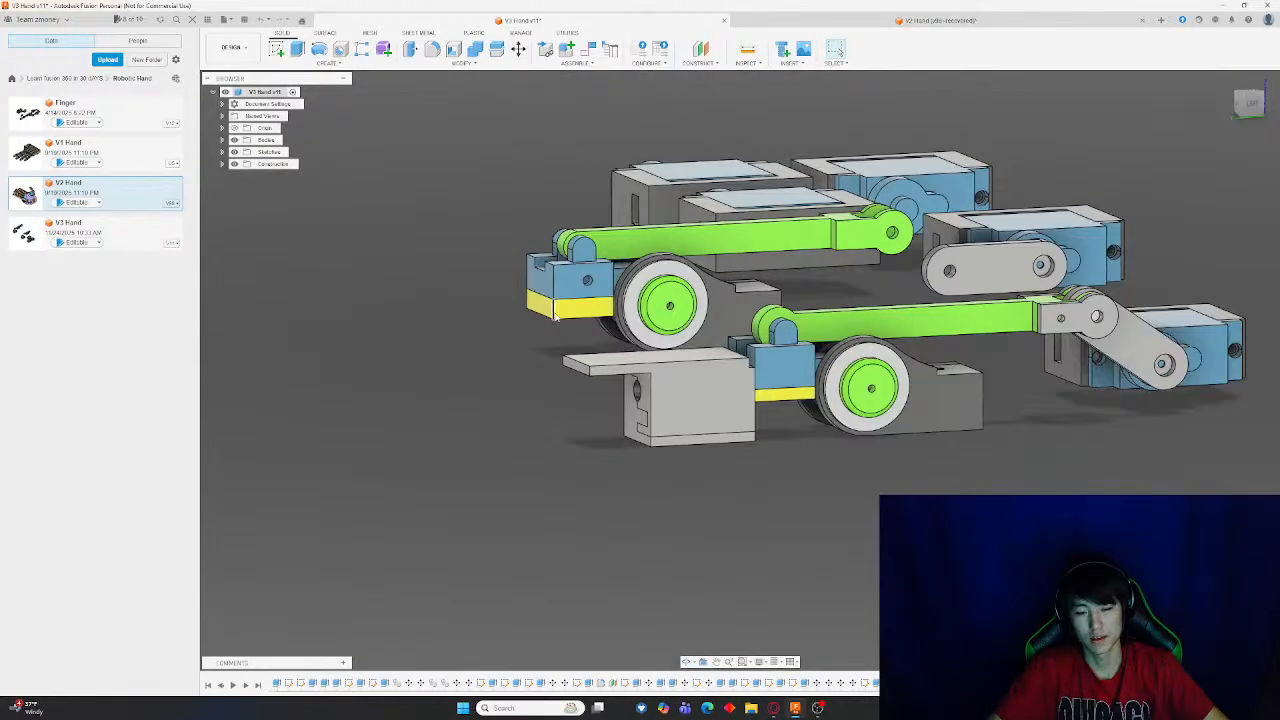
pyautogui.scroll(-4, 557, 315)
pyautogui.scroll(4, 539, 328)
pyautogui.scroll(-3, 631, 385)
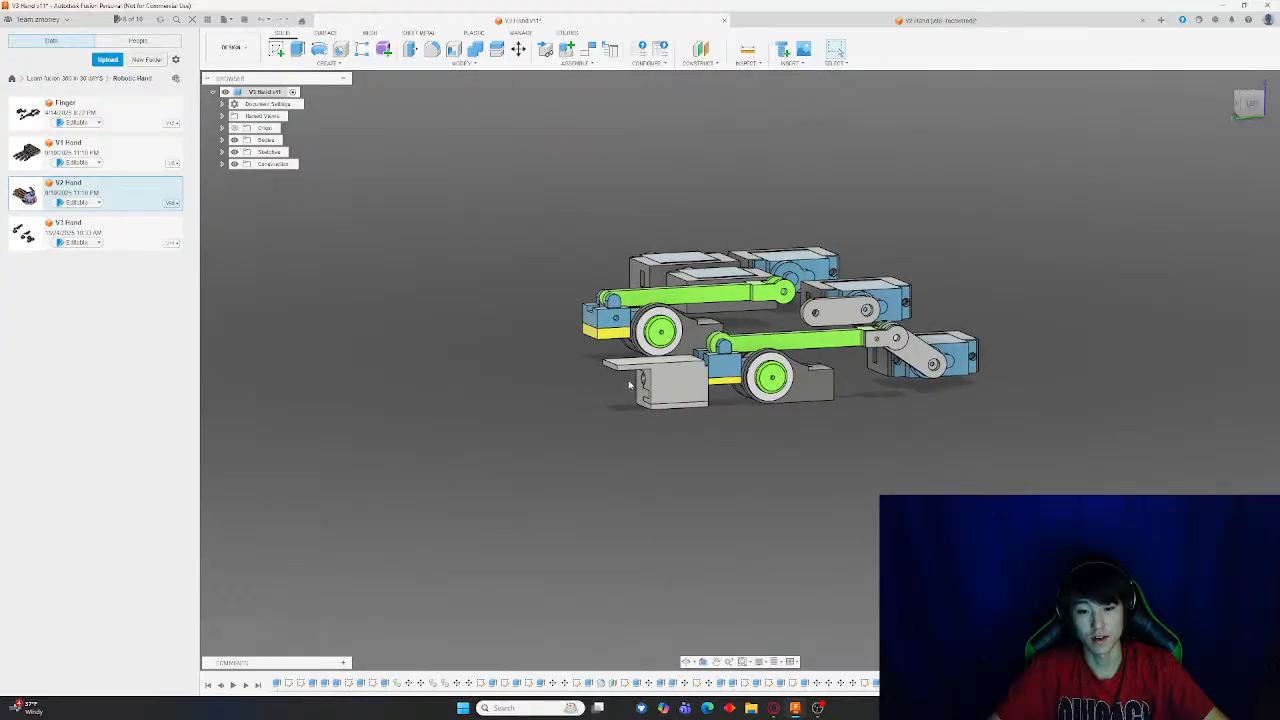
pyautogui.scroll(6, 631, 387)
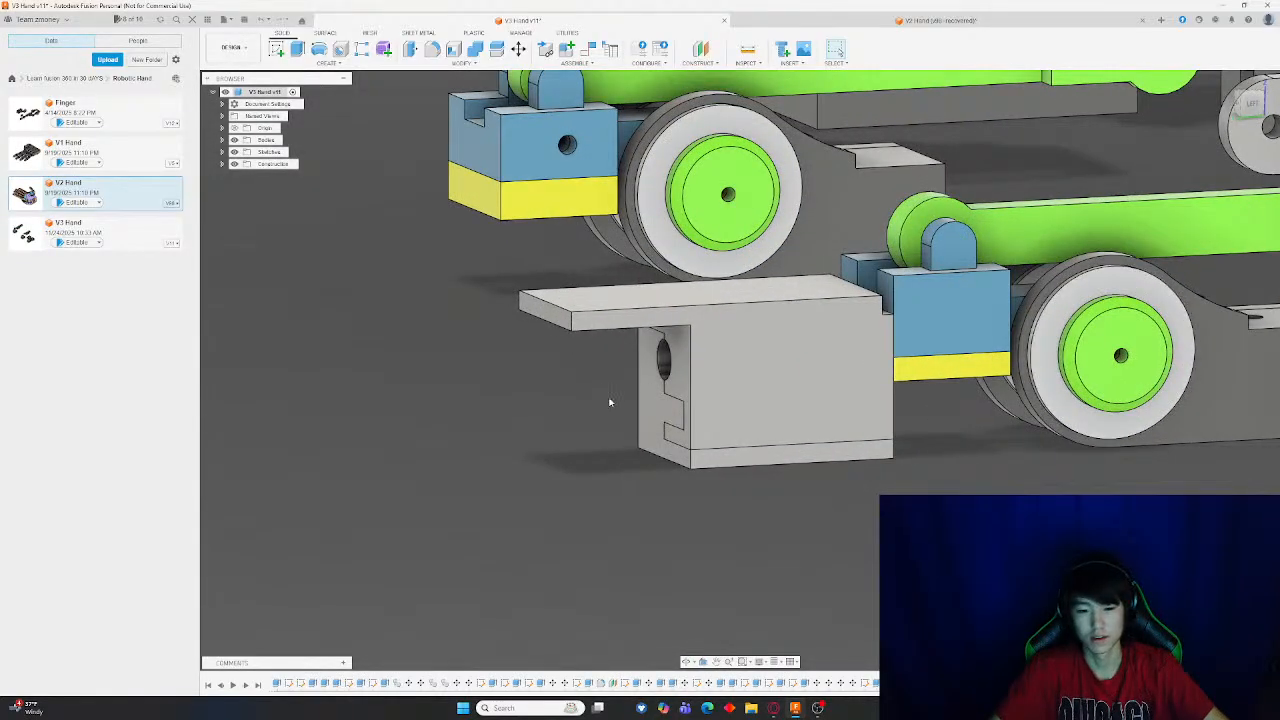
pyautogui.scroll(-4, 608, 400)
pyautogui.scroll(3, 588, 411)
pyautogui.scroll(2, 590, 412)
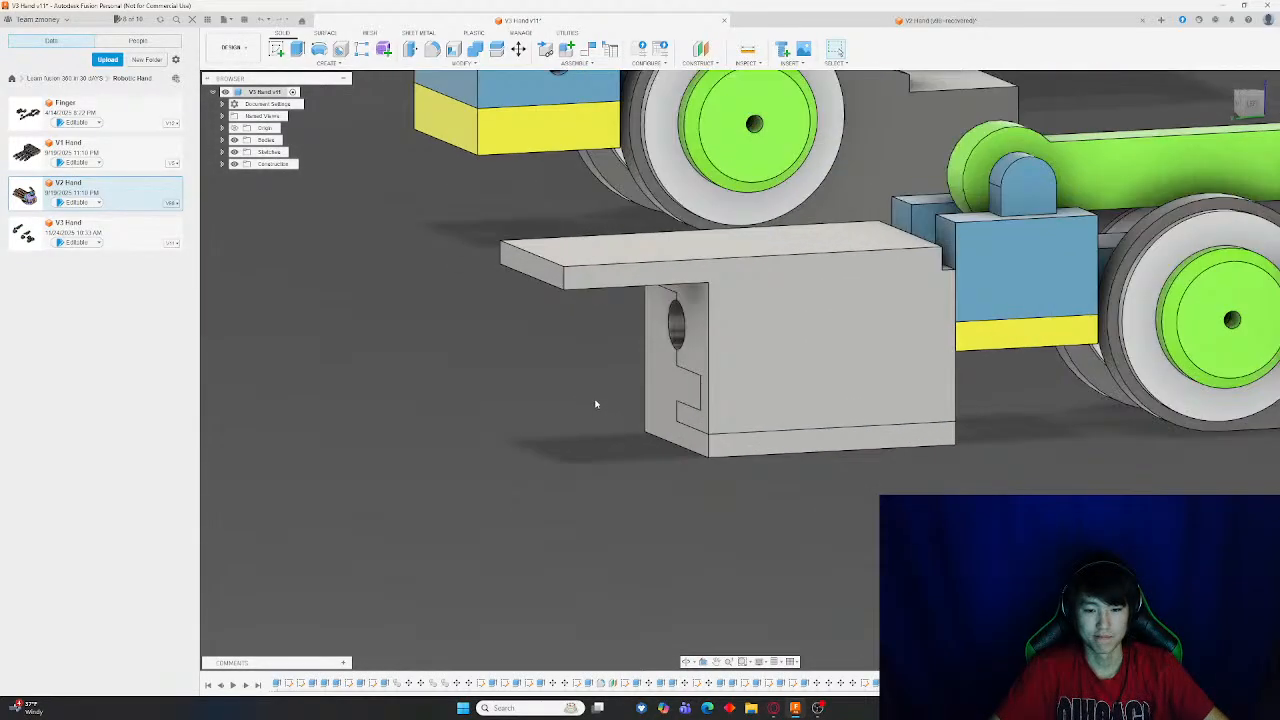
pyautogui.scroll(-3, 595, 404)
pyautogui.scroll(4, 575, 415)
pyautogui.scroll(-3, 560, 380)
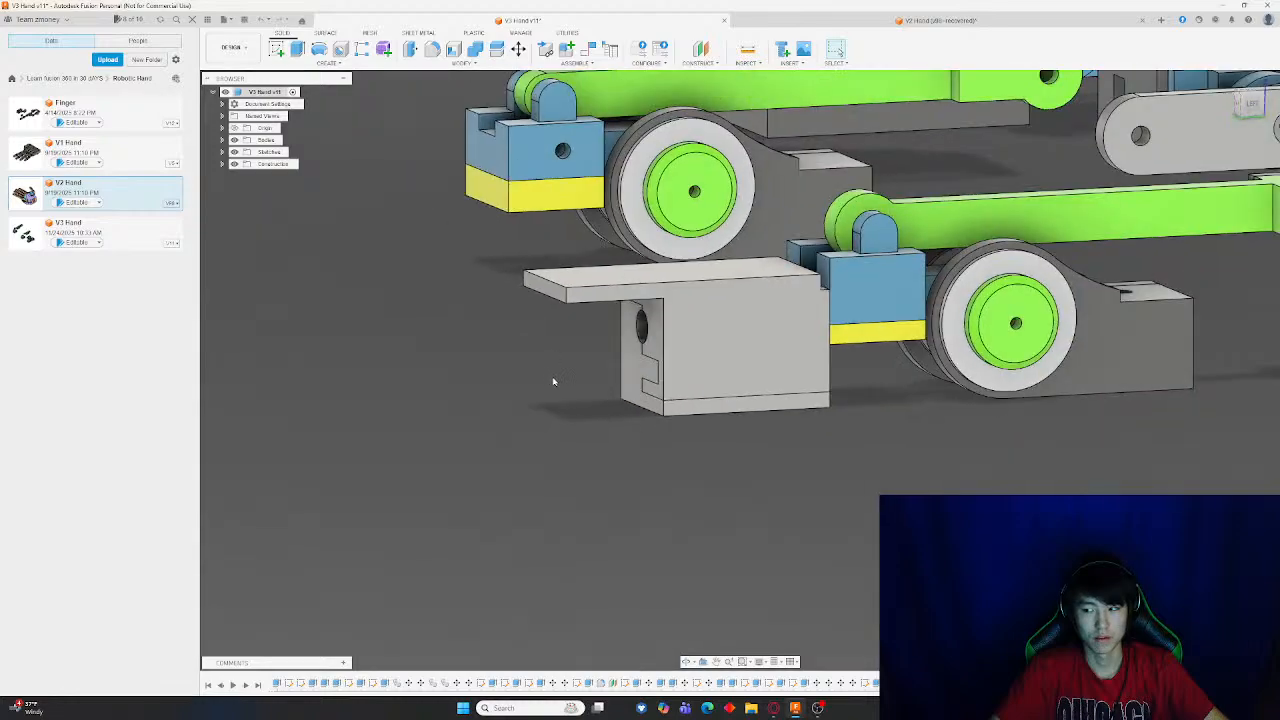
pyautogui.scroll(-5, 550, 395)
pyautogui.scroll(2, 757, 428)
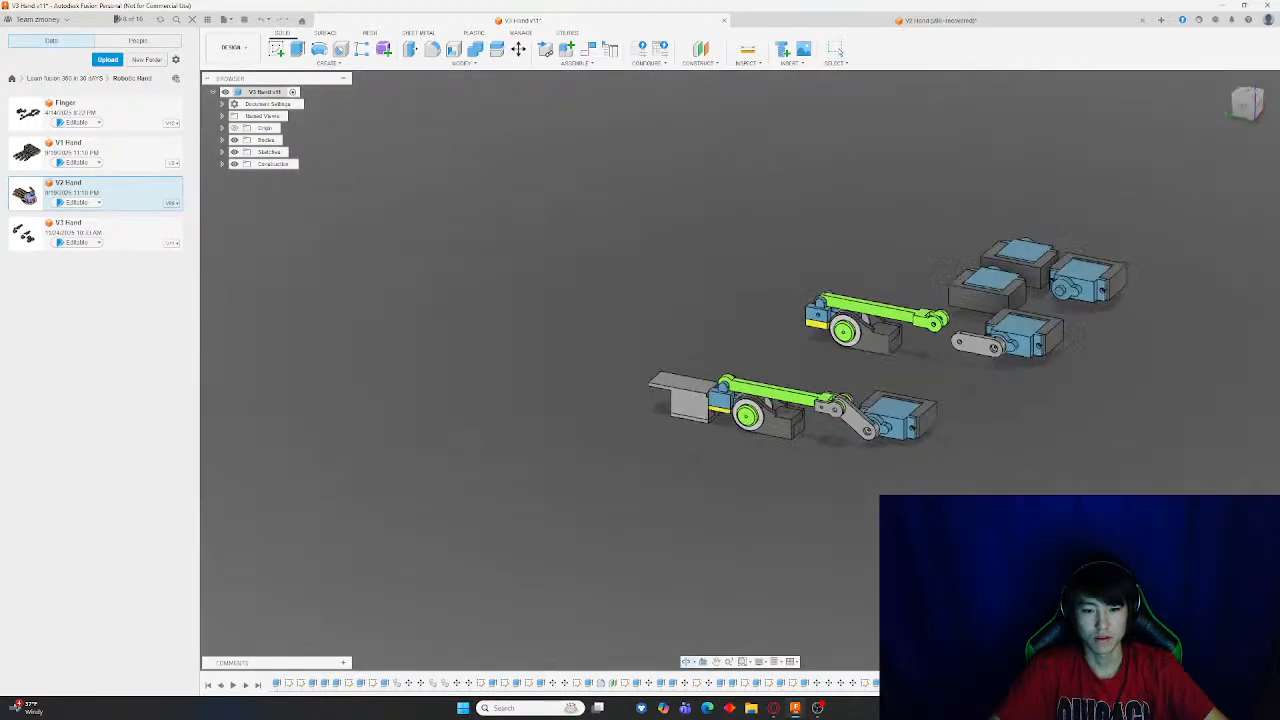
pyautogui.moveTo(655, 345)
pyautogui.keyDown('shift'); pyautogui.mouseDown(button='middle')
pyautogui.moveTo(592, 405)
pyautogui.moveTo(700, 275)
pyautogui.moveTo(678, 353)
pyautogui.mouseUp(button='middle'); pyautogui.keyUp('shift')
pyautogui.scroll(3, 677, 353)
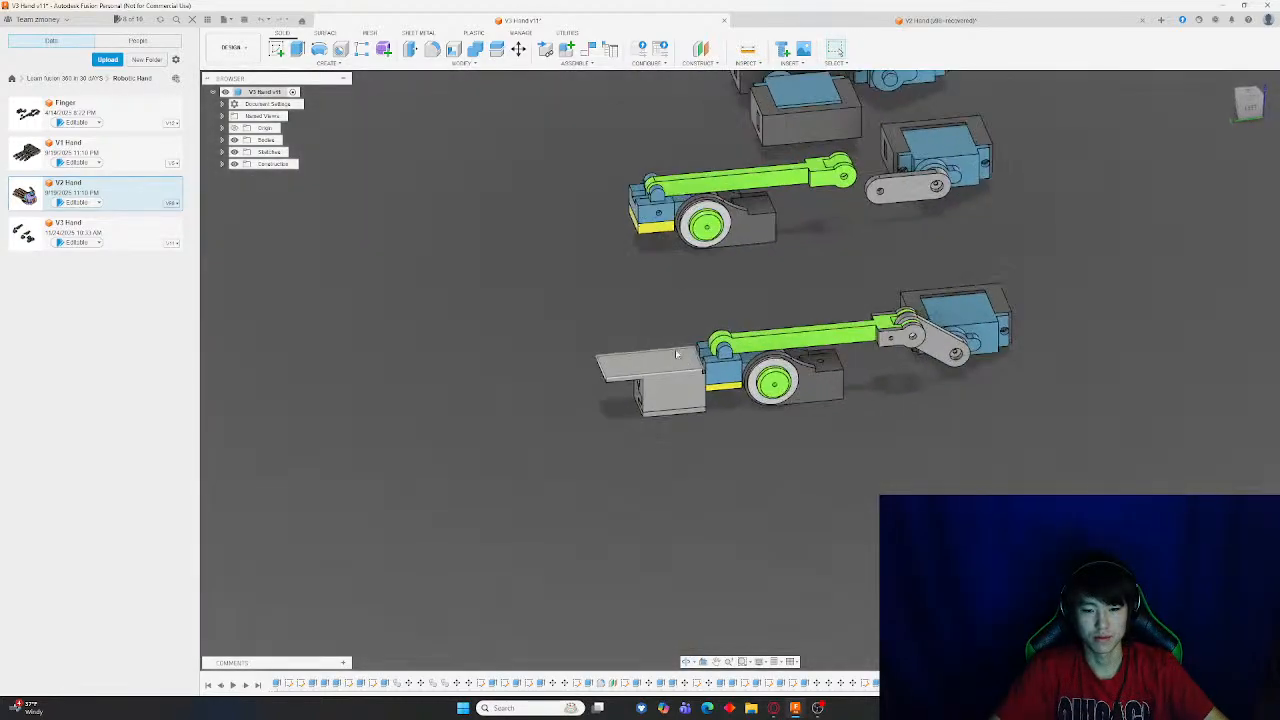
pyautogui.scroll(3, 675, 349)
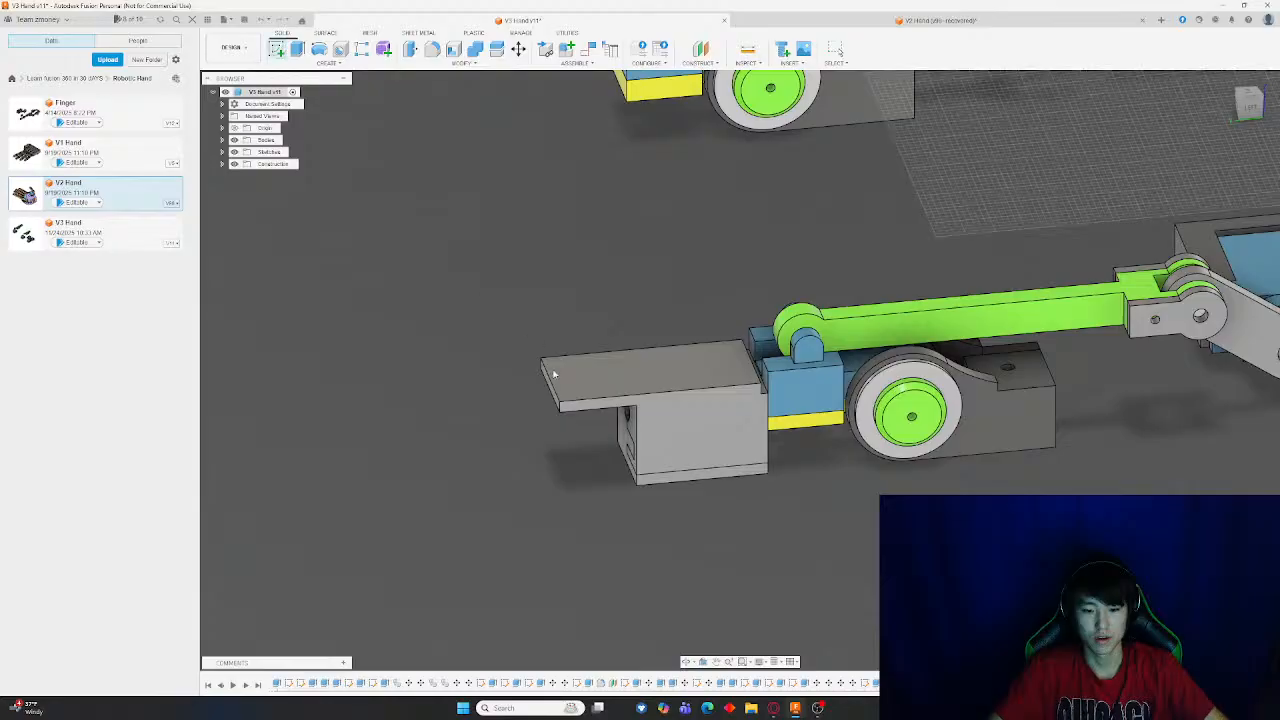
pyautogui.moveTo(580, 337)
pyautogui.keyDown('shift'); pyautogui.mouseDown(button='middle')
pyautogui.moveTo(624, 303)
pyautogui.moveTo(603, 331)
pyautogui.mouseUp(button='middle'); pyautogui.keyUp('shift')
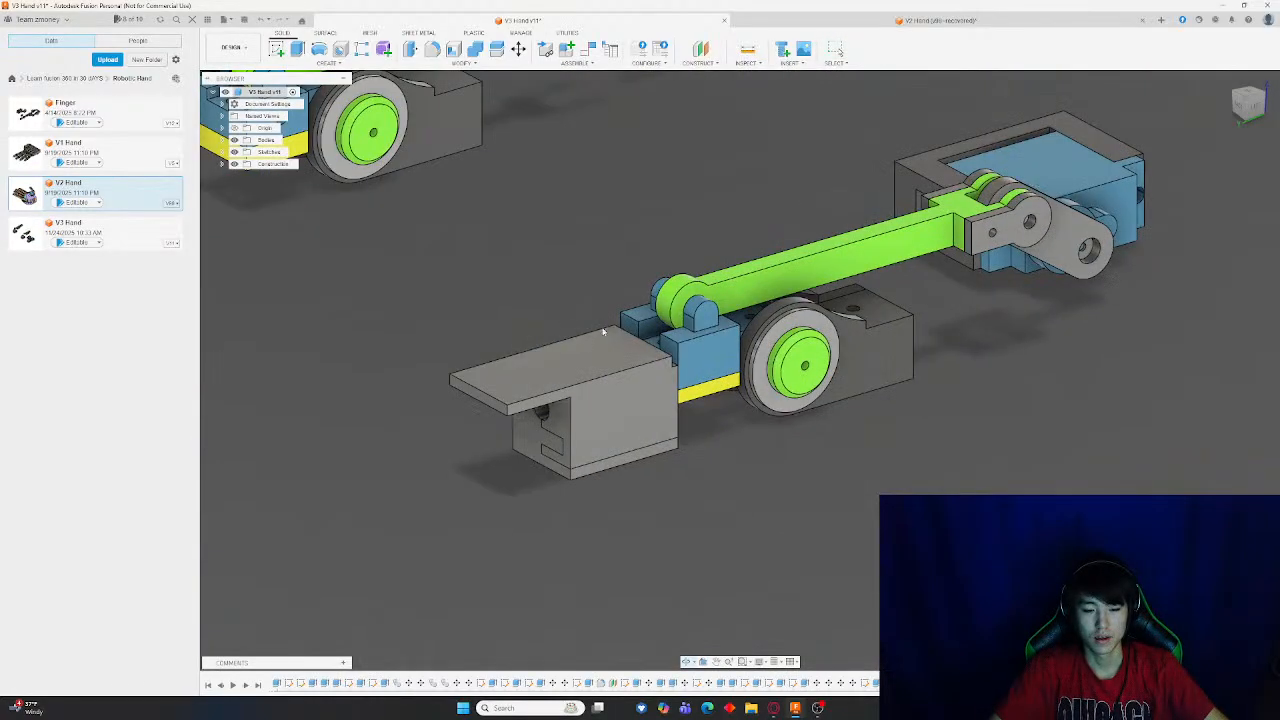
# Undo the plate extrusion, its sketch and the block rotation
pyautogui.hotkey('ctrl', 'z')
pyautogui.hotkey('ctrl', 'z')
pyautogui.hotkey('ctrl', 'z')
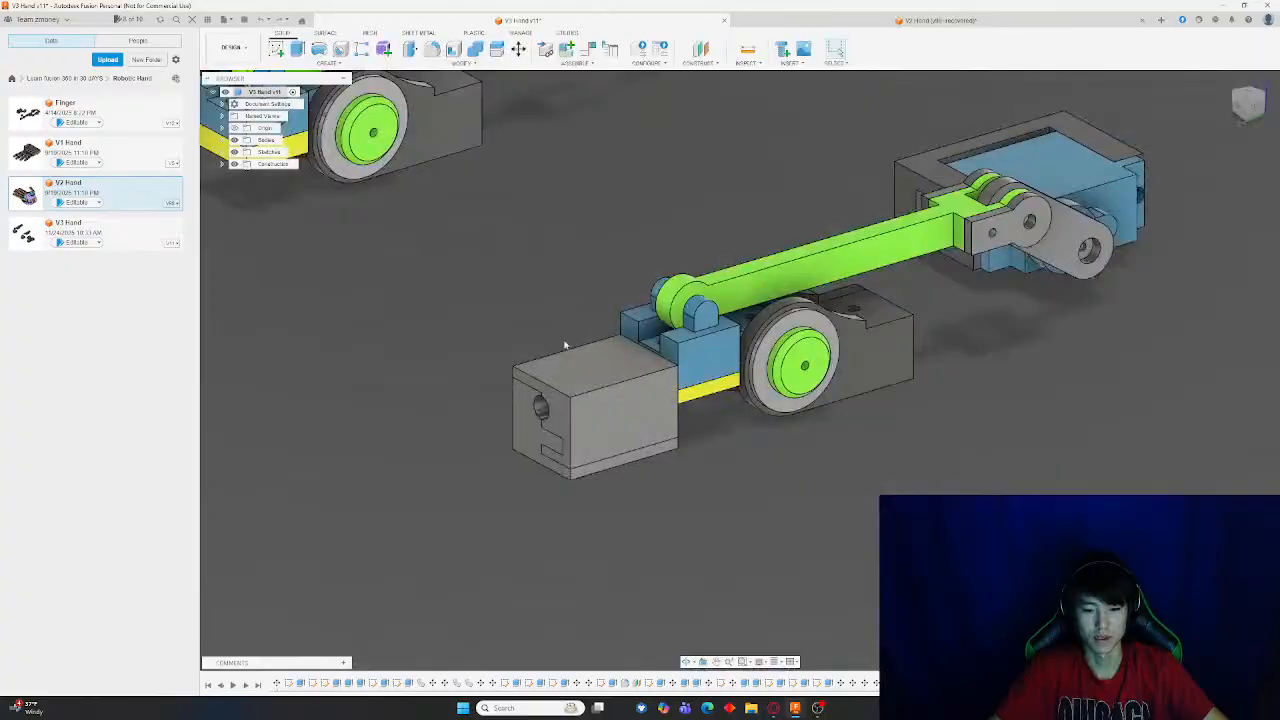
pyautogui.scroll(-3, 564, 342)
pyautogui.moveTo(508, 342); pyautogui.dragTo(620, 337, button='middle')
pyautogui.scroll(6, 631, 360)
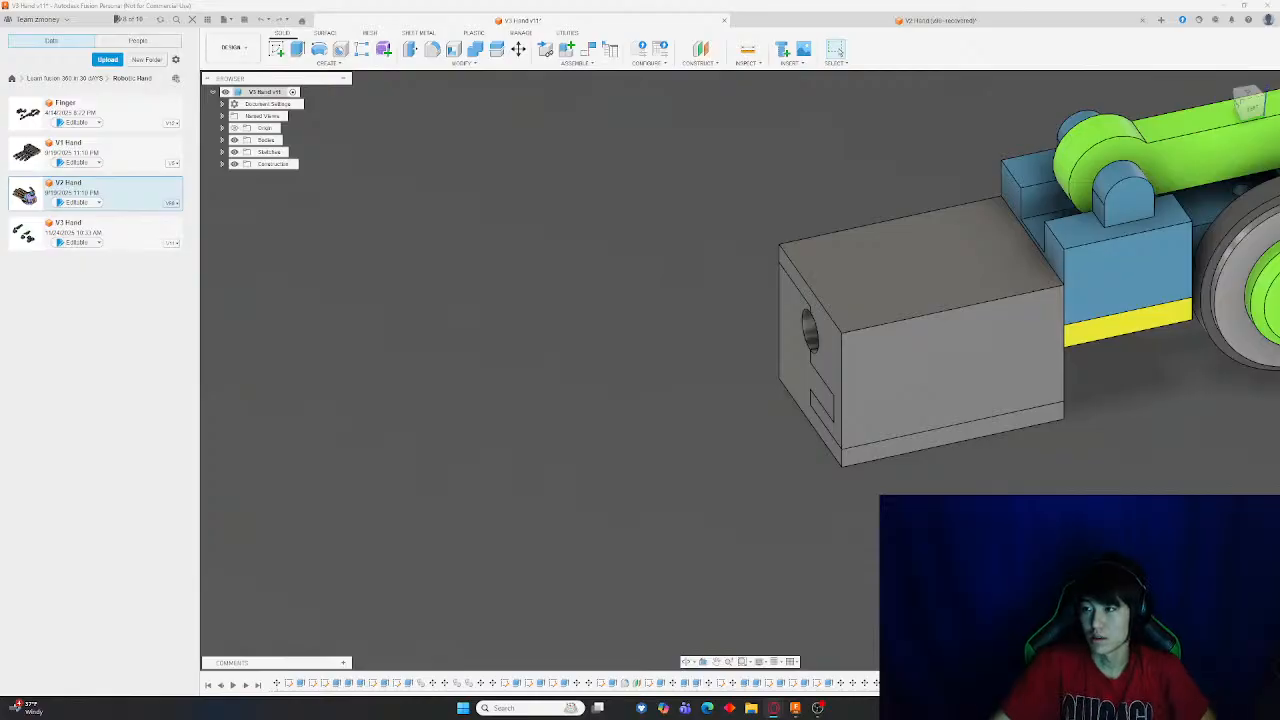
# Switch to the browser and open the therobotstudio YouTube channel page in a maximized window
pyautogui.moveTo(1279, 30); pyautogui.dragTo(637, 60)
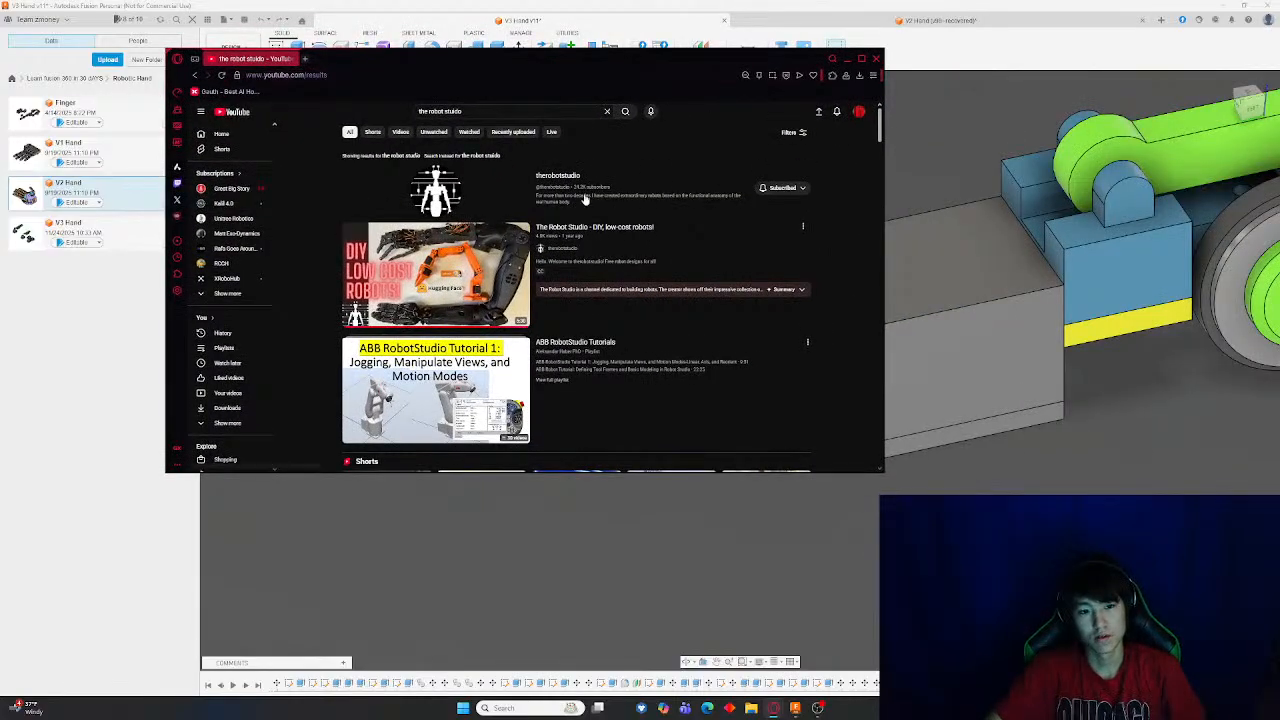
pyautogui.click(432, 188)
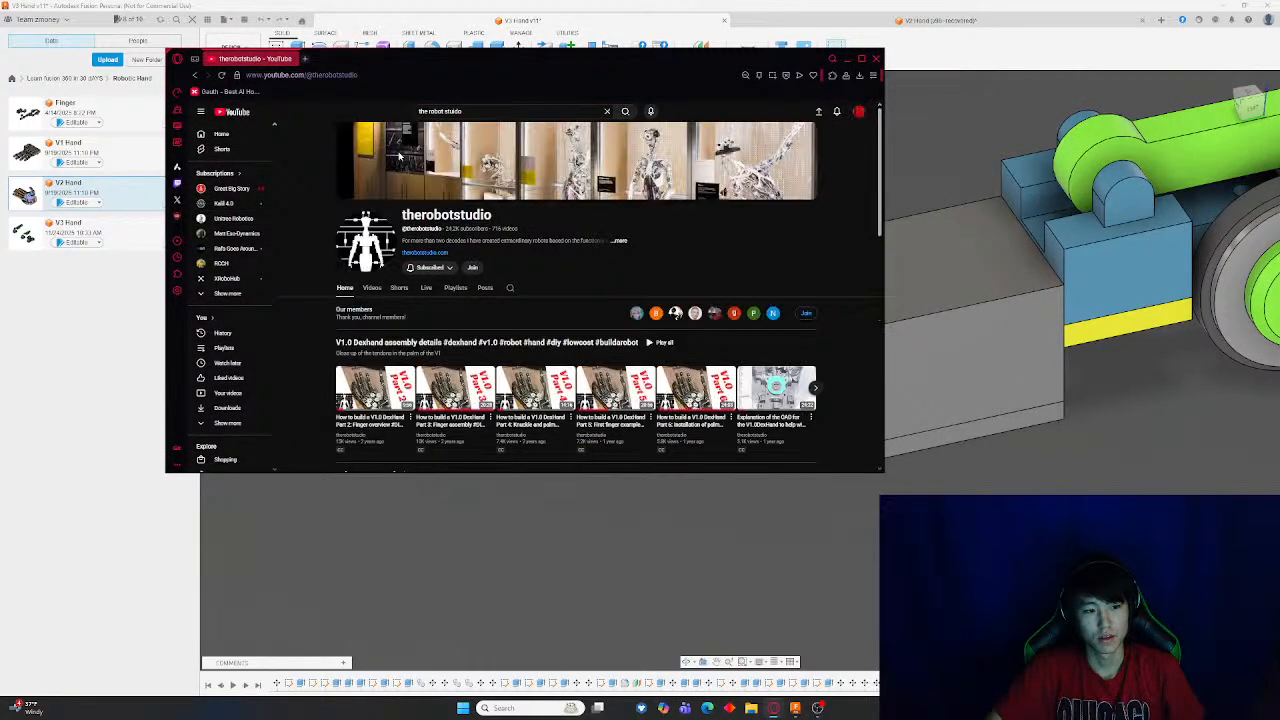
pyautogui.click(861, 61)
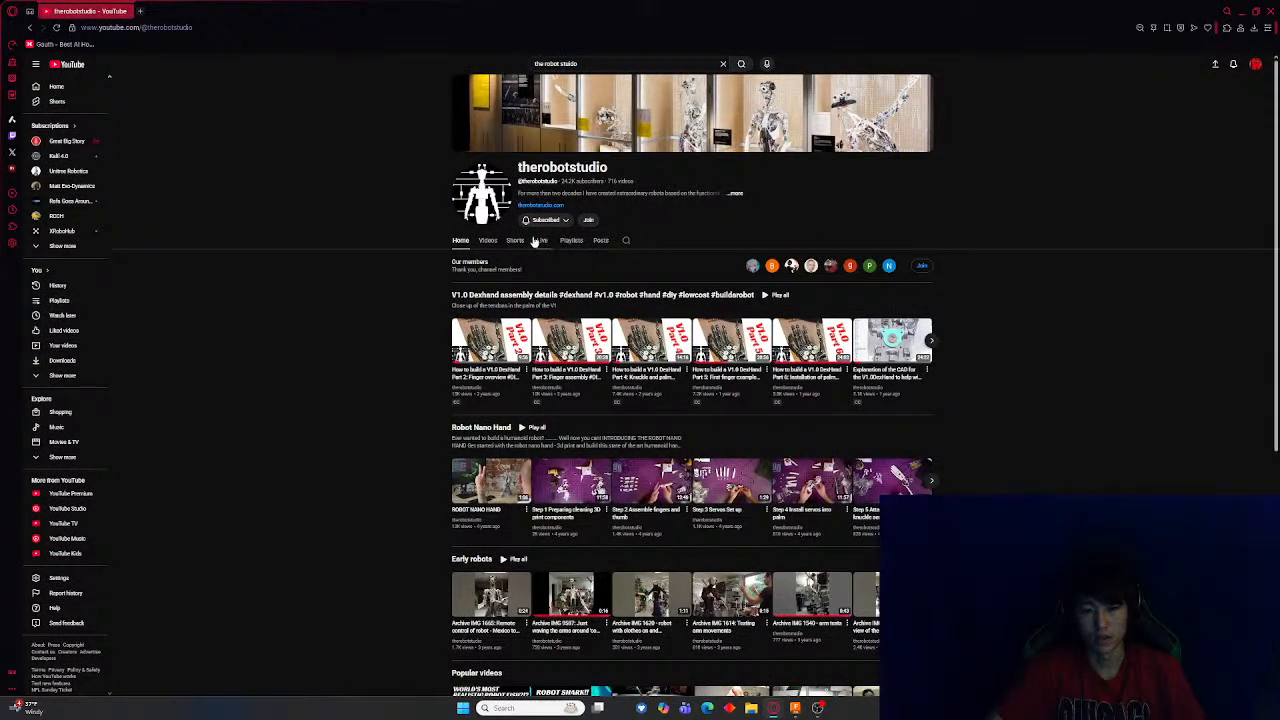
# Open the V1.0 DexHand Part 2 finger overview video and pause it
pyautogui.click(490, 345)
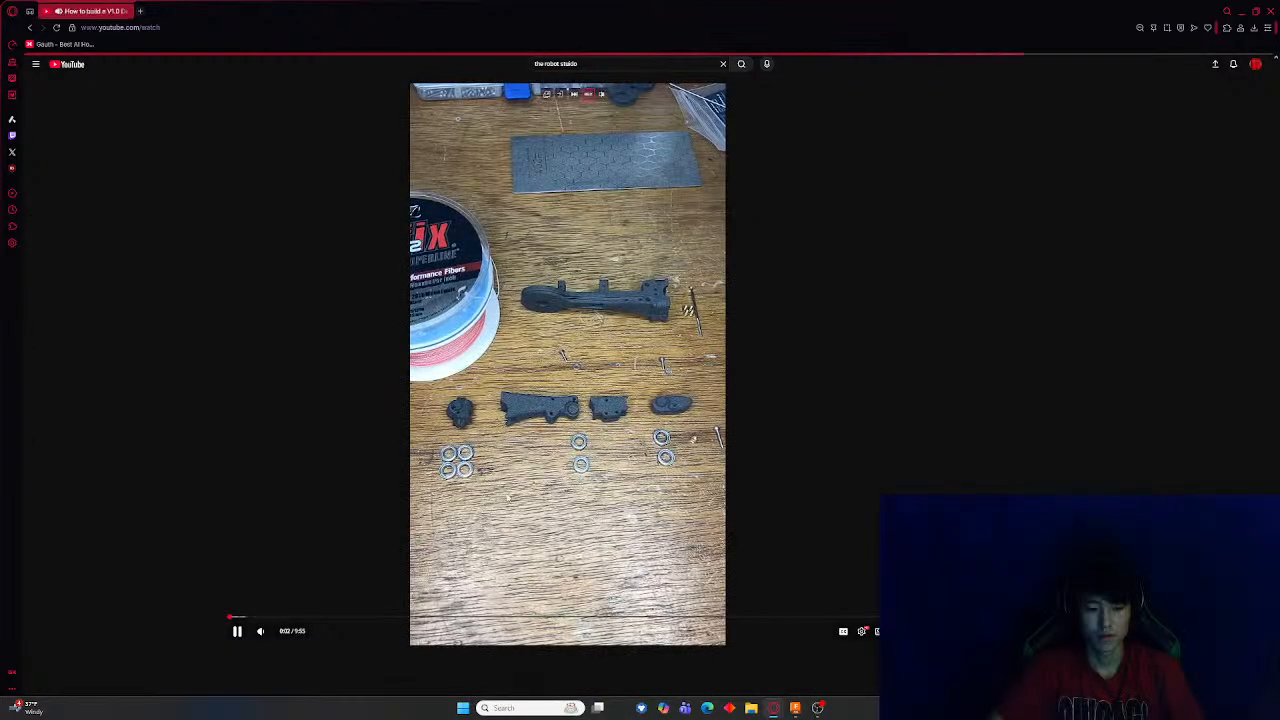
pyautogui.click(498, 477)
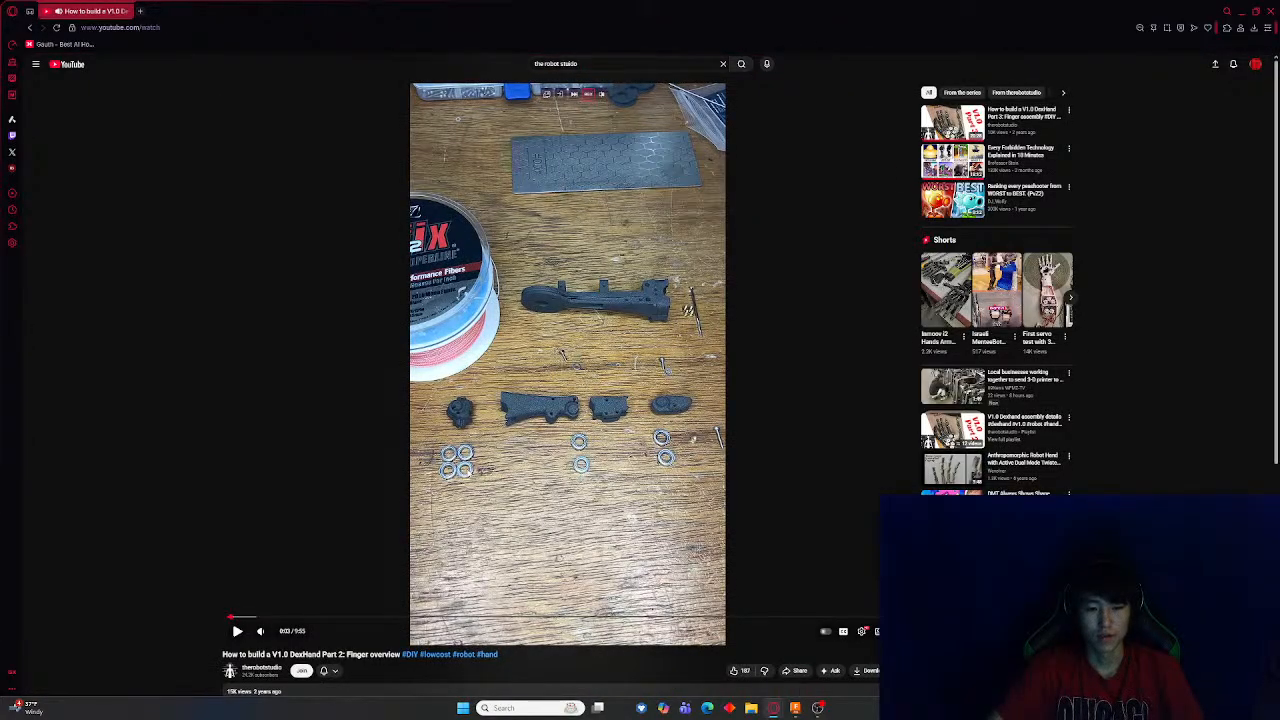
pyautogui.scroll(-4, 400, 465)
# Expand the video description and follow its GitHub link to the V1.0-Dexhand repository
pyautogui.click(310, 364)
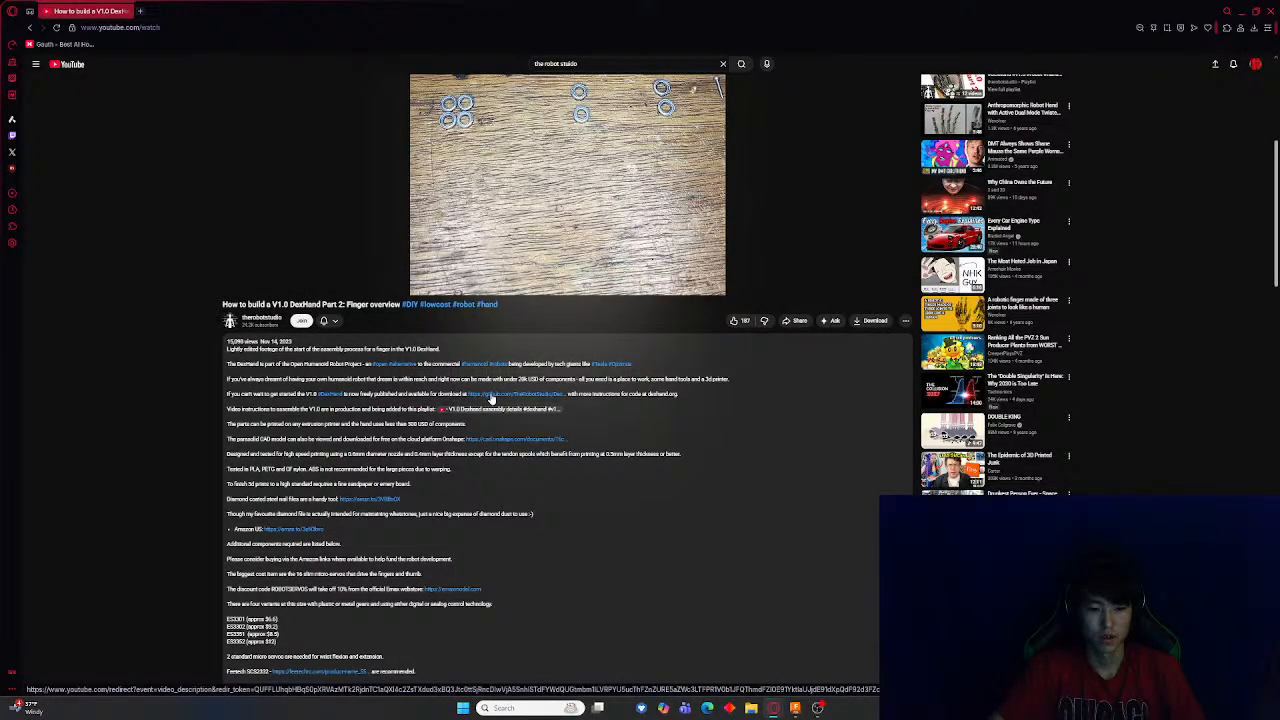
pyautogui.click(491, 397)
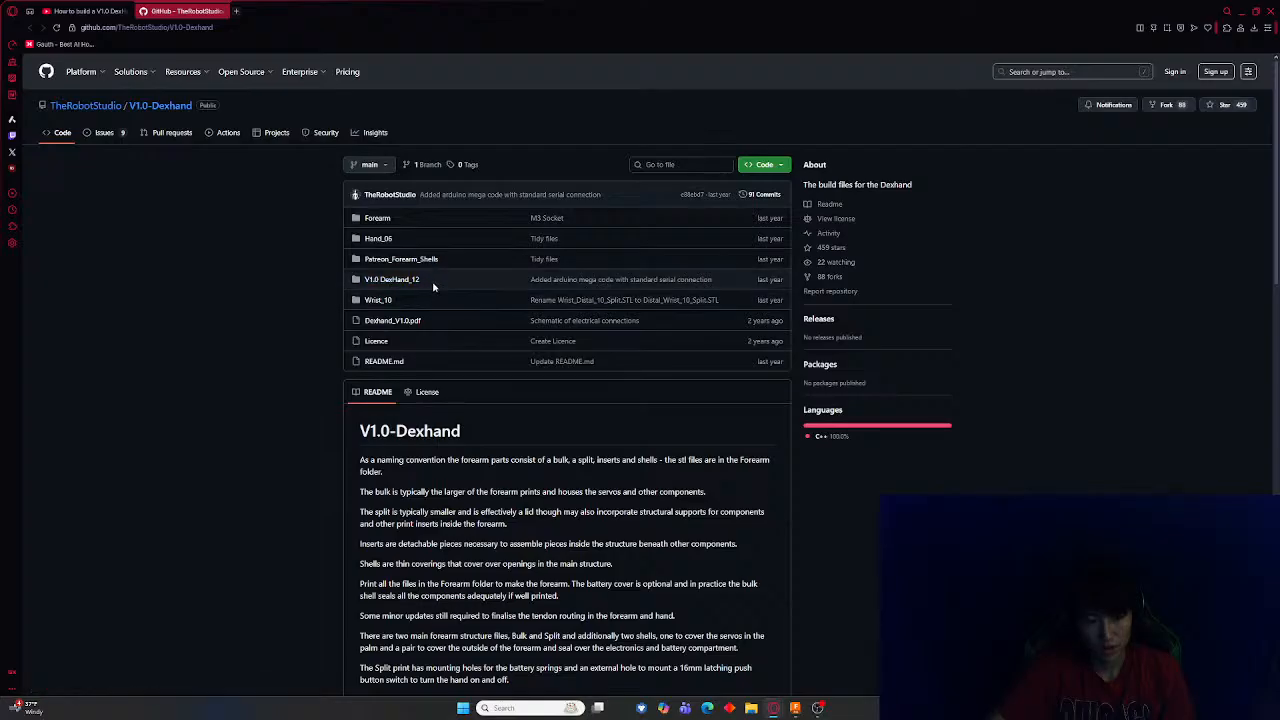
# Scroll through the V1.0-Dexhand README to read its build notes and parts list
pyautogui.scroll(-3, 372, 230)
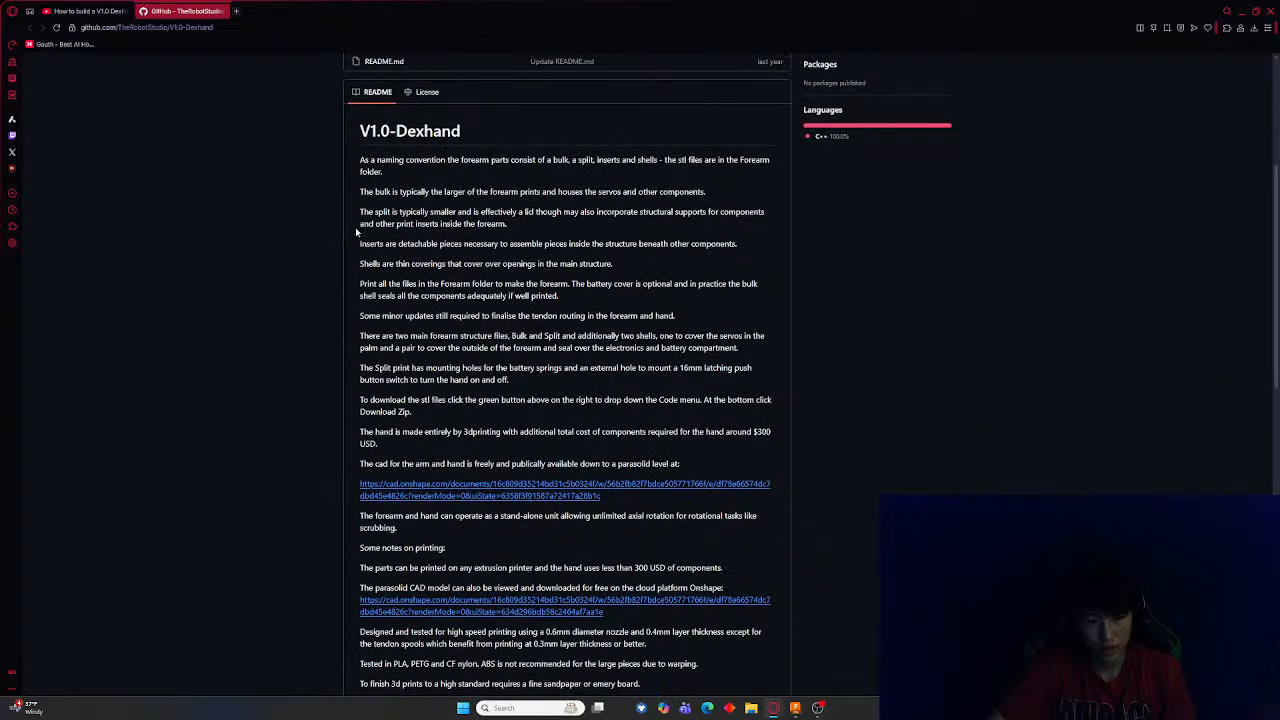
pyautogui.scroll(1, 353, 231)
pyautogui.scroll(-3, 350, 233)
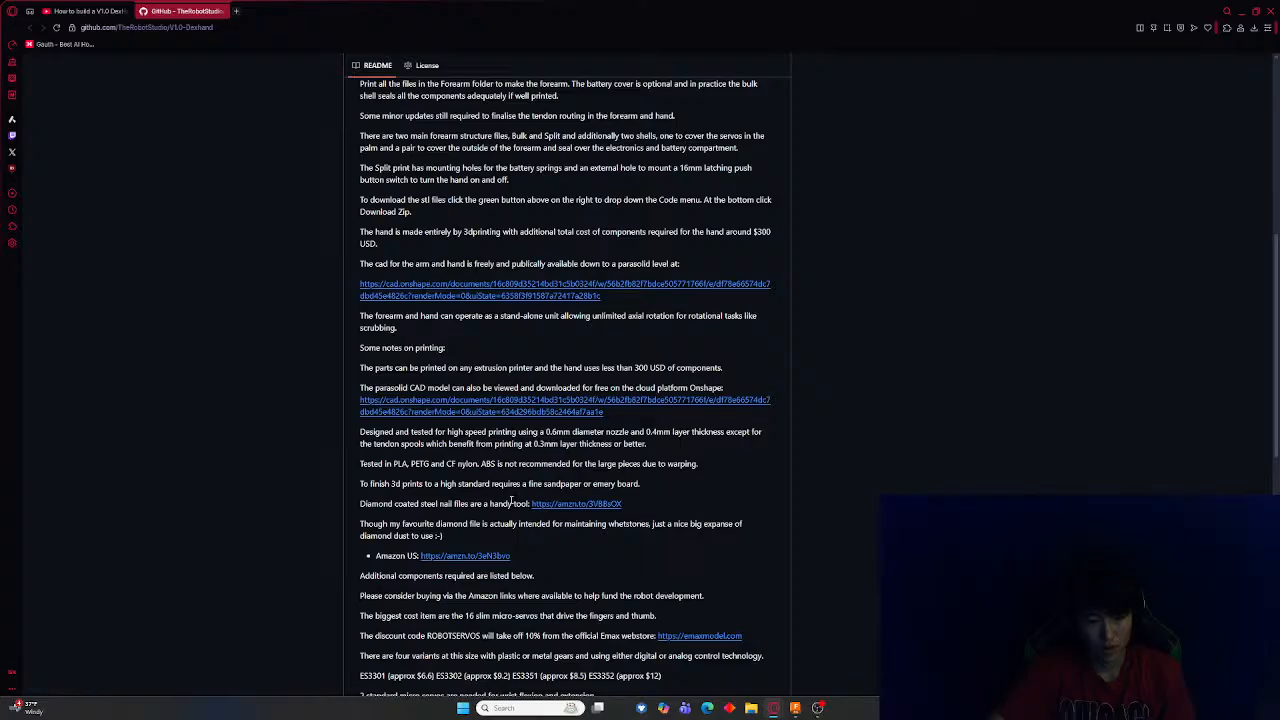
pyautogui.scroll(-3, 511, 502)
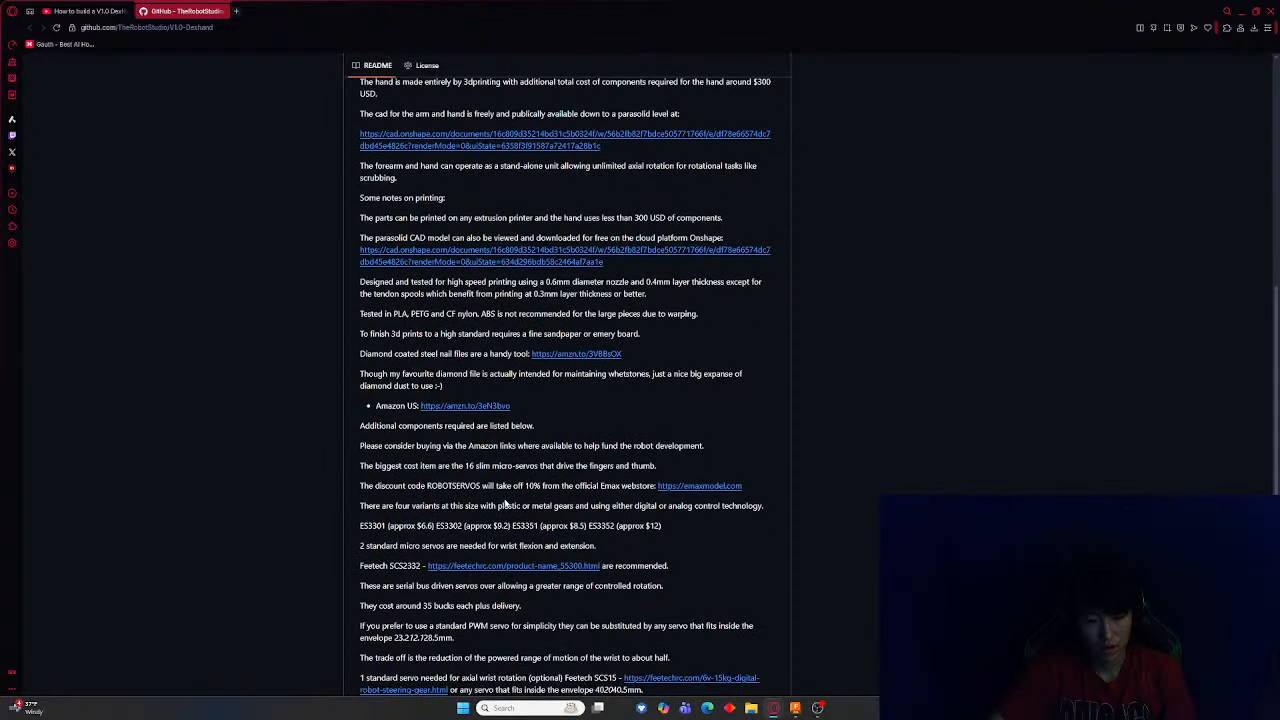
pyautogui.scroll(-3, 500, 503)
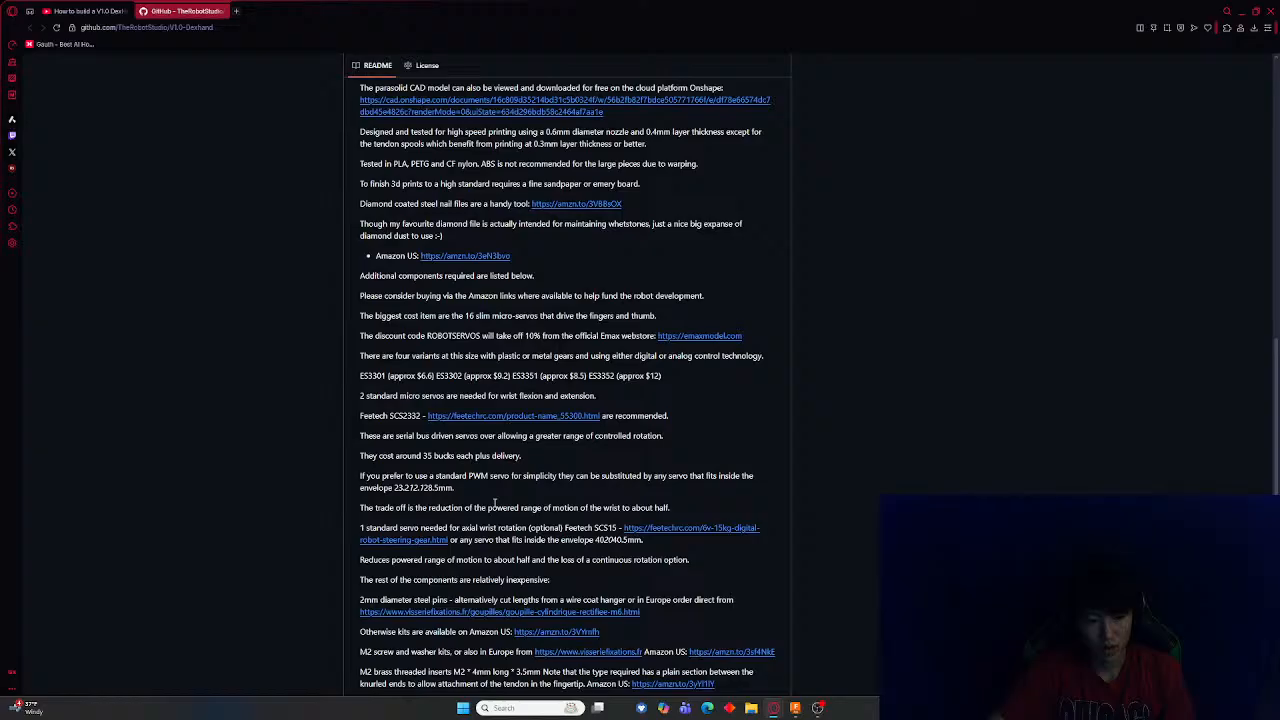
pyautogui.scroll(-2, 494, 502)
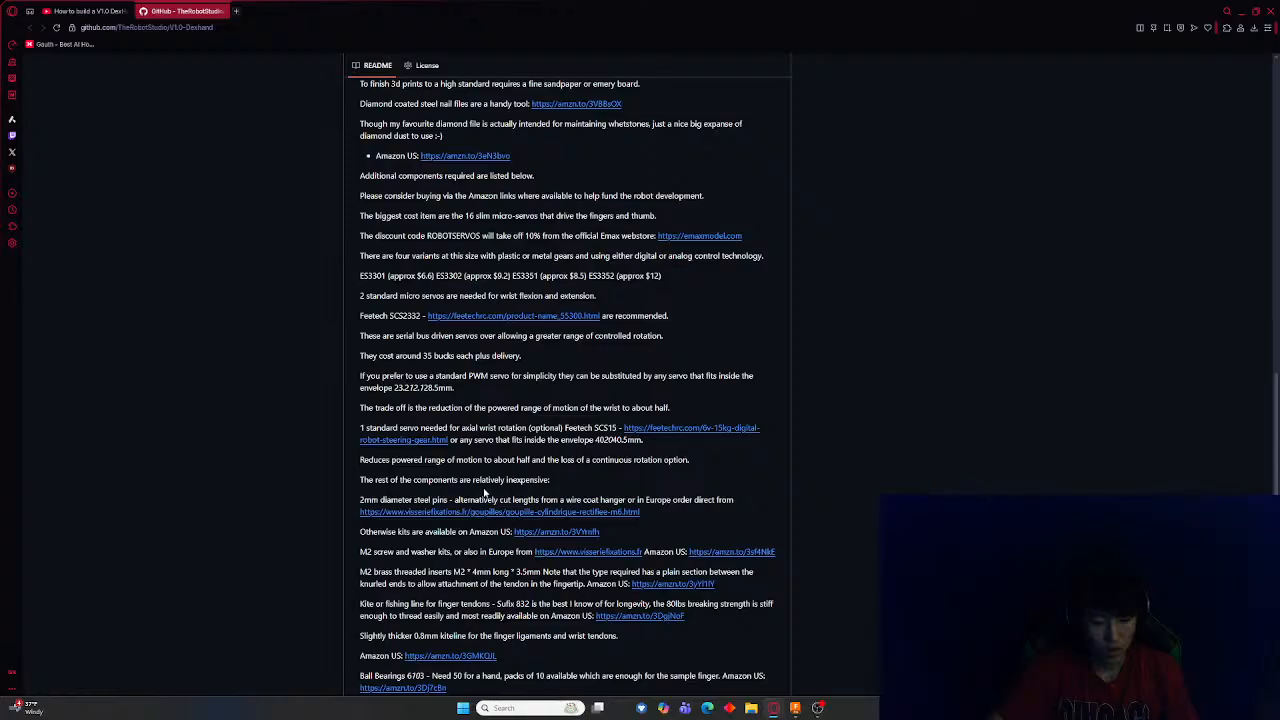
pyautogui.scroll(-3, 479, 491)
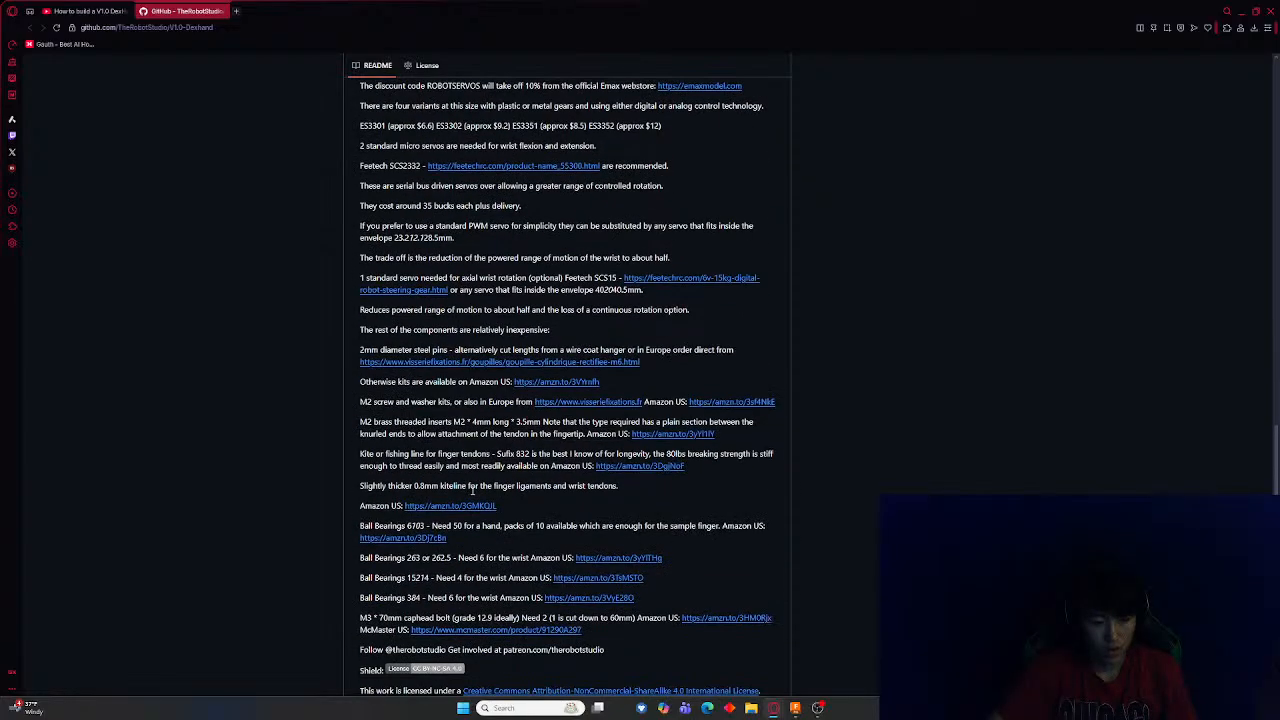
# Open the ball bearing Amazon links from the parts list and browse the 6x10x3mm and uxcell 6805 bearing listings
pyautogui.click(436, 541)
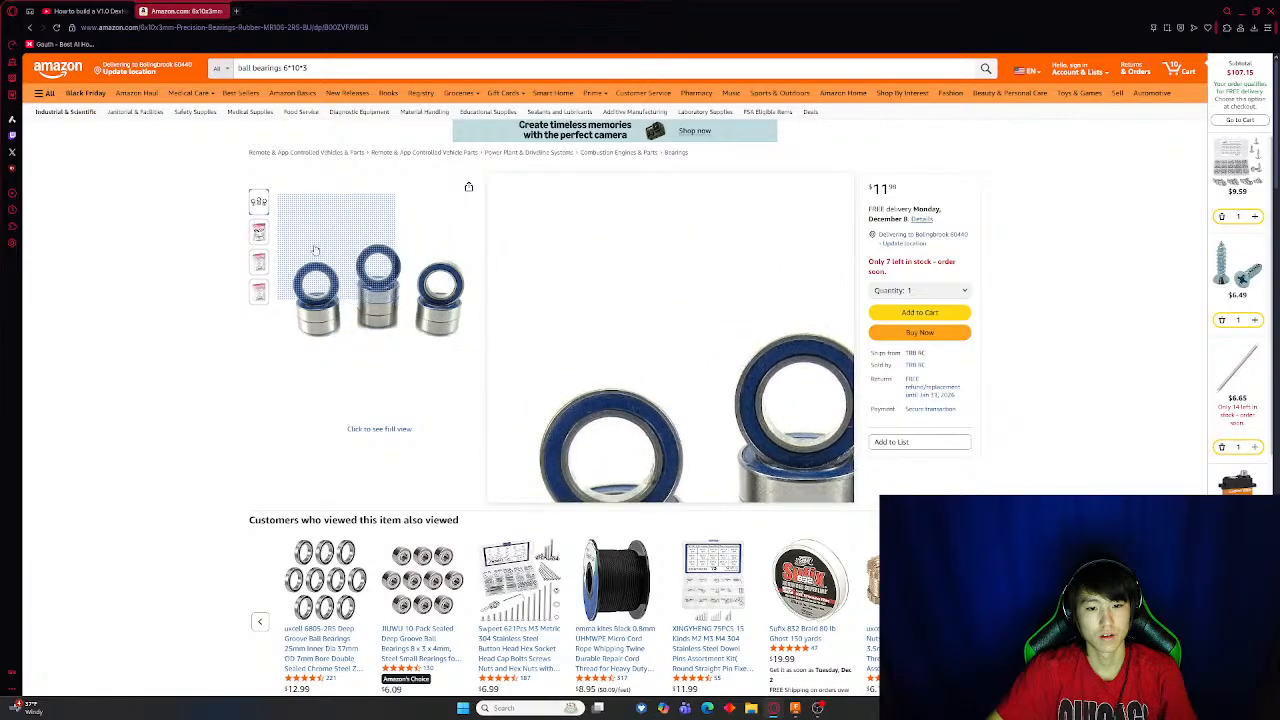
pyautogui.scroll(-3, 290, 300)
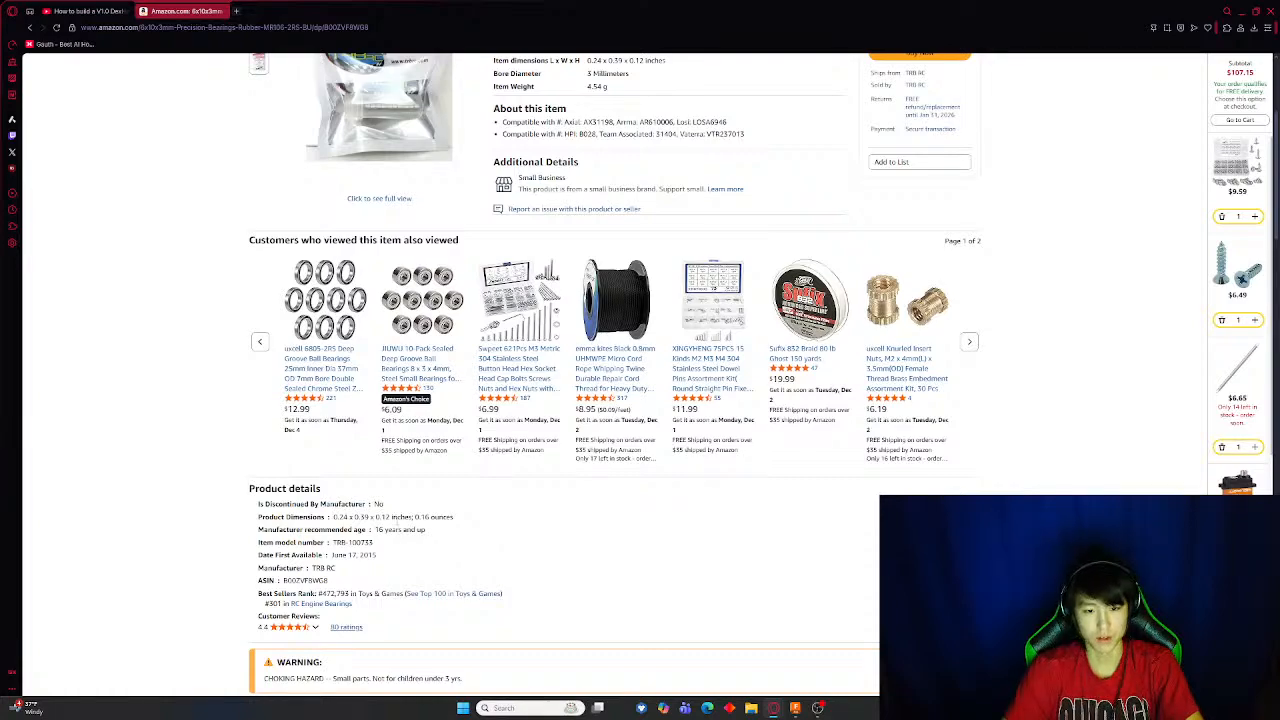
pyautogui.click(90, 11)
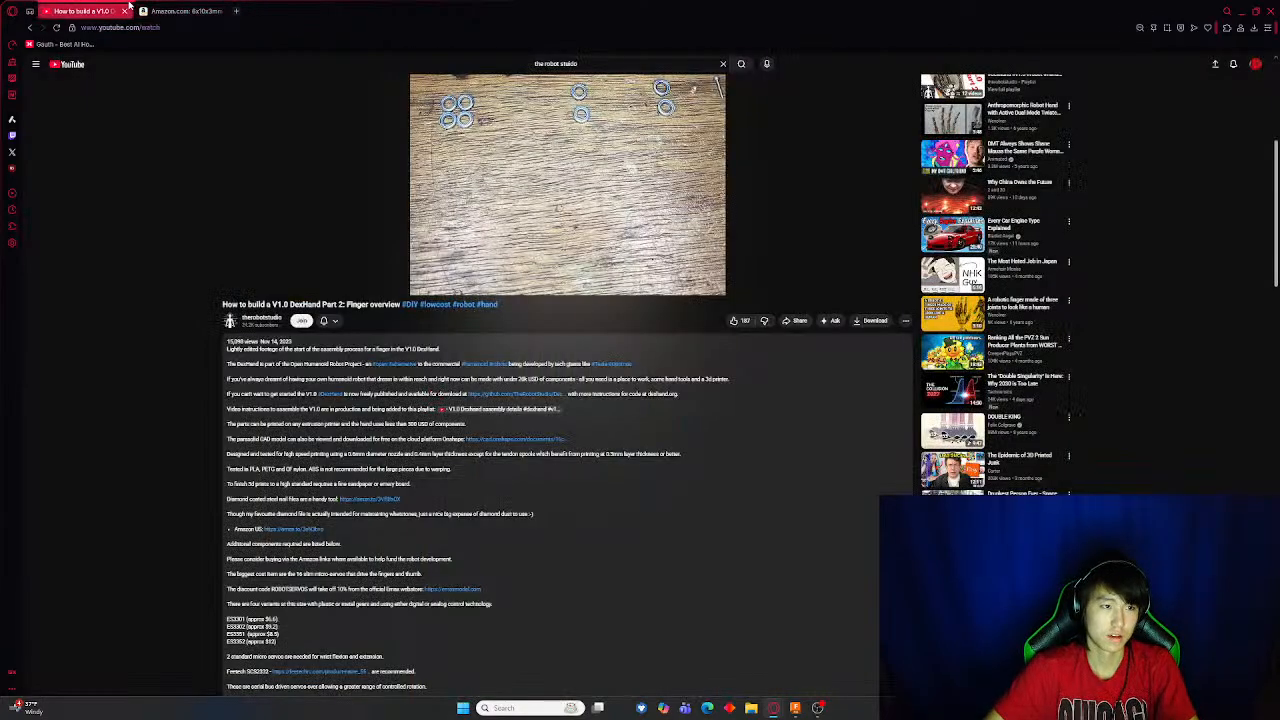
pyautogui.click(185, 11)
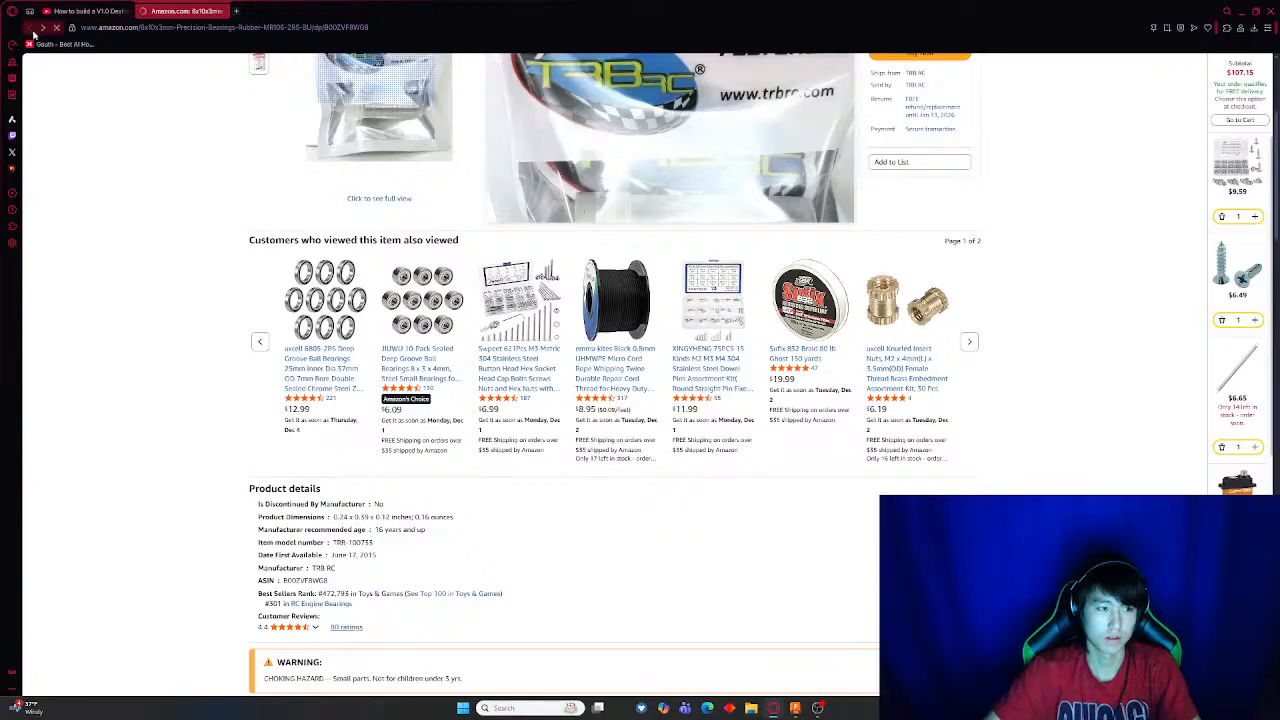
pyautogui.hotkey('alt', 'Left')
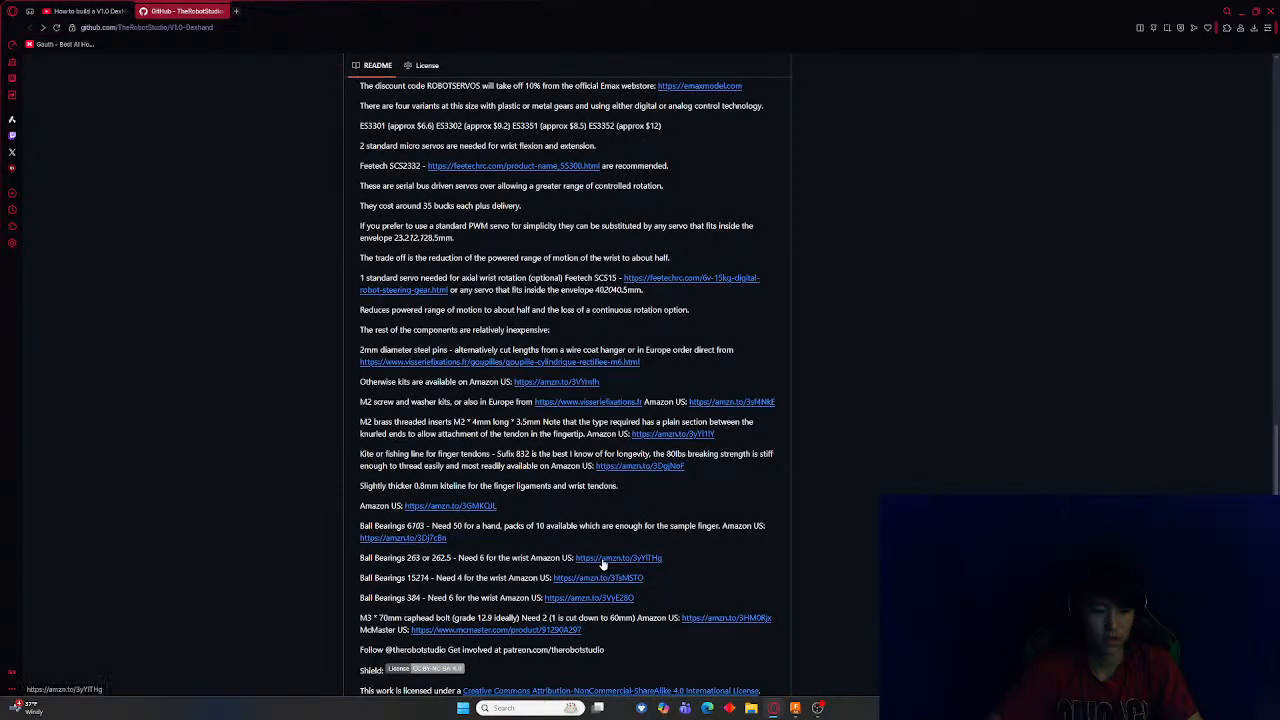
pyautogui.click(428, 538)
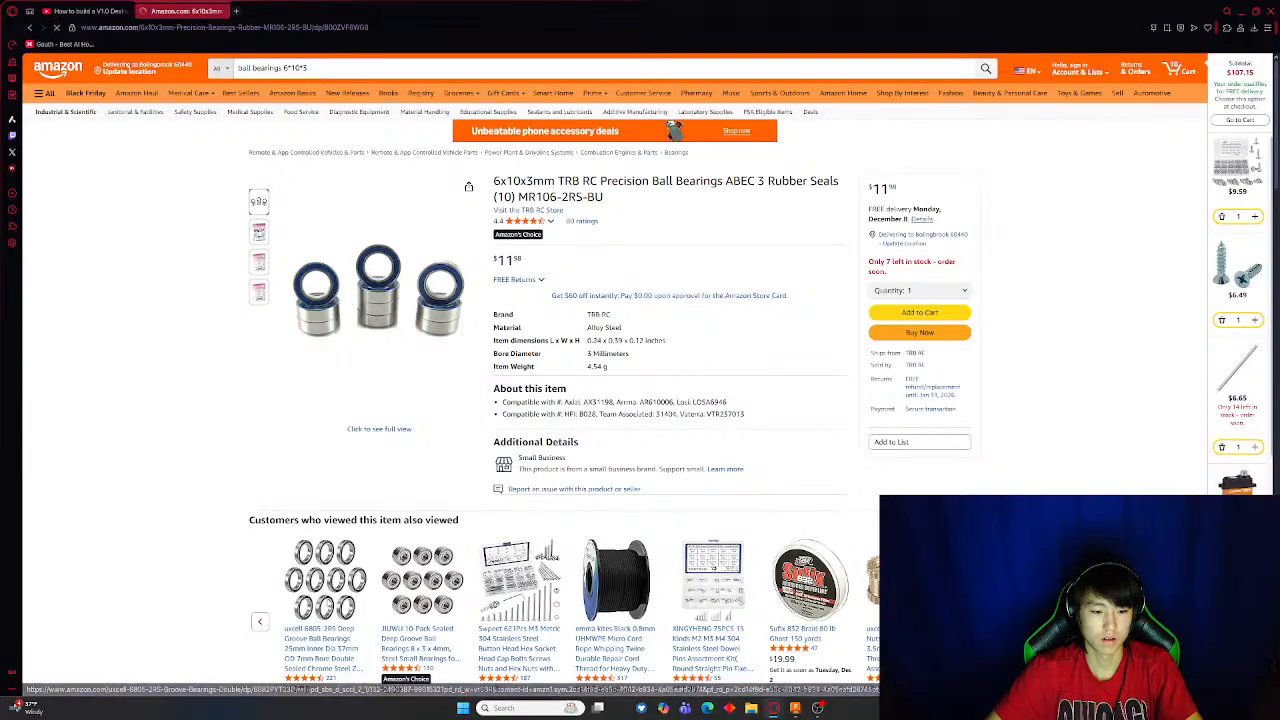
pyautogui.click(330, 585)
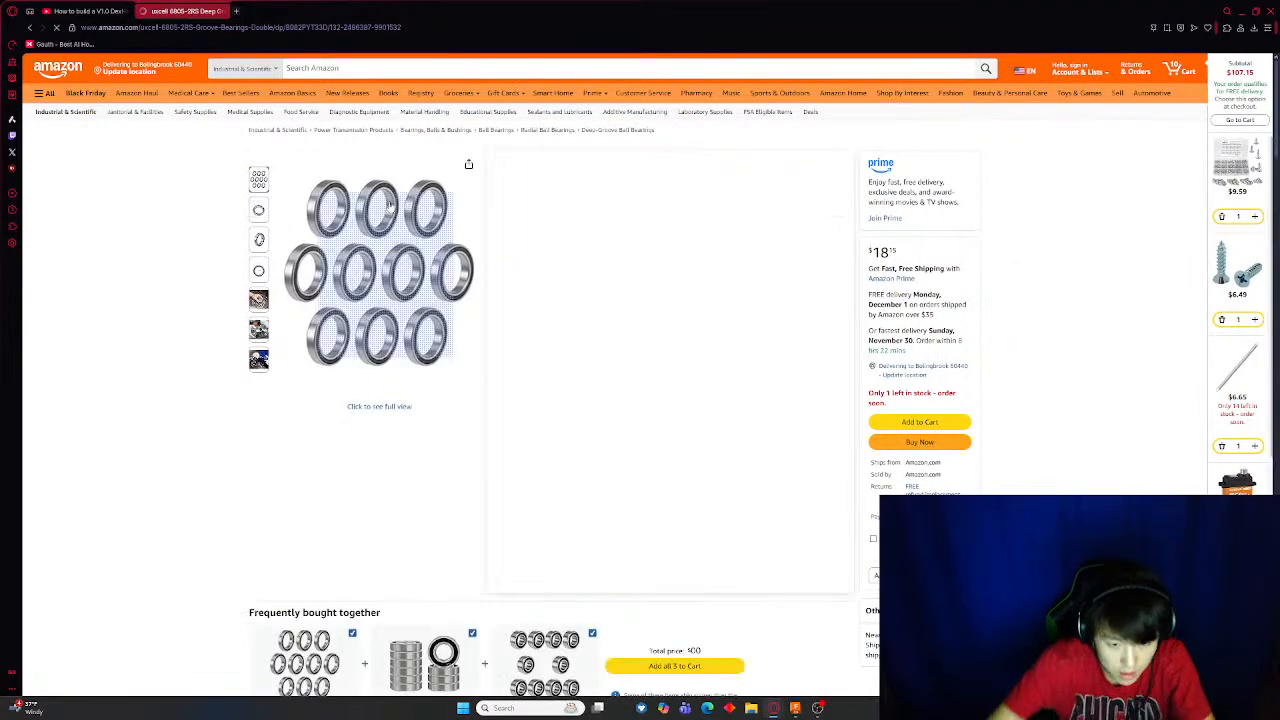
pyautogui.scroll(-2, 539, 467)
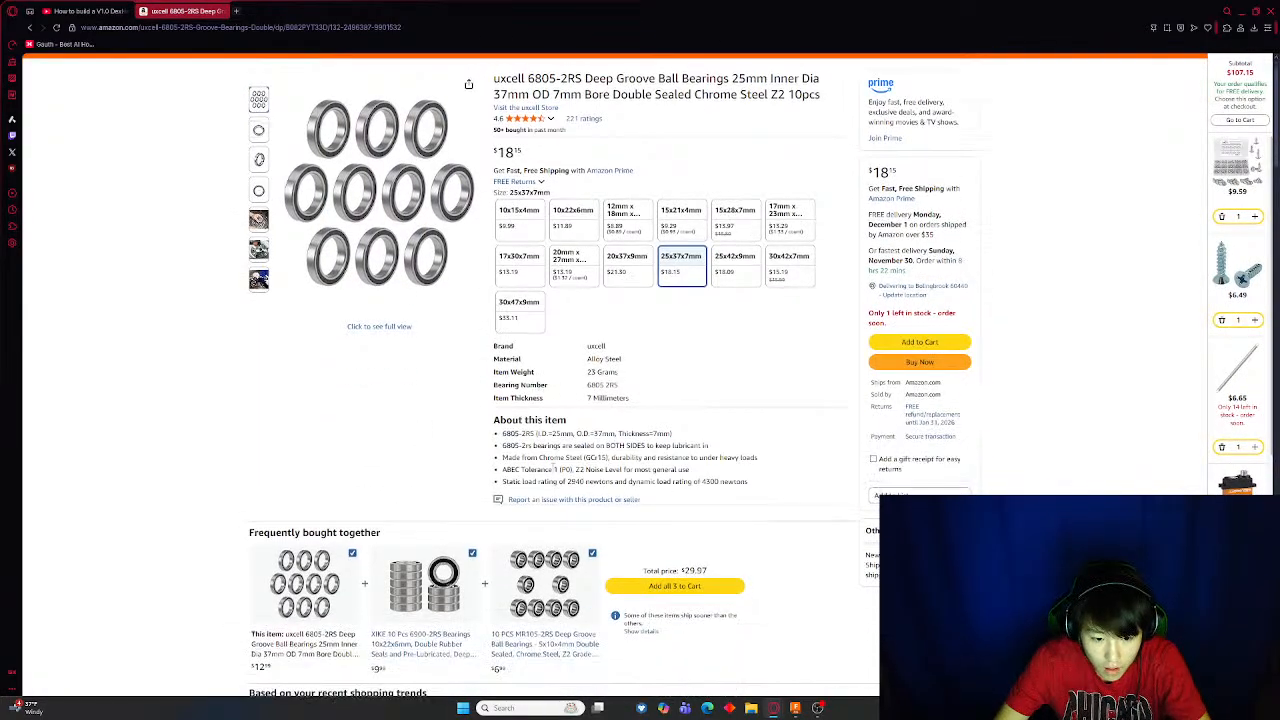
pyautogui.scroll(2, 539, 467)
pyautogui.click(27, 27)
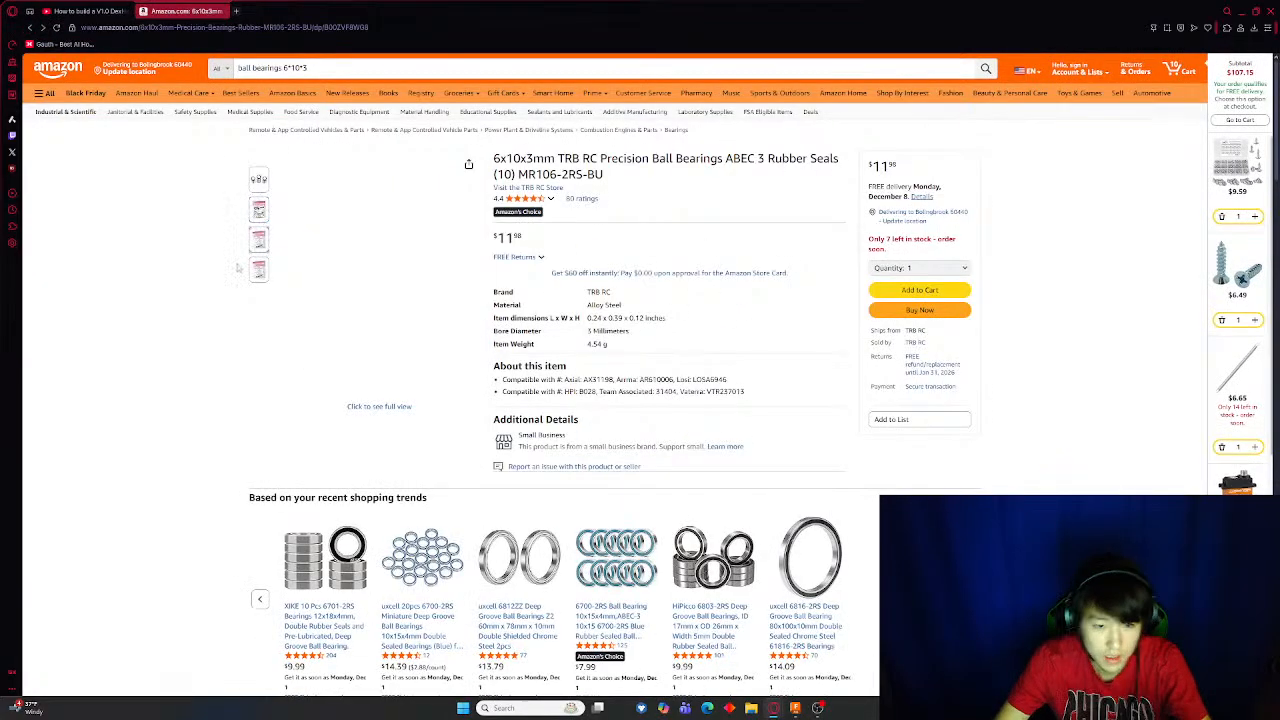
# Add the 6x10x3mm TRB RC precision ball bearings to the Amazon cart
pyautogui.moveTo(284, 337)
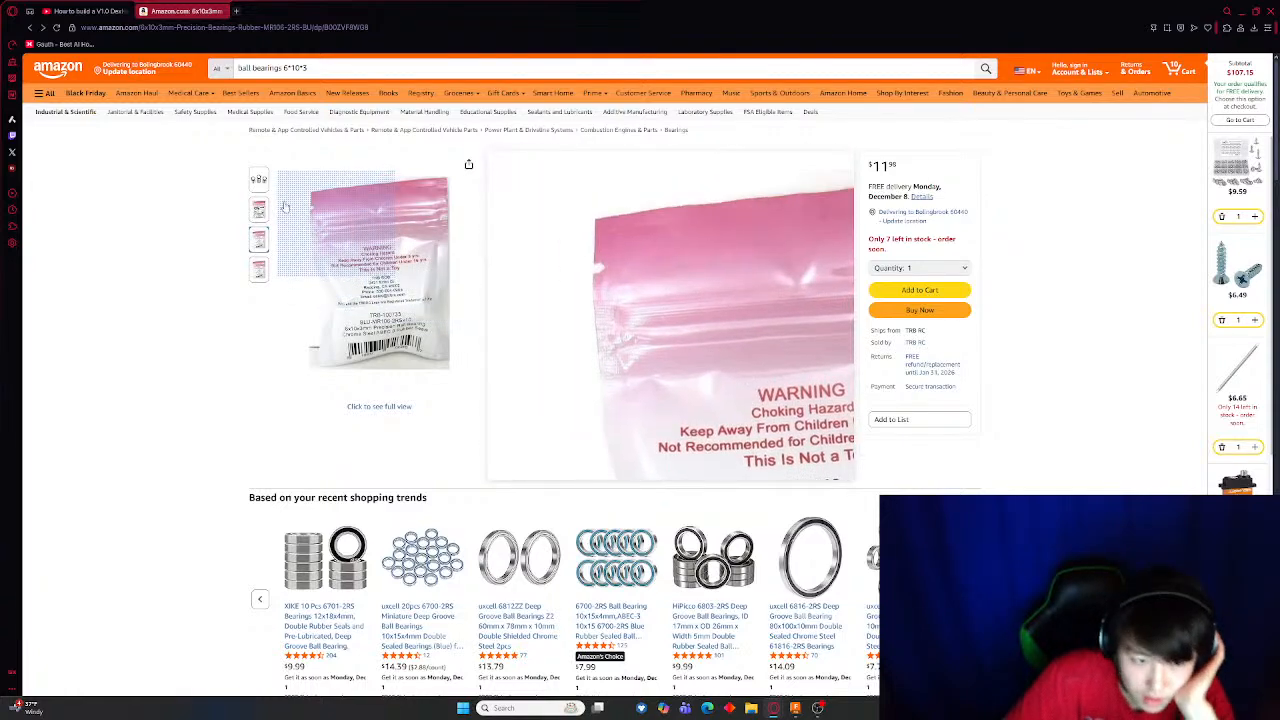
pyautogui.moveTo(259, 209)
pyautogui.moveTo(376, 286)
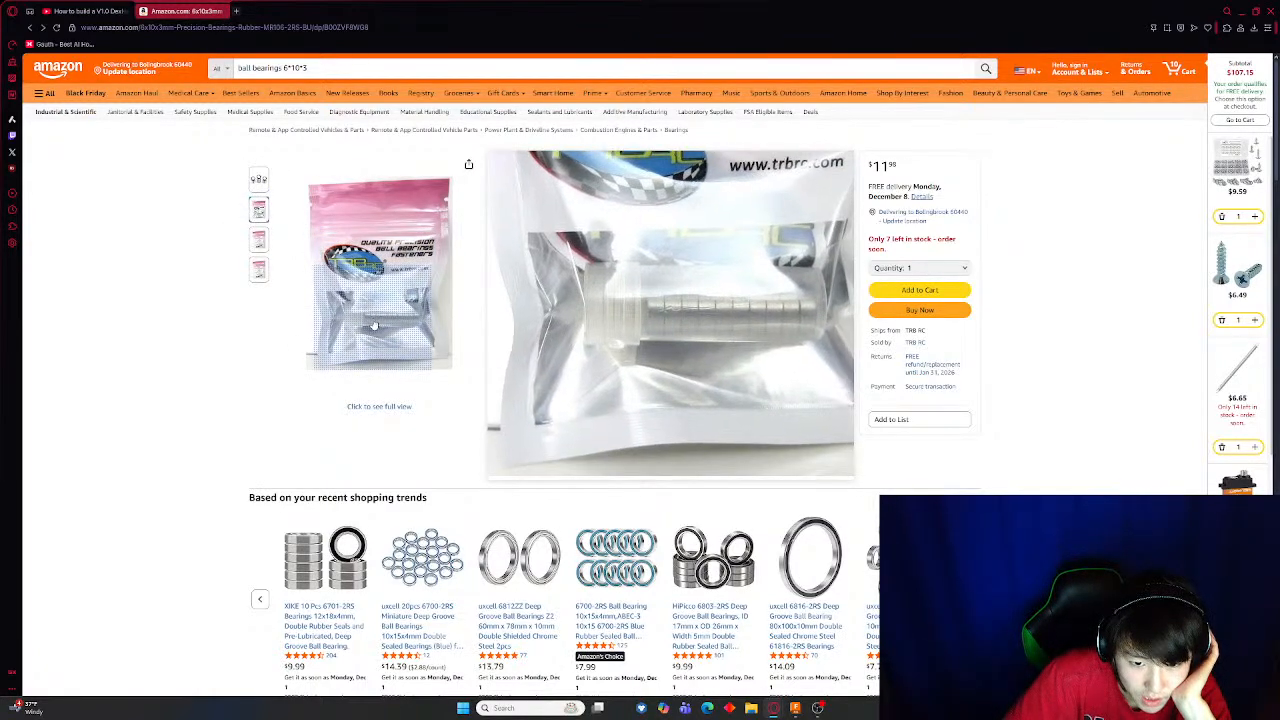
pyautogui.click(941, 298)
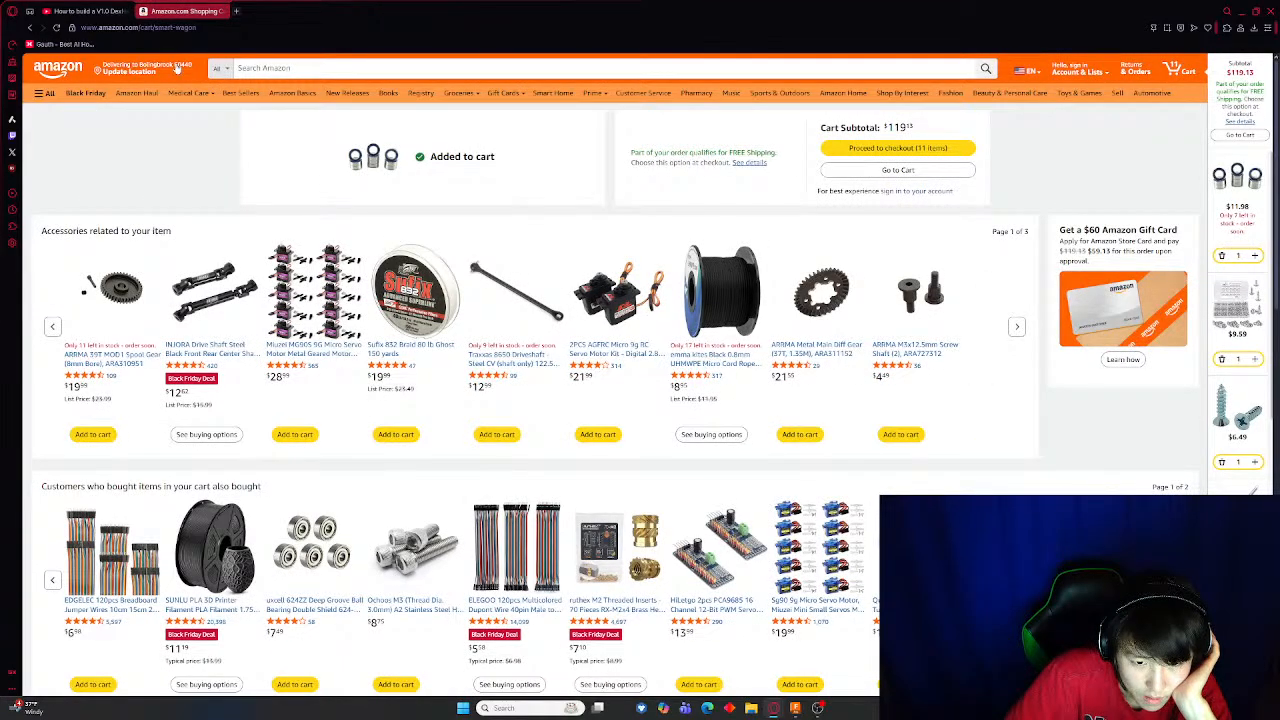
# Return to the finger overview video and skim through it to watch how the finger parts assemble
pyautogui.click(85, 11)
pyautogui.scroll(4, 306, 494)
pyautogui.click(306, 494)
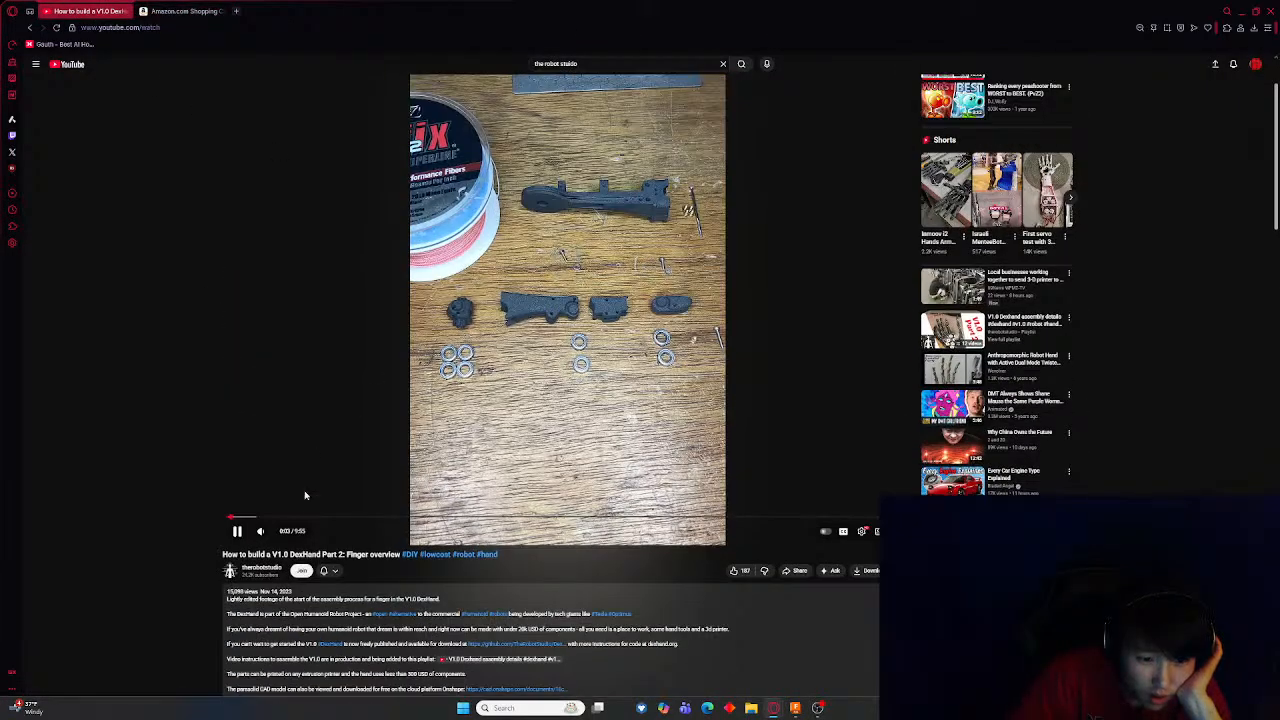
pyautogui.click(255, 518)
pyautogui.click(275, 517)
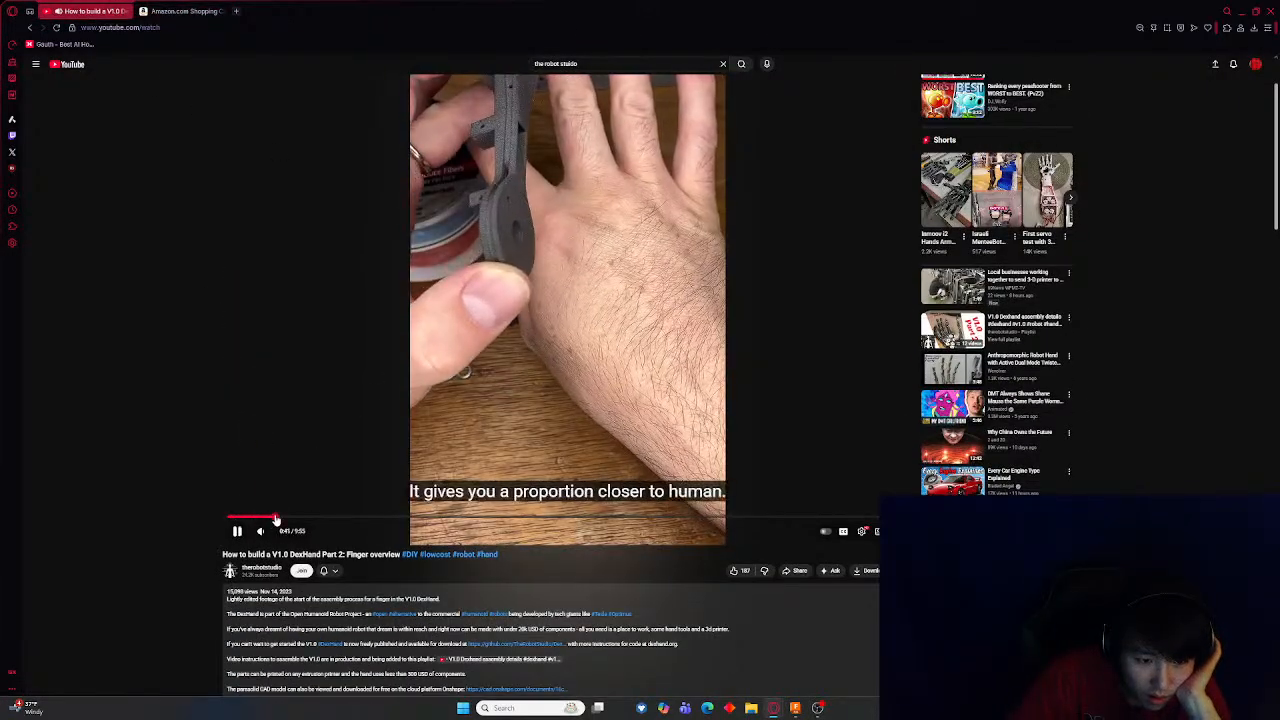
pyautogui.click(286, 518)
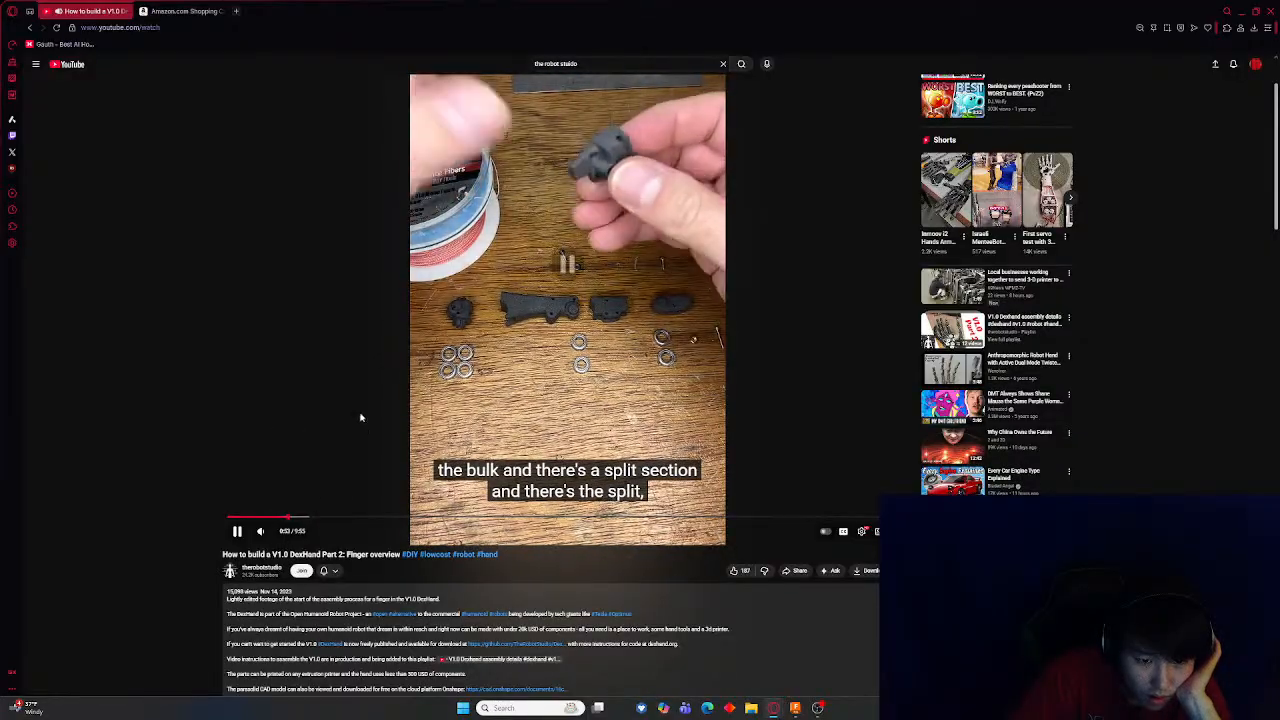
pyautogui.click(594, 362)
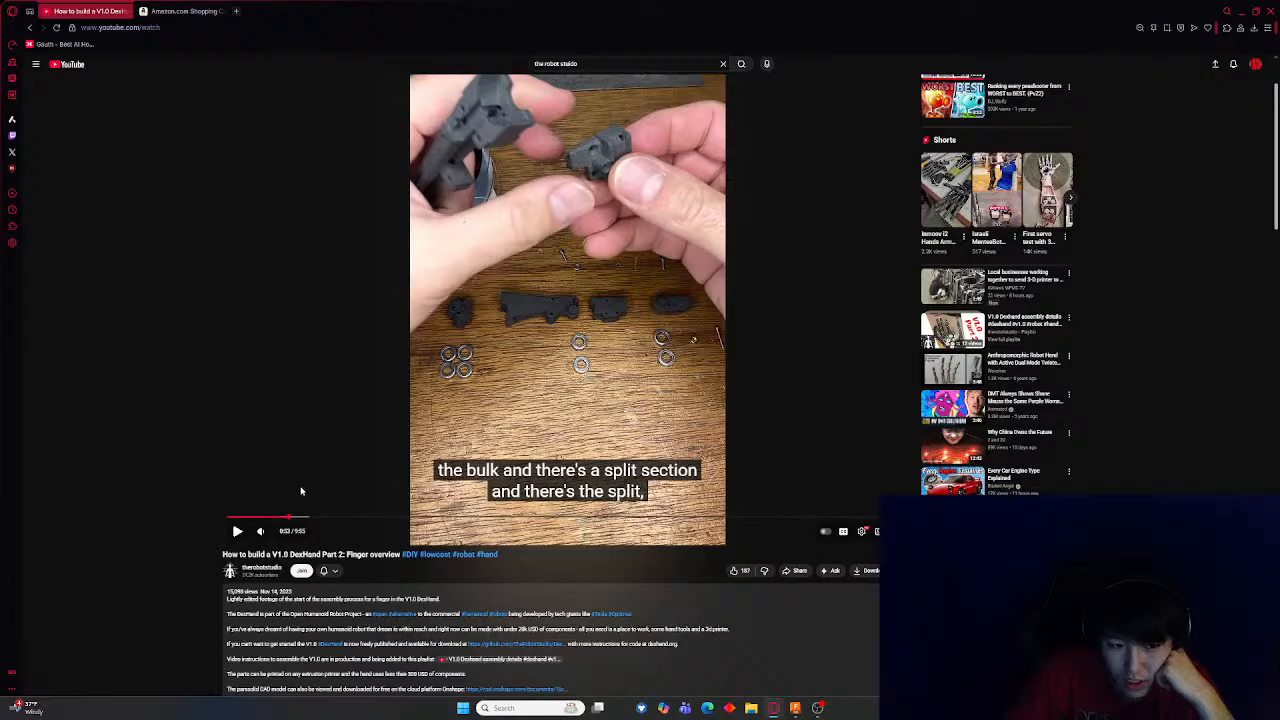
pyautogui.click(305, 518)
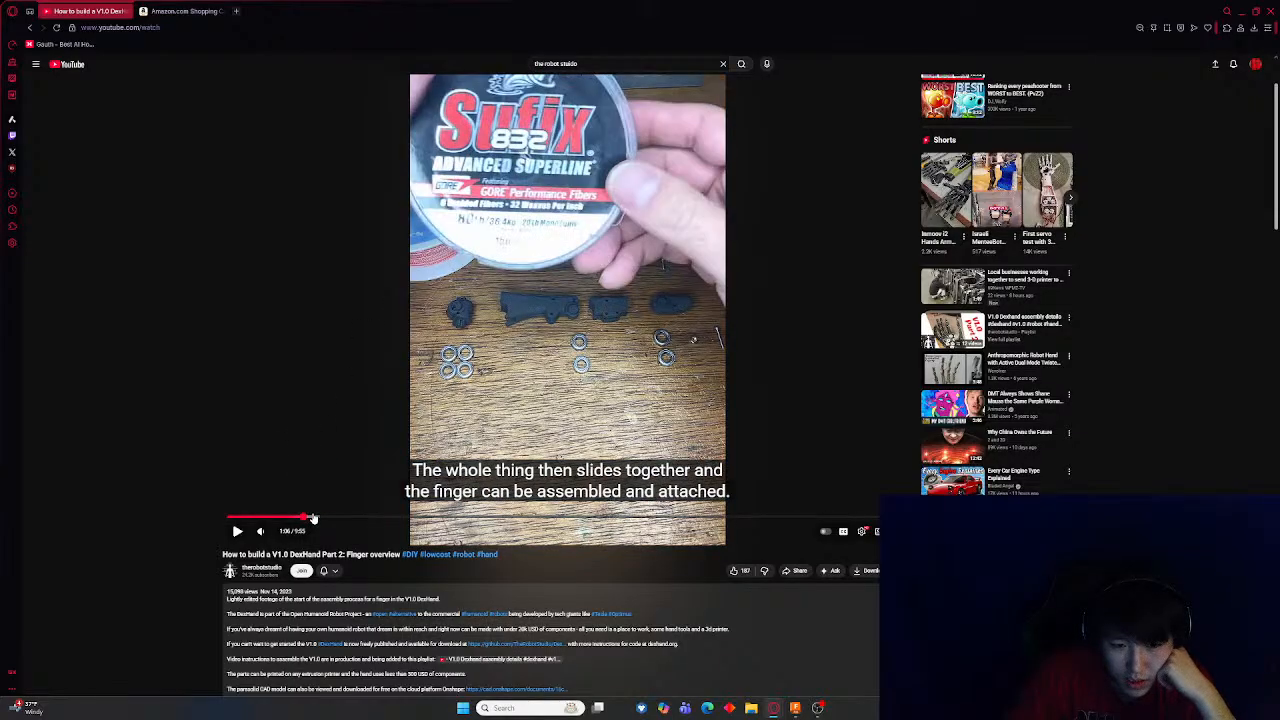
pyautogui.click(322, 518)
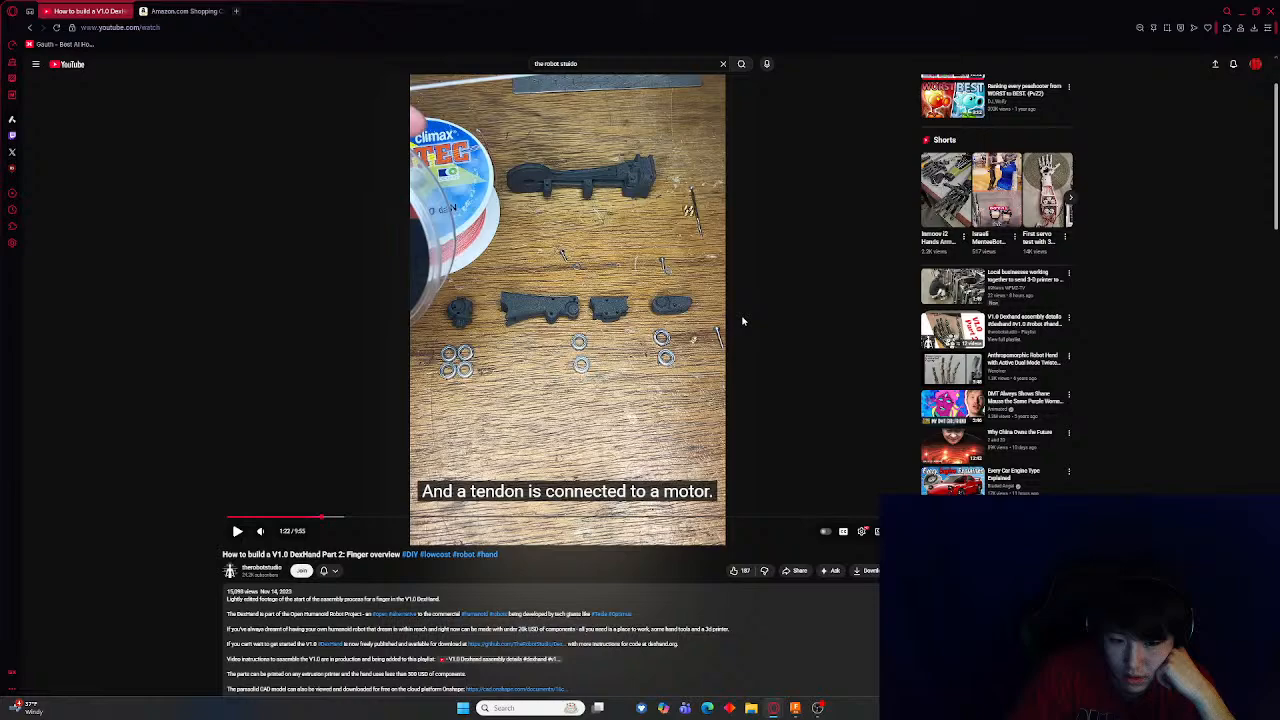
# Switch back to Fusion and inspect the V3 finger's gray end block and linkage from different zoom levels
pyautogui.click(818, 708)
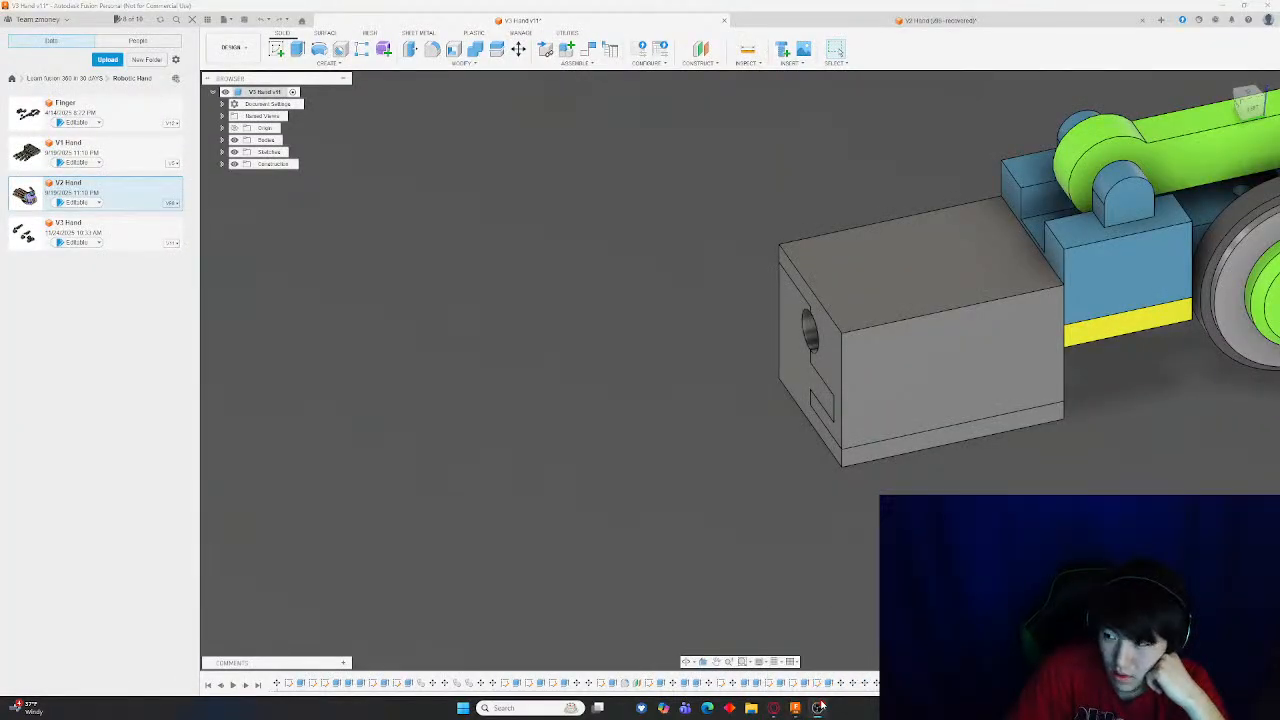
pyautogui.scroll(-8, 620, 455)
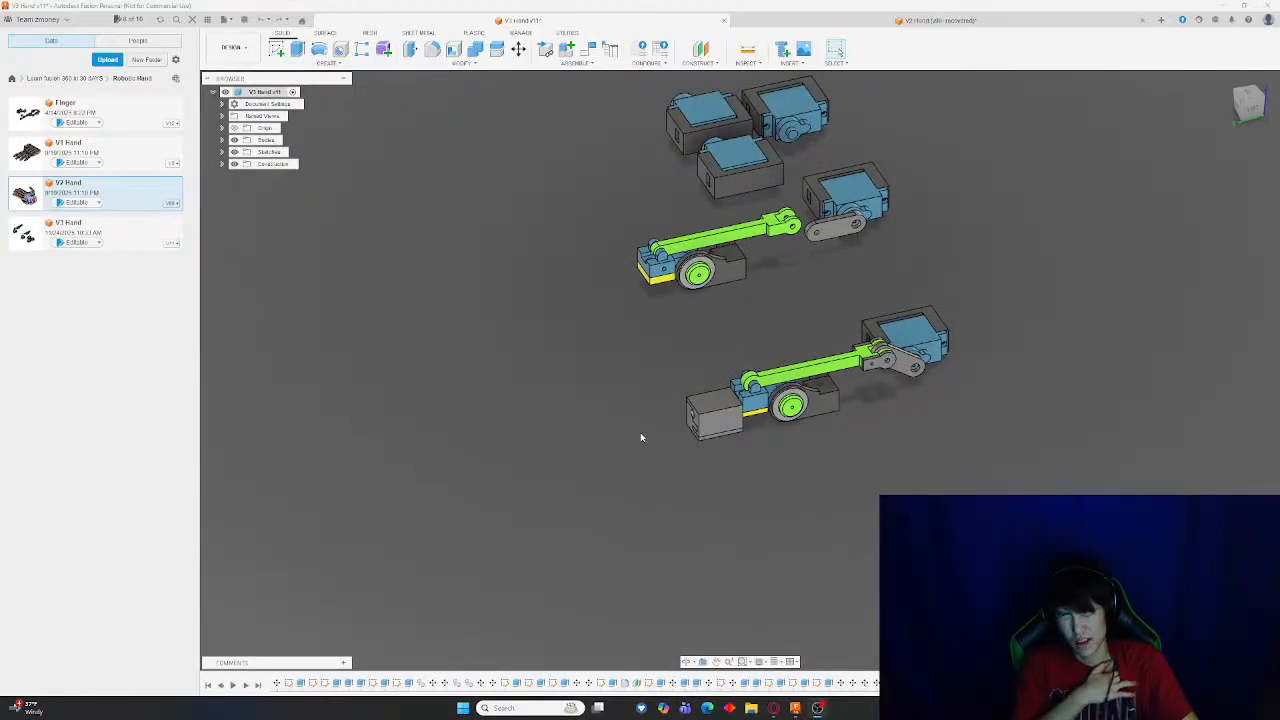
pyautogui.scroll(-4, 540, 383)
pyautogui.scroll(10, 583, 391)
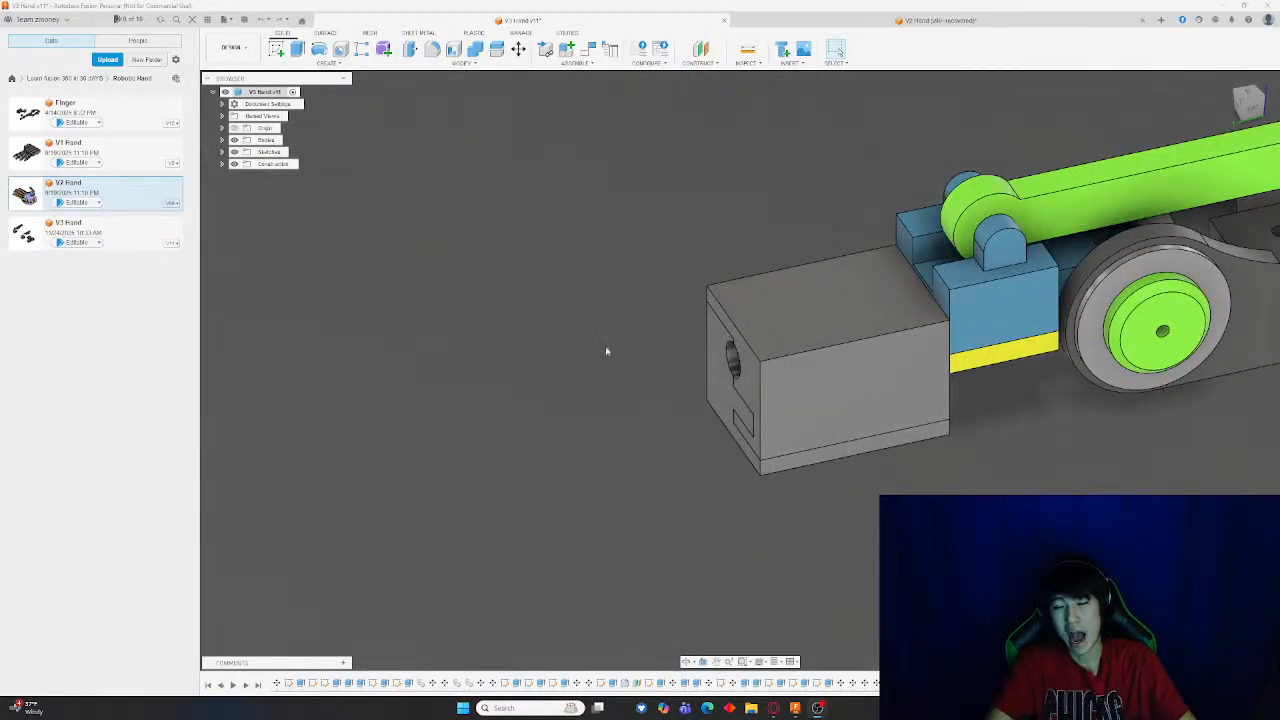
pyautogui.scroll(-3, 600, 351)
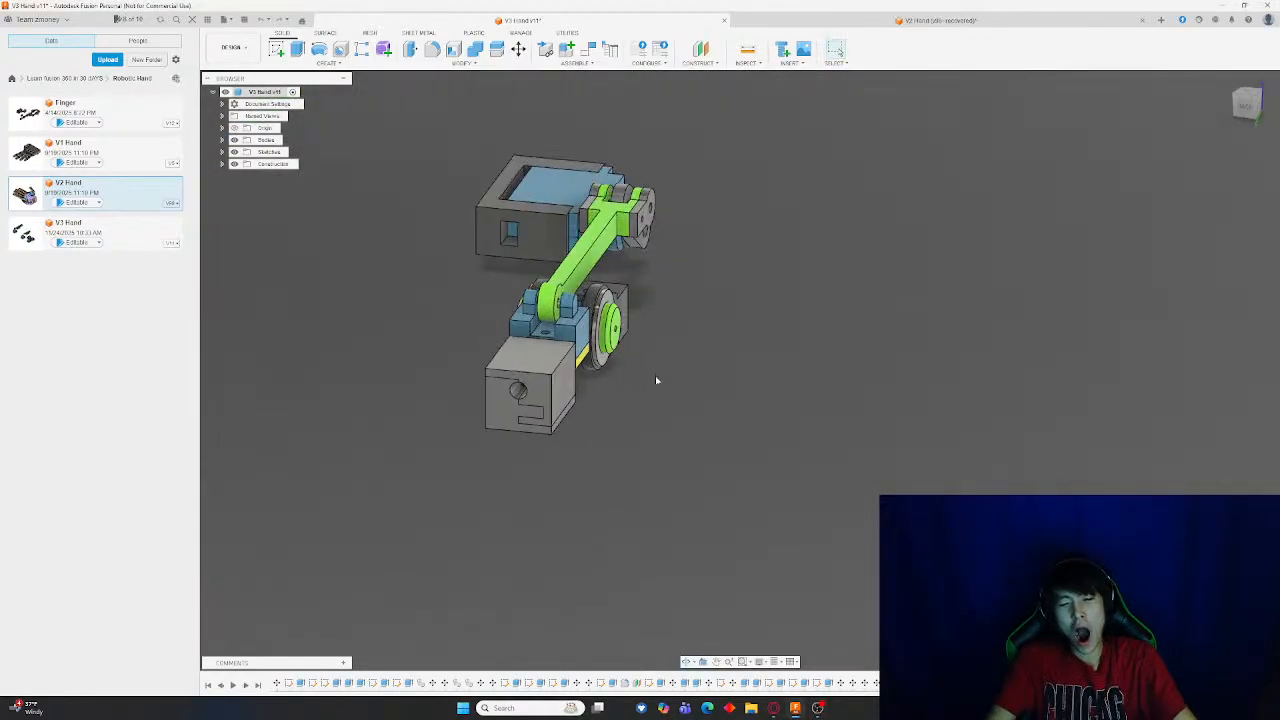
pyautogui.scroll(3, 806, 383)
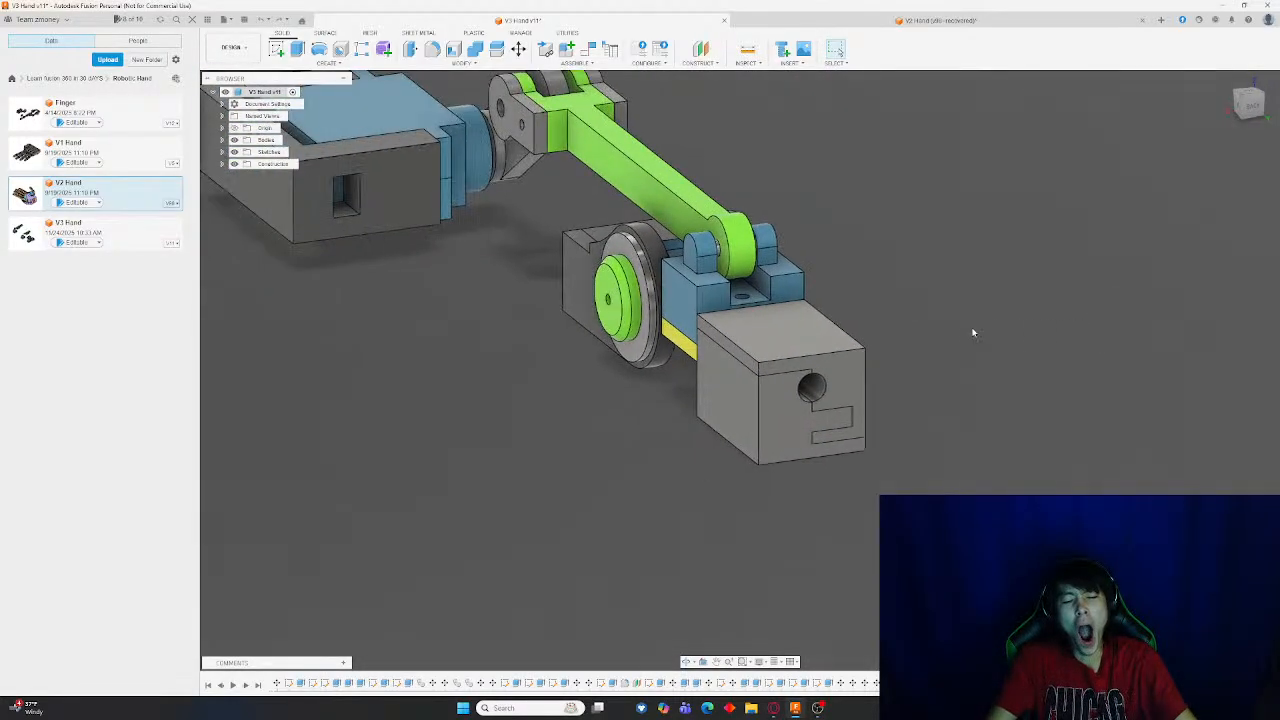